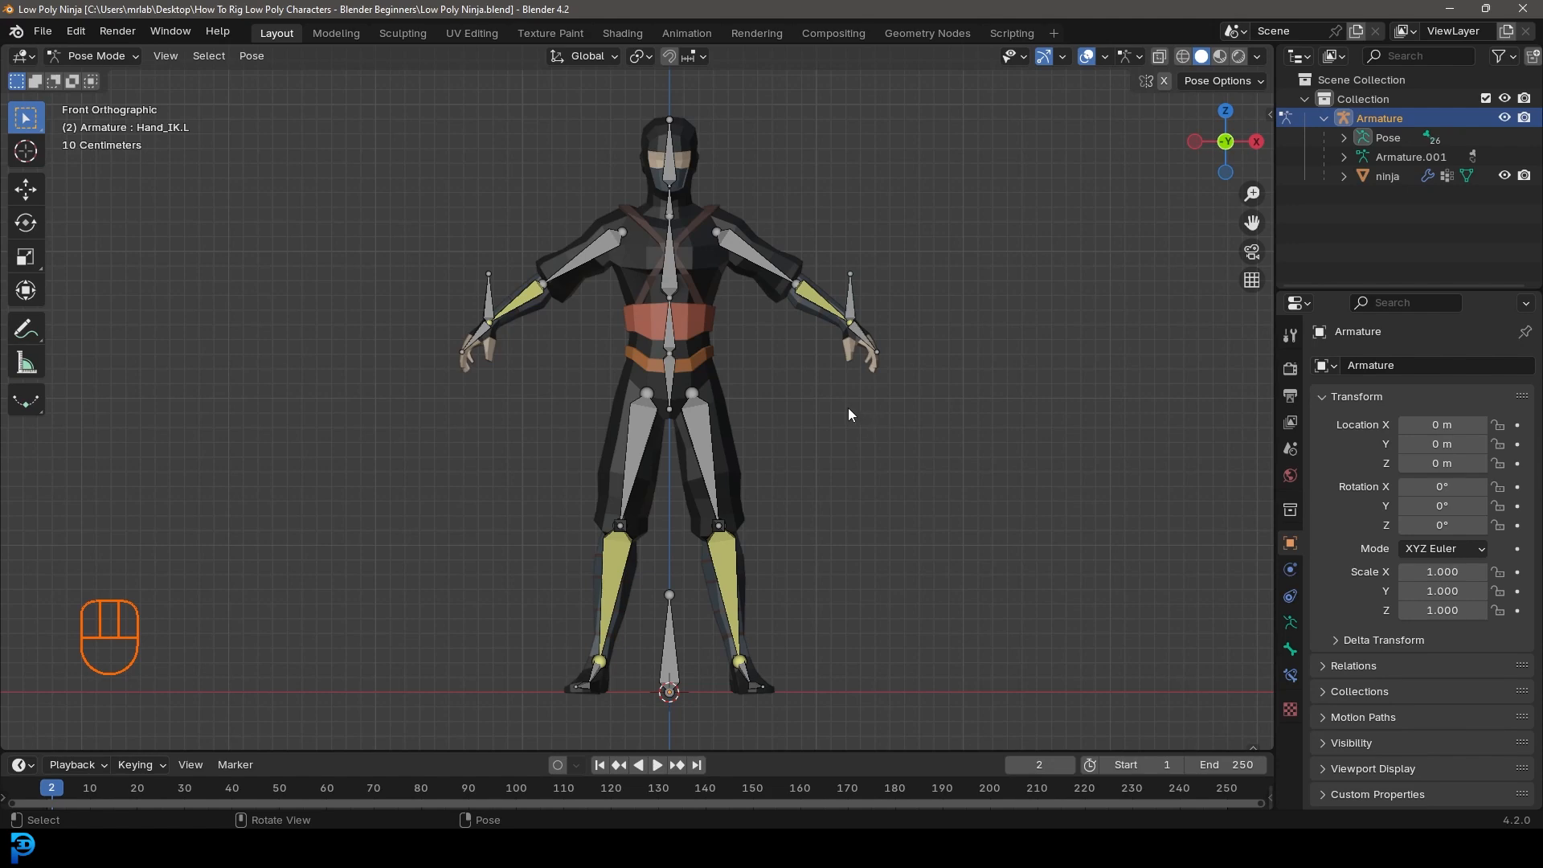
Step: Move the left leg IK bone freely to try out how the rigged knee bends
middle_click_drag(690, 409, 686, 461)
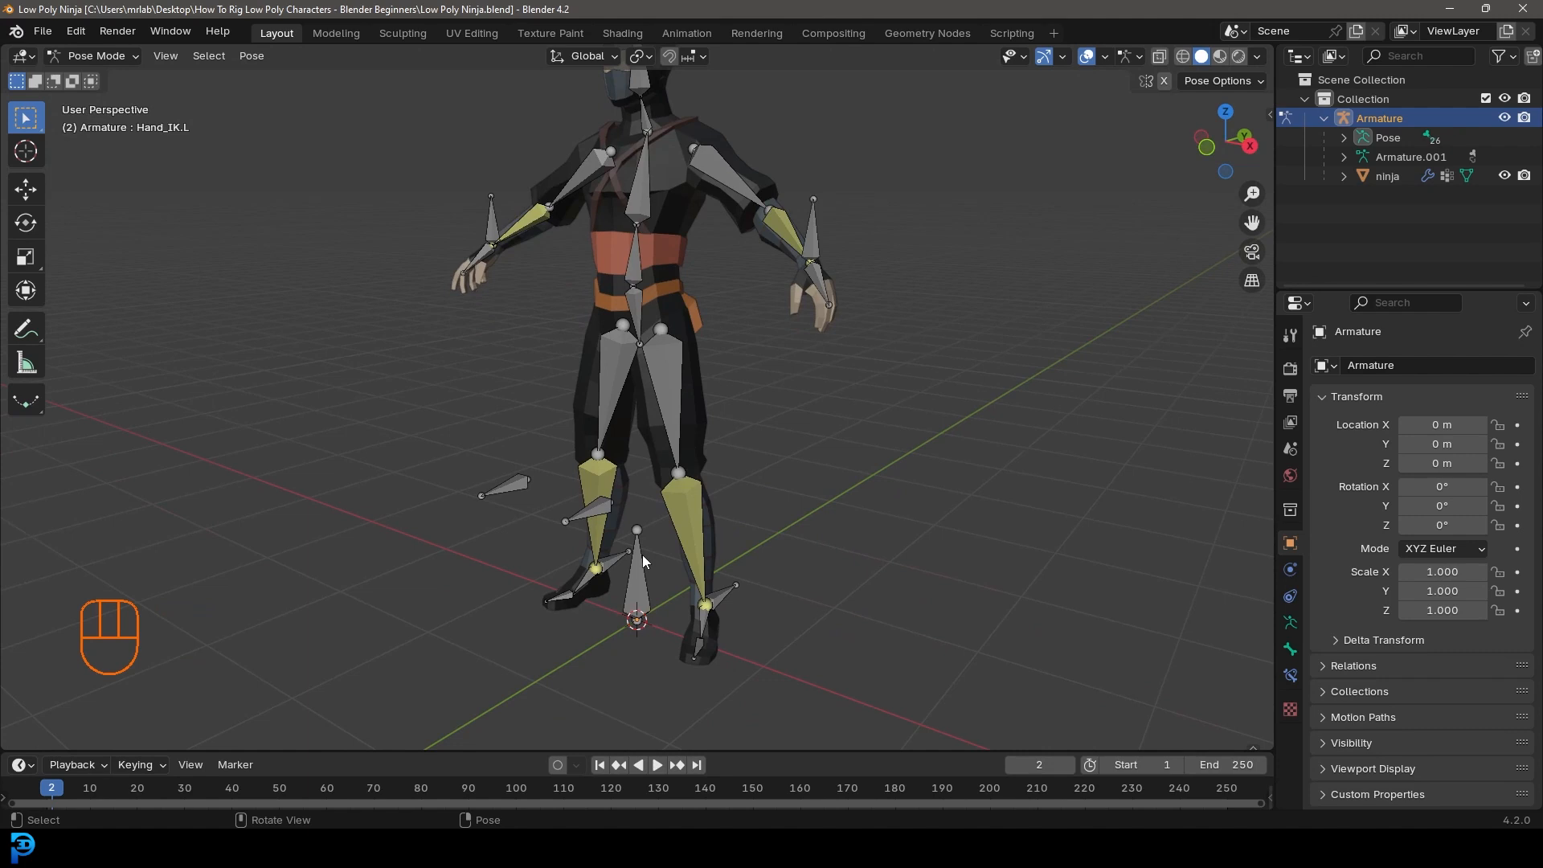
middle_click_drag(673, 185, 659, 190)
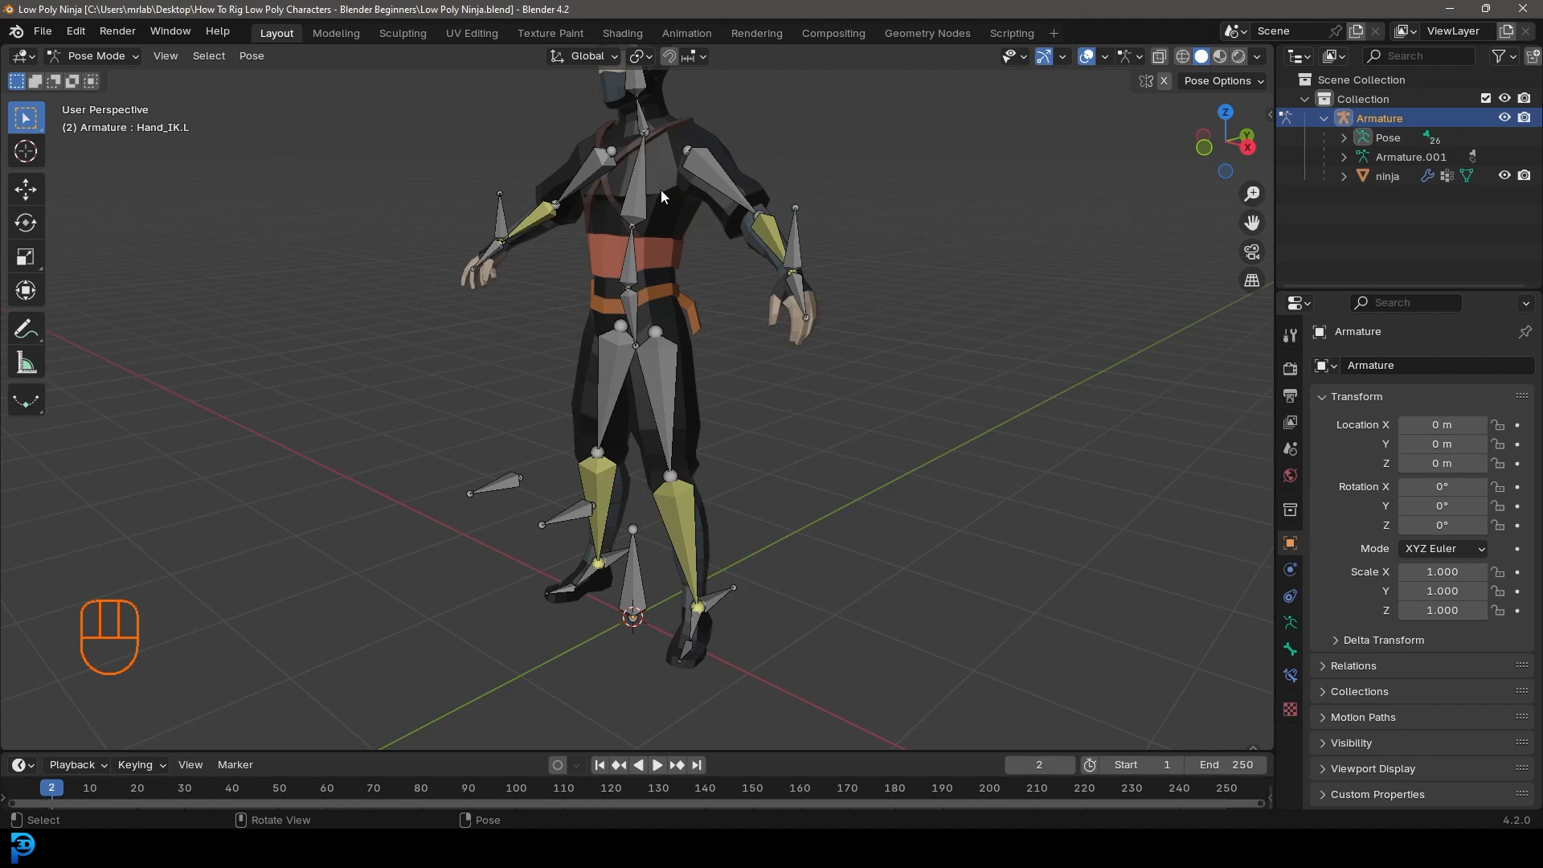
middle_click_drag(647, 222, 648, 234)
left_click(717, 601)
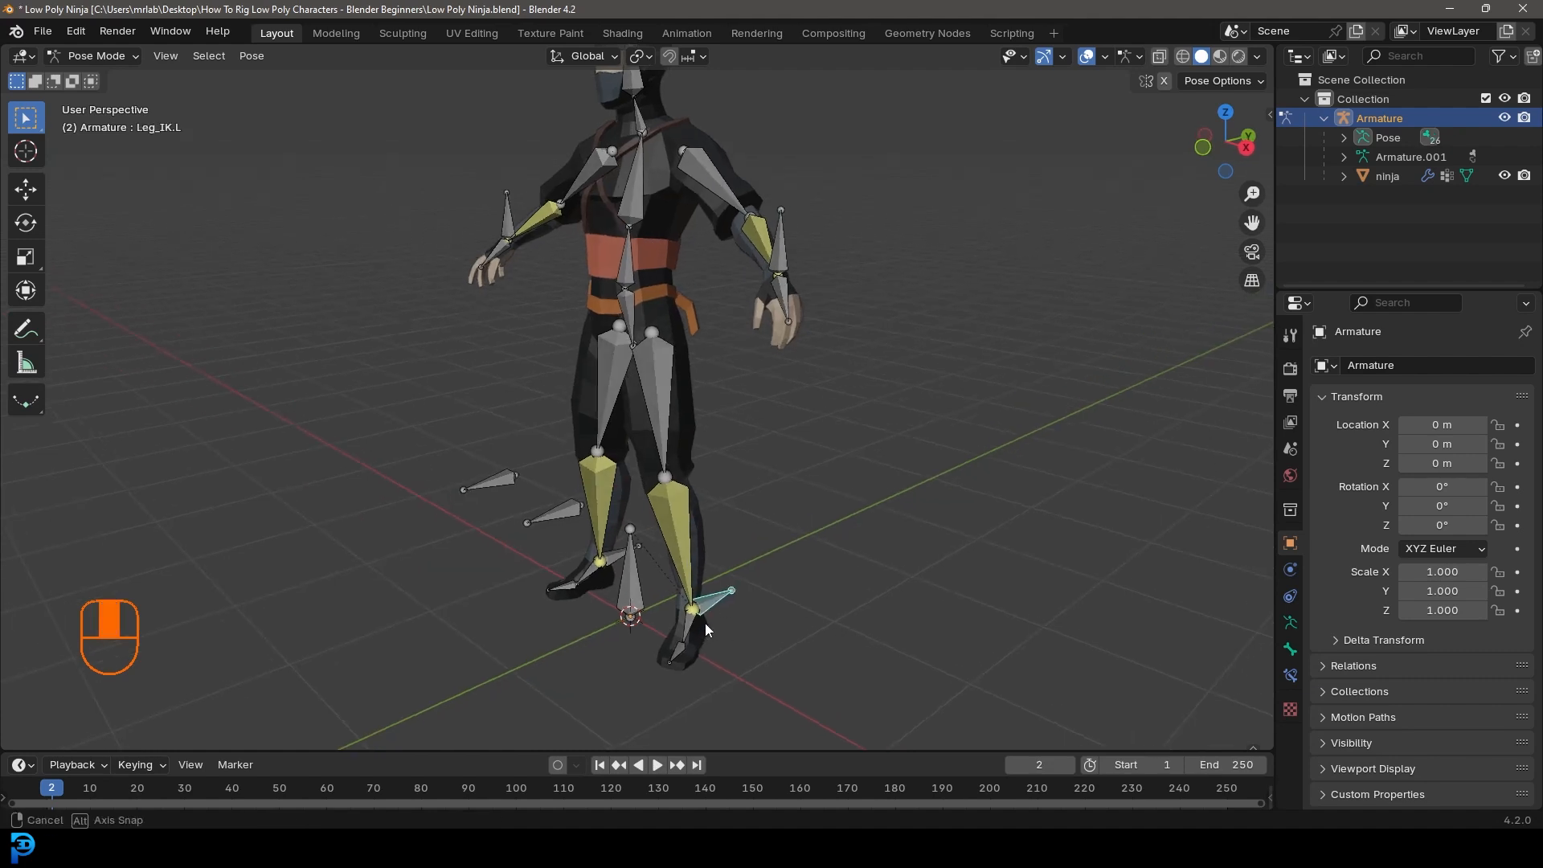
scroll(708, 627, "up", 3)
key("g")
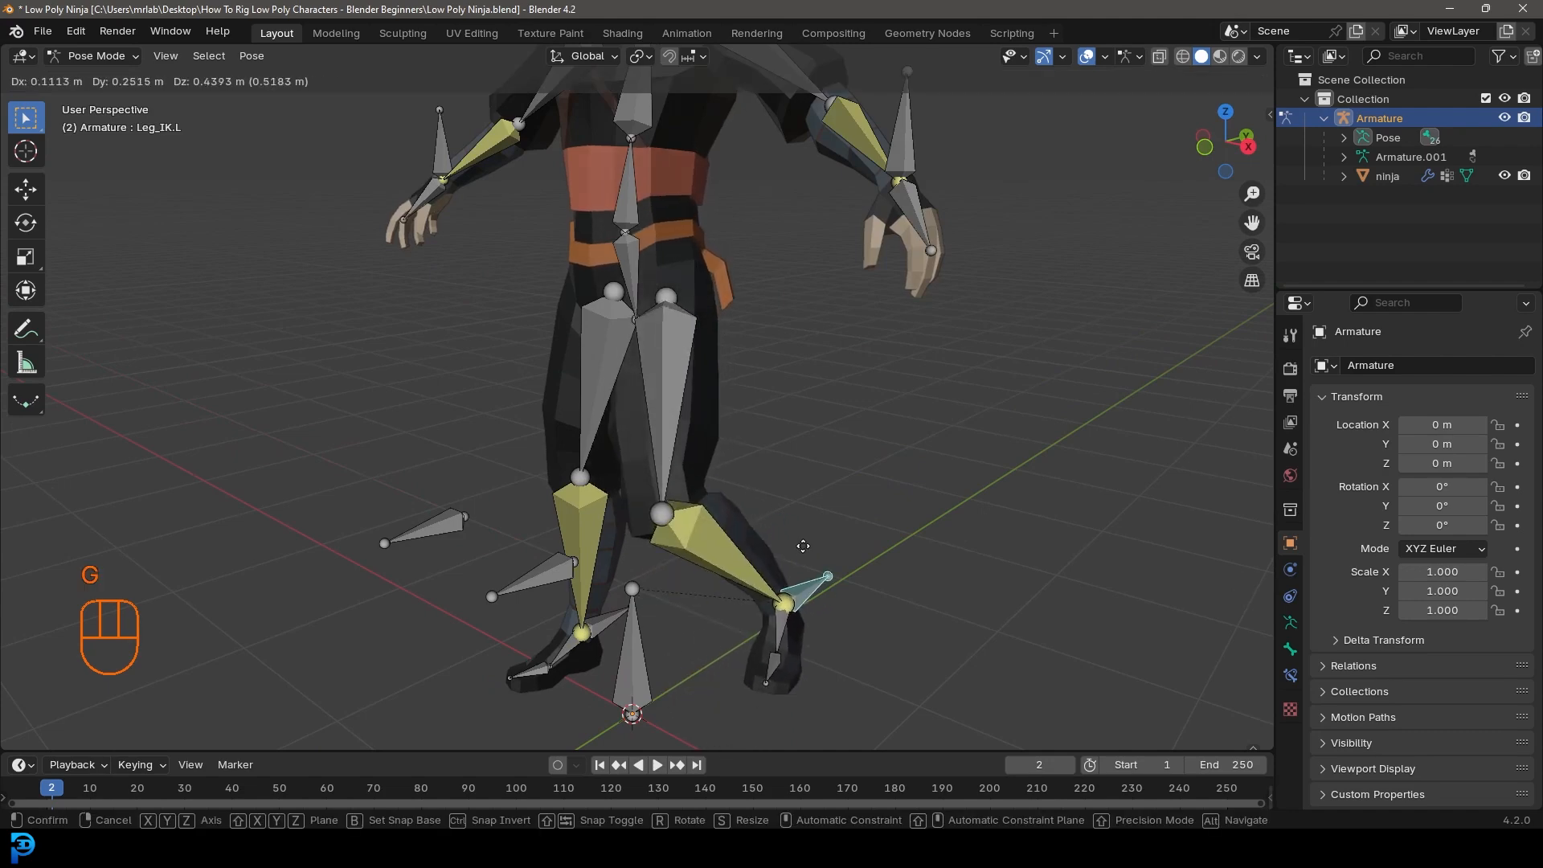
left_click(692, 529)
middle_click_drag(693, 529, 725, 528)
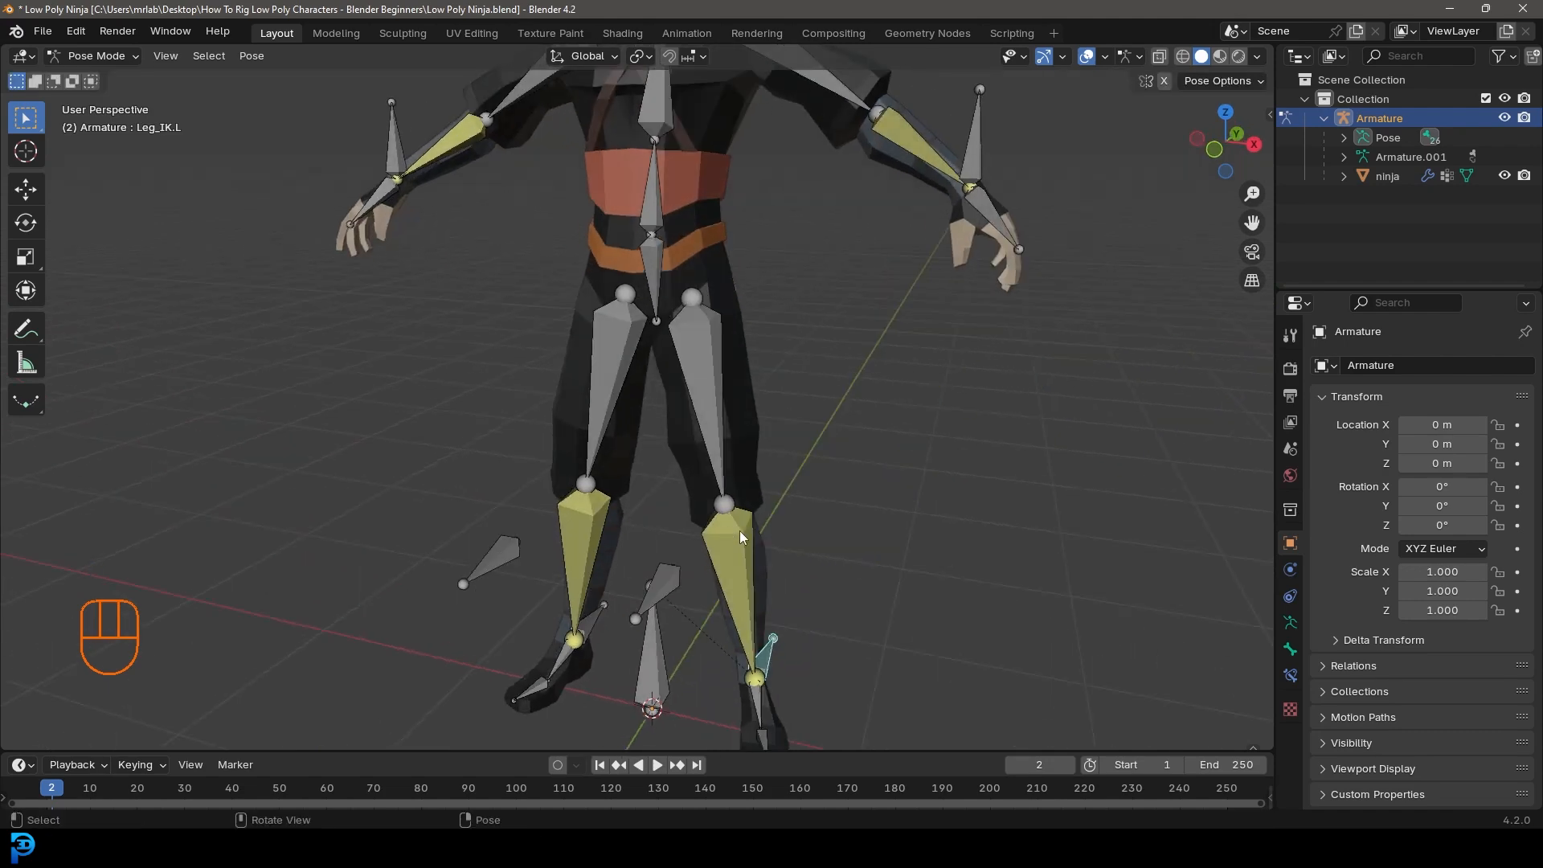
Step: Try rotating the head and neck bones of the rigged ninja
scroll(745, 531, "down", 5)
middle_click_drag(702, 376, 720, 478, "shift")
scroll(718, 470, "up", 4)
middle_click_drag(704, 206, 802, 242)
key("r")
left_click(826, 163)
left_click(727, 254)
key("r")
left_click(770, 355)
left_click(704, 204)
key("r")
left_click(725, 330)
Step: Rotate the Chest bone from side to side to try out the upper-body bend
left_click(726, 328)
key("r")
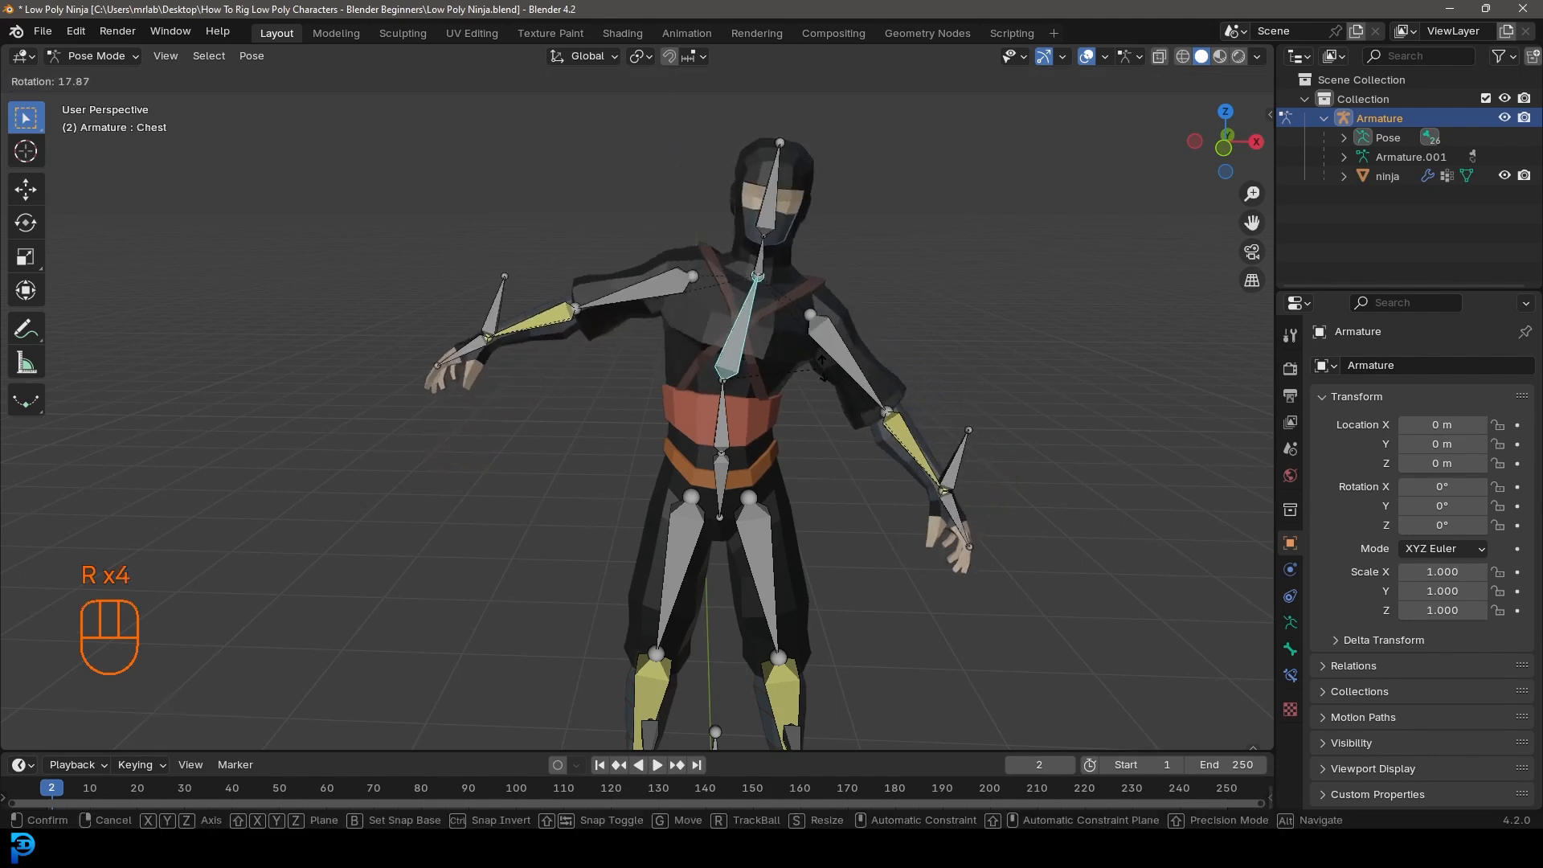
left_click(810, 351)
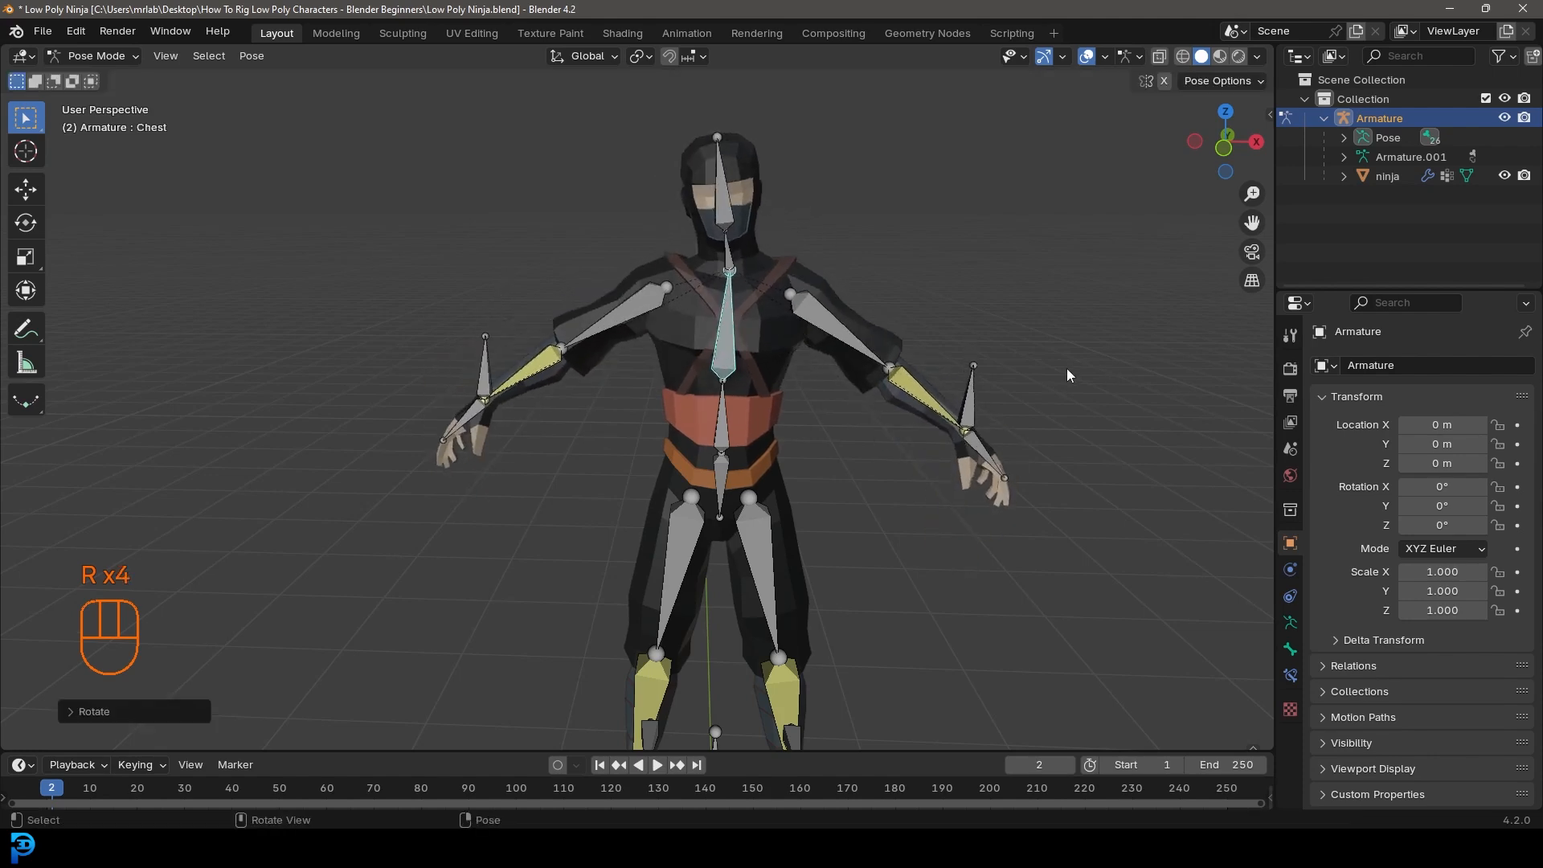
Step: Move the left hand IK bone in front of the hip to try out how the arm bends
left_click(973, 399)
middle_click_drag(1061, 426, 567, 383, "shift")
scroll(733, 383, "up", 3)
key("g")
left_click(589, 312)
scroll(589, 314, "down", 4)
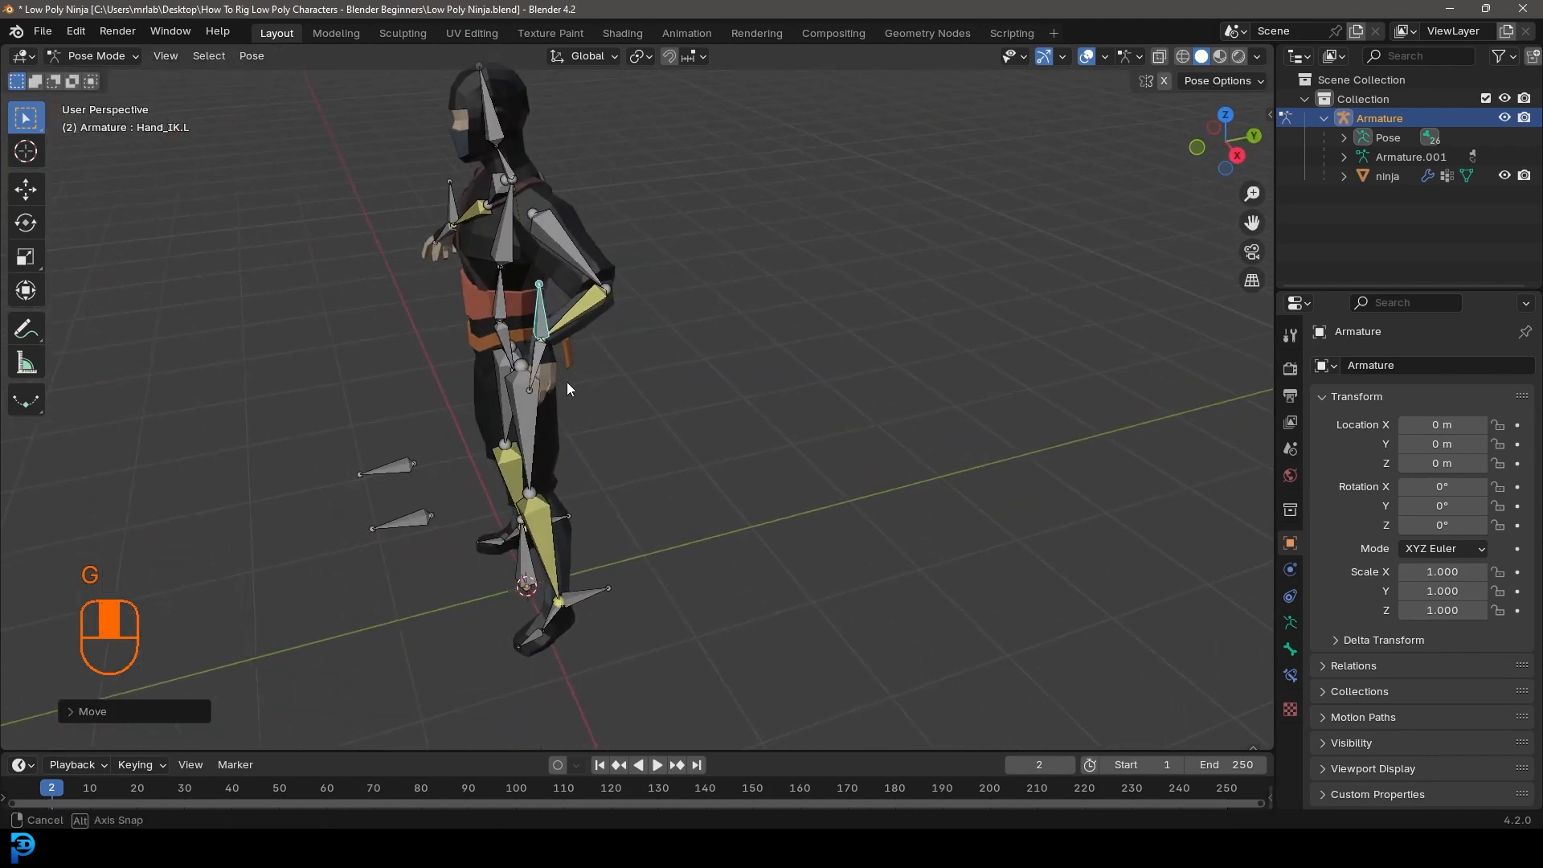
key("g")
left_click(554, 373)
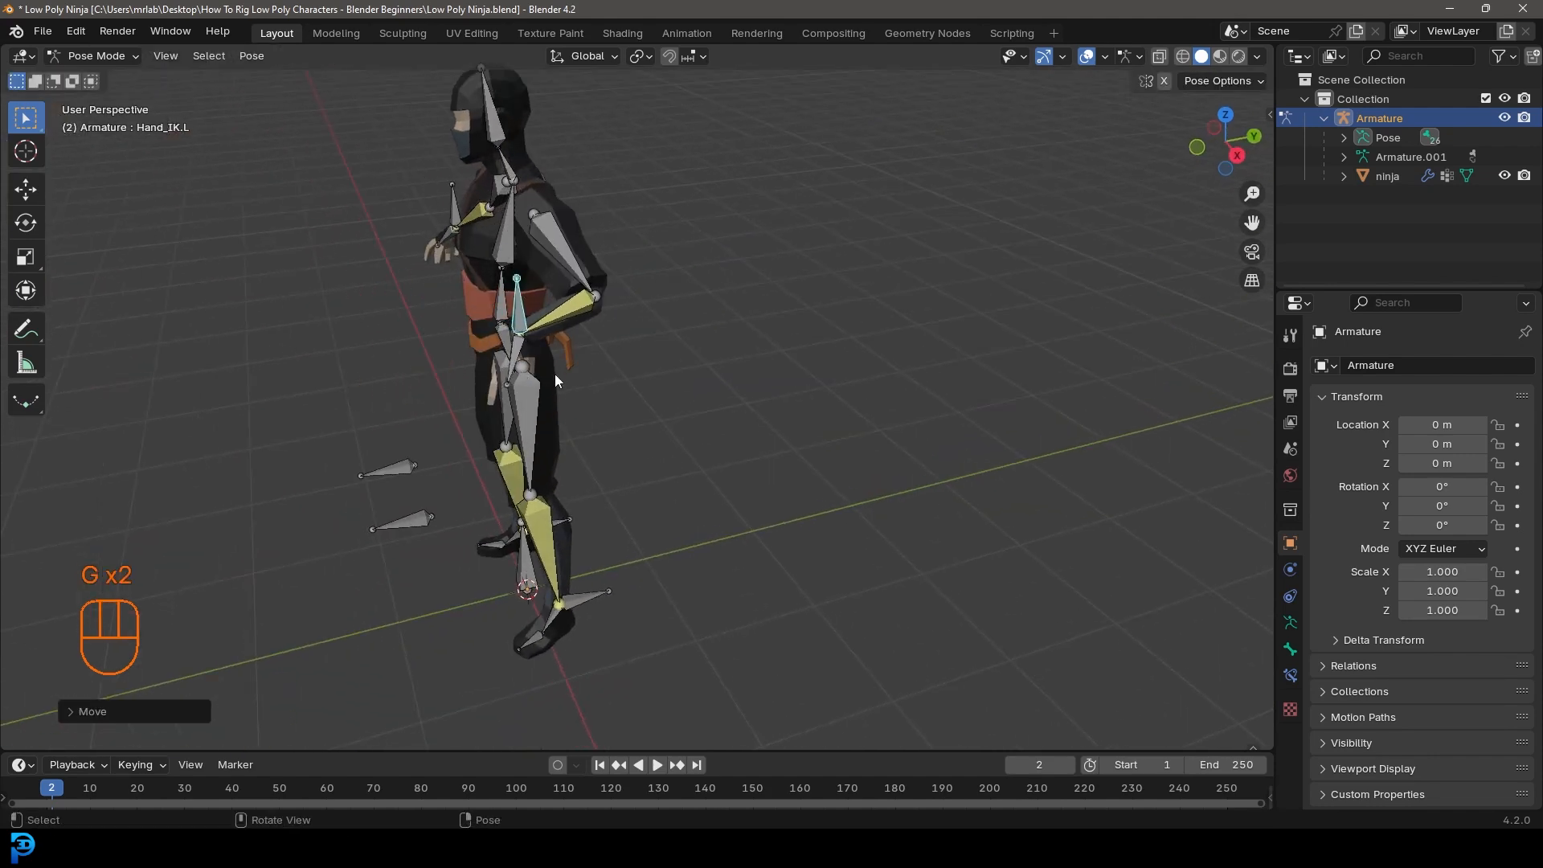
Step: Reset the location, rotation and scale of all pose bones, deselect them and return to the front view
key("a")
key("alt+g")
key("alt+r")
key("alt+s")
key("KP_1")
middle_click_drag(577, 373, 751, 347, "shift")
scroll(750, 347, "down", 2)
key("alt+a")
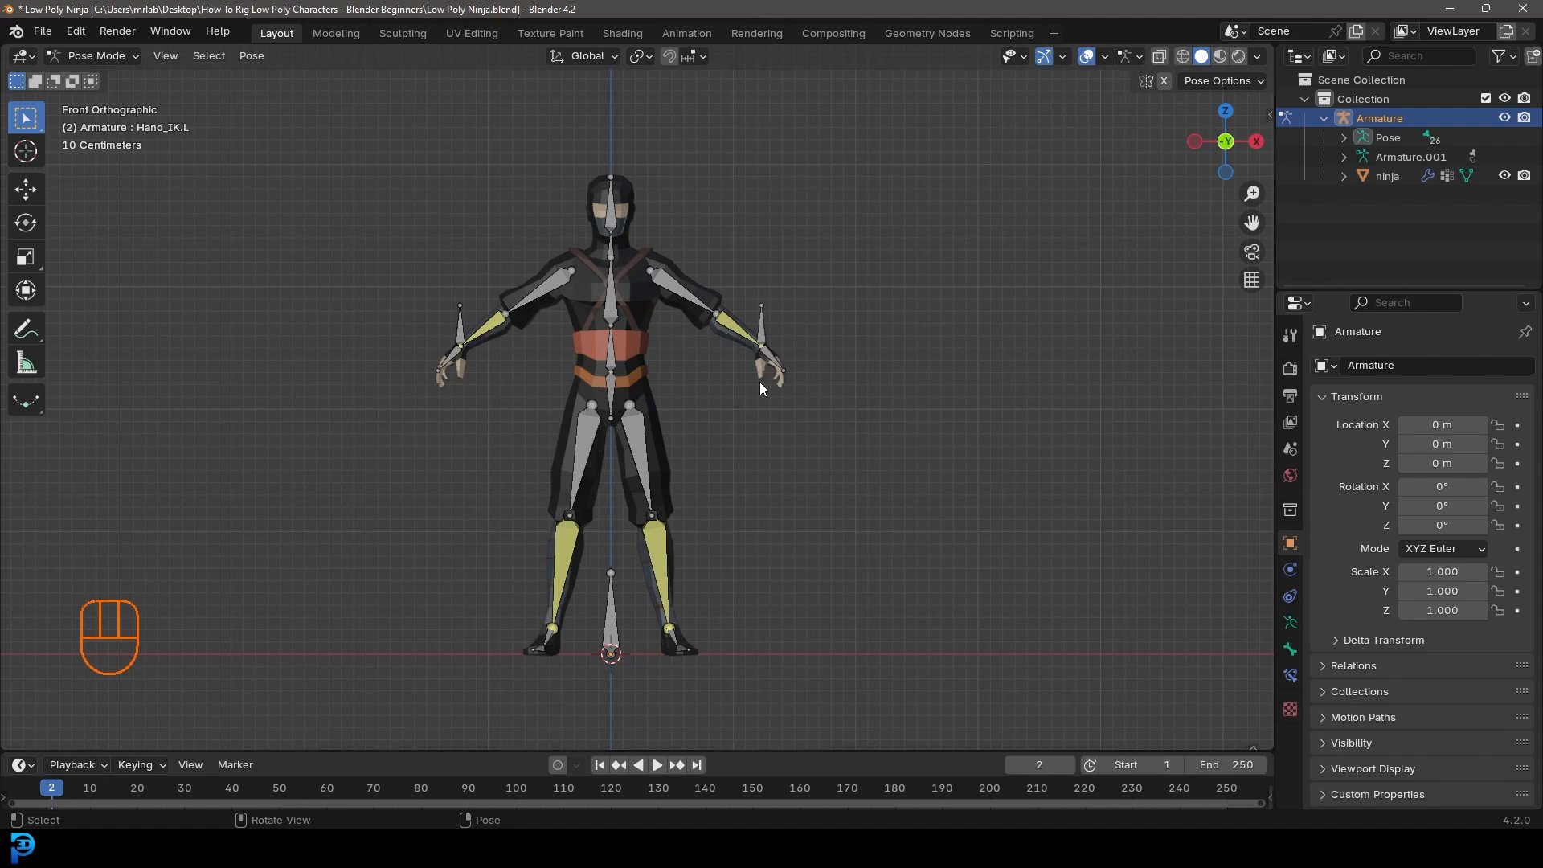
scroll(746, 362, "up", 2)
middle_click_drag(693, 402, 737, 408, "shift")
scroll(734, 394, "down", 2)
scroll(738, 408, "up", 1)
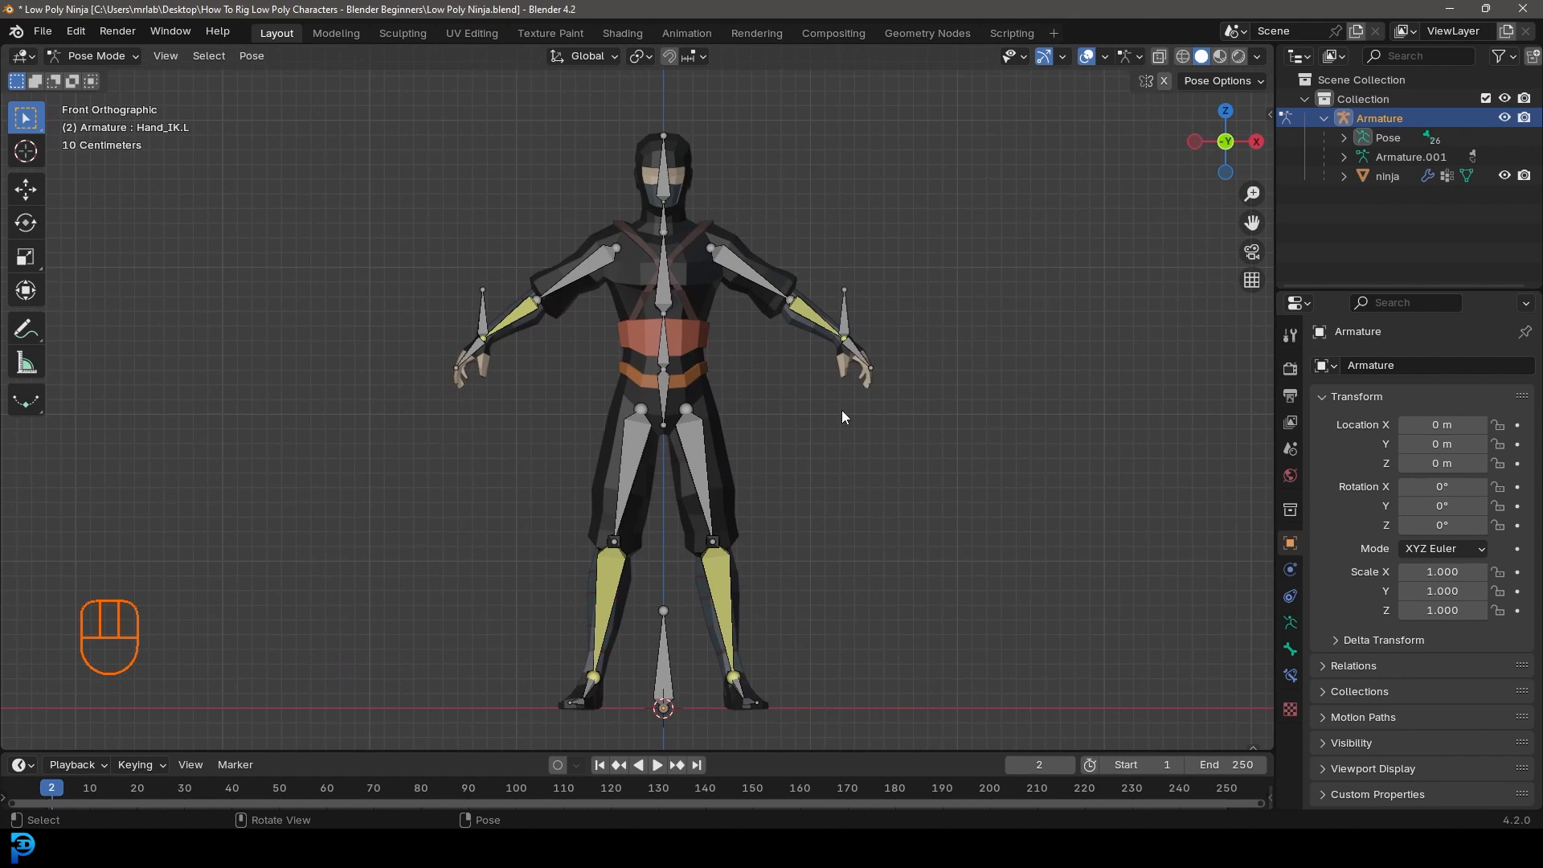
middle_click_drag(831, 467, 832, 463, "shift")
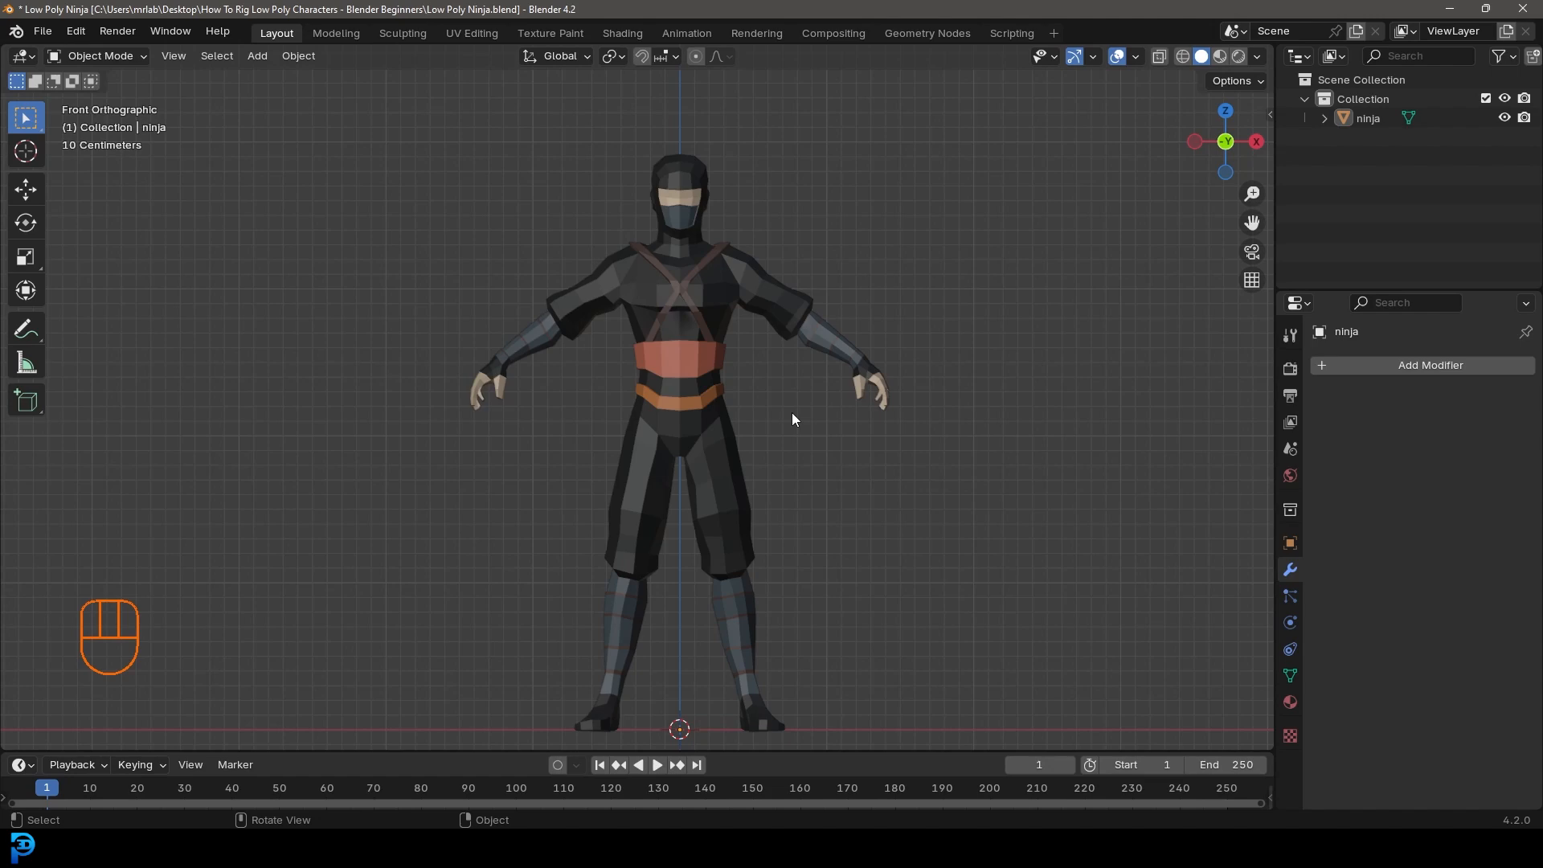
Step: Apply the location, rotation and scale of the unrigged ninja mesh one by one, and deselect it
left_click(689, 390)
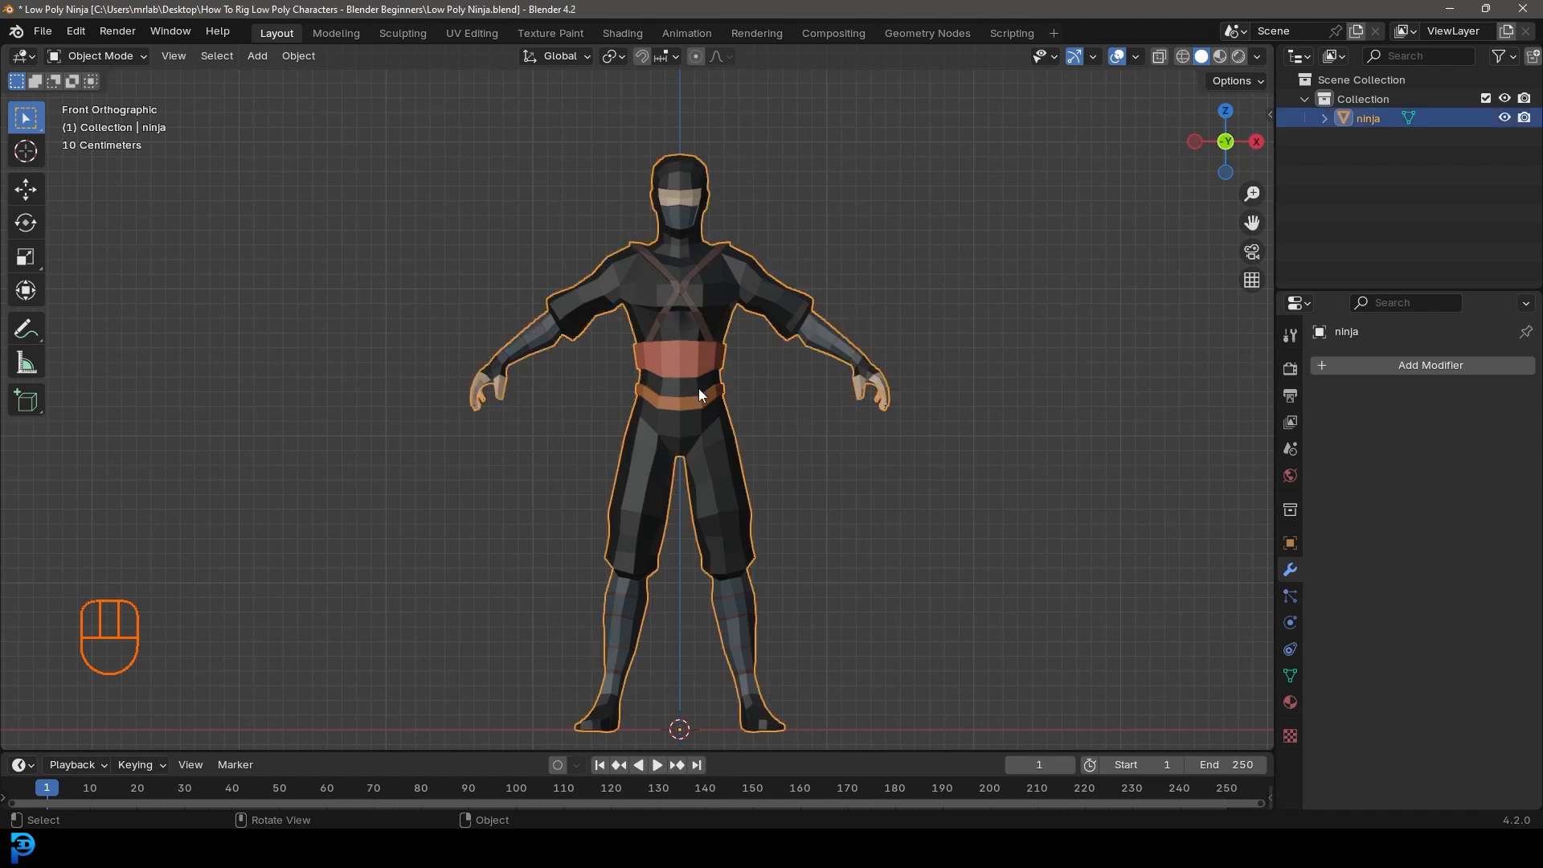
middle_click_drag(717, 450, 692, 277)
scroll(692, 321, "up", 5)
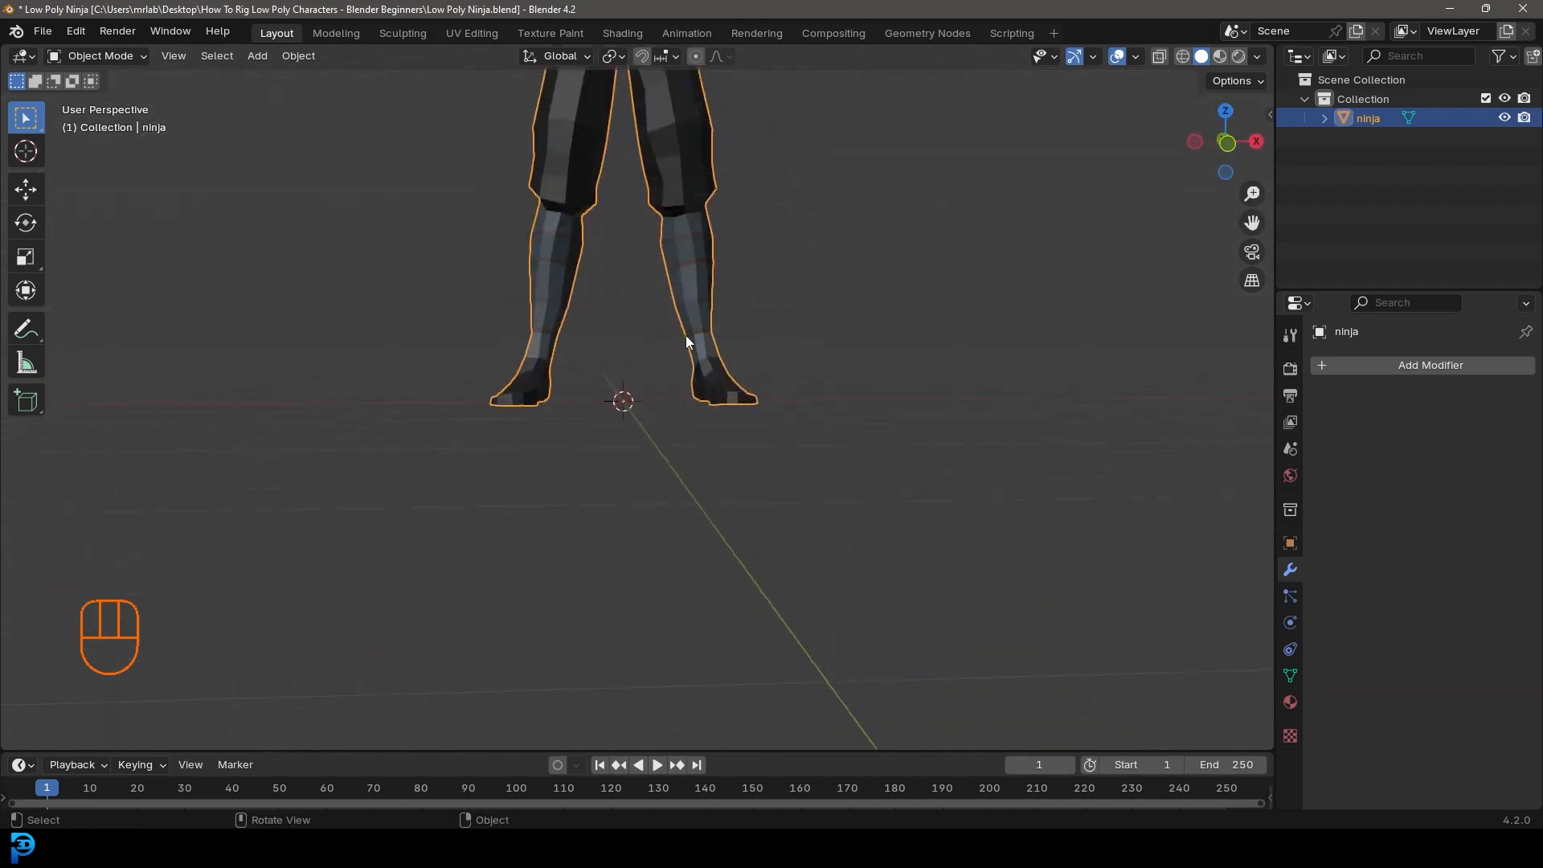
scroll(625, 401, "down", 5)
middle_click_drag(689, 334, 632, 258)
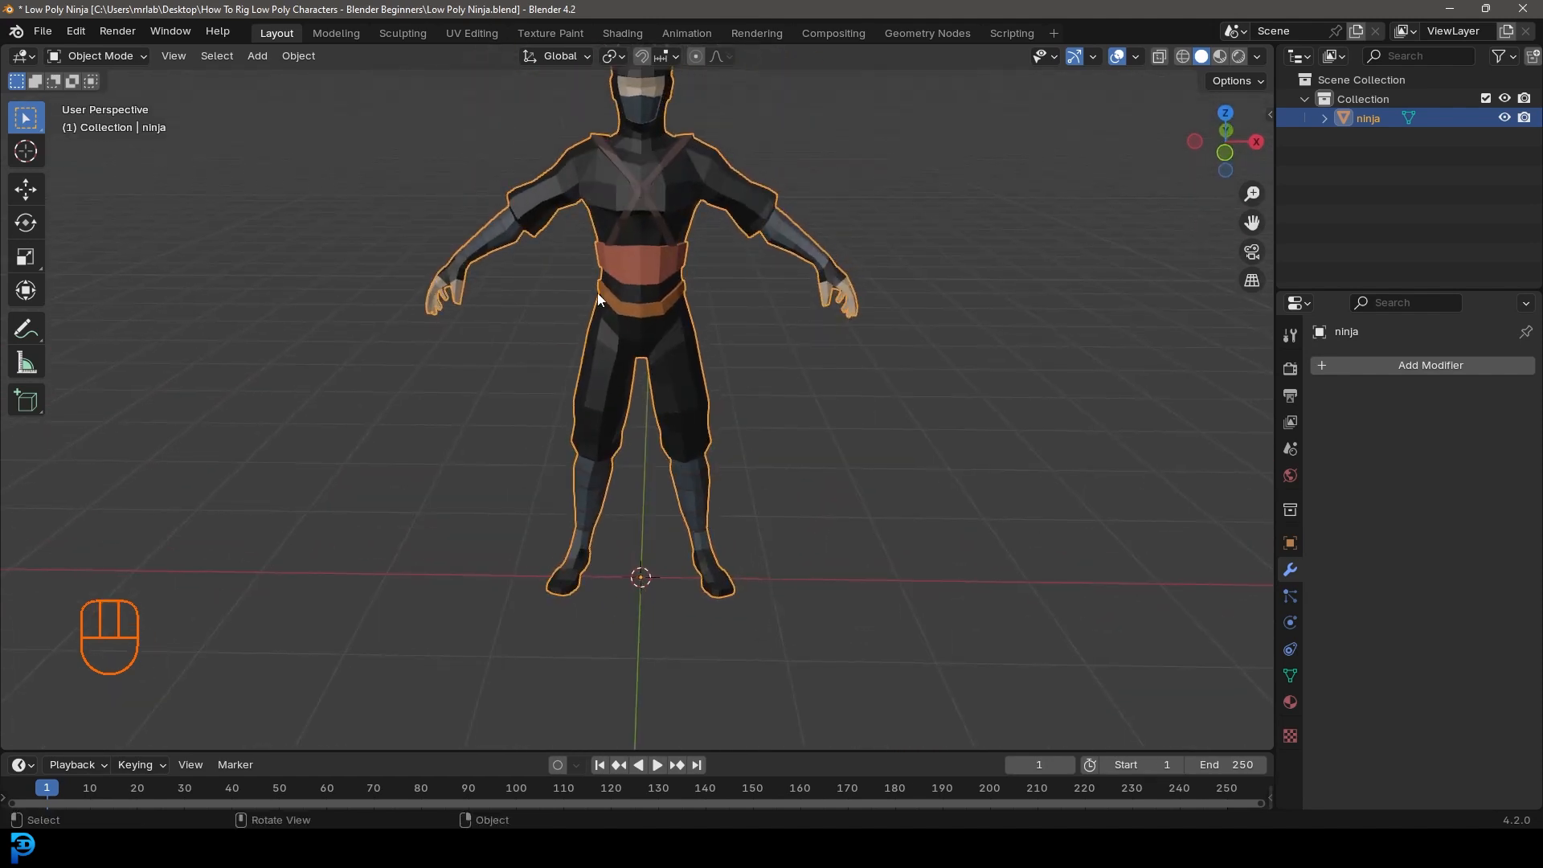
middle_click_drag(651, 349, 650, 345)
key("ctrl+a")
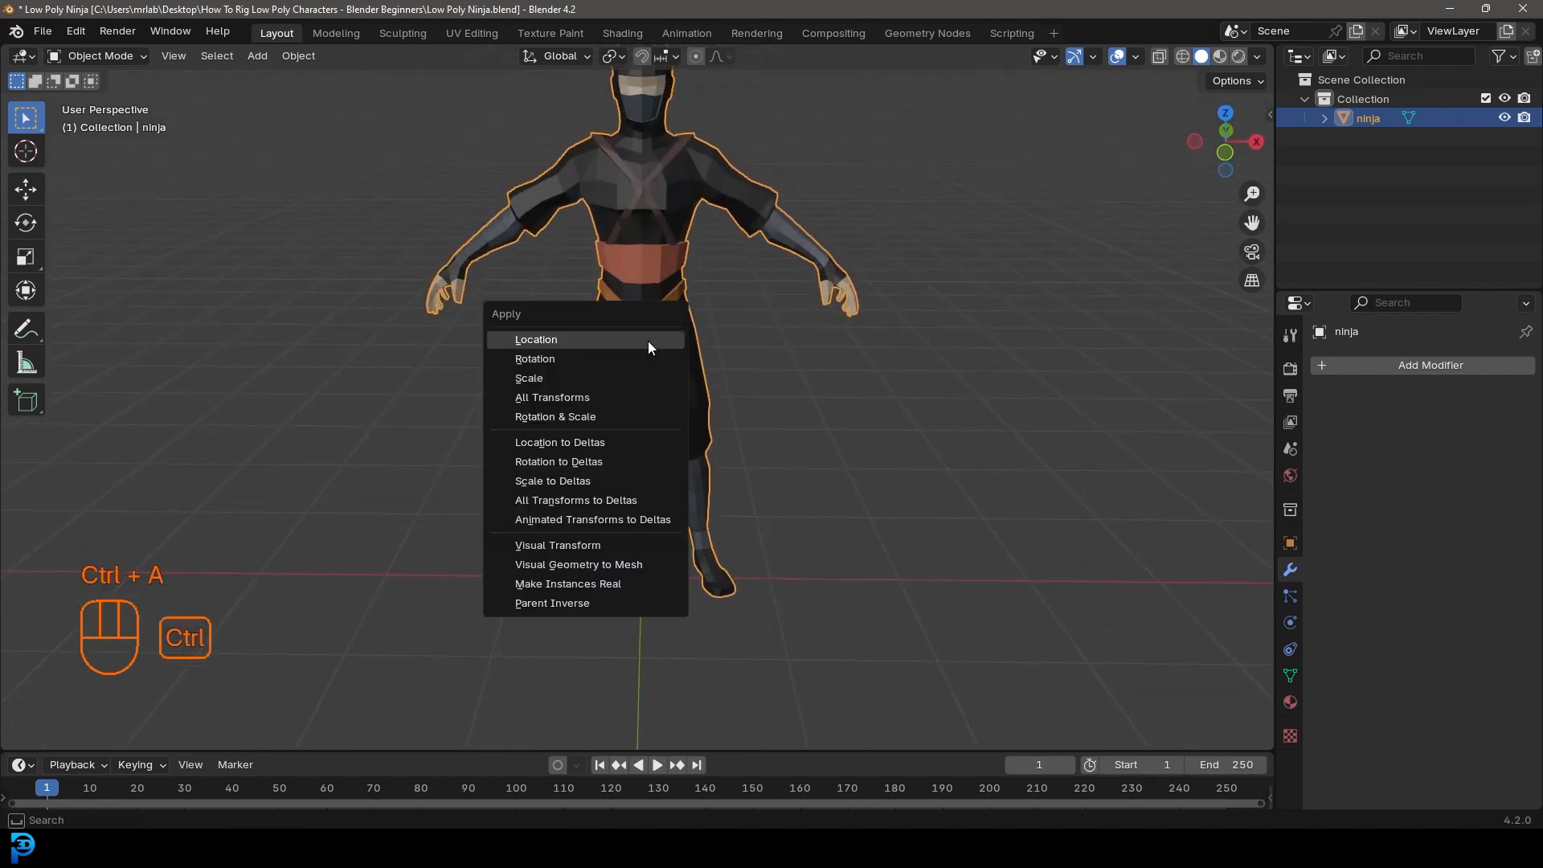
left_click(568, 345)
key("ctrl+a")
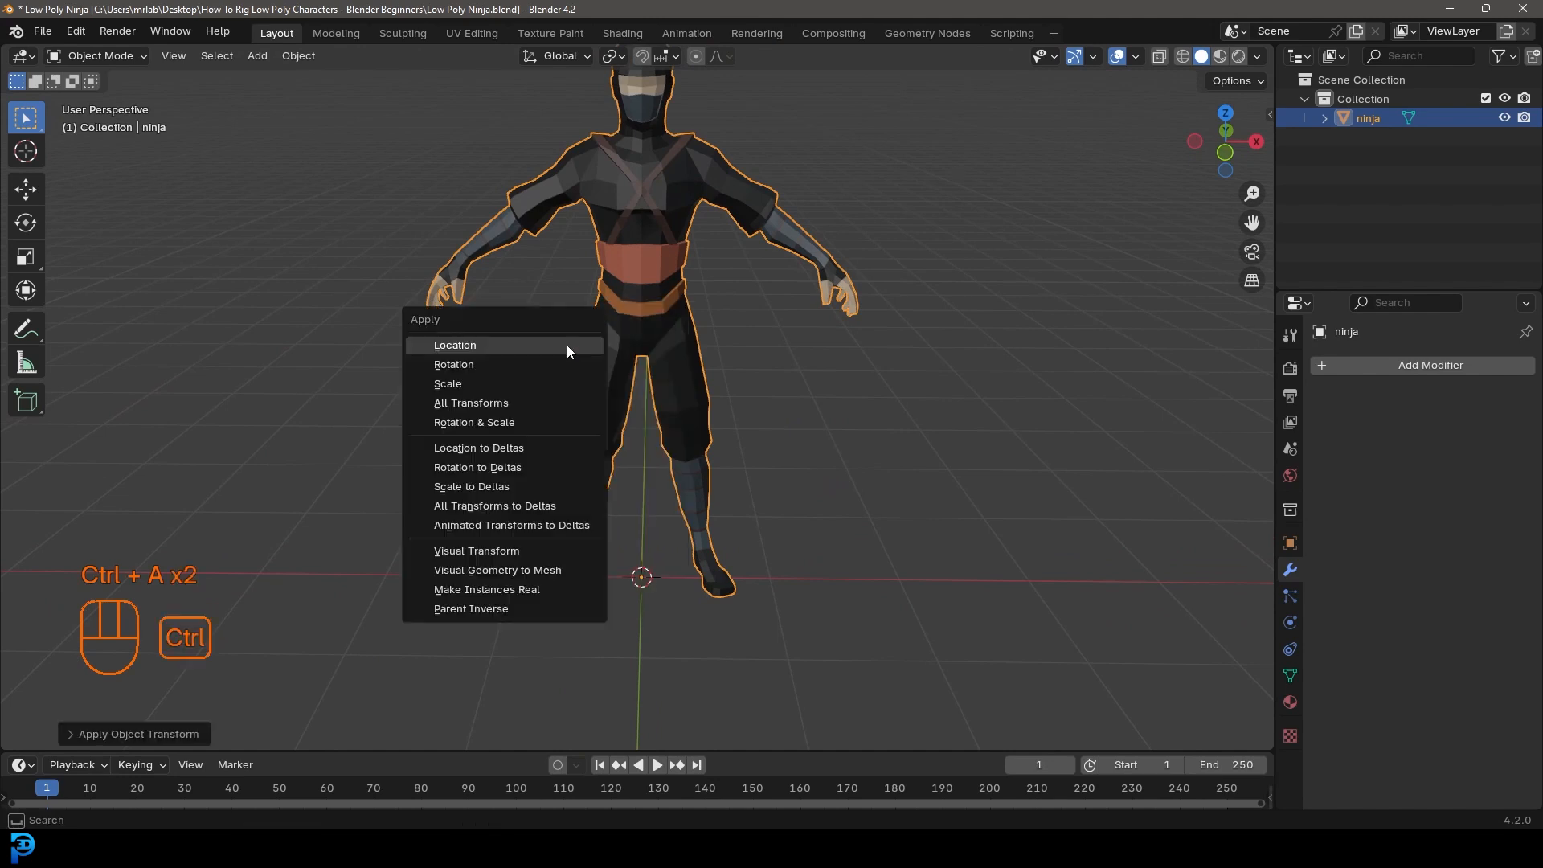
left_click(551, 363)
key("ctrl+a")
left_click(505, 384)
middle_click_drag(504, 389, 783, 340)
key("alt+a")
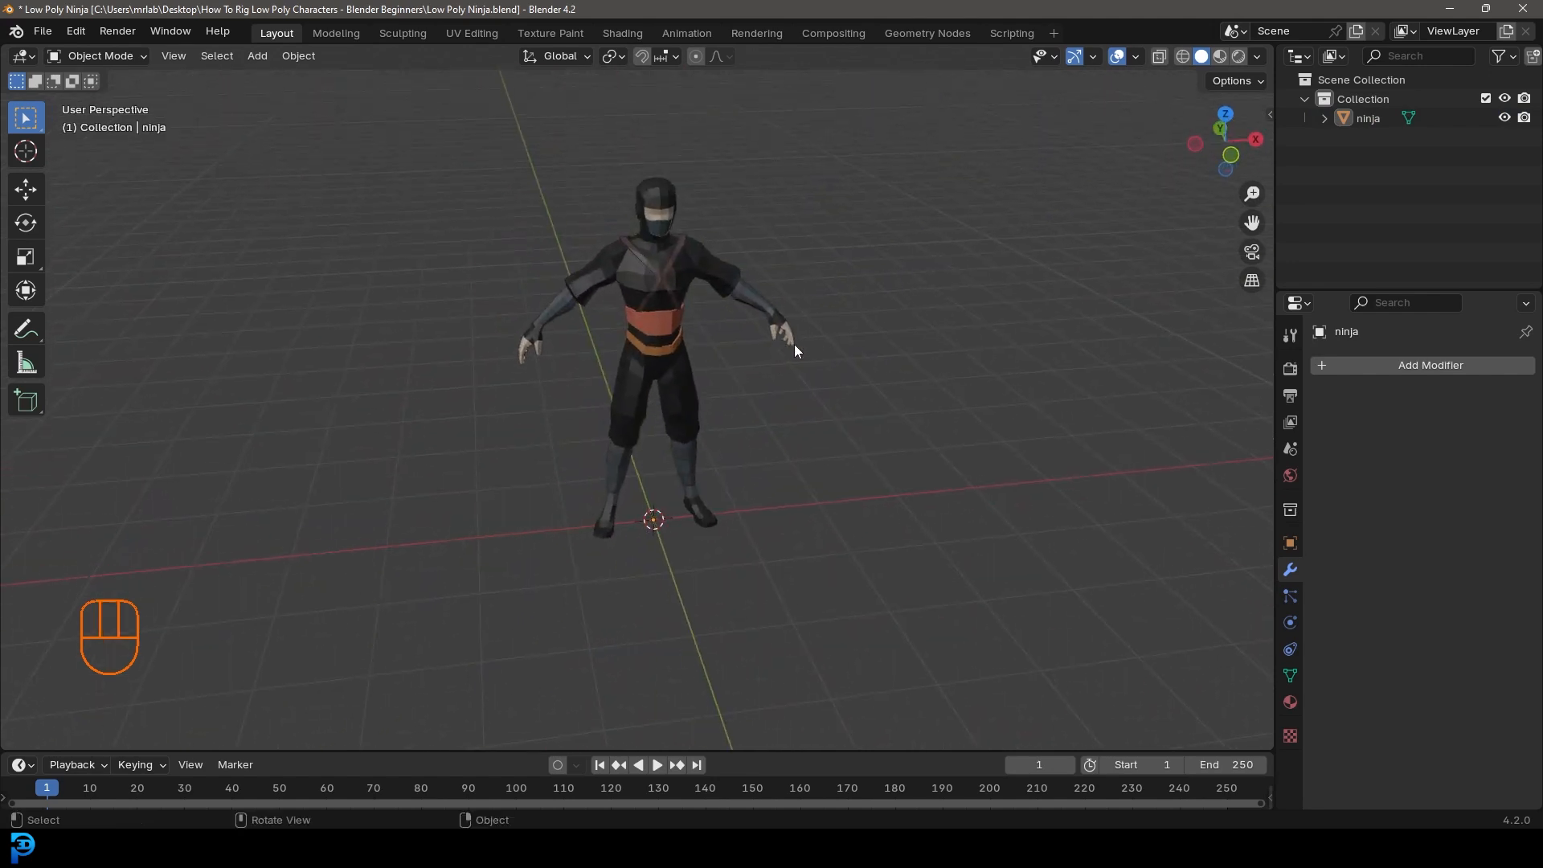
Step: Add a single-bone armature at the world origin between the ninja's feet, working in the front view
key("KP_1")
scroll(805, 360, "up", 1)
middle_click_drag(715, 326, 707, 439, "shift")
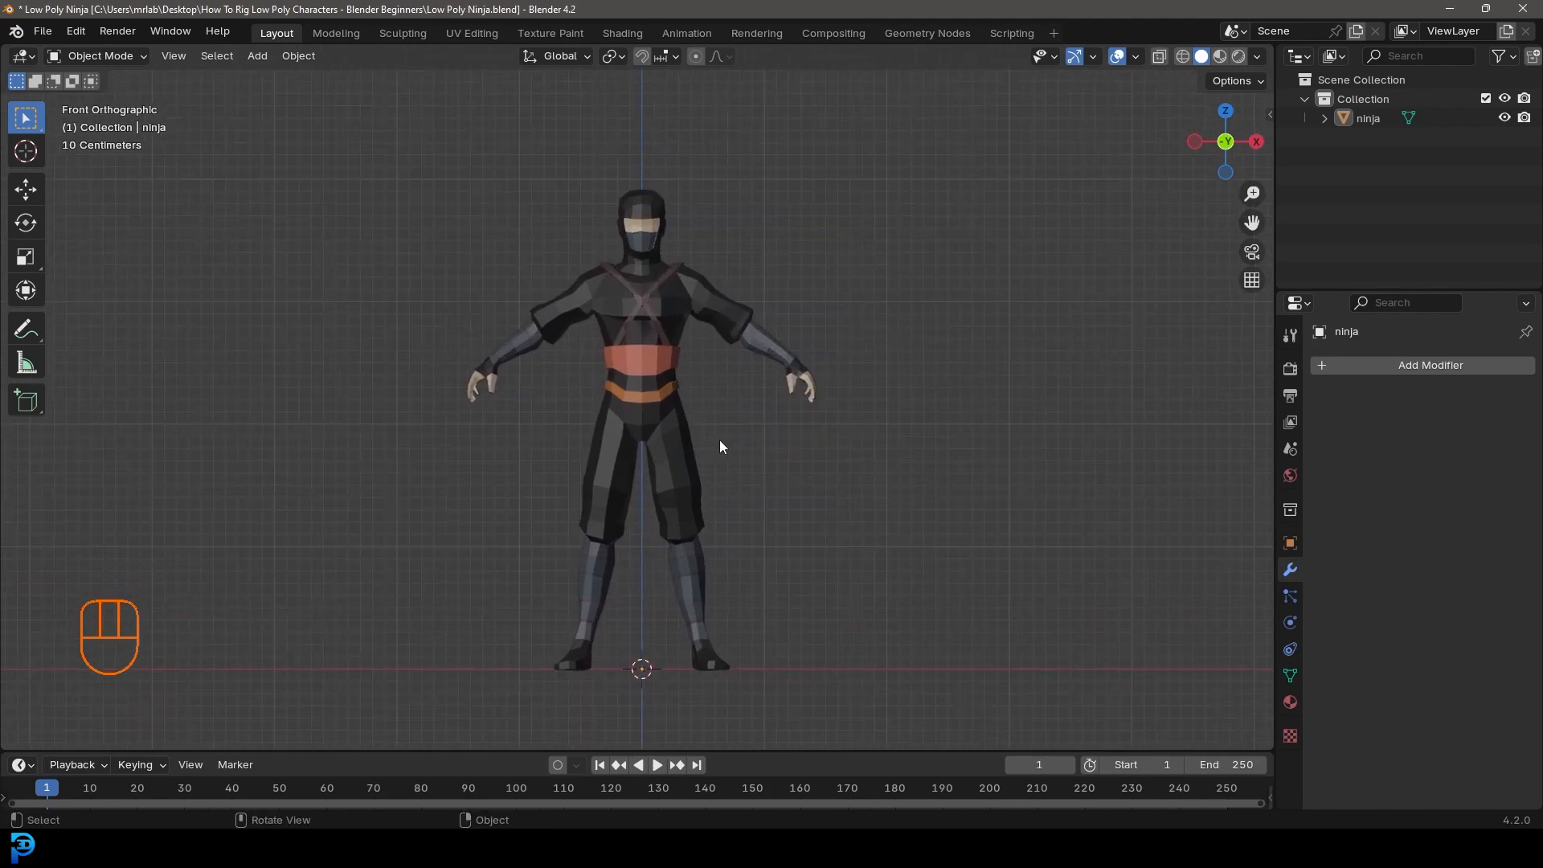
middle_click_drag(760, 442, 777, 429, "shift")
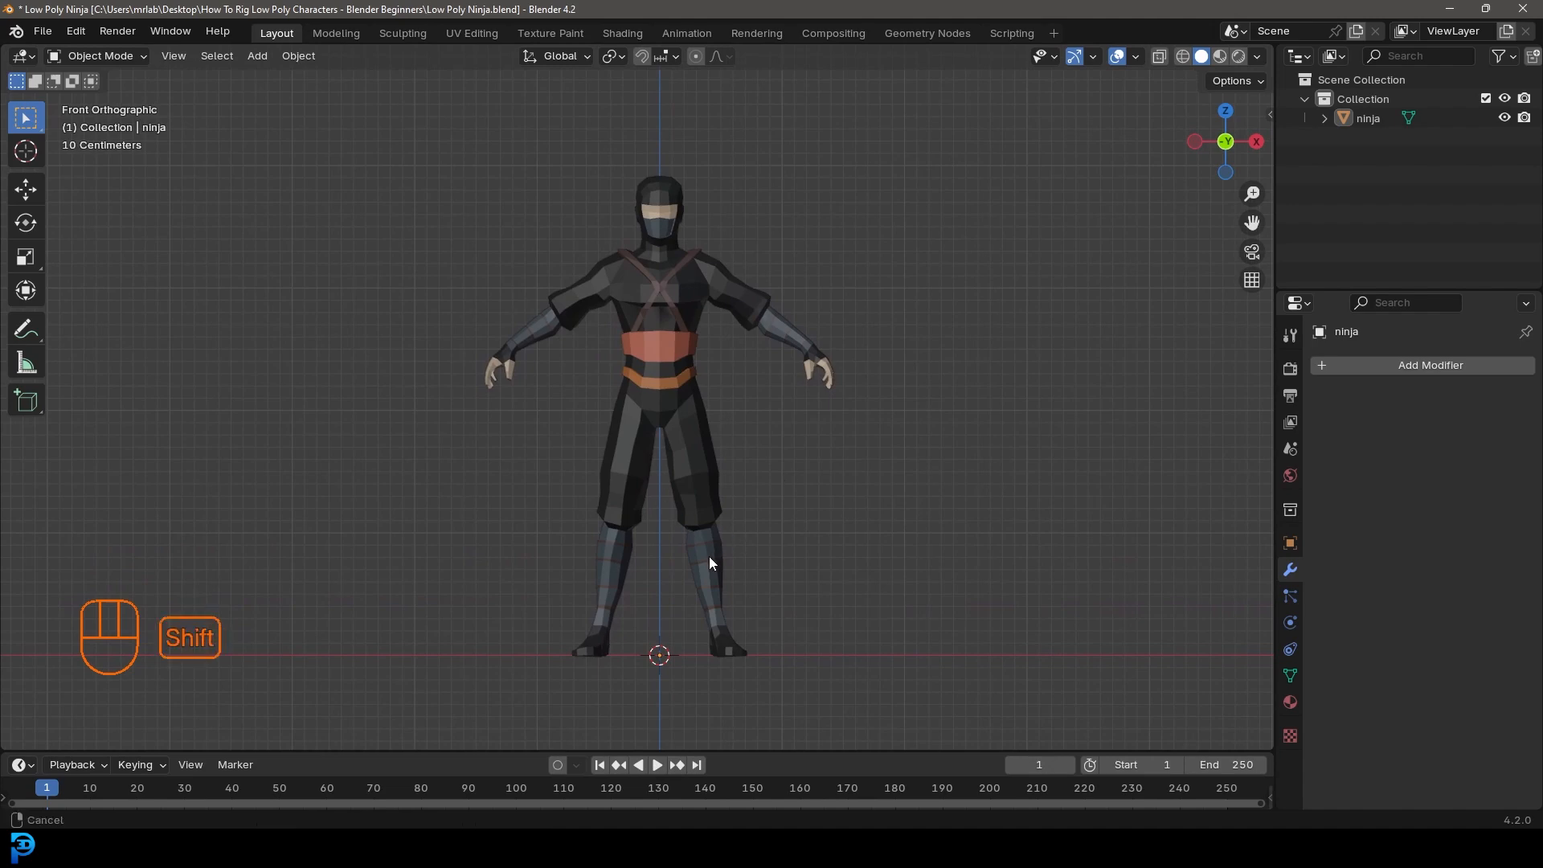
middle_click_drag(709, 623, 717, 488, "shift")
scroll(717, 489, "up", 1)
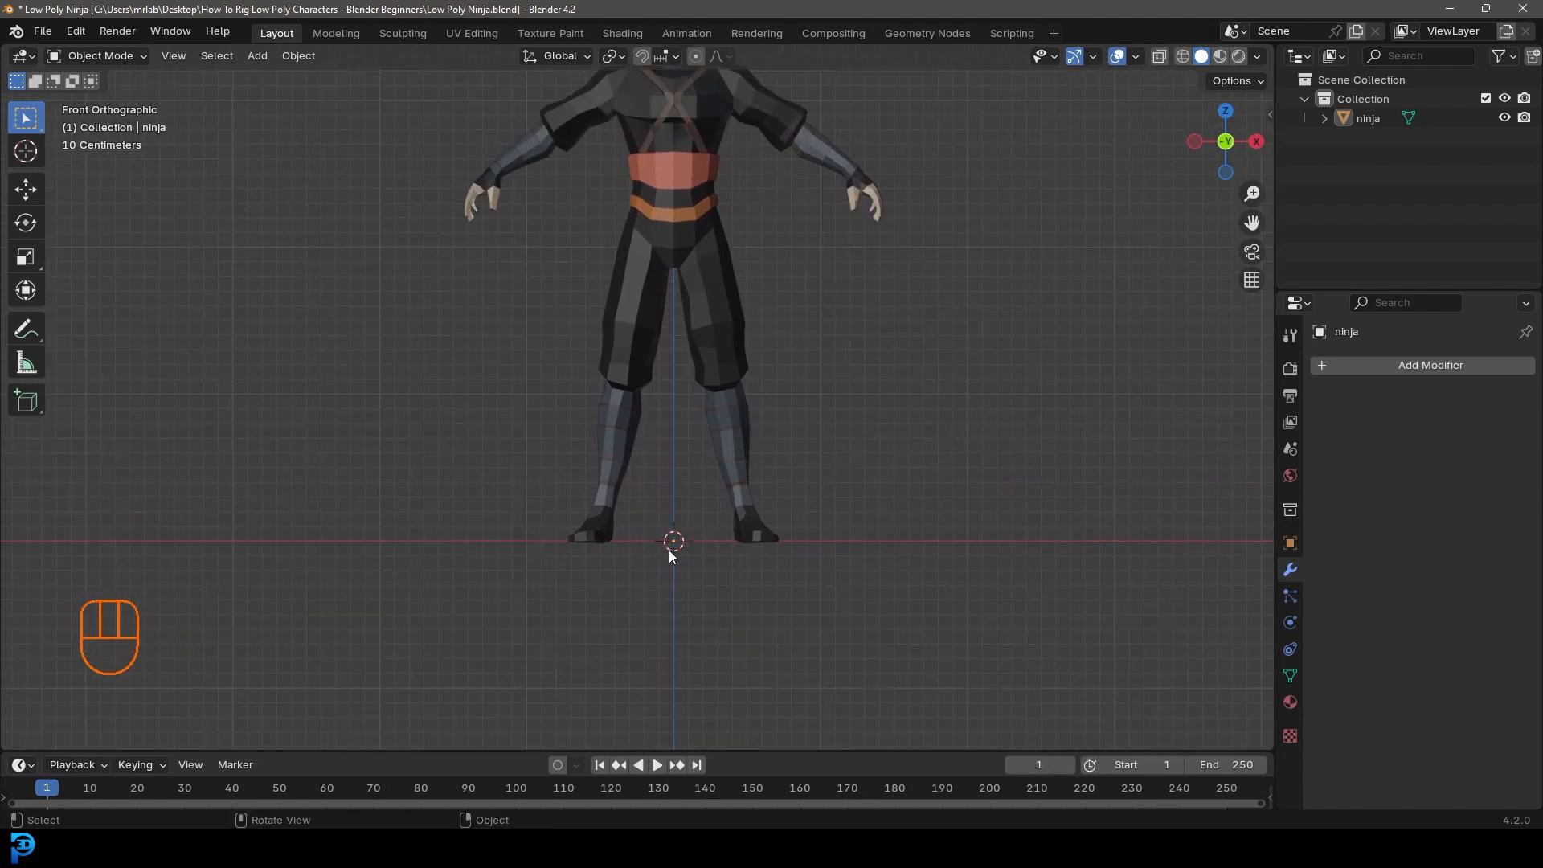
middle_click_drag(699, 257, 711, 450, "shift")
key("shift+a")
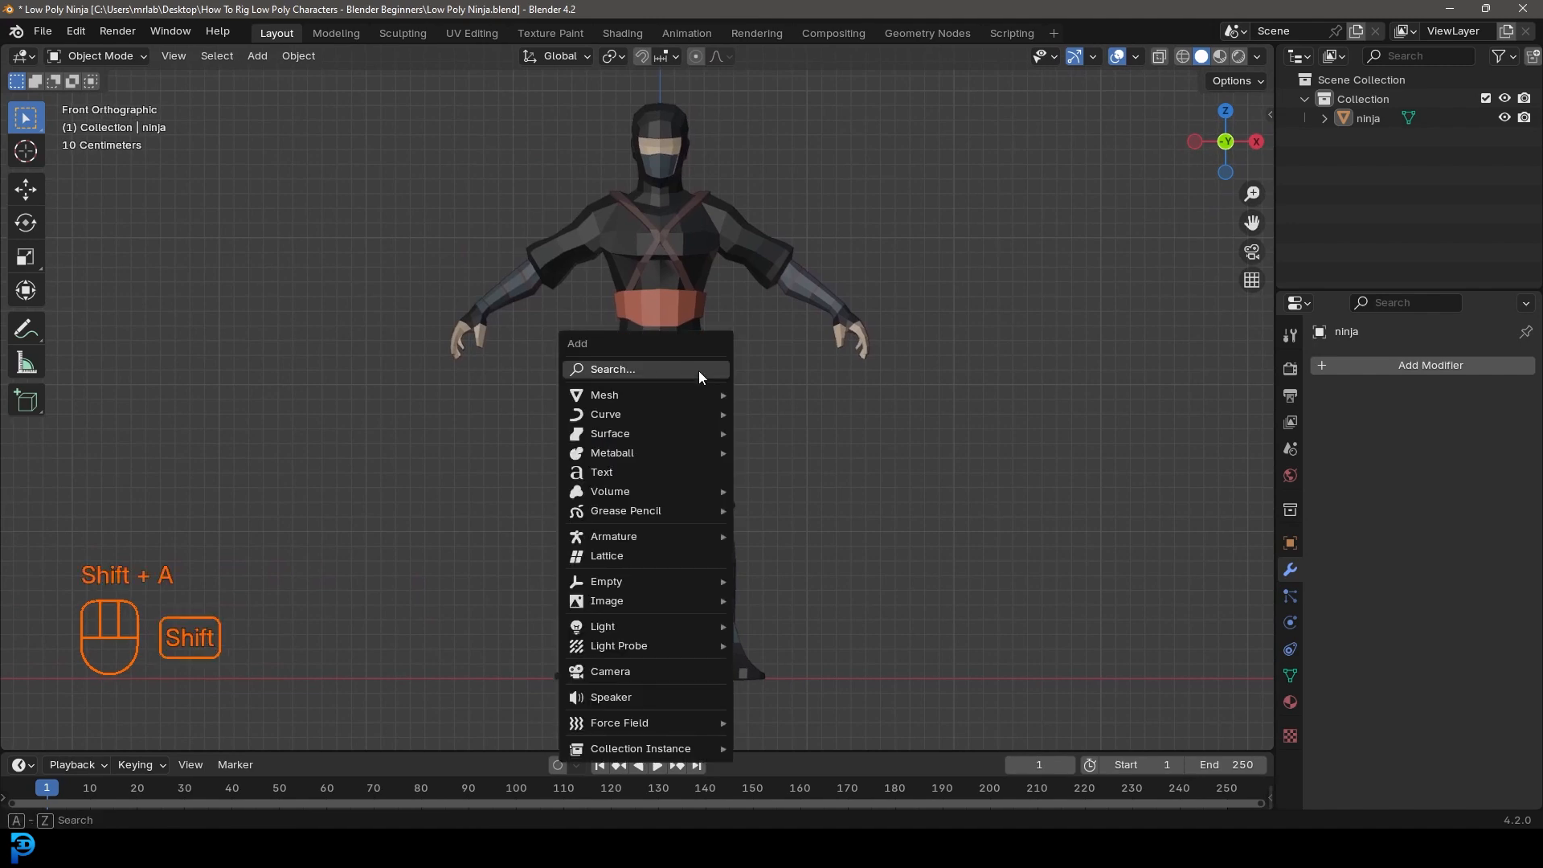
mouse_move(630, 541)
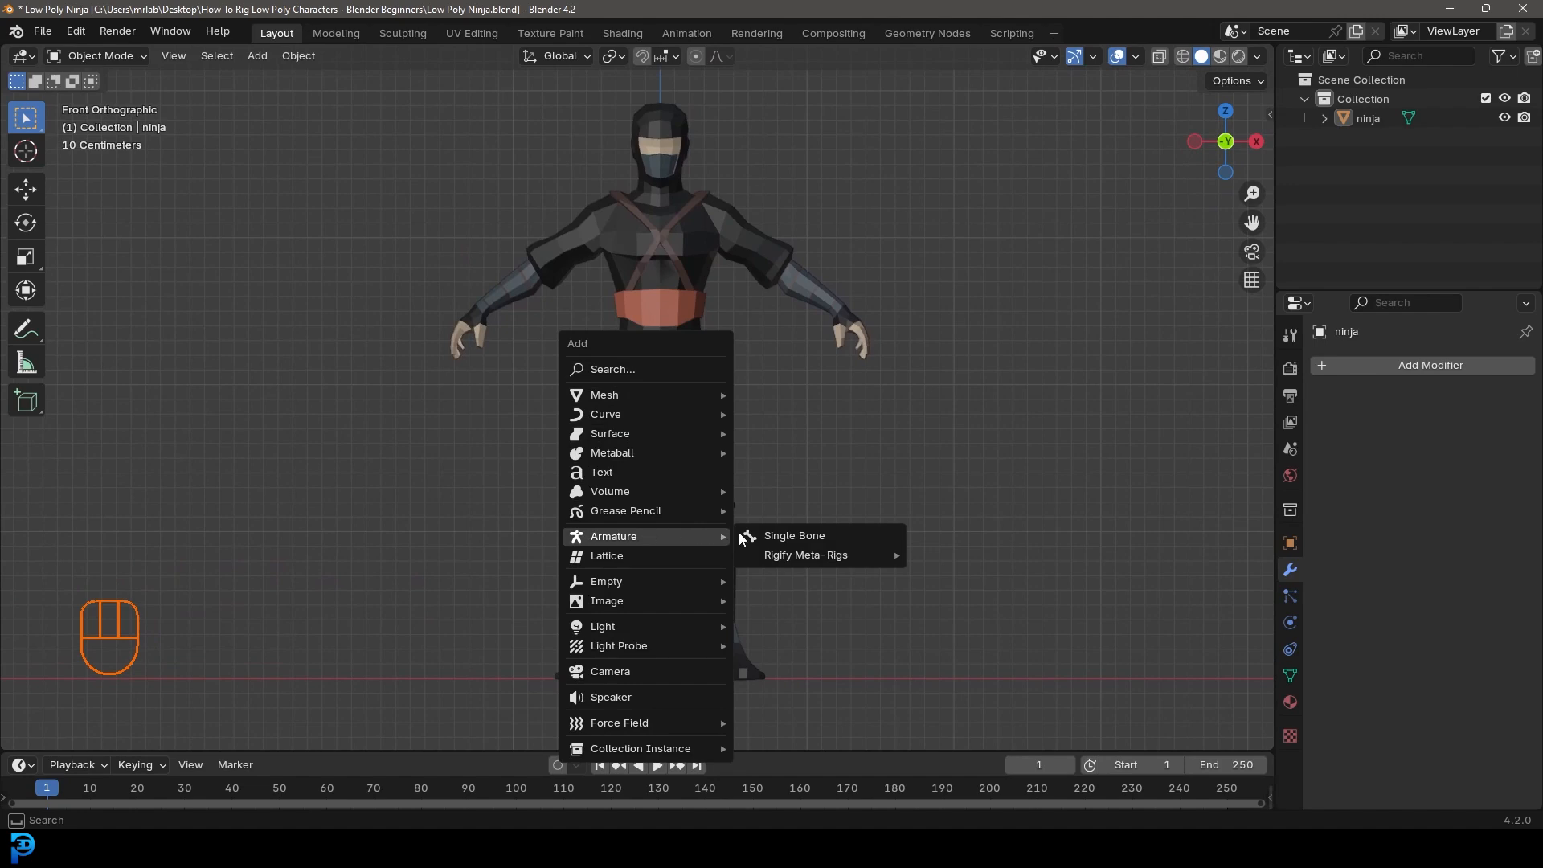
left_click(816, 542)
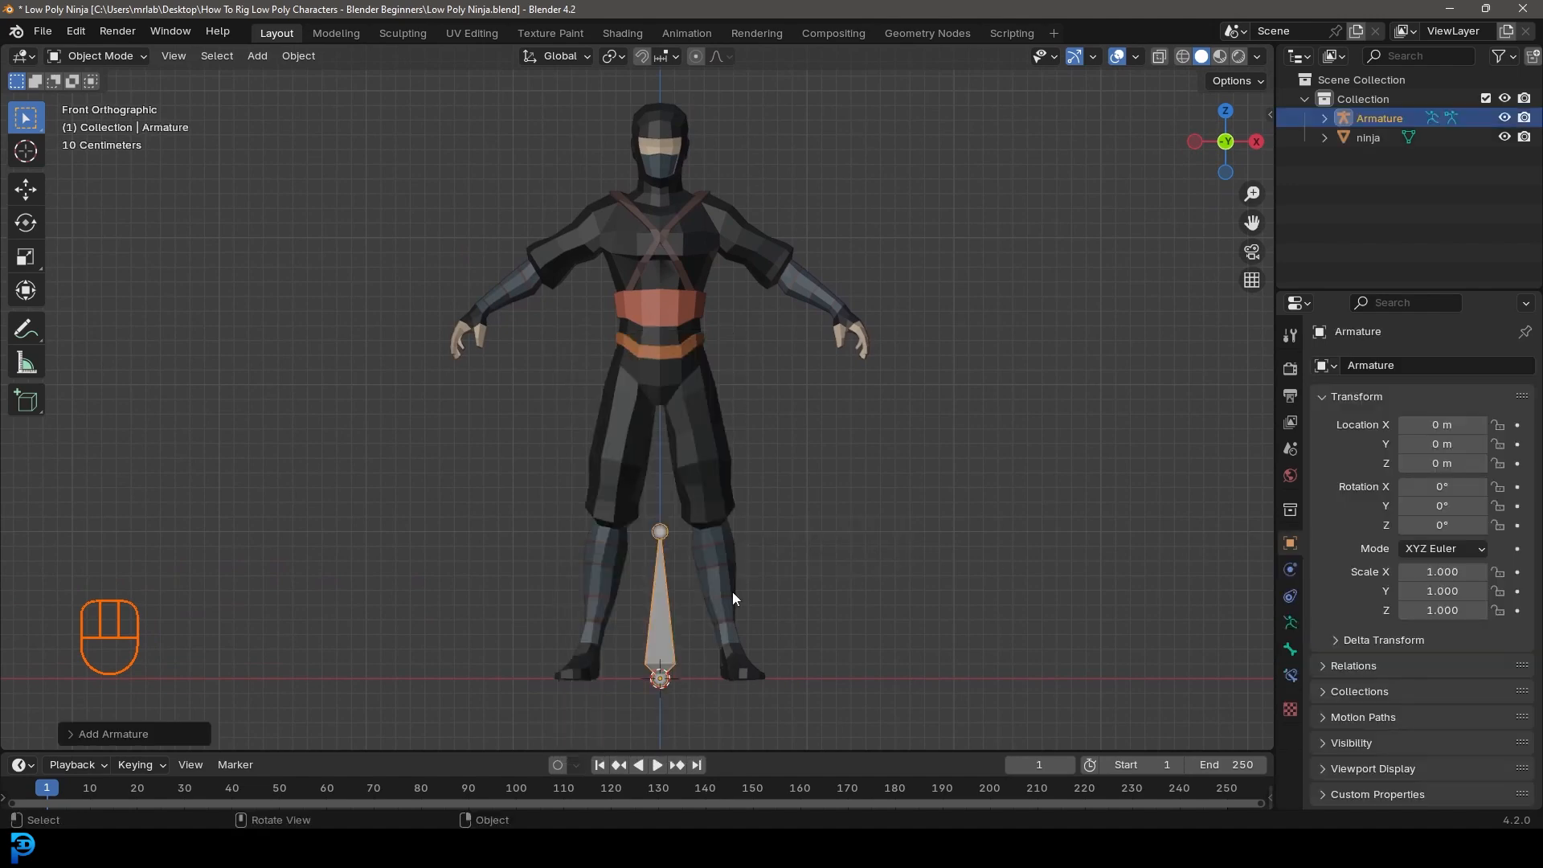
scroll(691, 498, "up", 4)
scroll(679, 528, "down", 3)
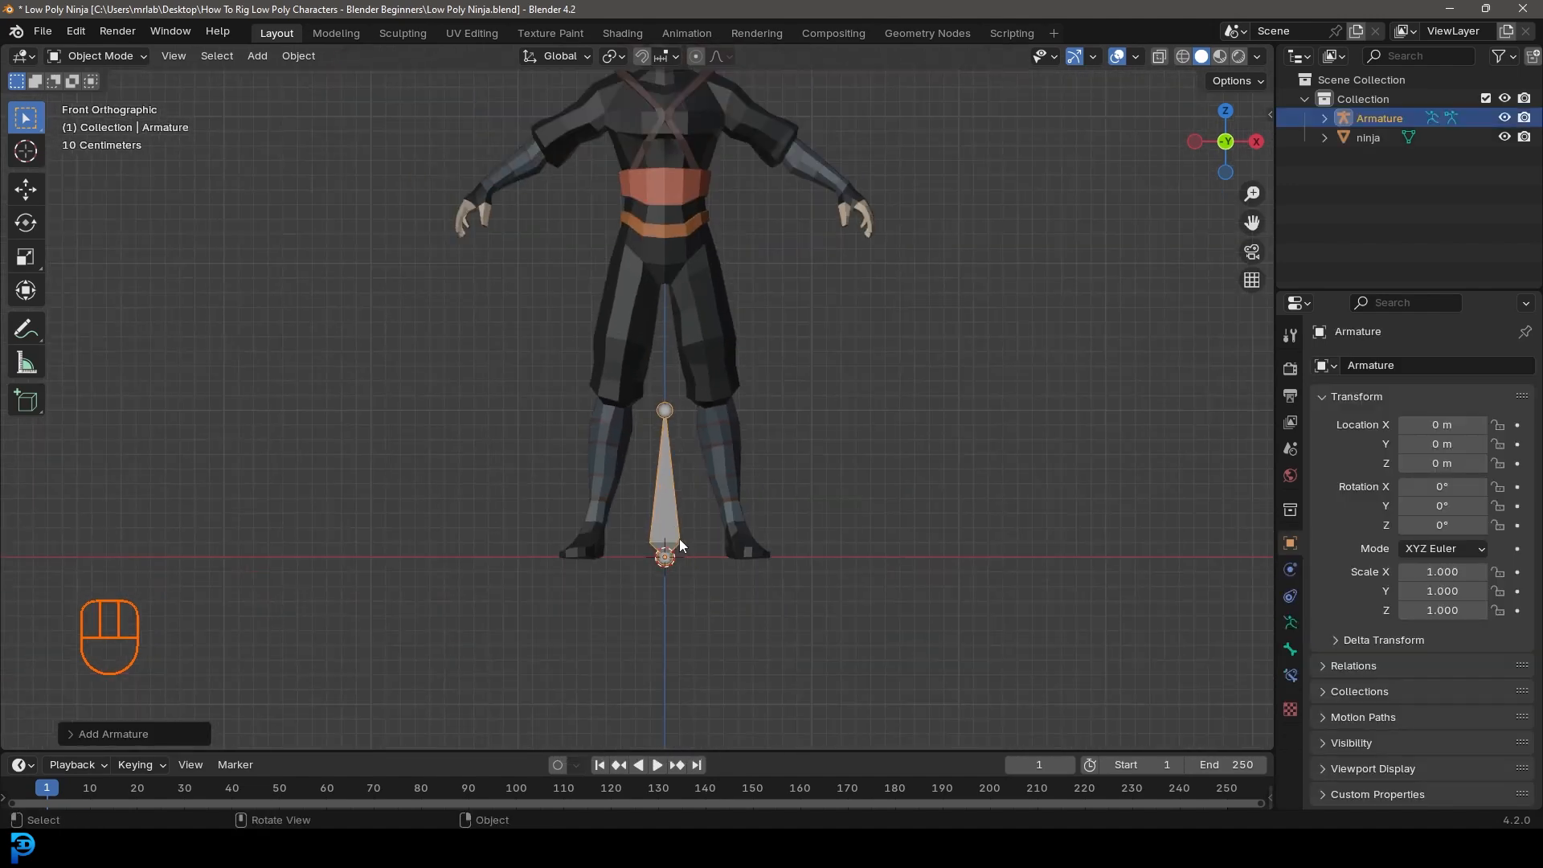
key("g")
right_click(676, 385)
Step: Expand the armature's contents in the outliner and select its single bone in Edit Mode
left_click(1324, 118)
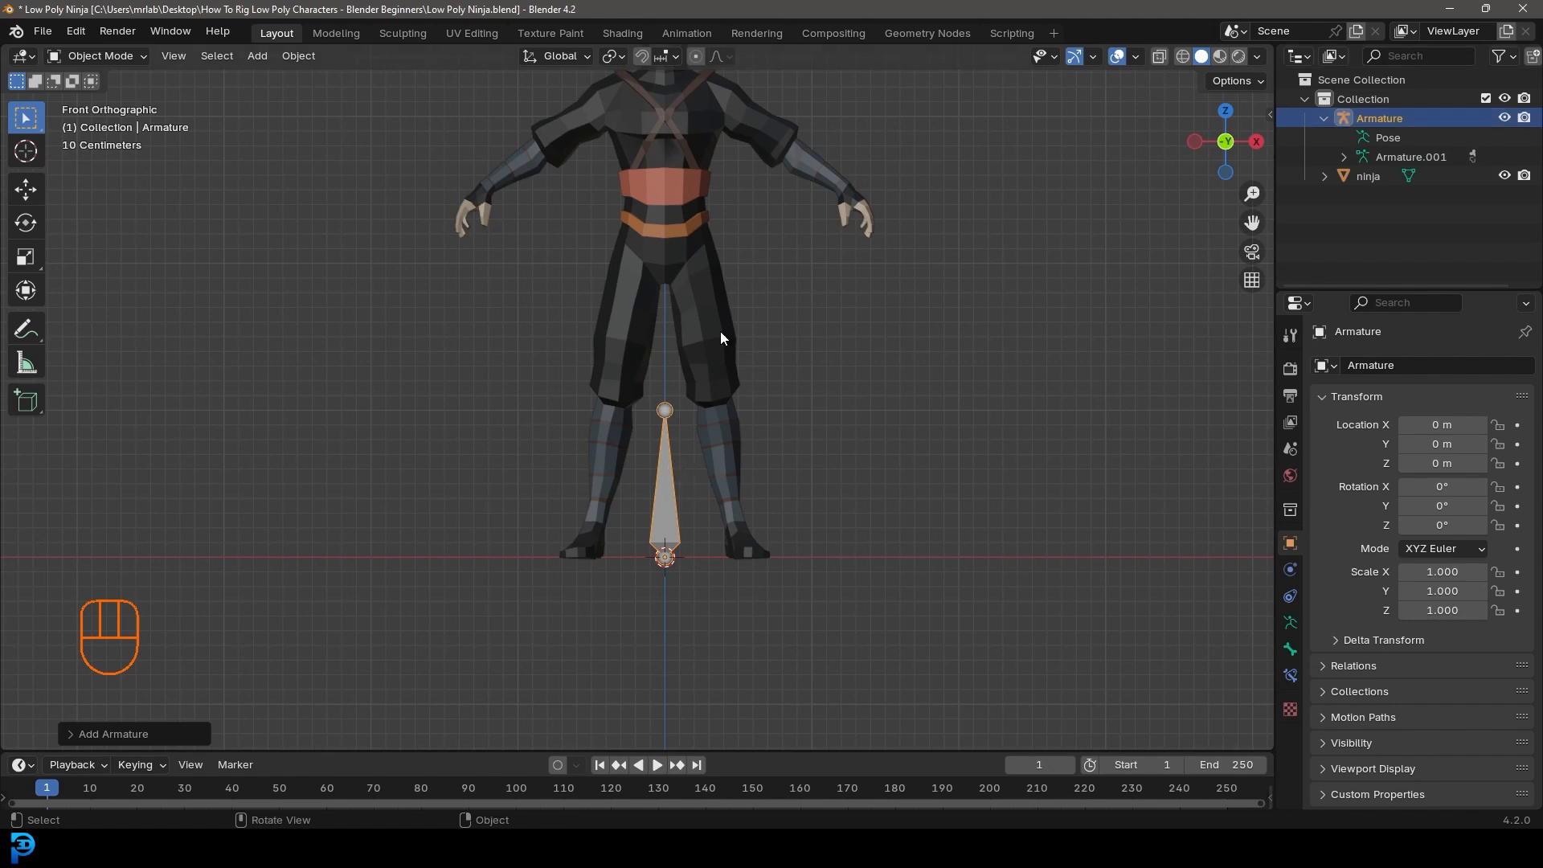
left_click(666, 493)
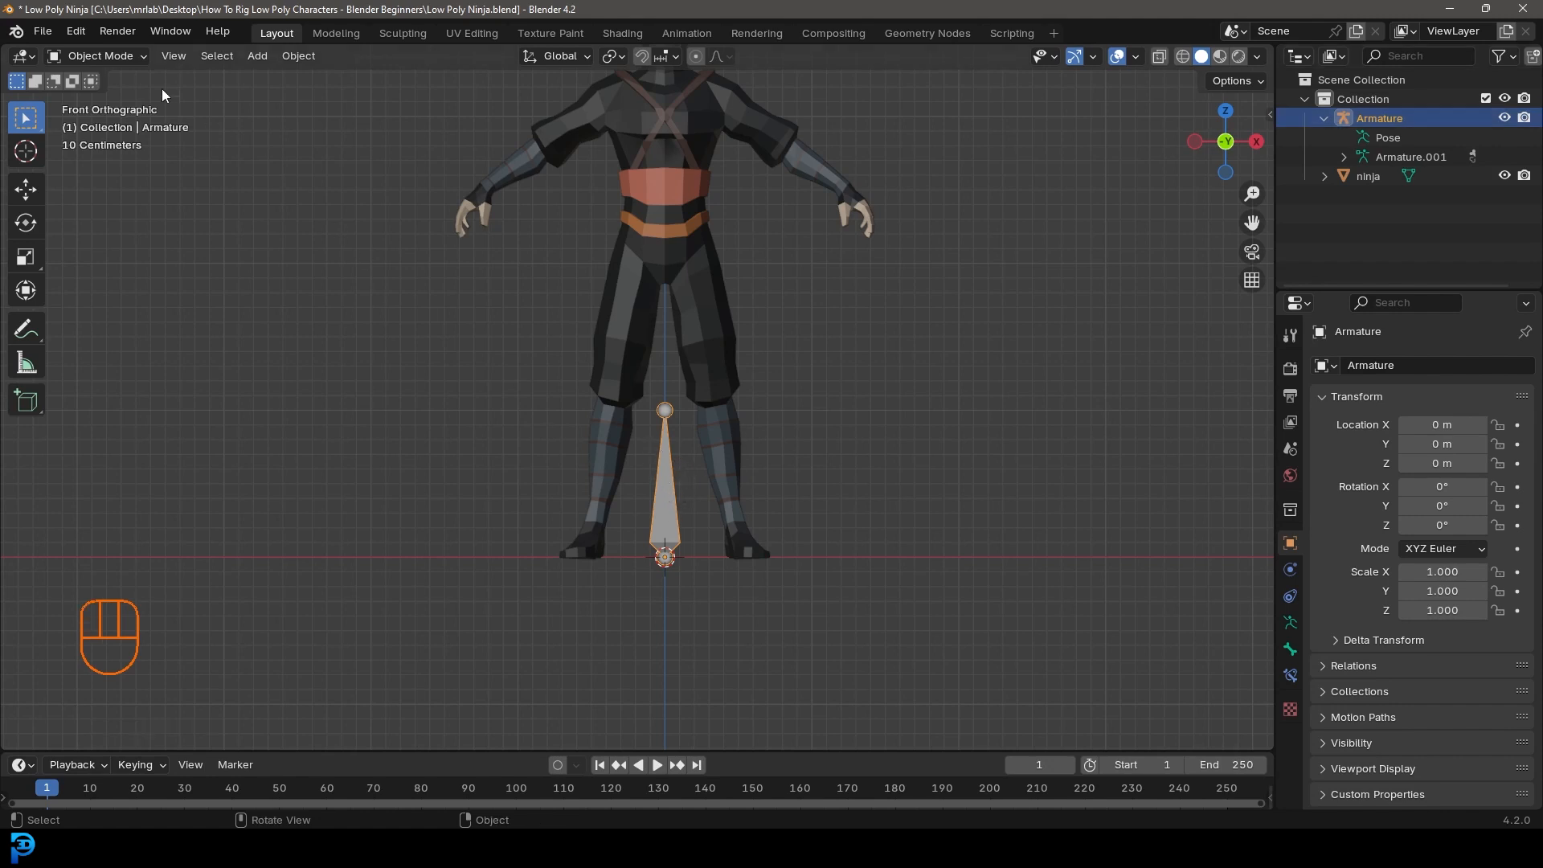
left_click(98, 58)
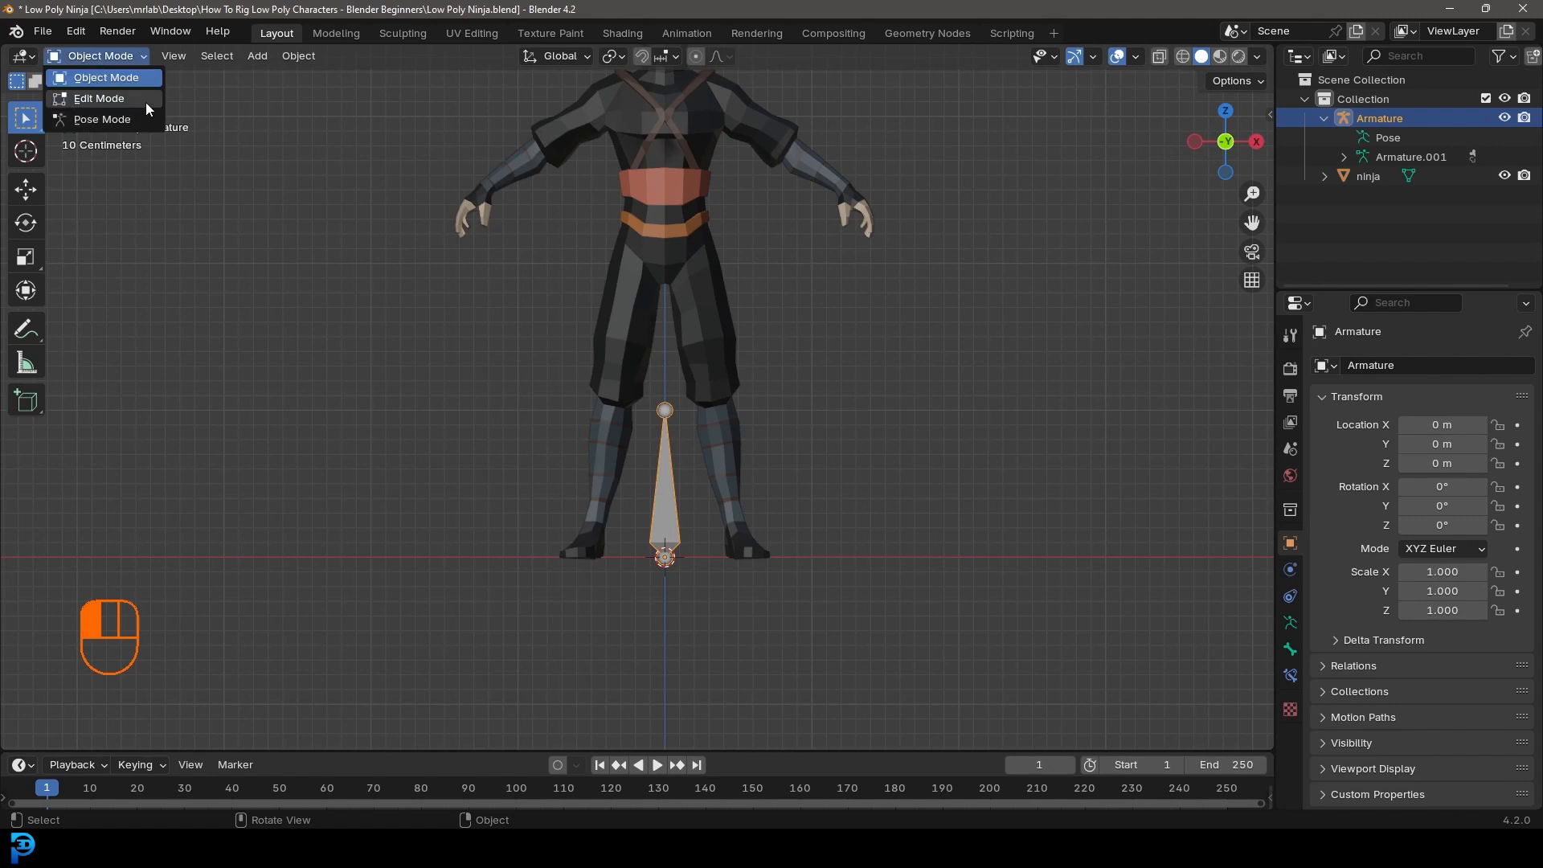
left_click(99, 98)
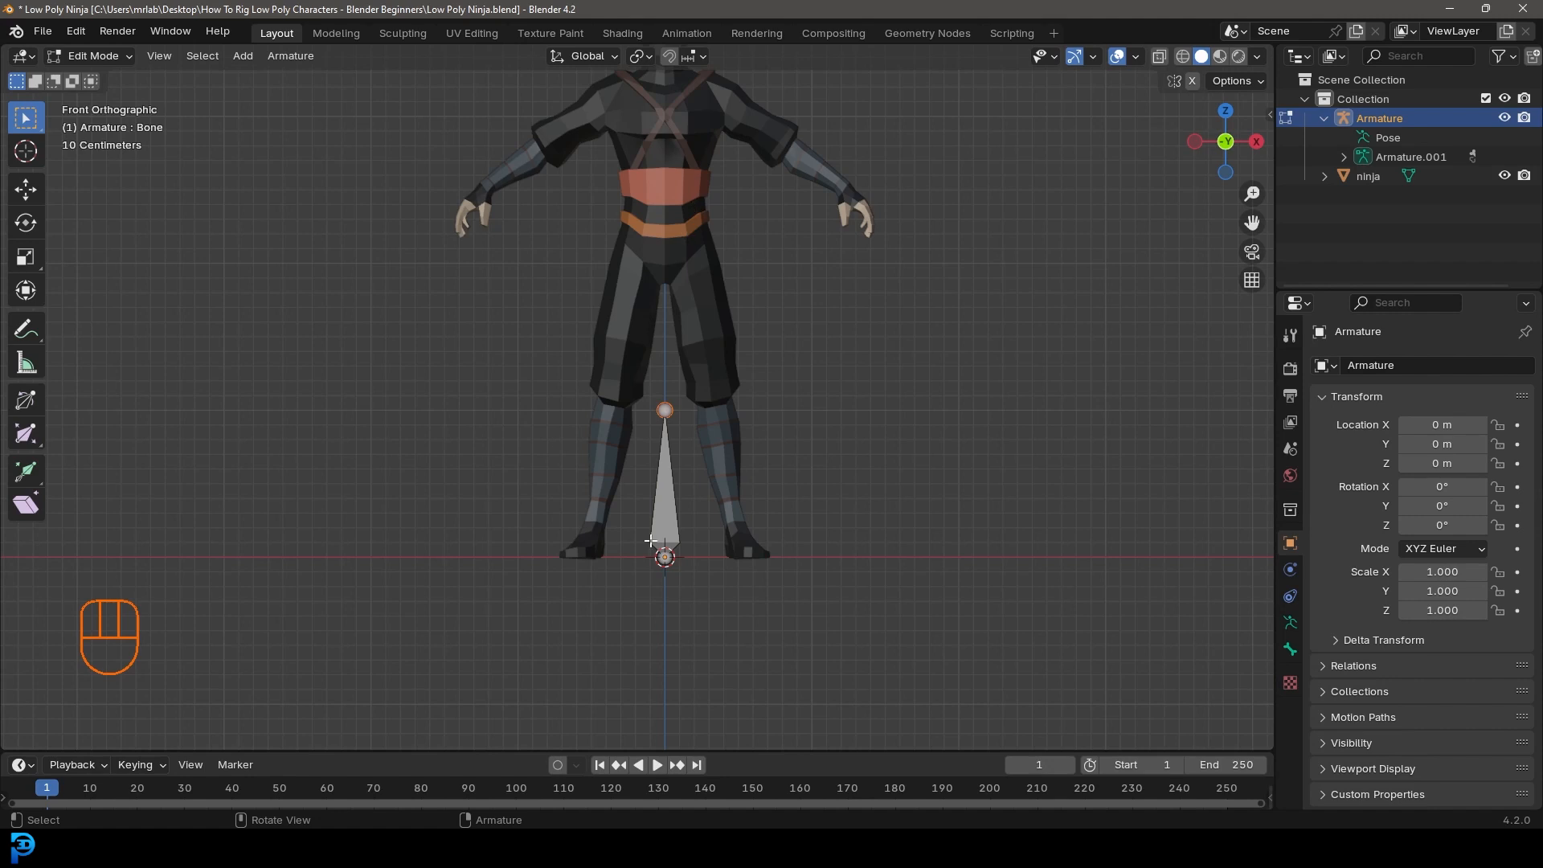
left_click(671, 492)
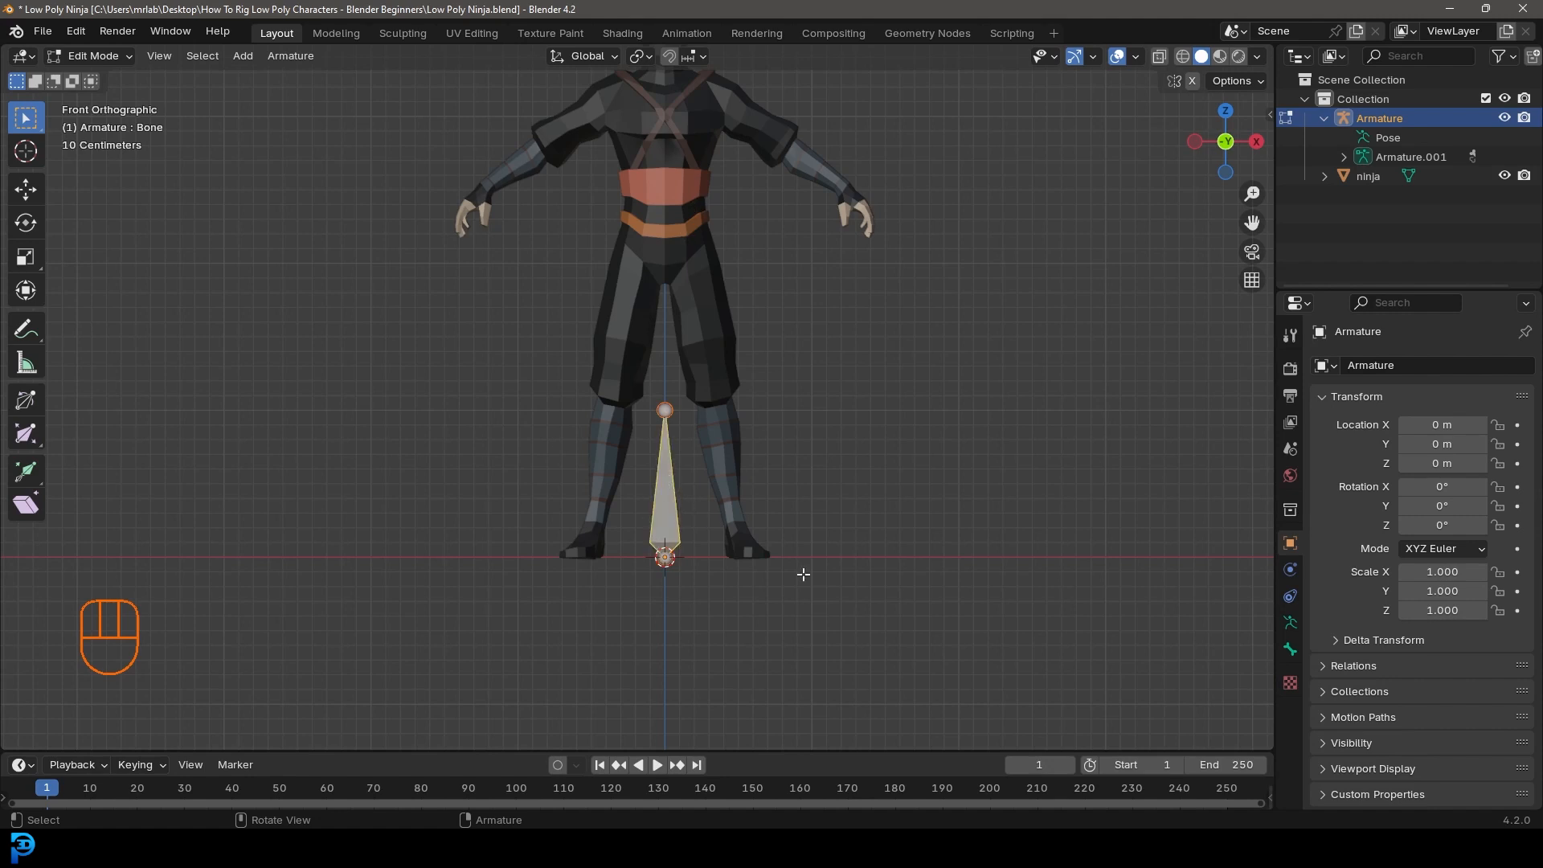
Step: Look through the armature's data properties and the selected bone's own properties
left_click(1291, 627)
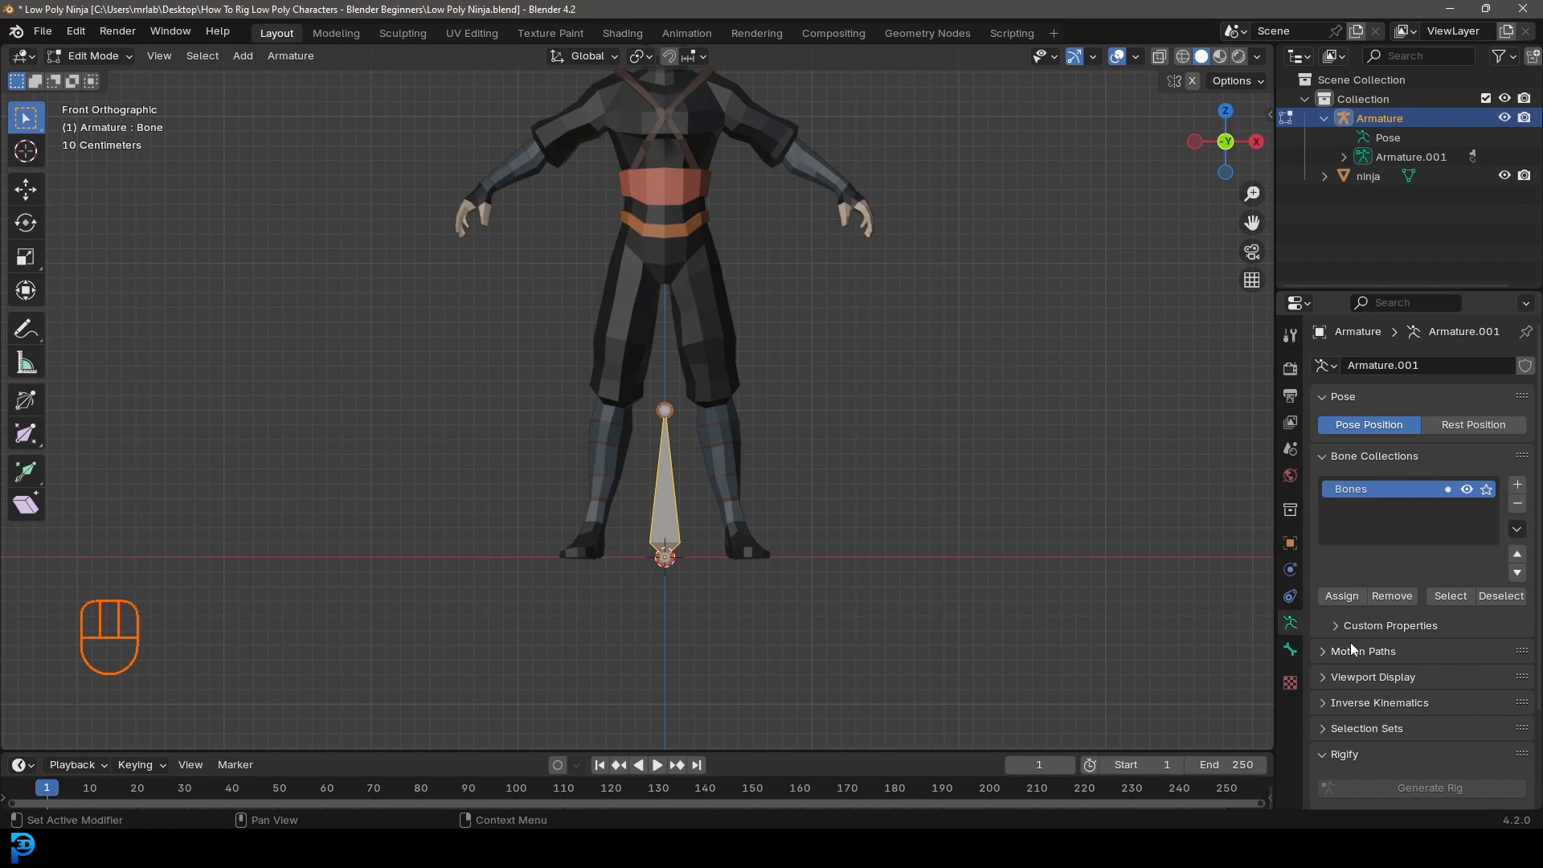
scroll(1372, 691, "down", 2)
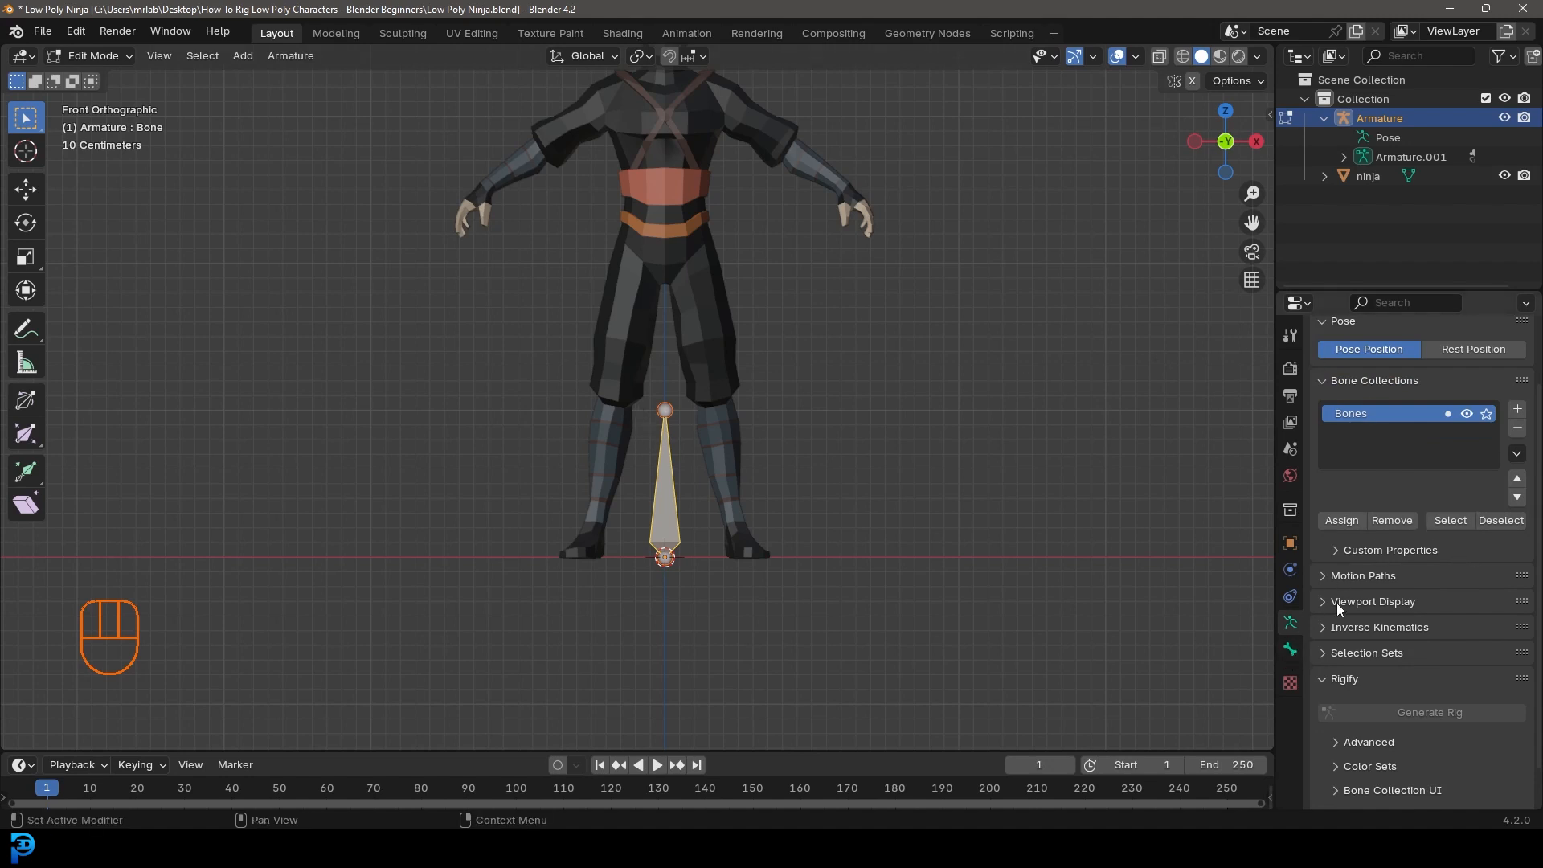
left_click(1291, 651)
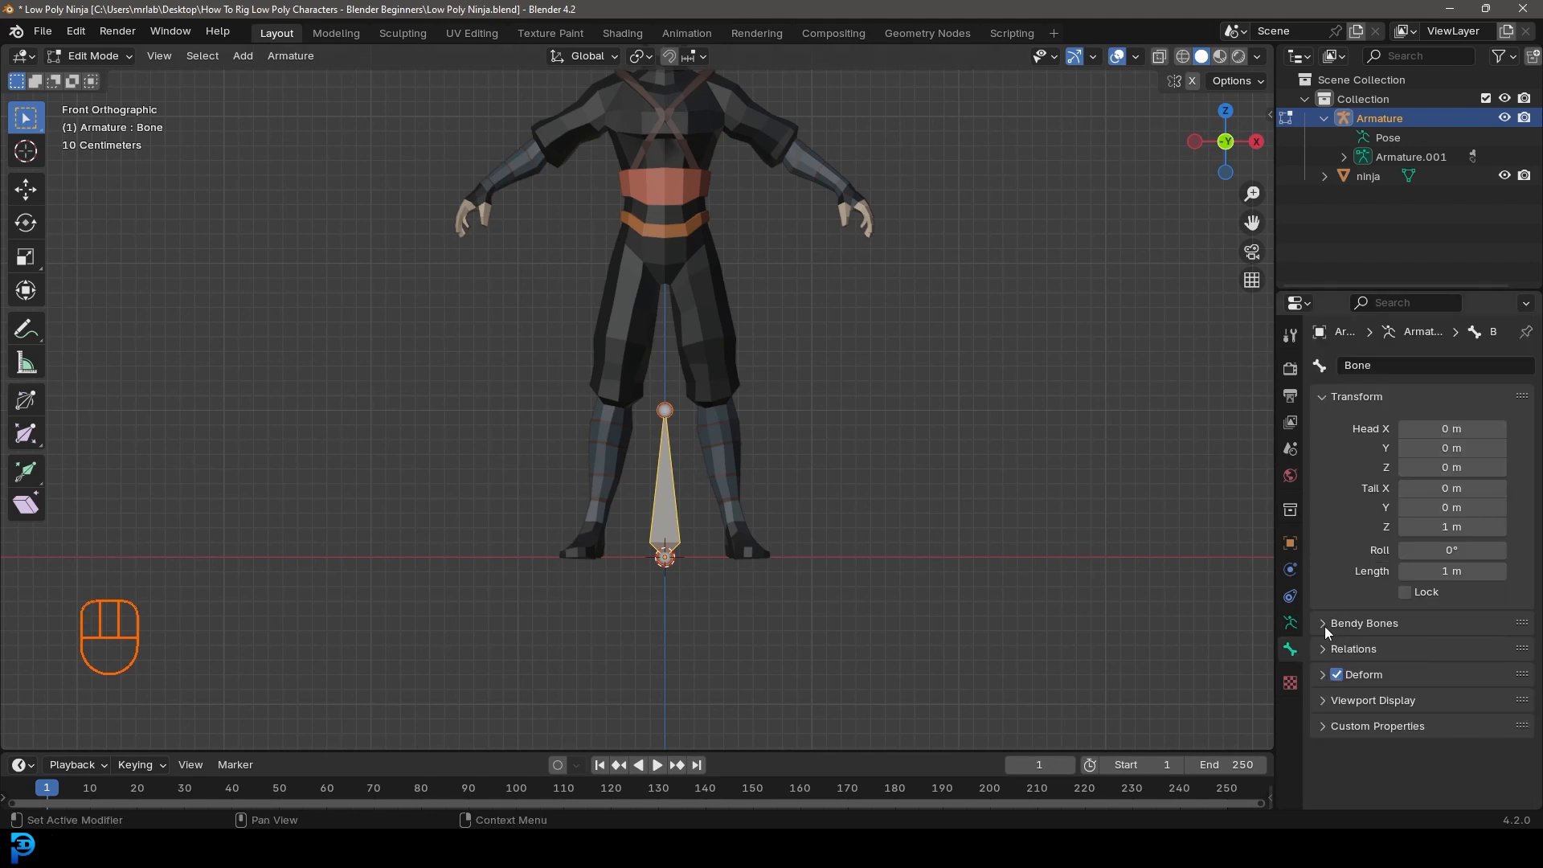
left_click(1291, 623)
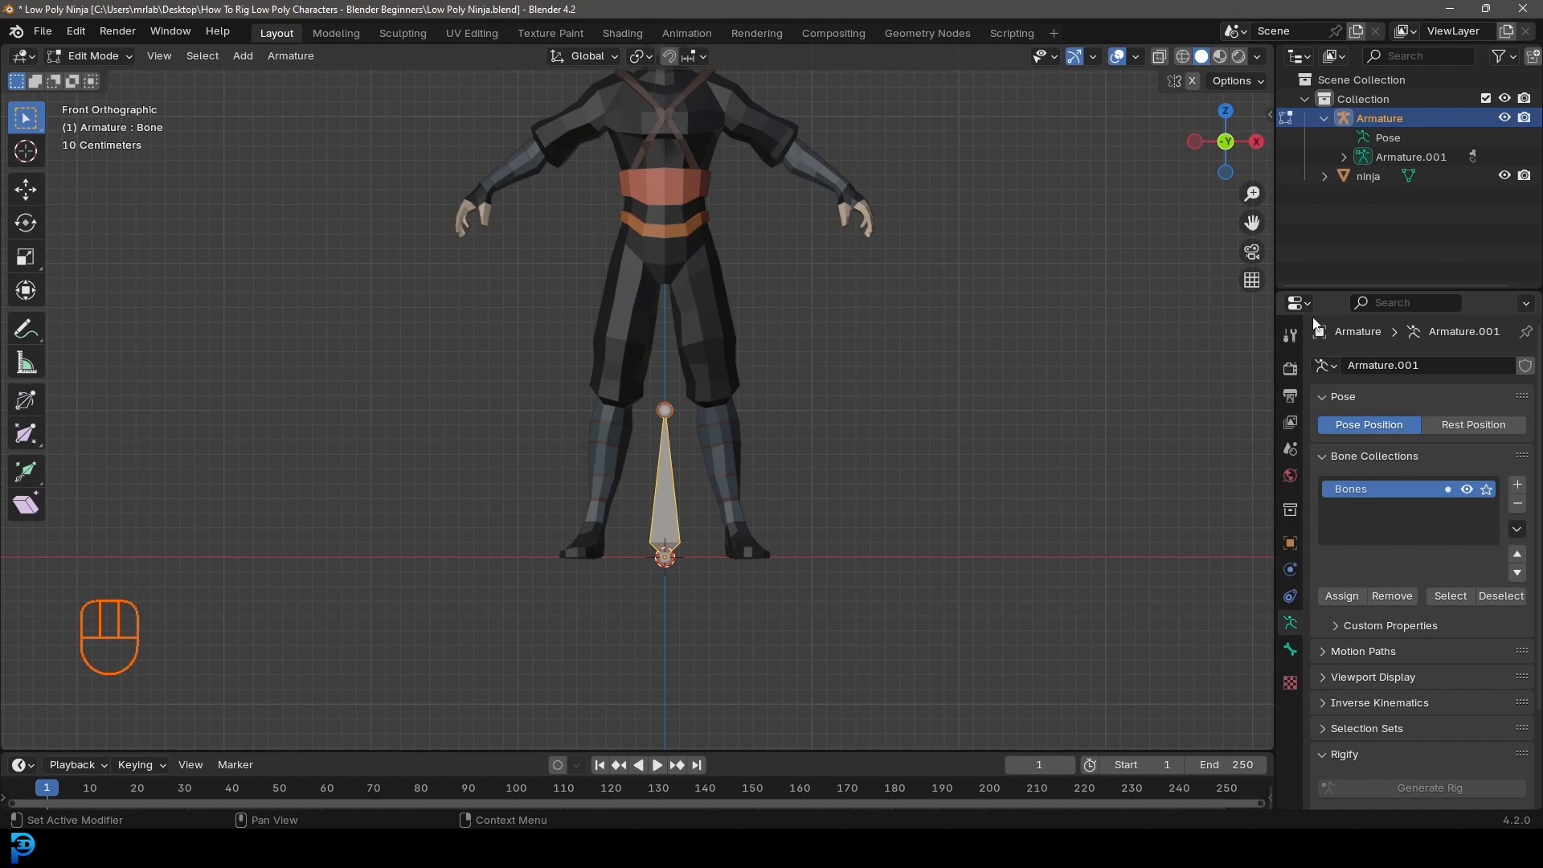
scroll(1396, 479, "down", 3)
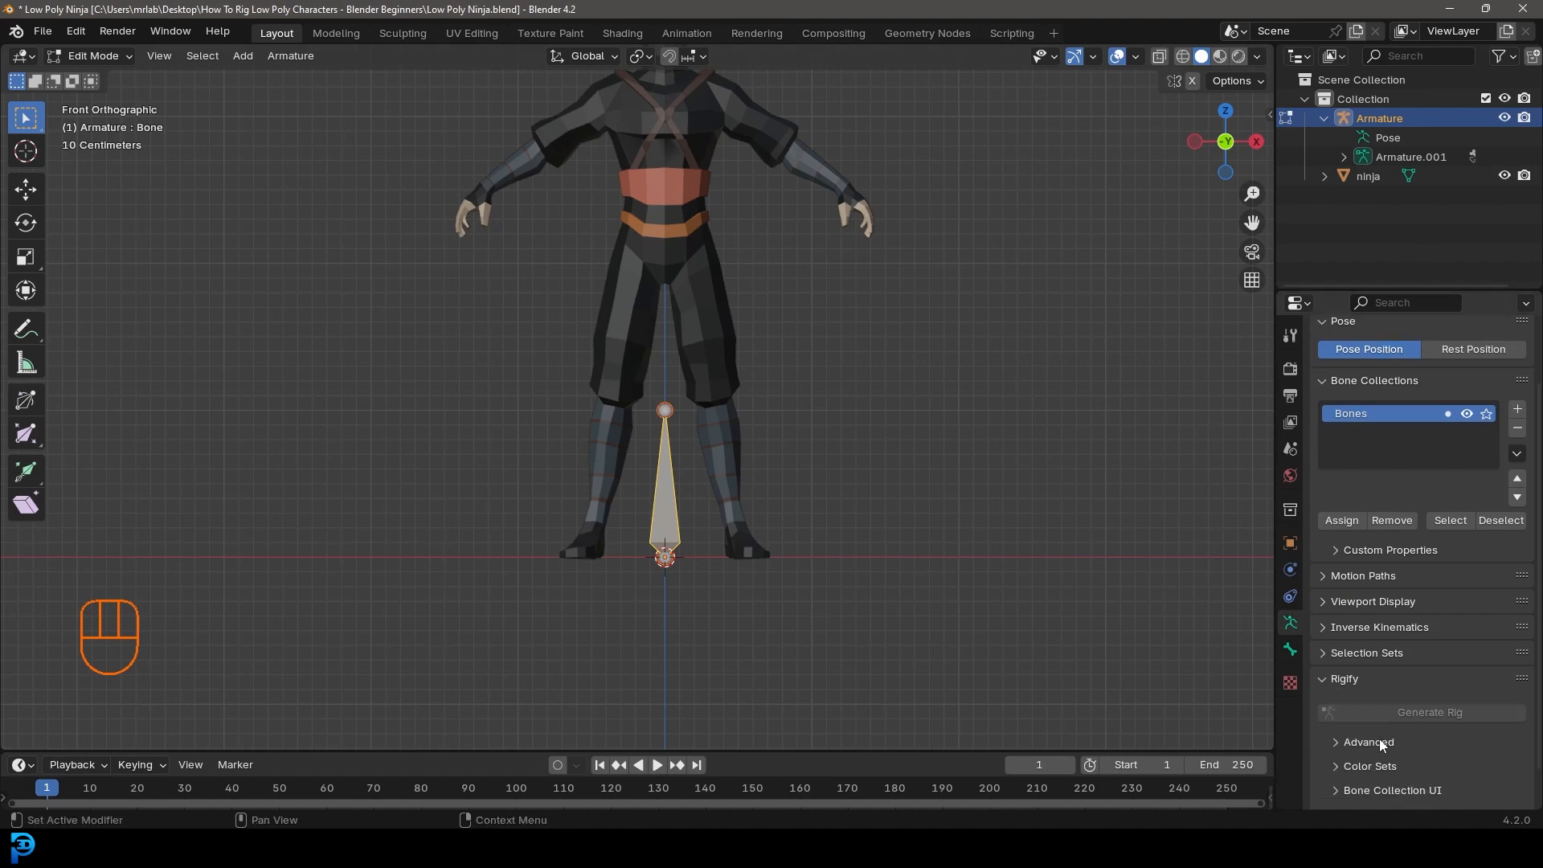
Step: Rename the armature's single bone as Root in the bone properties
left_click(1291, 650)
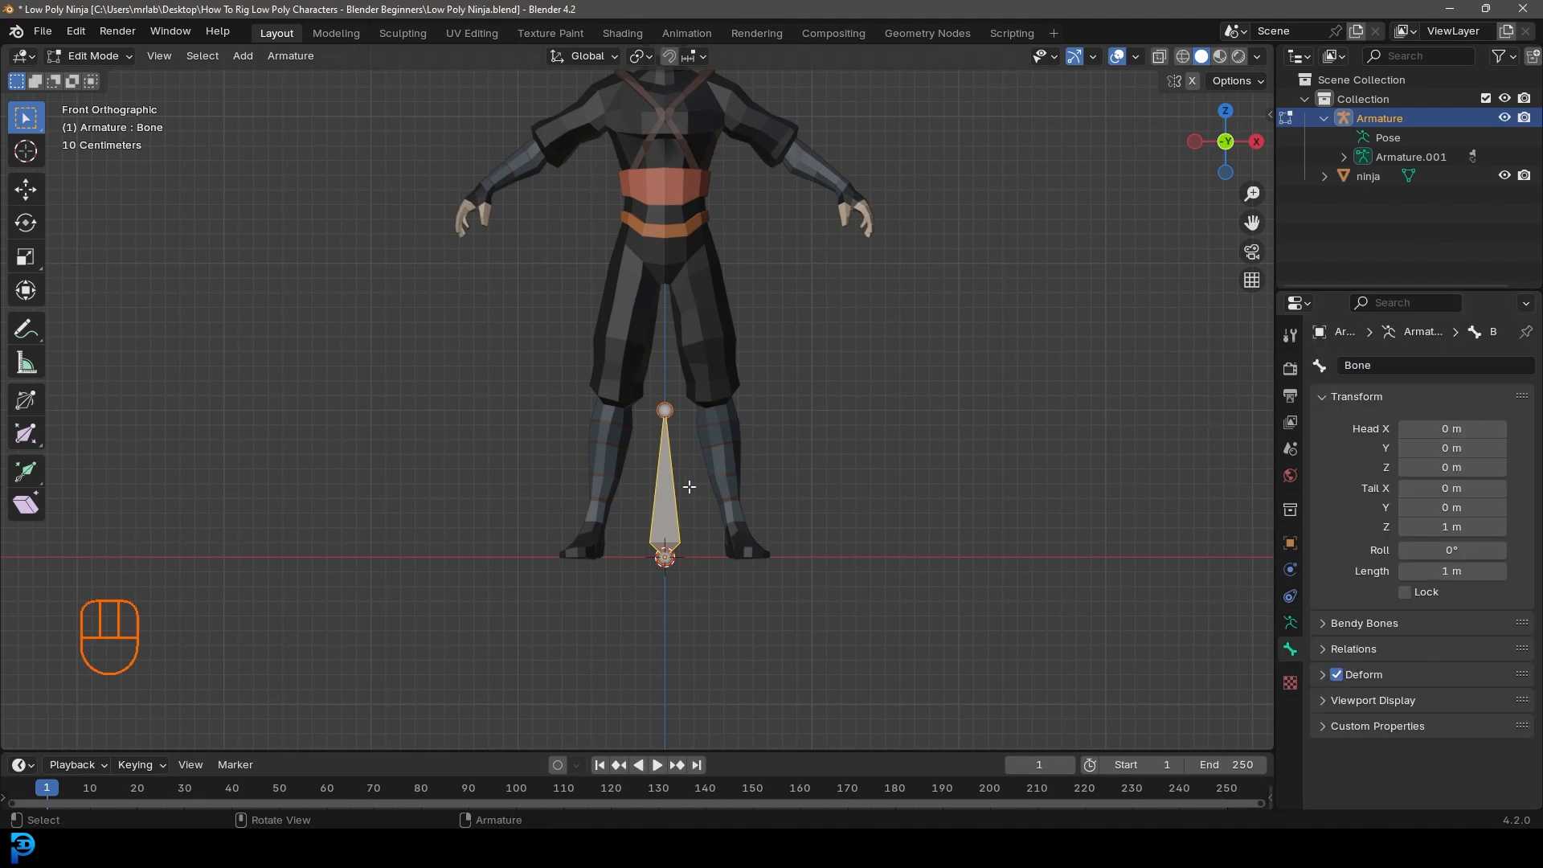
scroll(691, 488, "up", 3)
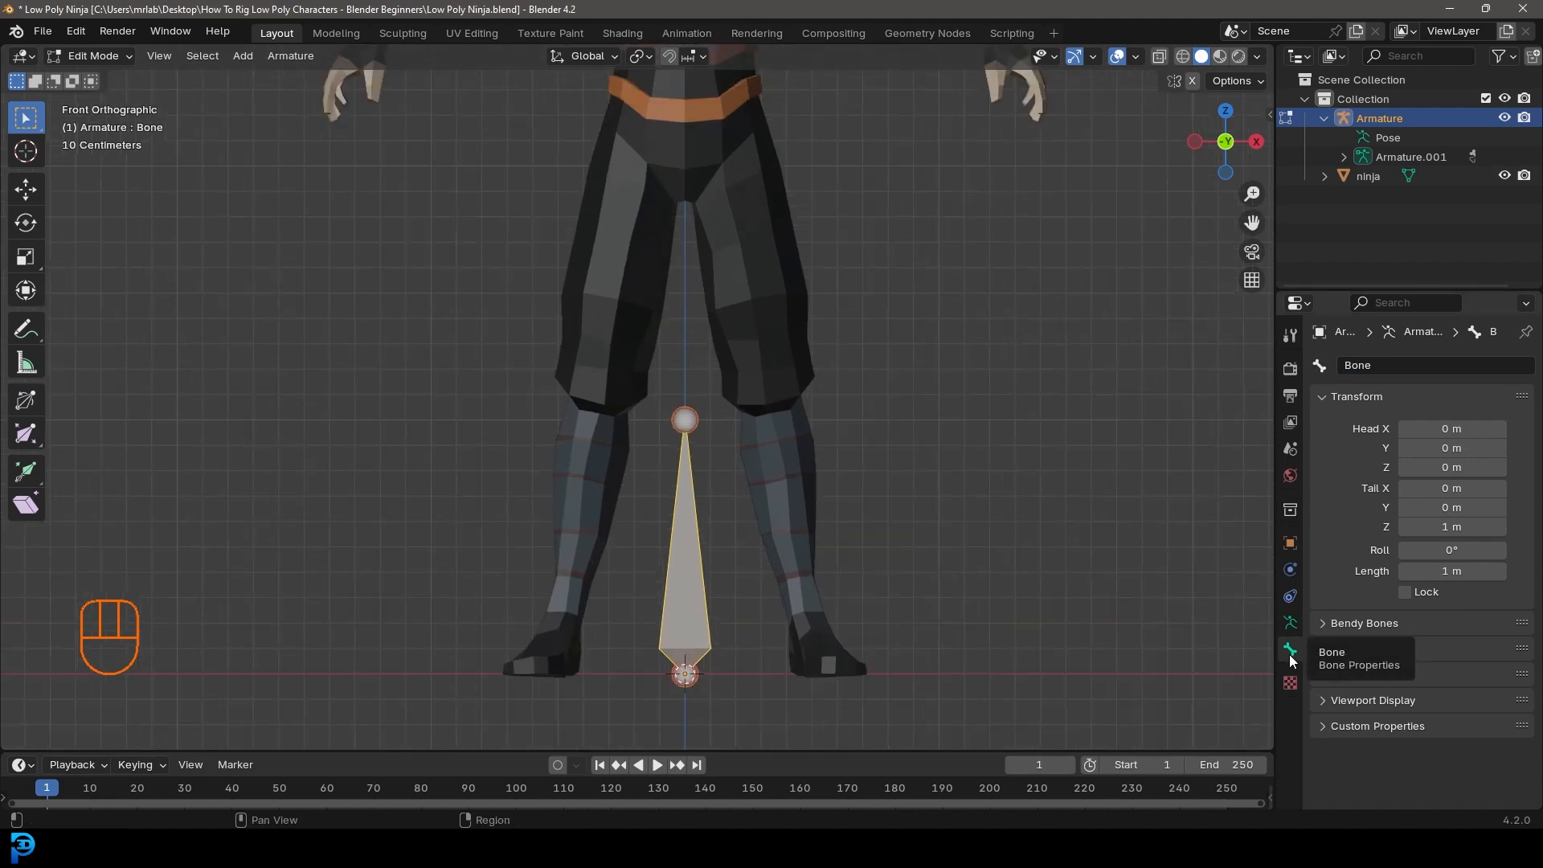
left_click(1383, 364)
type("Bas")
key("BackSpace")
key("BackSpace")
key("BackSpace")
type("Root")
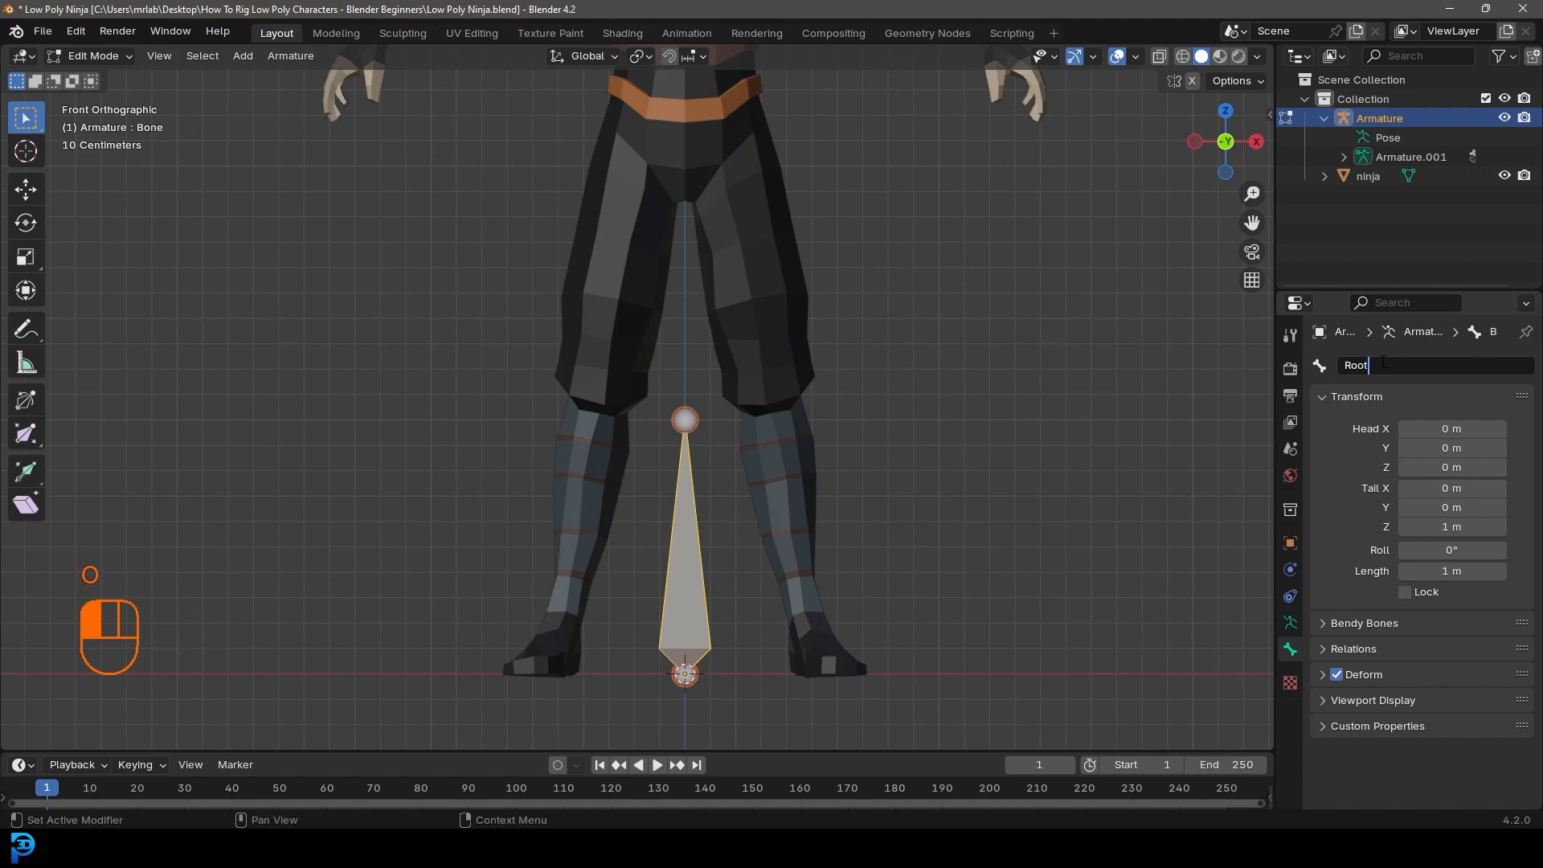
left_click(1383, 364)
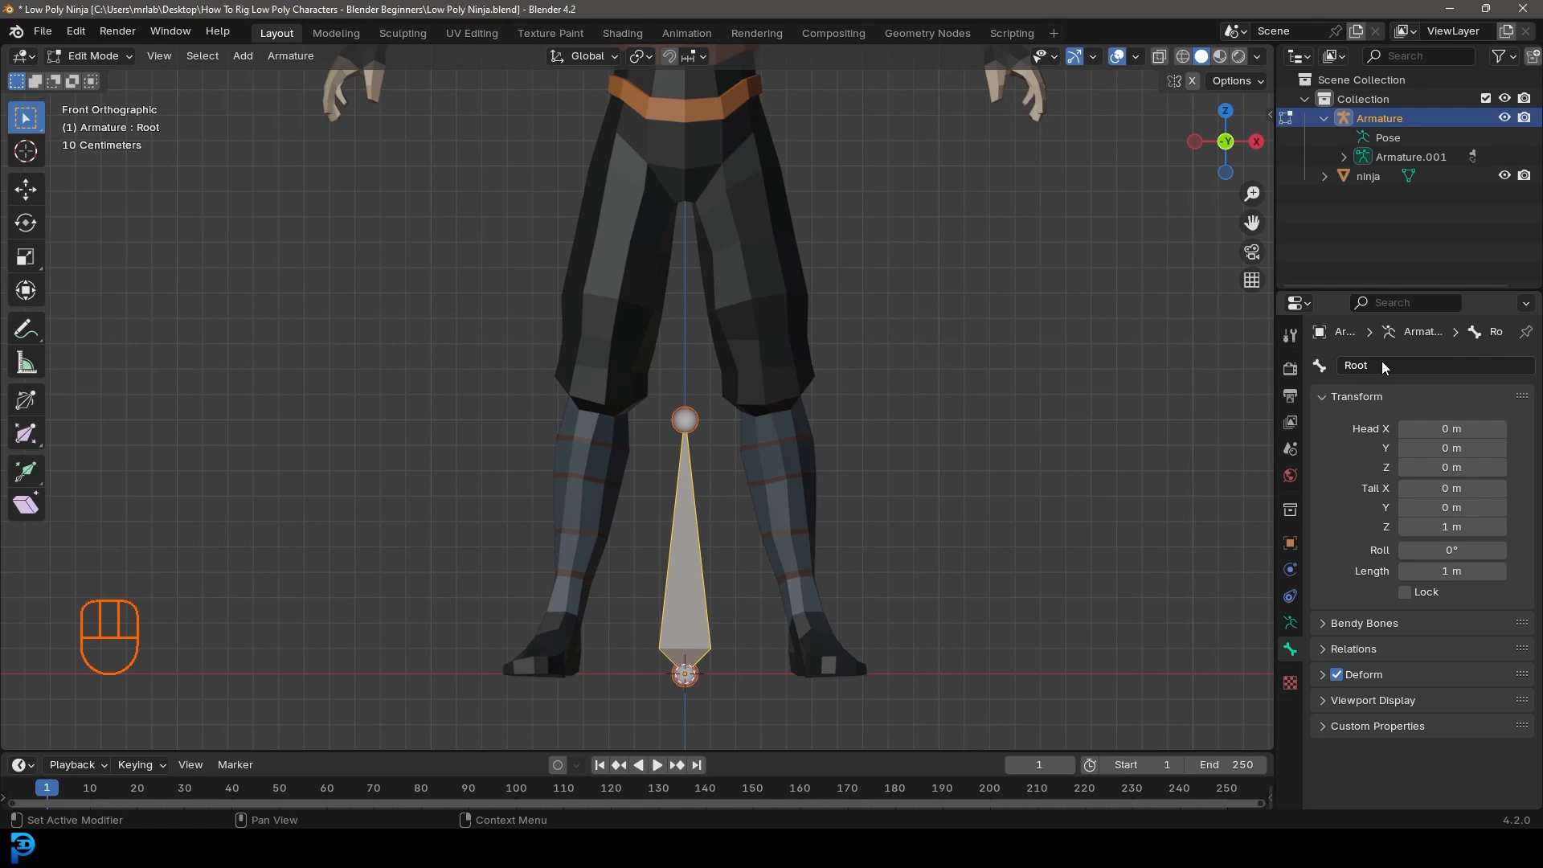
Step: Lower the Root bone's upper tip along Z with the Move tool, shortening the bone to about 0.66 m
left_click(695, 430)
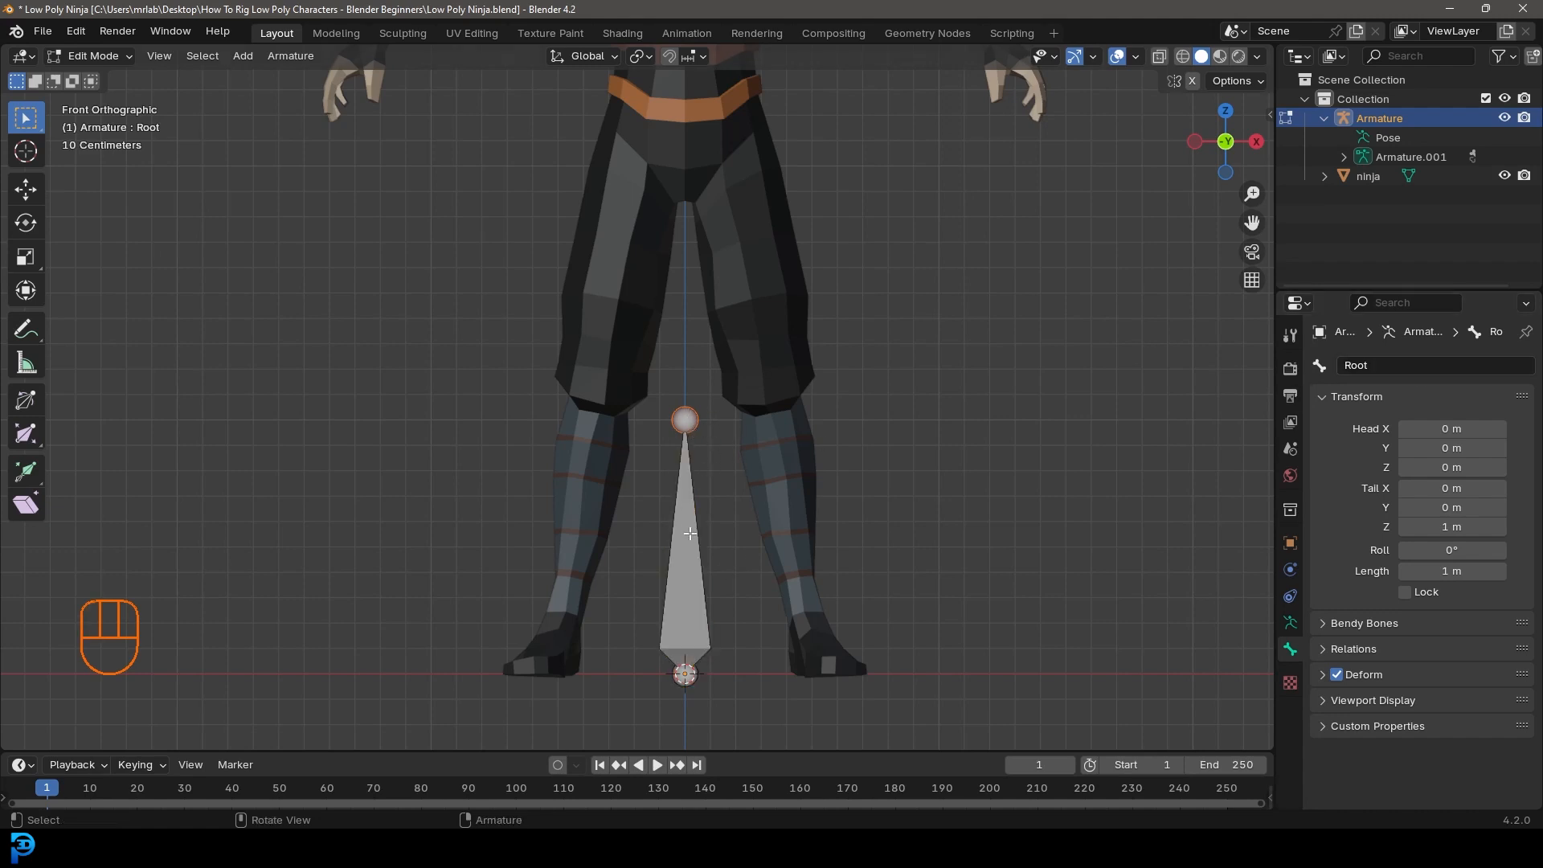
scroll(699, 401, "down", 2)
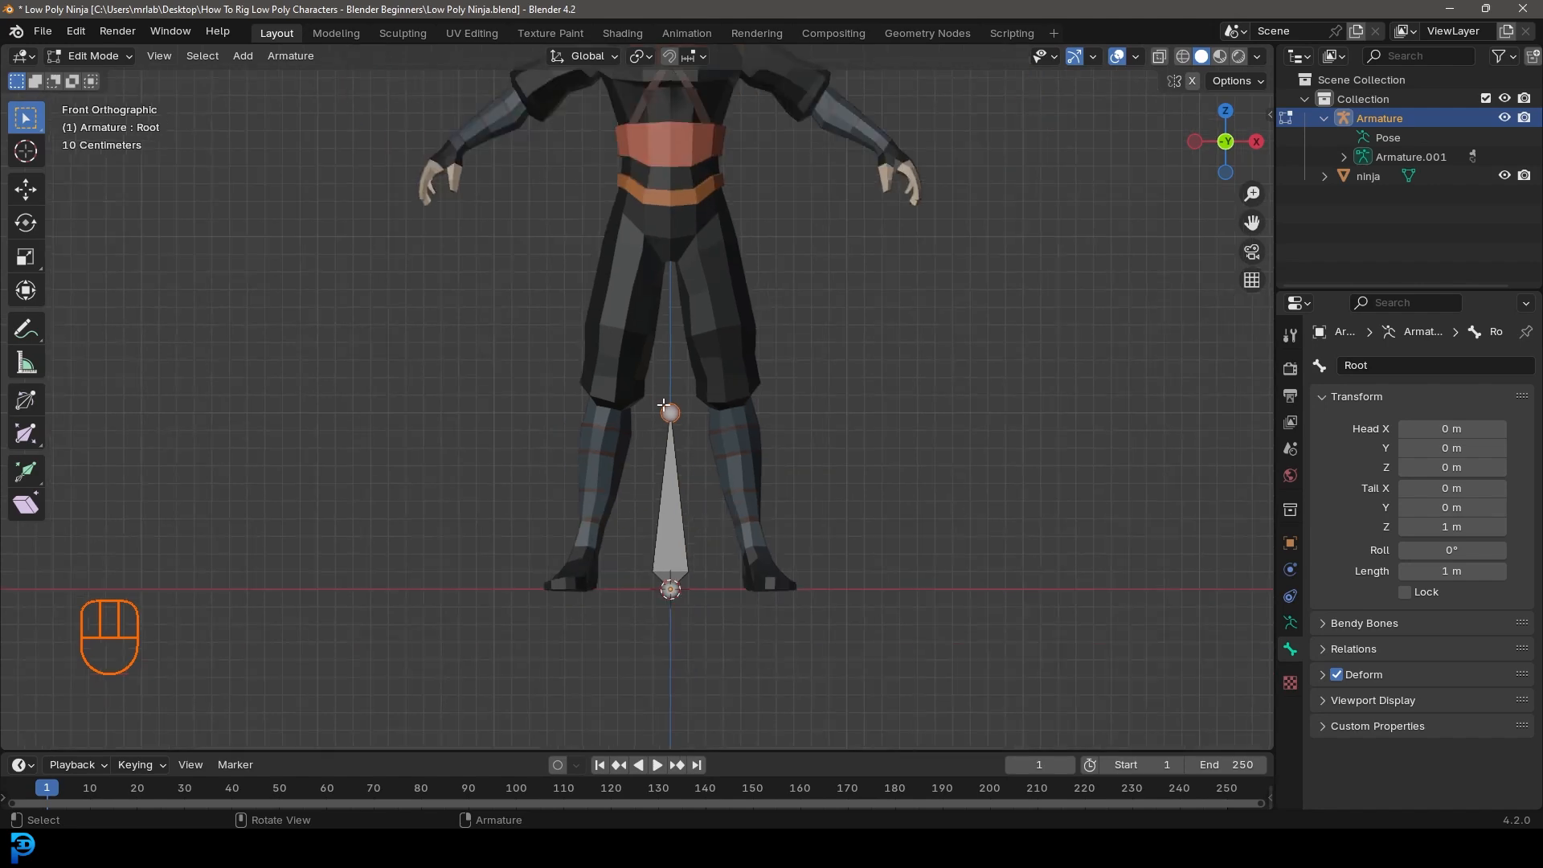
scroll(701, 445, "down", 2)
left_click(665, 460)
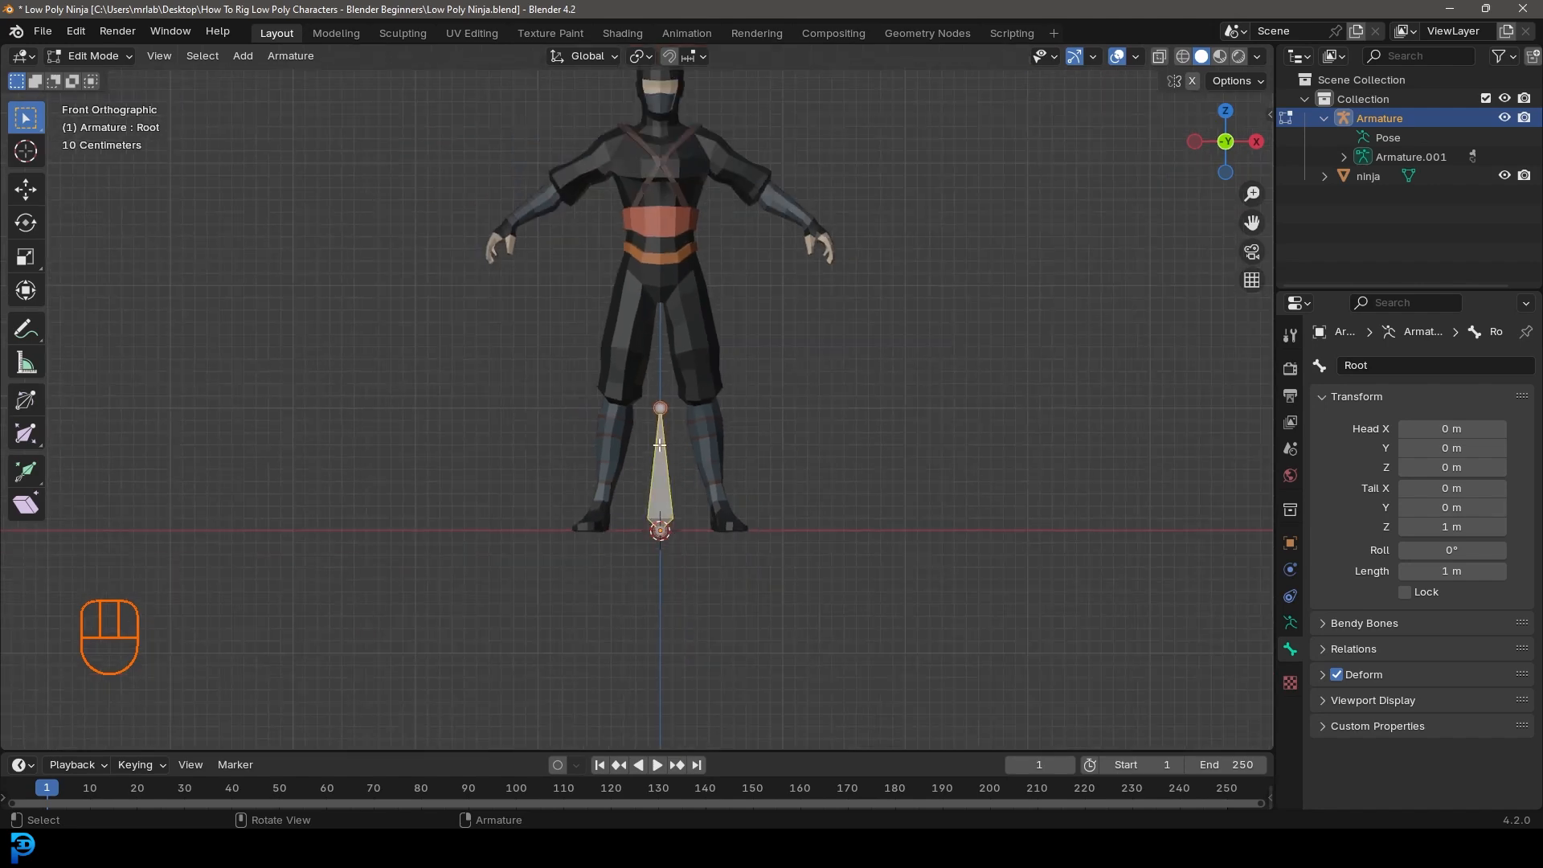
scroll(643, 409, "up", 1)
scroll(688, 156, "down", 2)
scroll(670, 168, "up", 2)
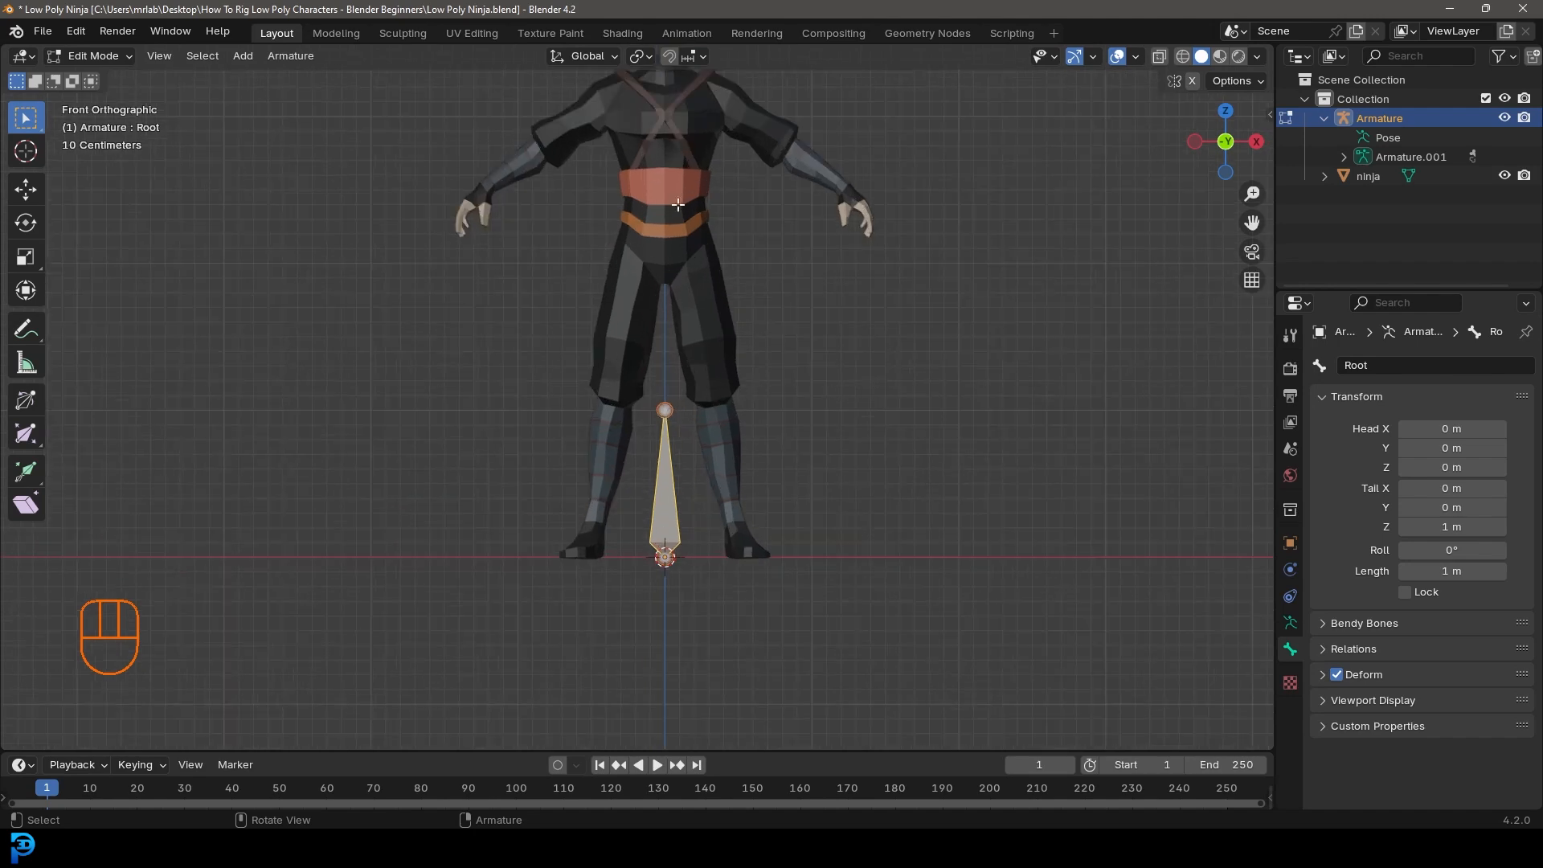
left_click(664, 409)
scroll(678, 422, "up", 1)
left_click(36, 196)
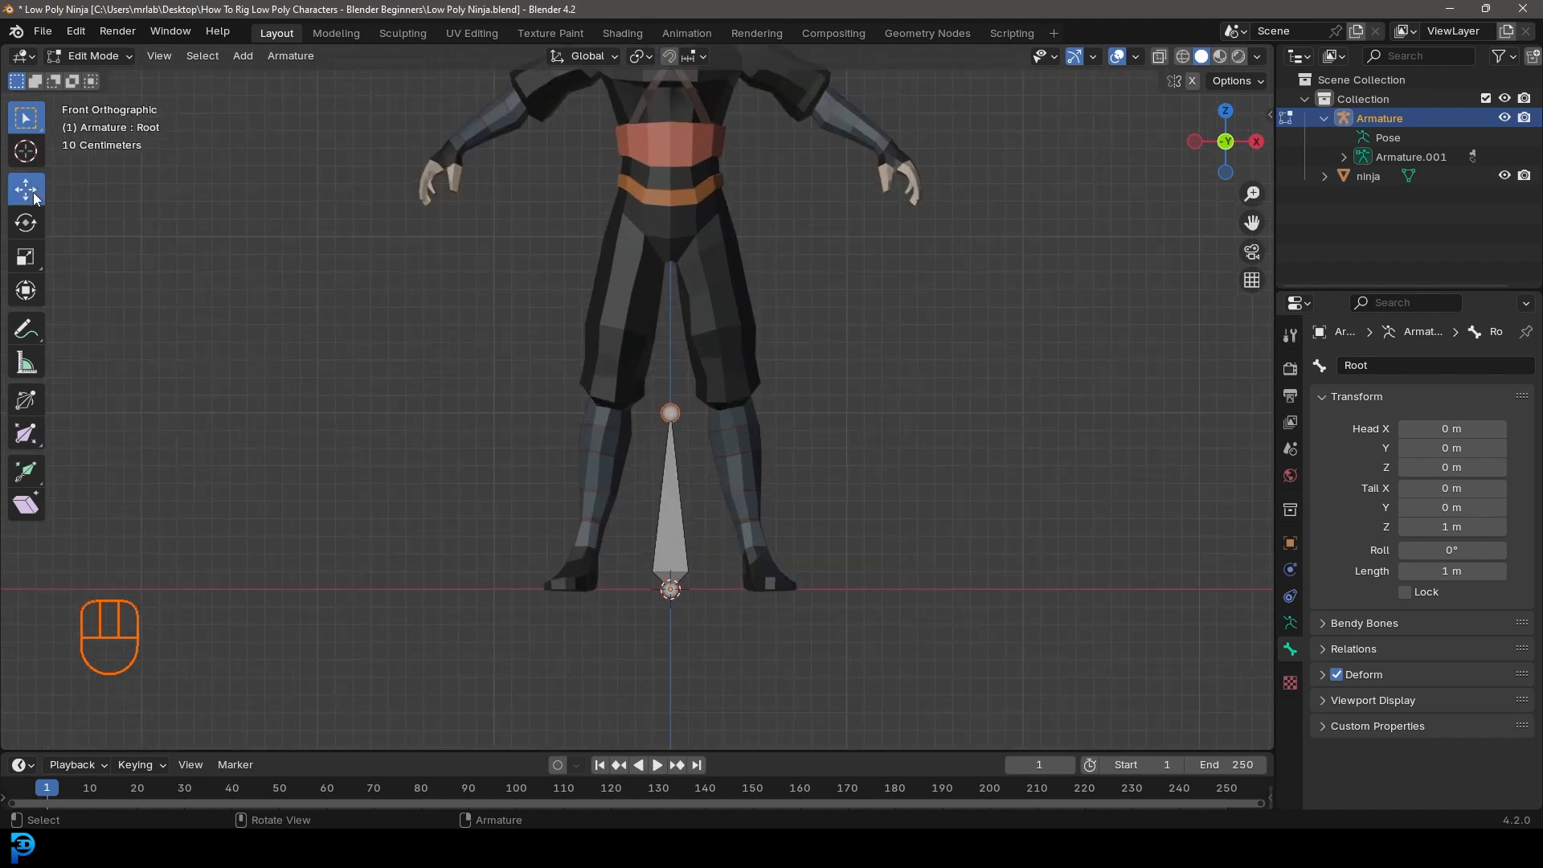
left_click_drag(671, 344, 671, 405)
Step: Duplicate the whole Root bone straight up along Z, placing the copy's base in the ninja's crotch at about 1.92 m
left_click(690, 545)
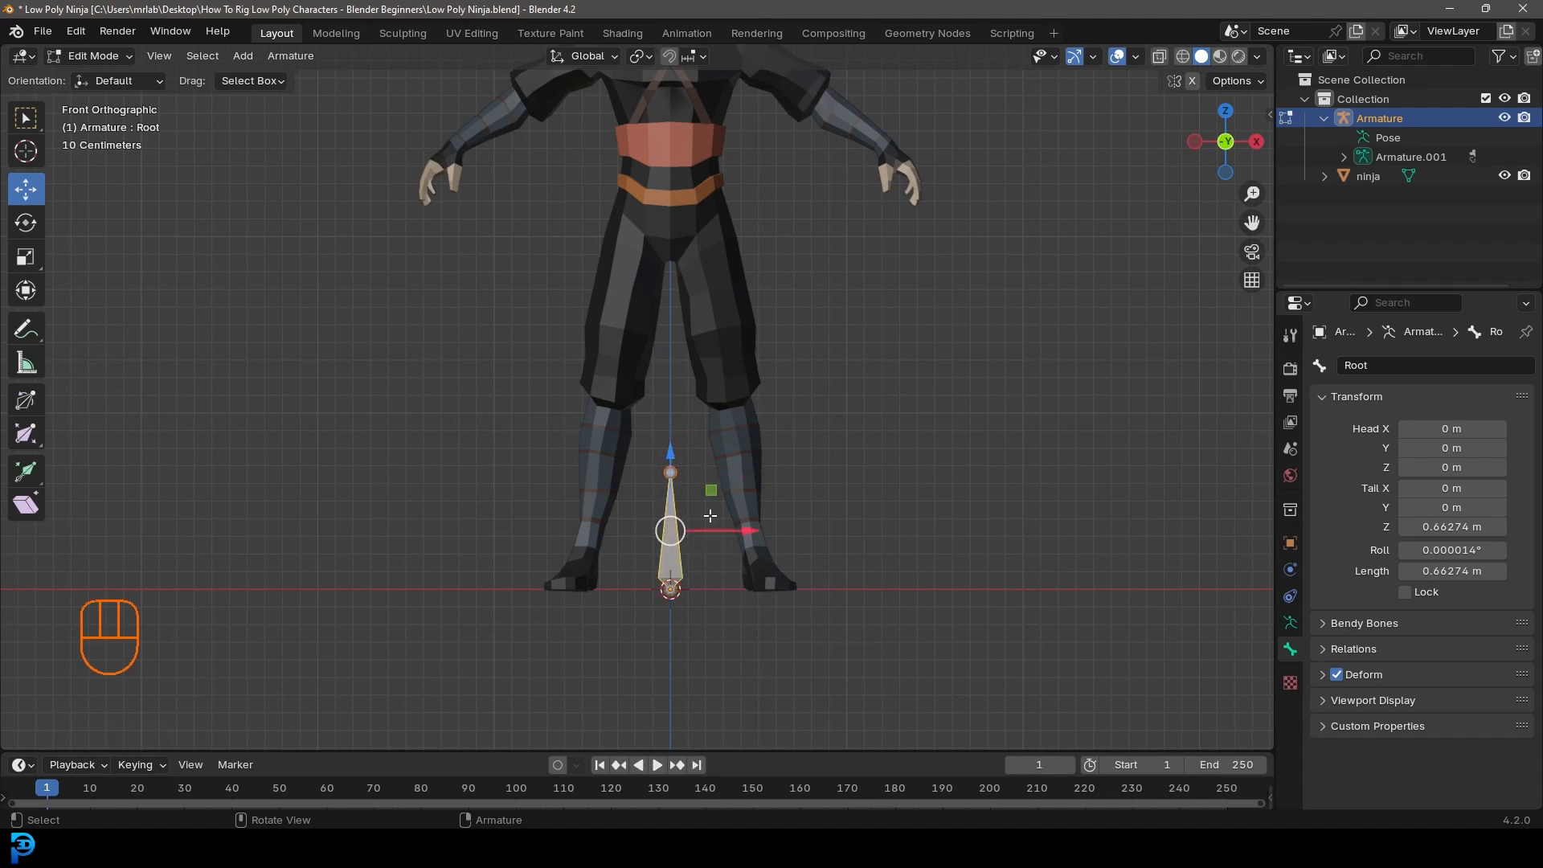
middle_click_drag(682, 531, 672, 567, "shift")
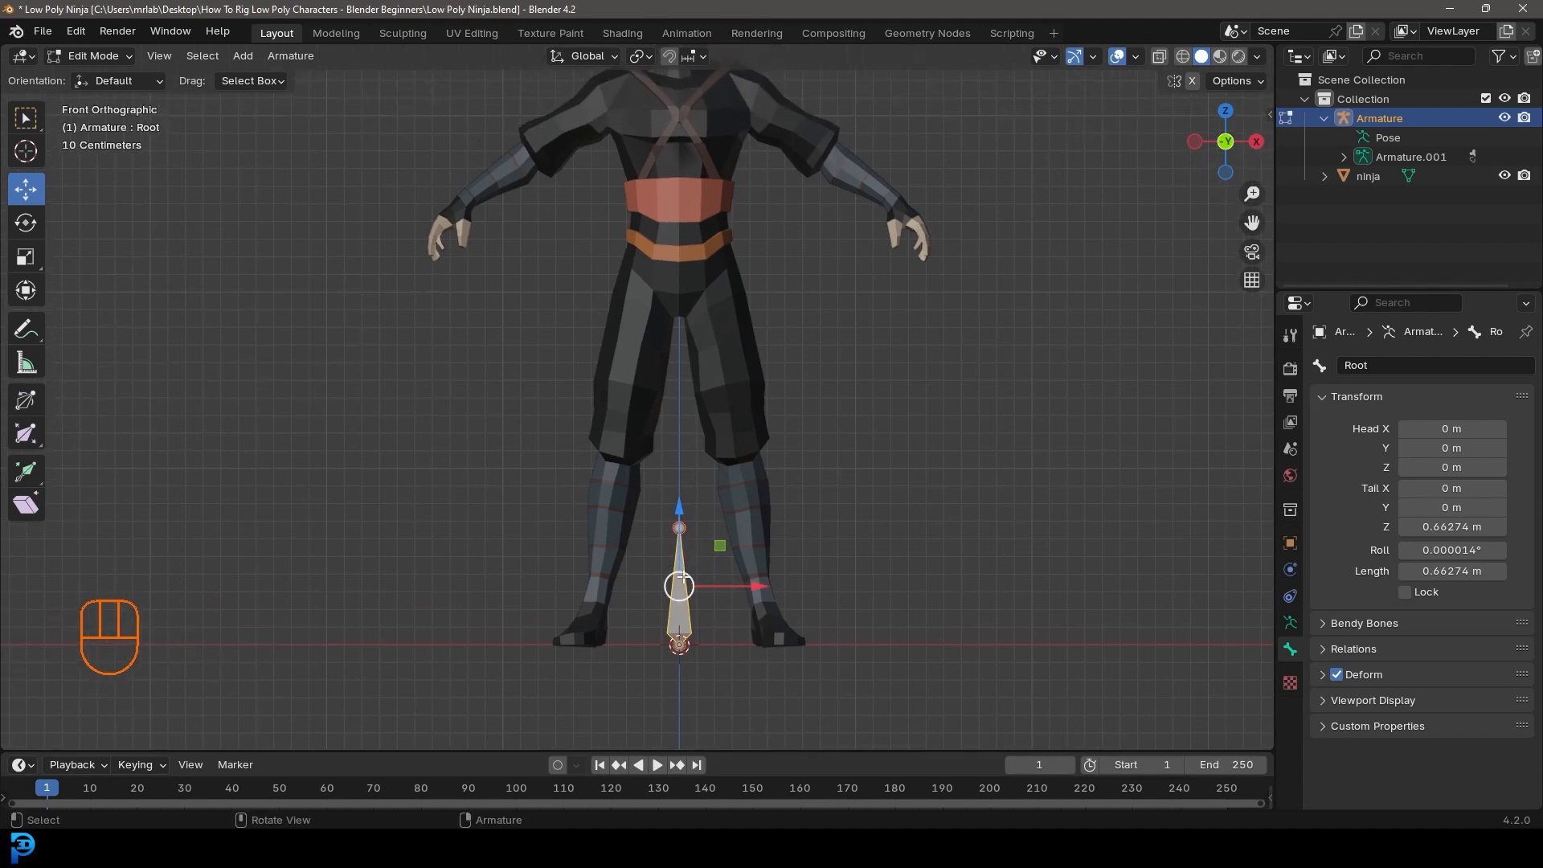
key("shift+d")
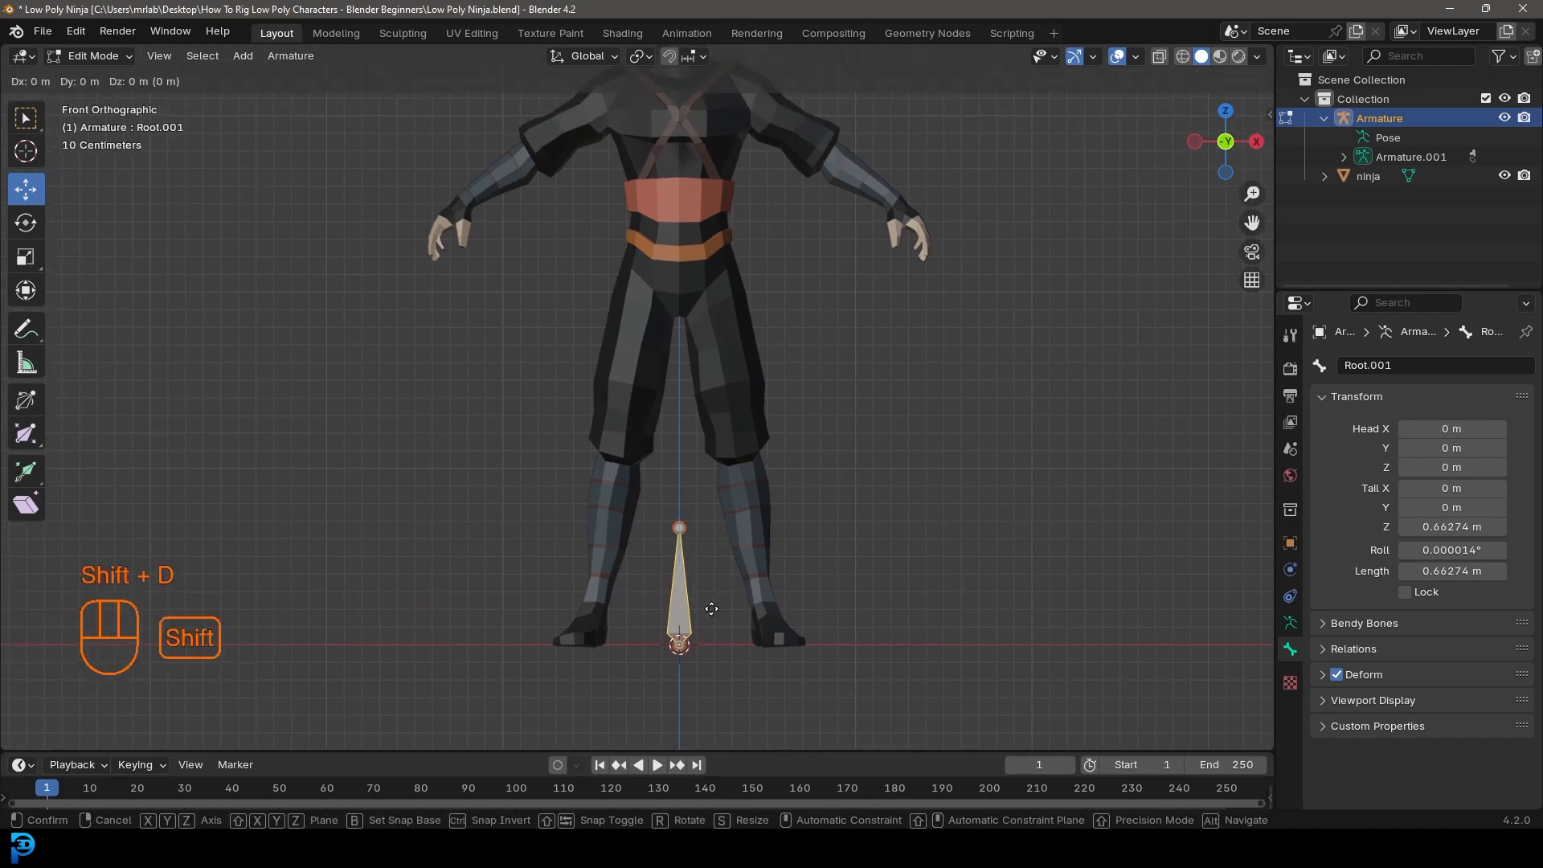
key("z")
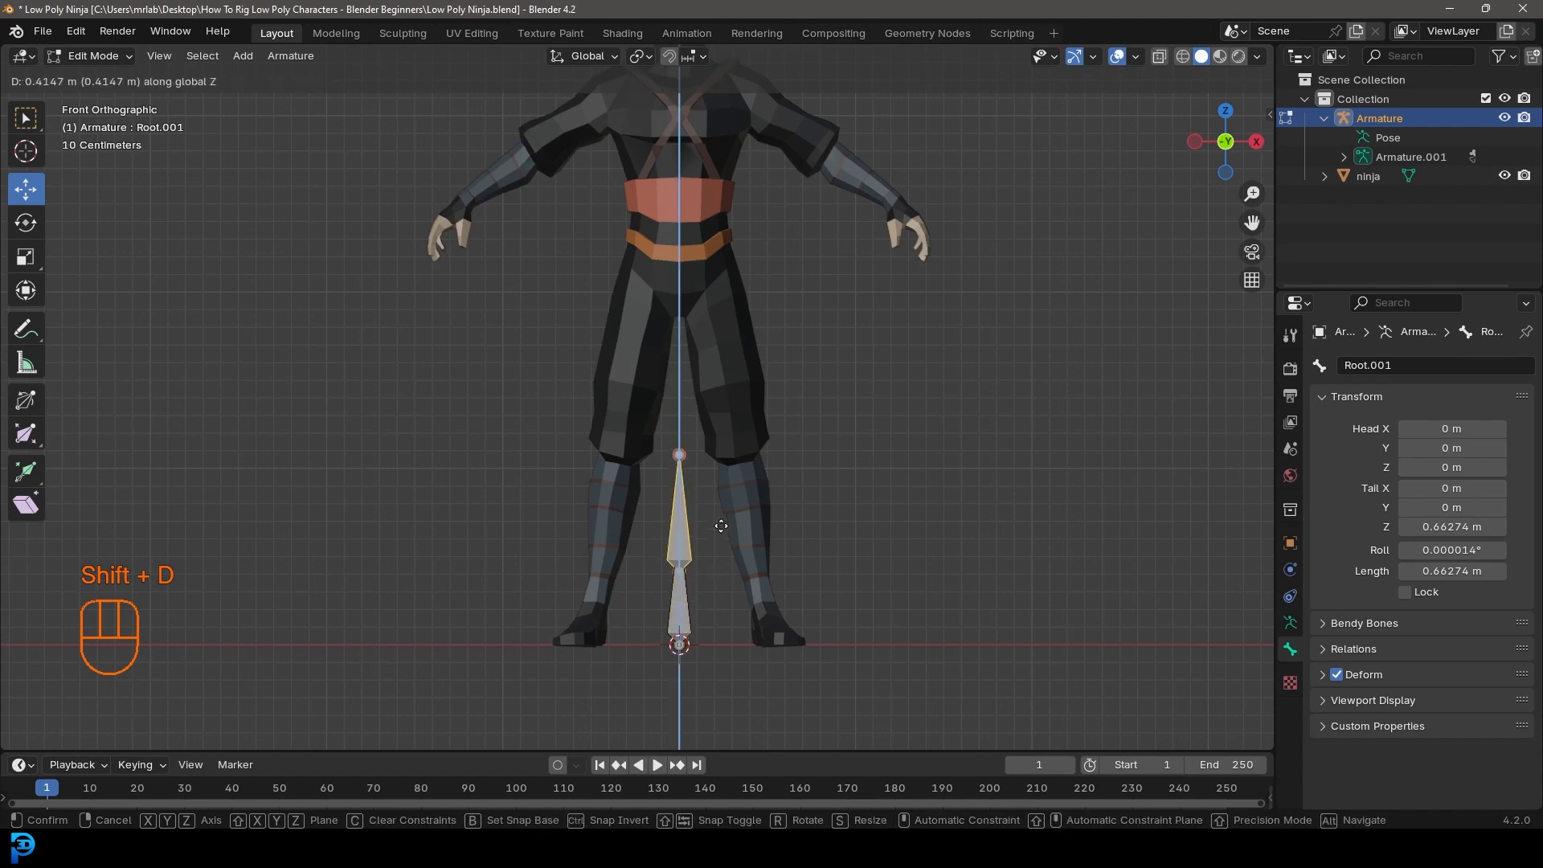
left_click(735, 269)
middle_click_drag(735, 277, 734, 424, "shift")
scroll(734, 425, "up", 2)
Step: Inspect the duplicated bone through the mesh in wireframe shading, and return to solid shading
key("z")
left_click(572, 423)
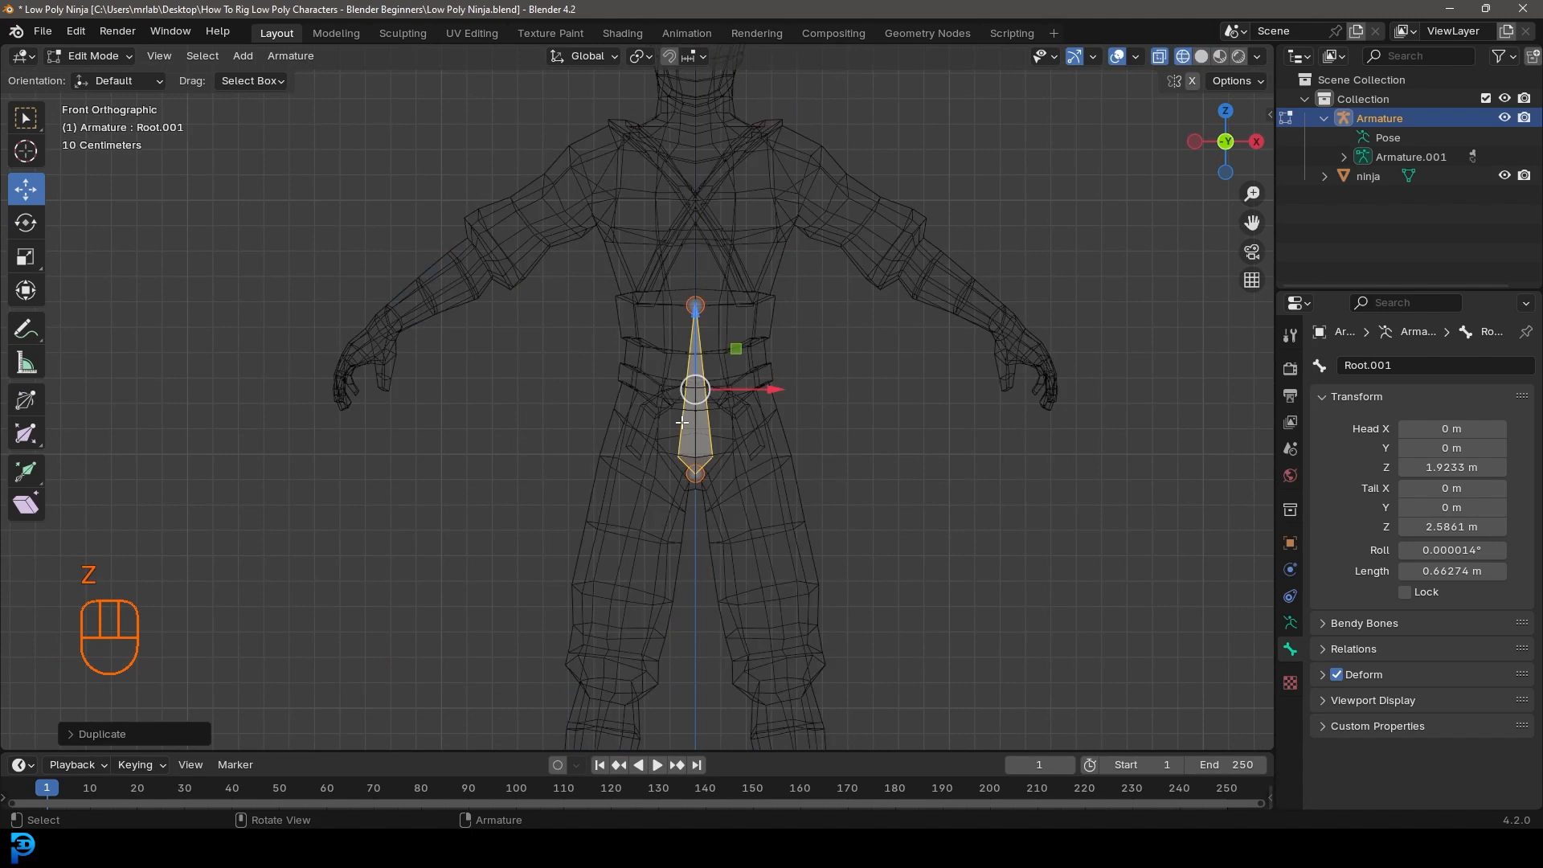
key("z")
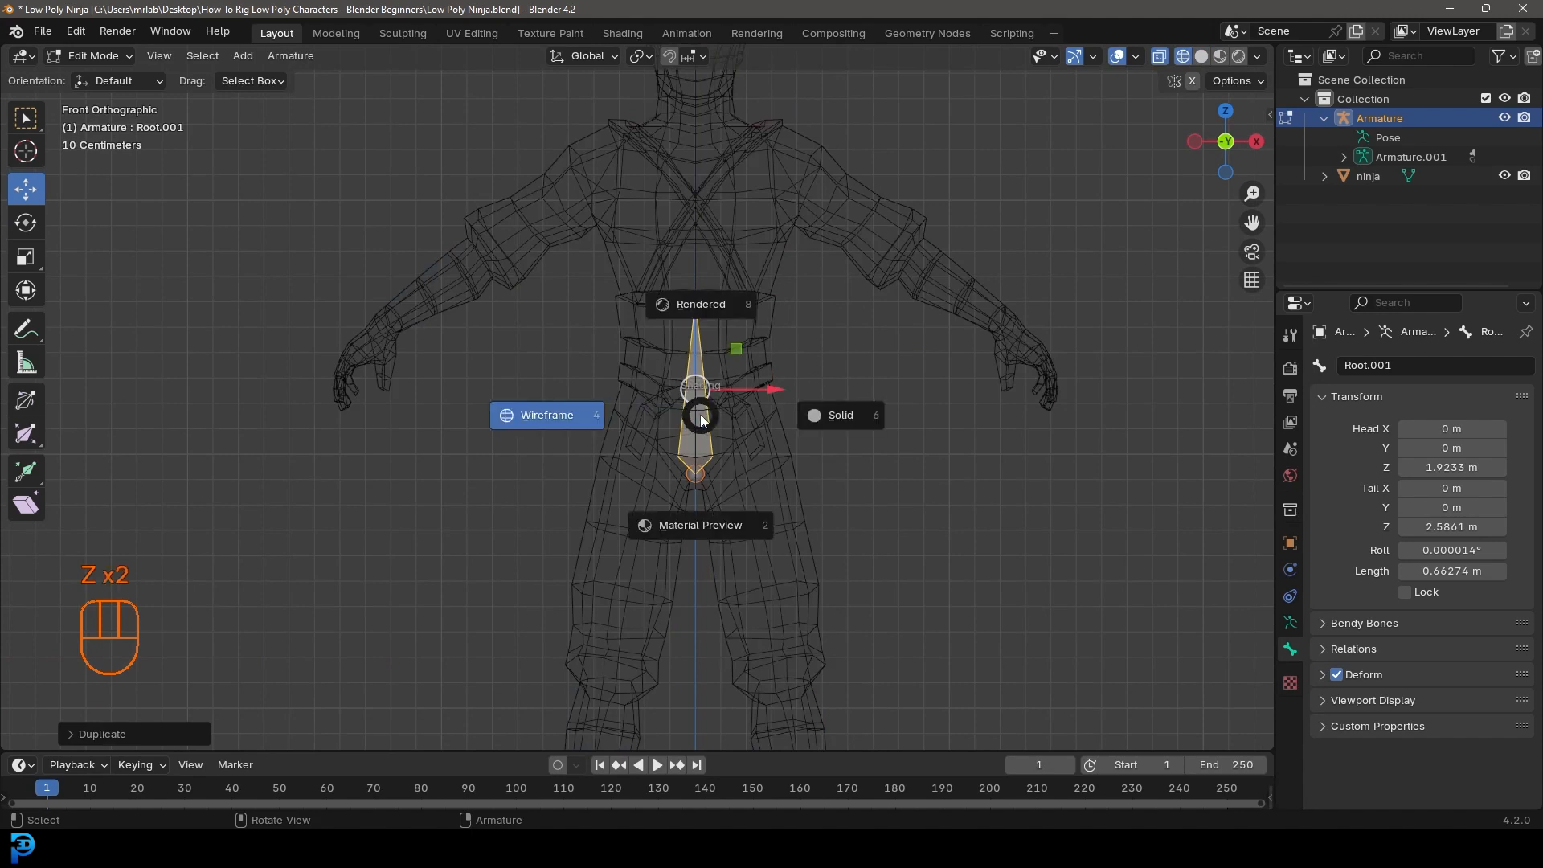
left_click(533, 413)
key("z")
left_click(745, 417)
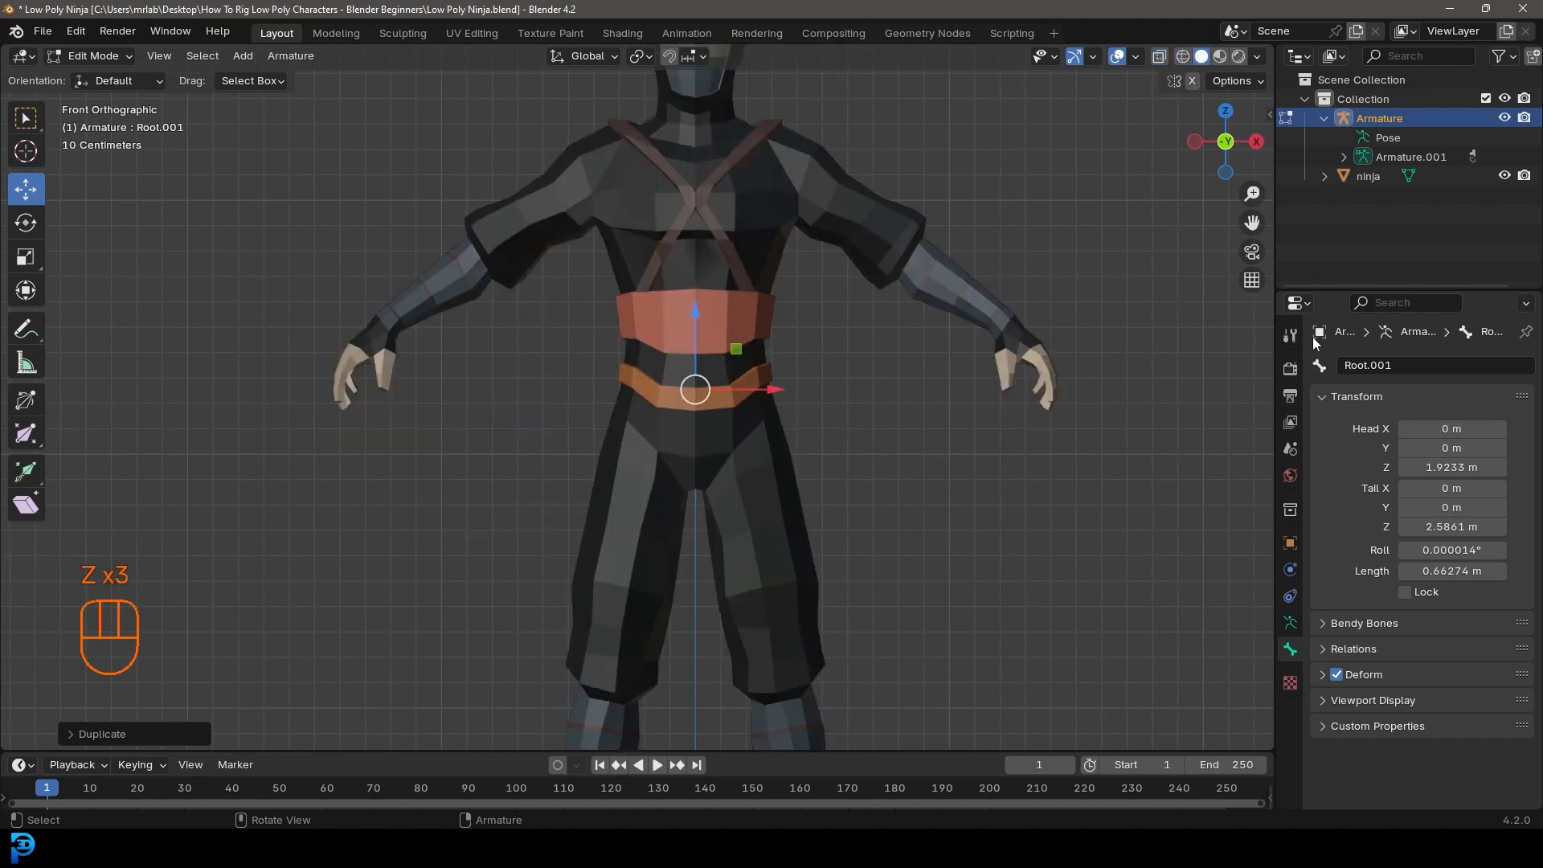
Step: Turn on In Front in the armature's viewport display settings, check the bones at an angle, and return to the front view
left_click(1290, 623)
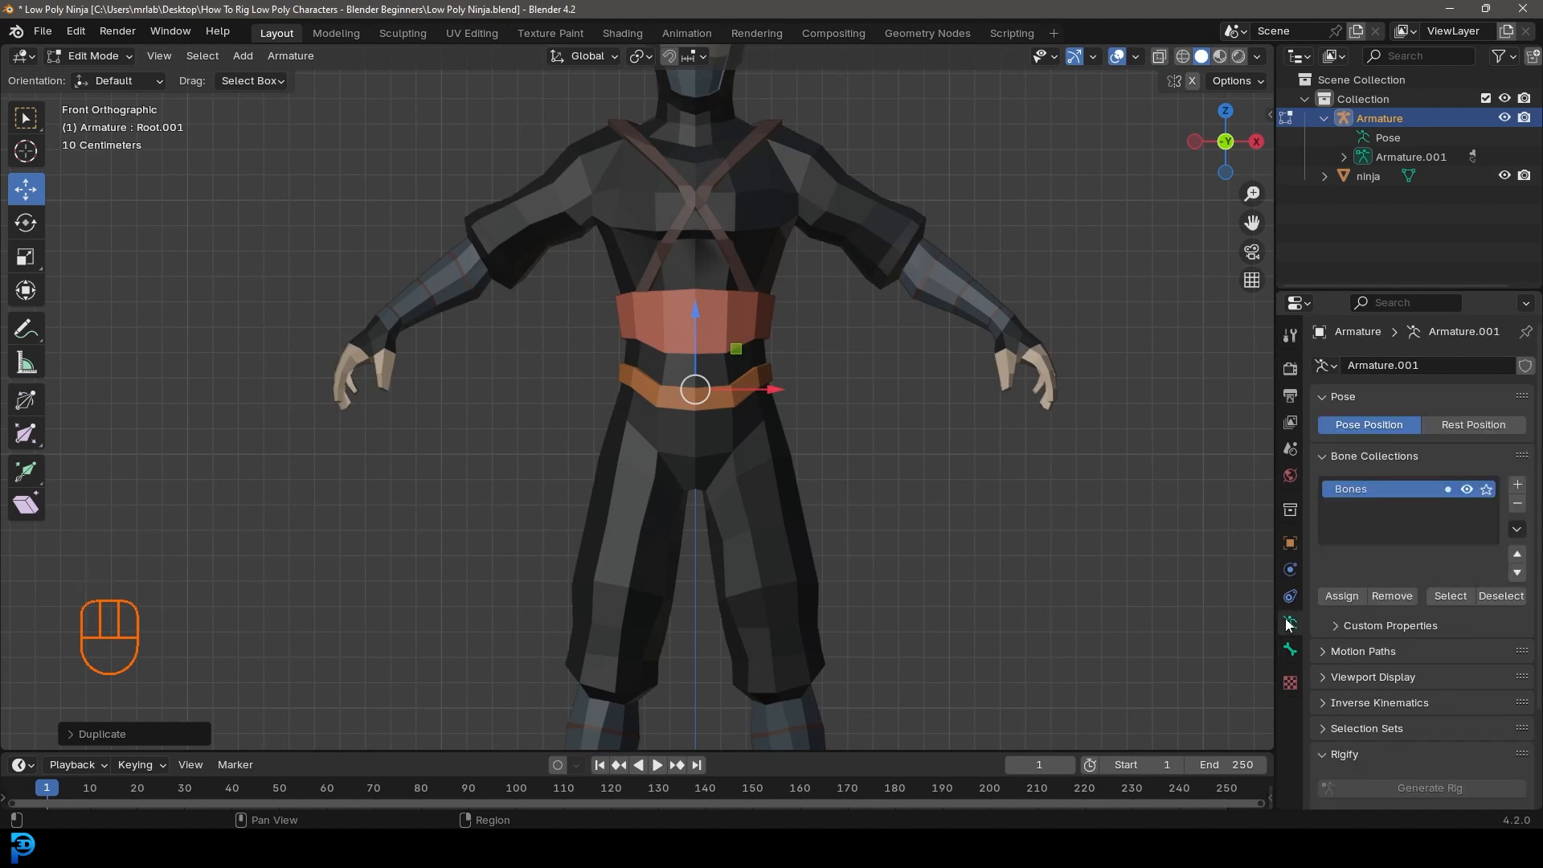
left_click(1336, 680)
scroll(1363, 714, "down", 4)
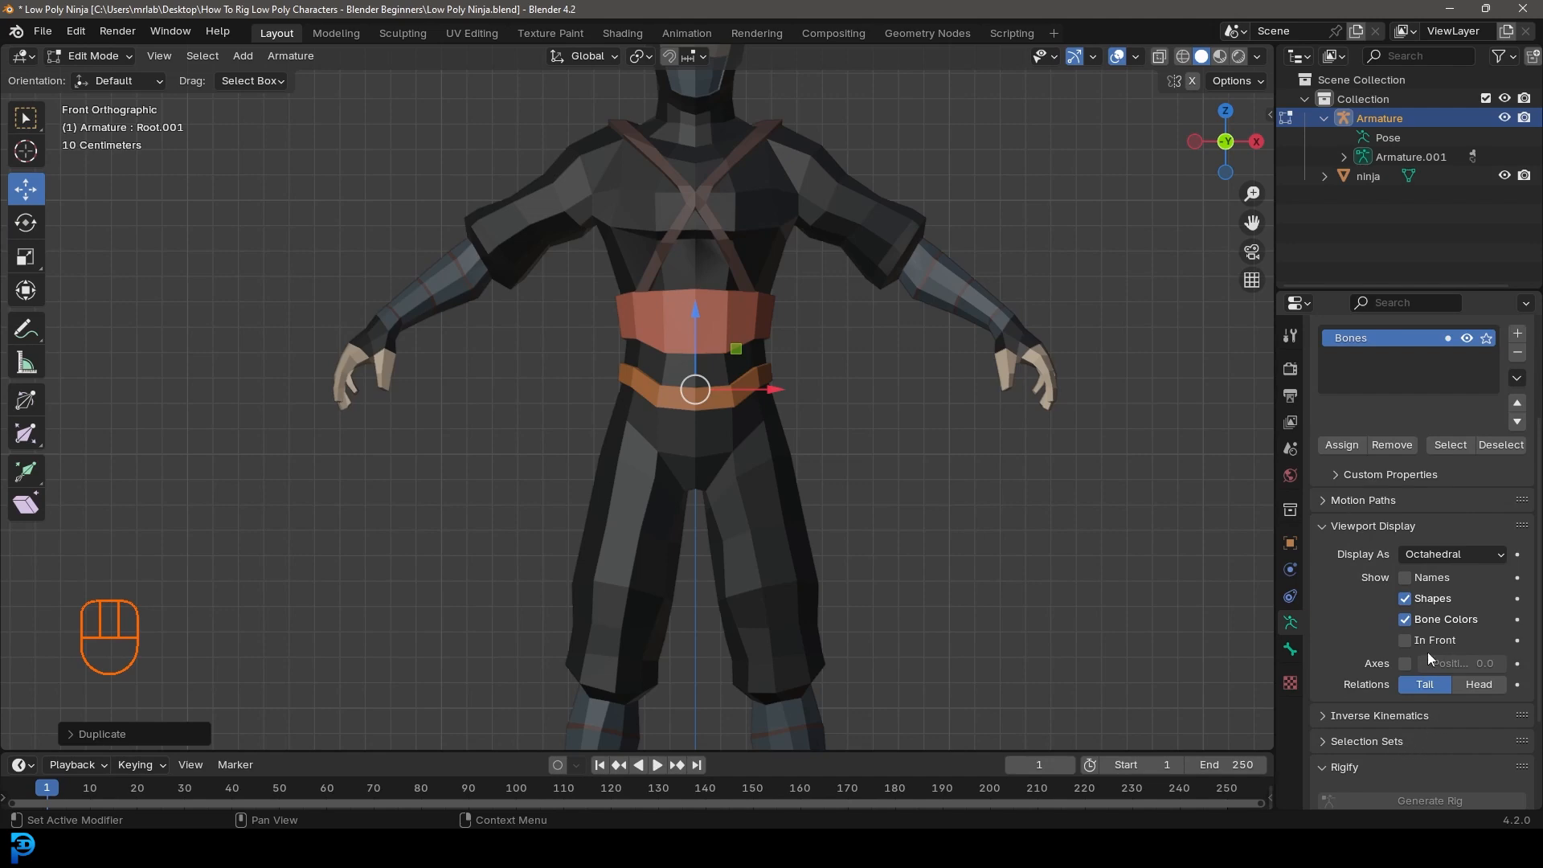
left_click(1408, 642)
scroll(799, 506, "down", 3)
middle_click_drag(799, 506, 723, 523)
scroll(688, 394, "up", 5)
key("KP_1")
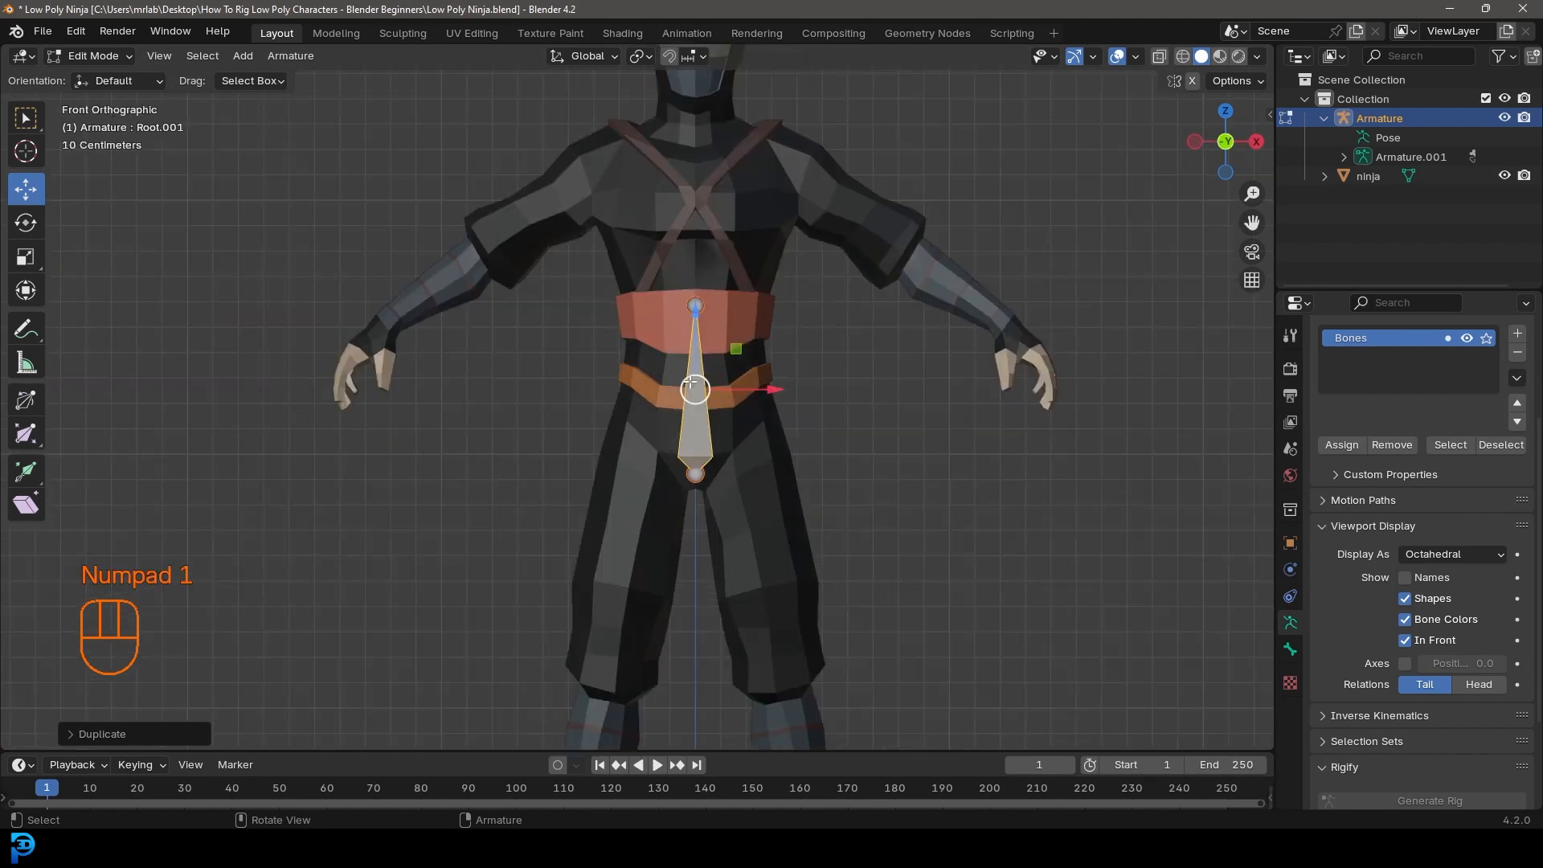
Step: Test rotating the hip bone in Pose Mode, cancel the rotation, and return to Edit Mode
scroll(648, 445, "down", 3)
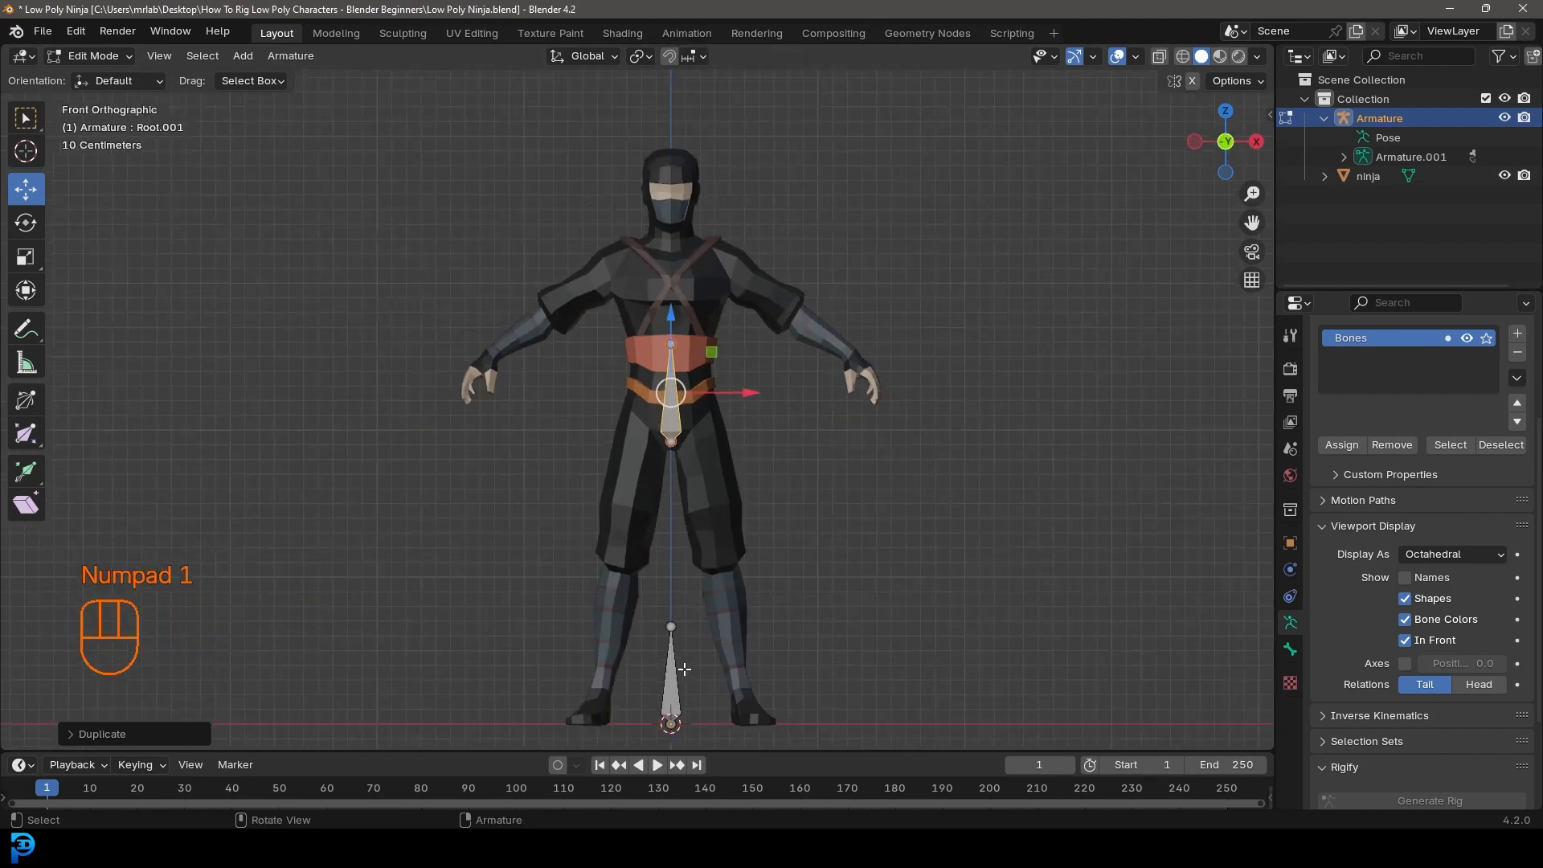
scroll(678, 354, "up", 3)
middle_click_drag(677, 354, 609, 321, "shift")
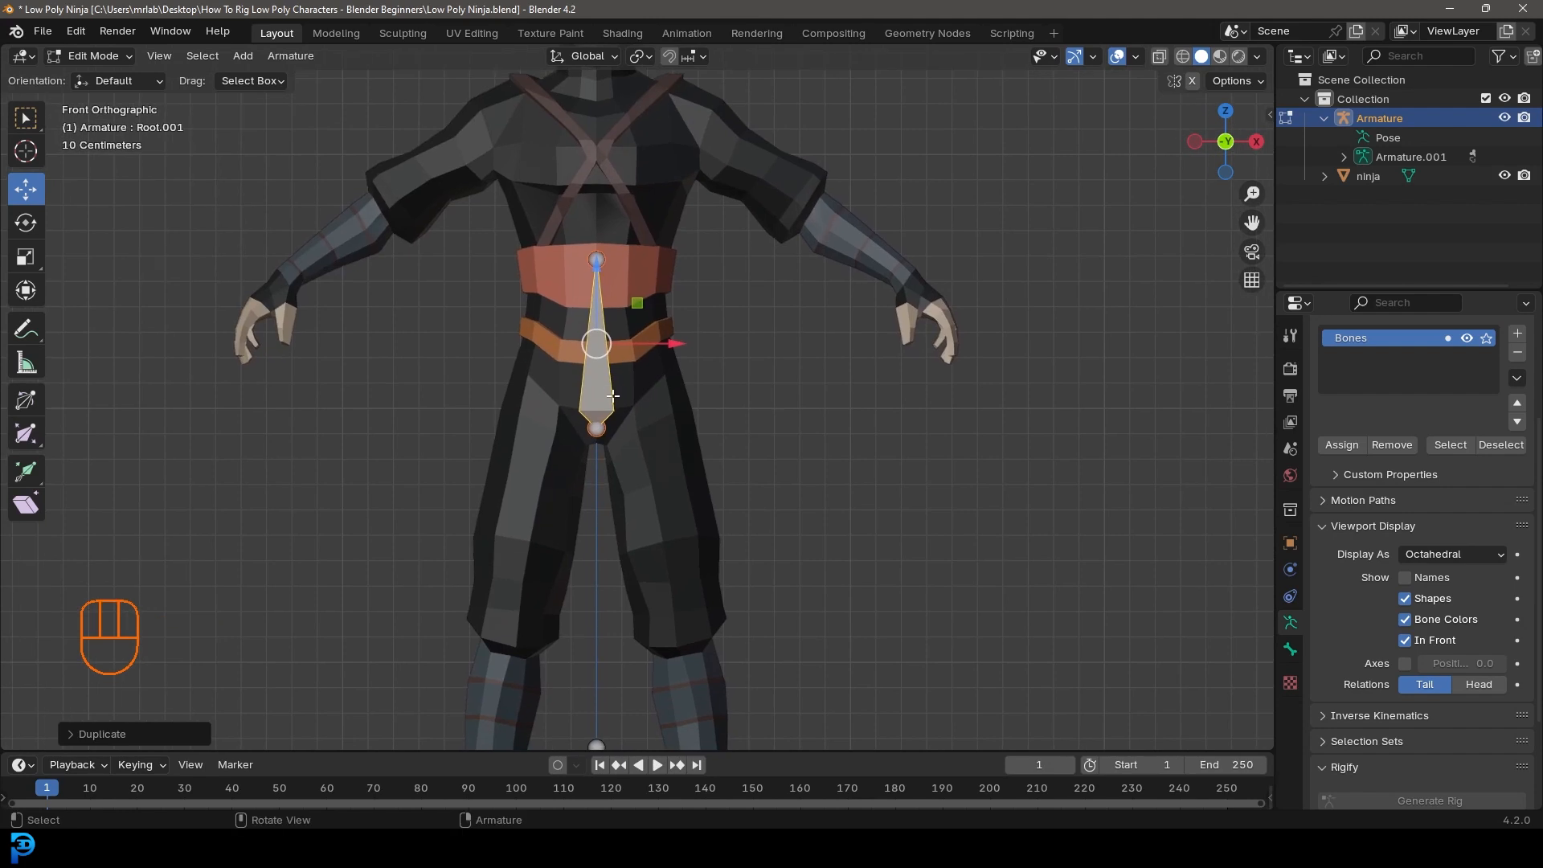
scroll(599, 333, "up", 2)
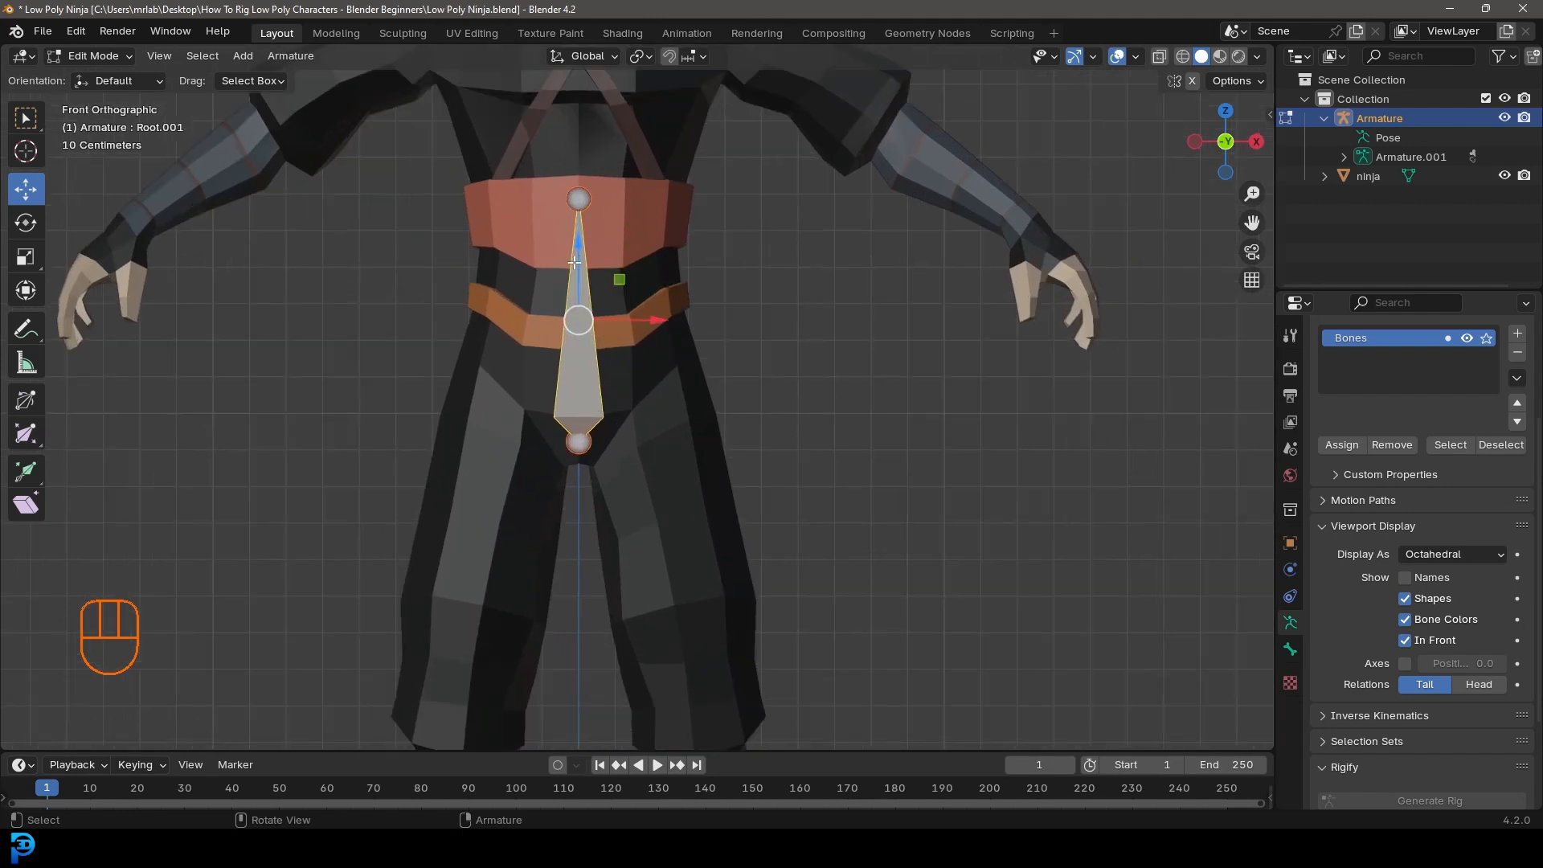
middle_click_drag(589, 328, 624, 408, "shift")
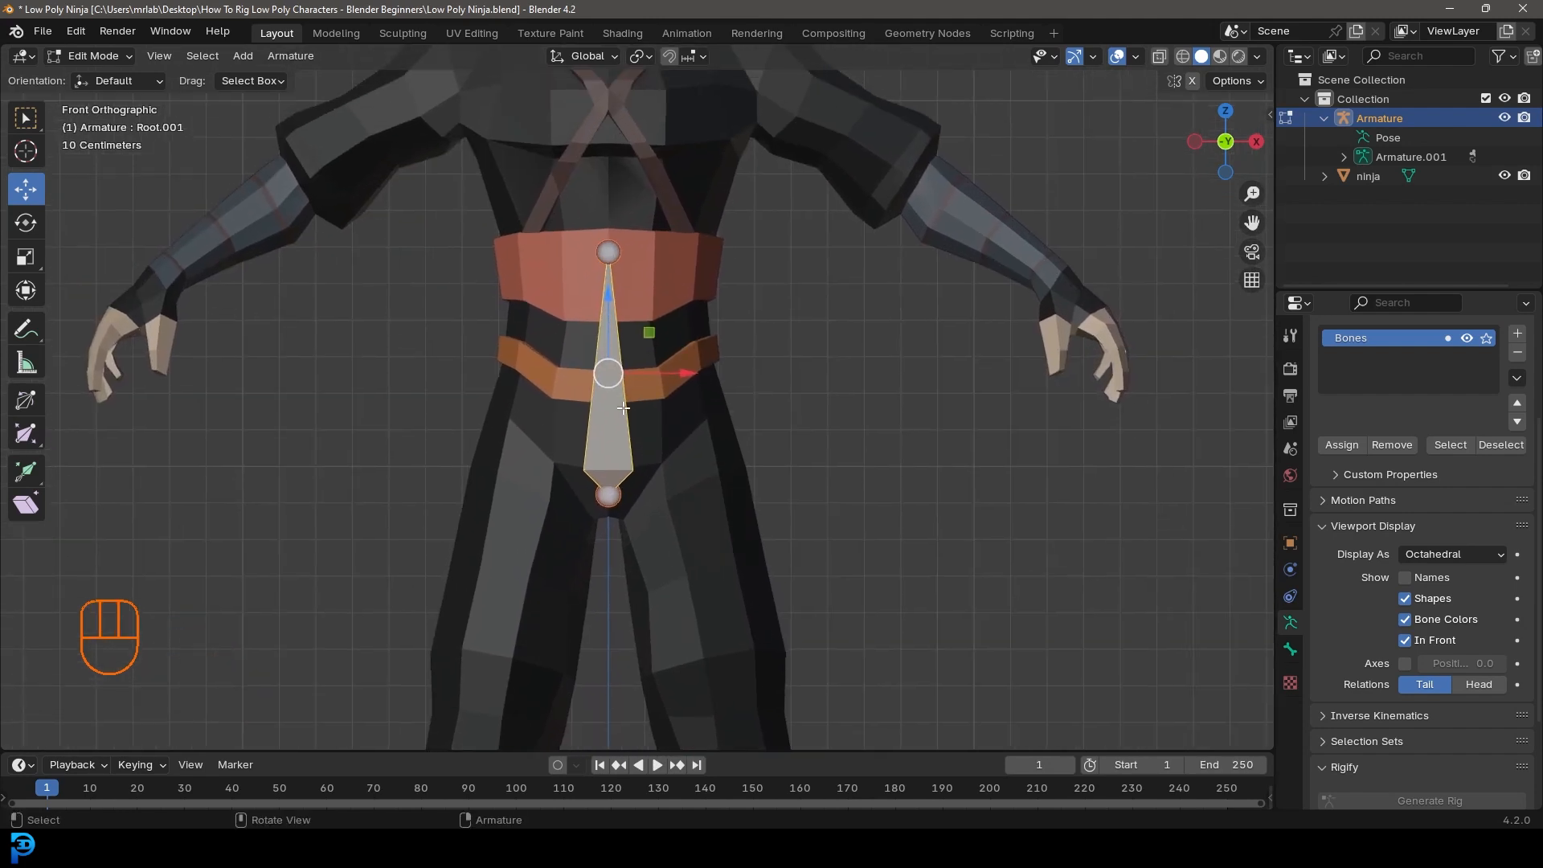
left_click(101, 58)
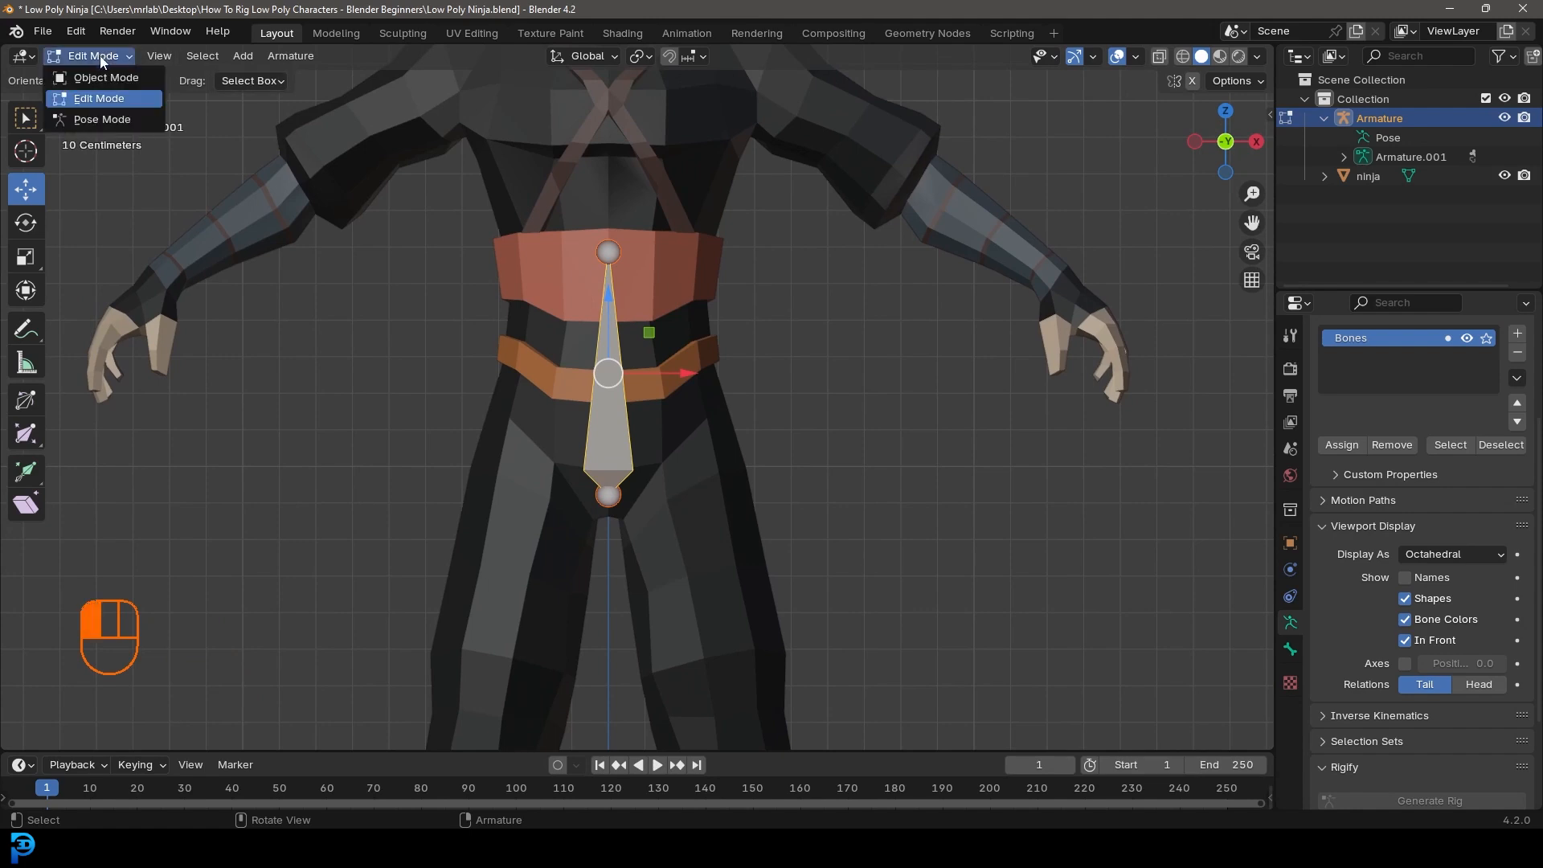
left_click(95, 123)
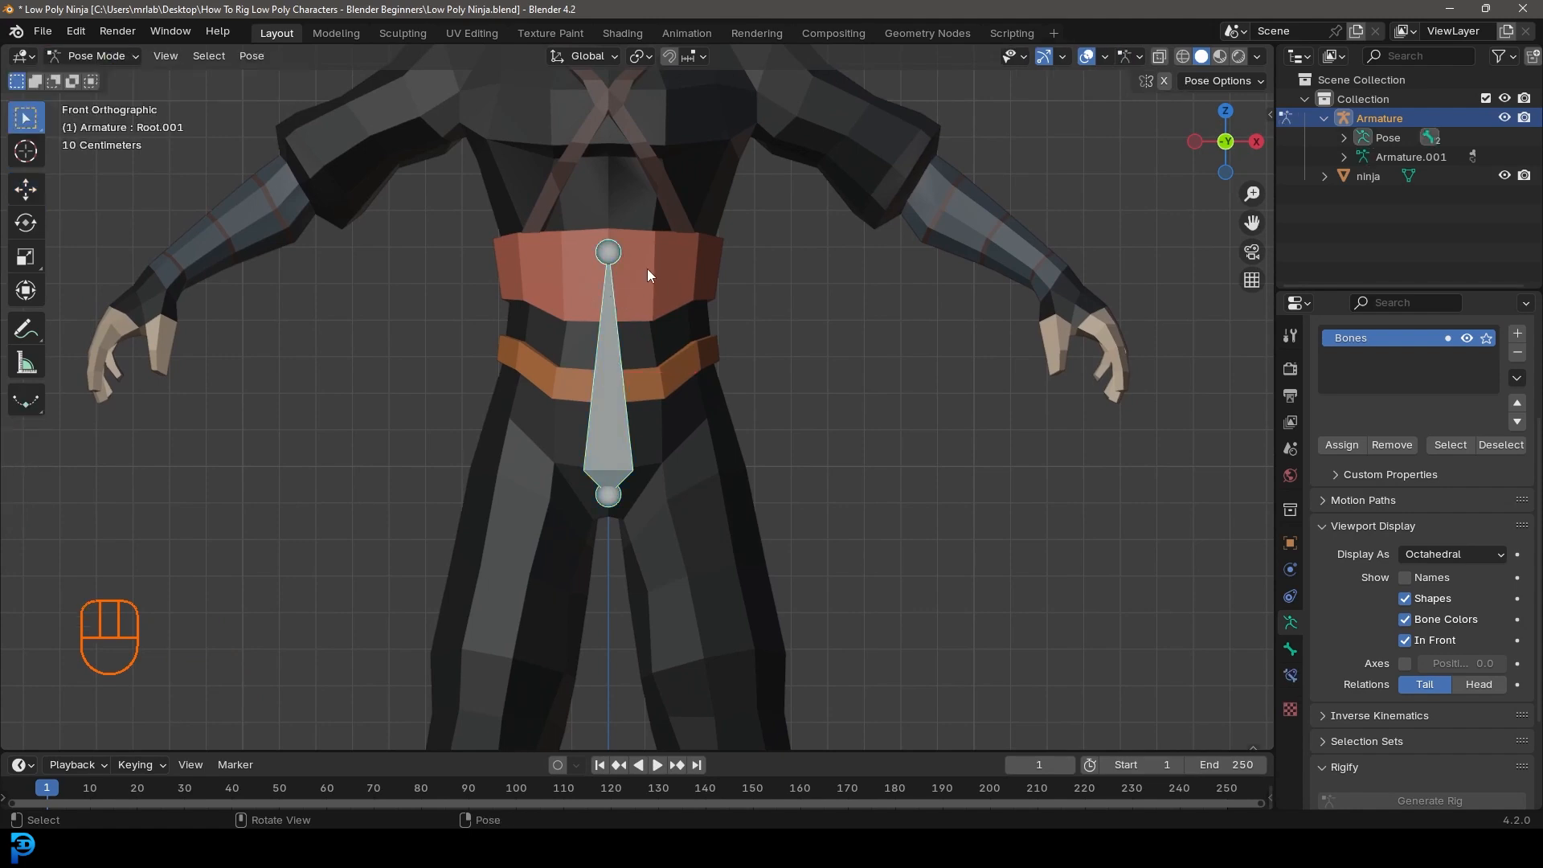
key("r")
right_click(779, 353)
left_click(96, 55)
left_click(86, 98)
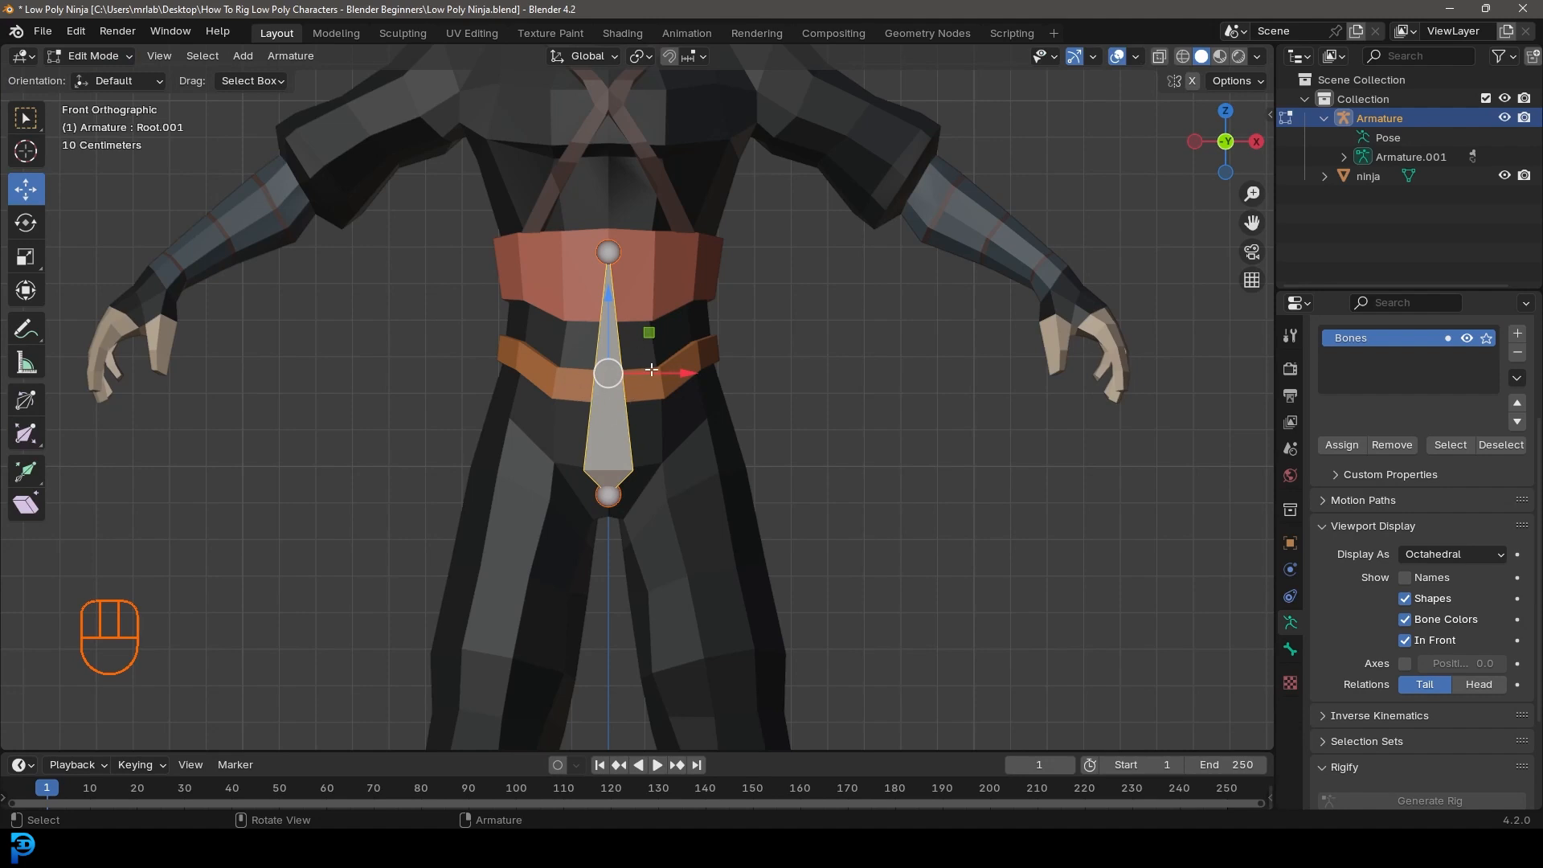
Step: Rotate the hip bone 180° about the global Y axis so its wide end is at the waist
key("r")
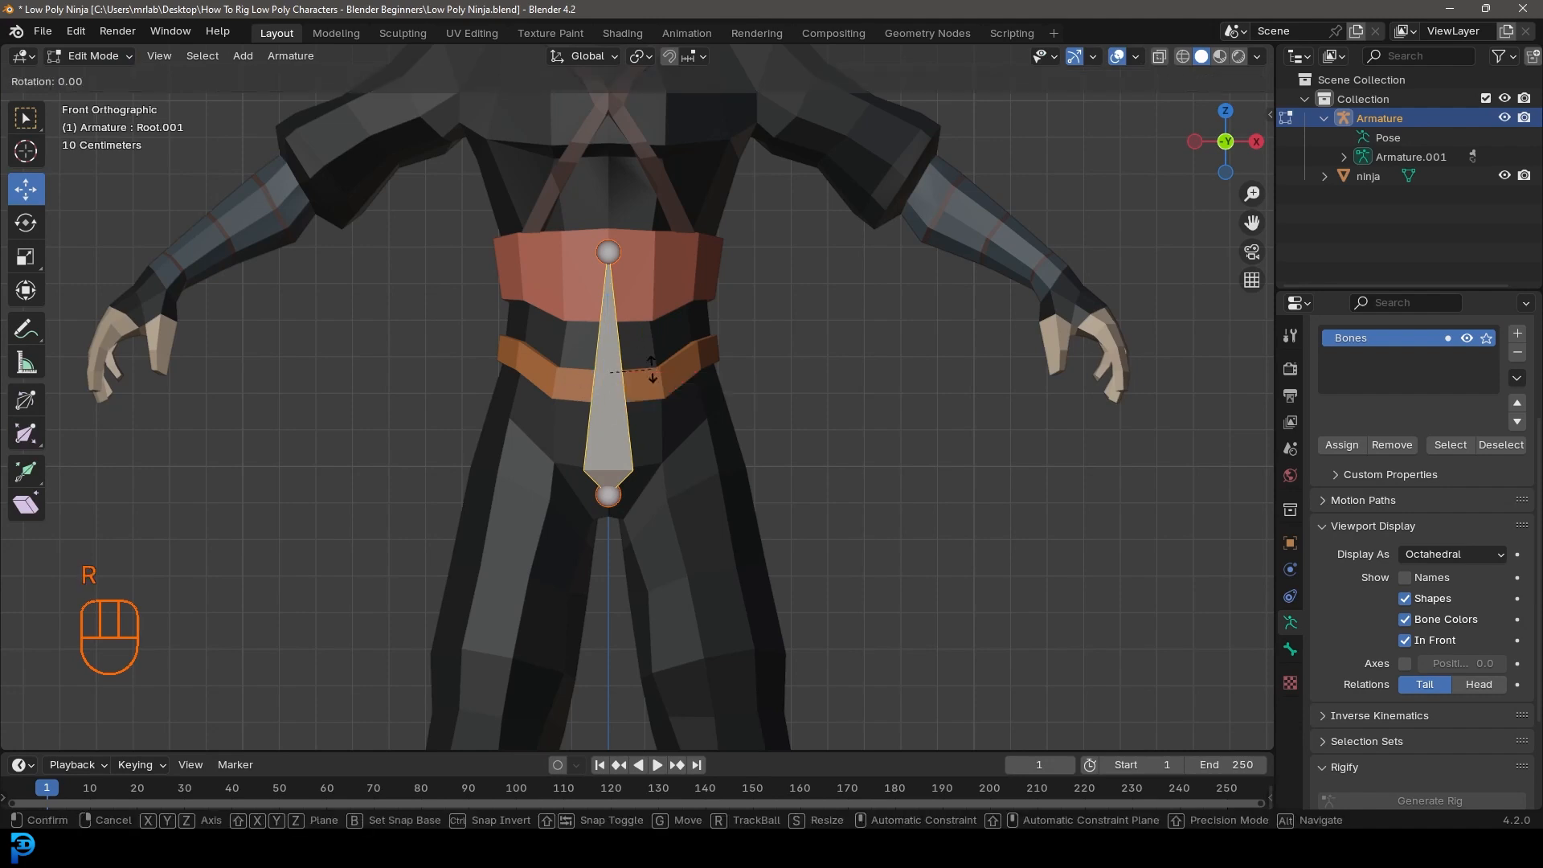
type("y")
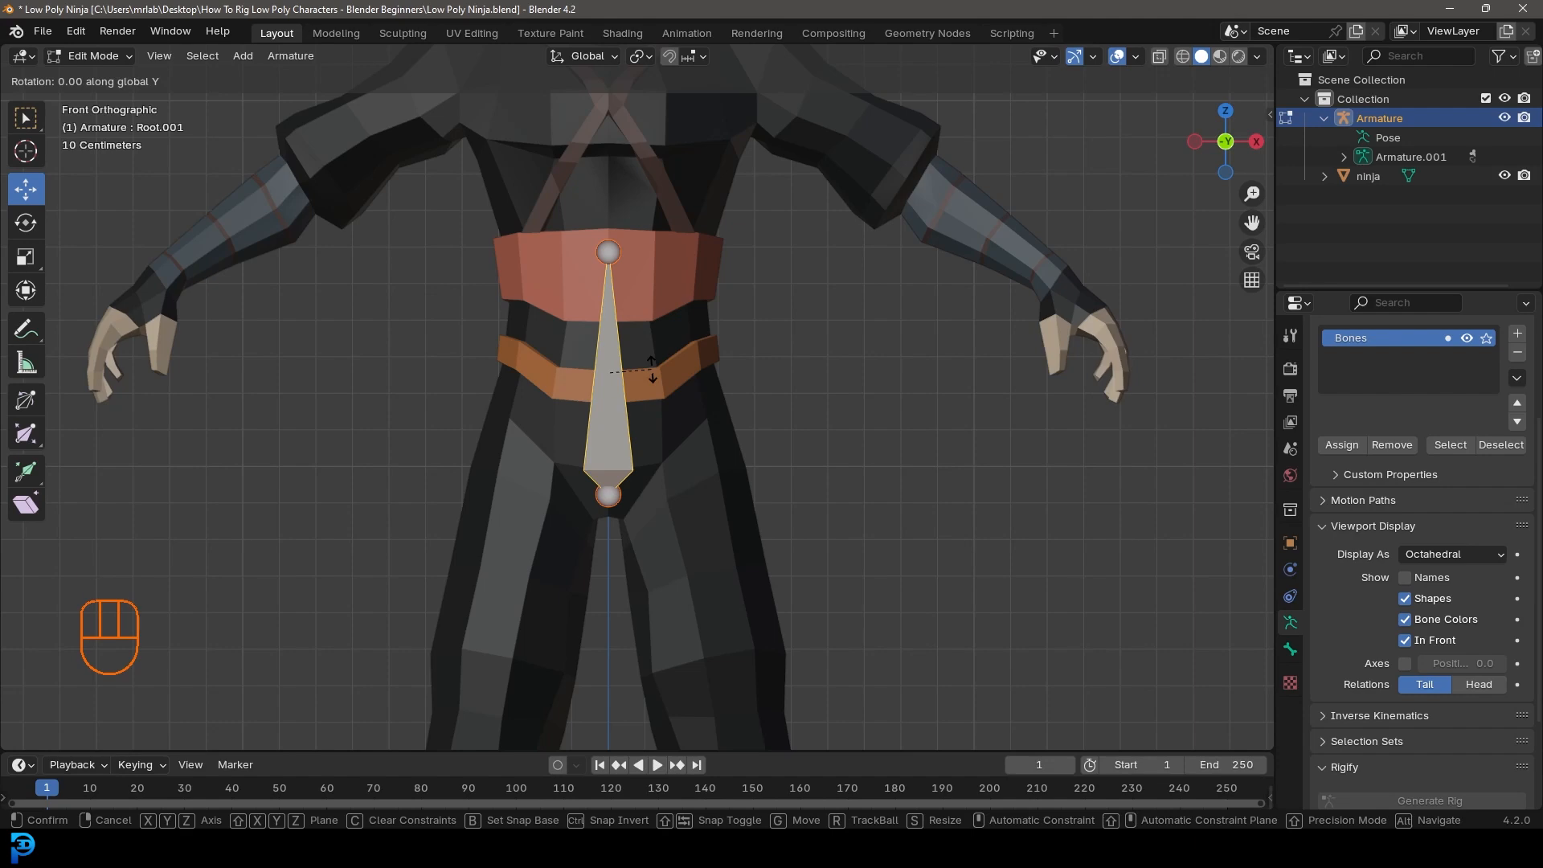
type("180")
key("Return")
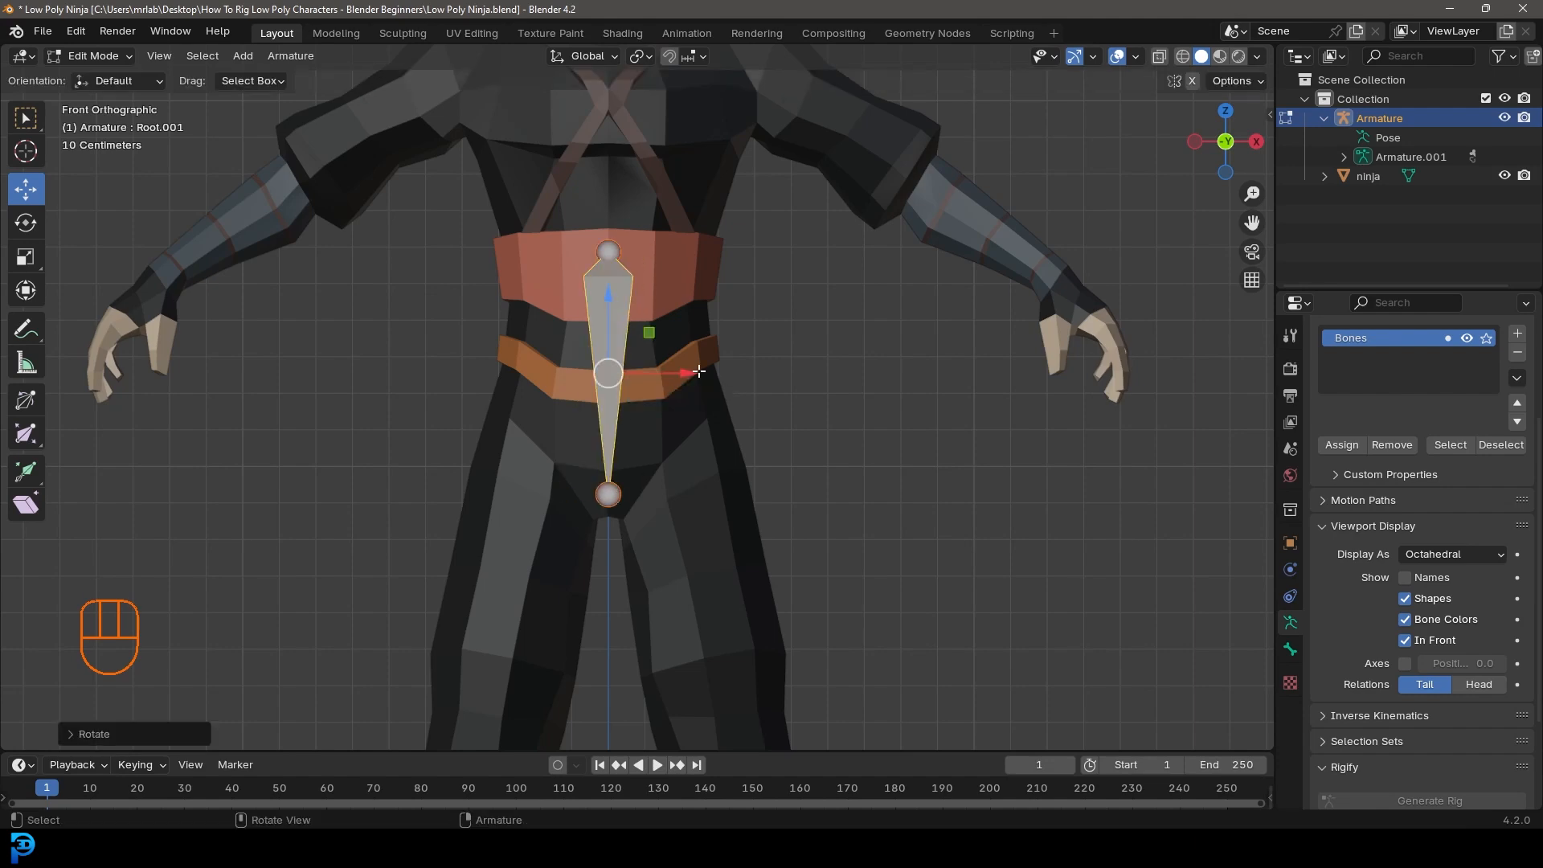
scroll(652, 509, "down", 4)
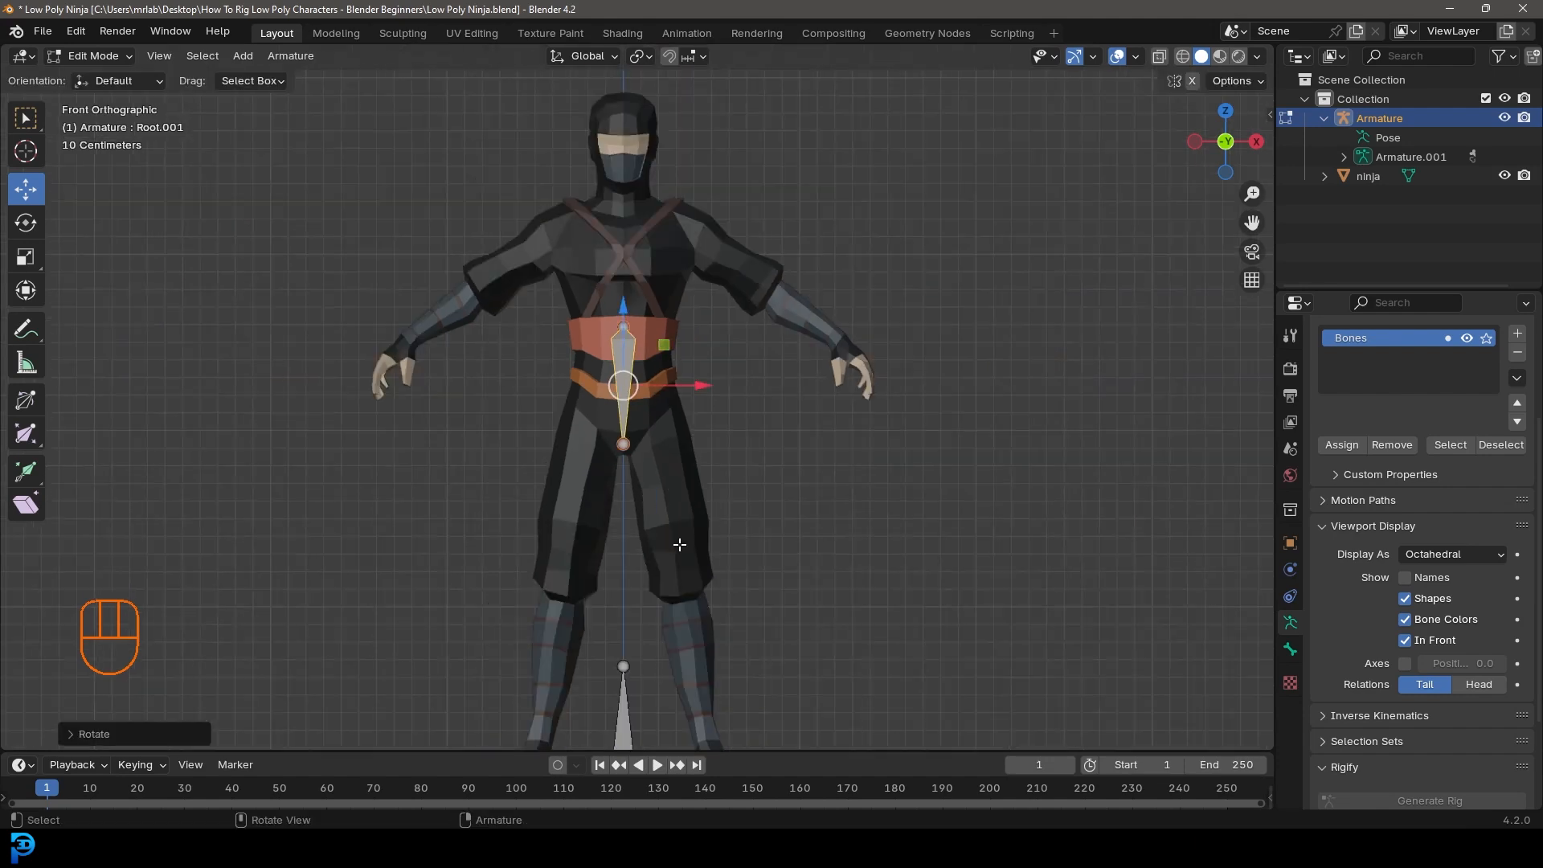
Step: Shorten the hip bone by moving its upper joint down along global Z to the orange belt
scroll(642, 516, "up", 3)
left_click(613, 274)
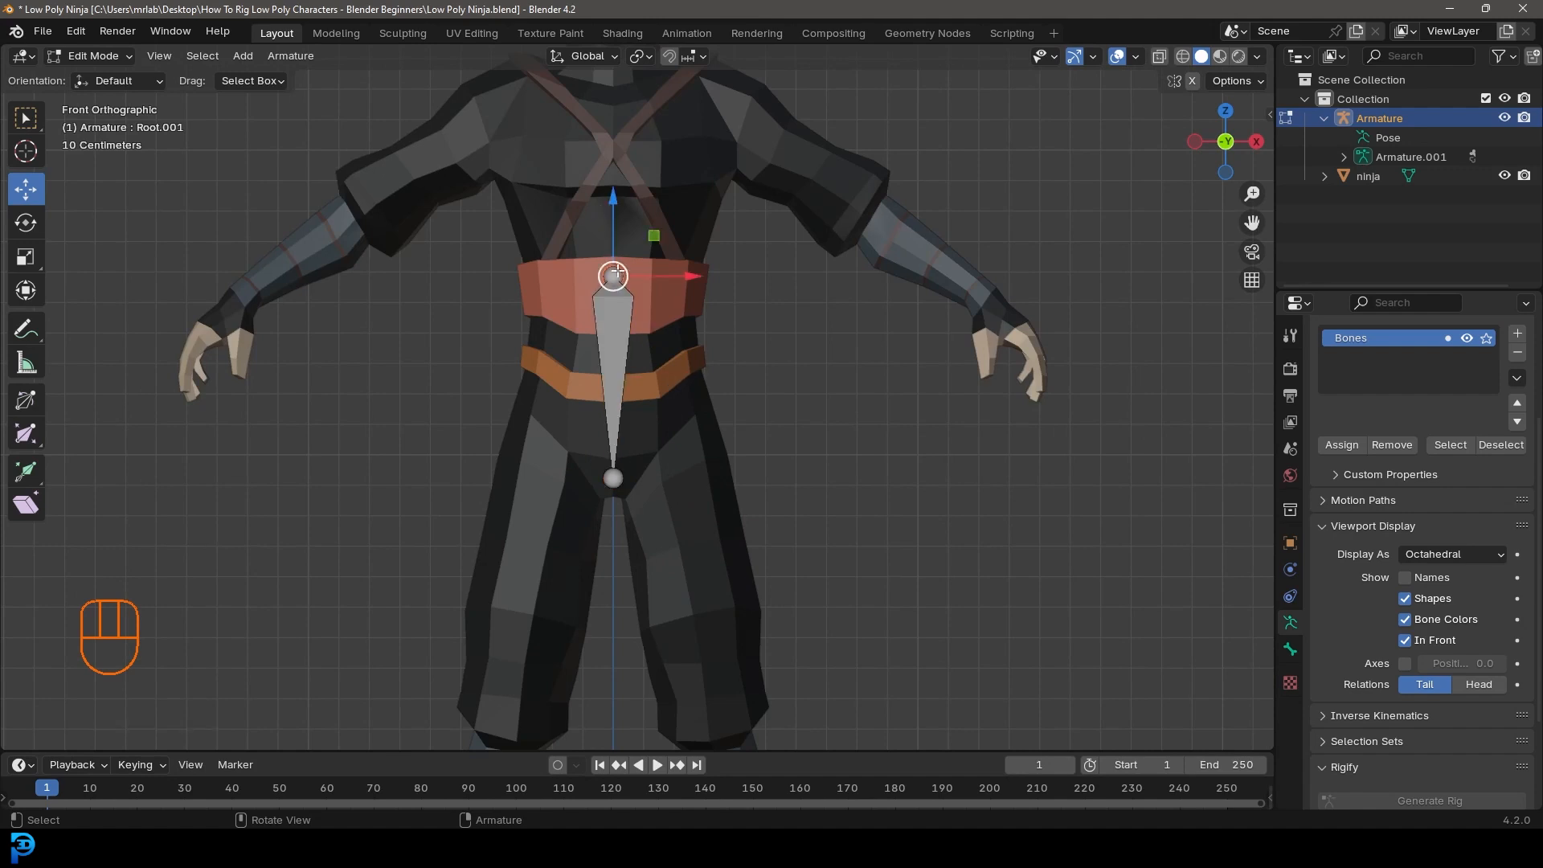
scroll(634, 291, "up", 2)
key("g")
key("z")
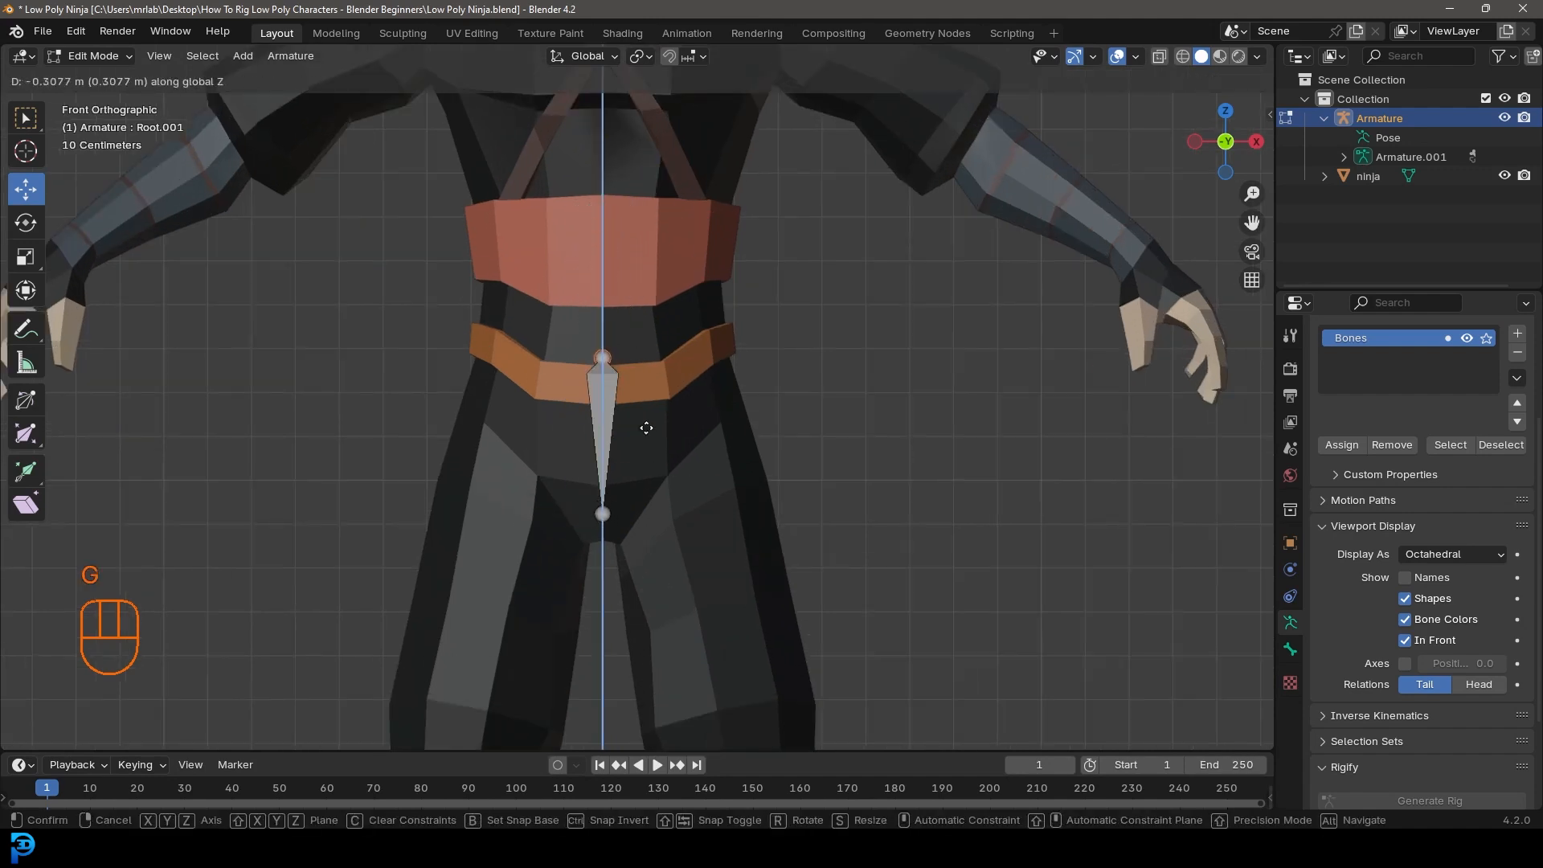
left_click(644, 421)
Step: Test rotating the shortened hip bone in Pose Mode, cancel the rotation, and check it at an angle back in Edit Mode
left_click(600, 392)
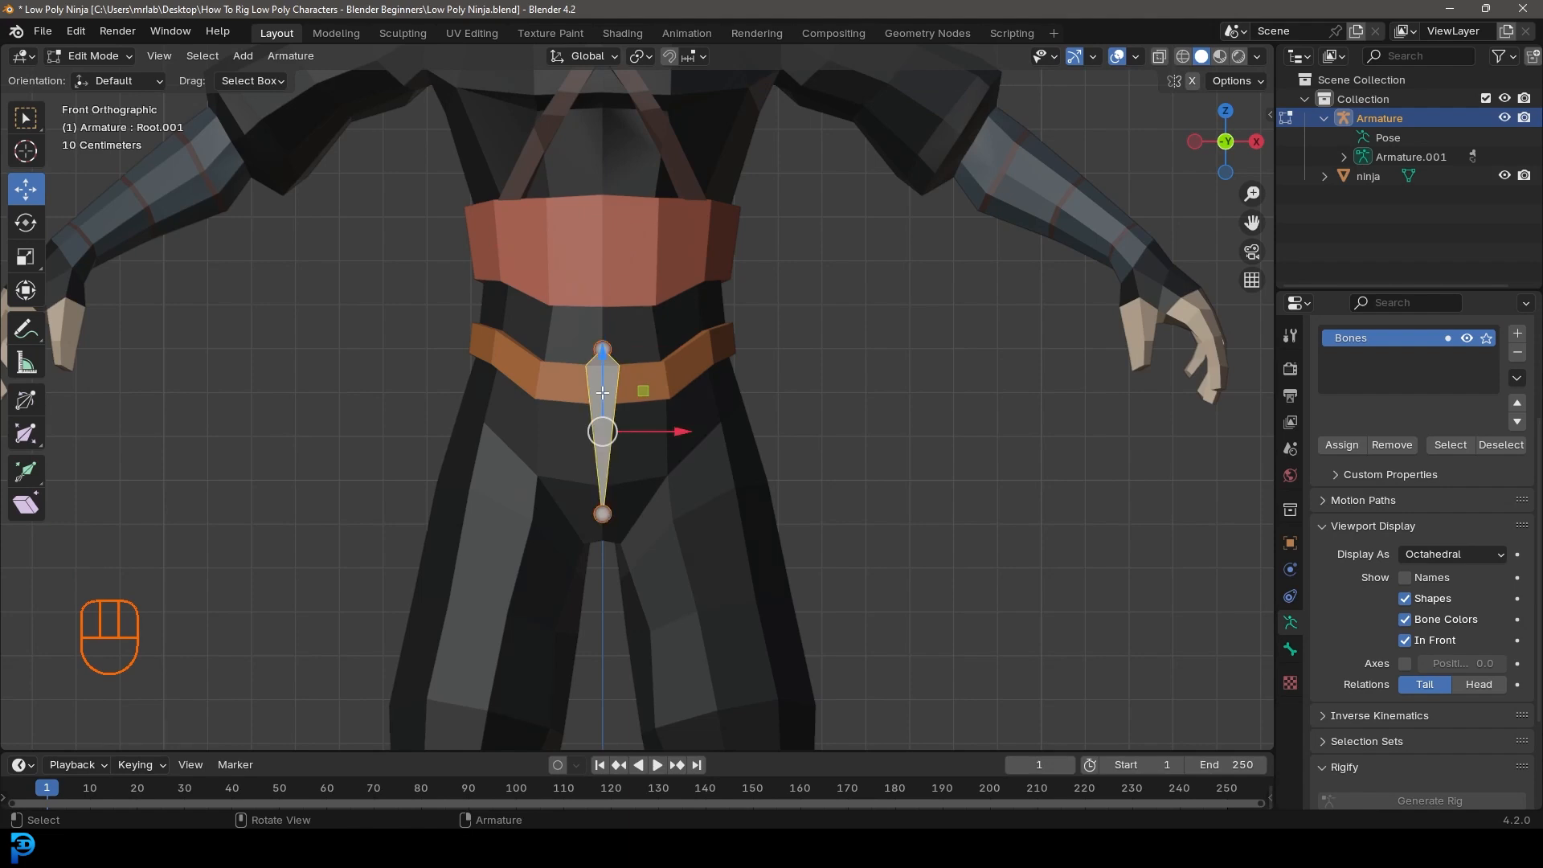
left_click(103, 58)
left_click(102, 119)
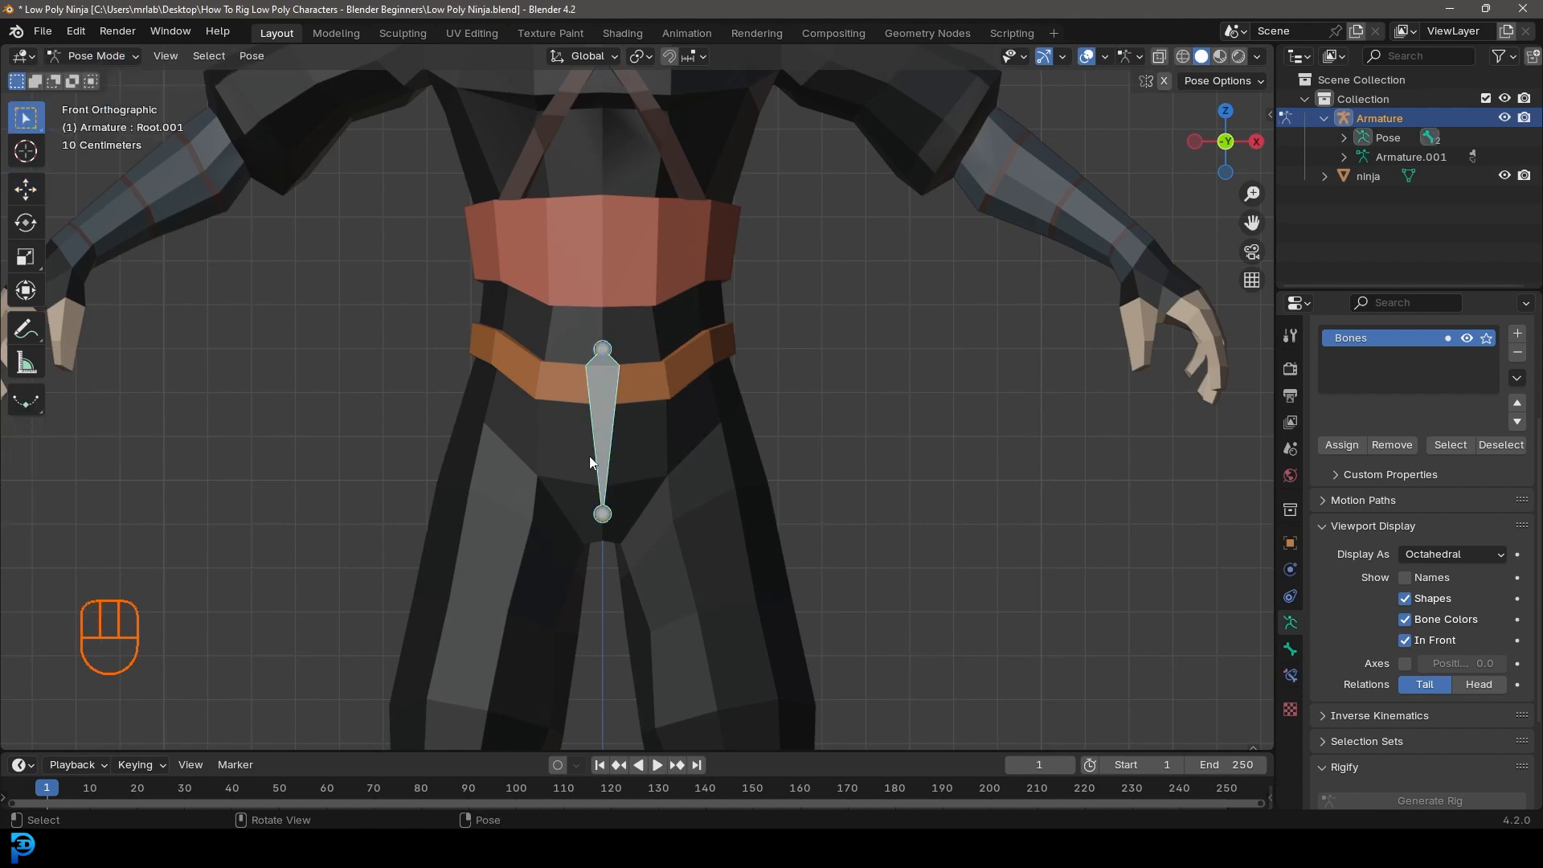
key("r")
right_click(707, 487)
left_click(97, 54)
left_click(100, 100)
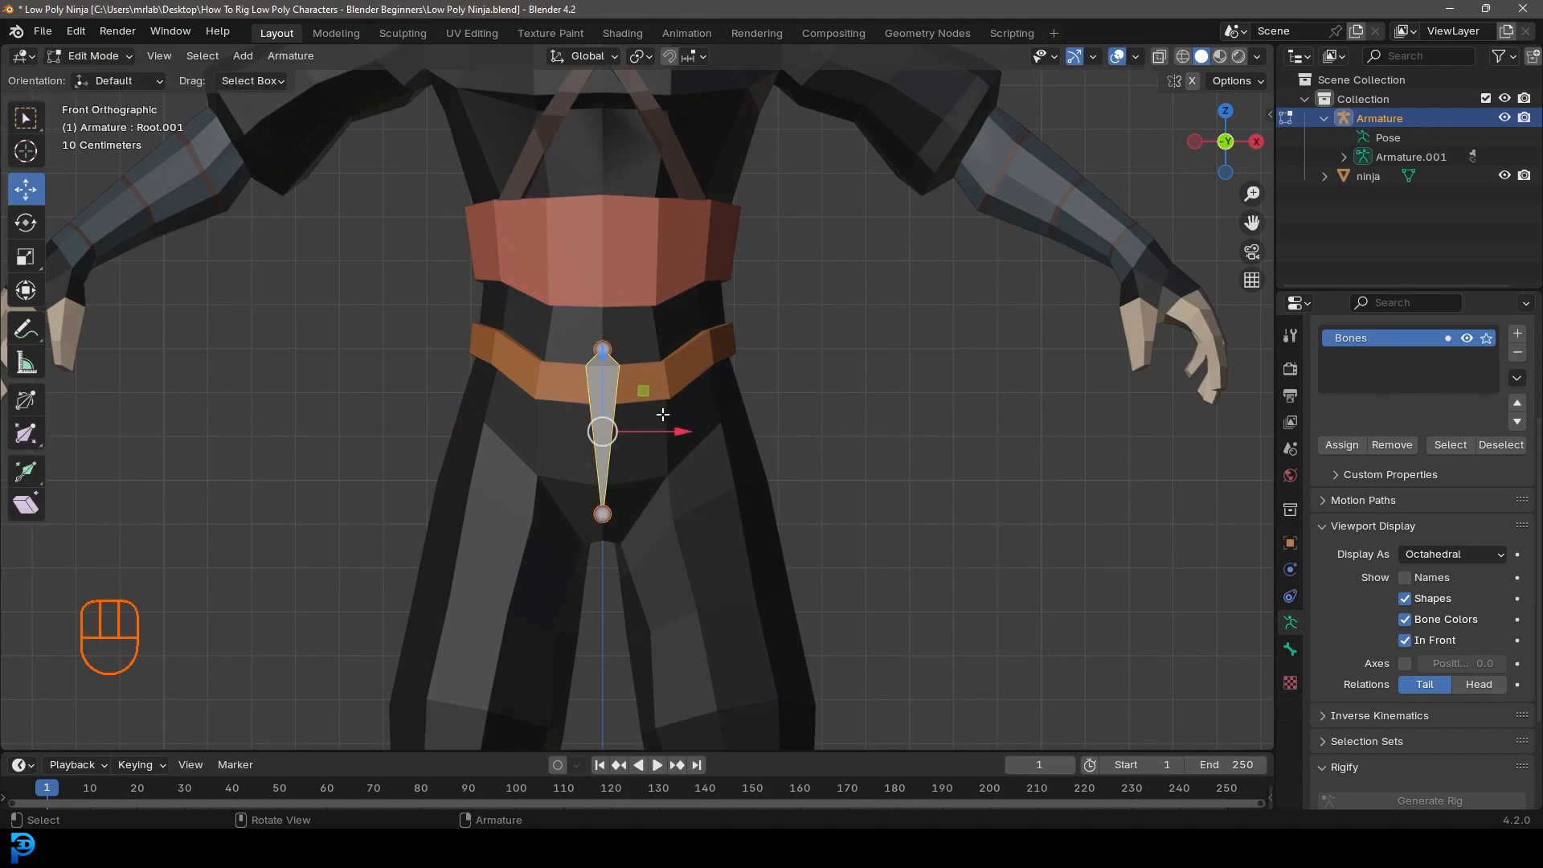
key("KP_3")
middle_click_drag(665, 416, 249, 127)
left_click(97, 54)
left_click(100, 100)
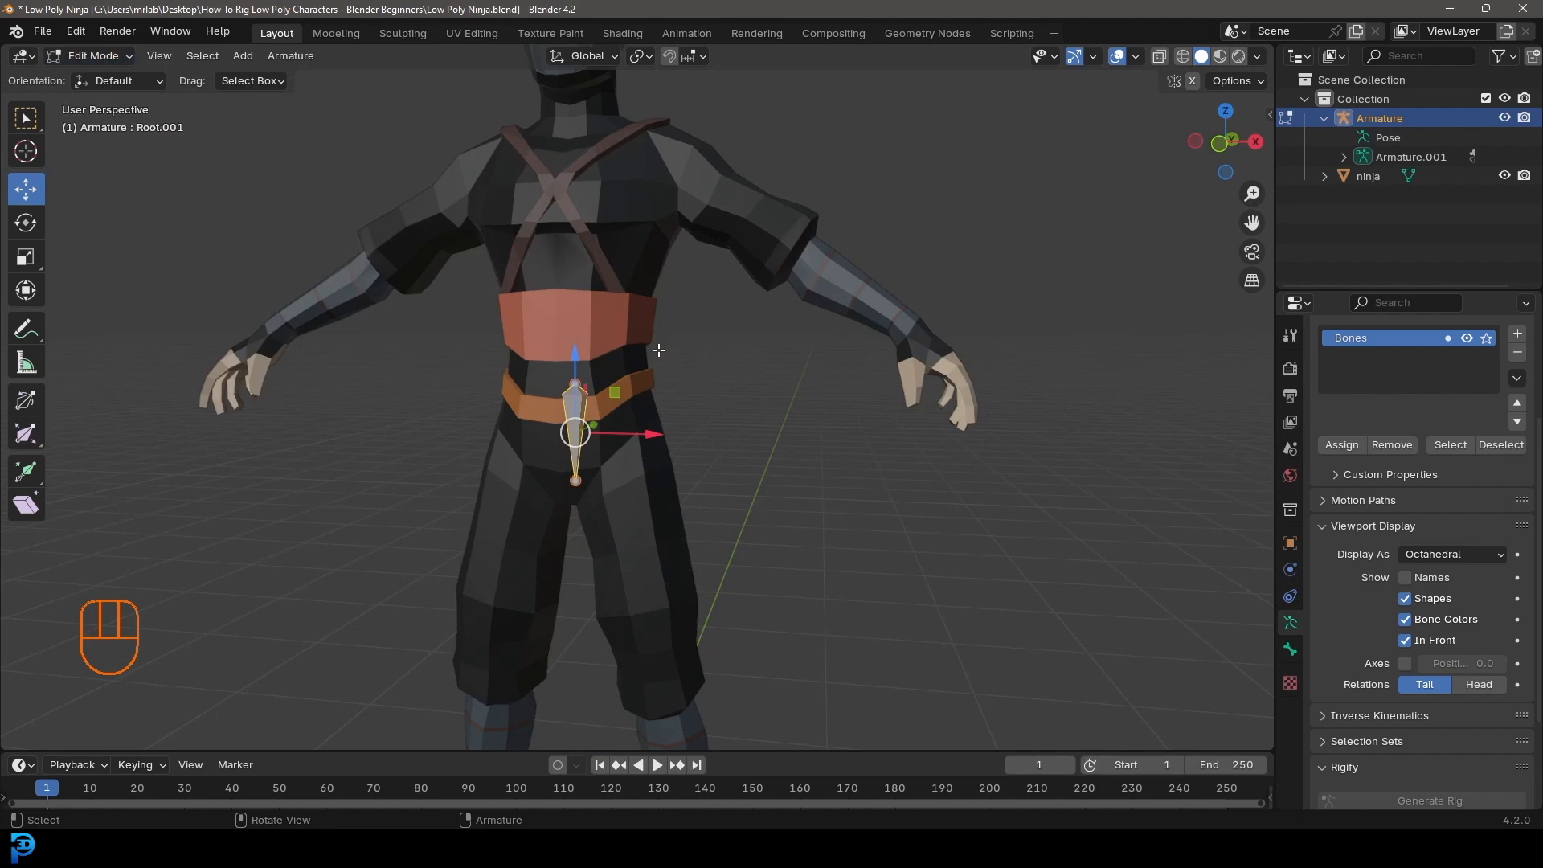
Step: In the front view, move the hip bone's lower joint slightly down to the crotch
key("KP_1")
scroll(635, 418, "up", 3)
left_click(604, 505)
scroll(604, 505, "up", 1)
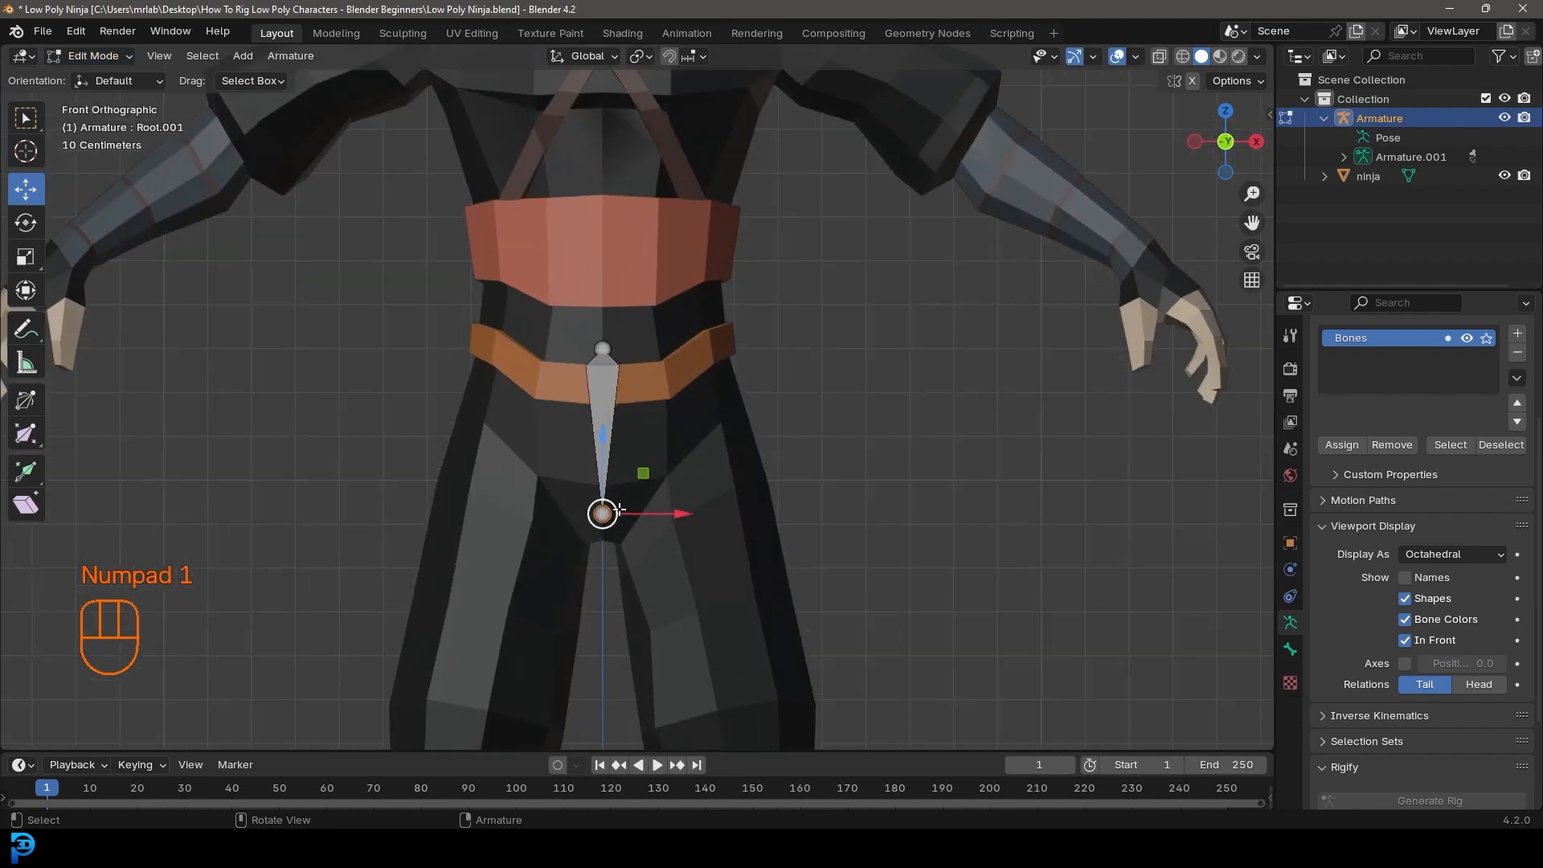
key("g")
left_click(602, 534)
Step: In the side view, tilt the hip bone by moving its upper joint forward and its lower joint slightly back and up
left_click(602, 349)
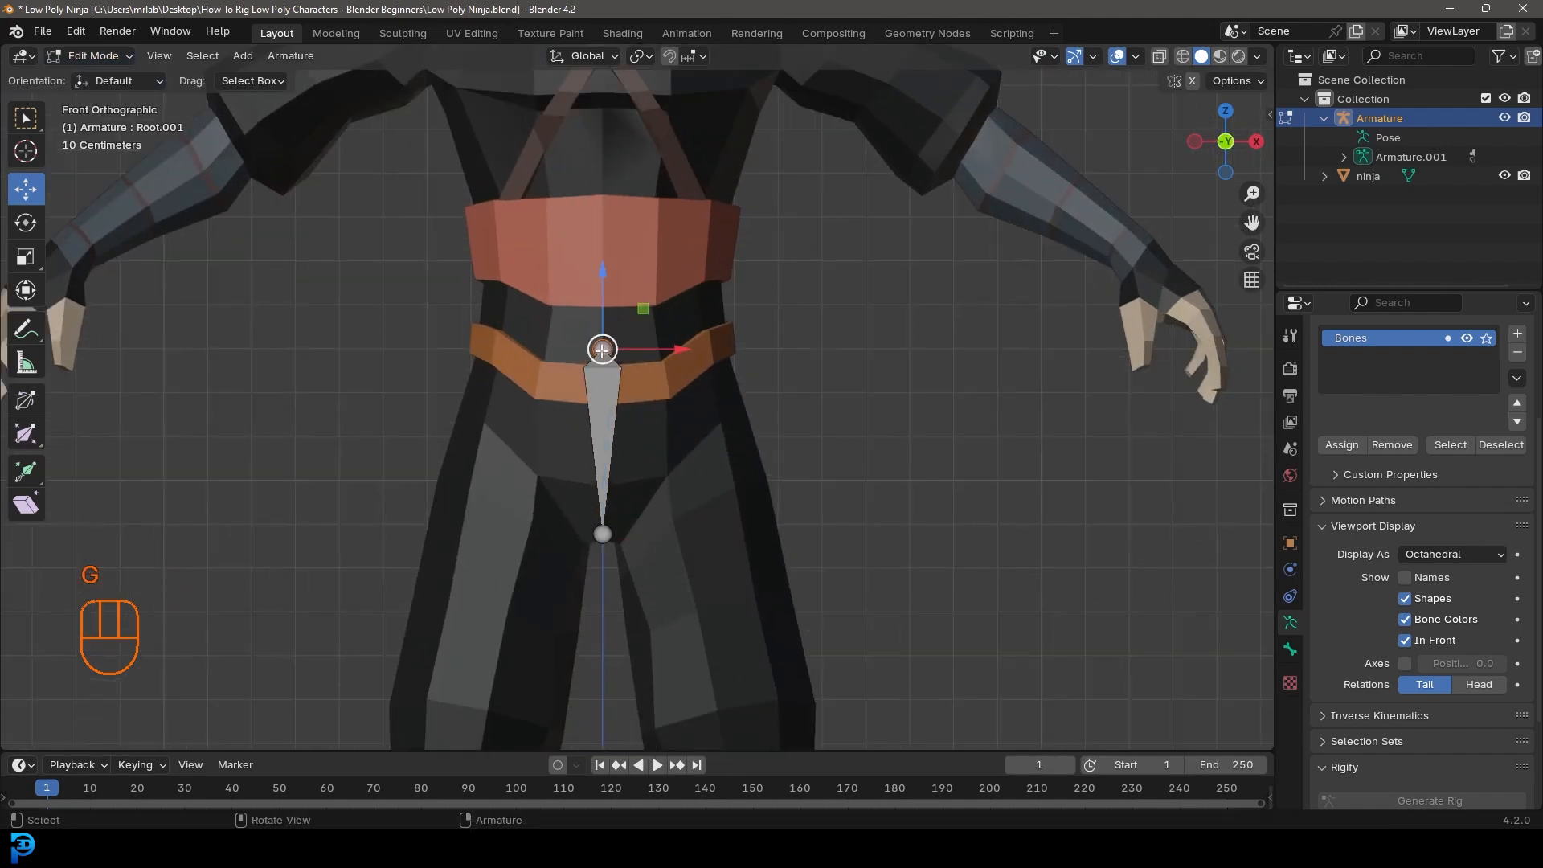
key("KP_3")
middle_click_drag(431, 437, 618, 387, "shift")
key("g")
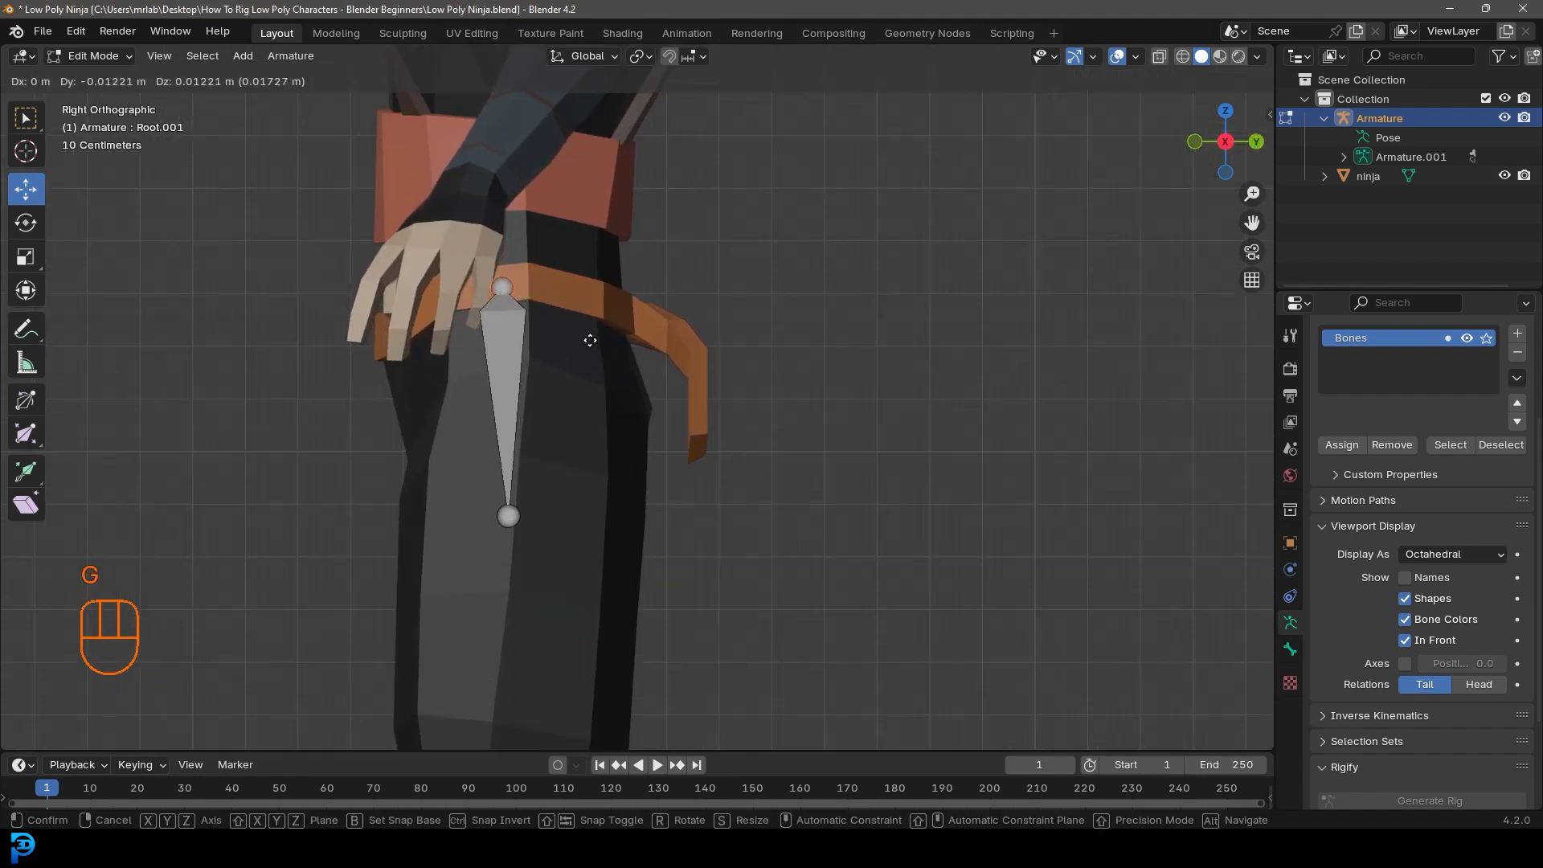
left_click(540, 351)
left_click(511, 514)
key("g")
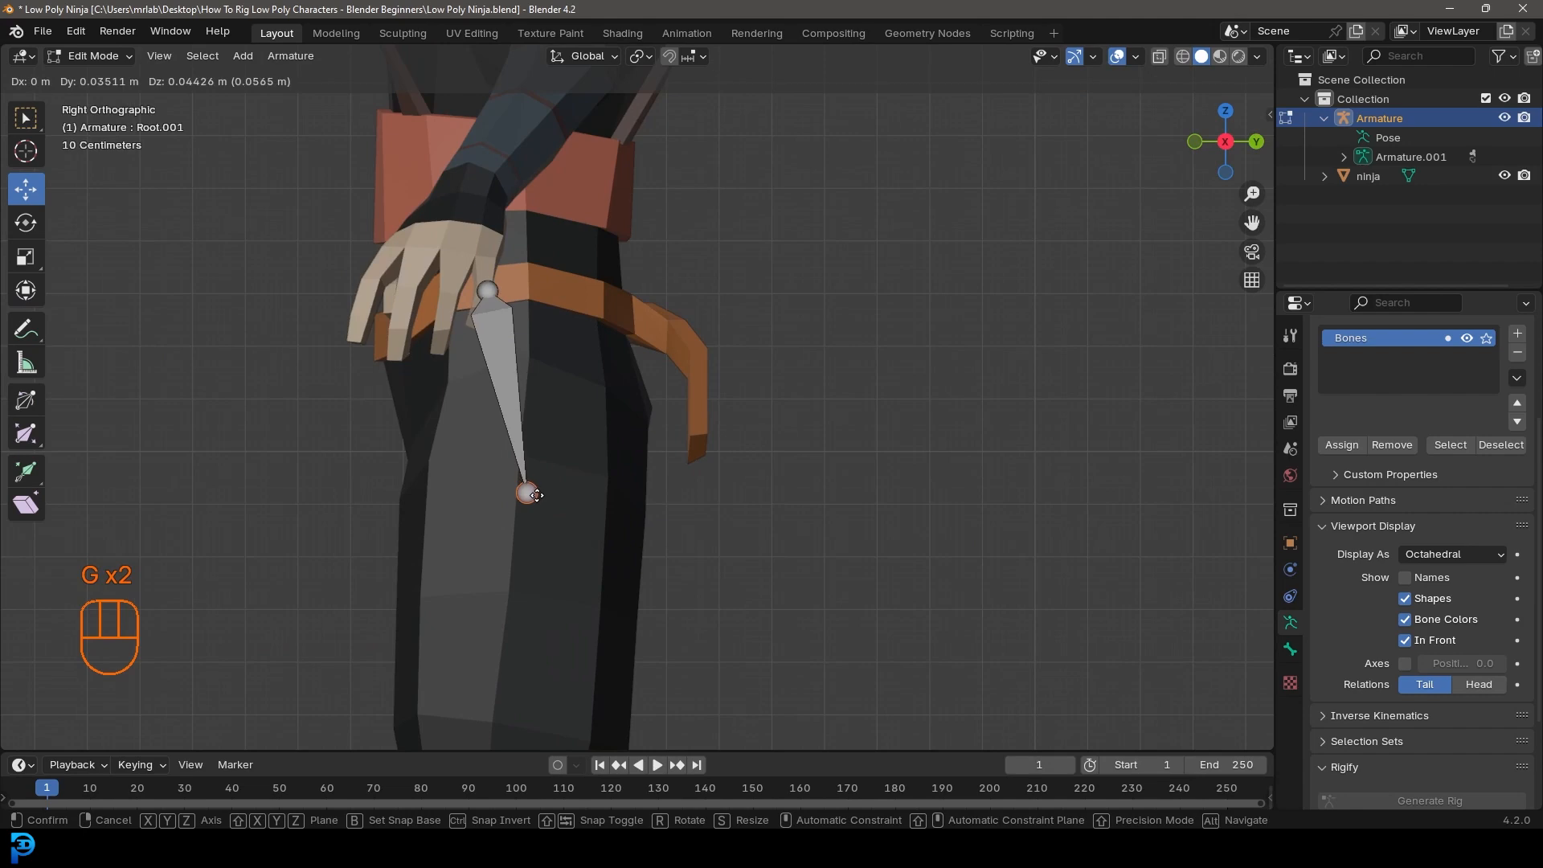
left_click(523, 491)
Step: Rename the duplicated waist bone as Hip in the bone properties
scroll(588, 408, "down", 4)
scroll(589, 408, "down", 2)
middle_click_drag(588, 409, 763, 444)
middle_click_drag(628, 349, 661, 270, "shift")
scroll(661, 270, "up", 2)
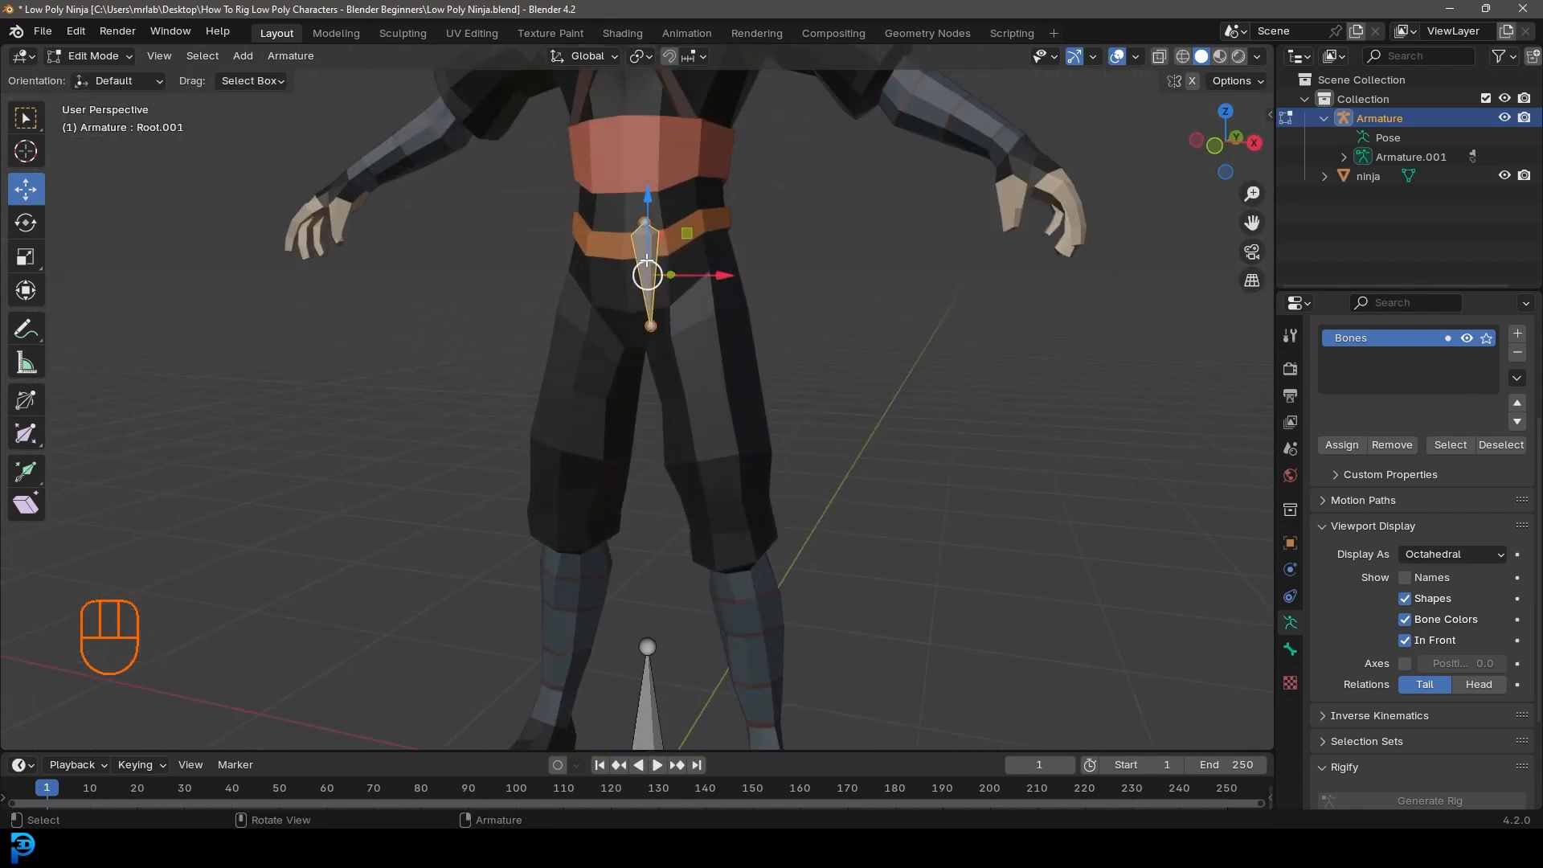
left_click(1290, 649)
left_click(1370, 367)
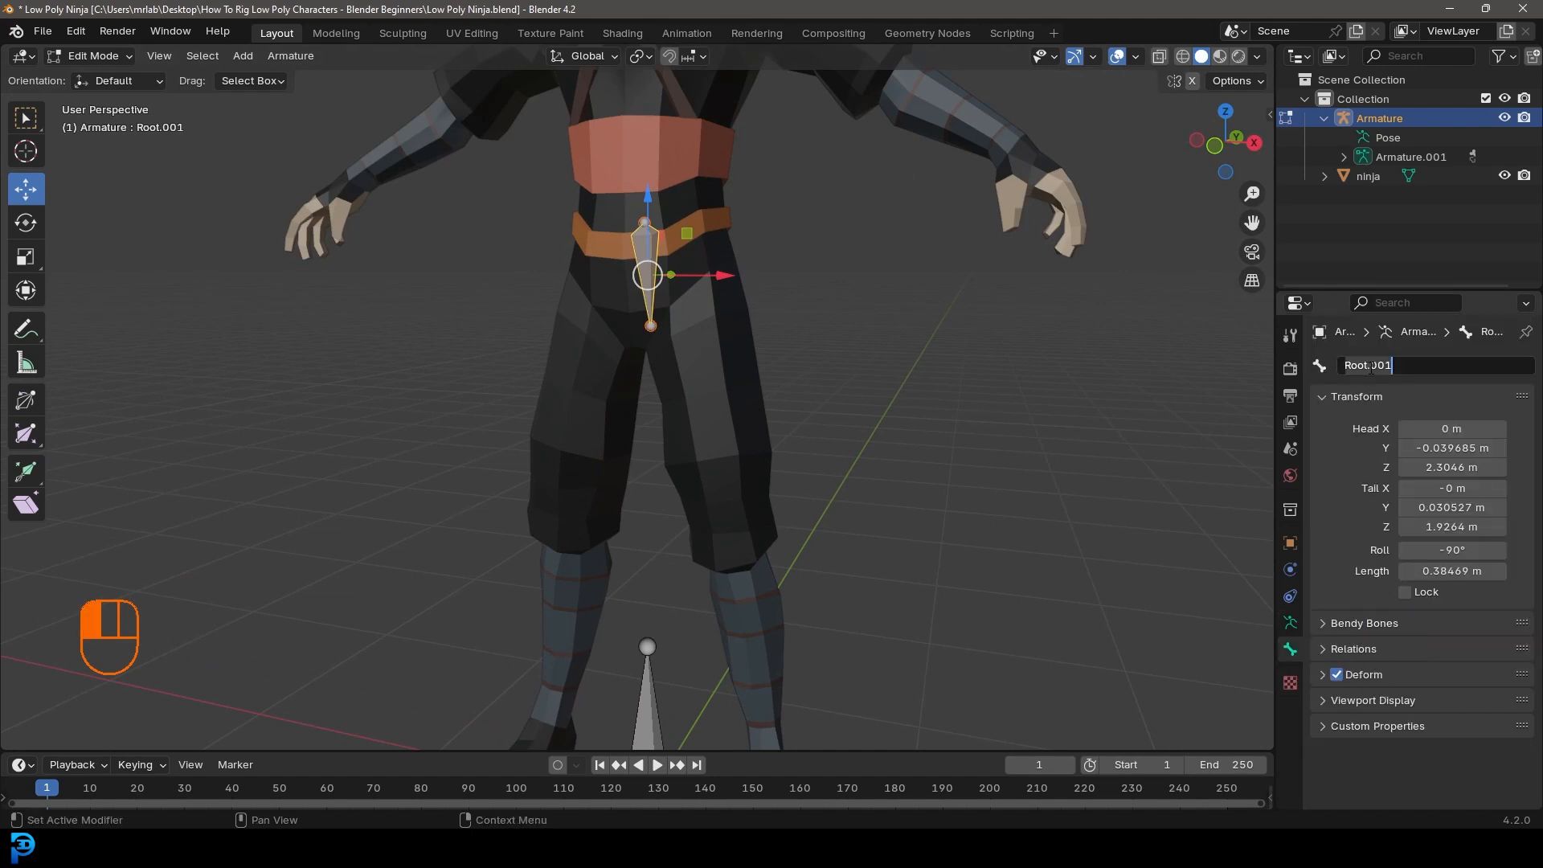
type("Hip")
key("Return")
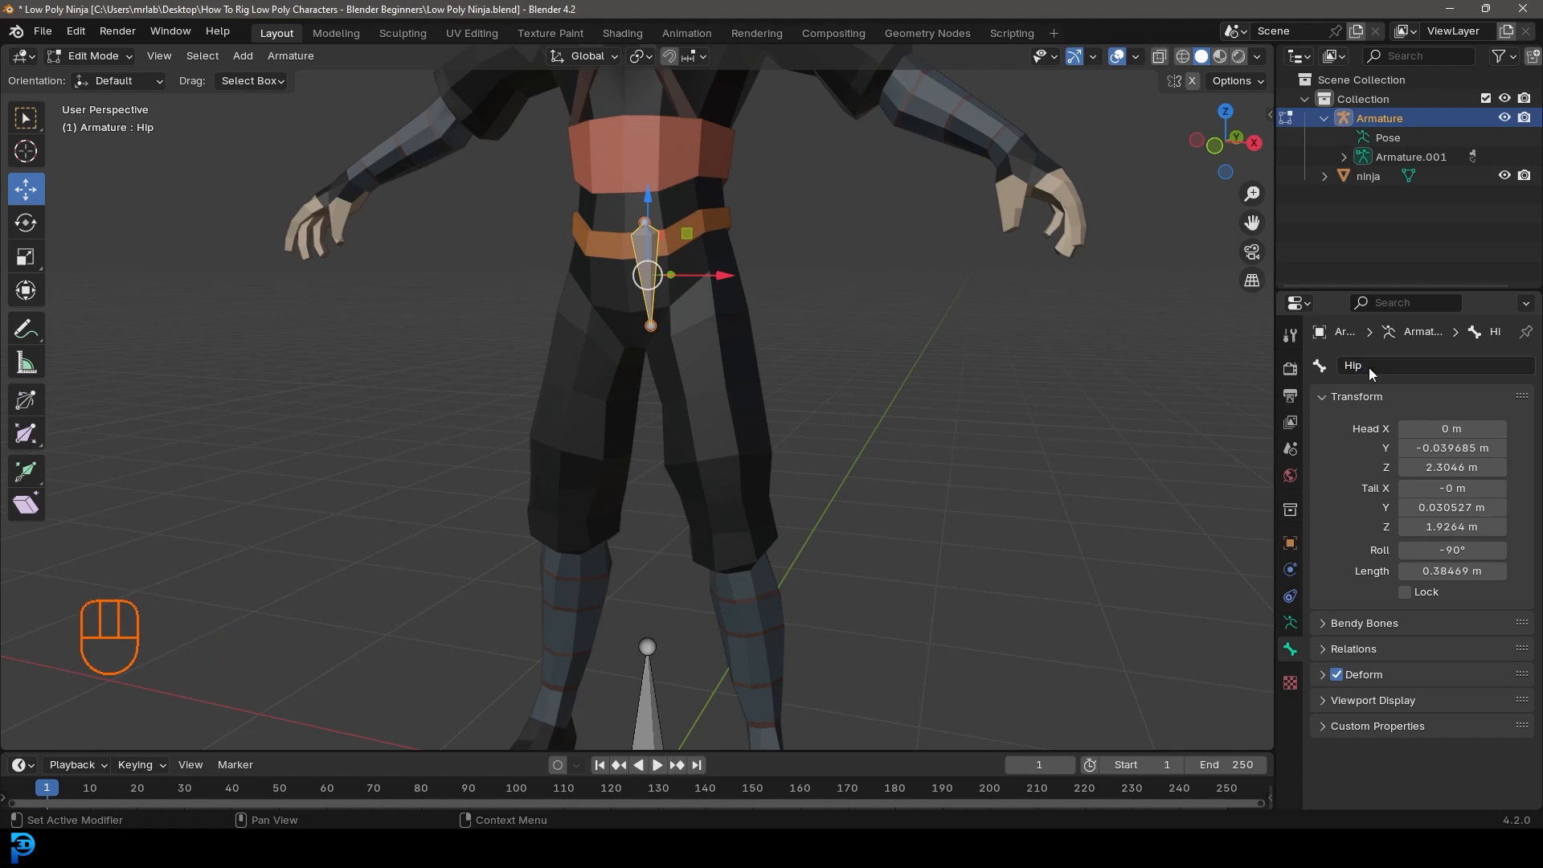
Step: Look at the armature data's name field, and return to the Hip bone's properties
left_click(1290, 627)
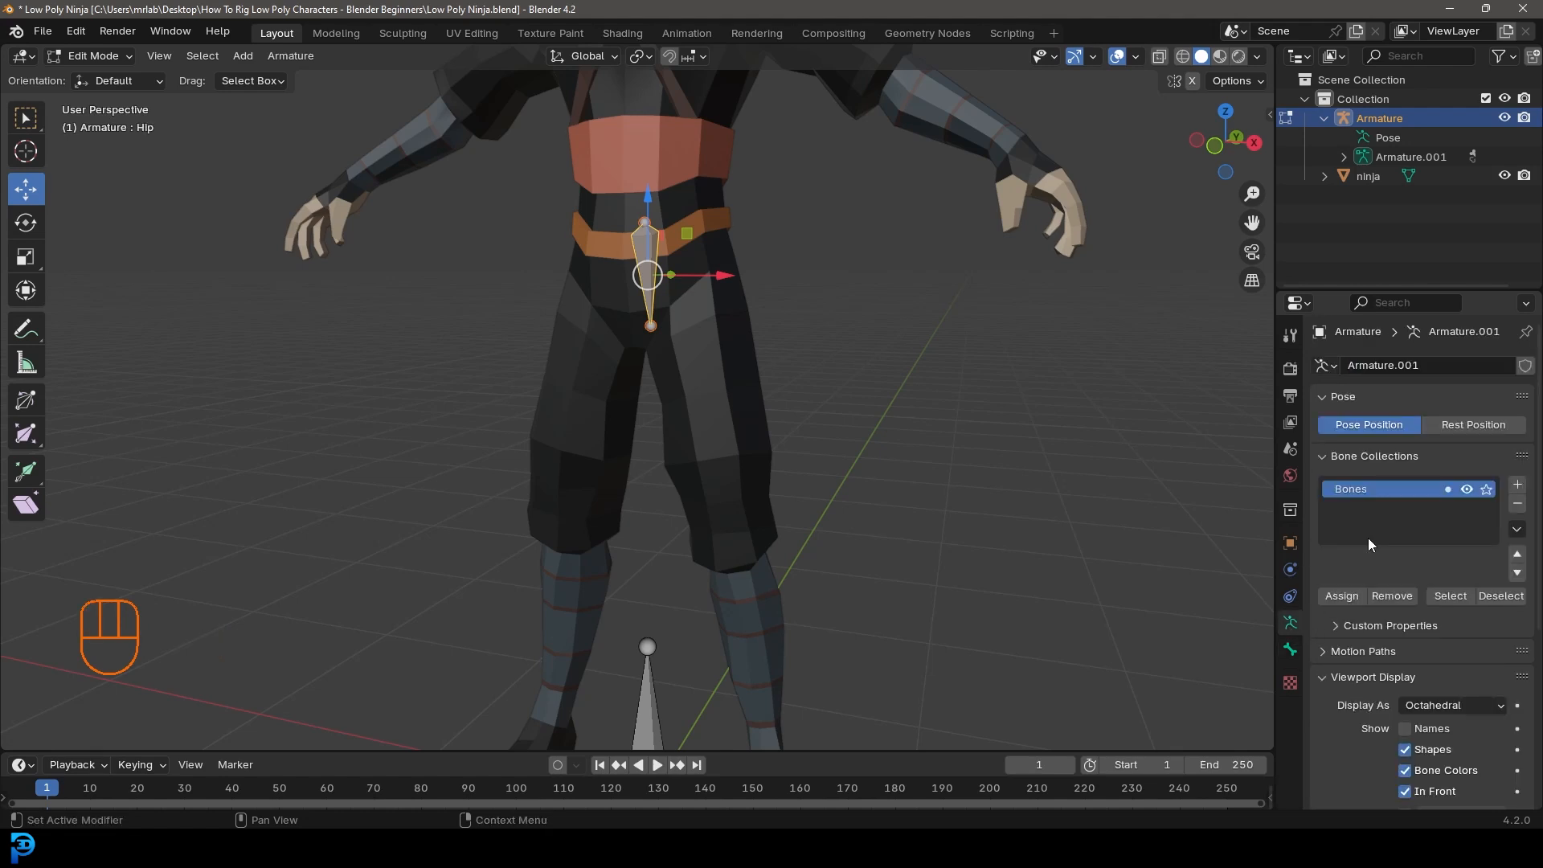
left_click(1403, 363)
left_click(1297, 359)
left_click(1292, 653)
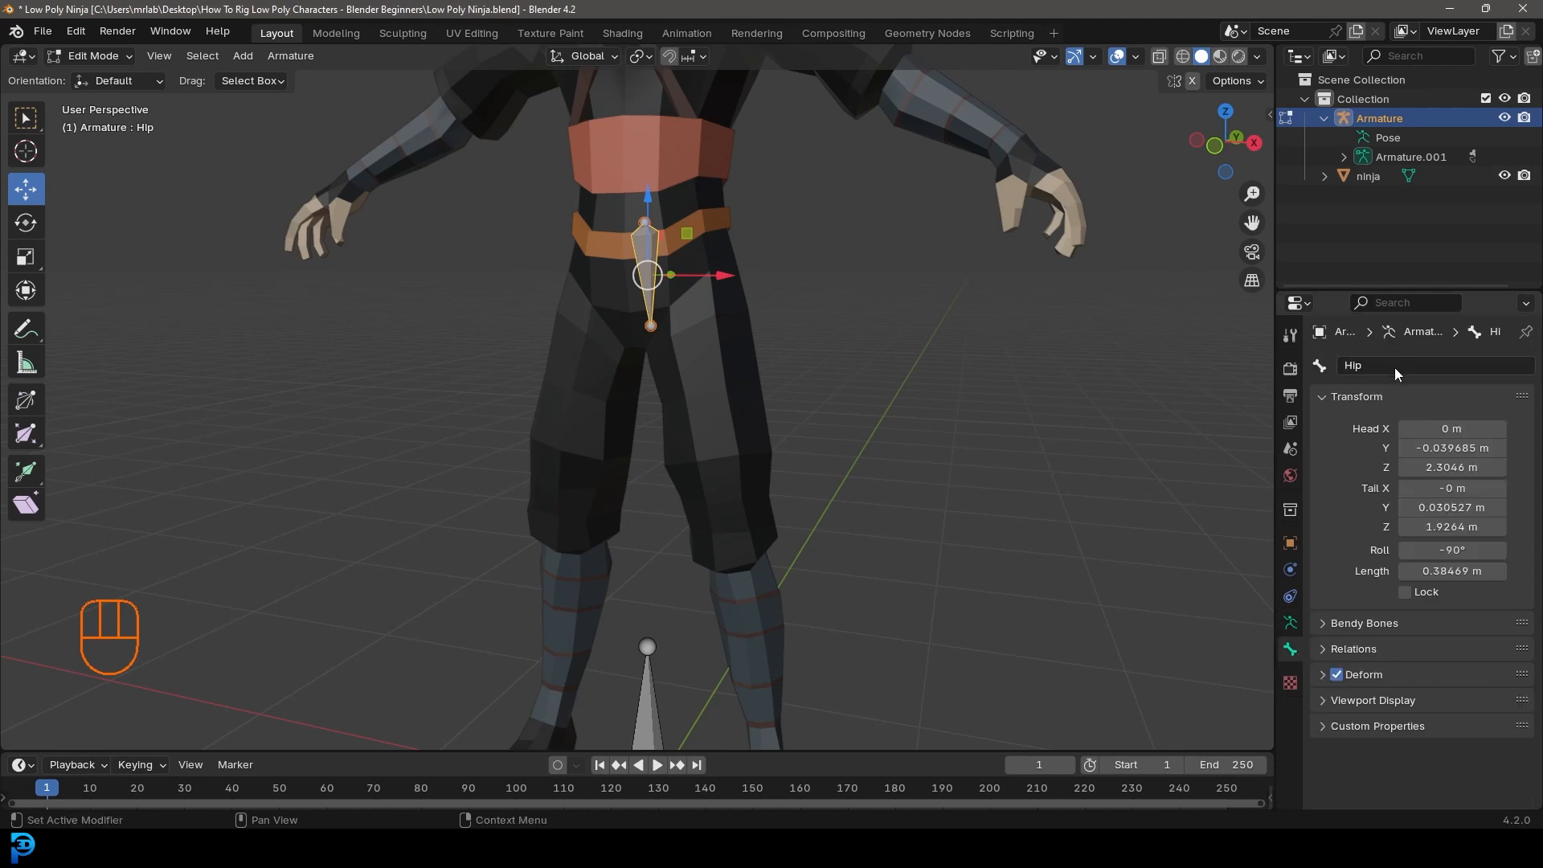
Step: Test moving the Root bone in Pose Mode to check whether the Hip bone follows, and cancel the move
middle_click_drag(692, 349, 667, 372)
scroll(681, 246, "down", 2)
middle_click_drag(716, 515, 729, 397, "shift")
scroll(770, 401, "up", 1)
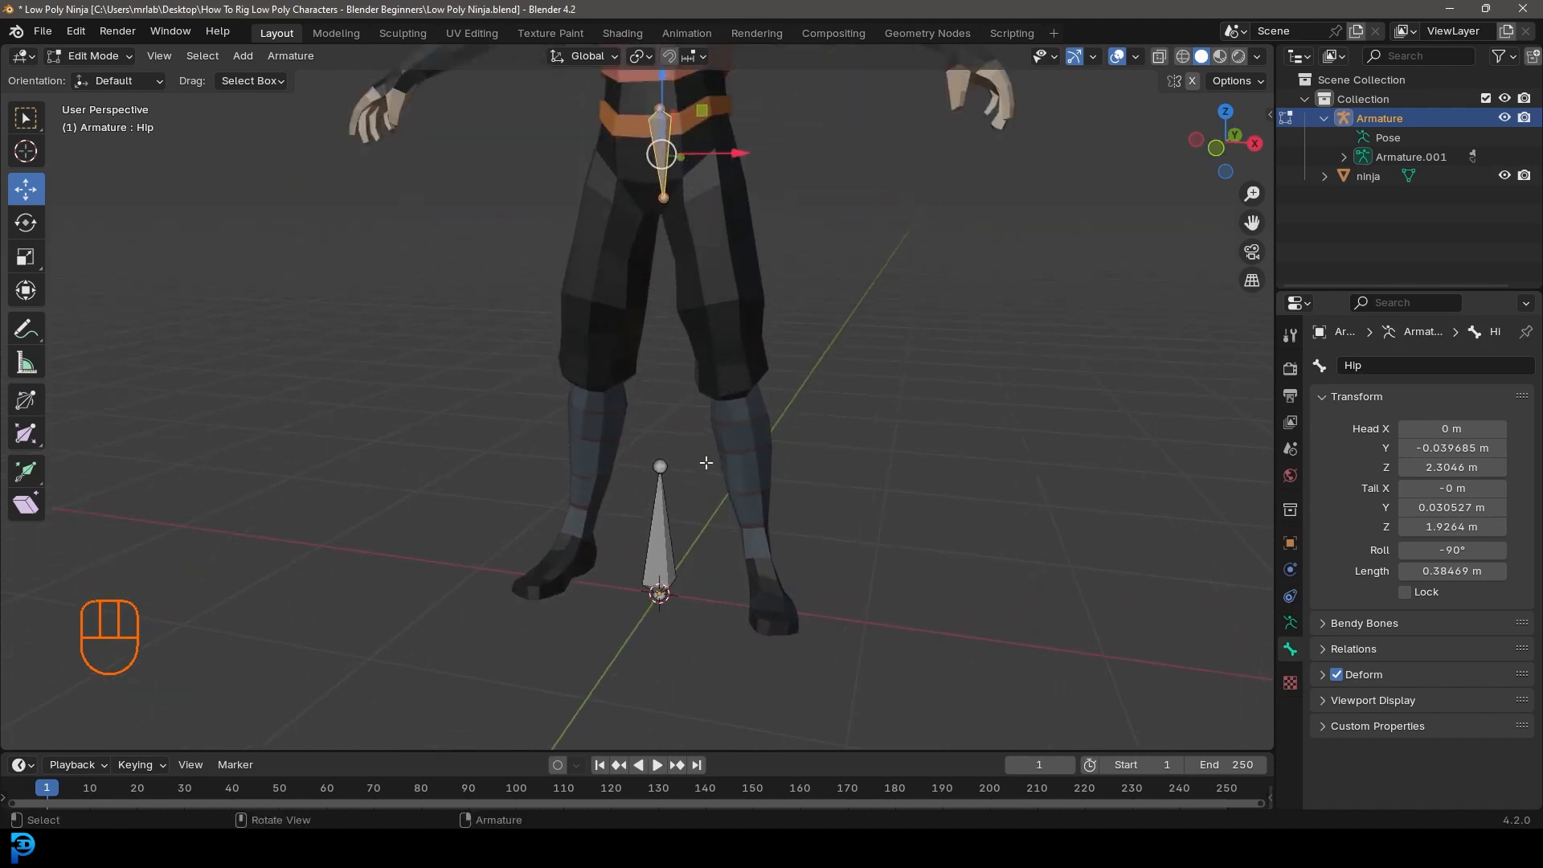
left_click(660, 543)
middle_click_drag(657, 357, 654, 430)
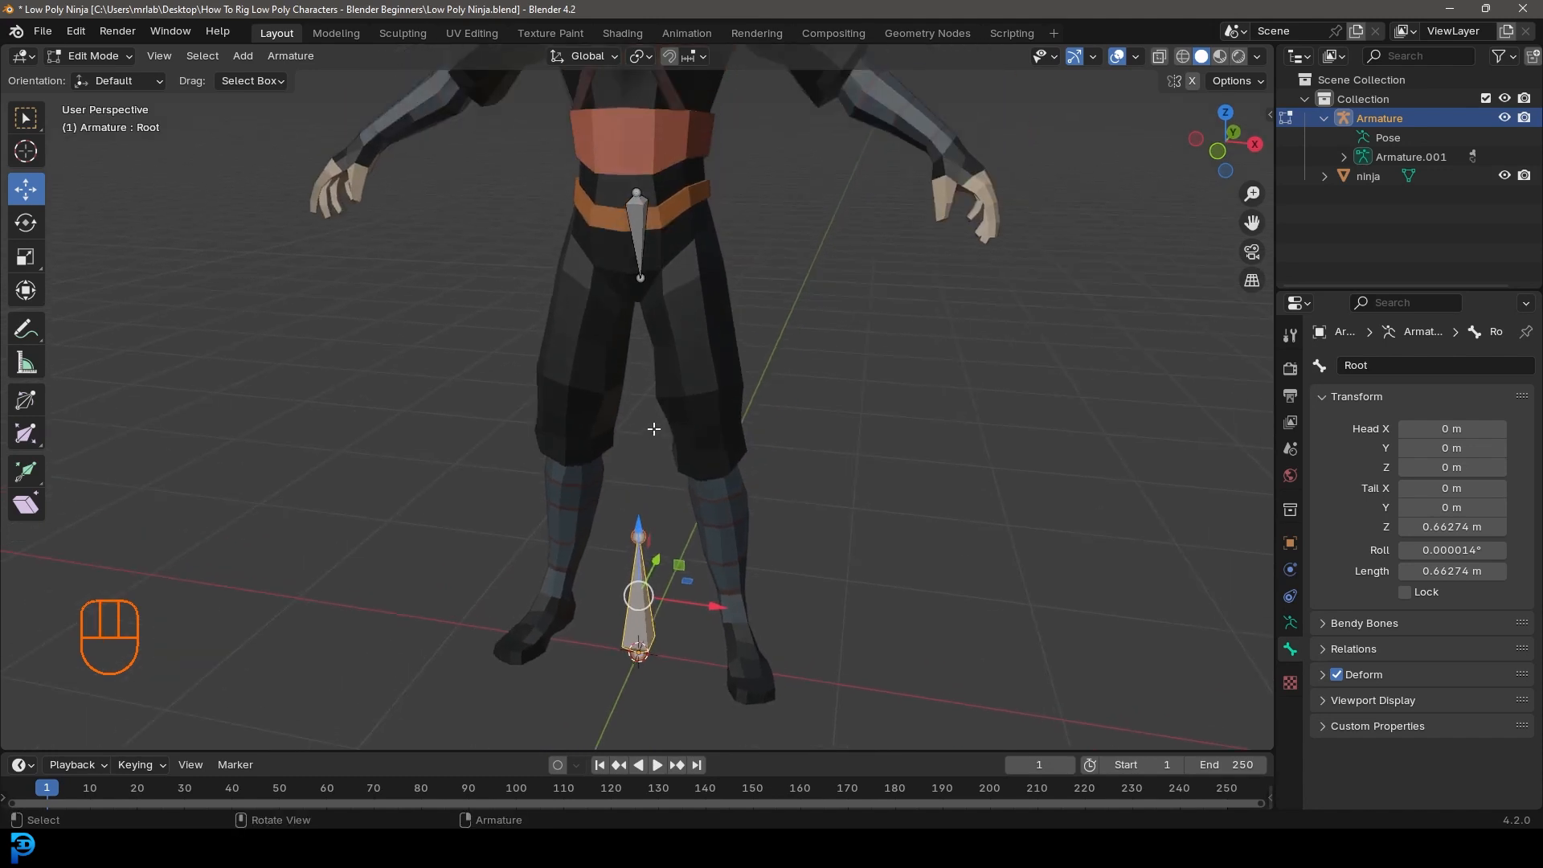
left_click(90, 56)
left_click(96, 121)
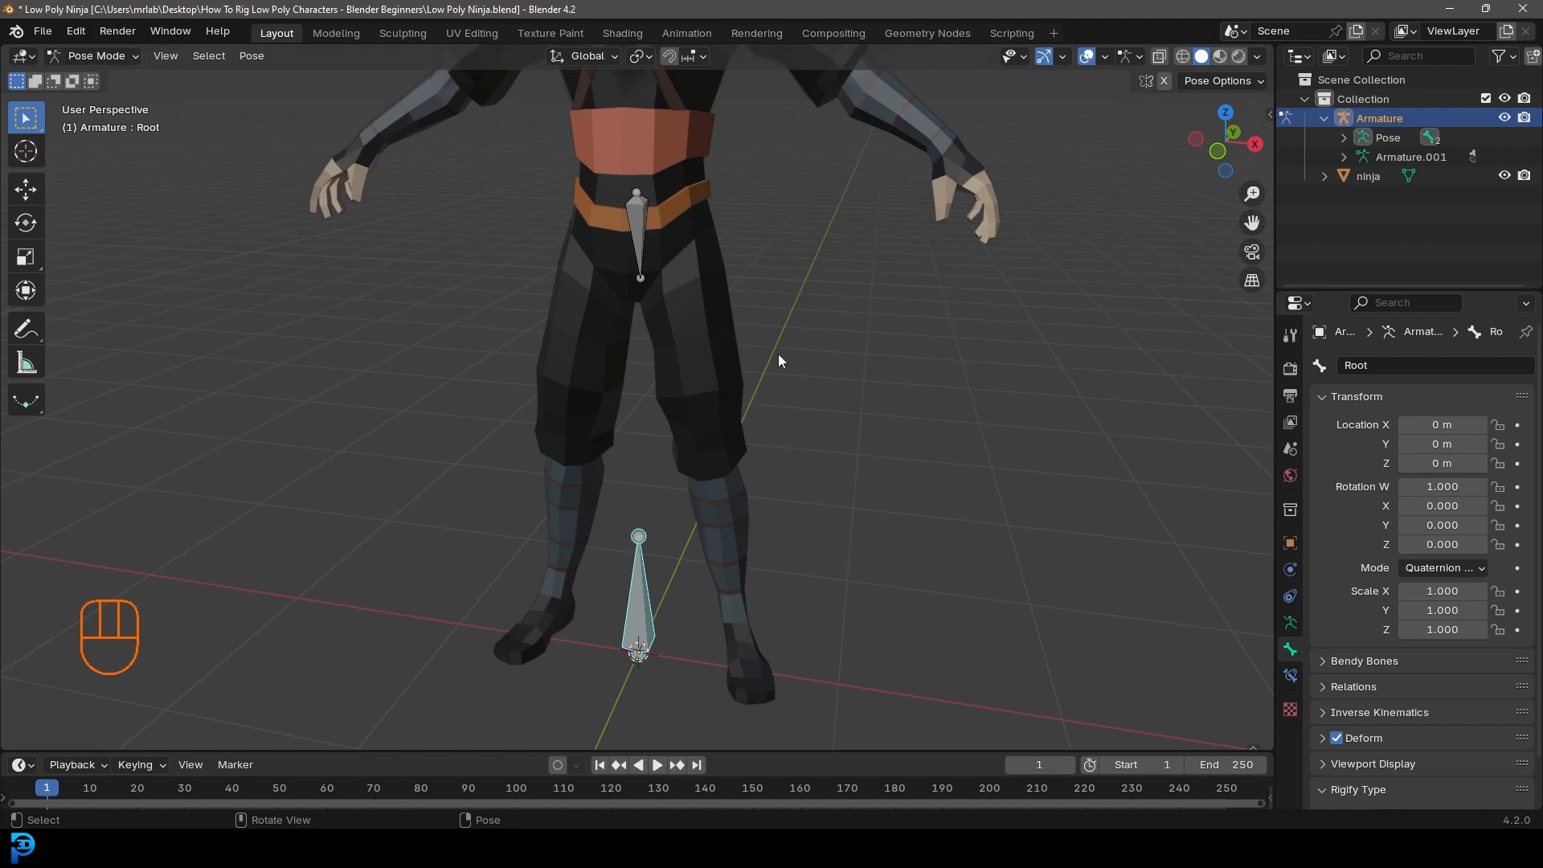
middle_click_drag(606, 448, 608, 437)
left_click(642, 609)
middle_click_drag(642, 612, 690, 633)
key("g")
key("Escape")
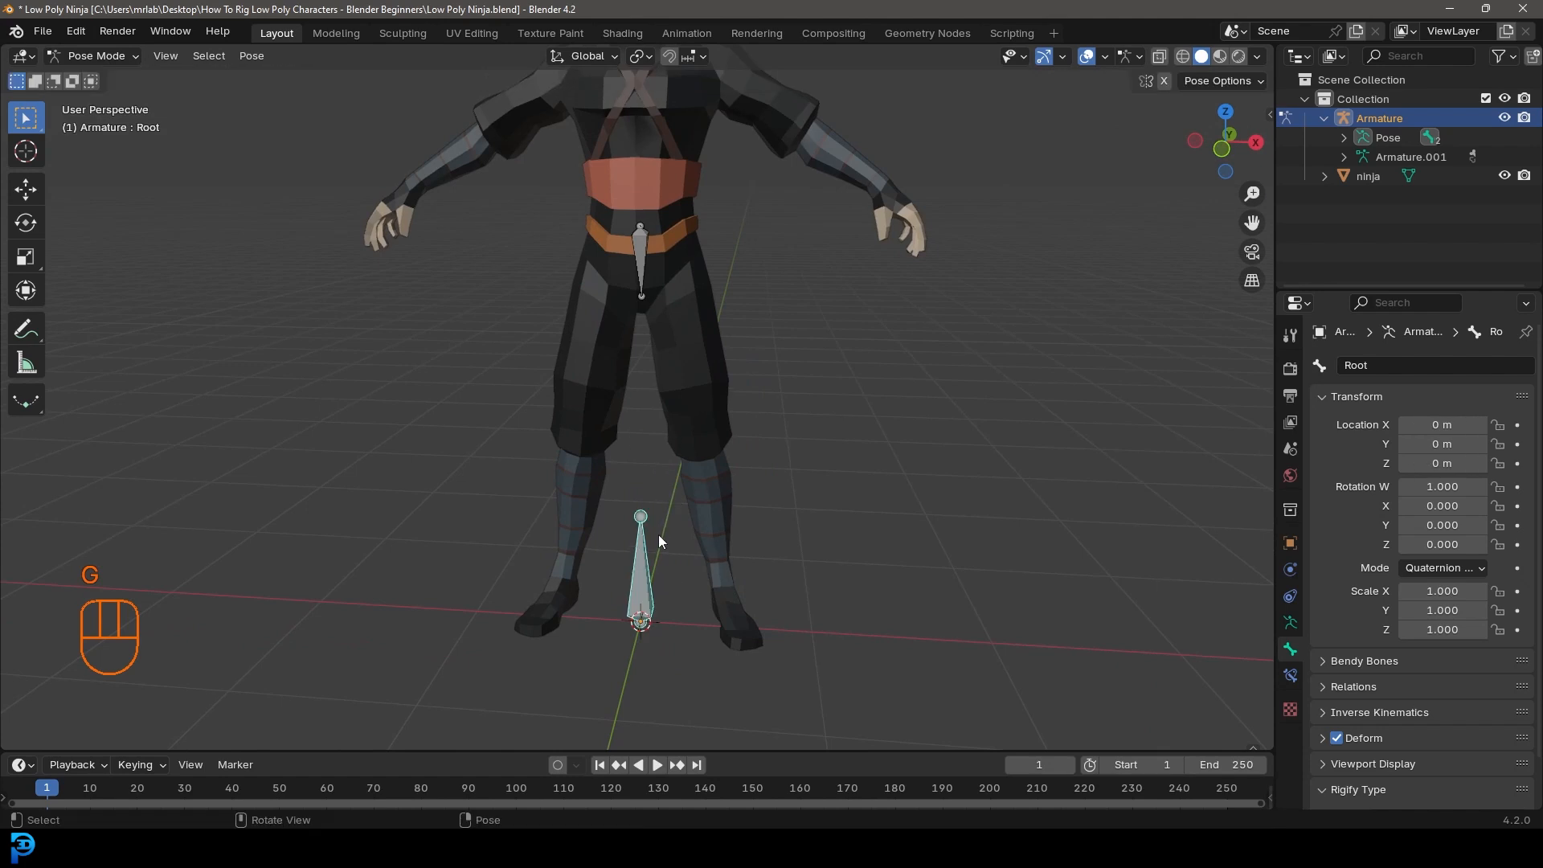
Step: Return to Edit Mode and parent the Hip bone to the Root bone with Keep Offset
left_click(646, 249)
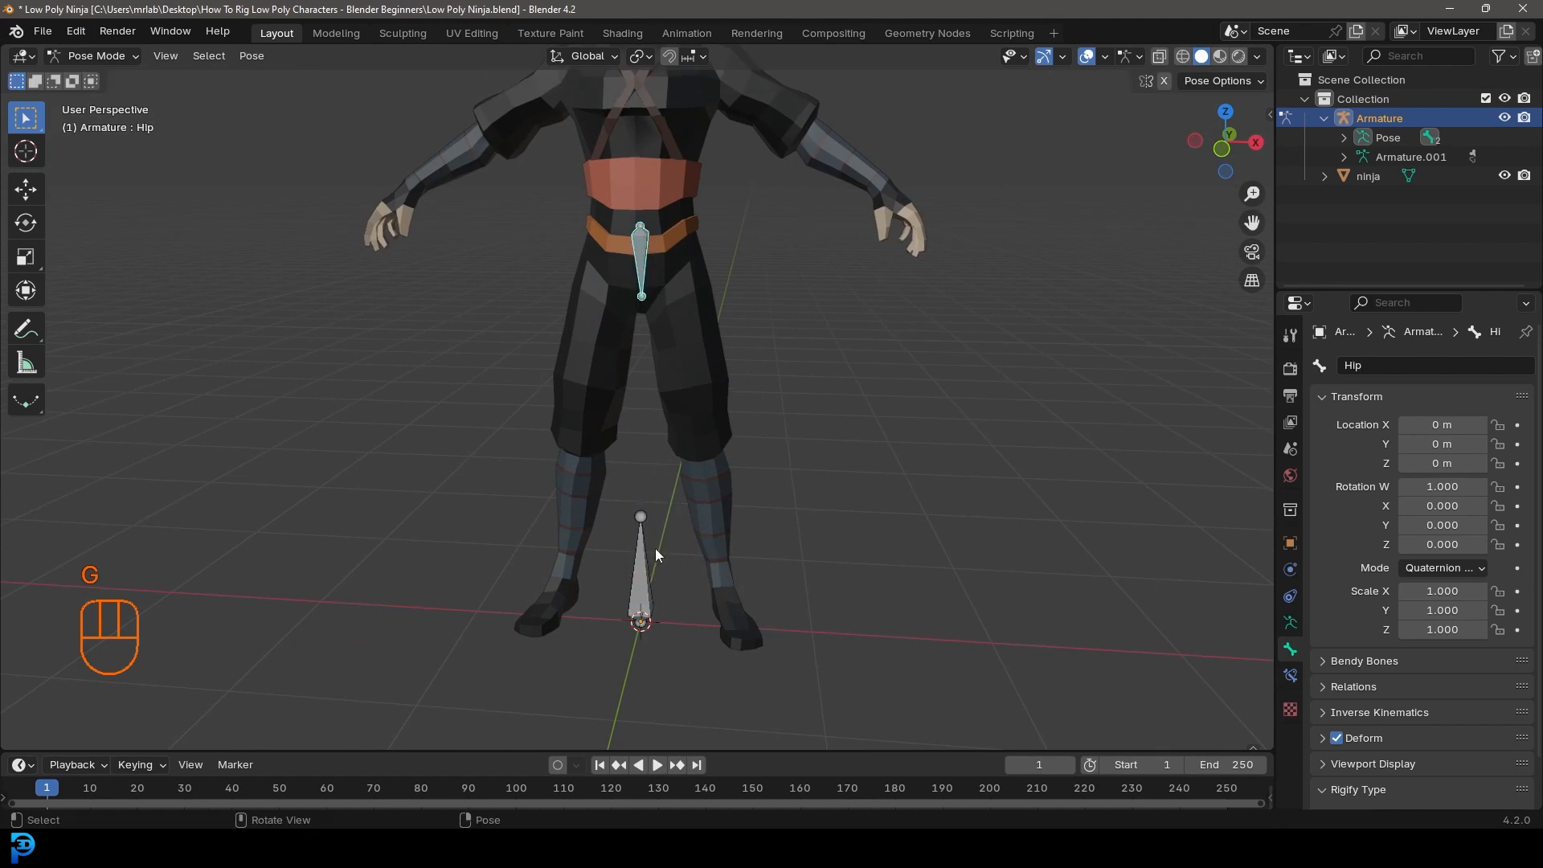
left_click(90, 55)
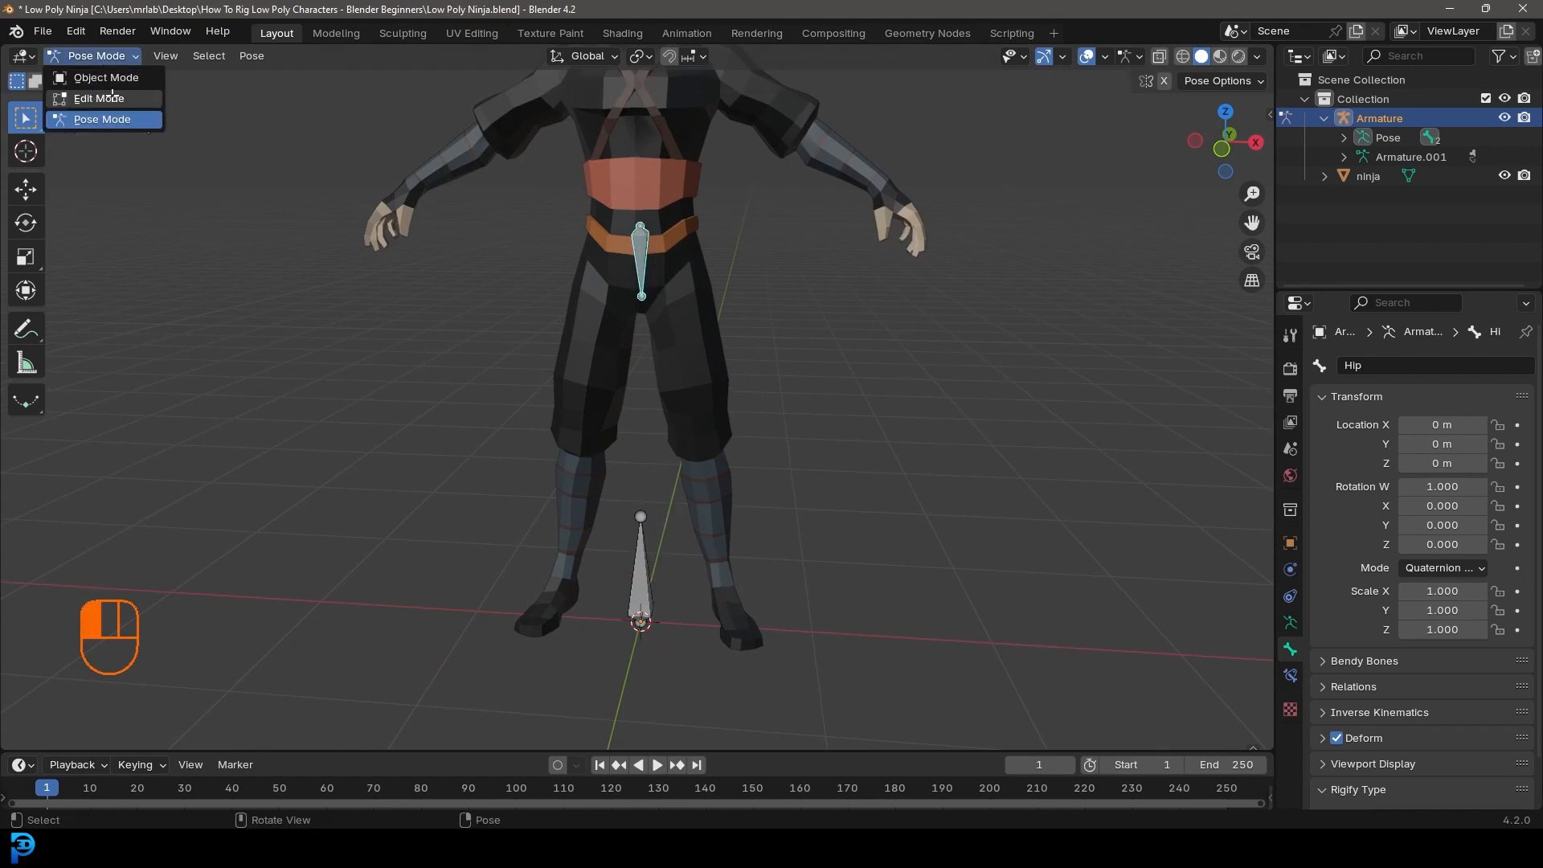
left_click(114, 101)
middle_click_drag(553, 363, 534, 375)
key("alt+a")
left_click(639, 268)
scroll(626, 302, "up", 2)
key("g")
right_click(680, 299)
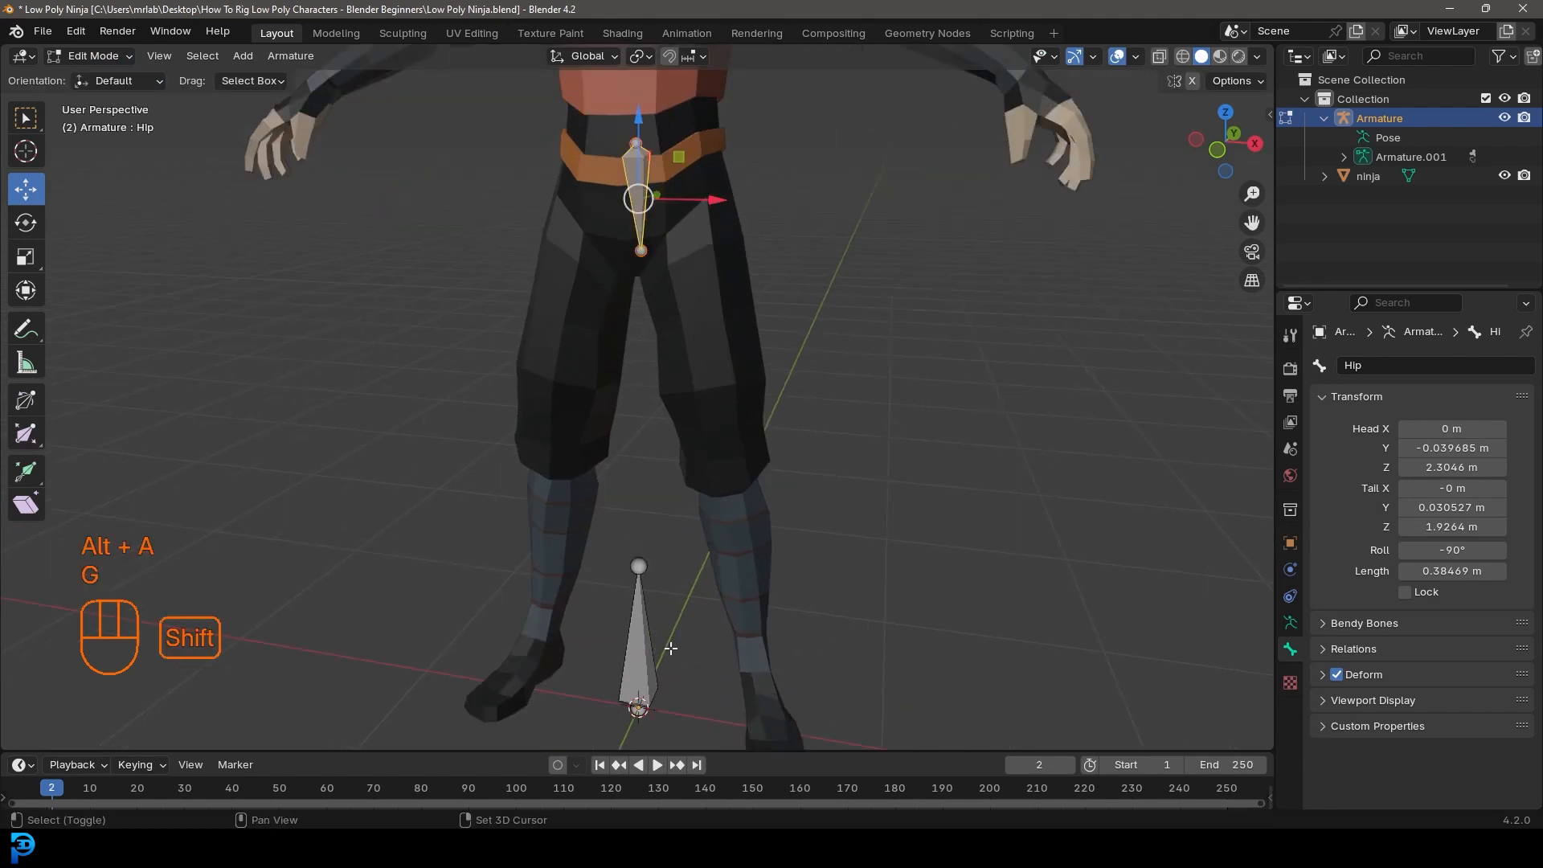
left_click(639, 647, "shift")
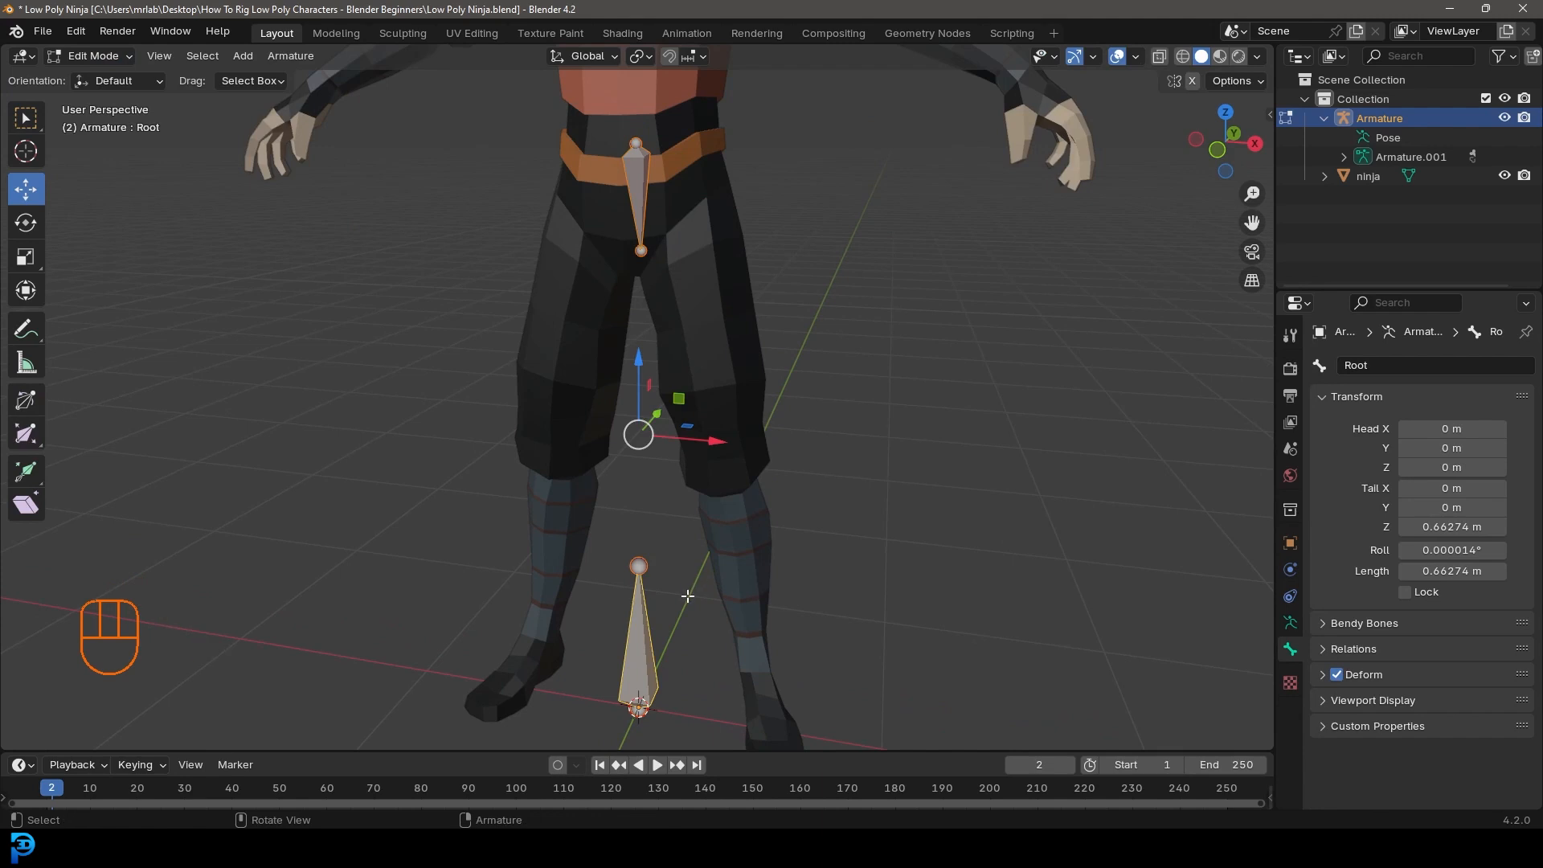
key("ctrl+p")
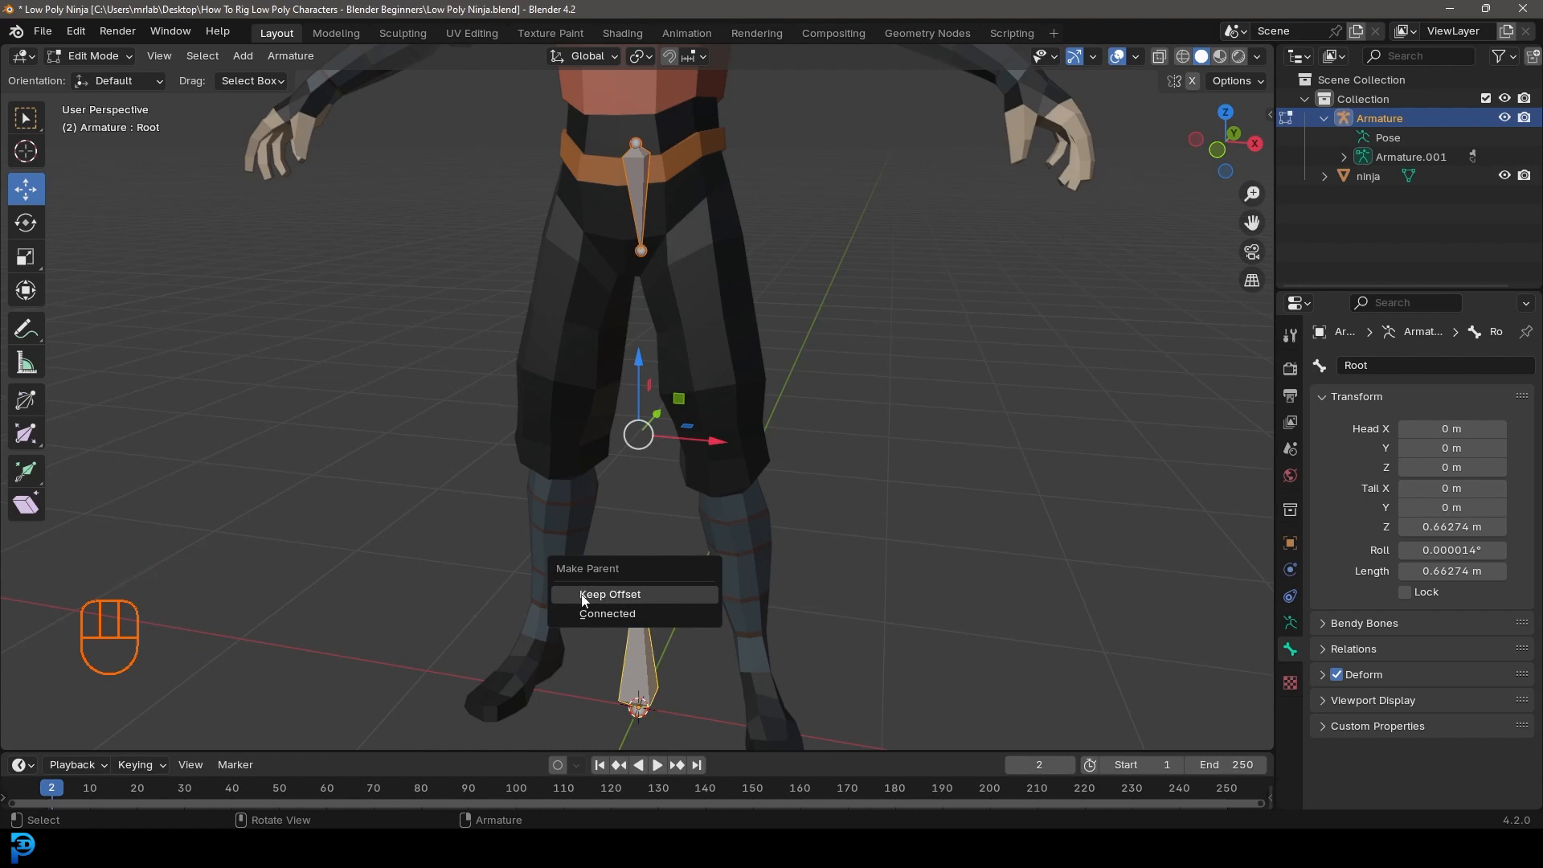
left_click(651, 597)
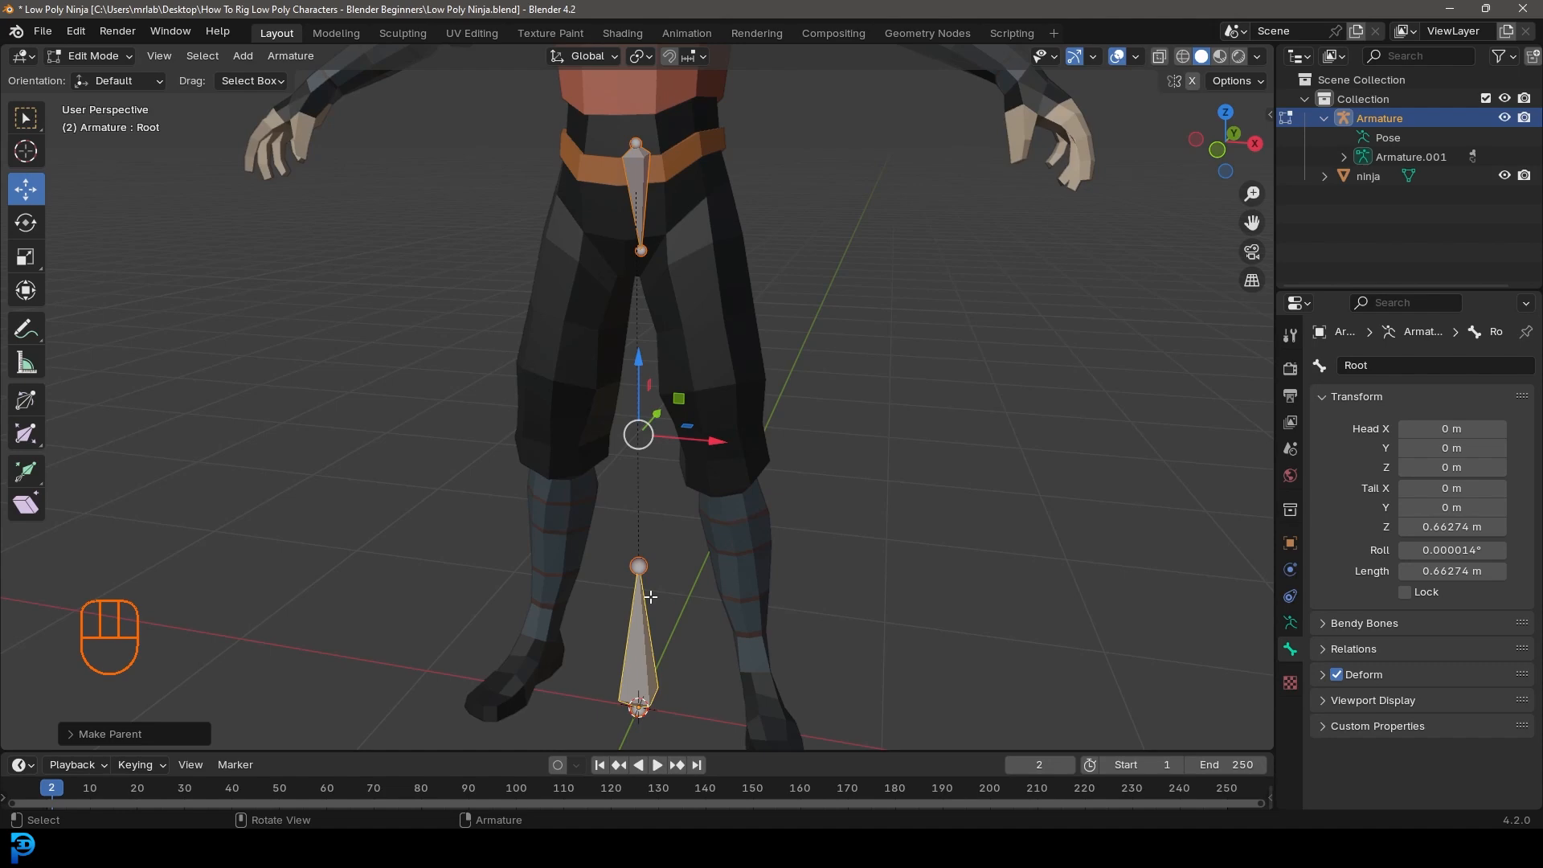
Step: Test the parenting in Pose Mode by moving the Root bone and the Hip bone separately, cancelling each move
scroll(708, 433, "down", 4)
scroll(709, 432, "up", 3)
left_click(100, 56)
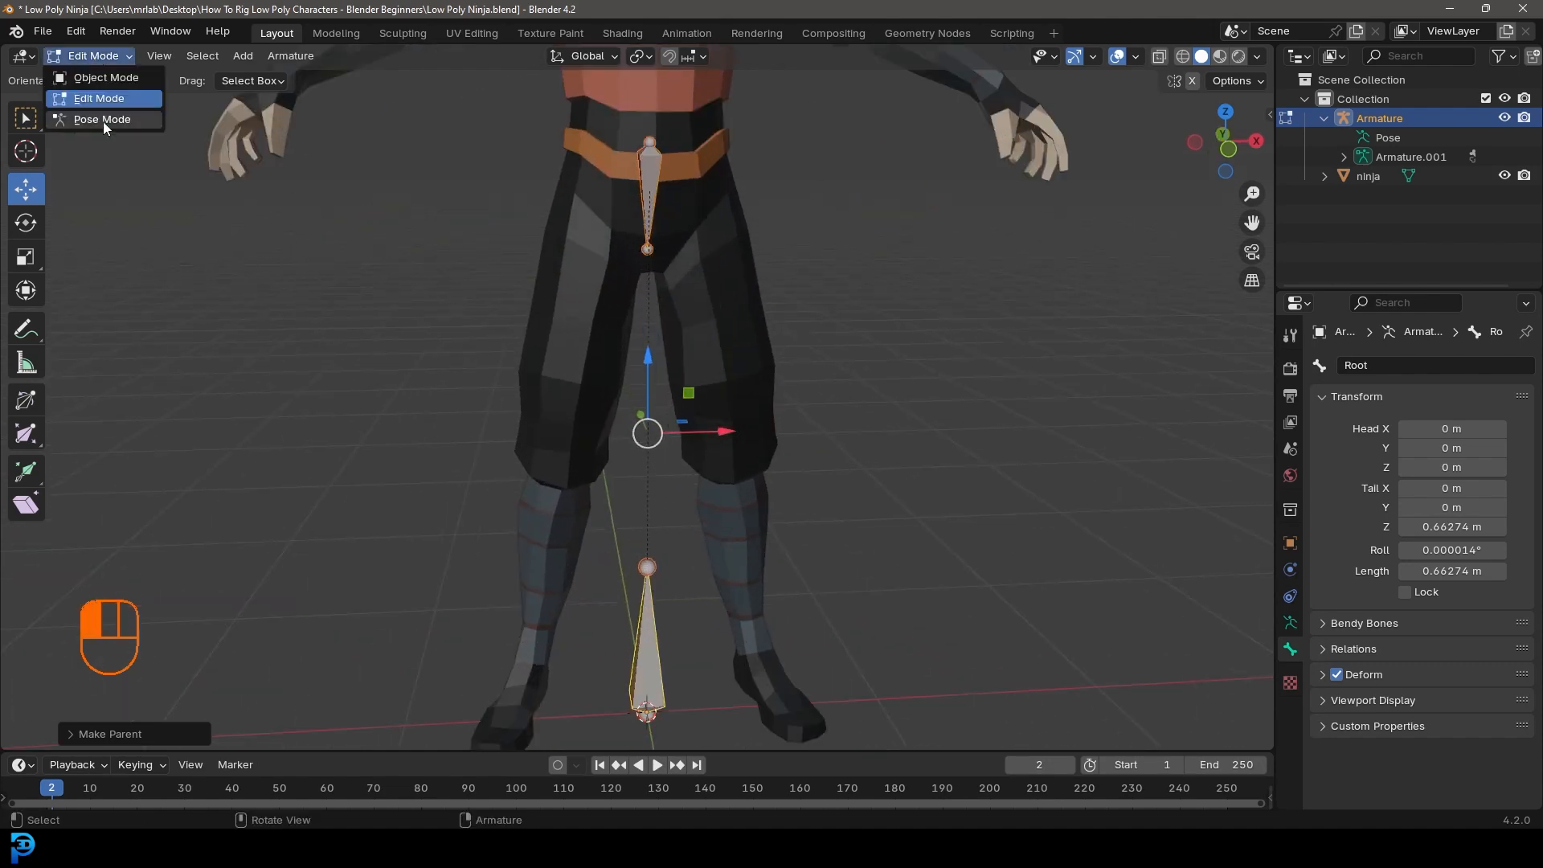
left_click(103, 122)
middle_click_drag(452, 210, 725, 506, "shift")
scroll(725, 507, "down", 3)
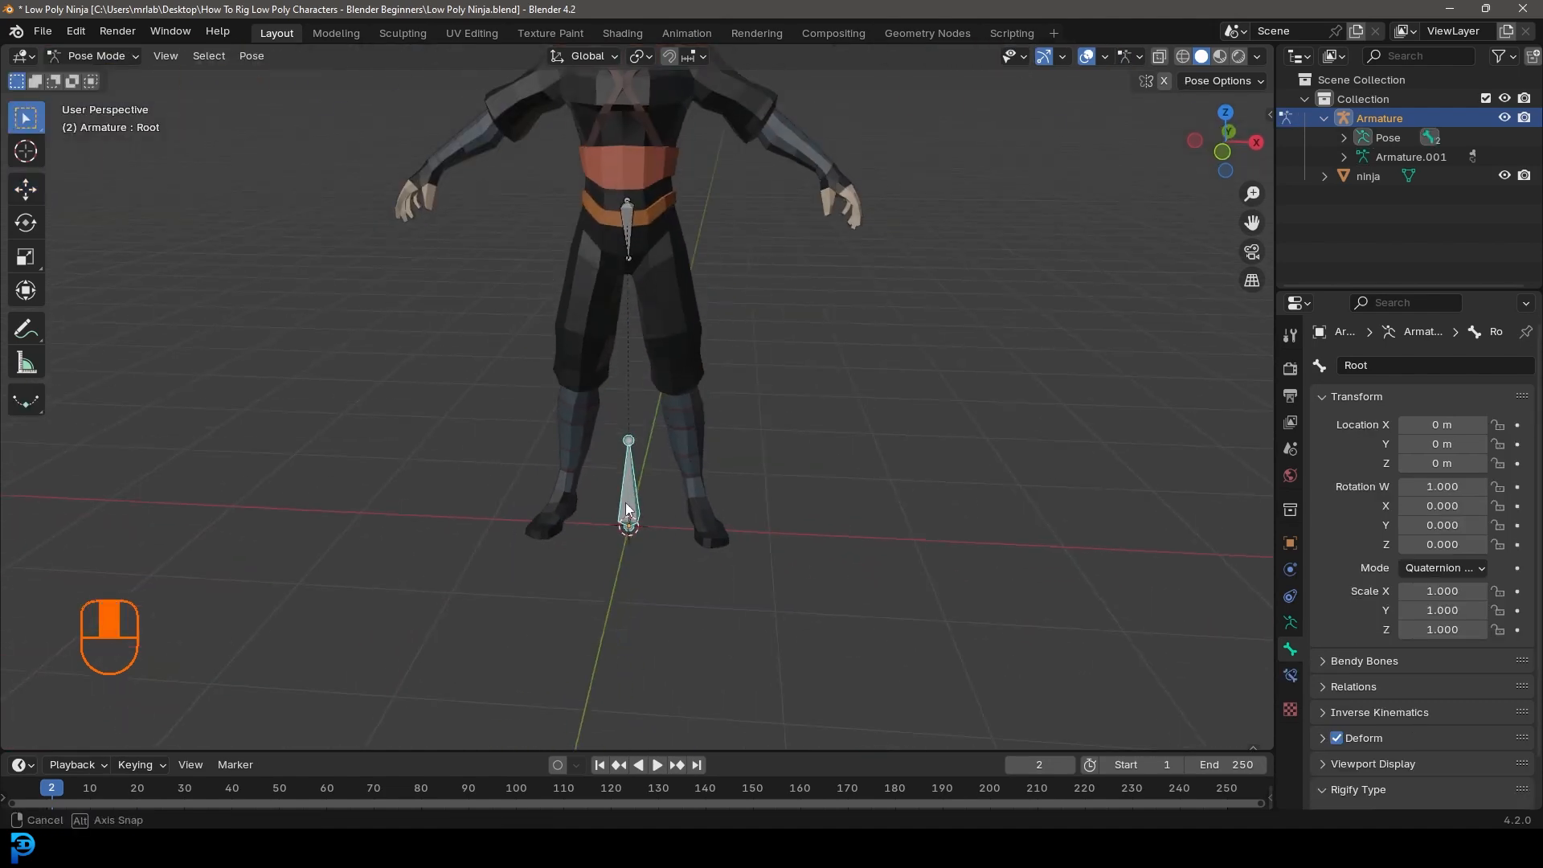
middle_click_drag(724, 563, 737, 576, "shift")
key("g")
right_click(635, 221)
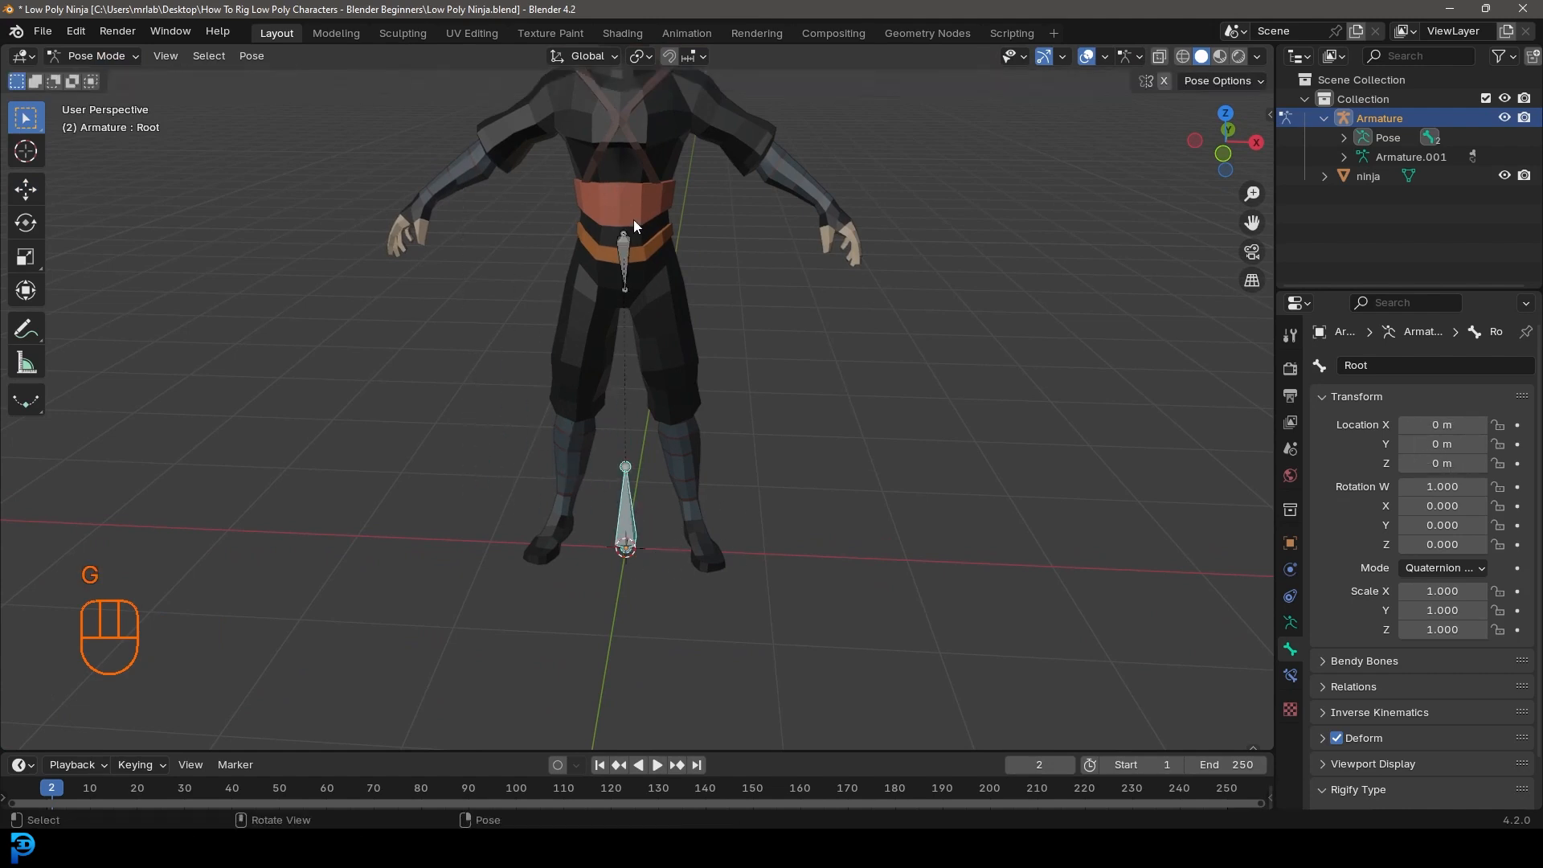
left_click(621, 248)
key("g")
right_click(733, 267)
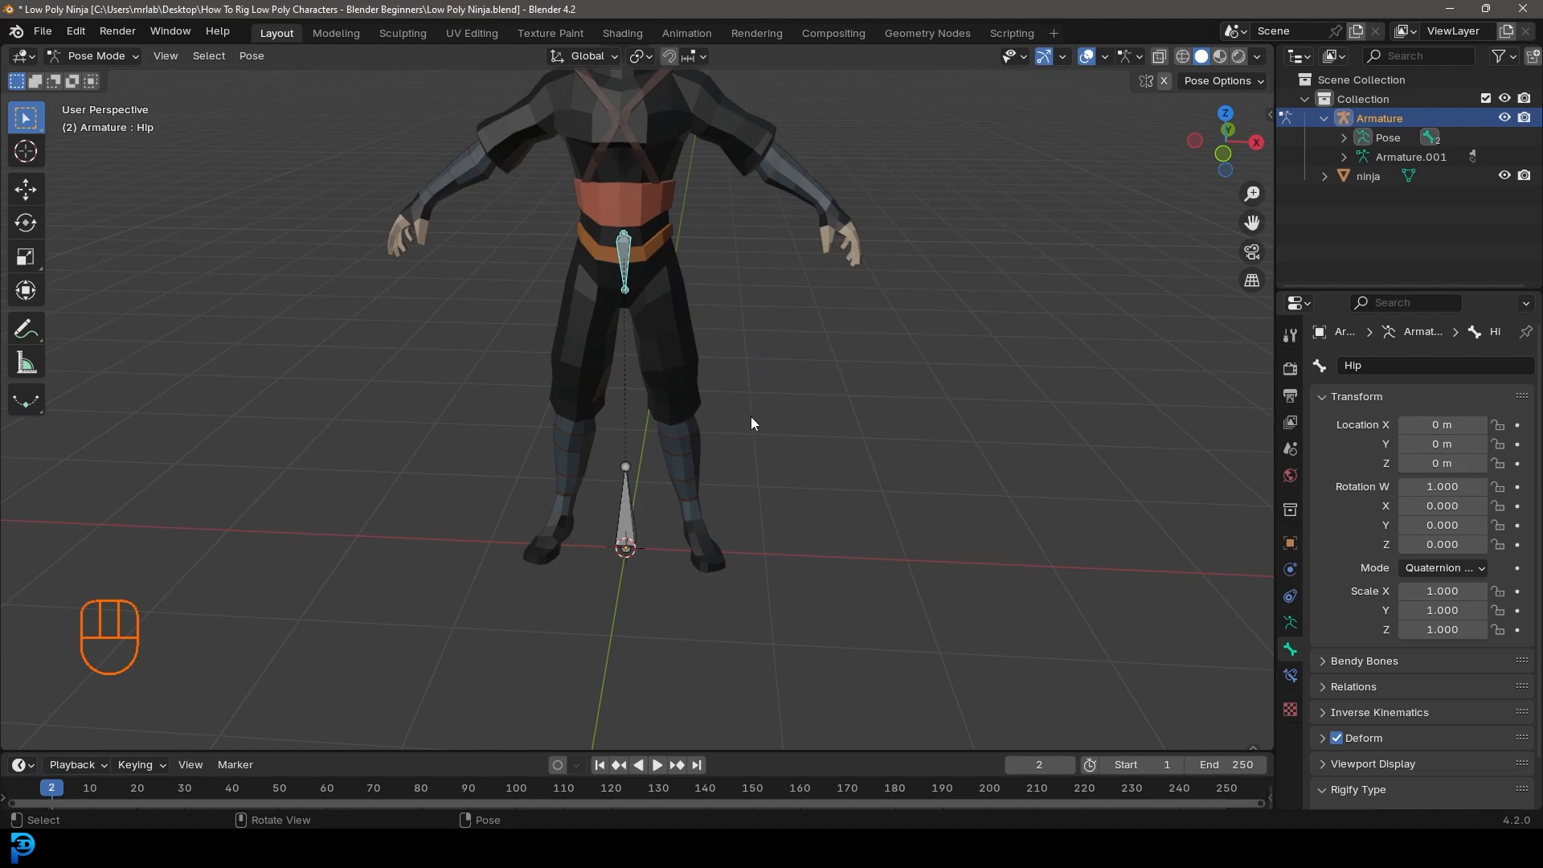
Step: Return to Edit Mode in the front view and examine the Hip bone's placement against the waist and torso
middle_click_drag(789, 427, 725, 407)
left_click(59, 56)
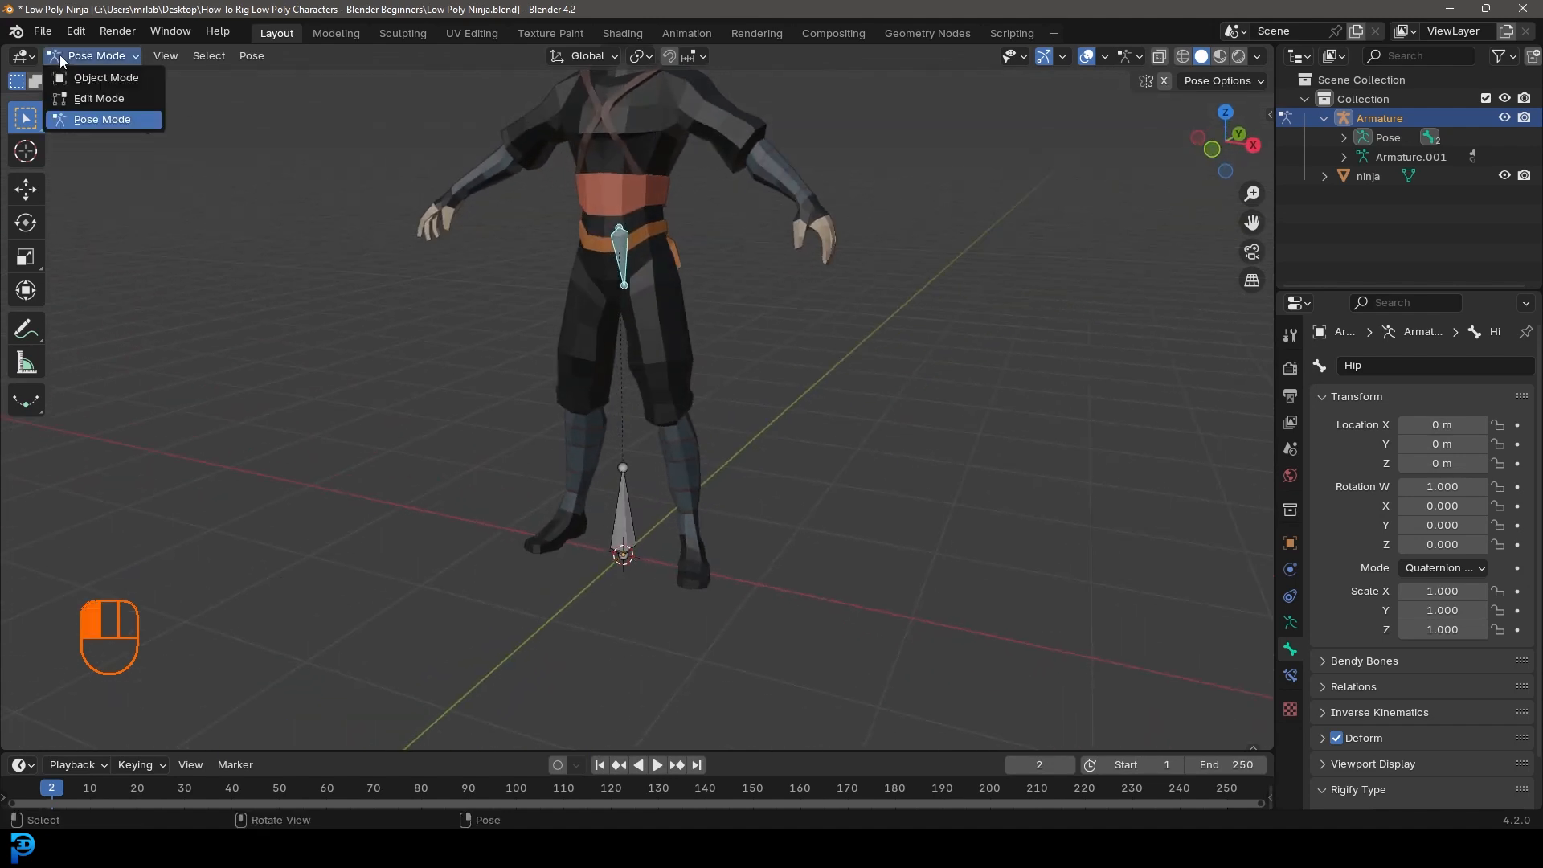
left_click(95, 98)
key("KP_1")
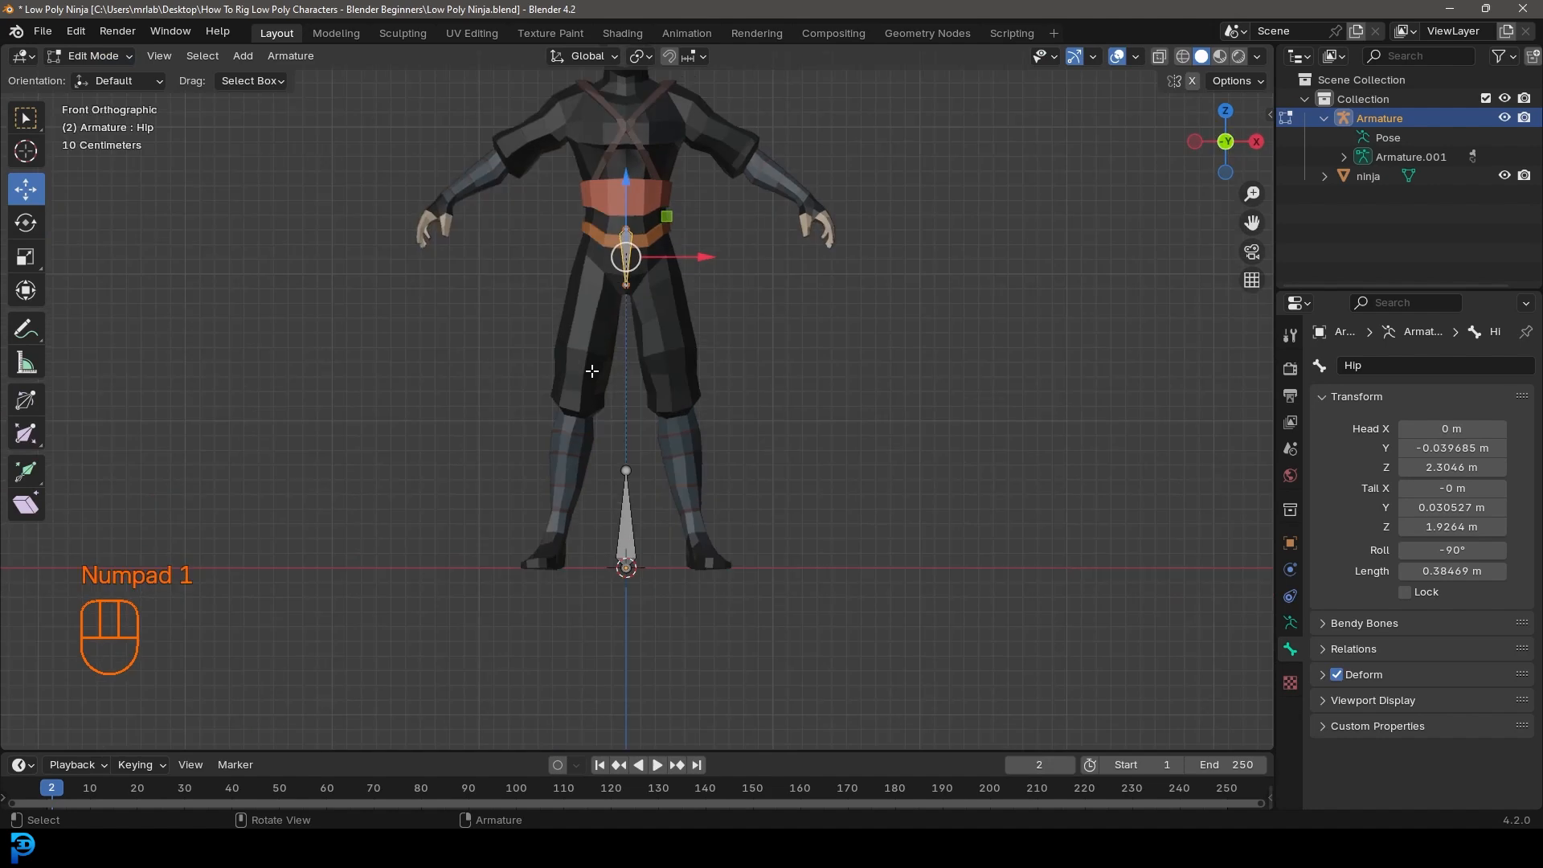
scroll(720, 334, "up", 4)
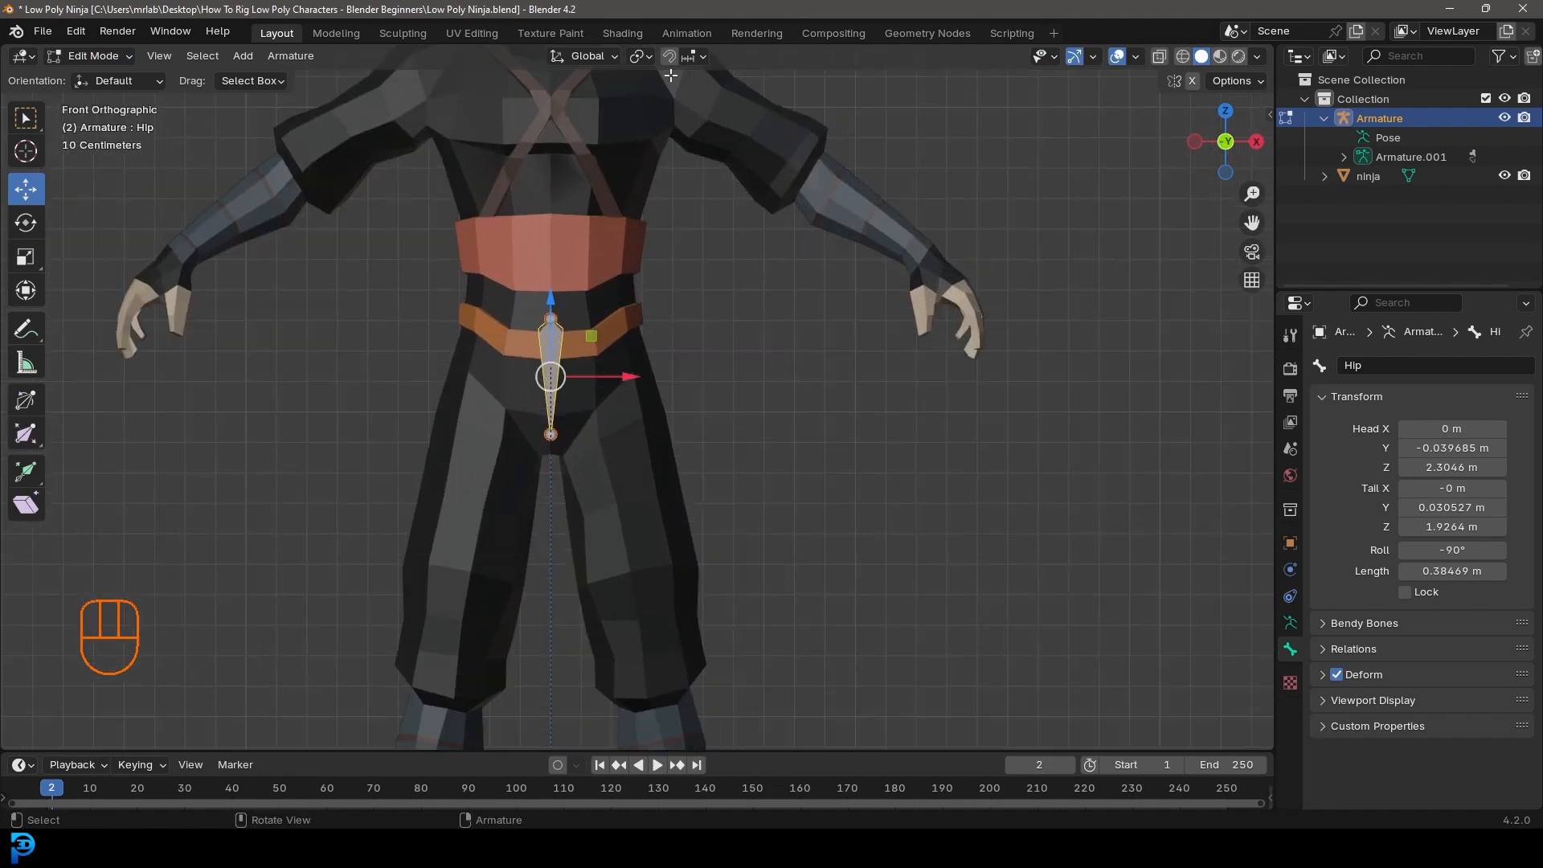
scroll(789, 424, "down", 3)
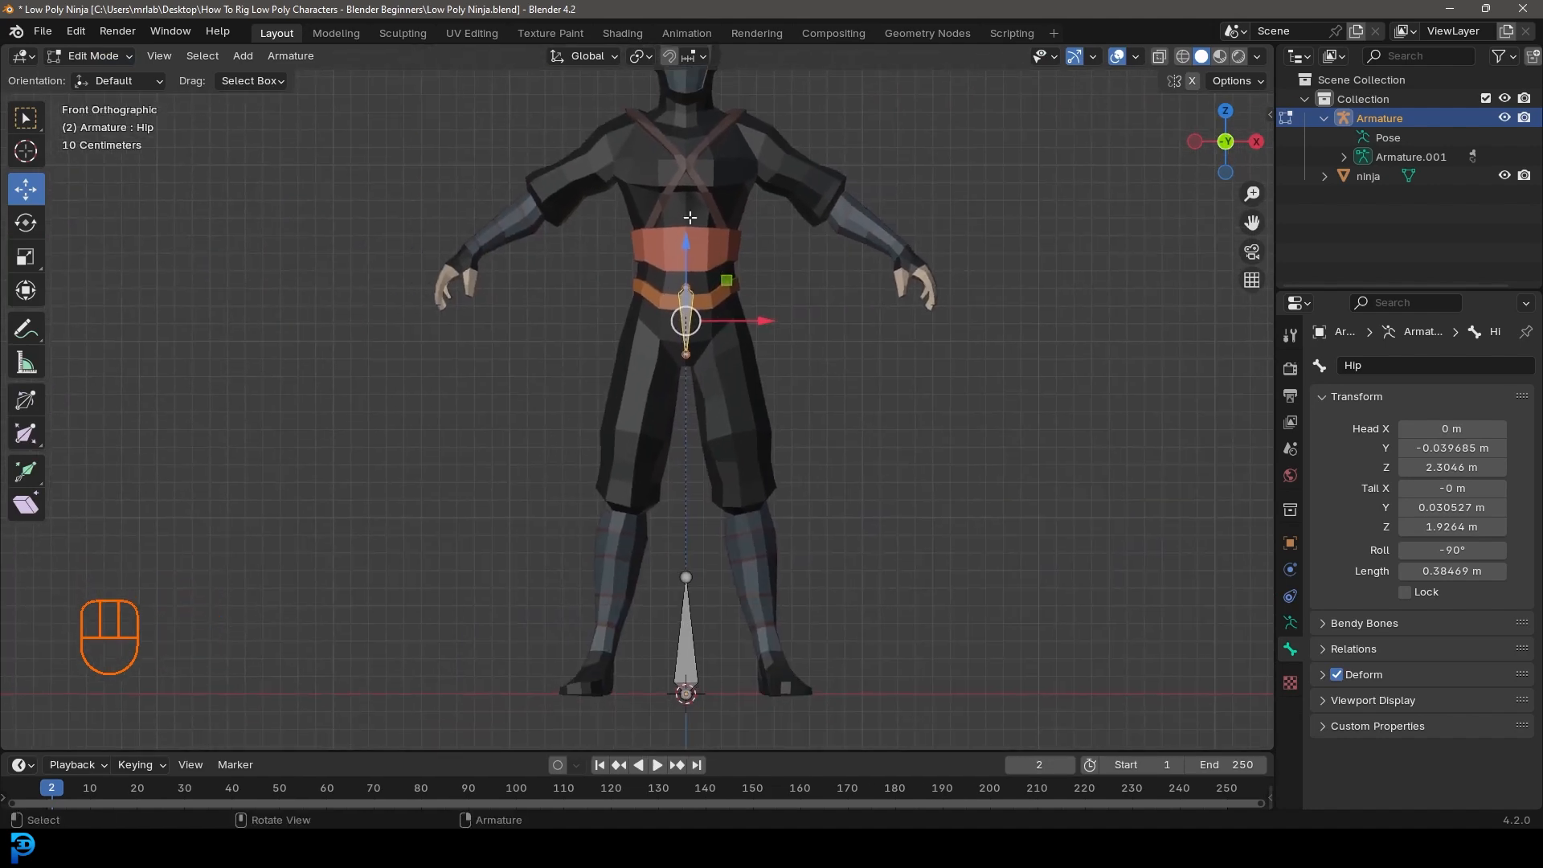
scroll(844, 400, "up", 4)
middle_click_drag(881, 306, 723, 440, "shift")
scroll(699, 394, "up", 2)
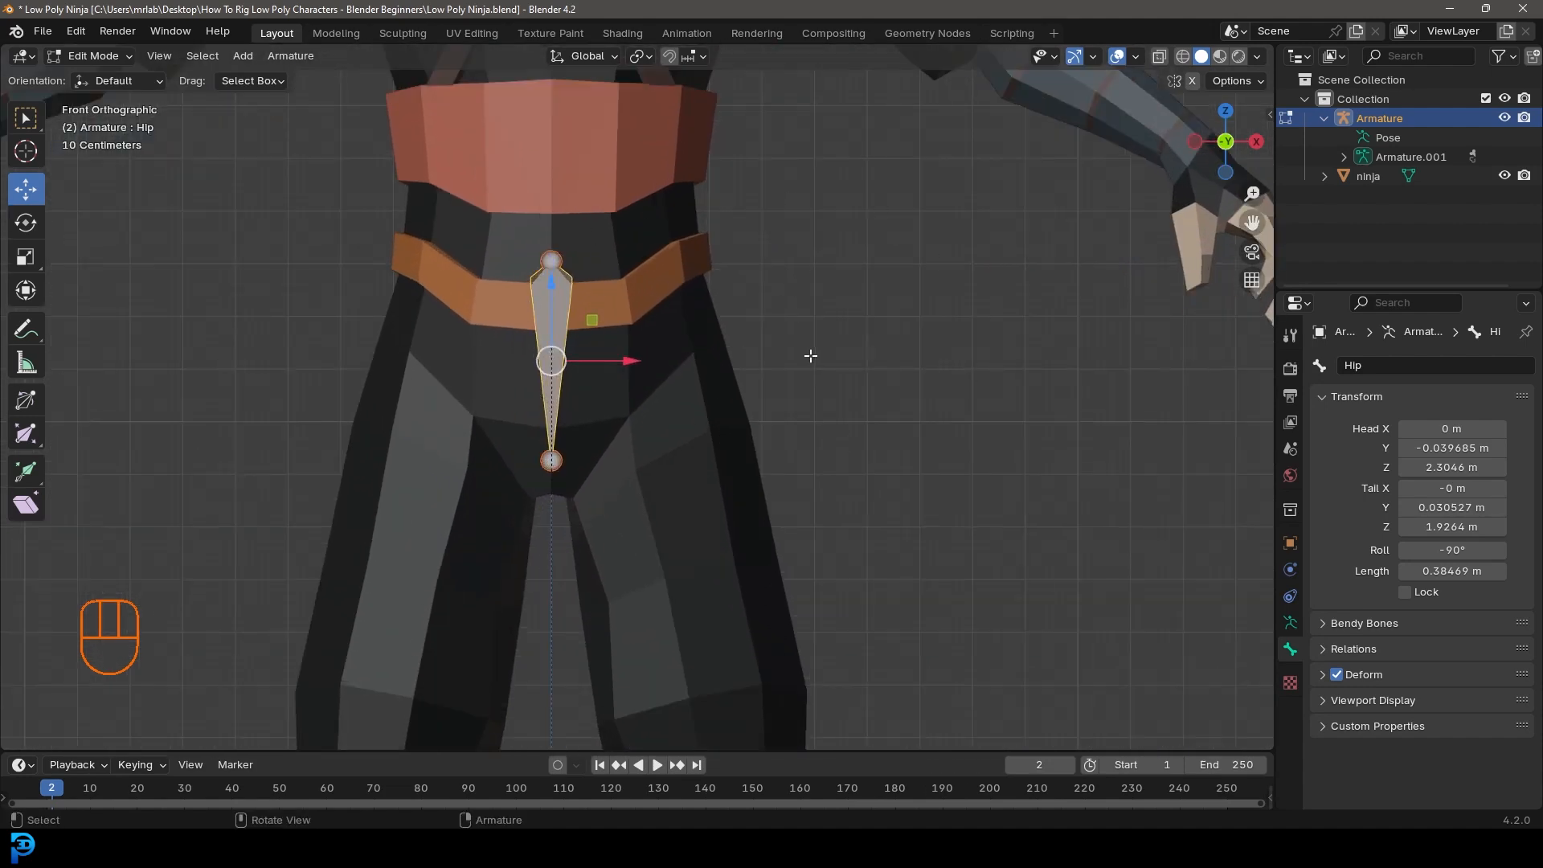
scroll(811, 356, "down", 5)
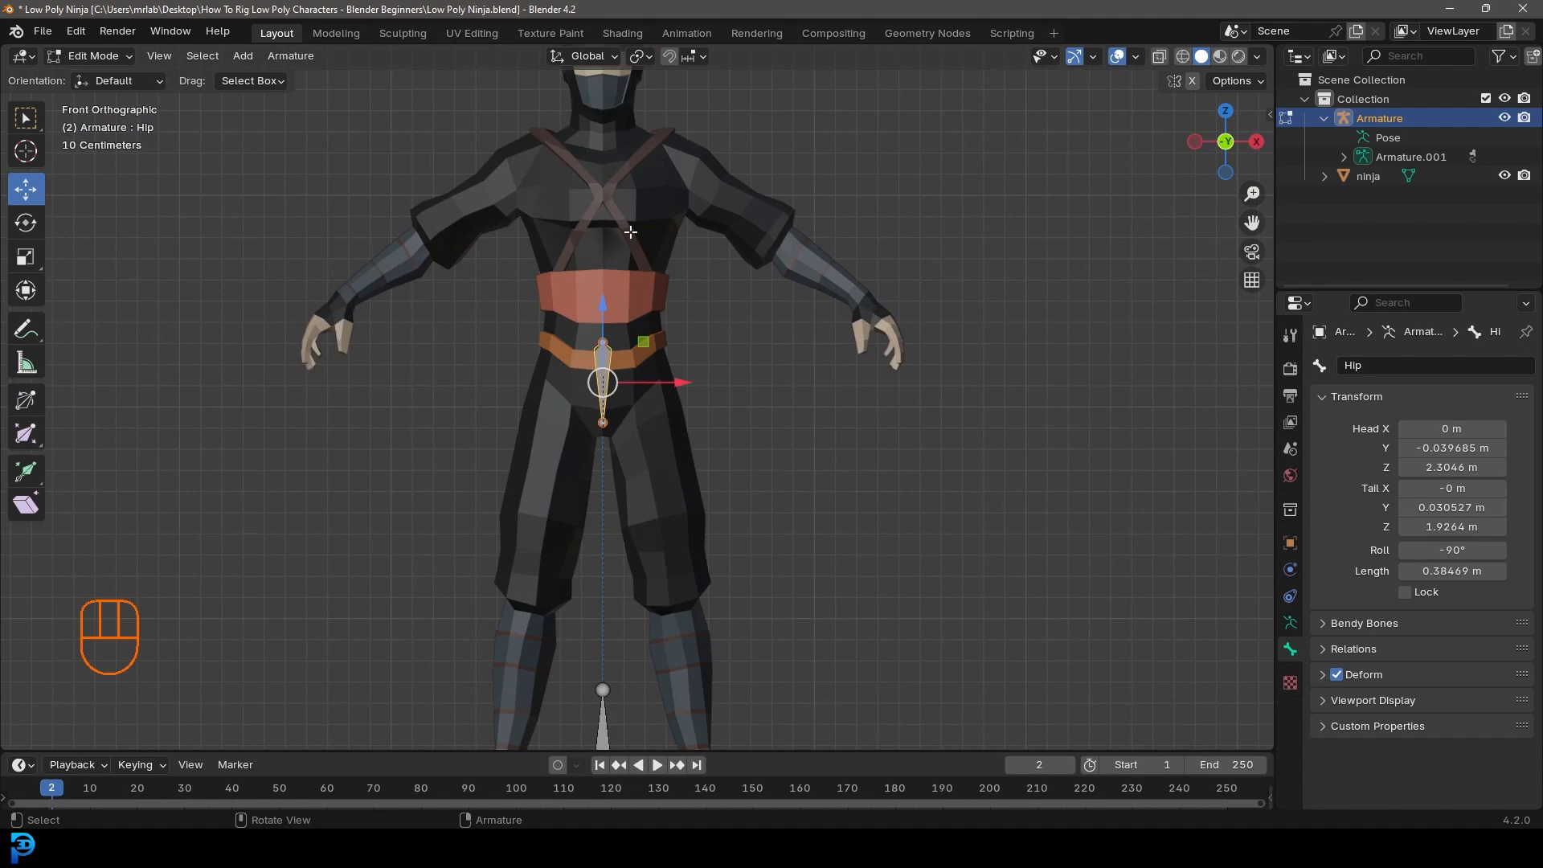
Step: Duplicate the Hip bone in the front view and place the copy over the character's left thigh
middle_click_drag(985, 415, 530, 170)
key("KP_1")
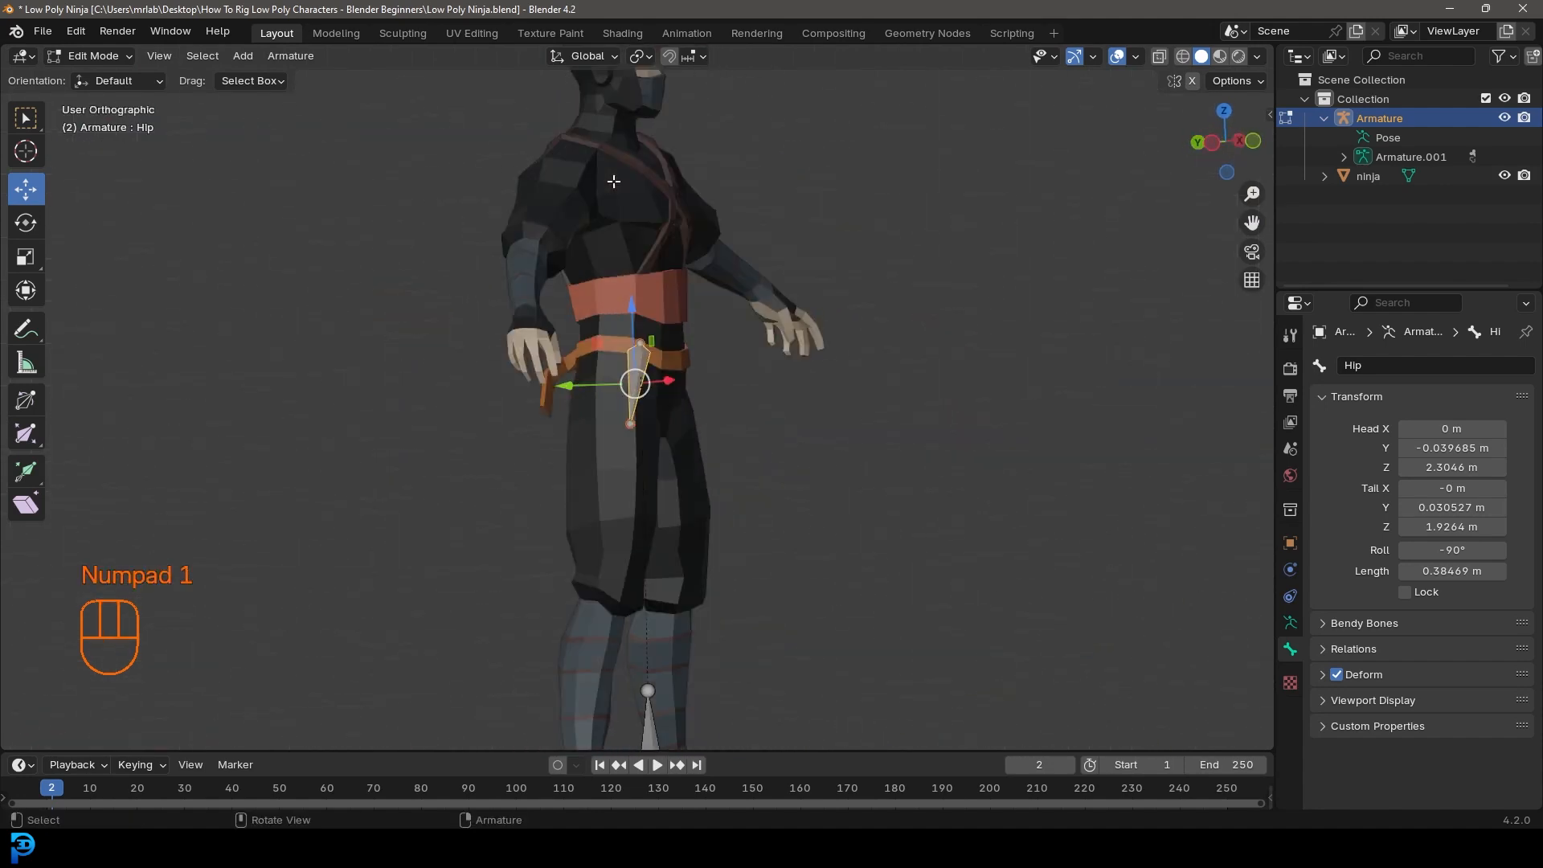
scroll(558, 348, "up", 4)
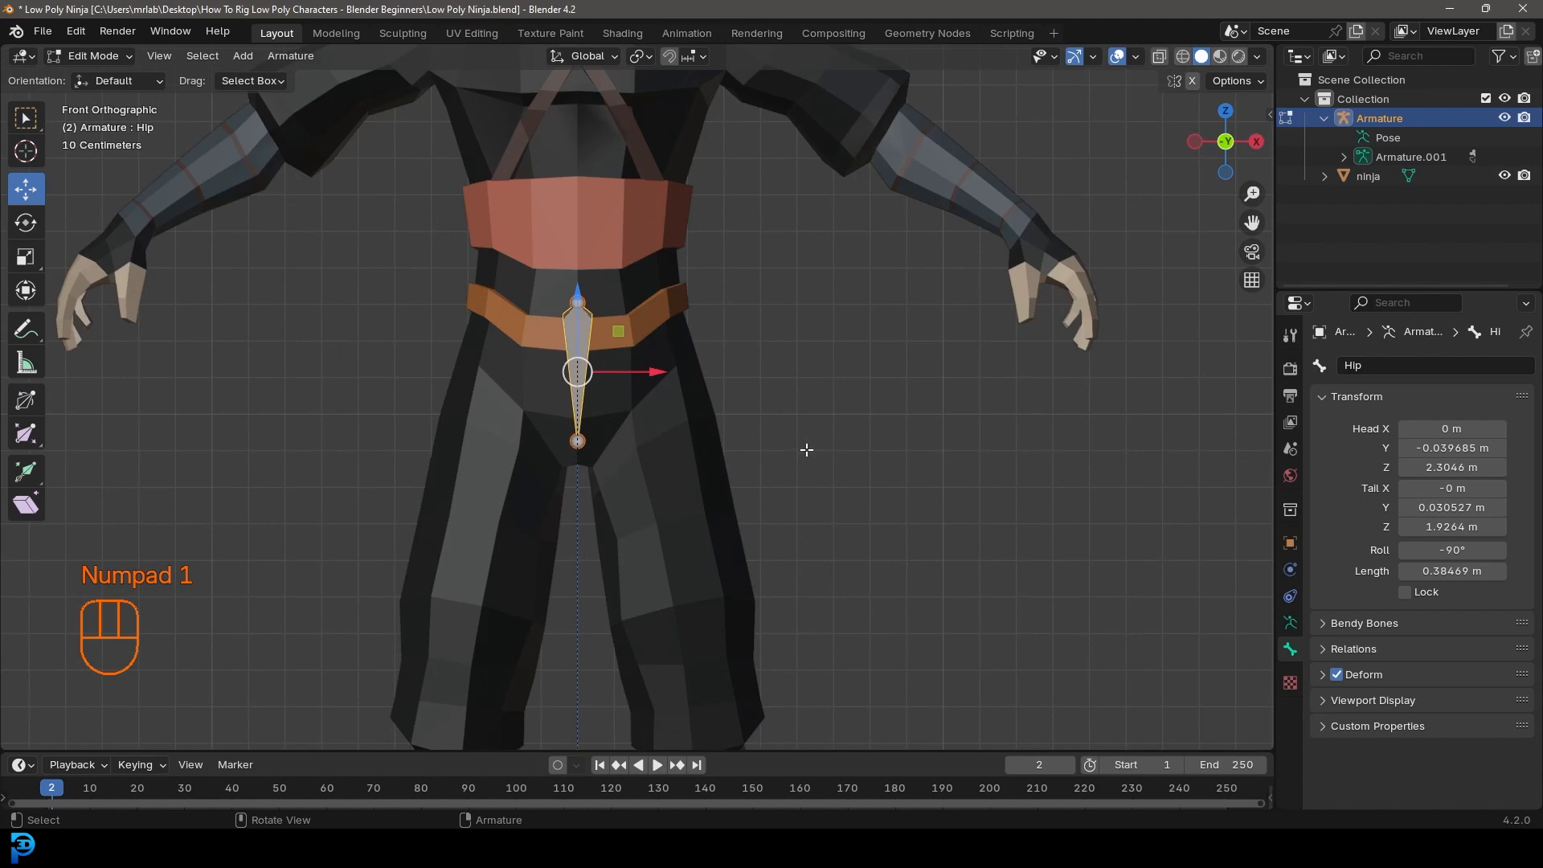
scroll(731, 482, "up", 3)
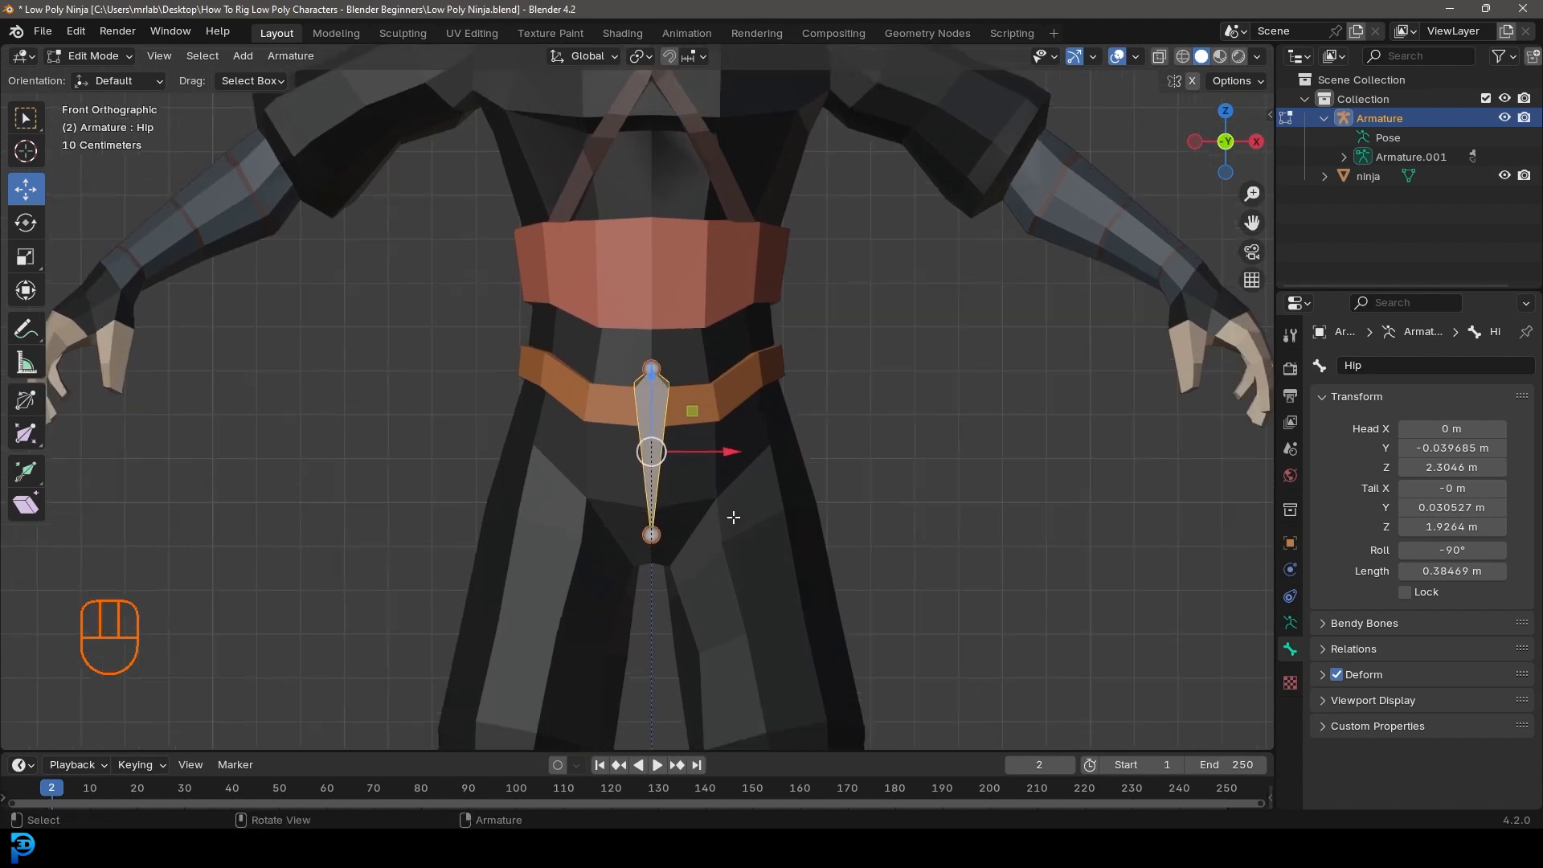
middle_click_drag(660, 500, 615, 389, "shift")
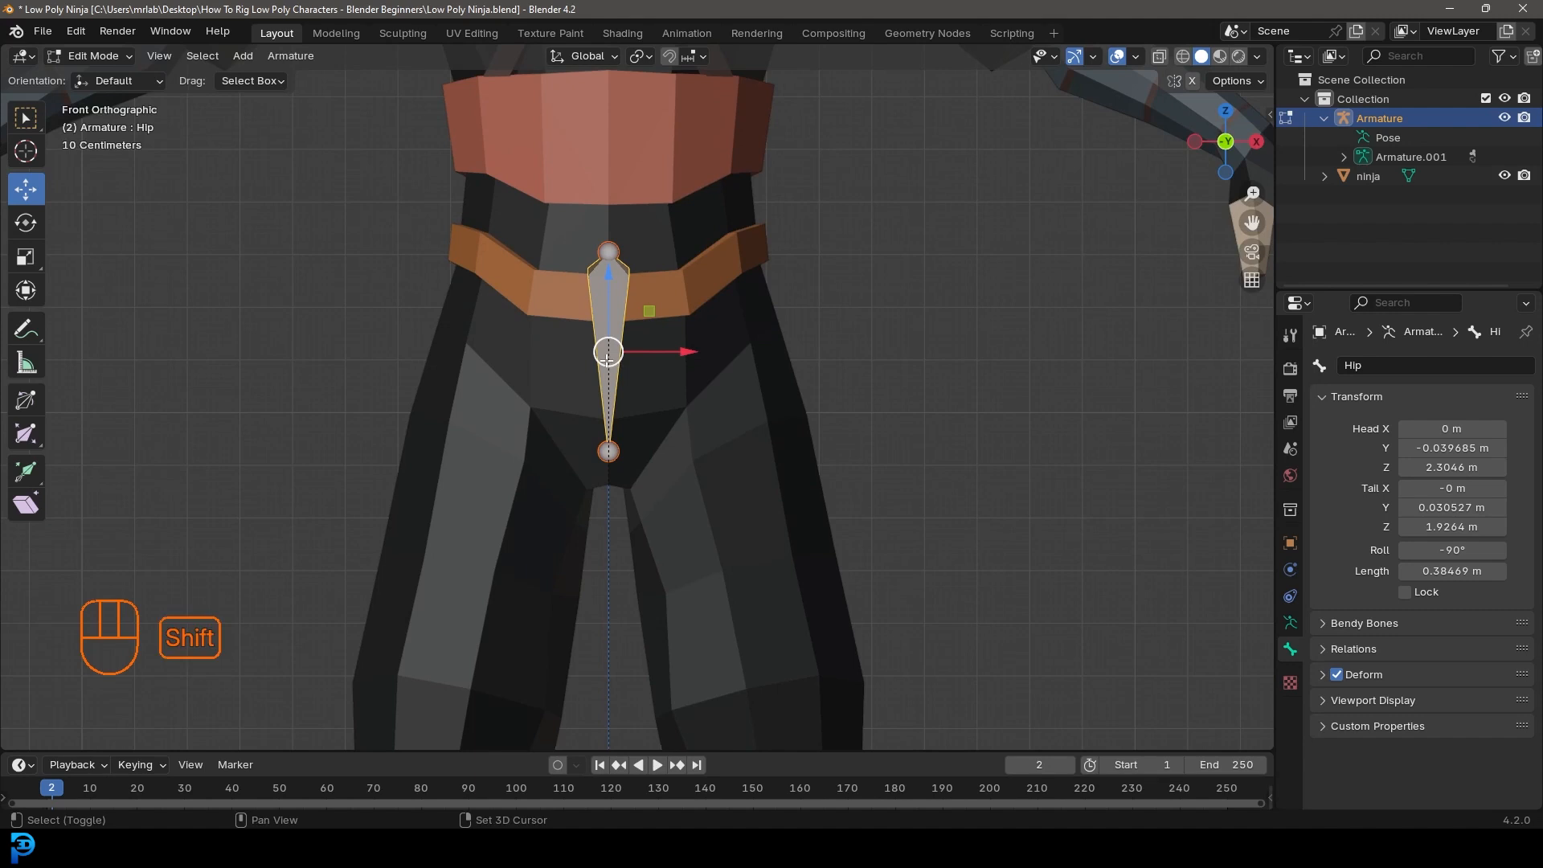
key("shift+d")
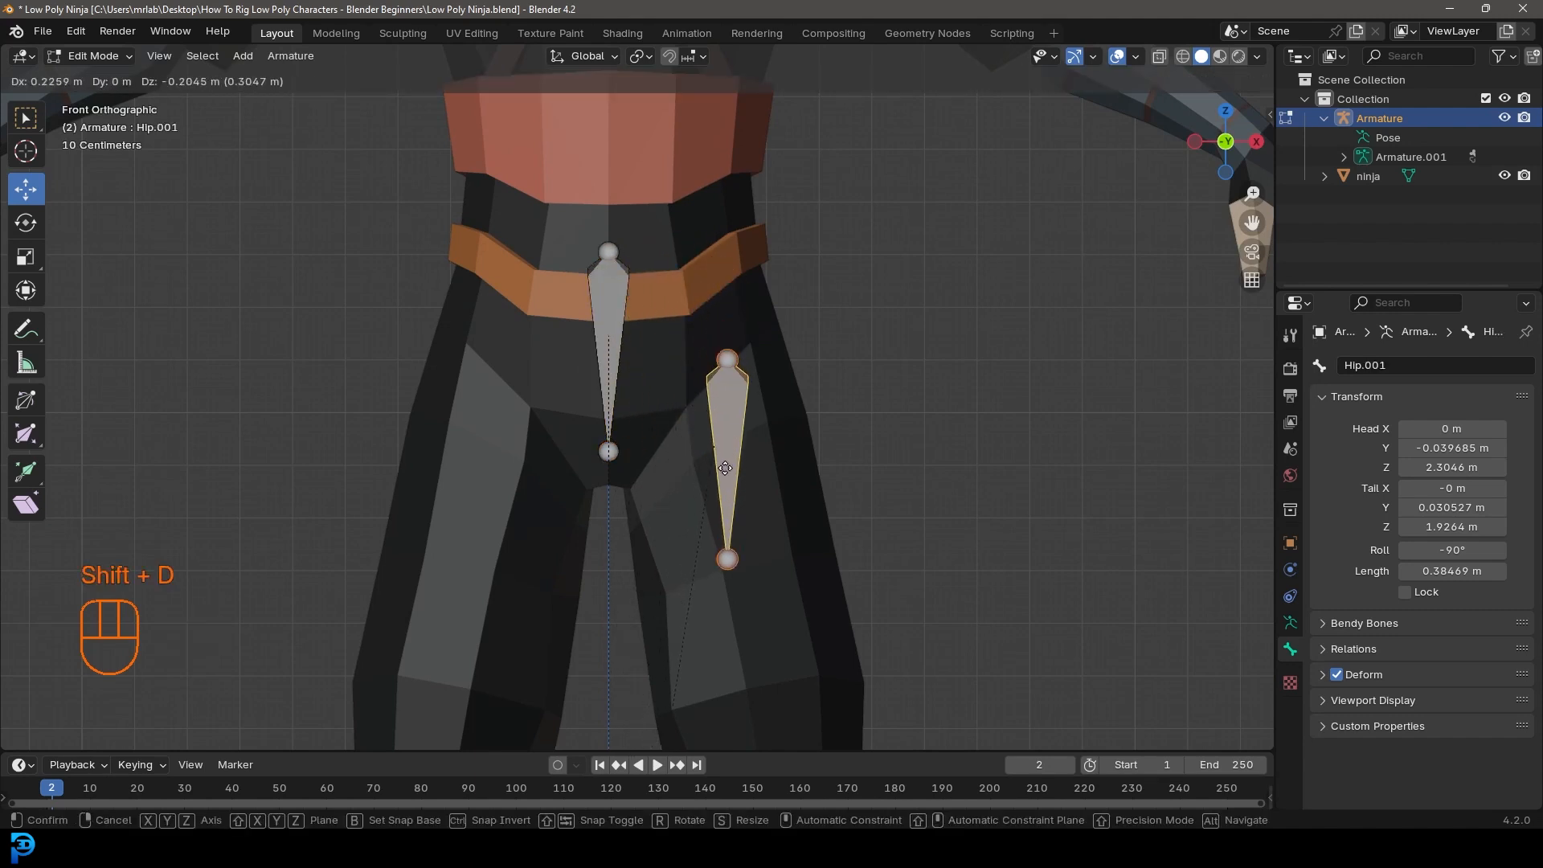
left_click(725, 468)
Step: Move the duplicated bone's head inward to the top of the left thigh, beside the Hip bone
left_click(728, 354)
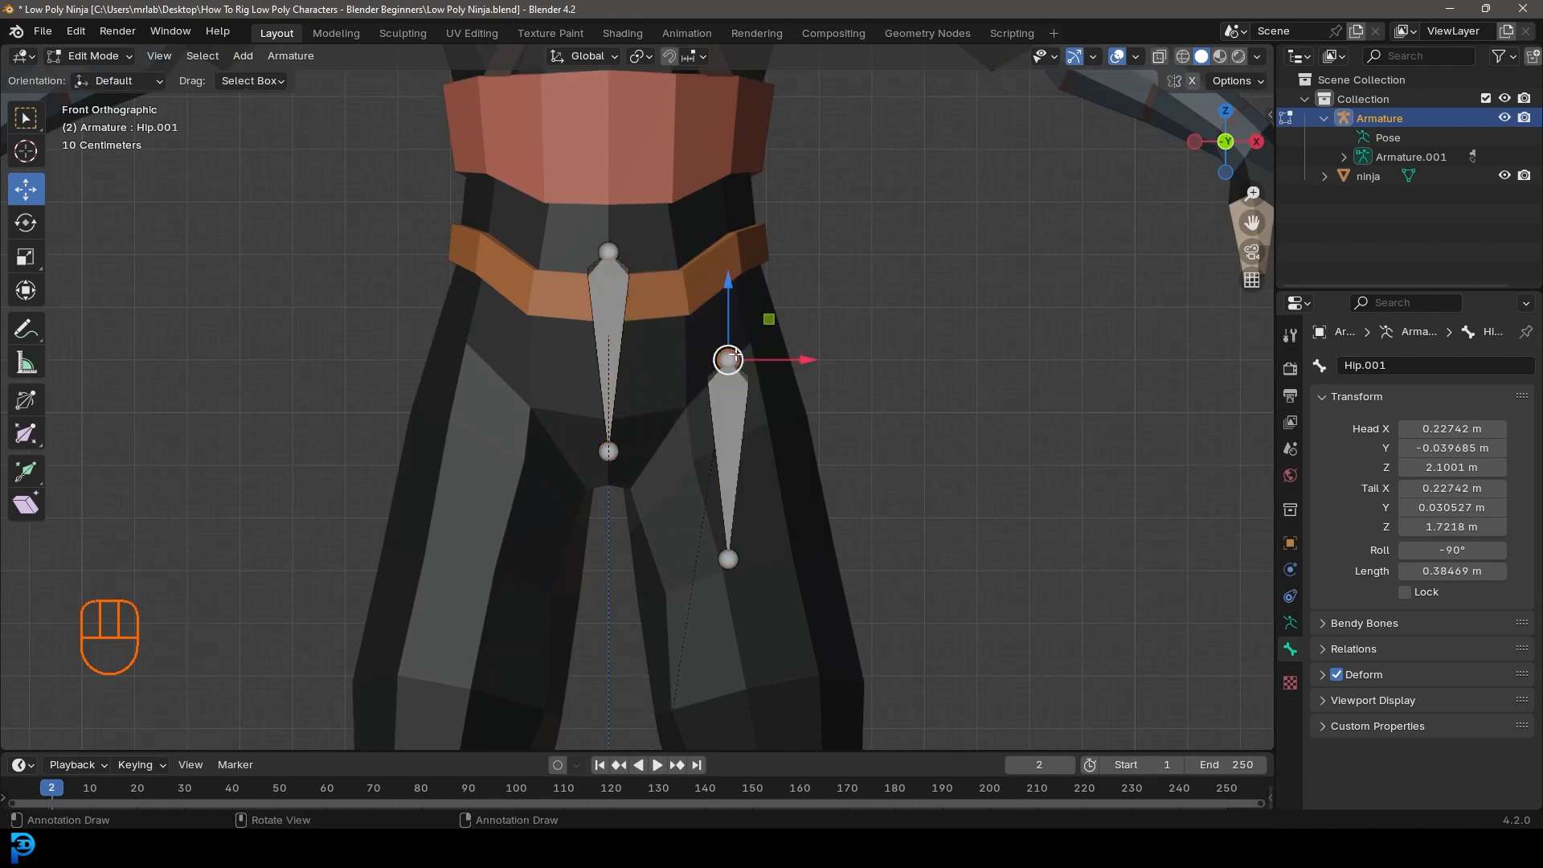
scroll(748, 361, "up", 1)
key("g")
left_click(746, 389)
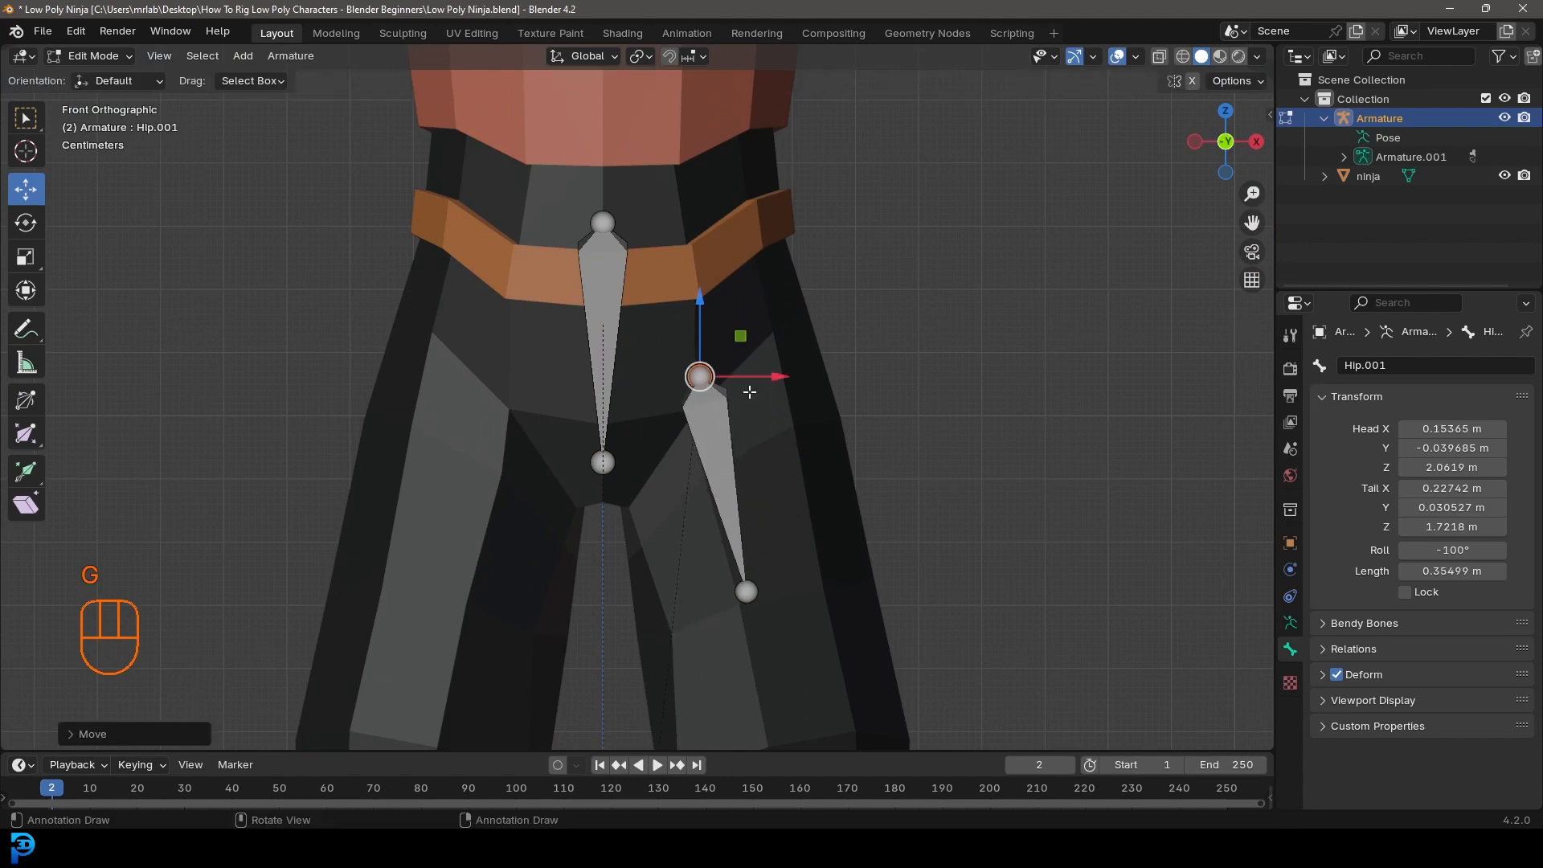
Step: Lengthen the thigh bone by moving its tail down to the character's left knee in the front view
scroll(705, 570, "down", 3)
left_click(701, 510)
key("g")
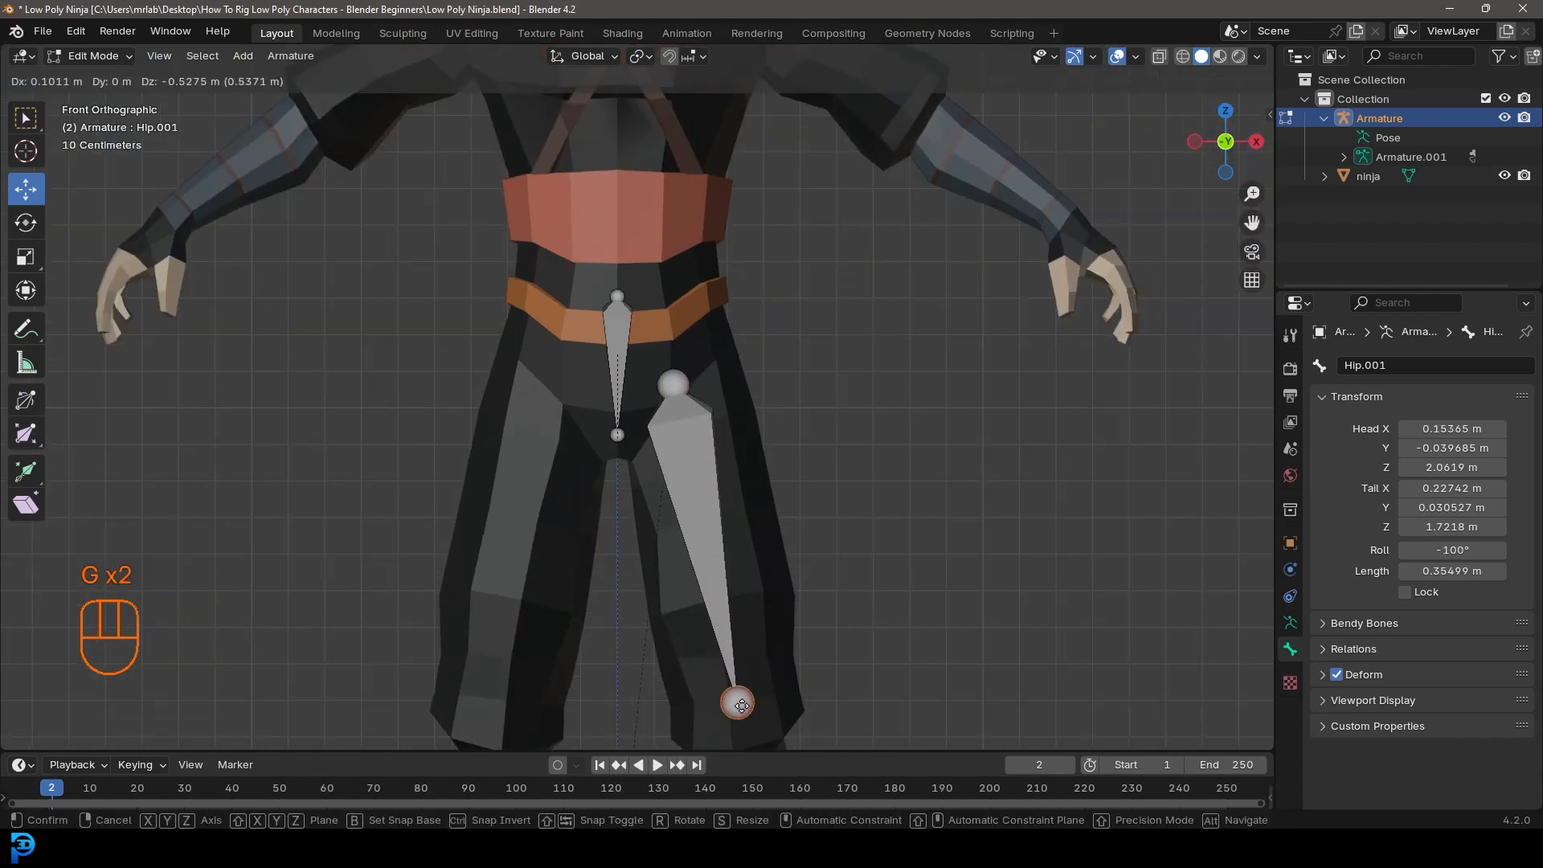
left_click(739, 706)
scroll(750, 656, "down", 5)
scroll(750, 656, "up", 3)
key("g")
left_click(630, 280)
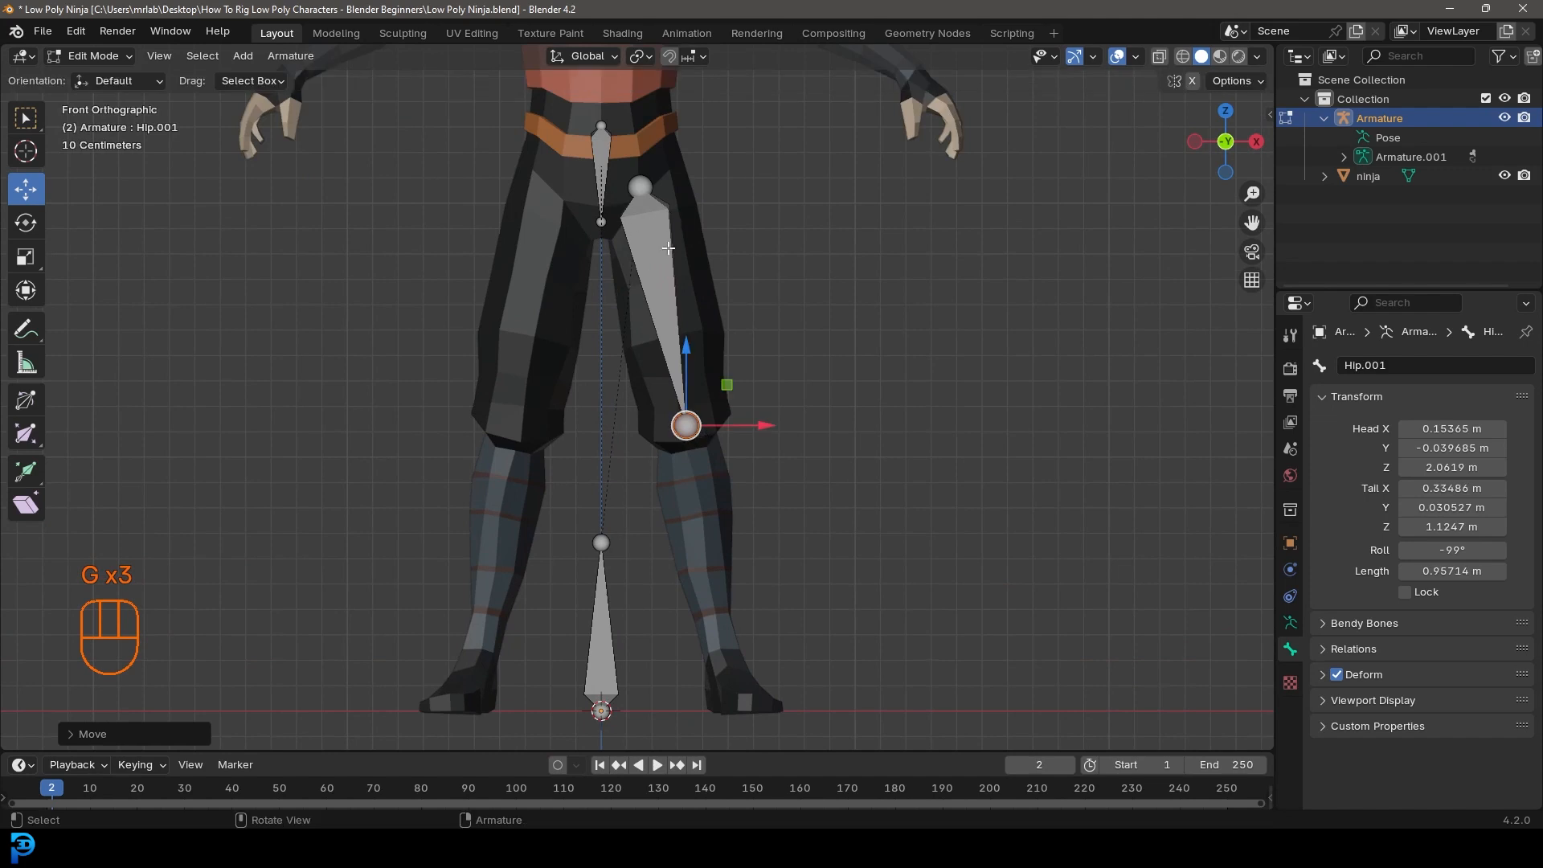
Step: In the right side view, move the thigh bone's head back into the middle of the upper leg
key("KP_3")
scroll(667, 456, "up", 3)
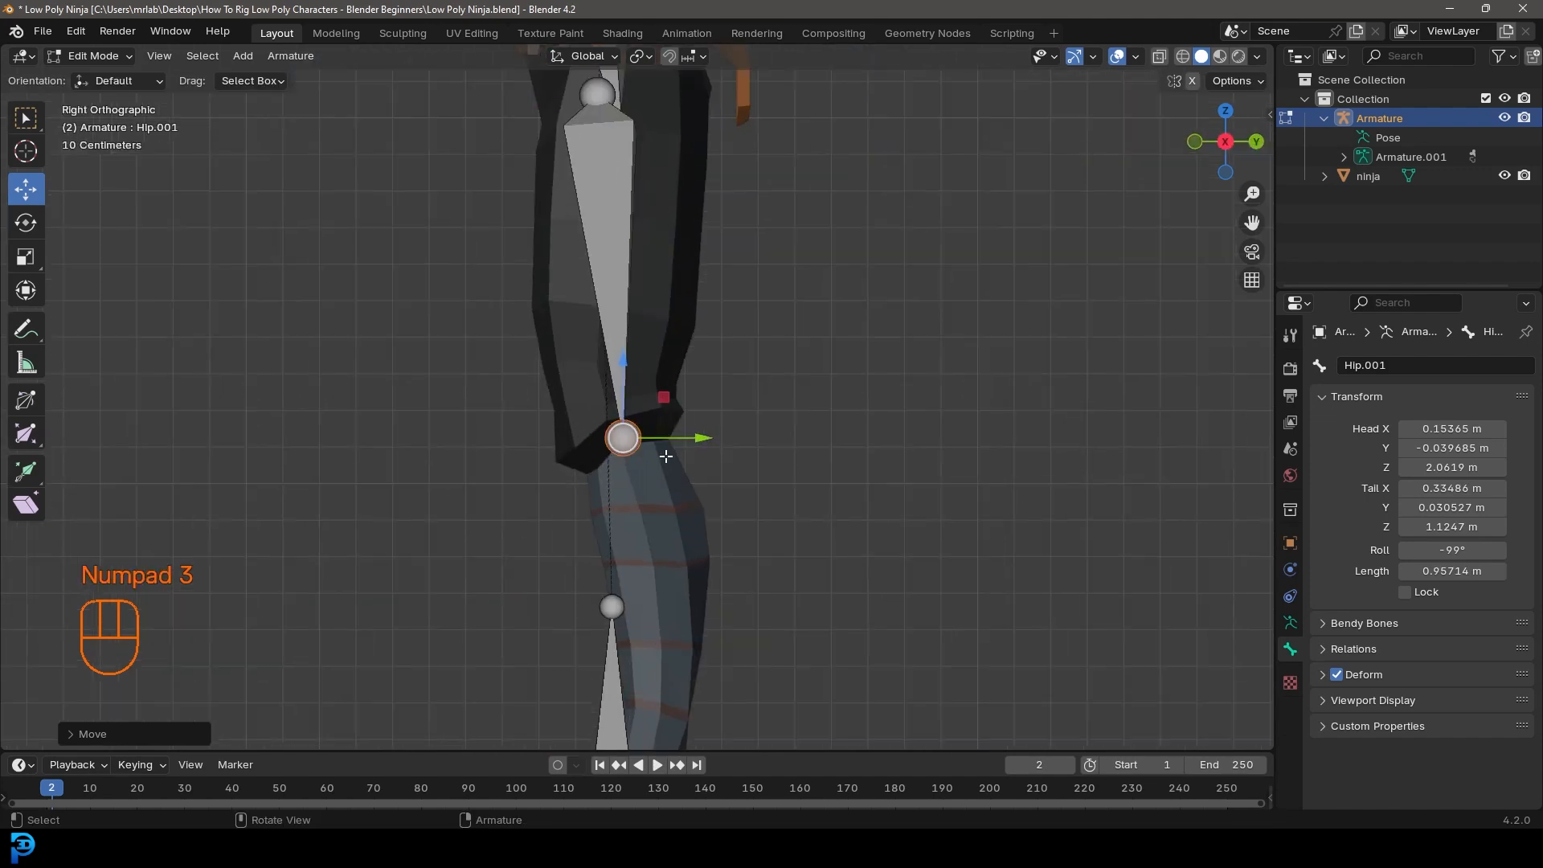
left_click(597, 102)
key("g")
left_click(672, 126)
middle_click_drag(672, 126, 683, 310, "shift")
key("g")
left_click(682, 312)
Step: Reposition the thigh bone's tail in the side view so it sits toward the front of the knee
left_click(648, 643)
key("g")
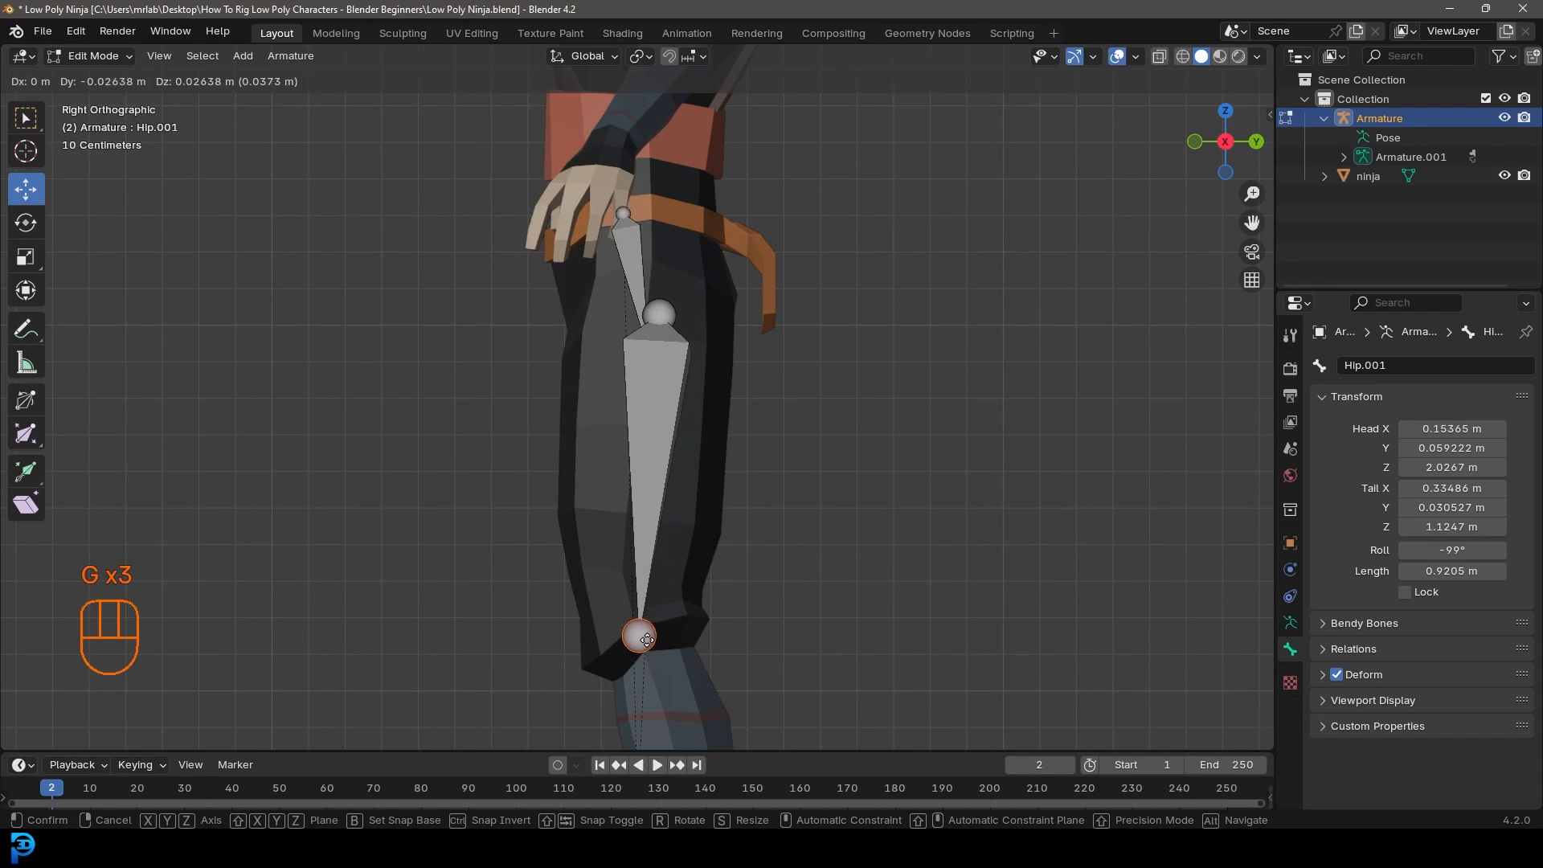
left_click(640, 639)
middle_click_drag(649, 649, 687, 499, "shift")
scroll(688, 503, "up", 4)
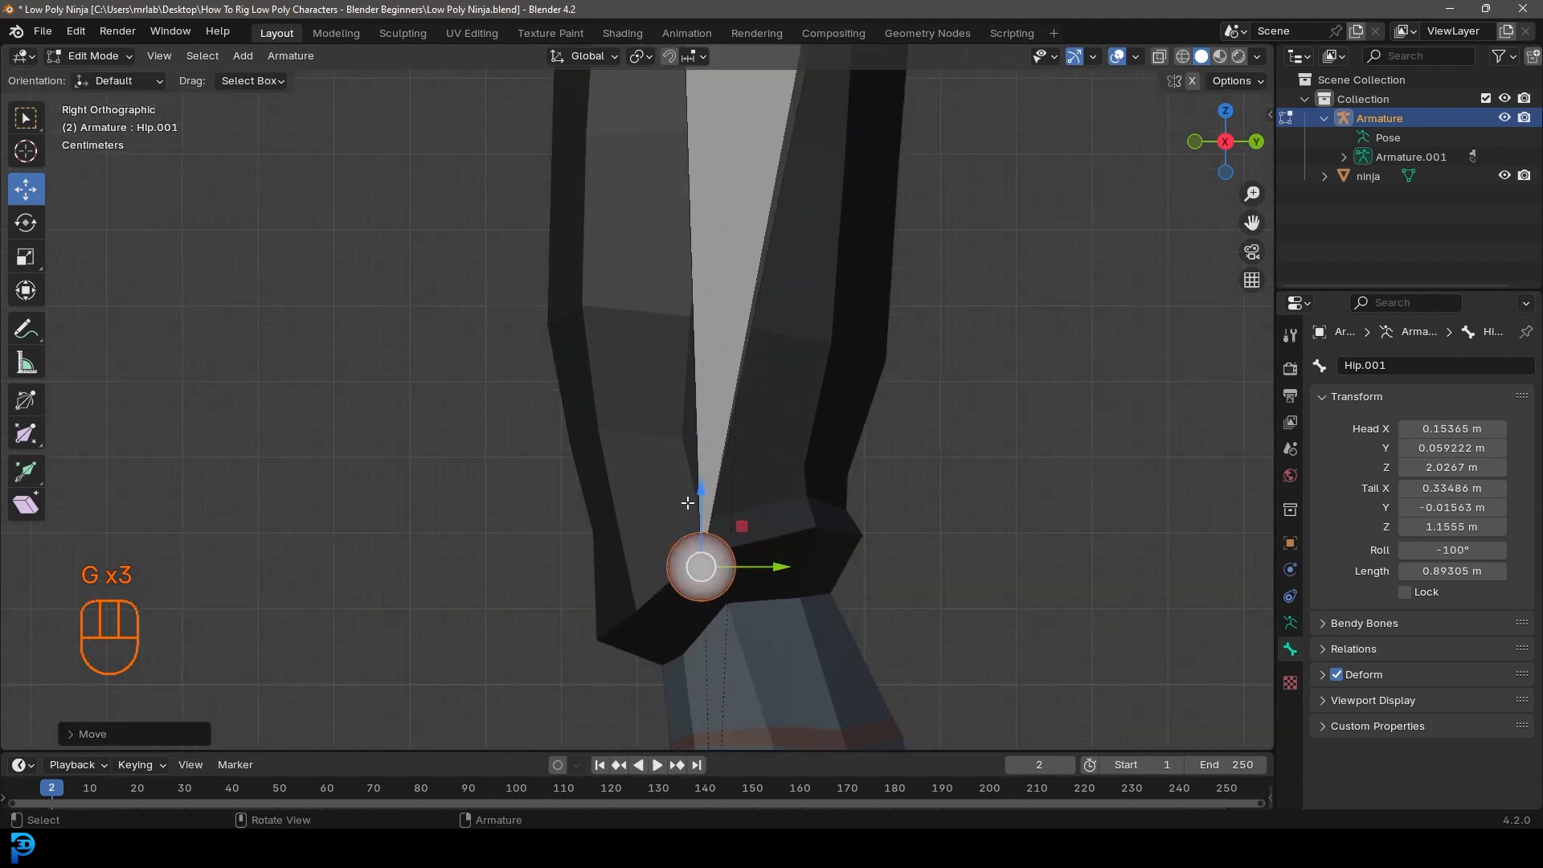
key("g")
left_click(732, 587)
key("g")
left_click(621, 534)
scroll(726, 439, "down", 4)
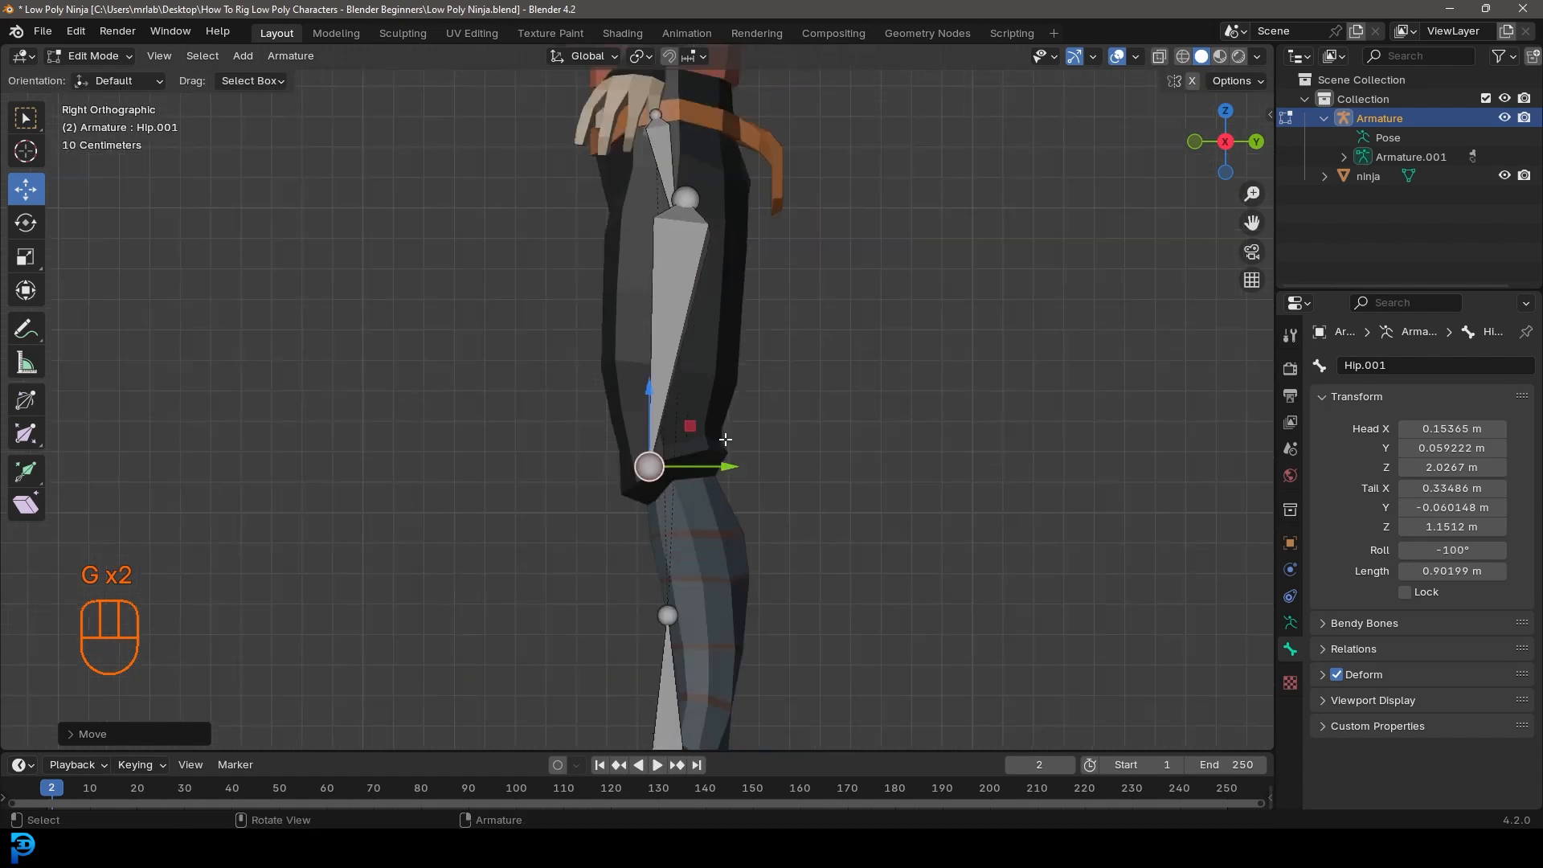
Step: Nudge the thigh bone's head slightly forward and up at the hip joint in the side view
middle_click_drag(691, 211, 714, 444, "shift")
scroll(714, 445, "up", 3)
left_click(710, 418)
key("g")
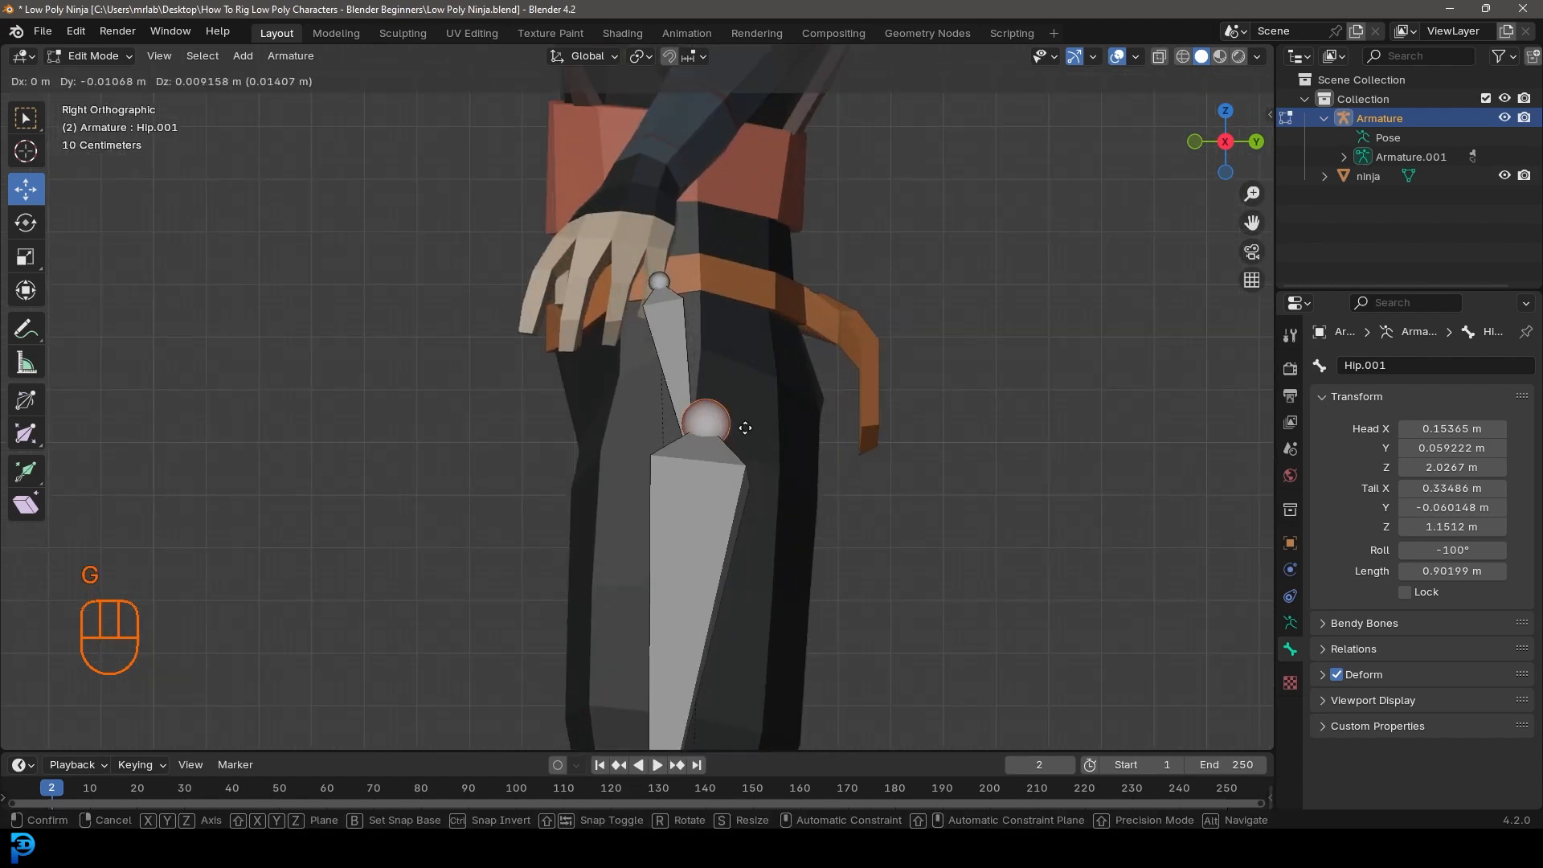
left_click(691, 398)
scroll(709, 571, "down", 5)
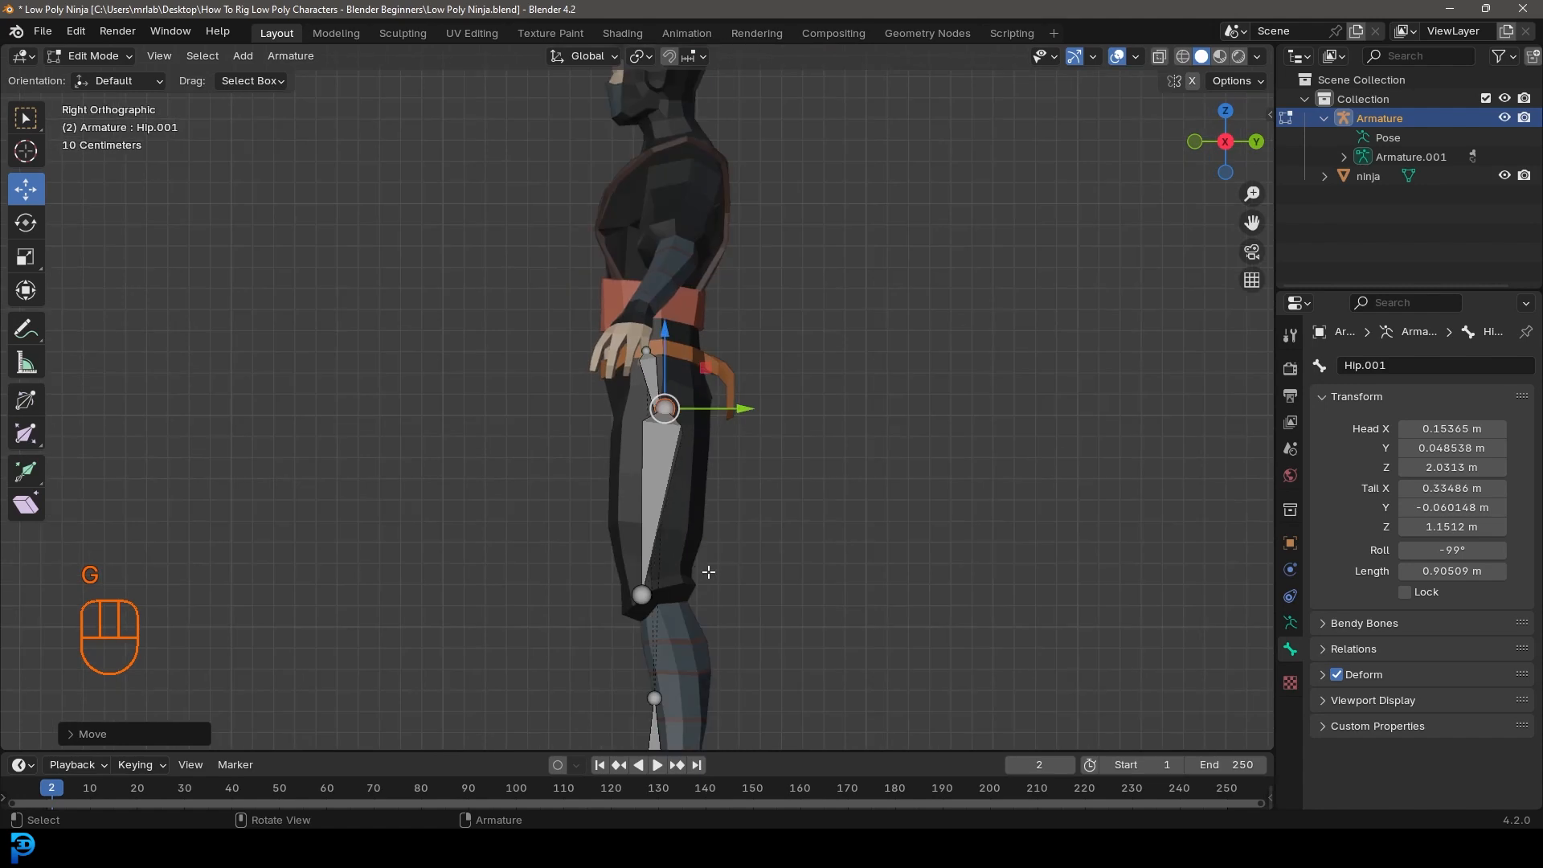
Step: Adjust the thigh bone's roll to about -102° and clear the selection
key("ctrl+r")
left_click(726, 503)
key("alt+a")
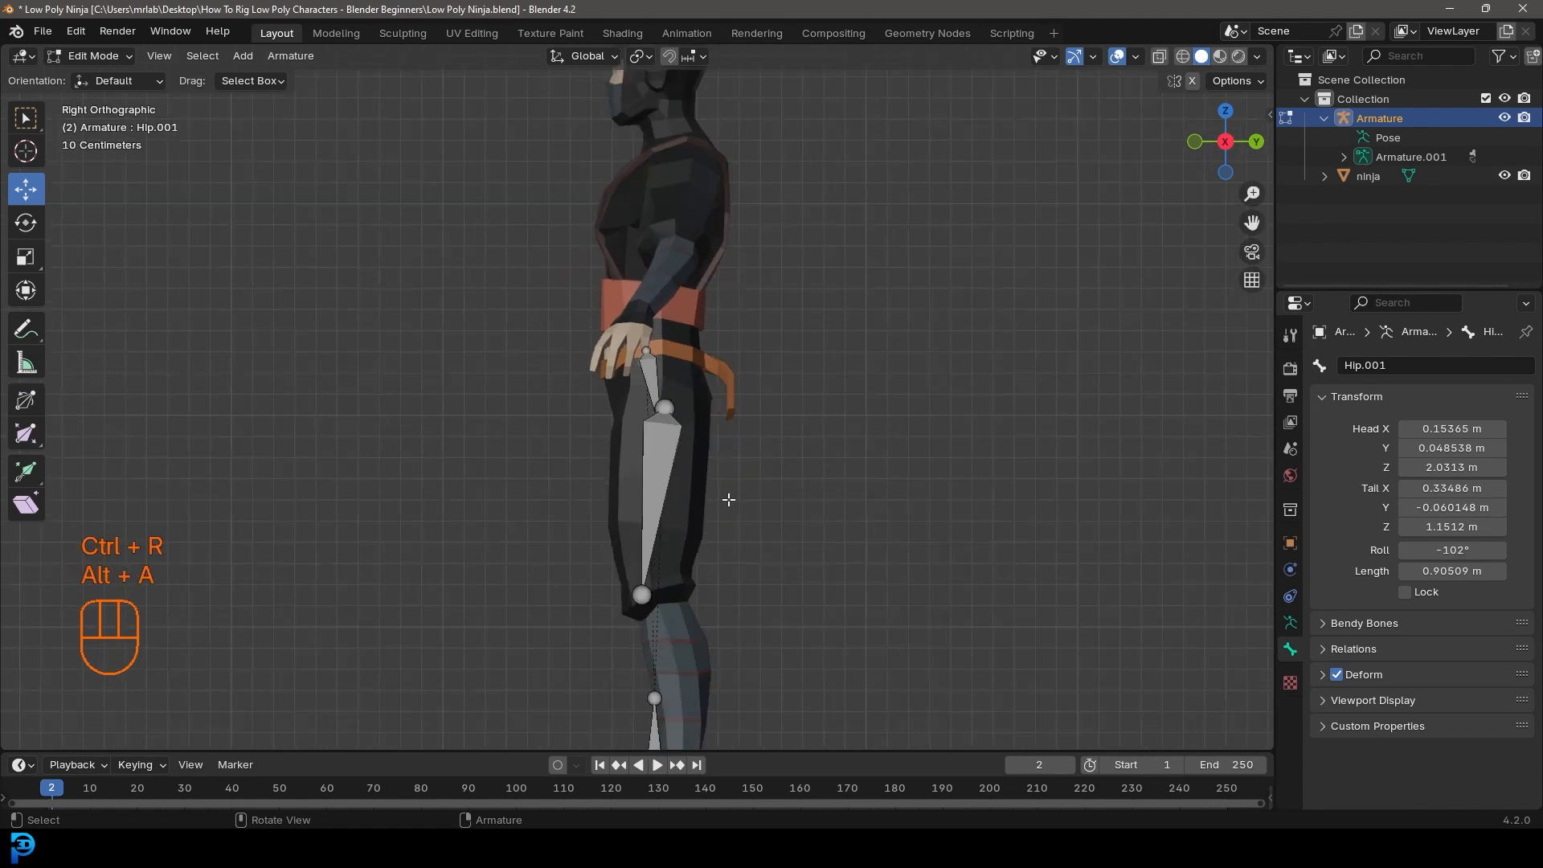
Step: Extrude a lower leg bone about 0.97 m long from the left knee joint to the ankle in the front view
middle_click_drag(680, 632, 731, 511, "shift")
scroll(731, 511, "up", 1)
left_click(689, 471)
key("KP_1")
scroll(741, 524, "up", 2)
middle_click_drag(741, 524, 751, 297, "shift")
key("e")
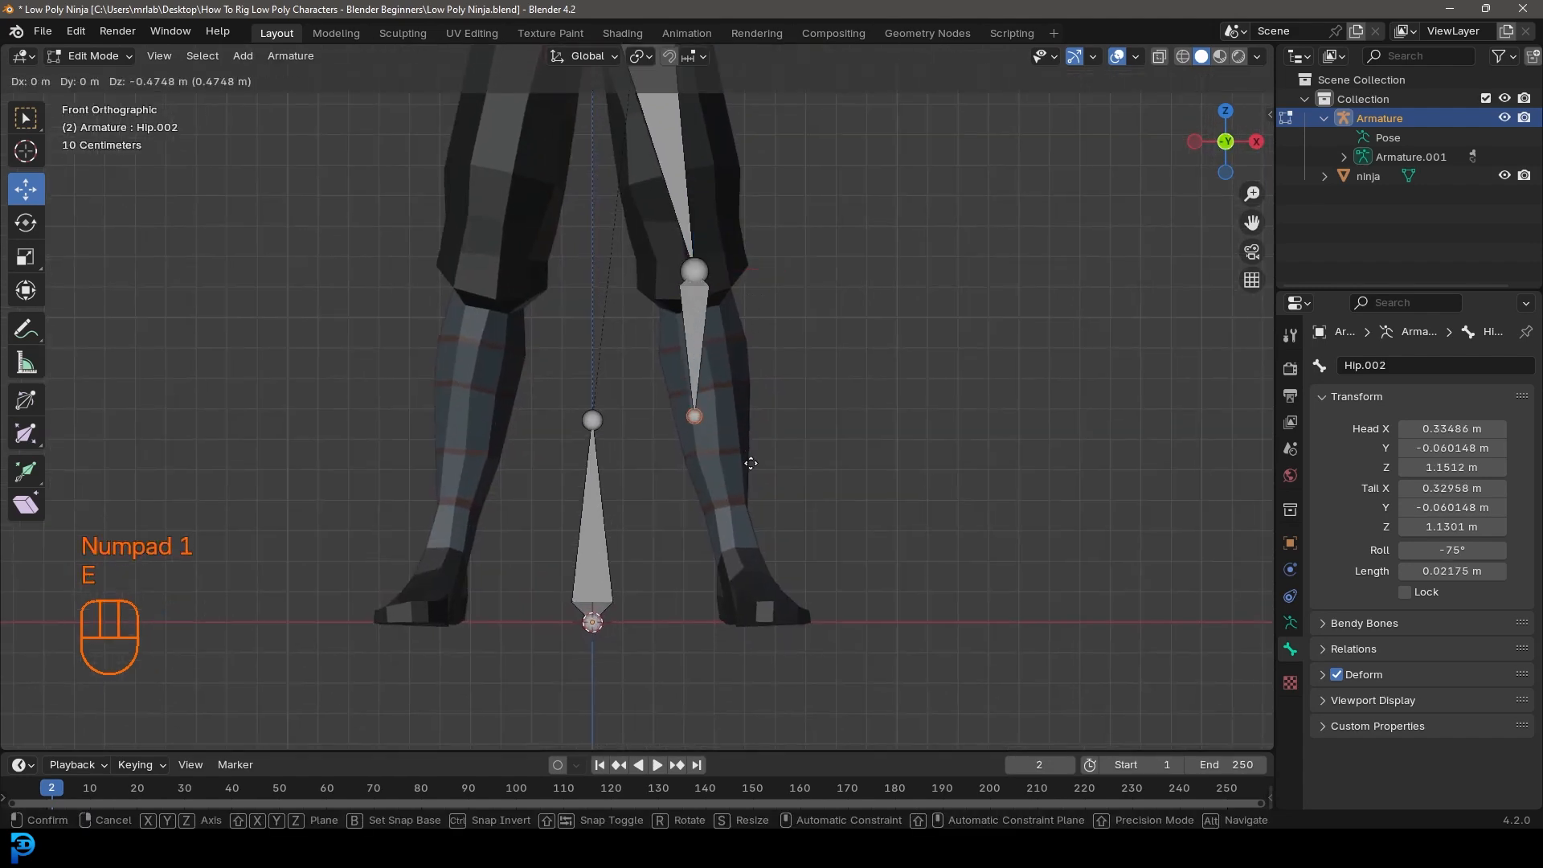
left_click(787, 594)
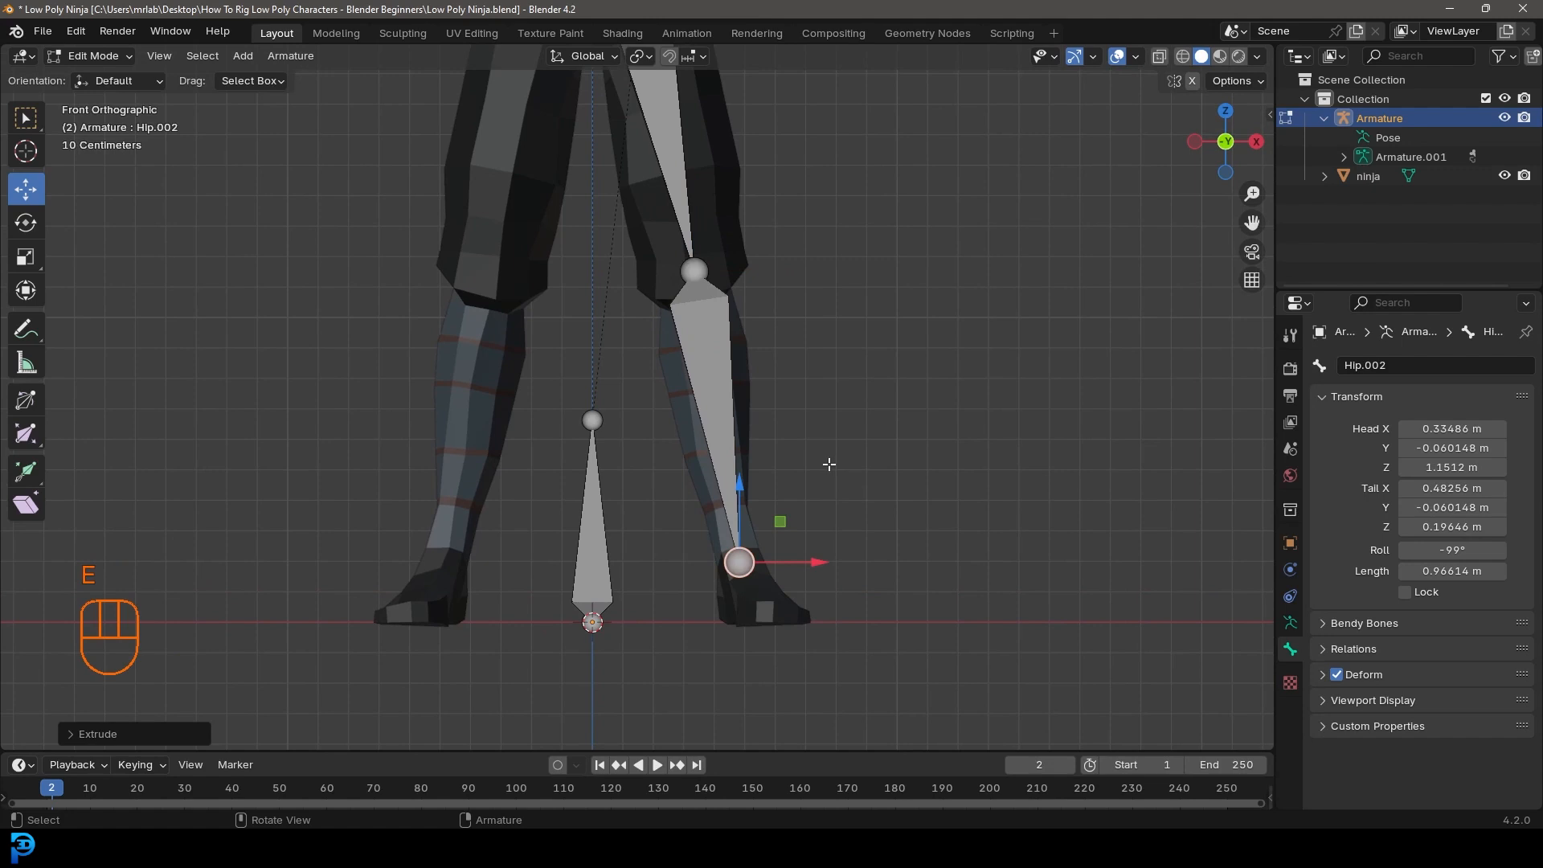
Step: In the right side view, move the lower leg bone's tail back into the ankle
key("KP_3")
scroll(816, 466, "up", 1)
middle_click_drag(817, 465, 626, 580, "shift")
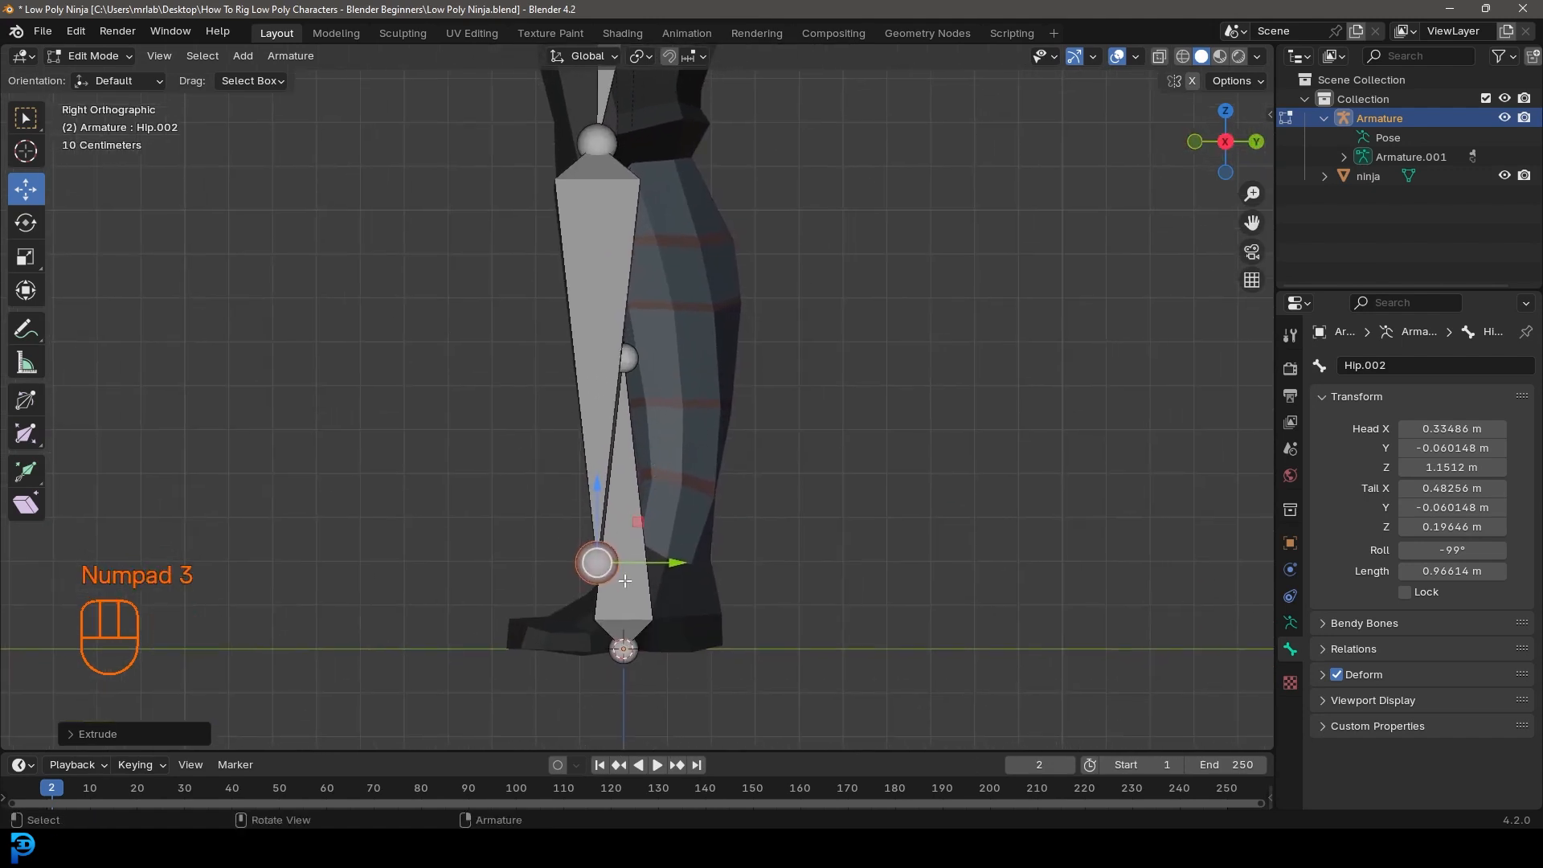
key("g")
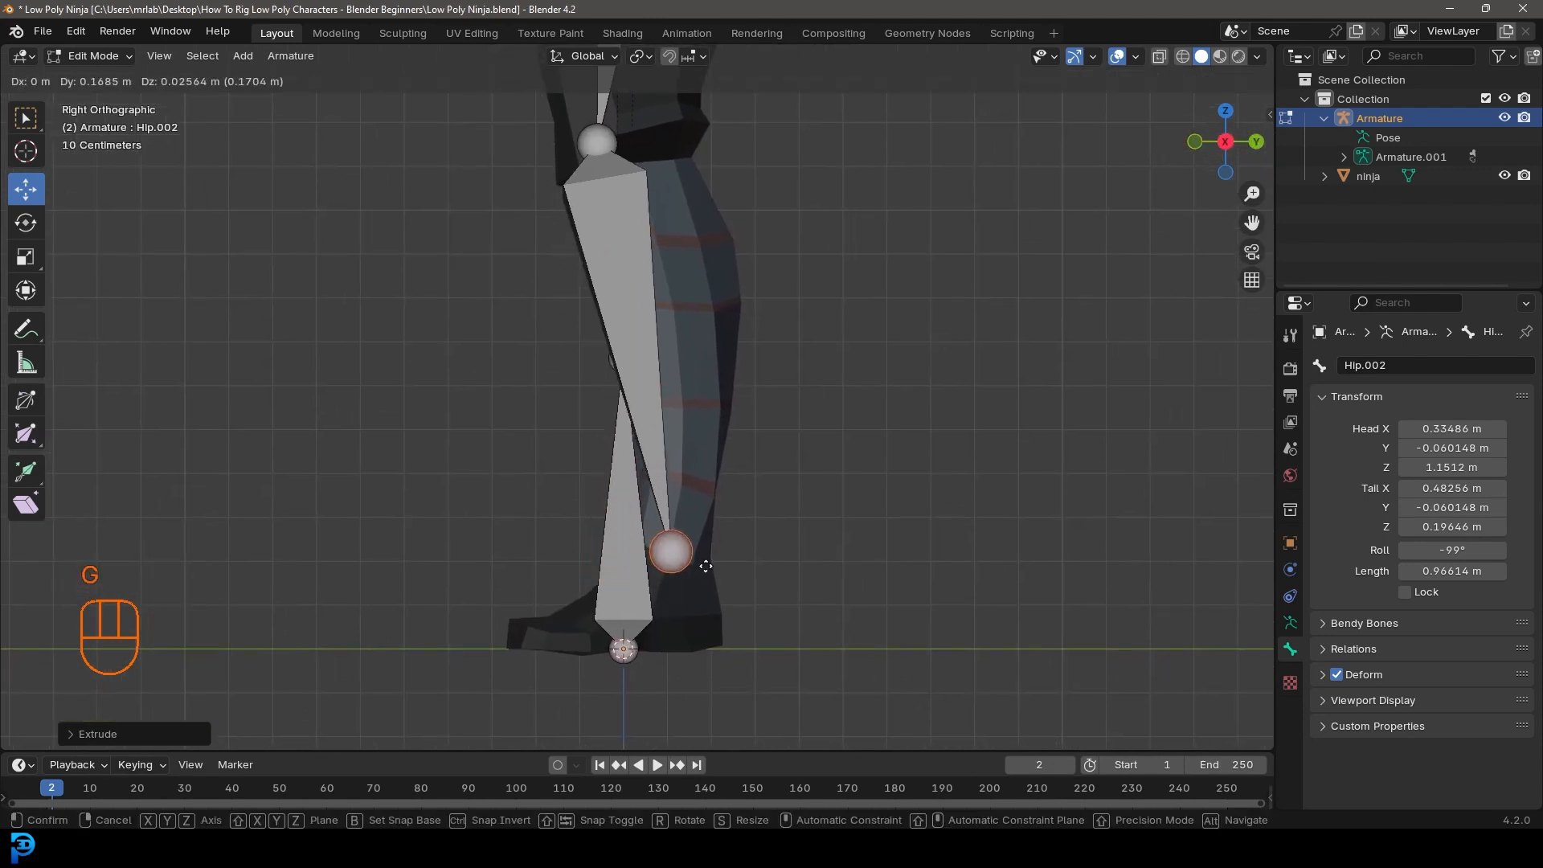
left_click(706, 563)
Step: Refine the leg's bend in the side view by moving the knee joint slightly back and nudging the ankle joint back and up
middle_click_drag(706, 509, 659, 520)
key("KP_3")
left_click(614, 221)
key("g")
key("g")
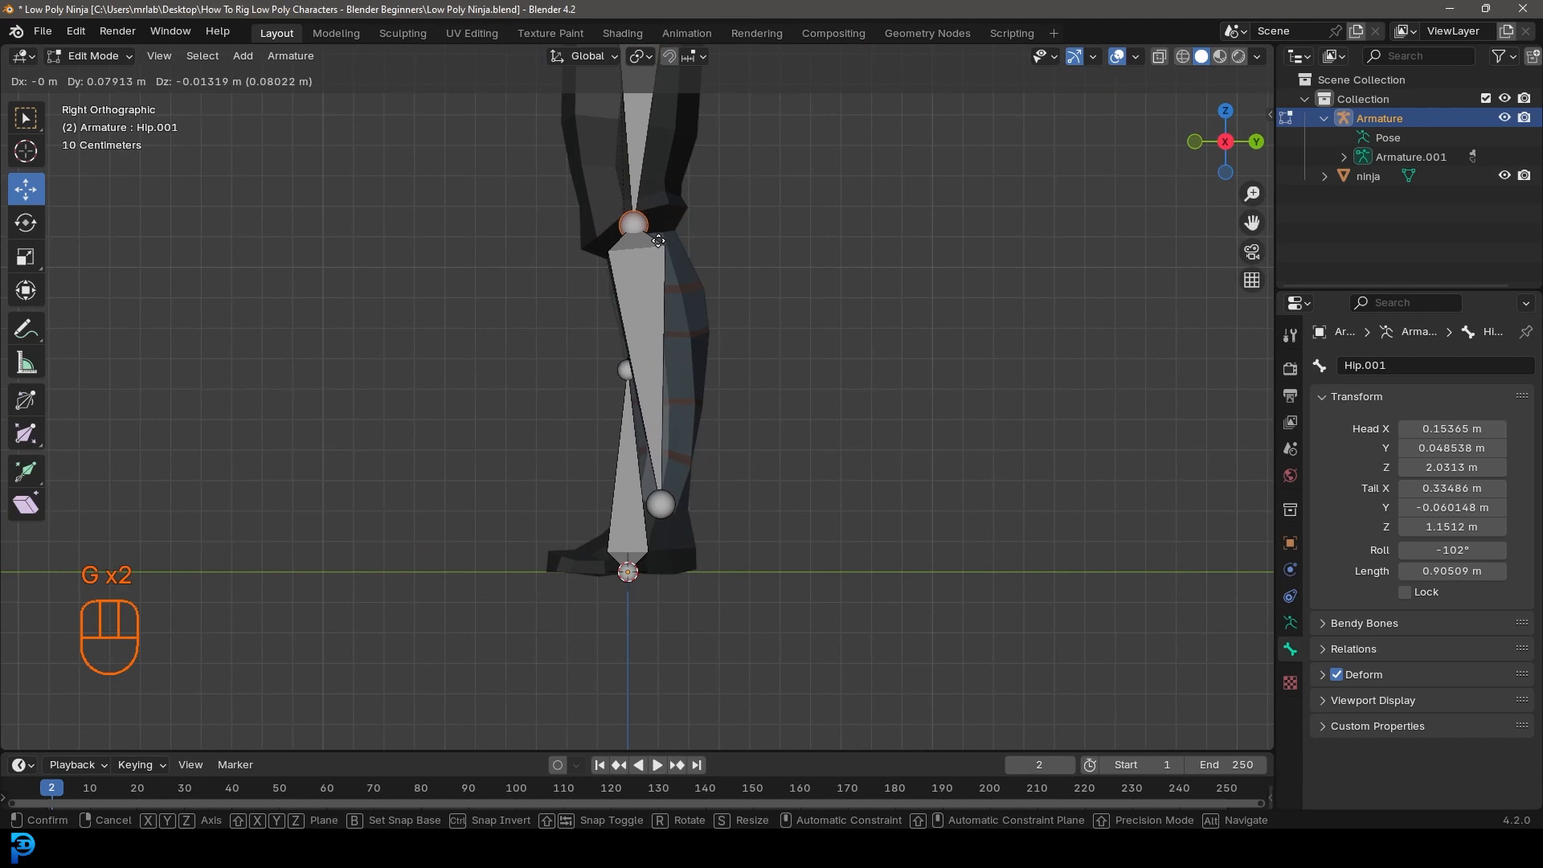
left_click(652, 242)
left_click(661, 504)
key("g")
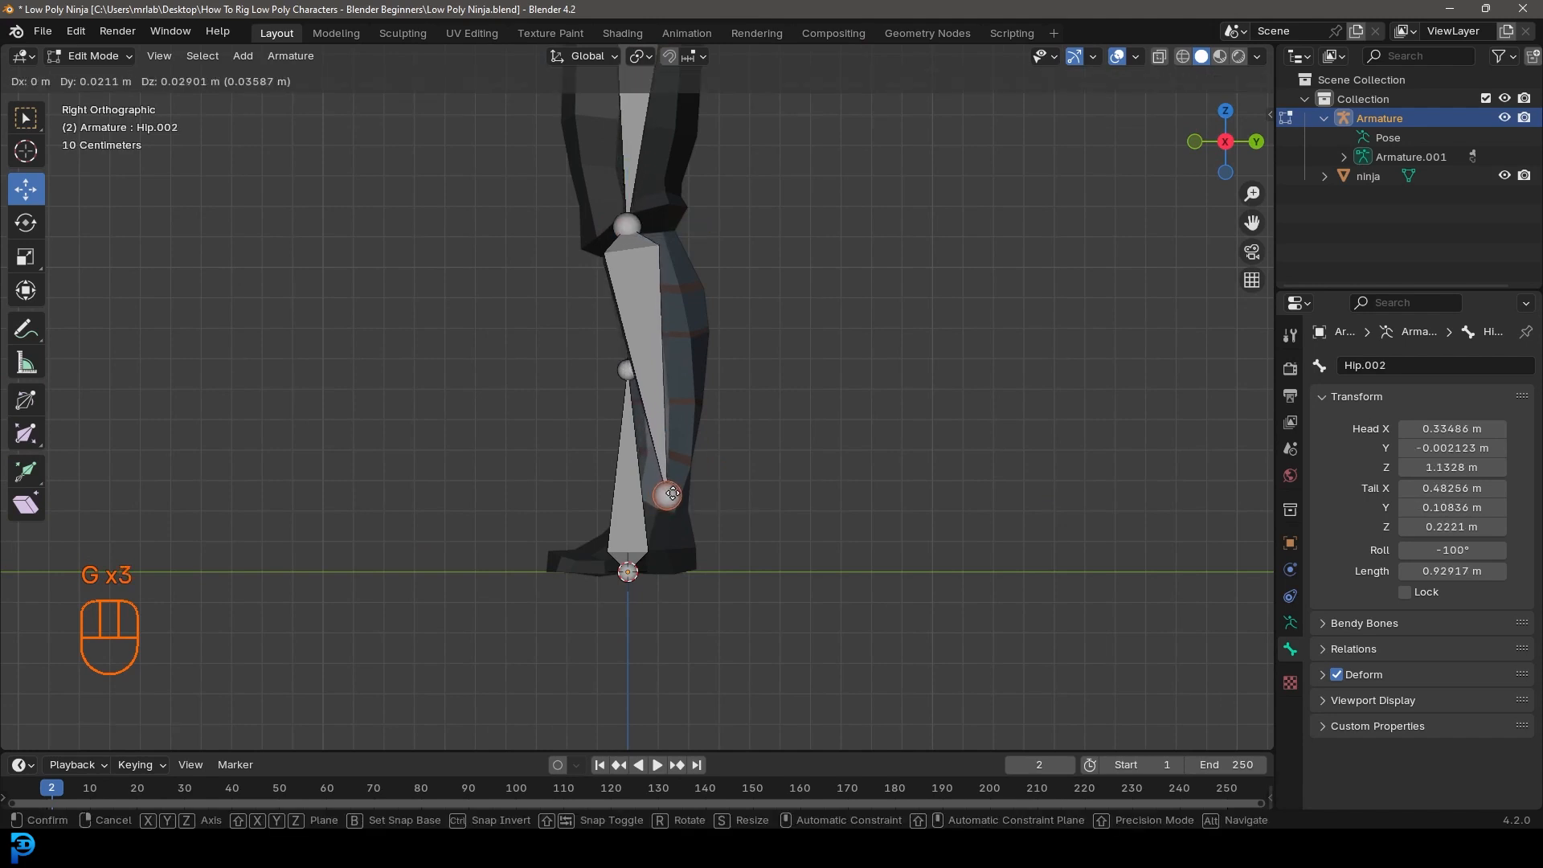
left_click(674, 498)
Step: Rename the left thigh bone as Leg_Upper.L
middle_click_drag(675, 495, 825, 412)
middle_click_drag(668, 269, 697, 378, "shift")
scroll(696, 379, "up", 2)
middle_click_drag(607, 318, 680, 309)
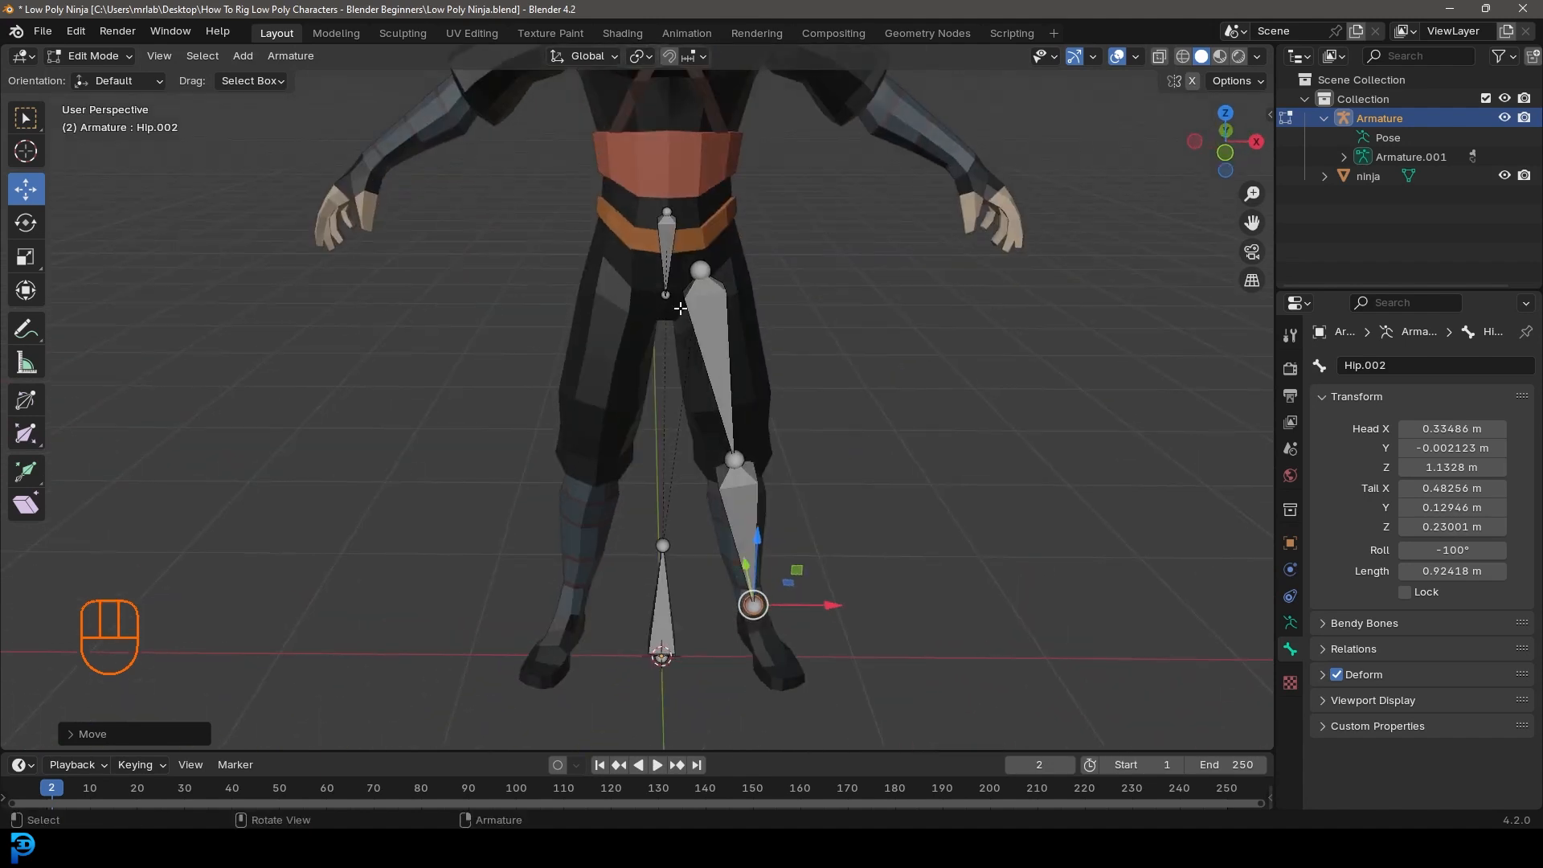
left_click(719, 314)
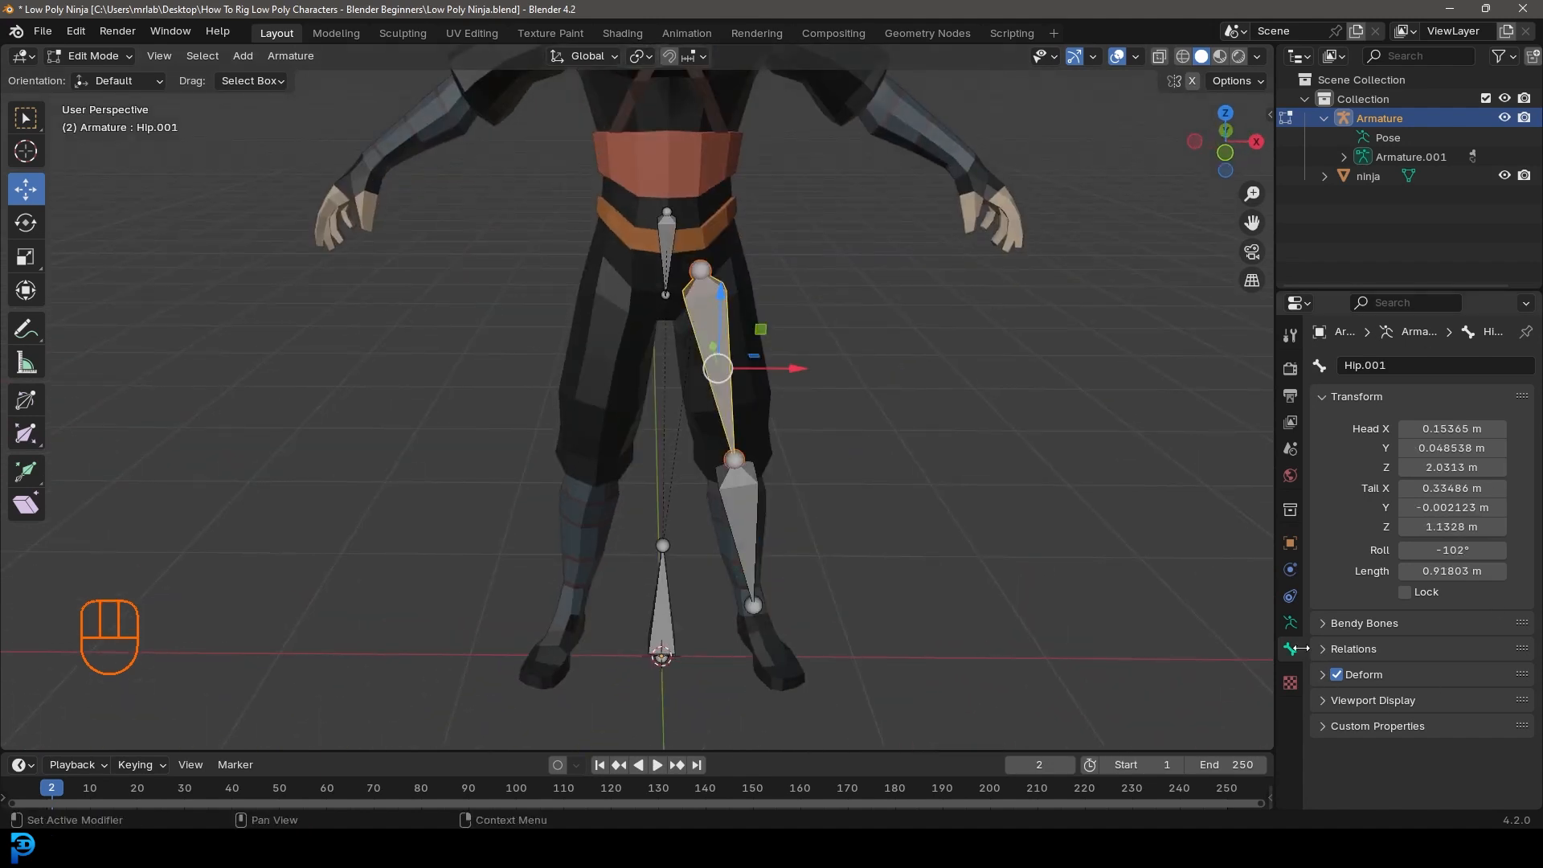
left_click(1374, 368)
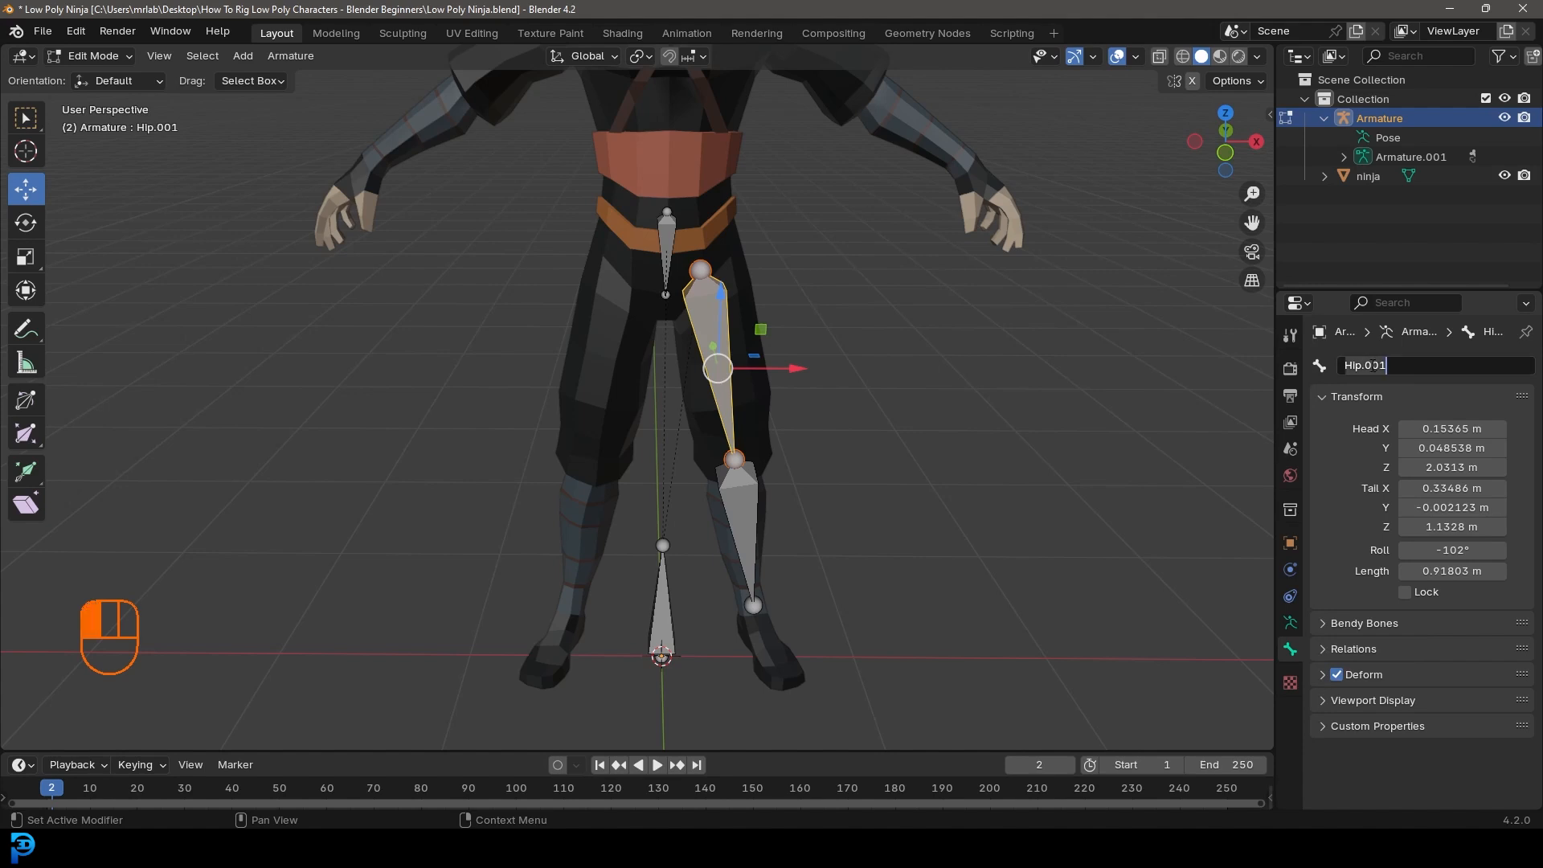
type("Leg_Upper.L")
key("Return")
Step: Rename the left lower leg bone as Leg_Lower.L
key("KP_Decimal")
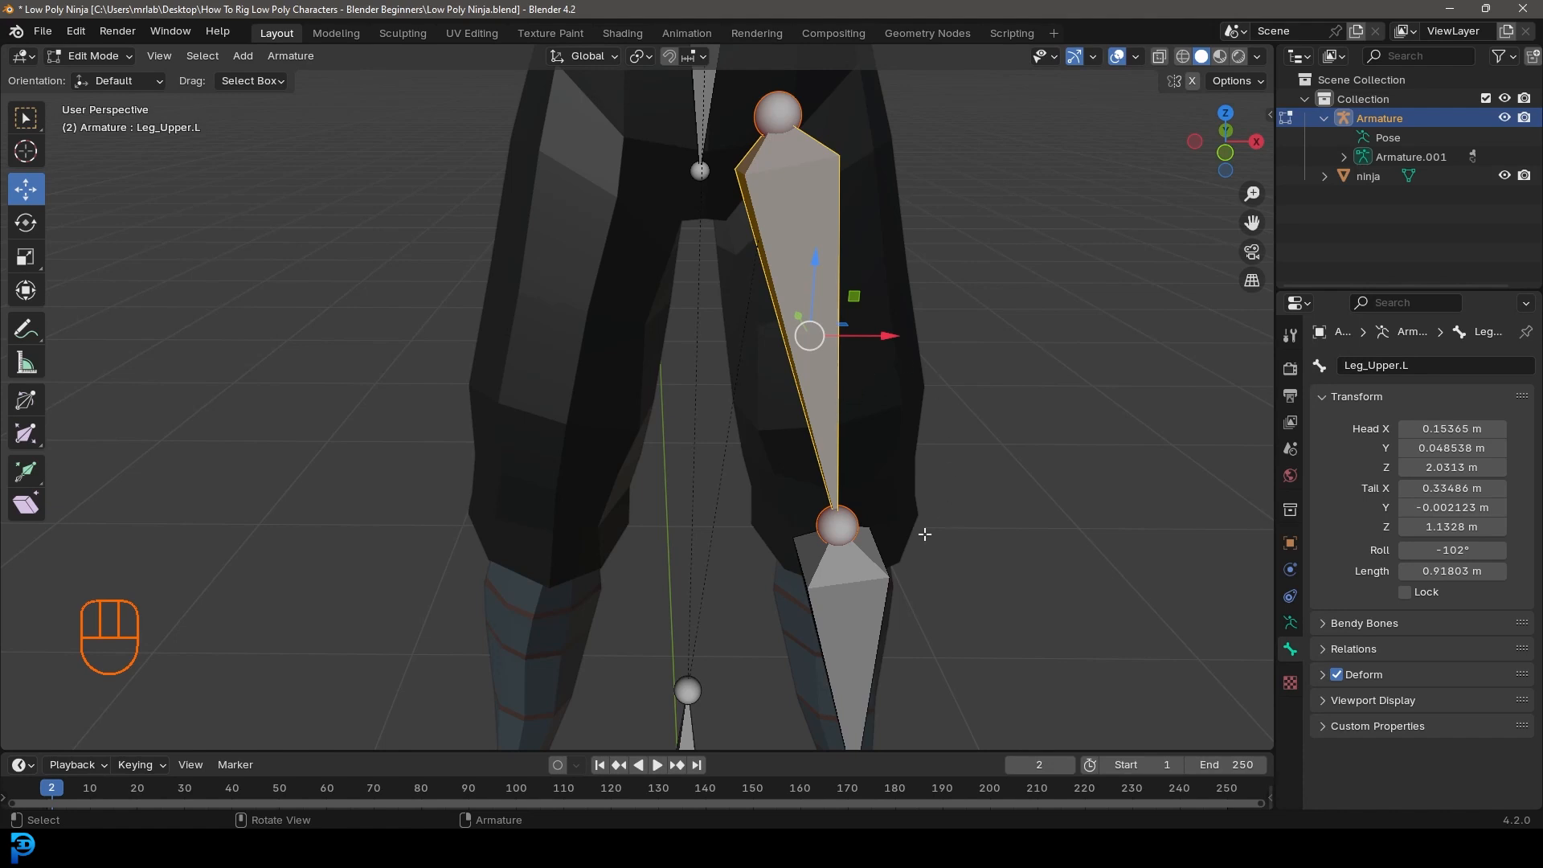
left_click(864, 594)
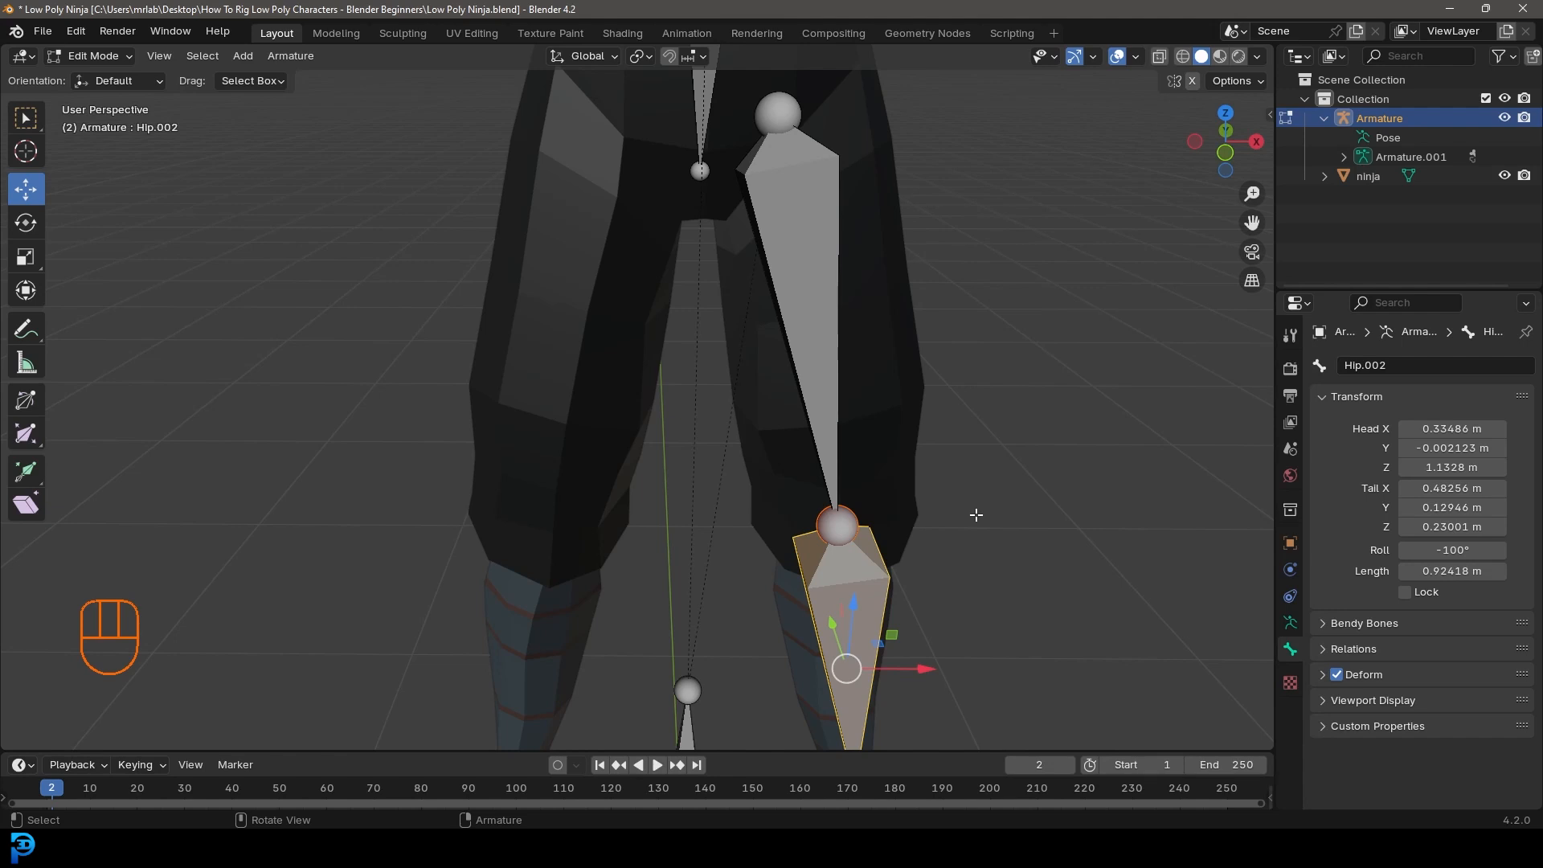
left_click(1382, 368)
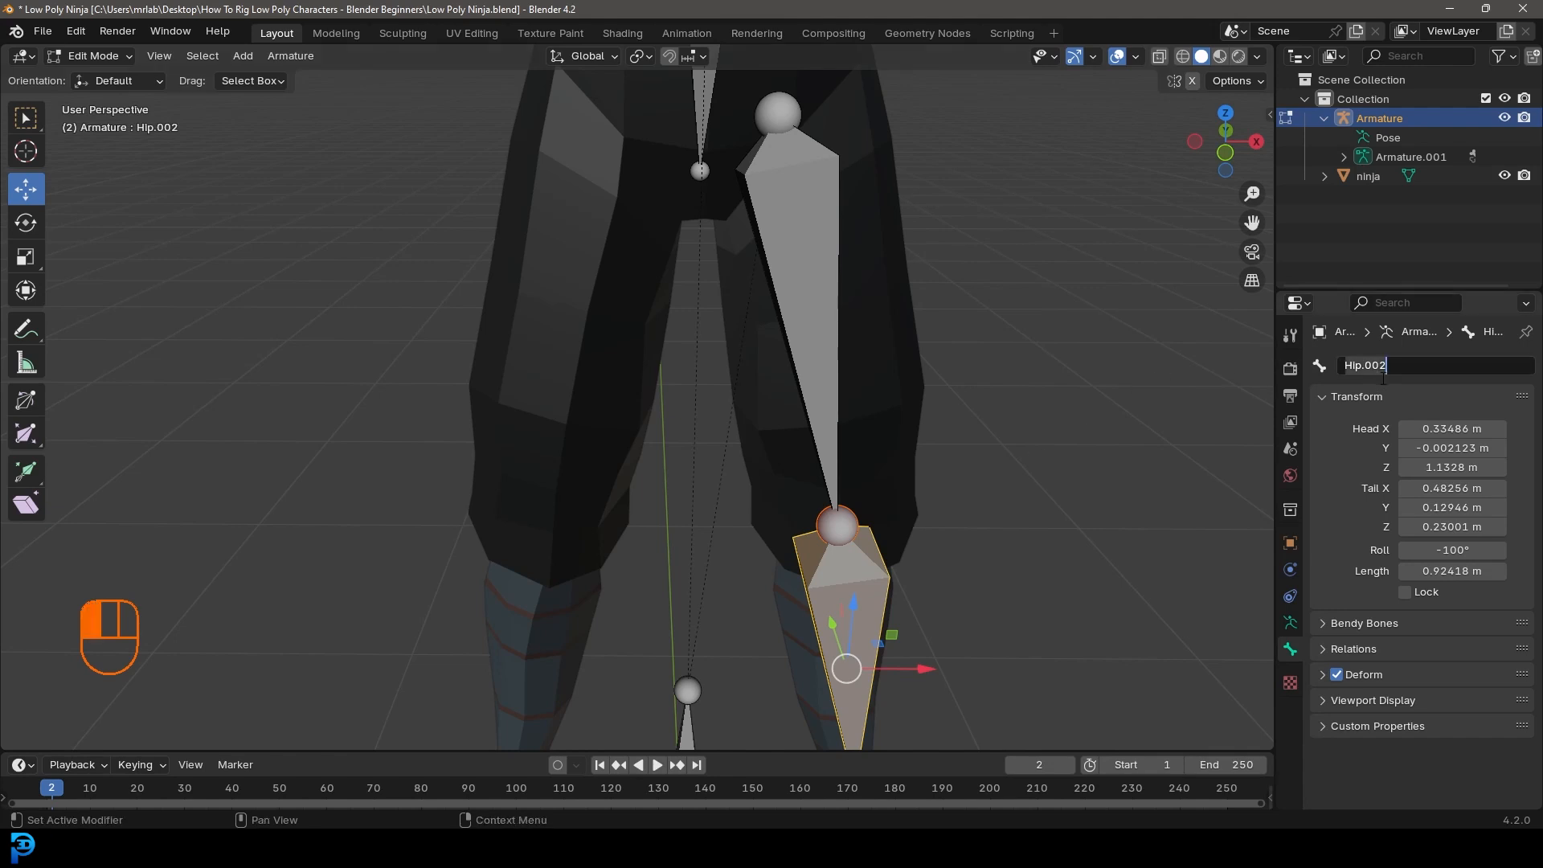
type("Leg_Lower.L")
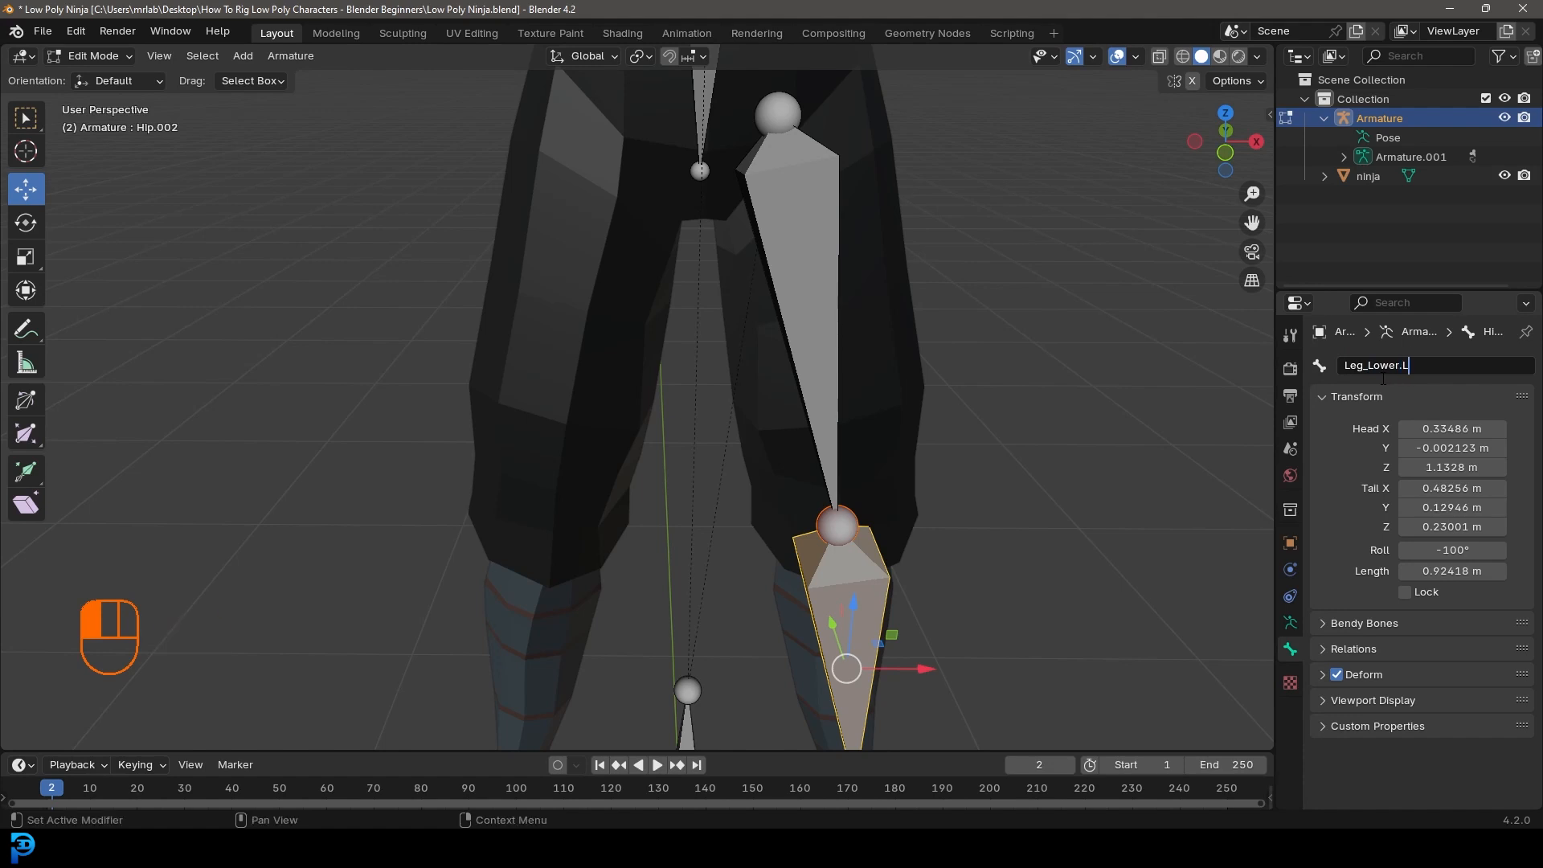
key("Return")
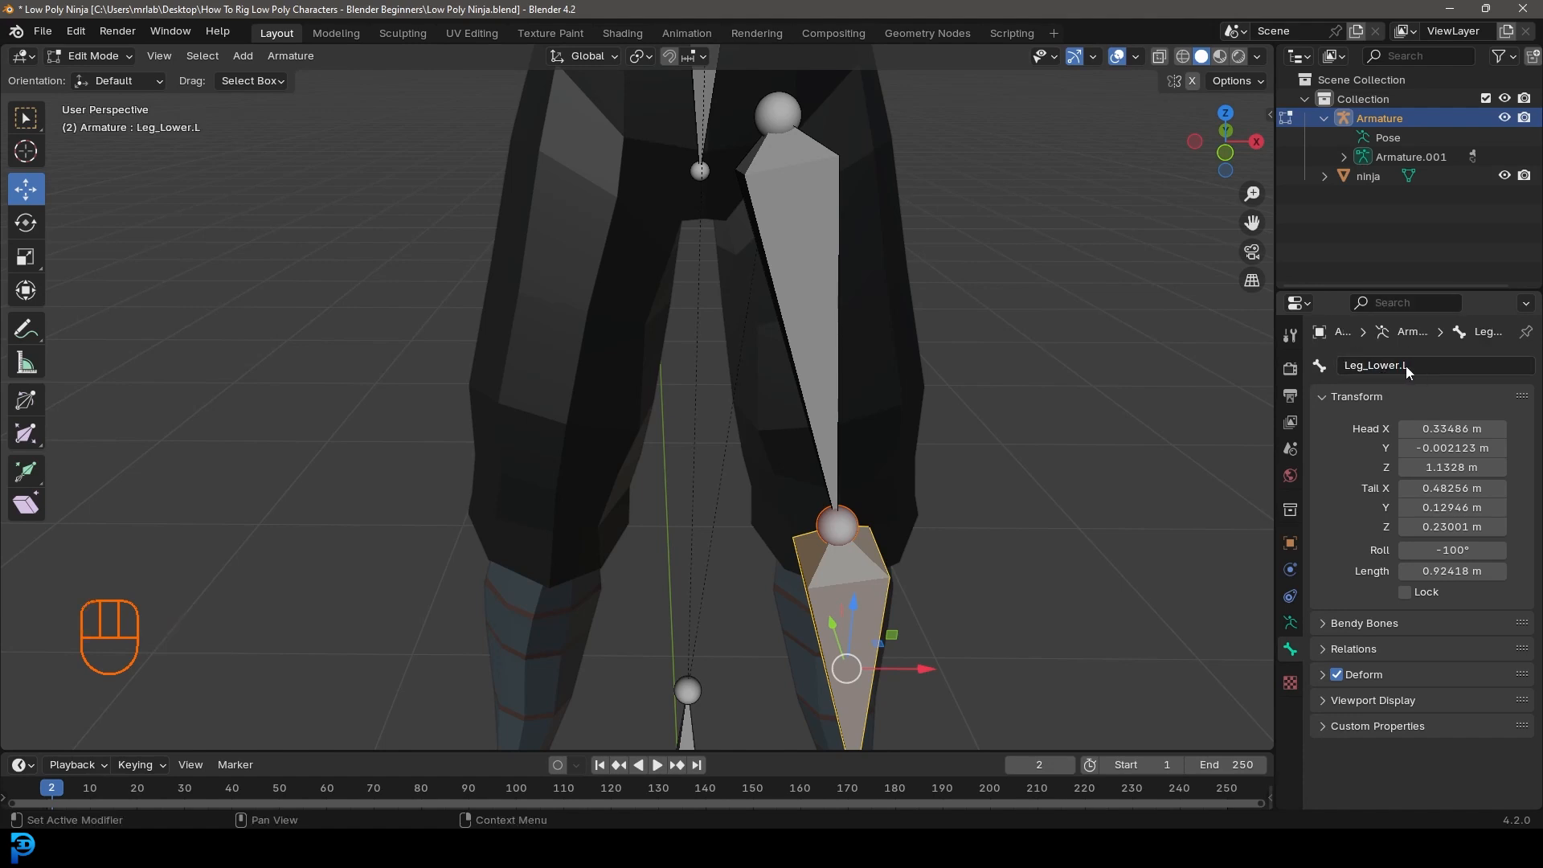
Step: Examine how the Leg_Upper.L, Hip and Root bones relate to each other around the hips
scroll(899, 623, "down", 3)
middle_click_drag(872, 623, 799, 603)
middle_click_drag(725, 242, 697, 393, "shift")
scroll(759, 448, "up", 2)
left_click(742, 486)
scroll(794, 468, "up", 2)
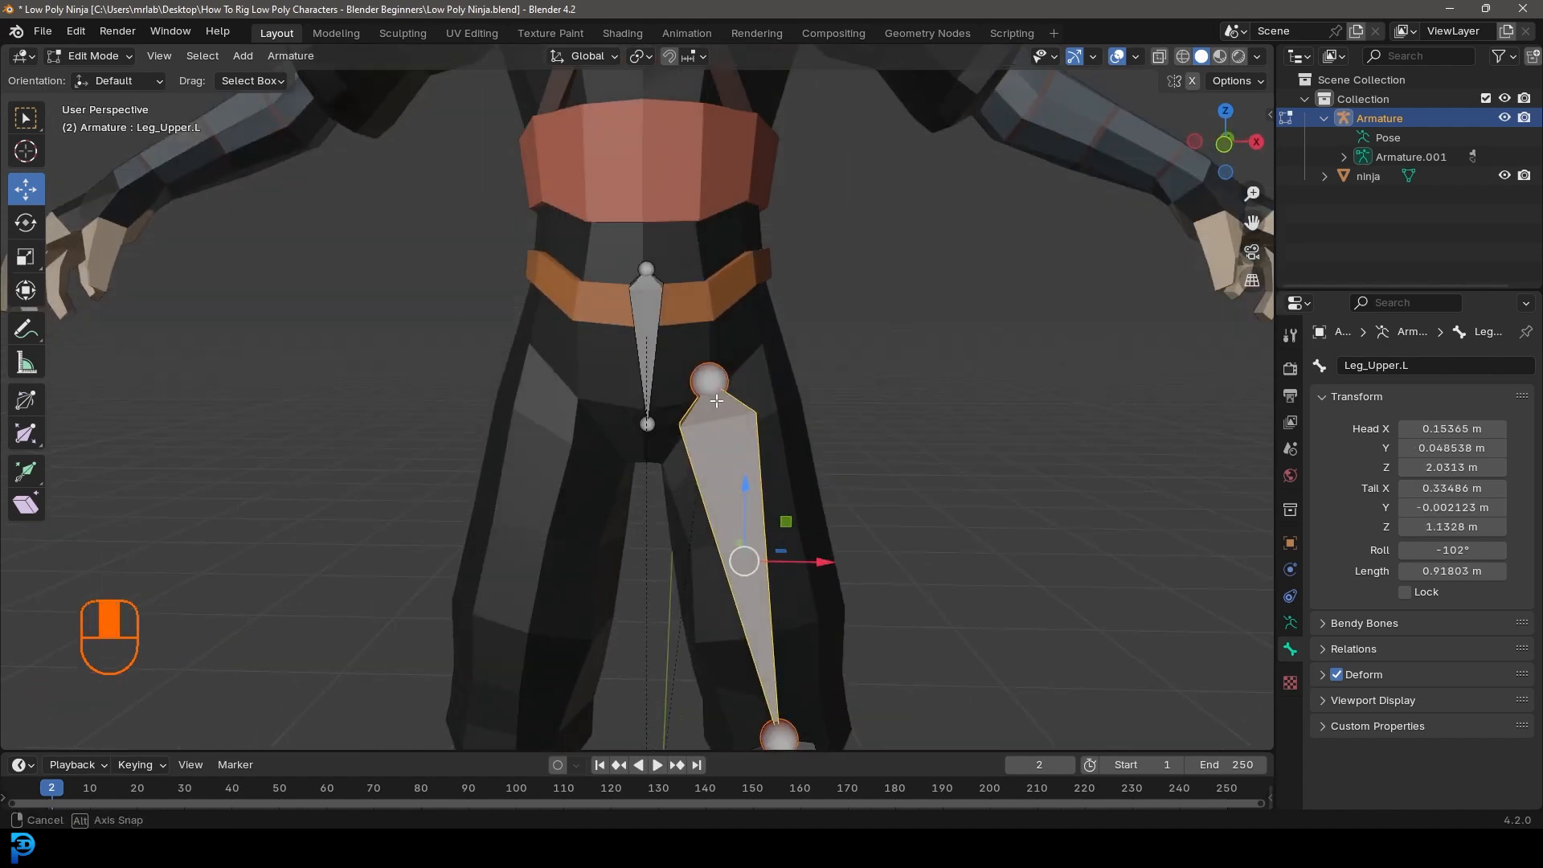
middle_click_drag(769, 445, 737, 465)
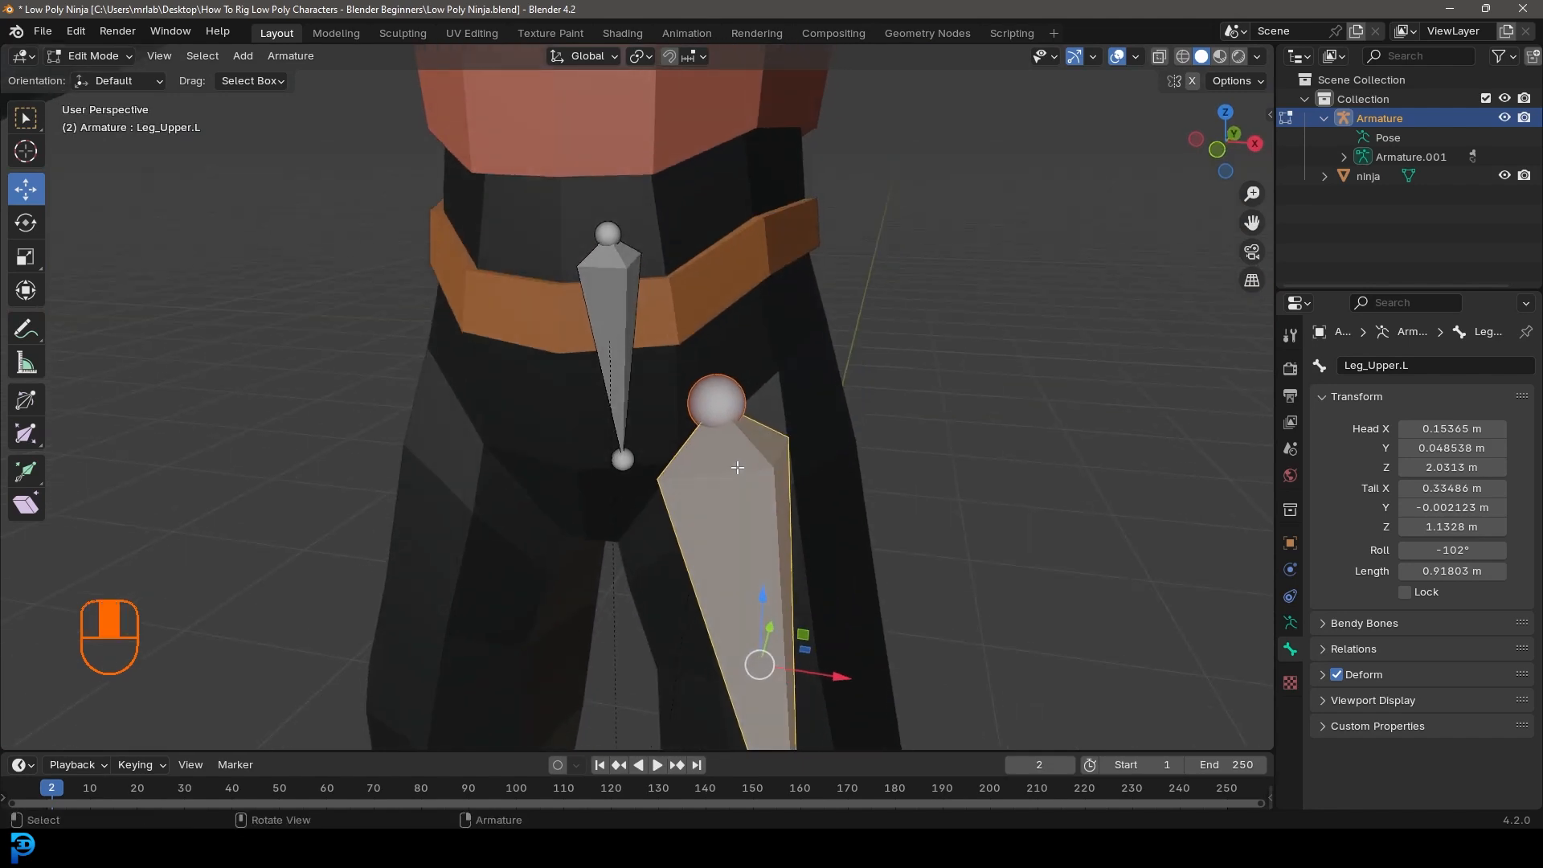
scroll(716, 447, "down", 2)
scroll(737, 437, "down", 3)
left_click(632, 693)
middle_click_drag(653, 698, 673, 559, "shift")
left_click_drag(582, 170, 666, 735)
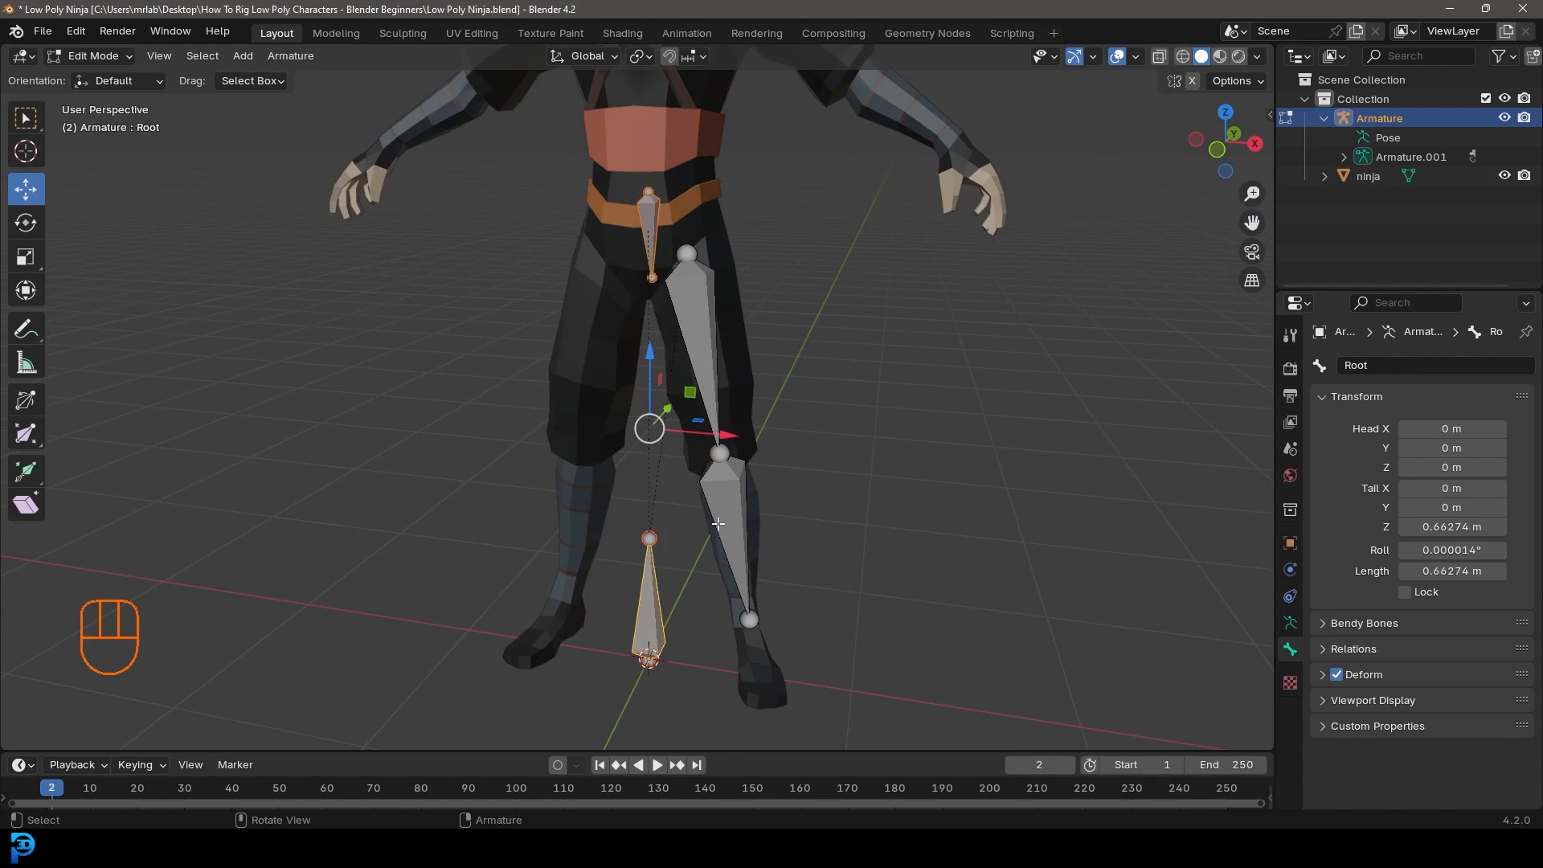
Step: Parent the Leg_Upper.L bone to the Hip bone with Keep Offset, leaving both bones deselected
left_click(713, 294)
scroll(714, 294, "up", 5)
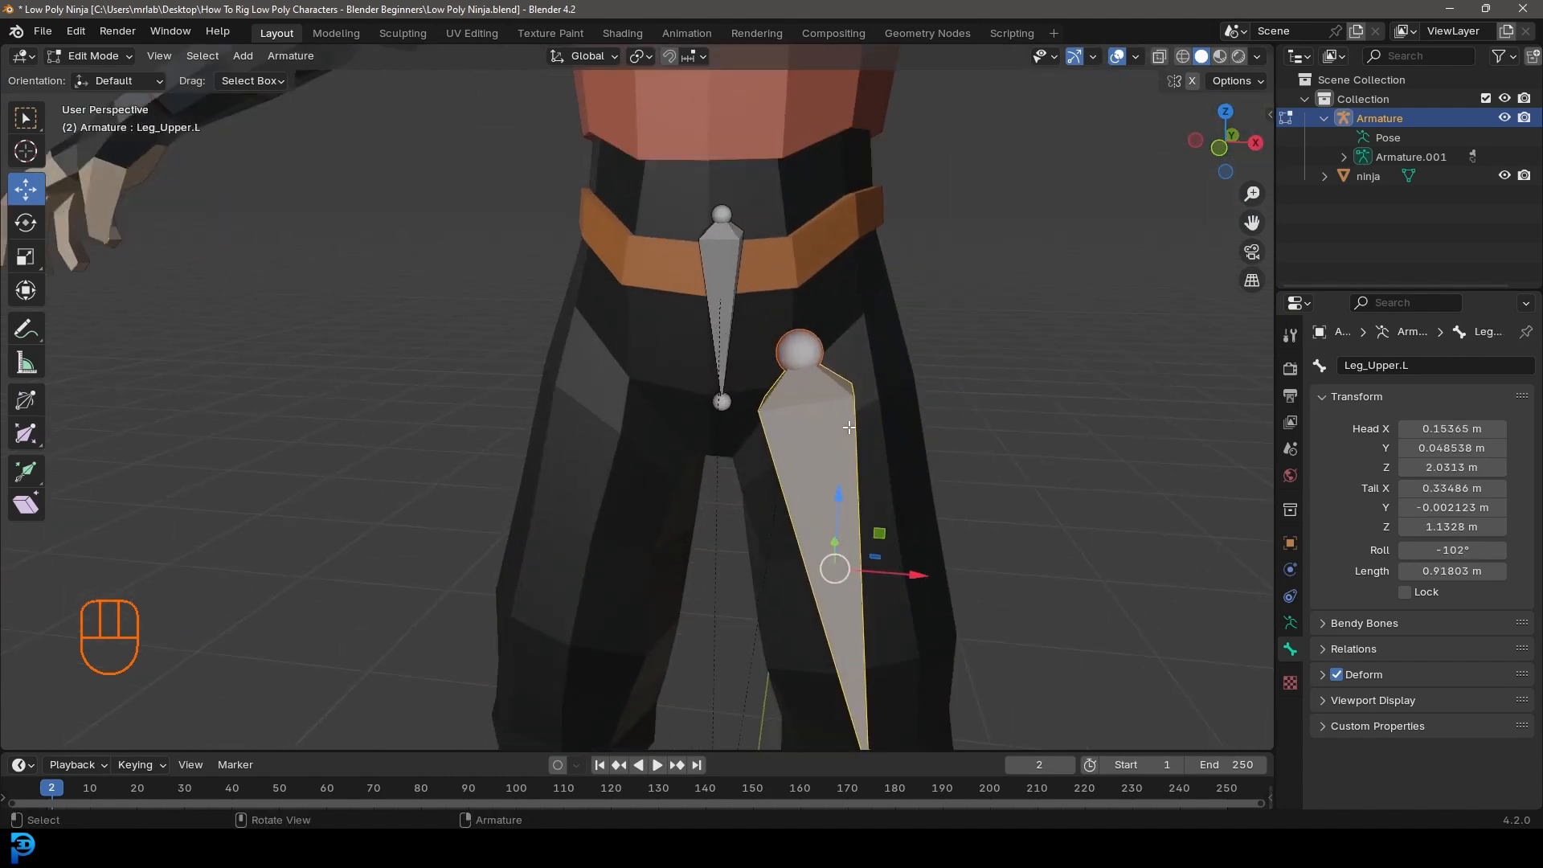
middle_click_drag(836, 265, 859, 233, "shift")
left_click(753, 227, "shift")
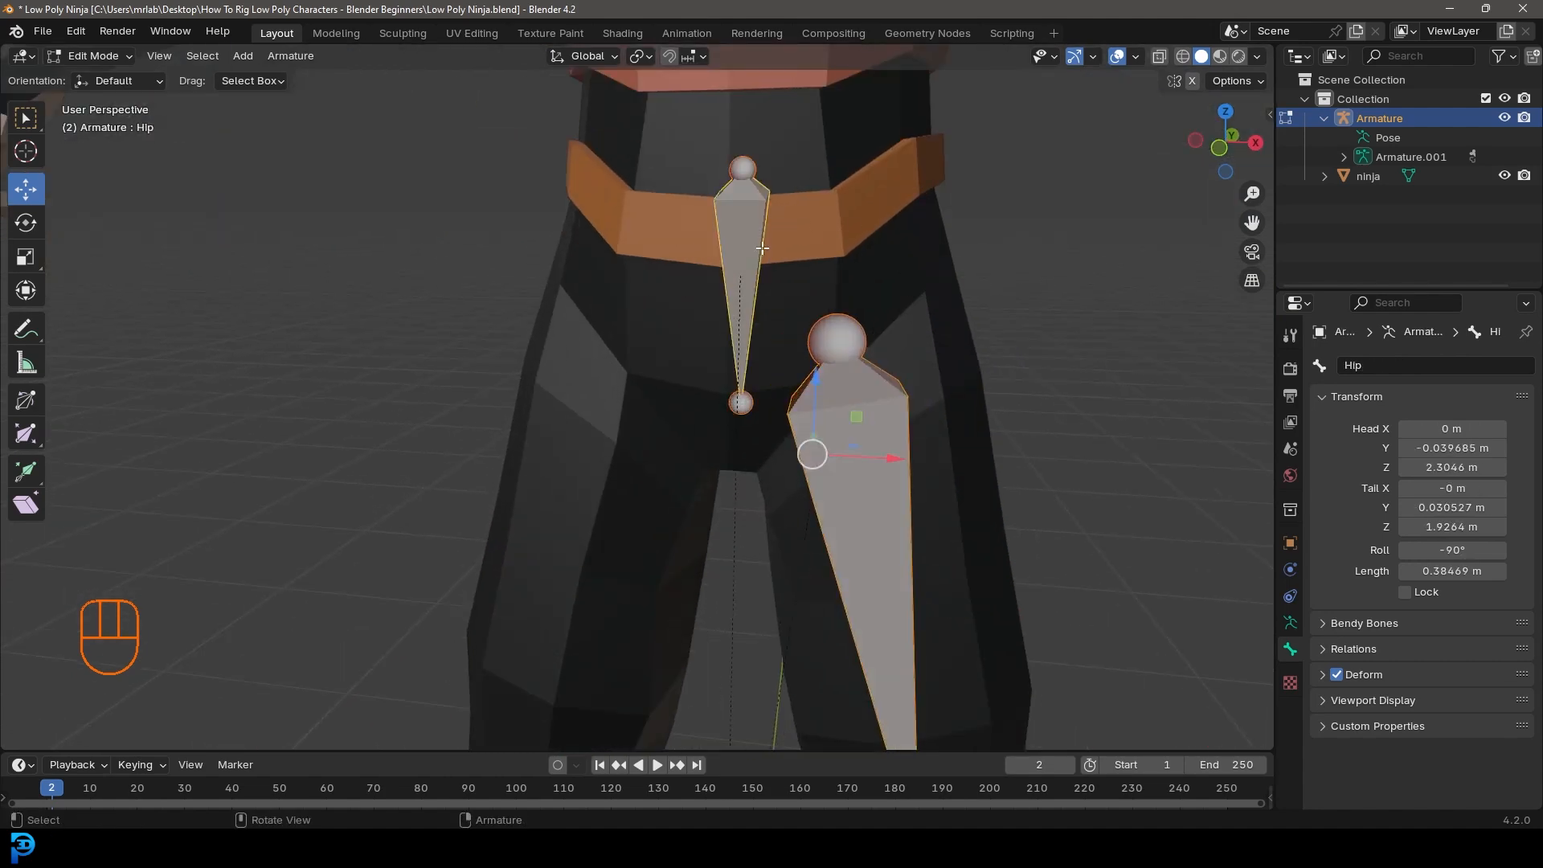
key("ctrl")
key("ctrl+p")
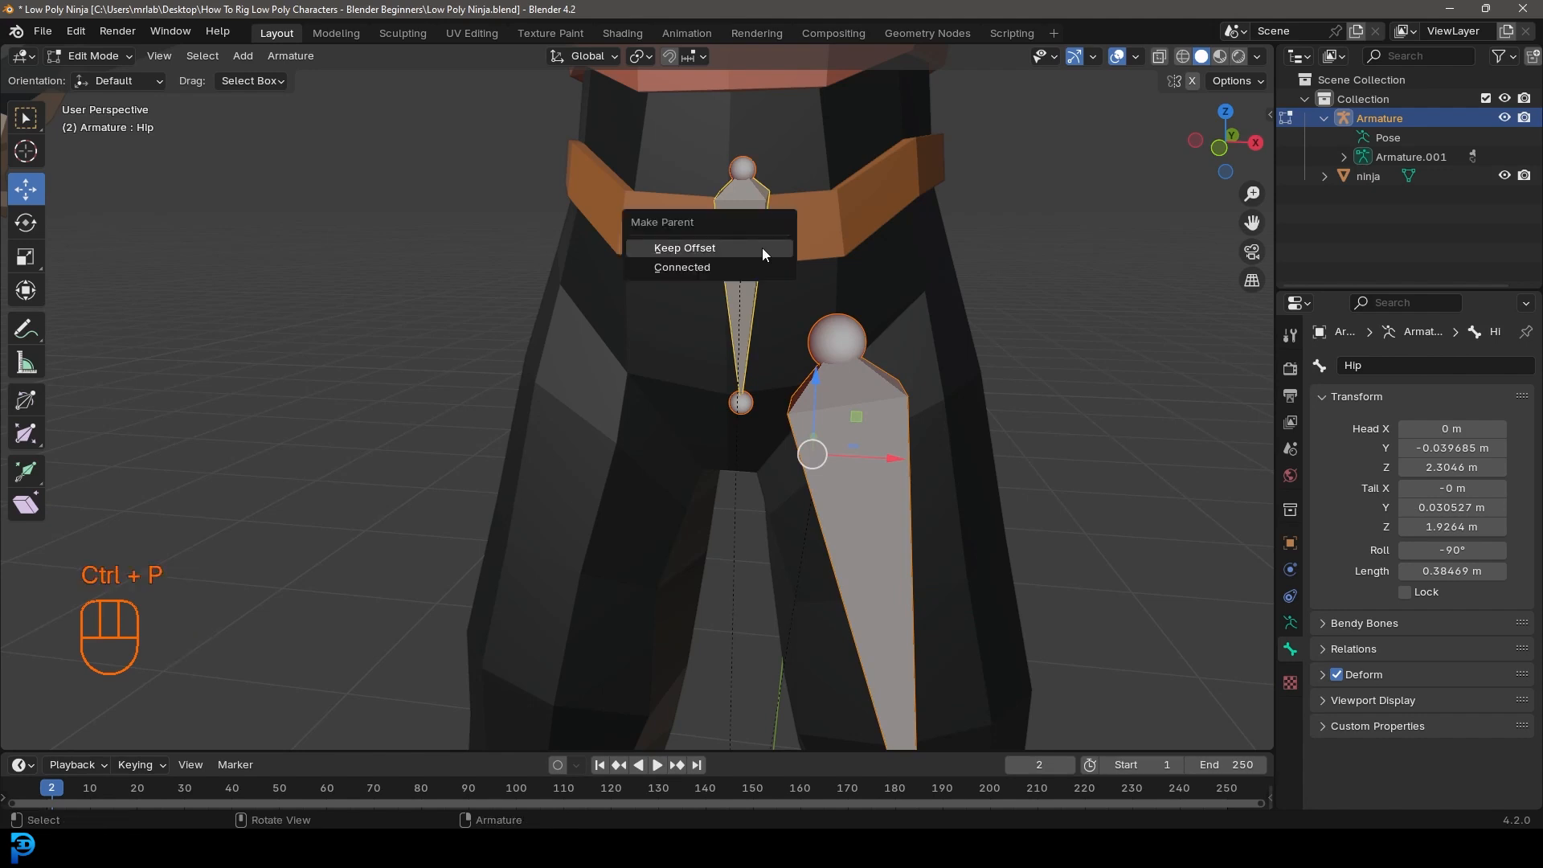
left_click(708, 253)
scroll(902, 544, "down", 6)
middle_click_drag(903, 544, 877, 460, "shift")
scroll(779, 503, "up", 4)
key("alt+a")
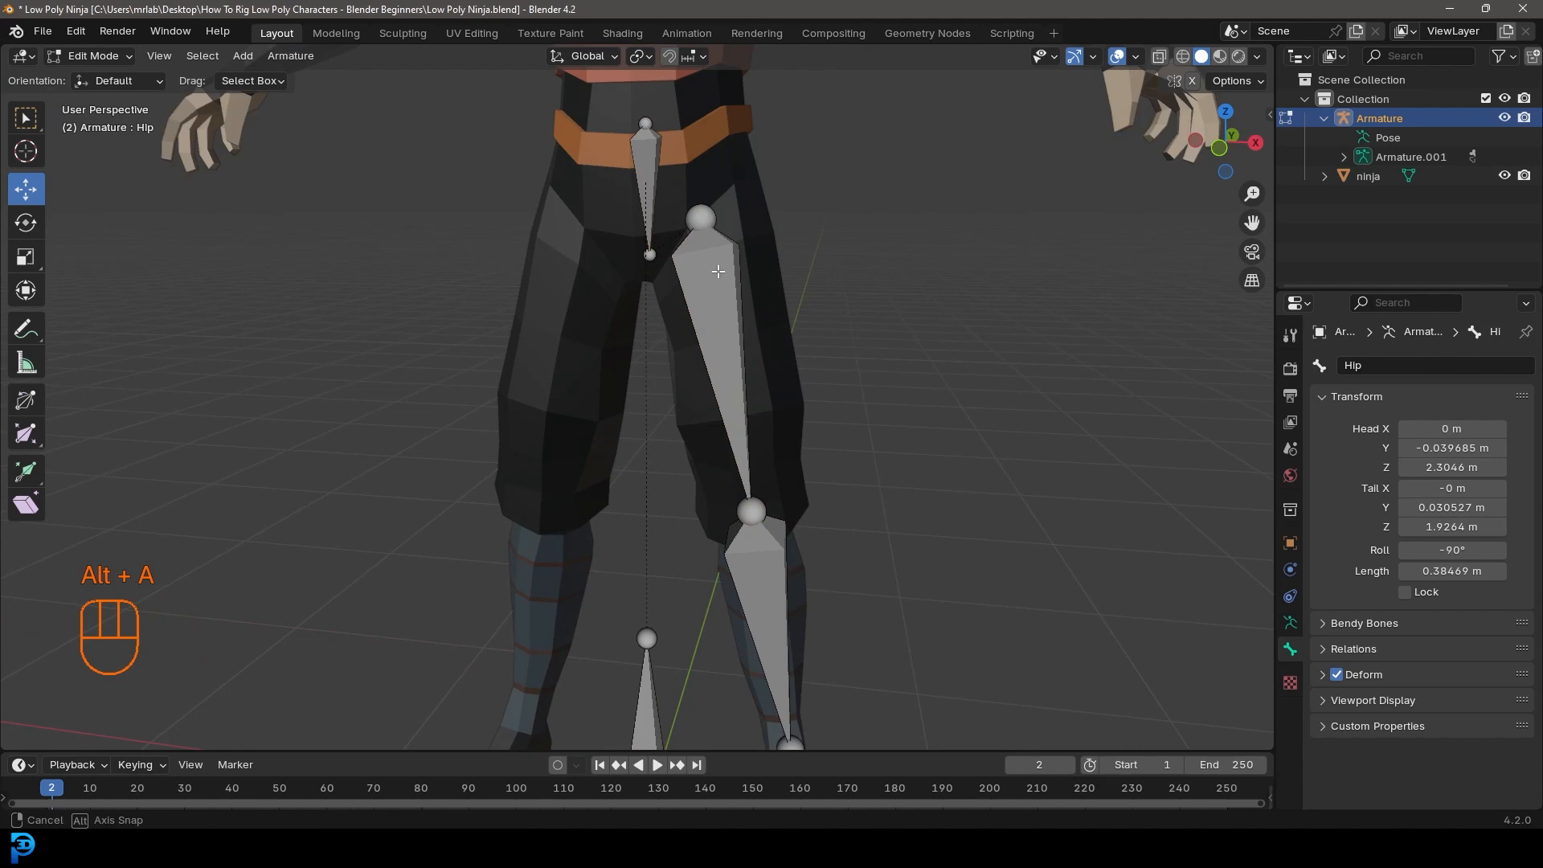
middle_click_drag(707, 268, 729, 272)
left_click(730, 271)
left_click(664, 167)
middle_click_drag(901, 550, 796, 326, "shift")
key("alt+a")
Step: Hide the Root bone in the right side view to get a clear look at the left foot
middle_click_drag(907, 371, 758, 369)
scroll(756, 369, "down", 7)
mouse_move(615, 362)
middle_mouse_down()
mouse_move(813, 338)
mouse_move(593, 361)
middle_mouse_up()
scroll(711, 506, "up", 5)
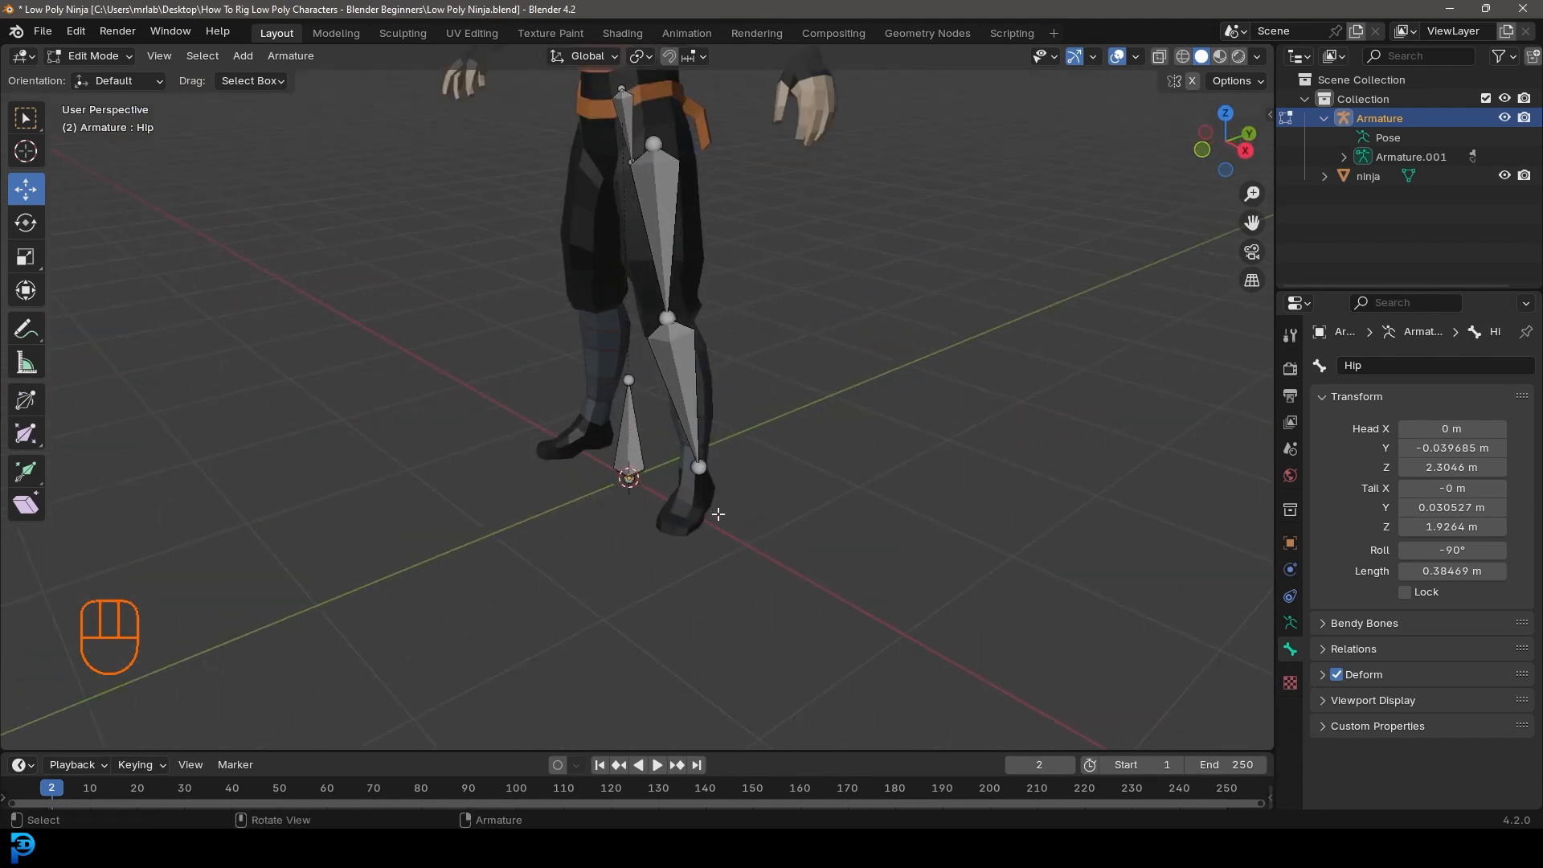
left_click(701, 468)
middle_click_drag(706, 470, 763, 523)
key("KP_3")
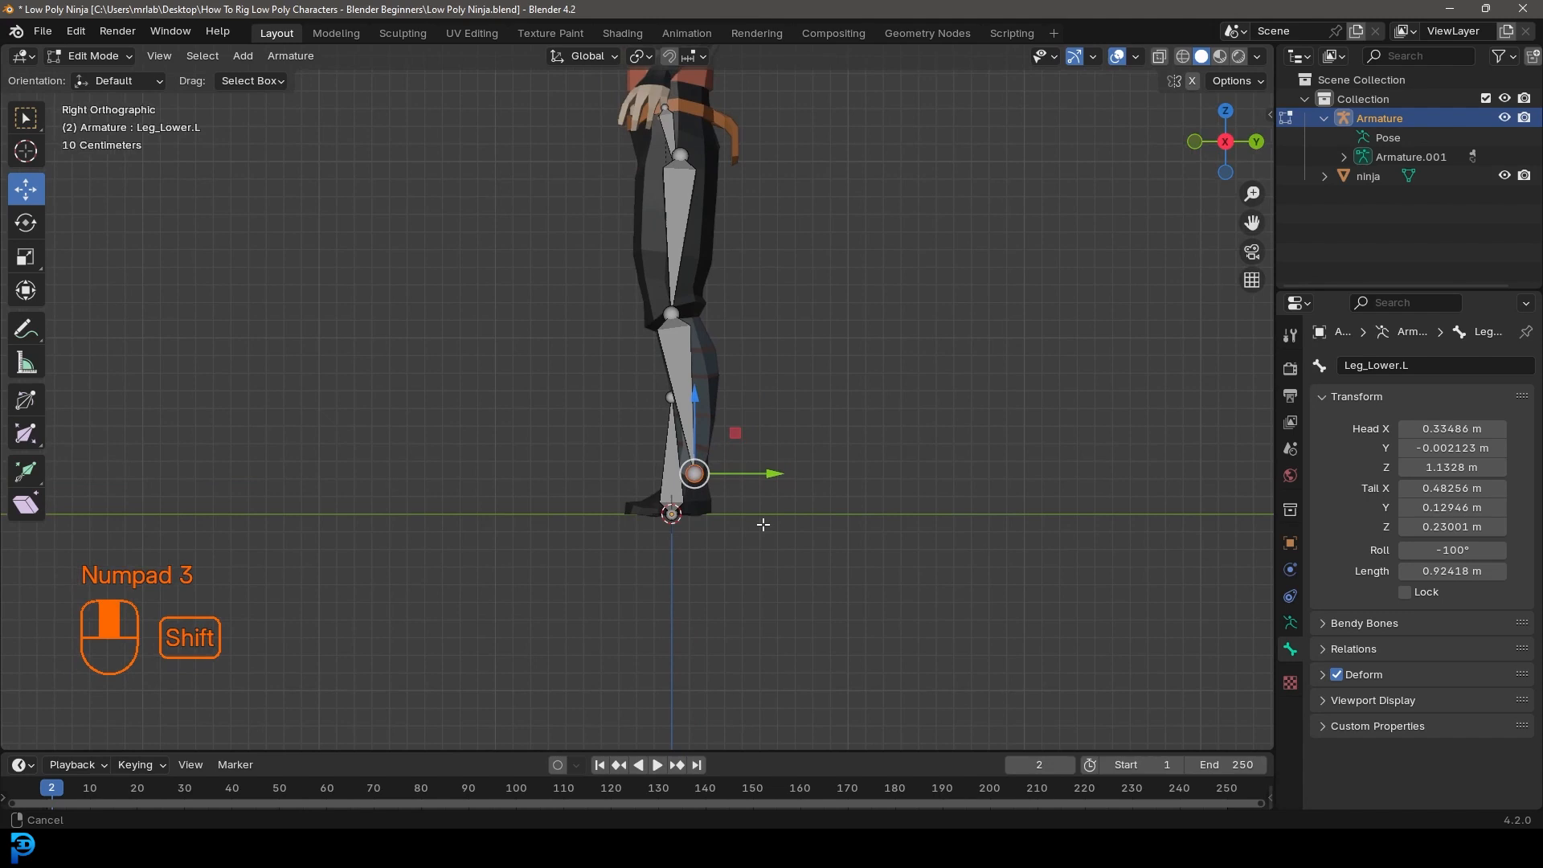
scroll(764, 522, "up", 4)
scroll(764, 401, "up", 3)
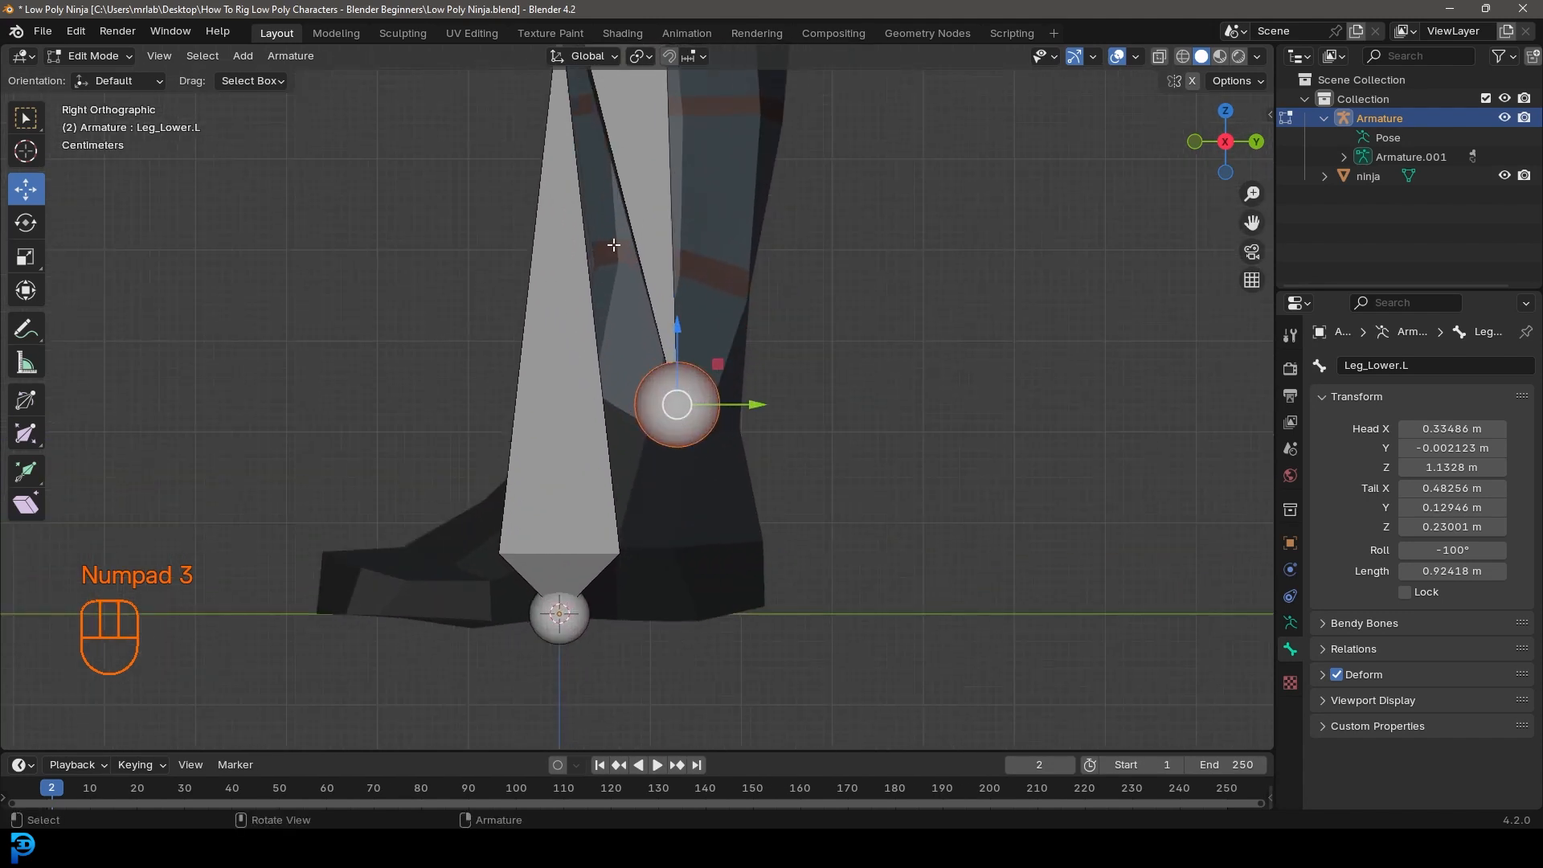
left_click(580, 273)
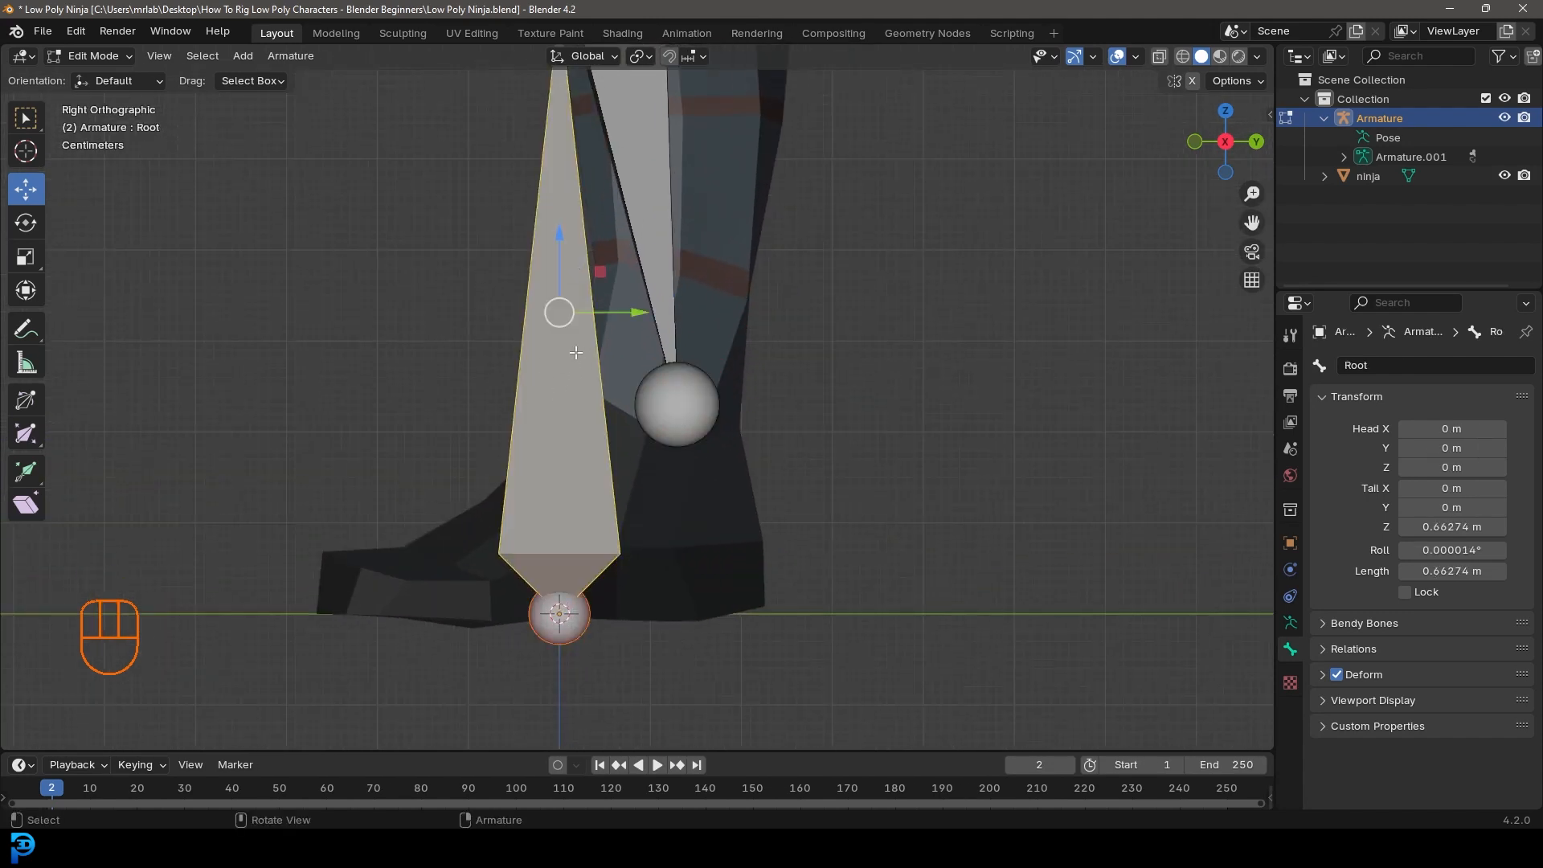
middle_click_drag(575, 352, 616, 378, "shift")
key("h")
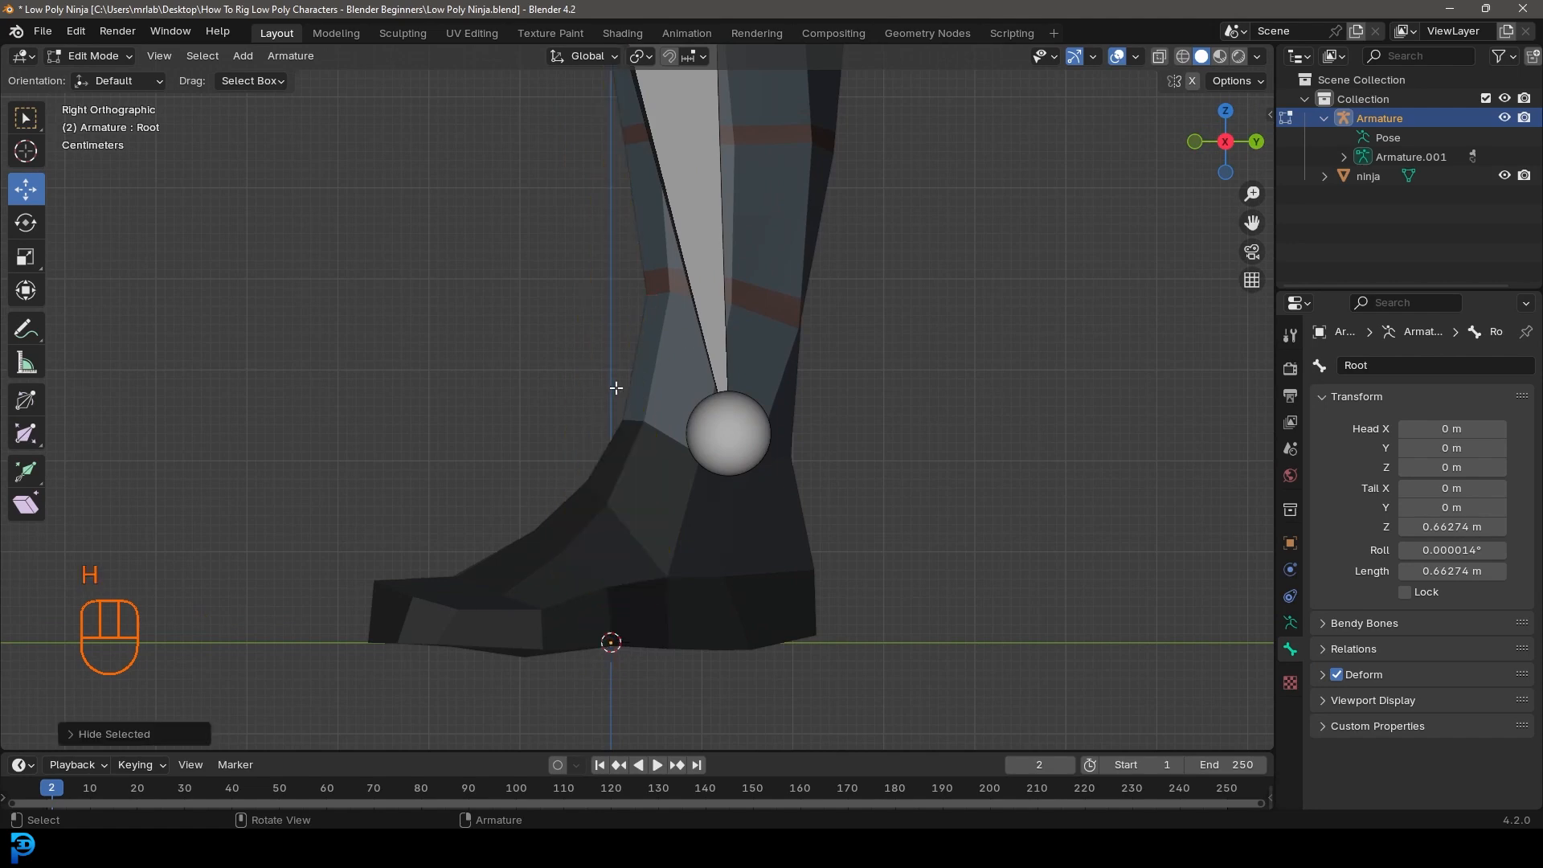
Step: Move the left ankle joint about 0.02 m down and slightly forward in the side view
left_click(741, 430)
middle_click_drag(716, 504, 898, 363, "shift")
scroll(788, 479, "up", 2)
key("g")
left_click(810, 439)
Step: Extrude a foot bone about 0.23 m long from the ankle to the ball of the foot, plus a toe bone about 0.22 m long
key("e")
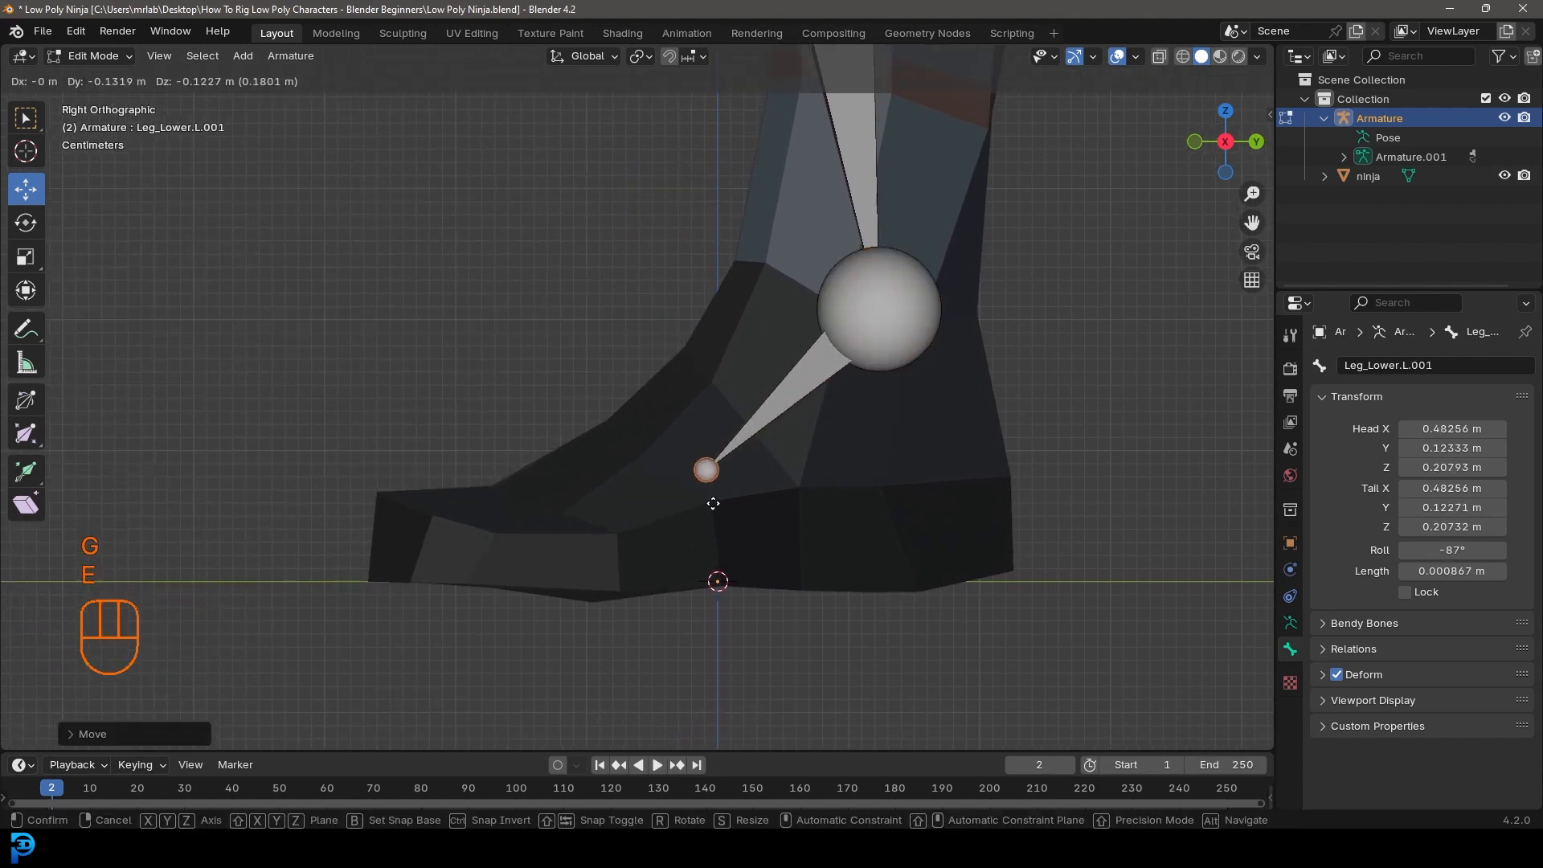
left_click(680, 544)
key("e")
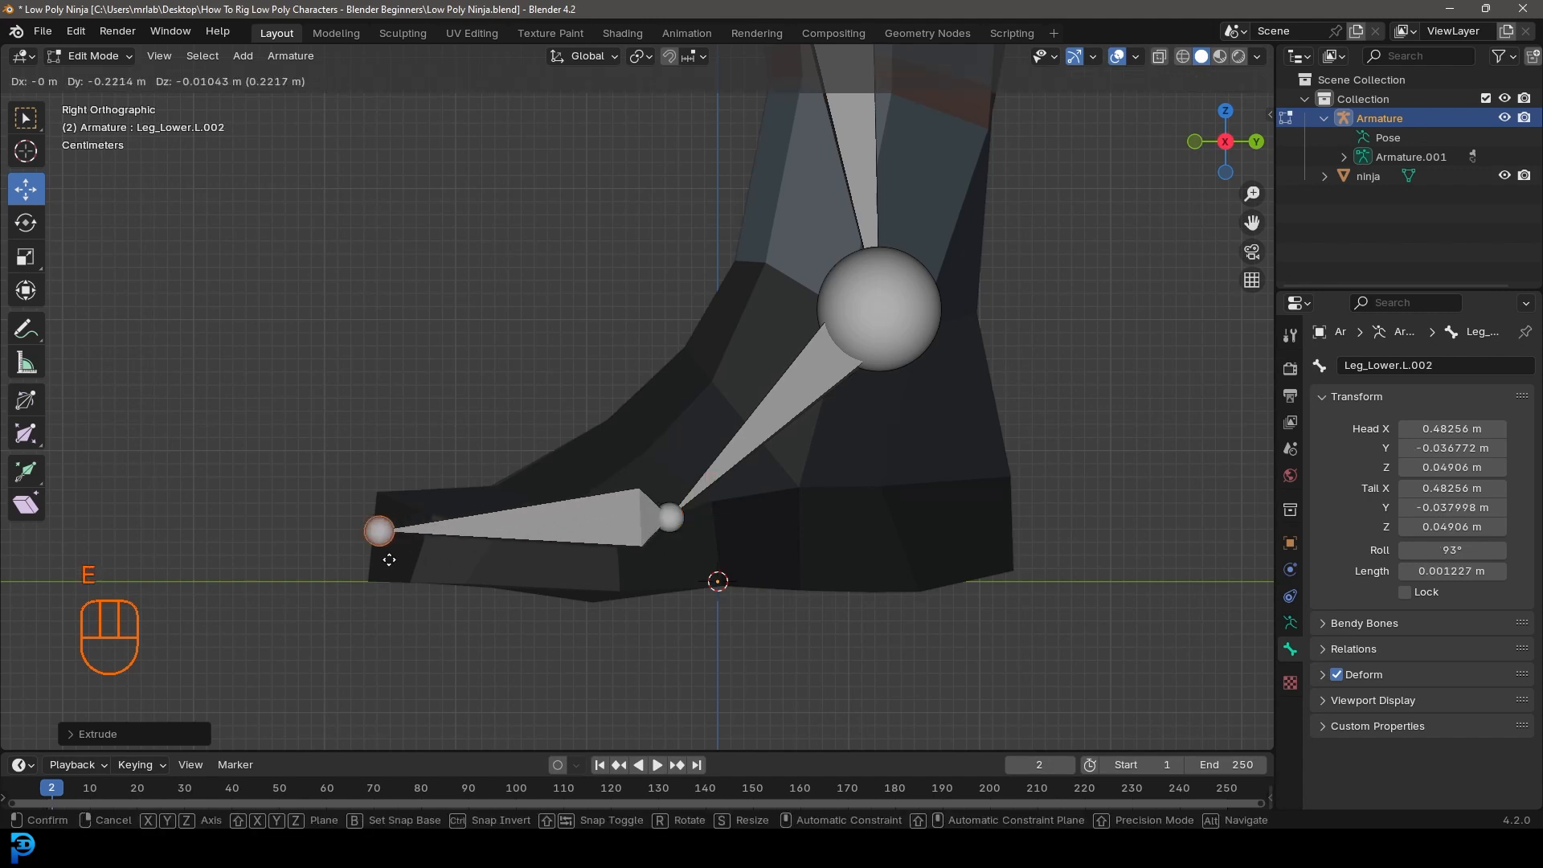
left_click(402, 553)
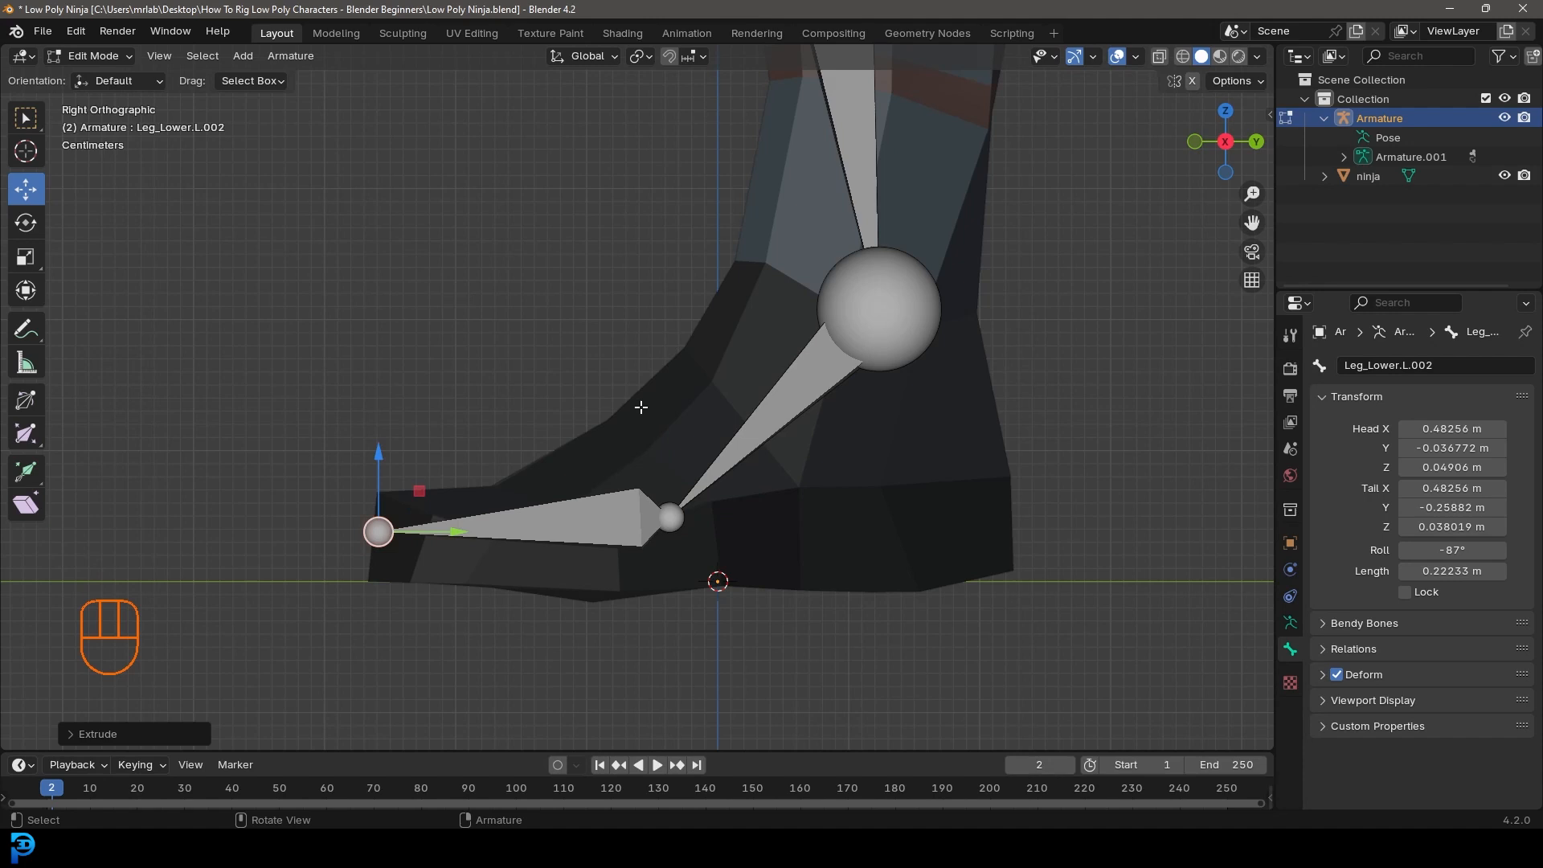
Step: Rename the left toe bone as toe.L
left_click(569, 498)
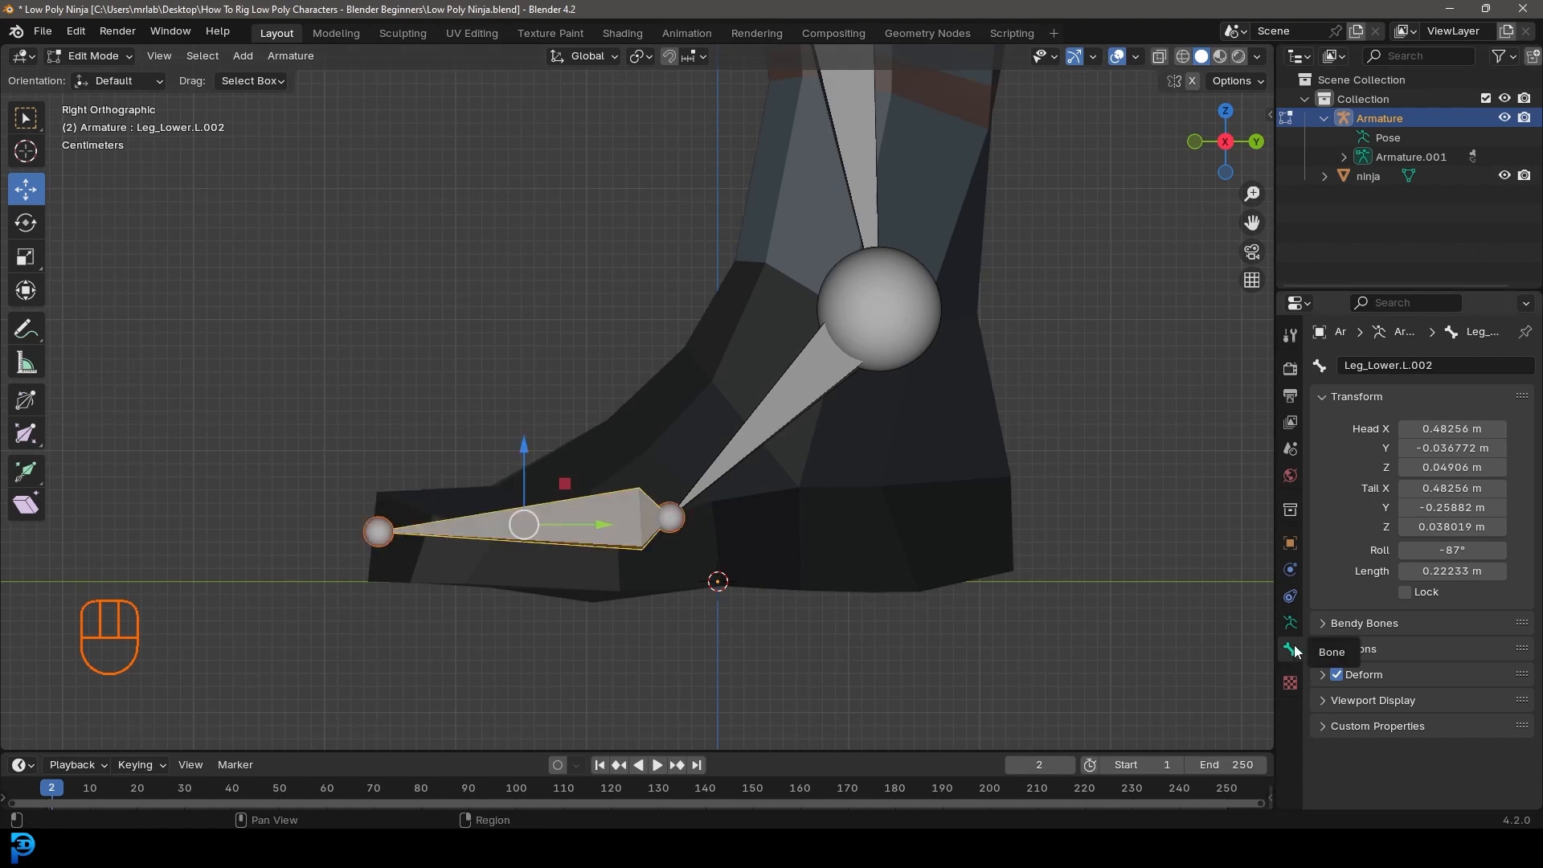
left_click(1381, 363)
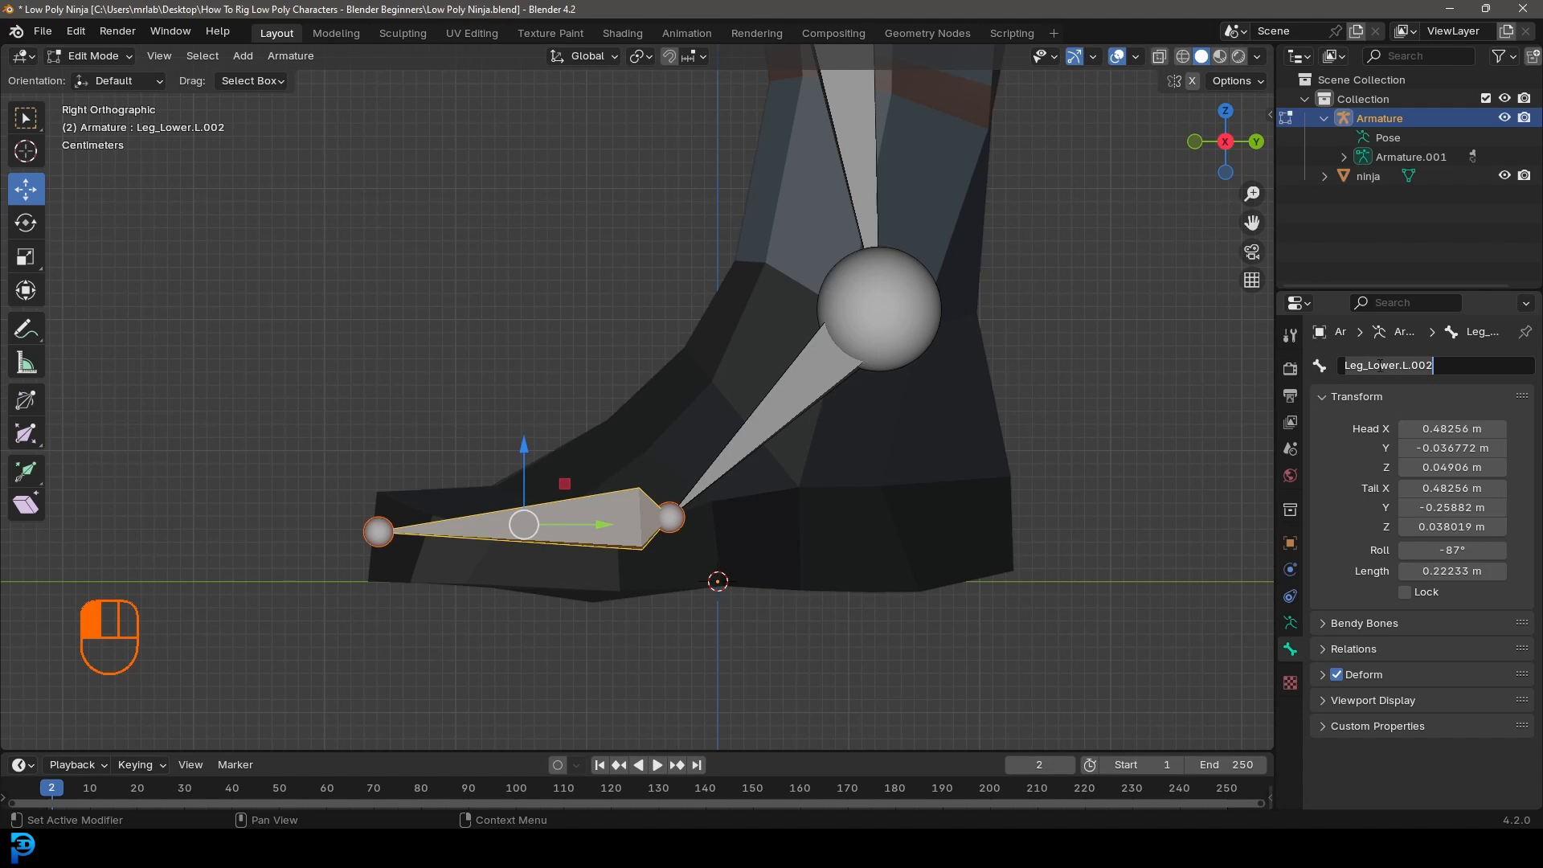
type("toe.")
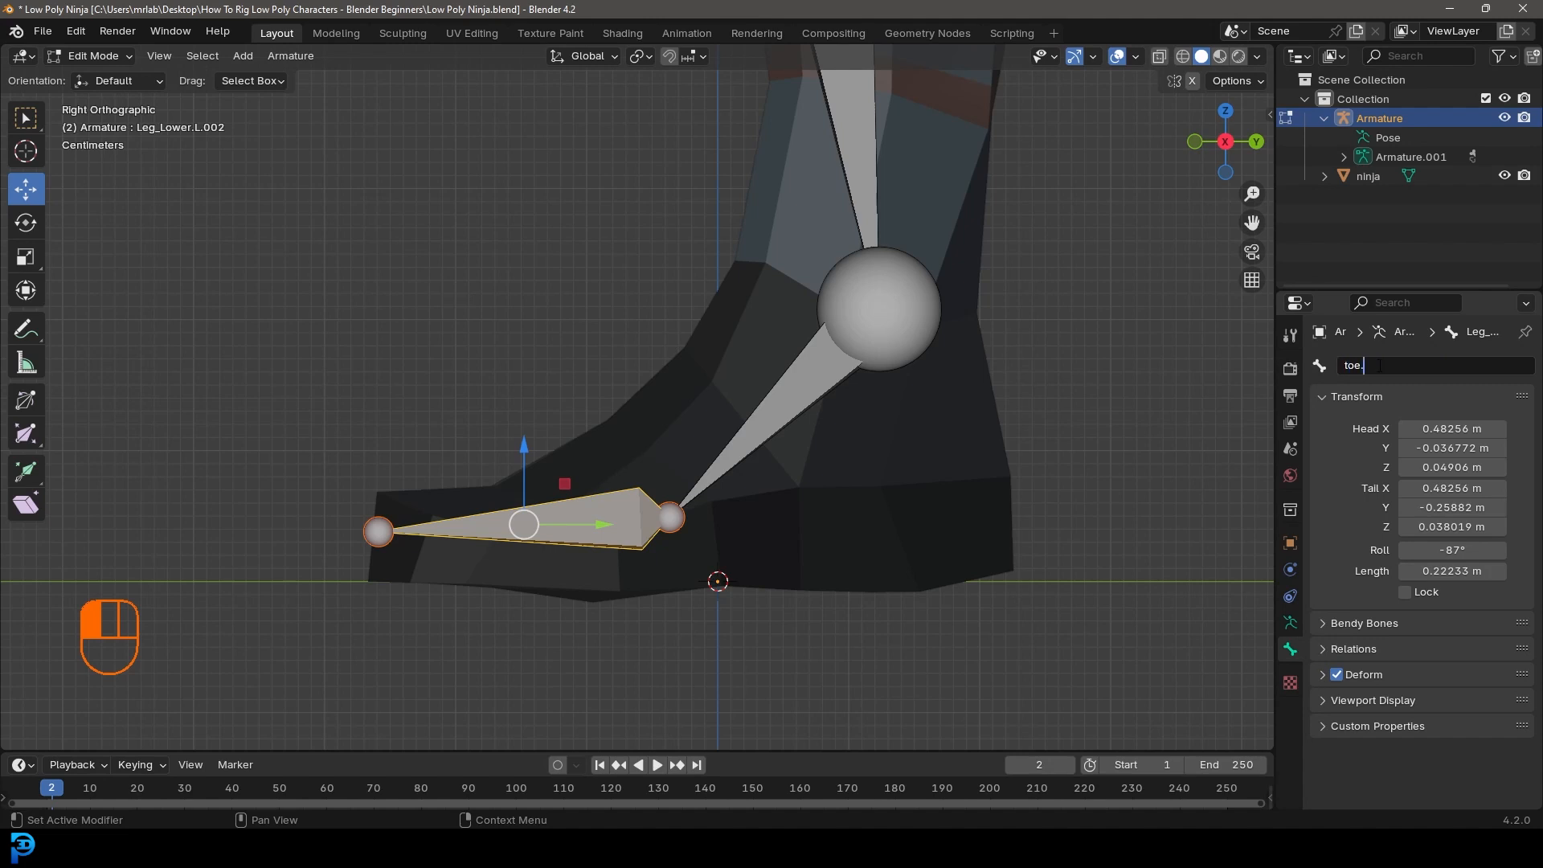
type("L")
key("Return")
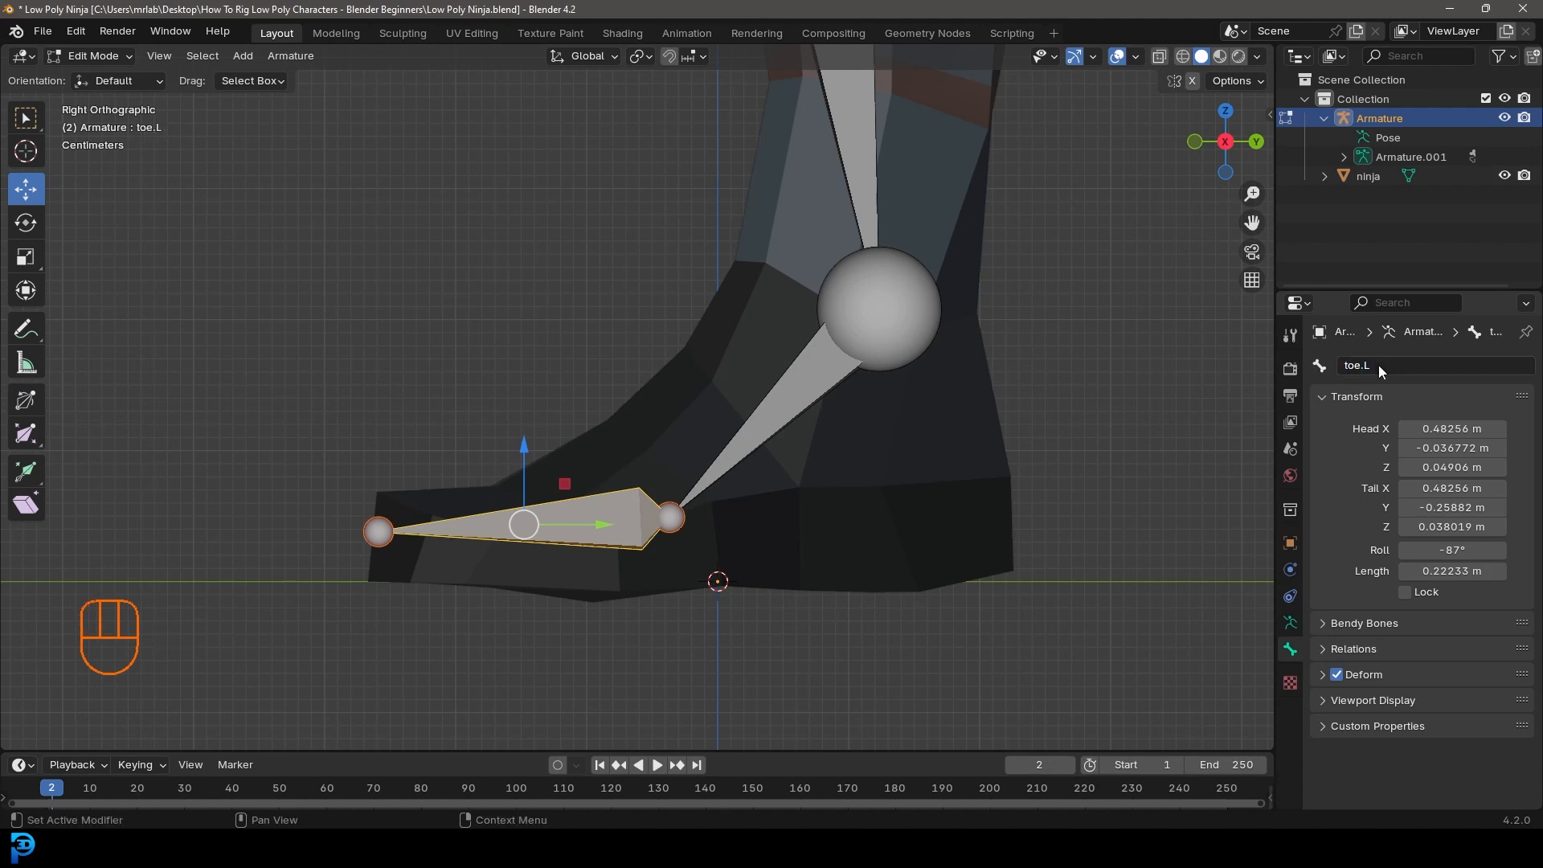
Step: Rename the bone between the left ankle and the toe bone as foot.L
left_click(799, 390)
left_click(1433, 365)
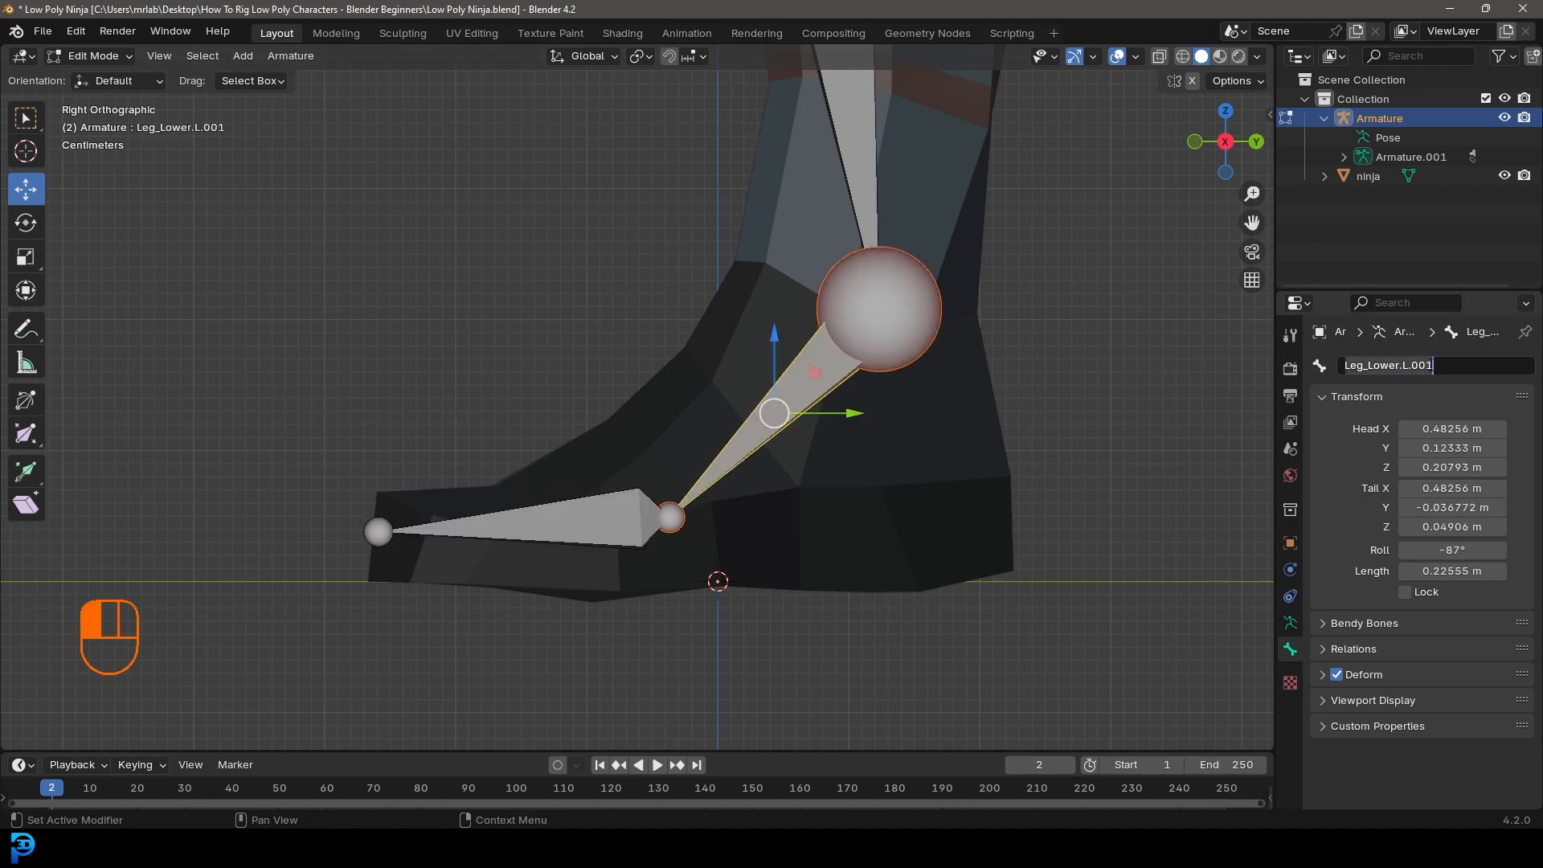
type("foot.L")
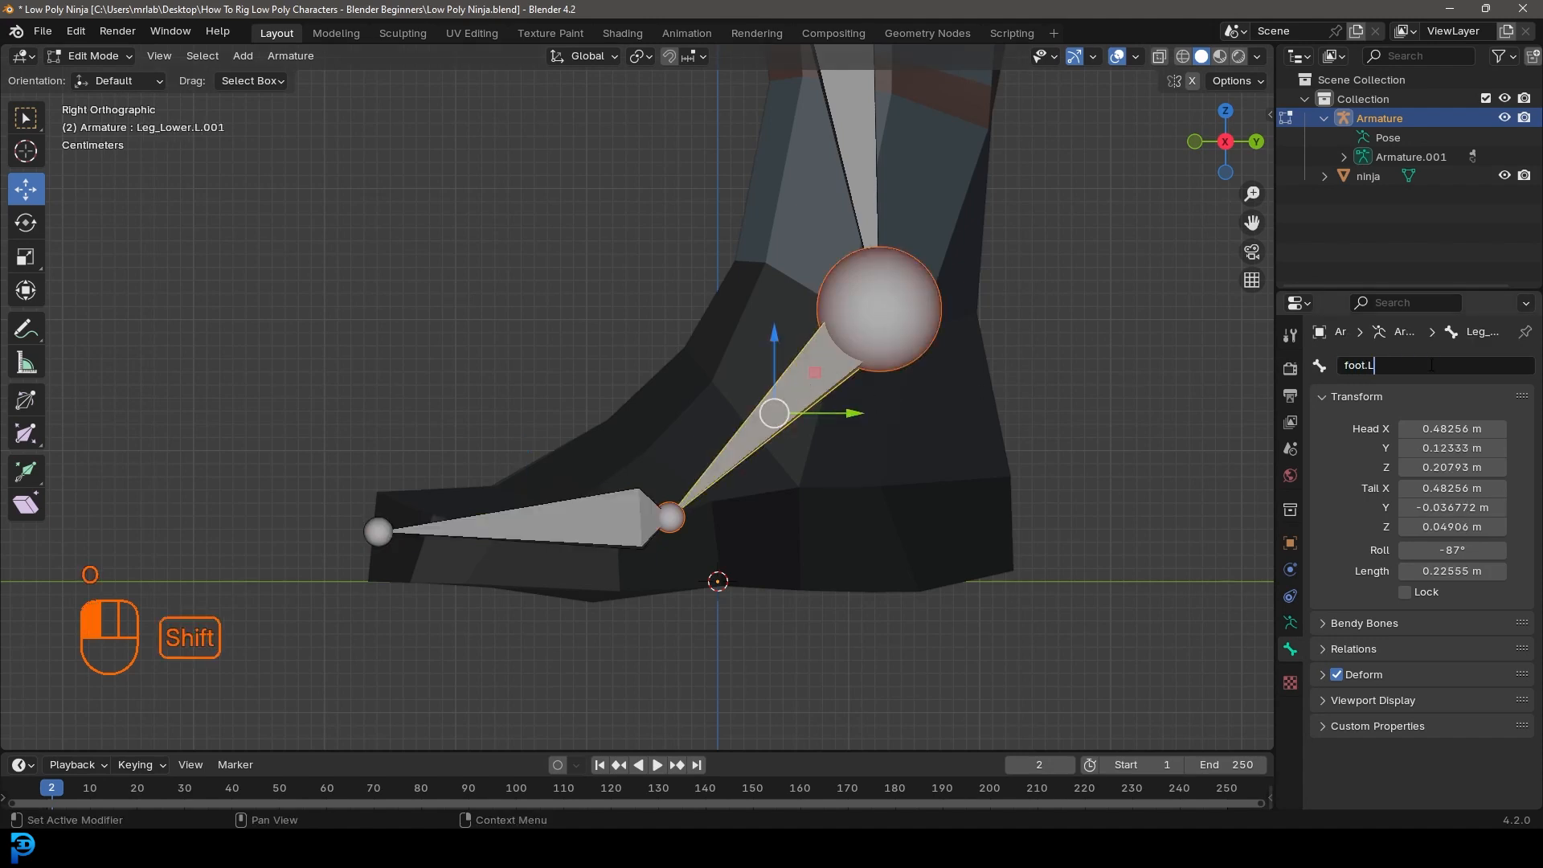
key("Return")
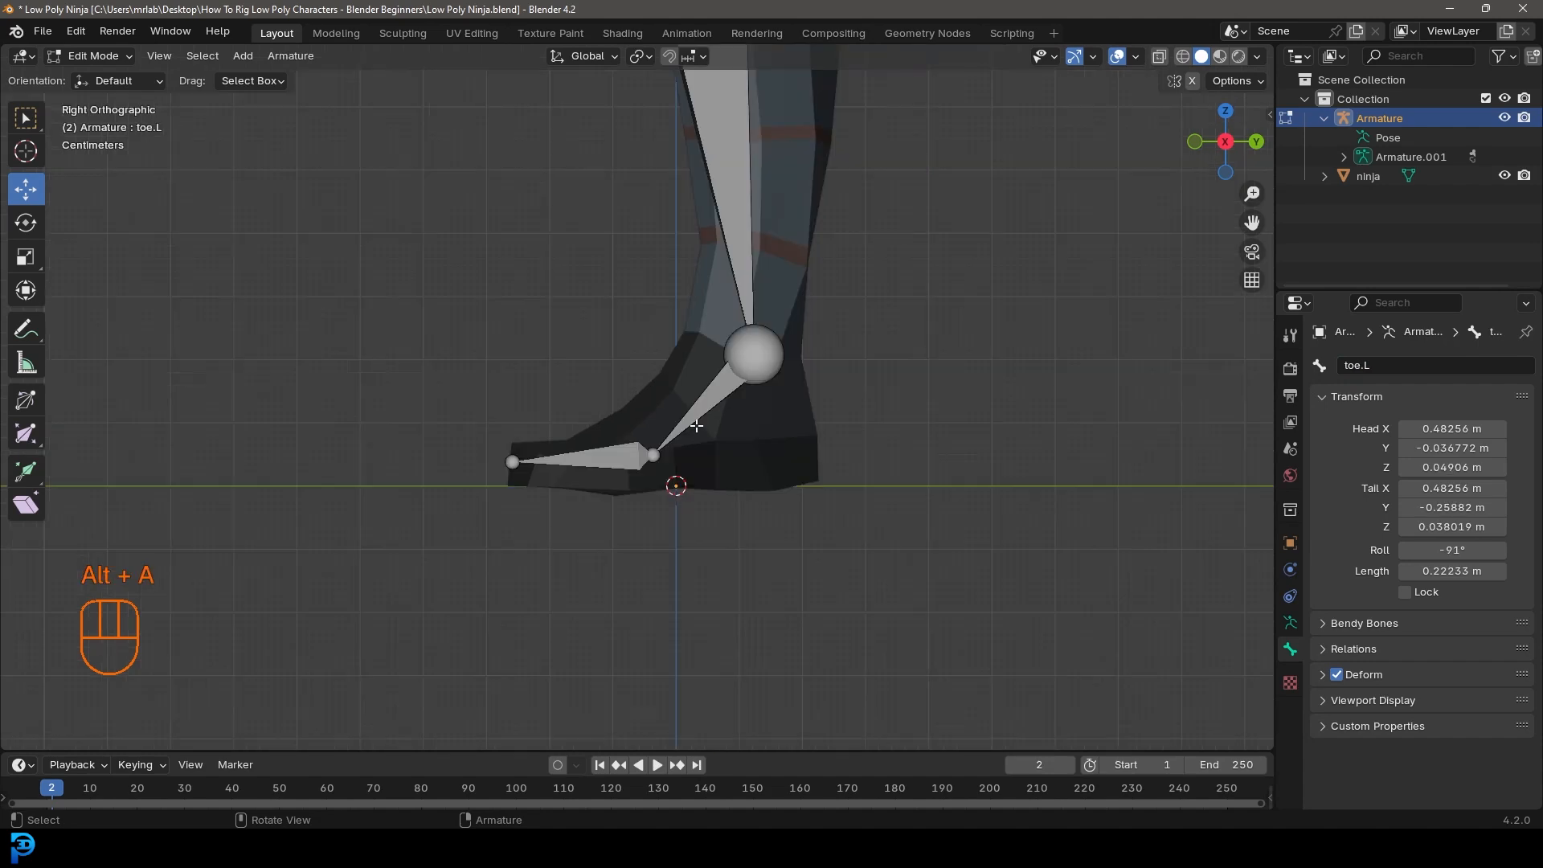
Step: Move the toe.L bone about 0.07 m outward in the front view so it sits within the foot
key("KP_1")
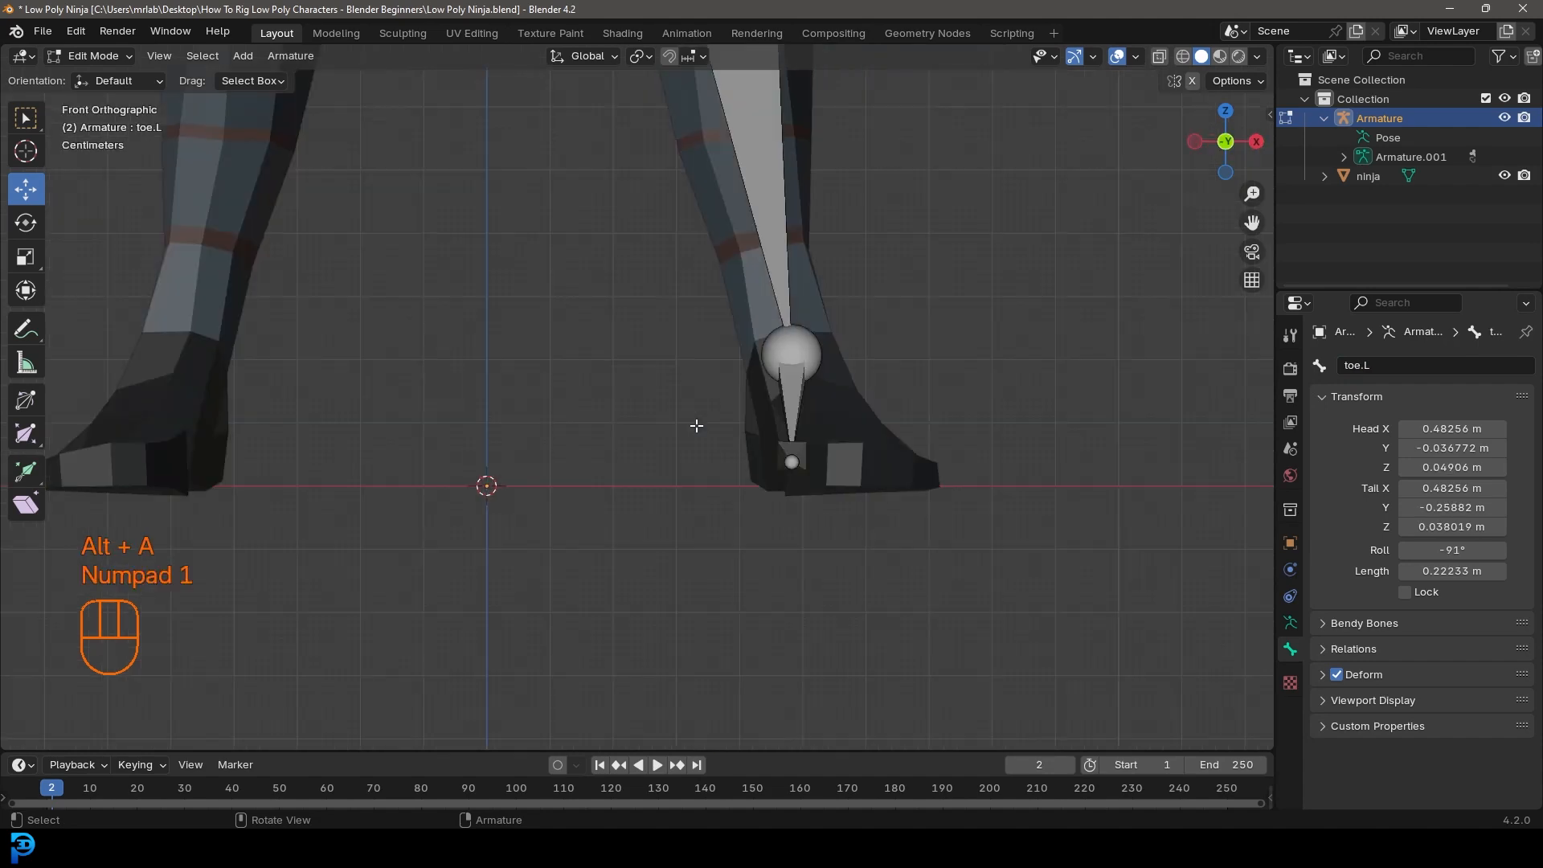
middle_click_drag(913, 451, 810, 544, "shift")
scroll(740, 552, "up", 2)
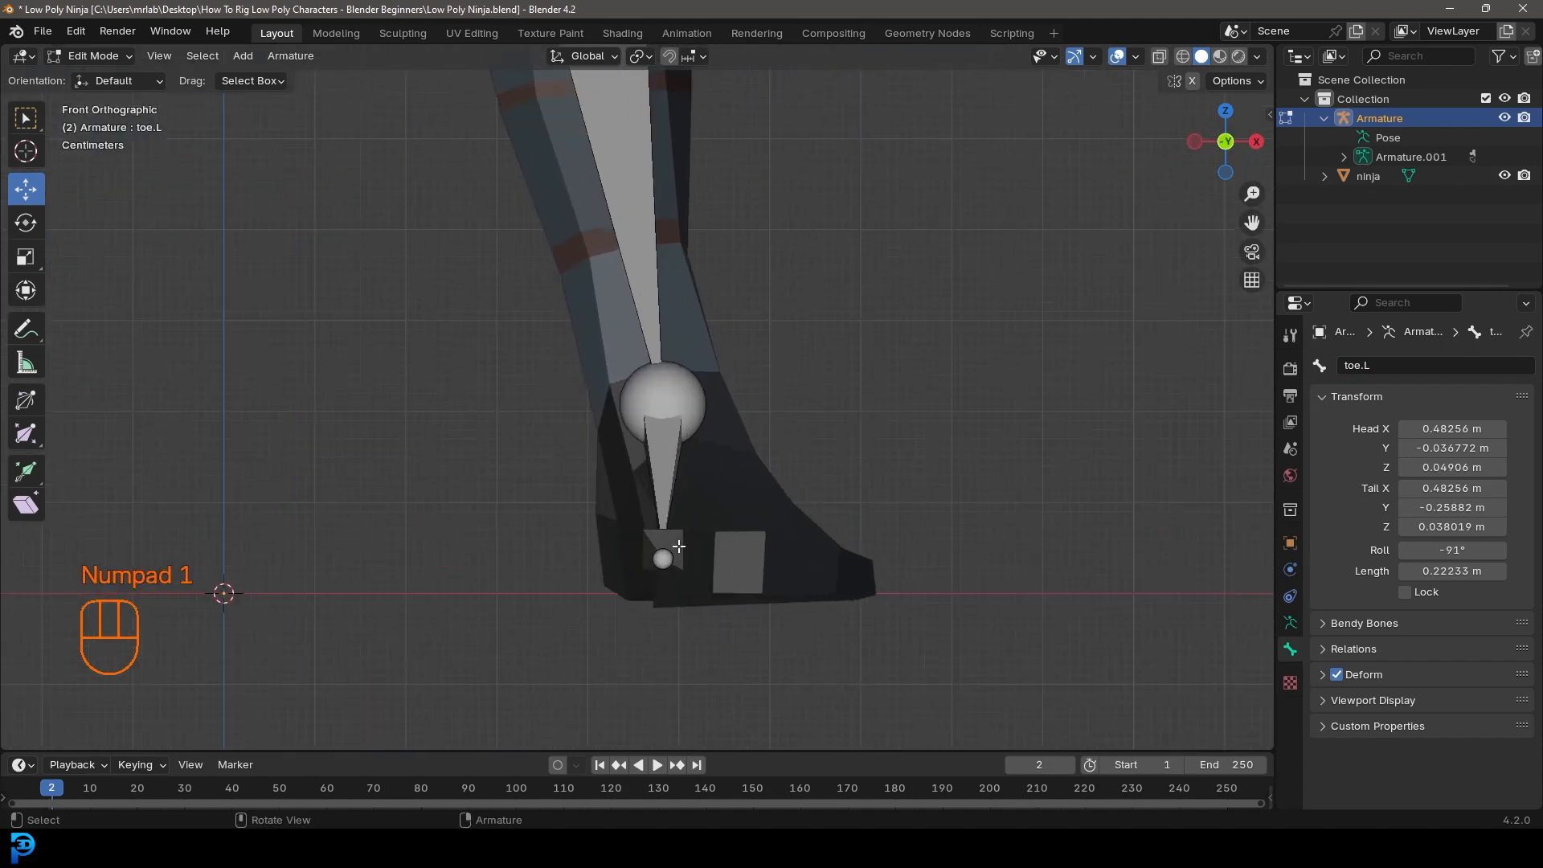
left_click(664, 556)
middle_click_drag(664, 557, 633, 523, "shift")
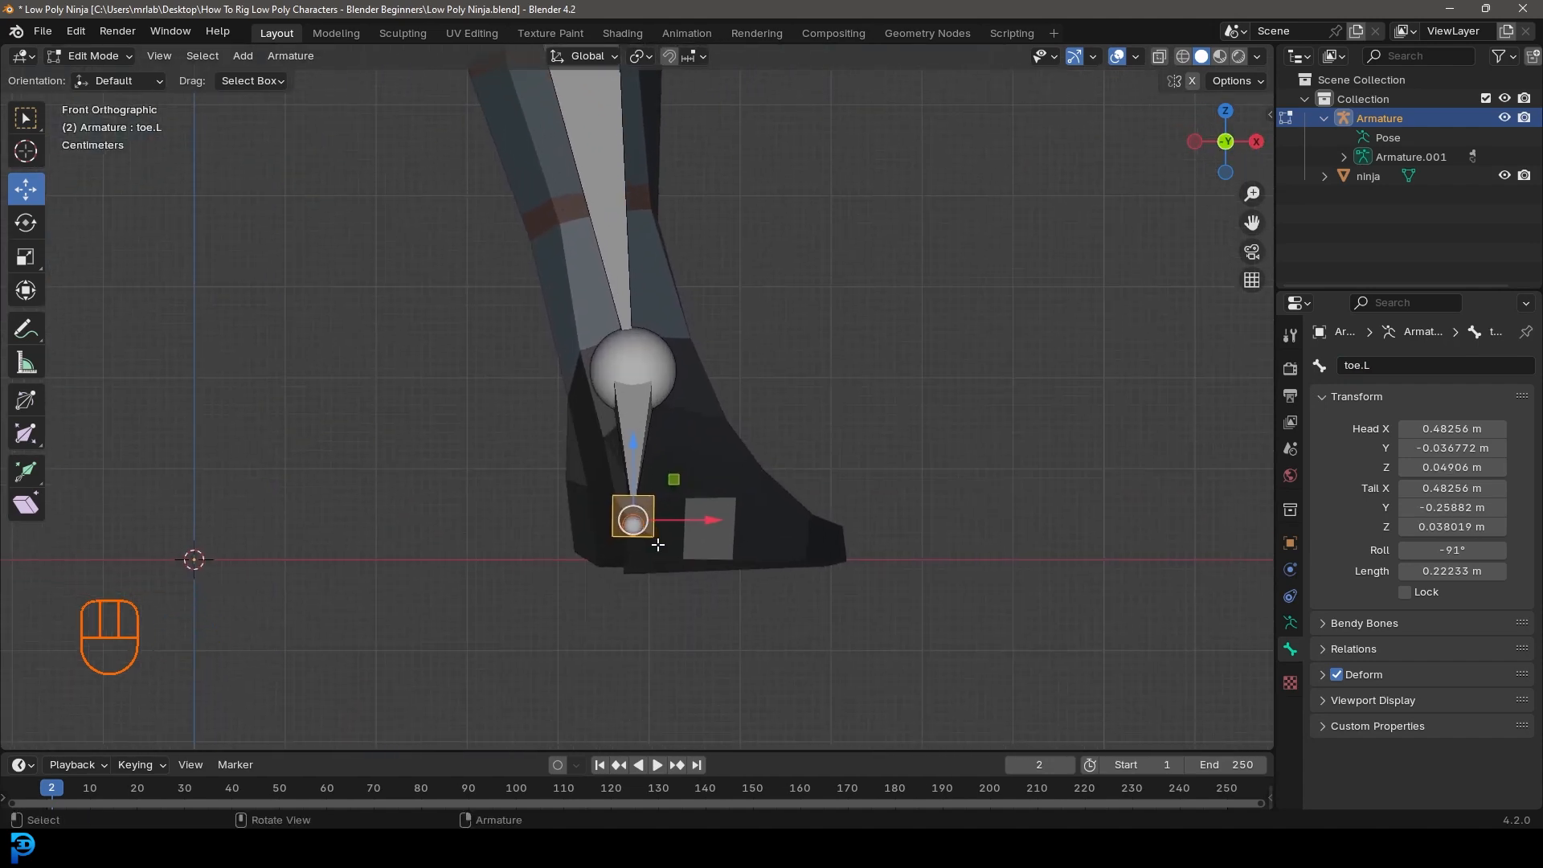
key("g")
left_click(718, 542)
Step: Move the tip of toe.L about 0.08 m outward in the bottom view to follow the foot's direction
middle_click_drag(718, 543, 699, 316)
key("KP_7")
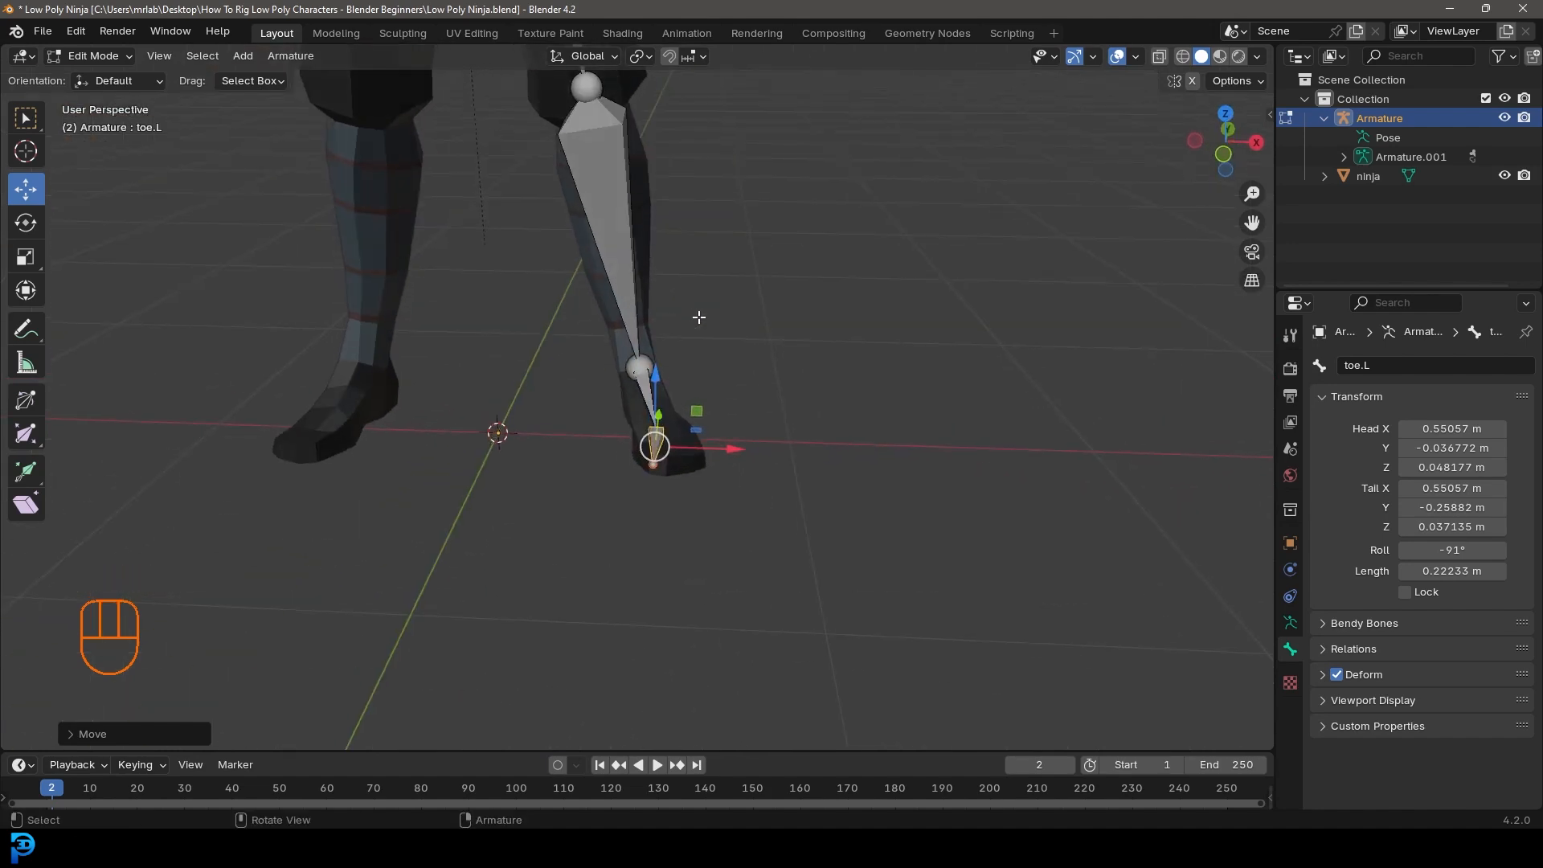
key("ctrl+KP_7")
scroll(700, 317, "up", 5)
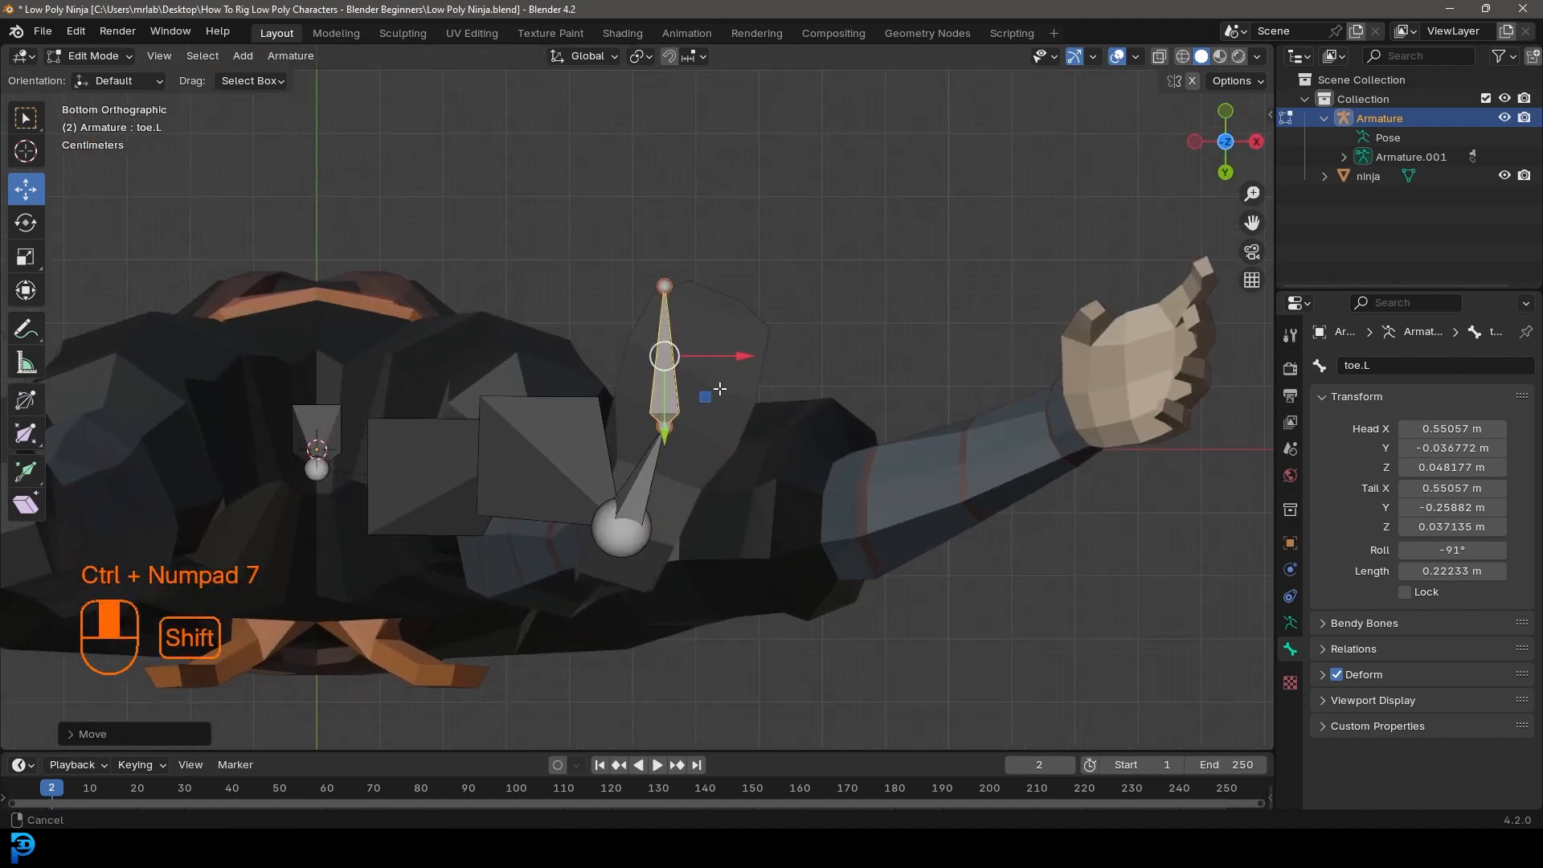
middle_click_drag(699, 316, 661, 291, "shift")
left_click(660, 292)
key("g")
left_click(779, 322)
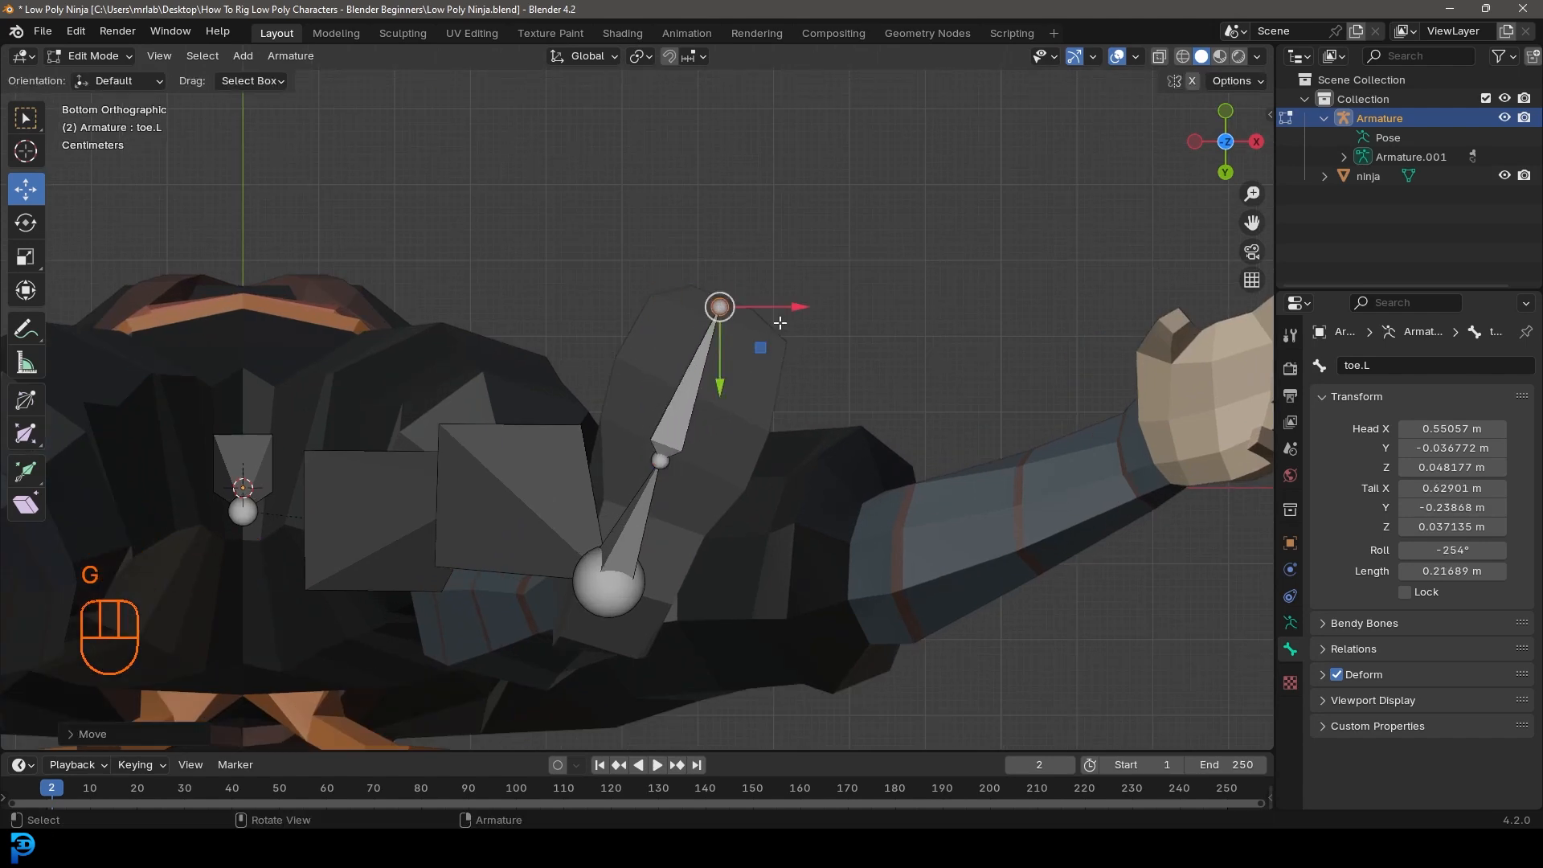
Step: Nudge the ankle joint, the ball-of-foot joint and the toe tip in the bottom view to centre them in the foot
left_click(612, 590)
key("g")
left_click(622, 594)
left_click(661, 464)
key("g")
left_click(664, 464)
left_click(718, 309)
key("g")
left_click(721, 307)
Step: Fine-tune the left ankle joint's position while viewing the foot from an angle
middle_click_drag(721, 307, 903, 640)
scroll(730, 457, "up", 3)
middle_click_drag(730, 456, 873, 398)
left_click(653, 343)
key("g")
left_click(693, 360)
middle_click_drag(693, 360, 724, 372)
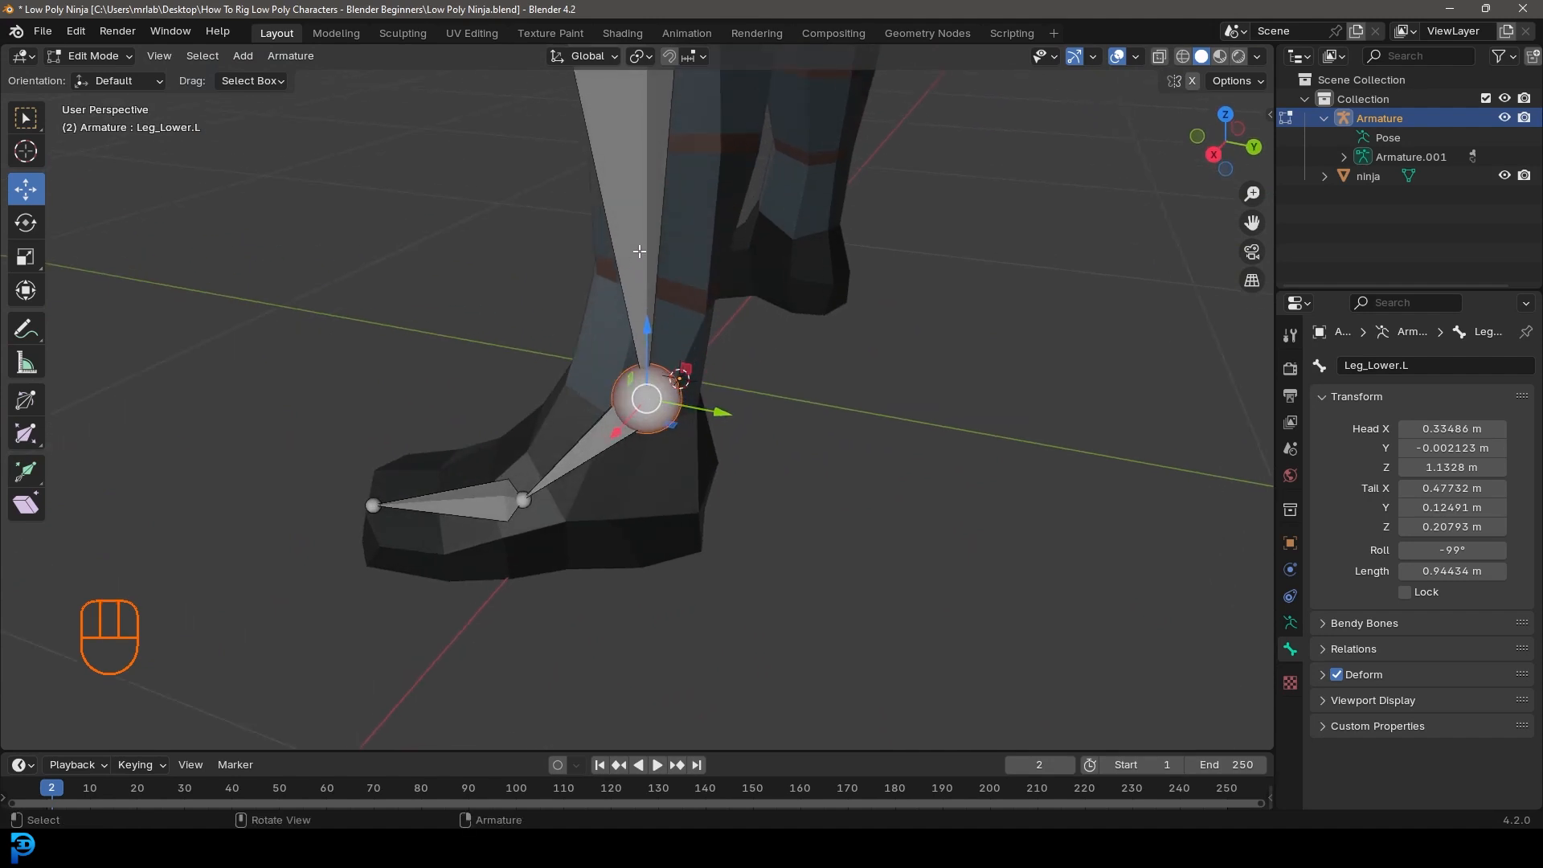
Step: Extrude a bone about 0.39 m long straight backward along the Y axis from the left ankle joint
middle_click_drag(600, 447, 684, 443)
key("e")
key("y")
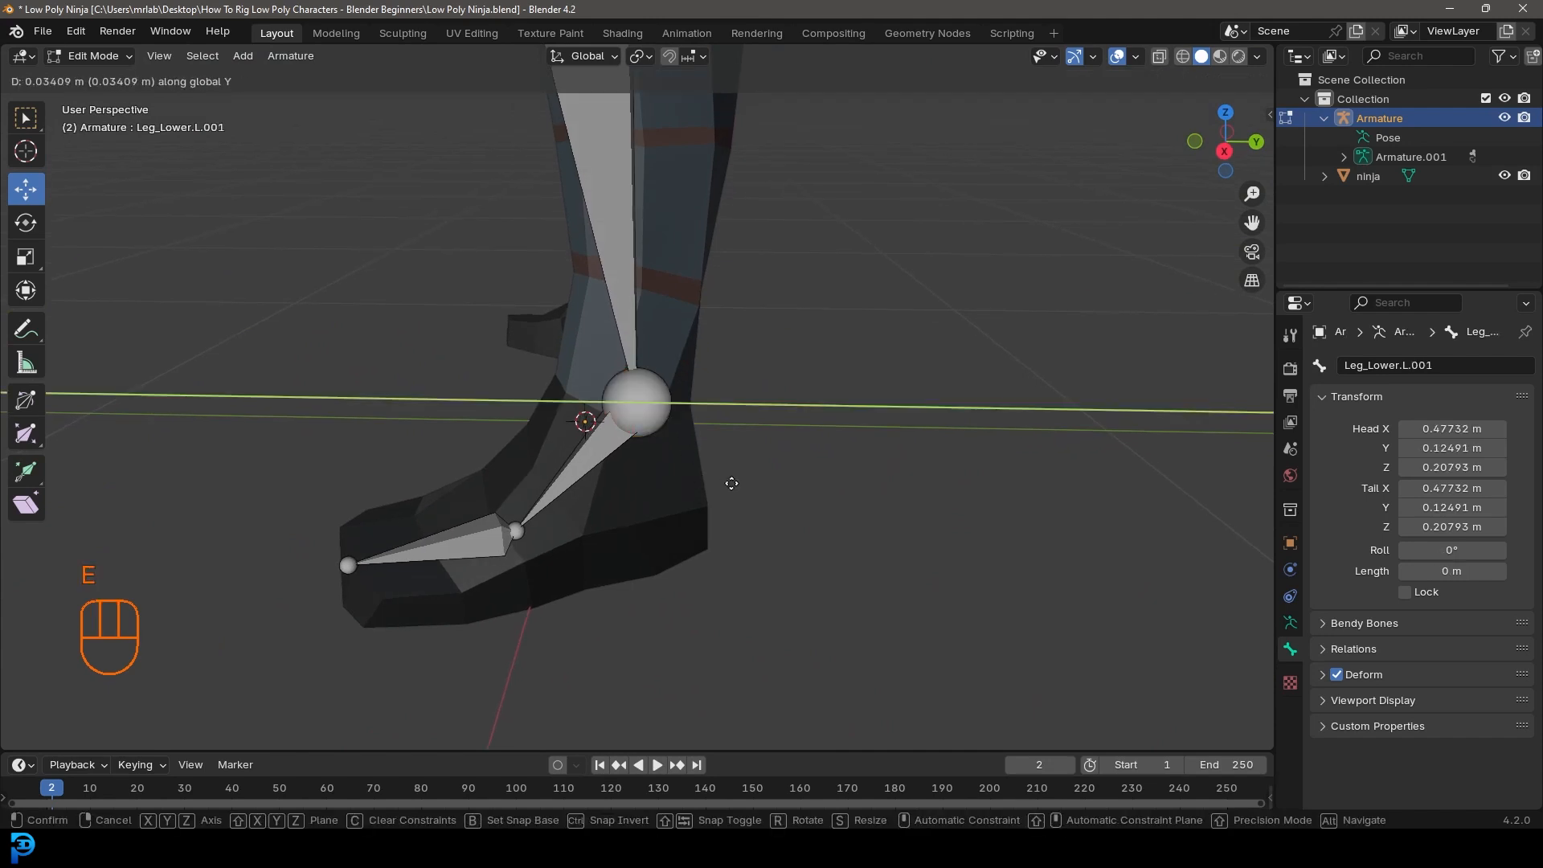
left_click(979, 508)
Step: Rename the bone extending backward from the left ankle as Leg_IK.L
middle_click_drag(979, 508, 736, 393)
left_click(737, 393)
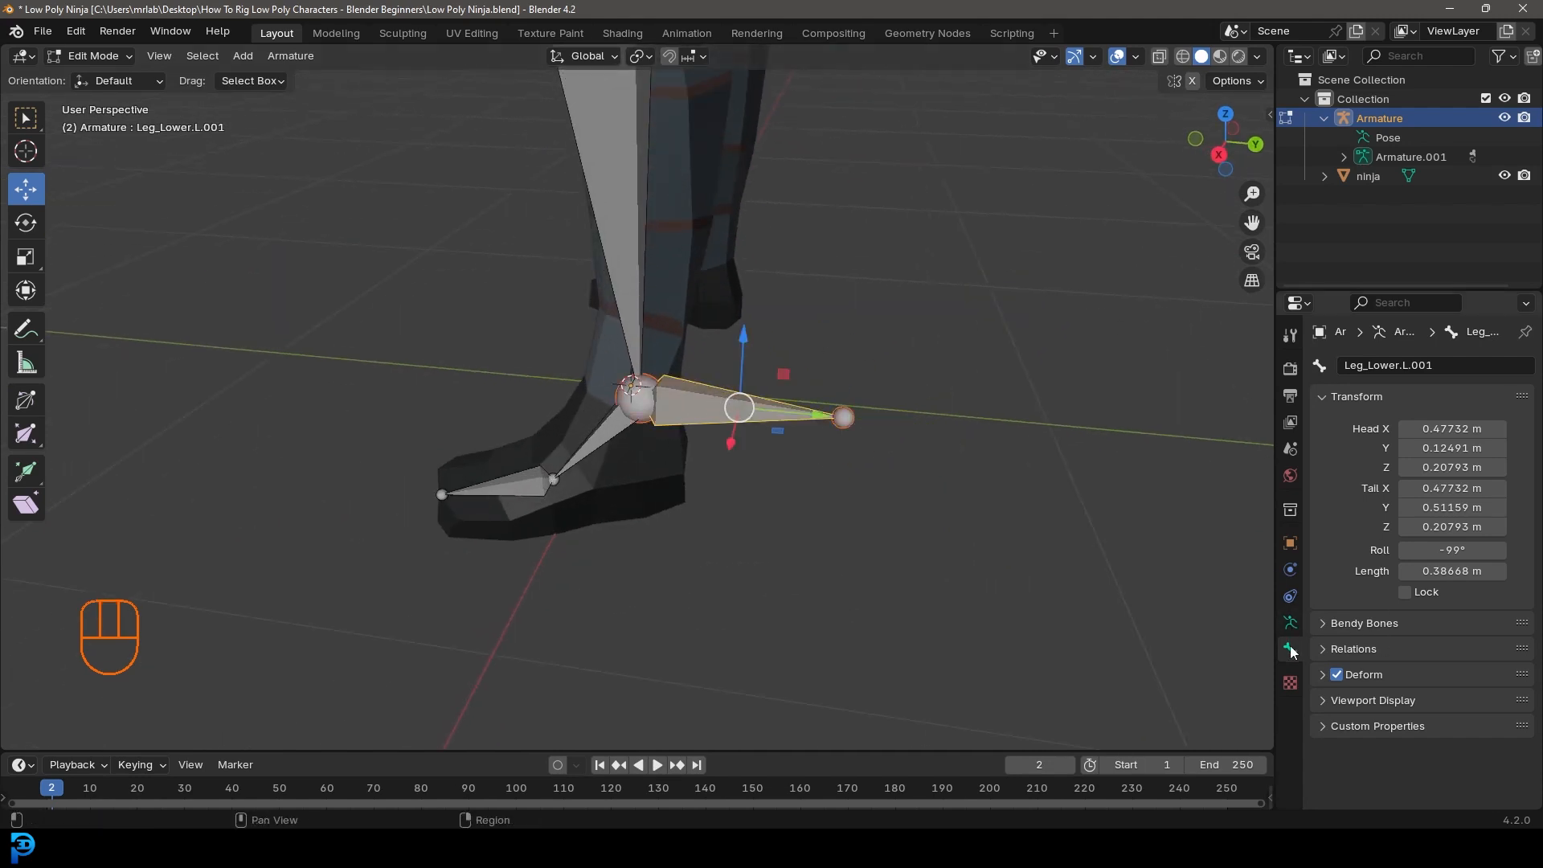
left_click(1440, 365)
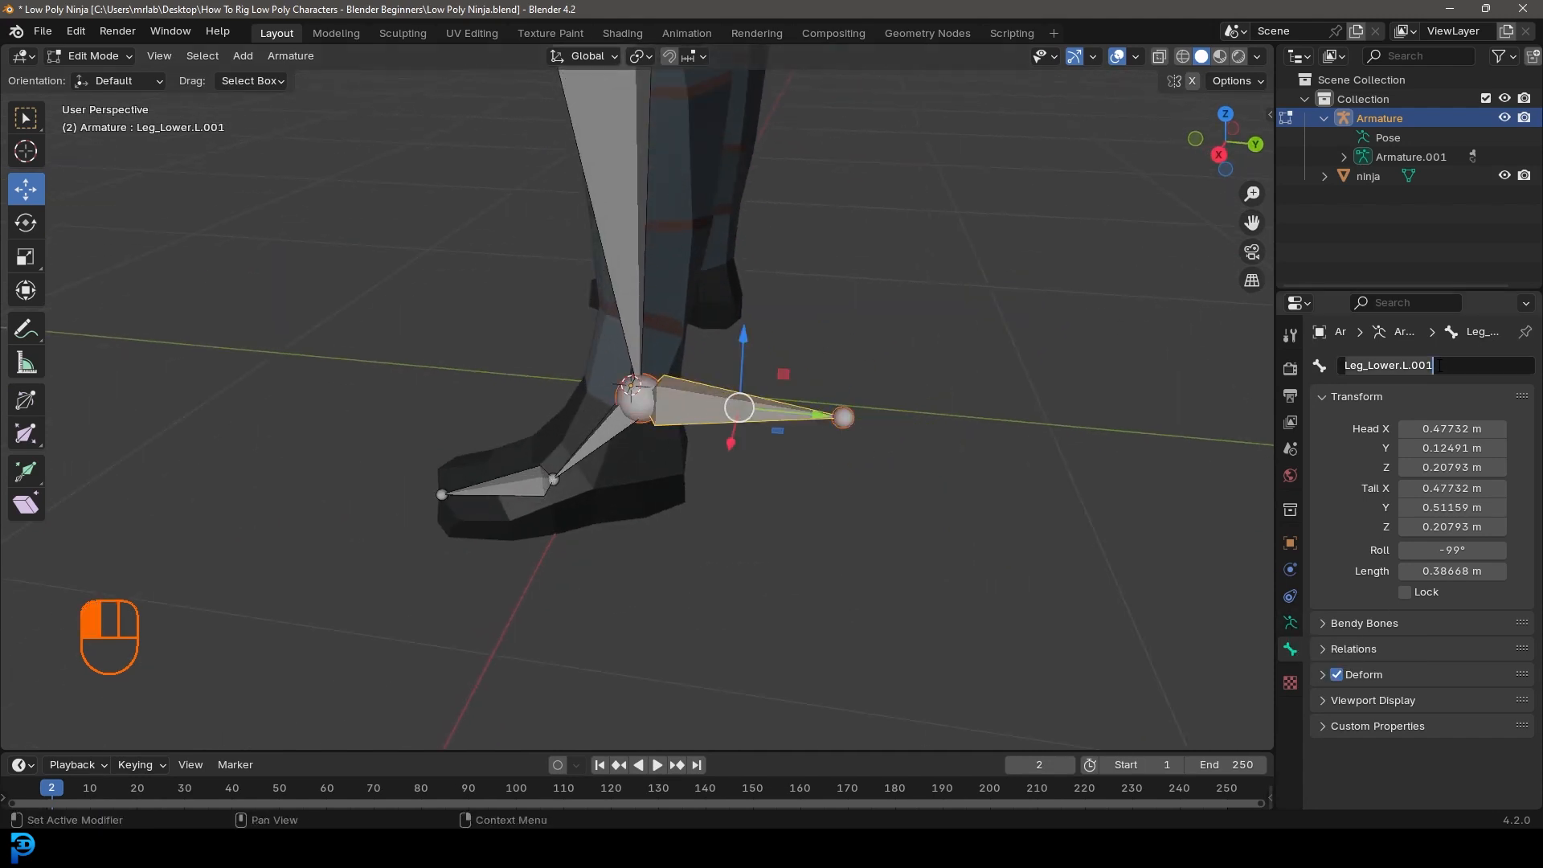
type("Leg_I")
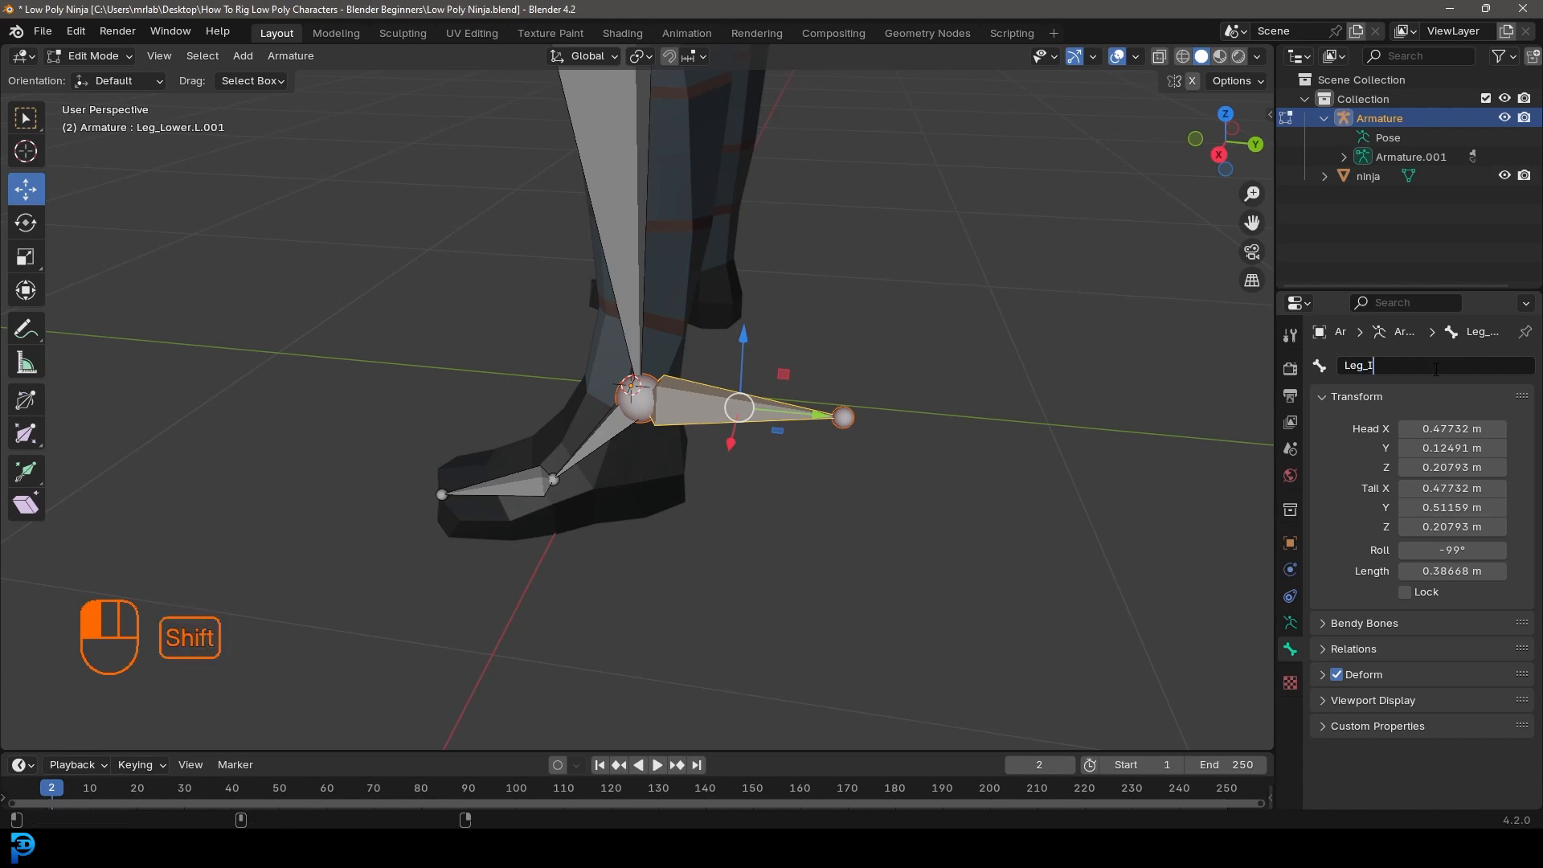
type("K.L")
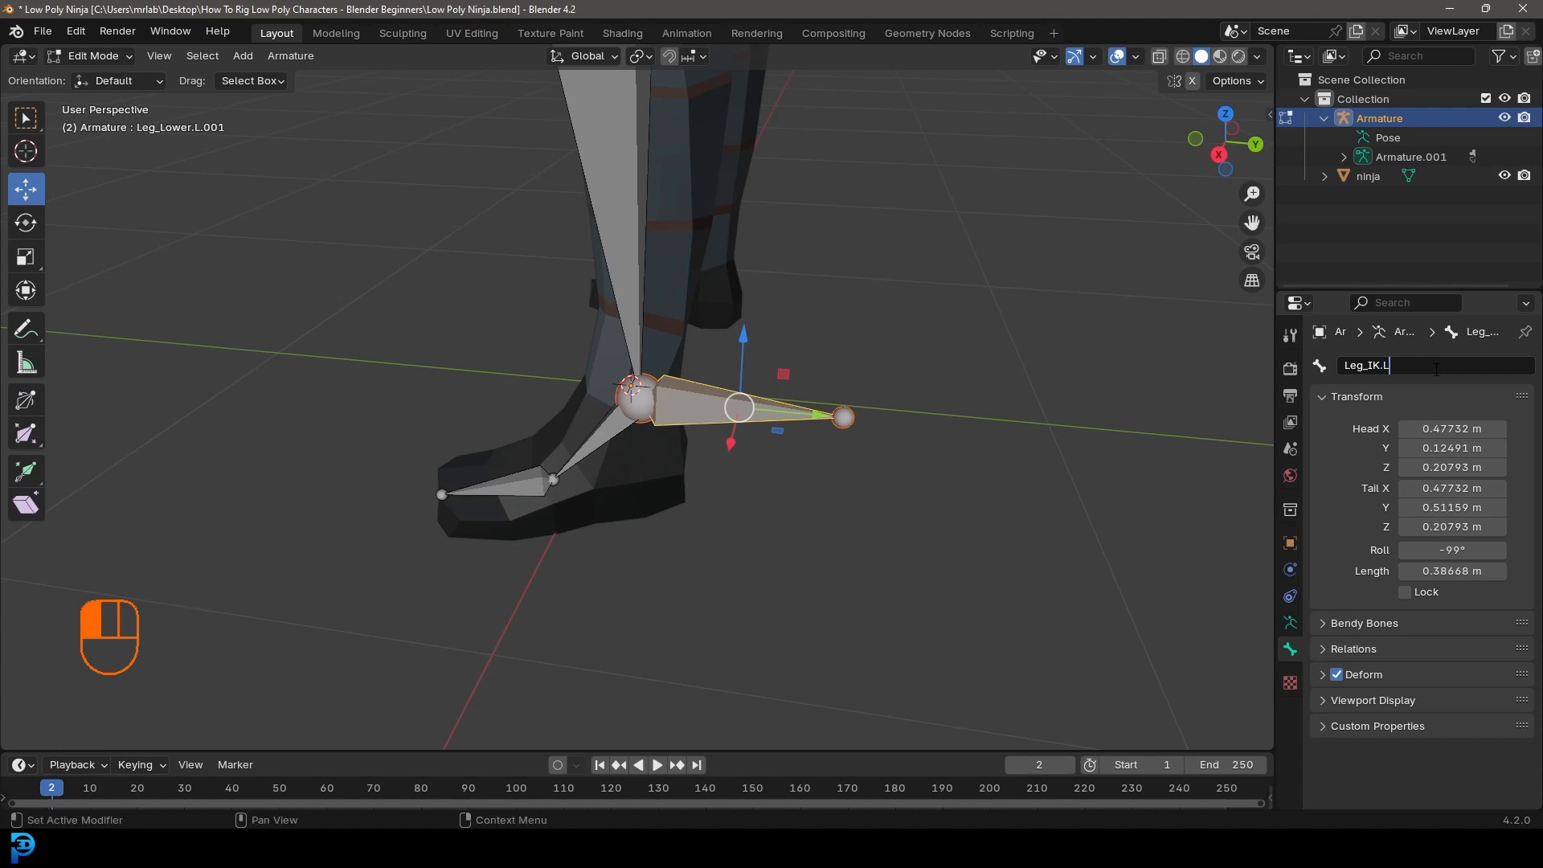
key("Return")
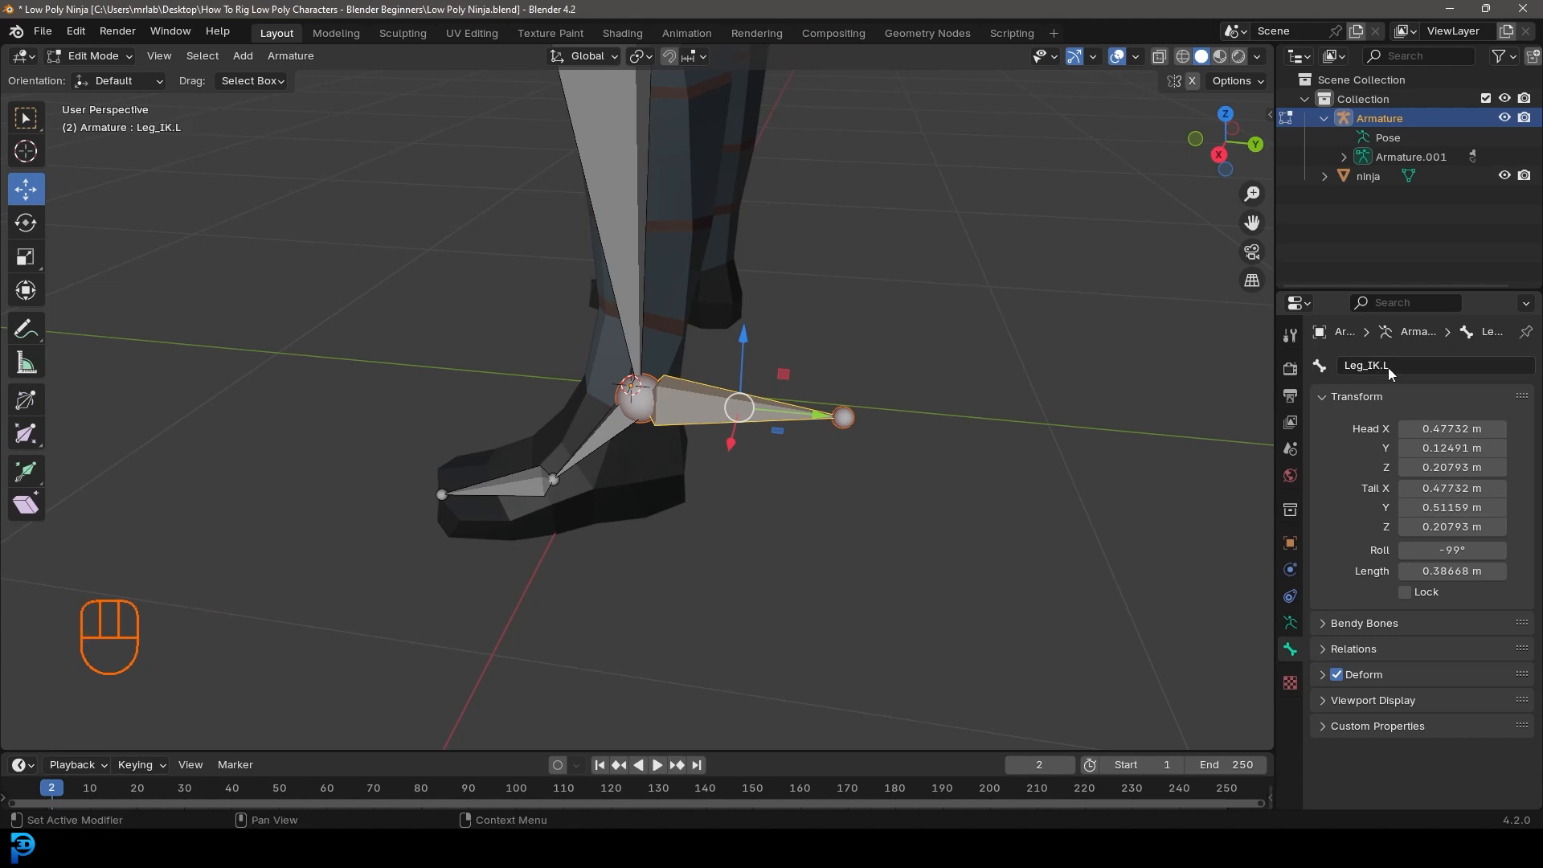
middle_click_drag(925, 378, 784, 387)
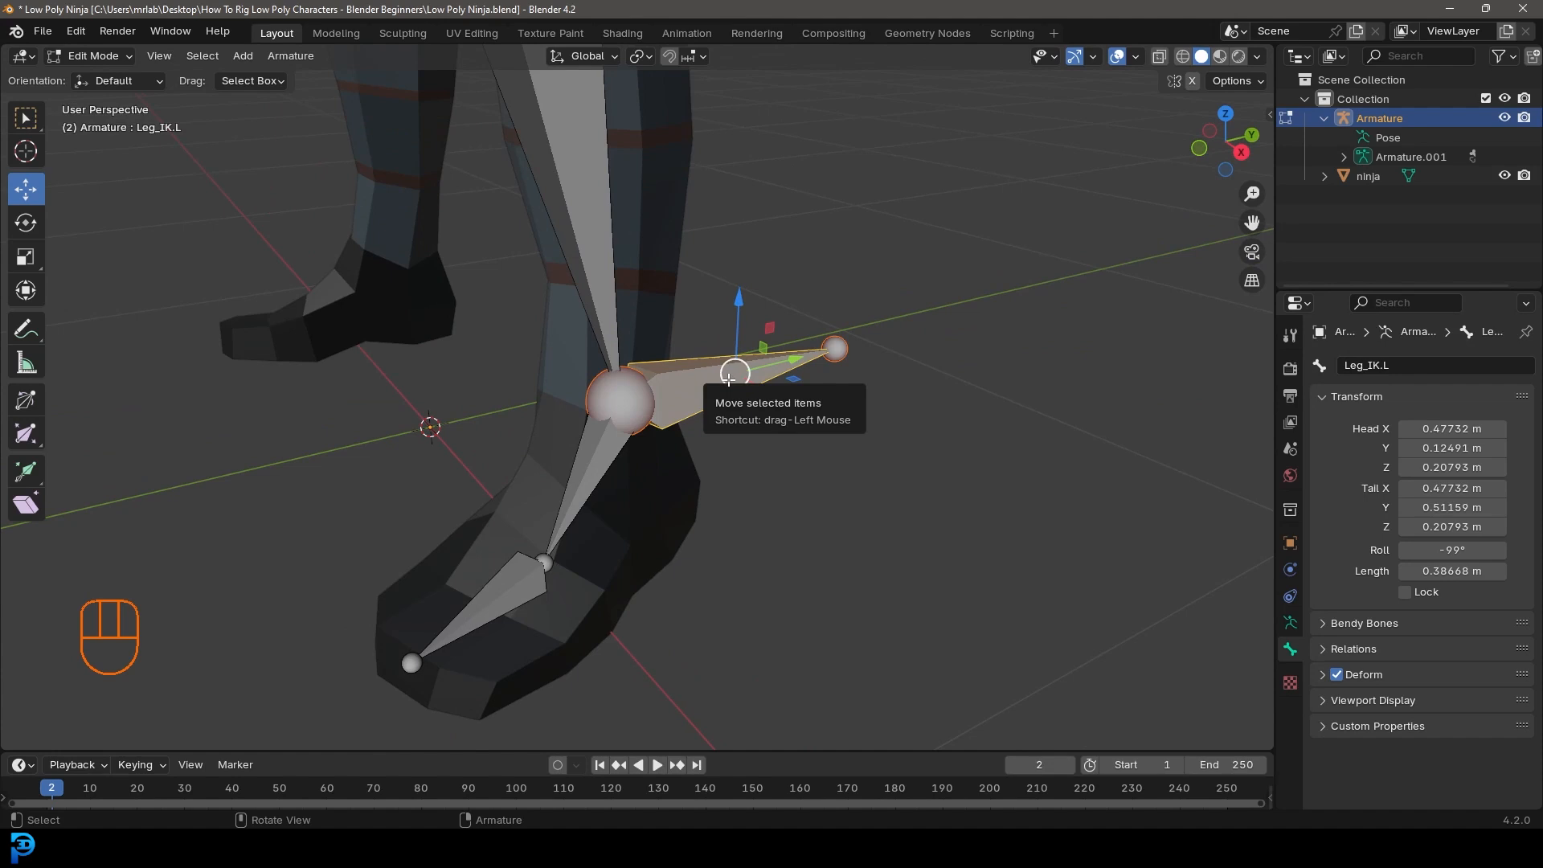
middle_click_drag(729, 379, 671, 387)
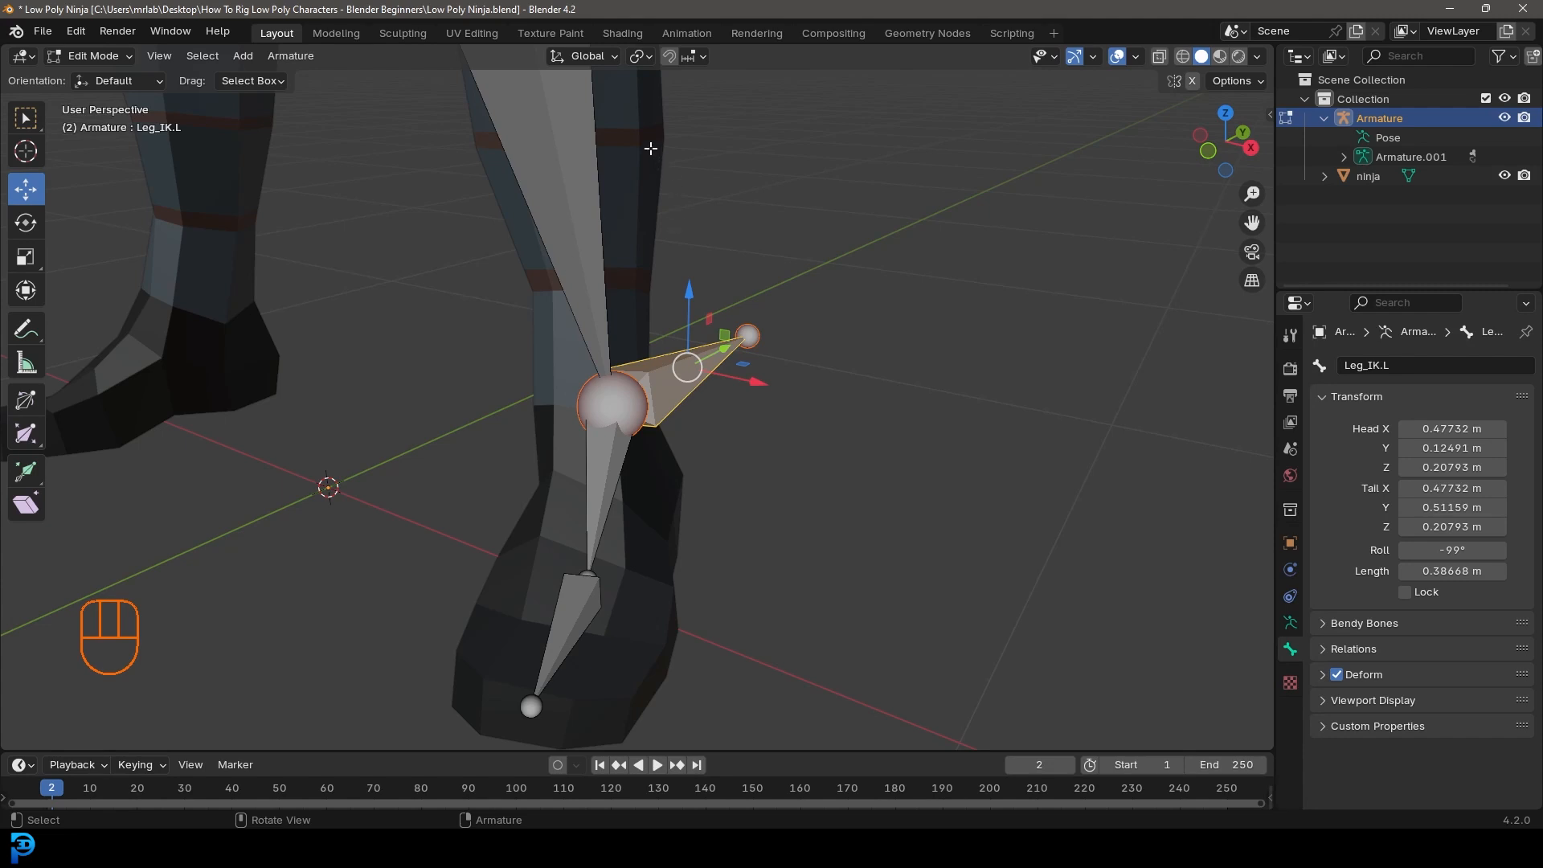
scroll(647, 155, "down", 3)
middle_click_drag(611, 230, 672, 231)
scroll(547, 229, "up", 3)
middle_click_drag(534, 135, 497, 323)
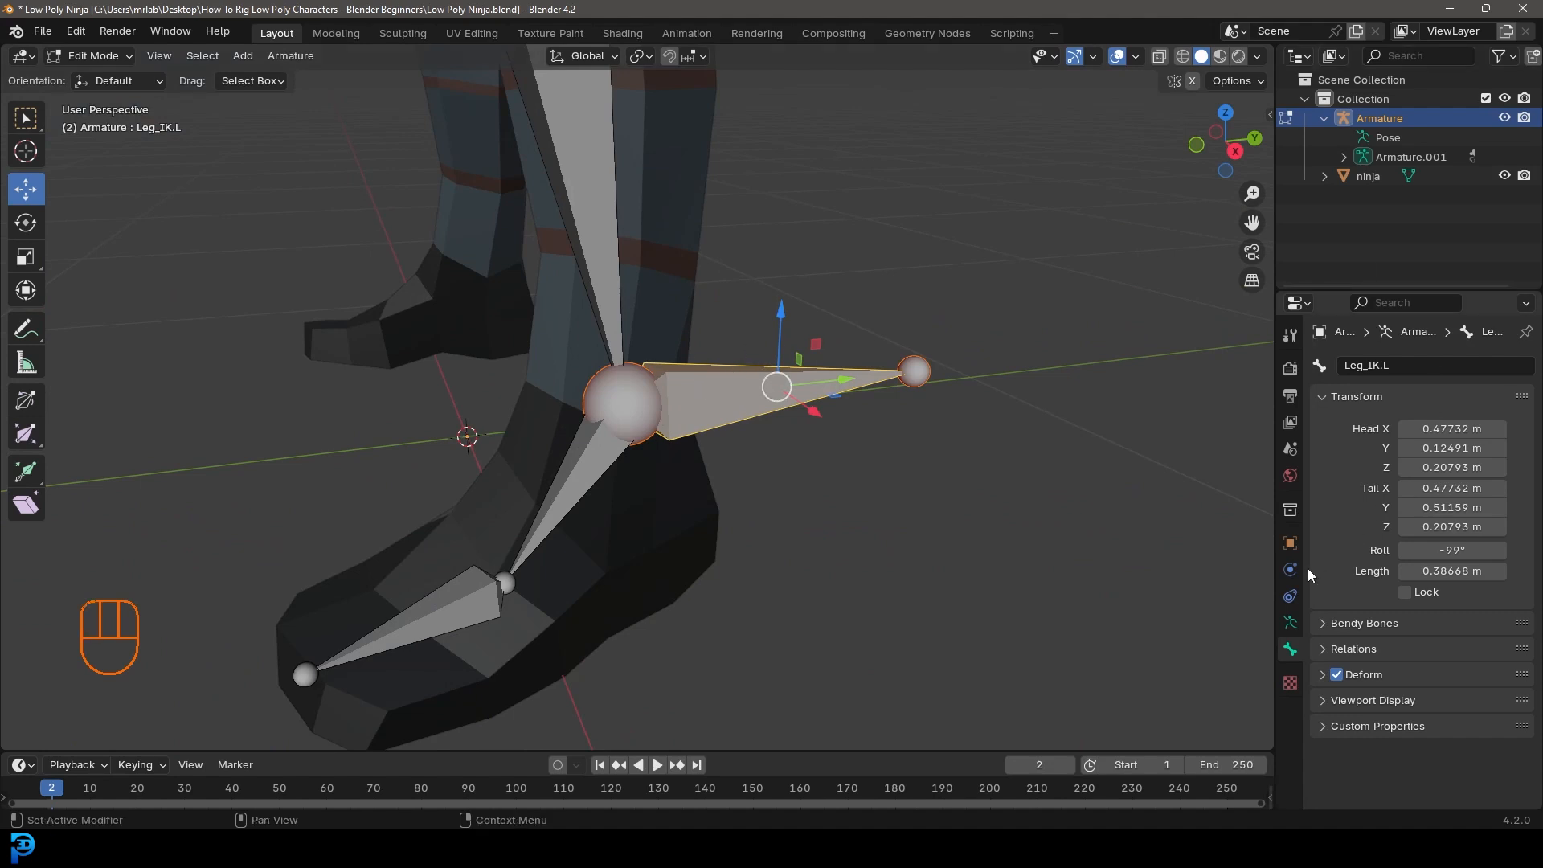
Step: Turn off Deform for the Leg_IK.L bone, and detach it from its parent using Disconnect Bone and Clear Parent
left_click(1338, 675)
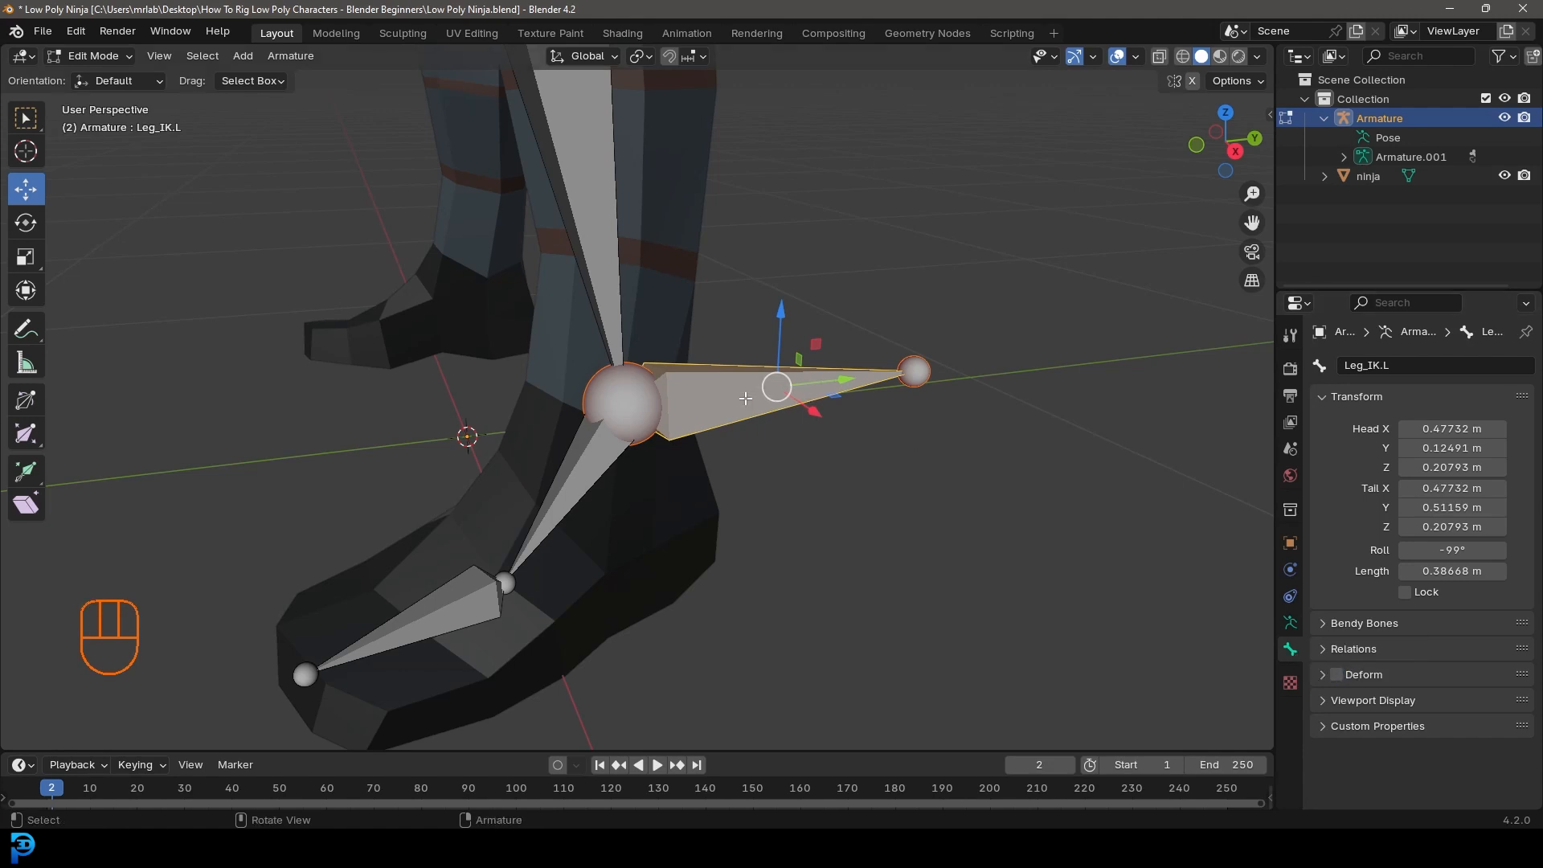
scroll(745, 397, "up", 2)
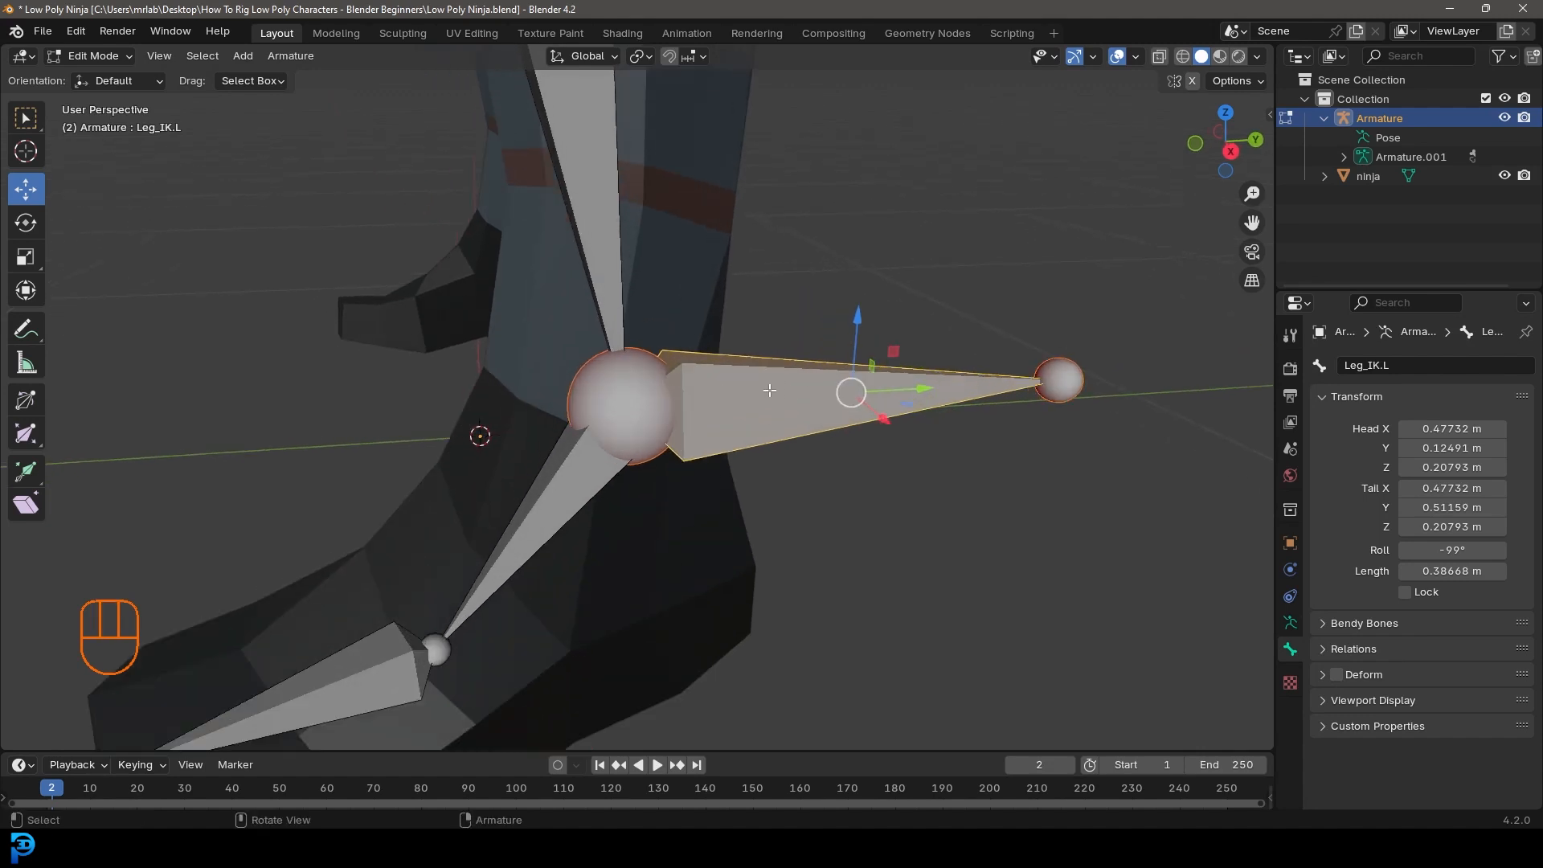
key("alt+p")
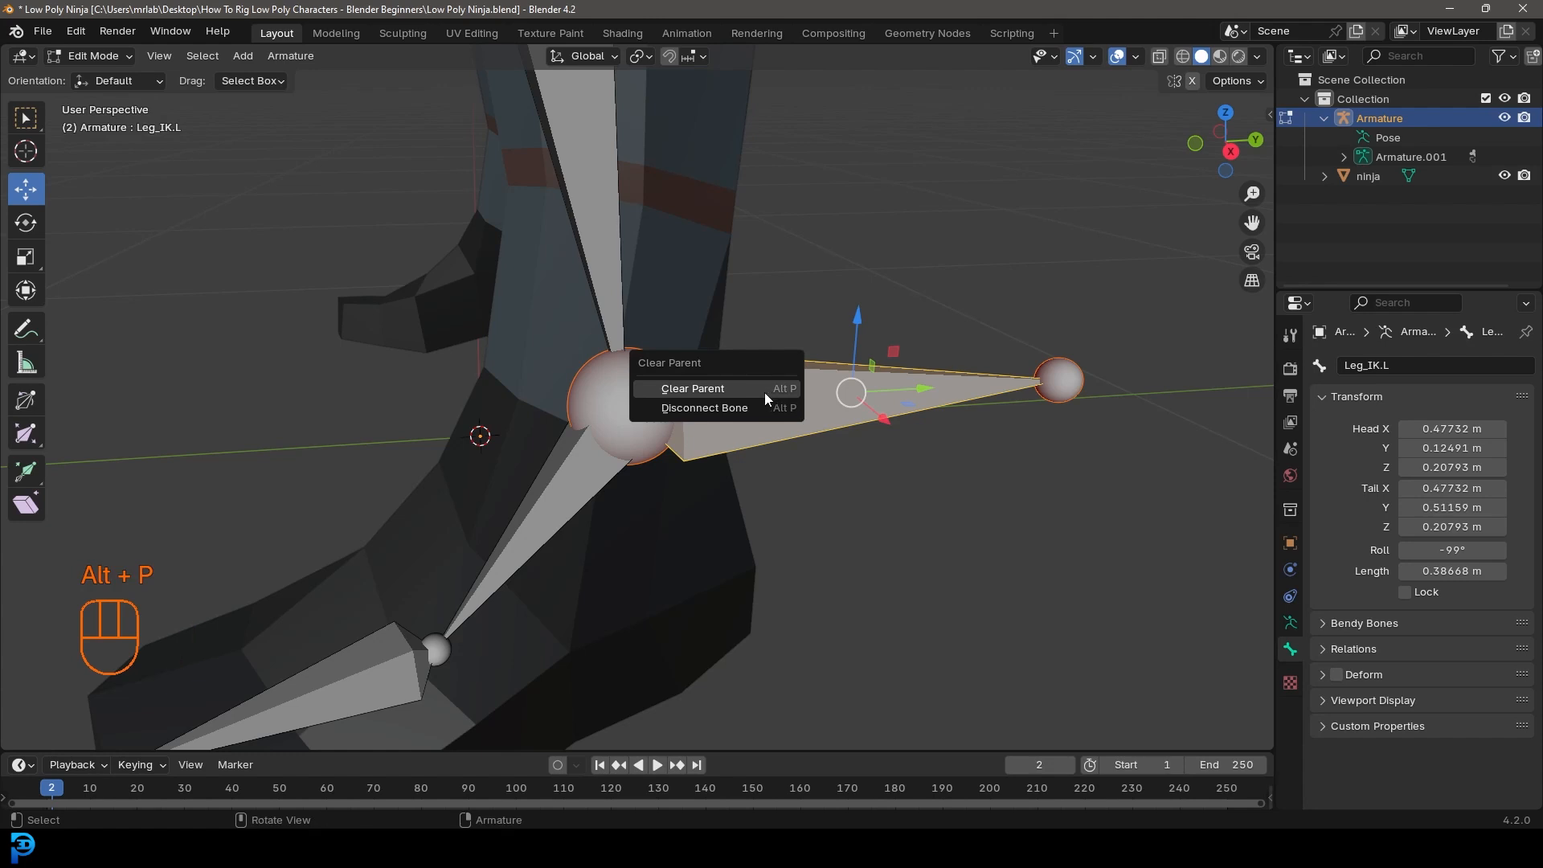
left_click(749, 409)
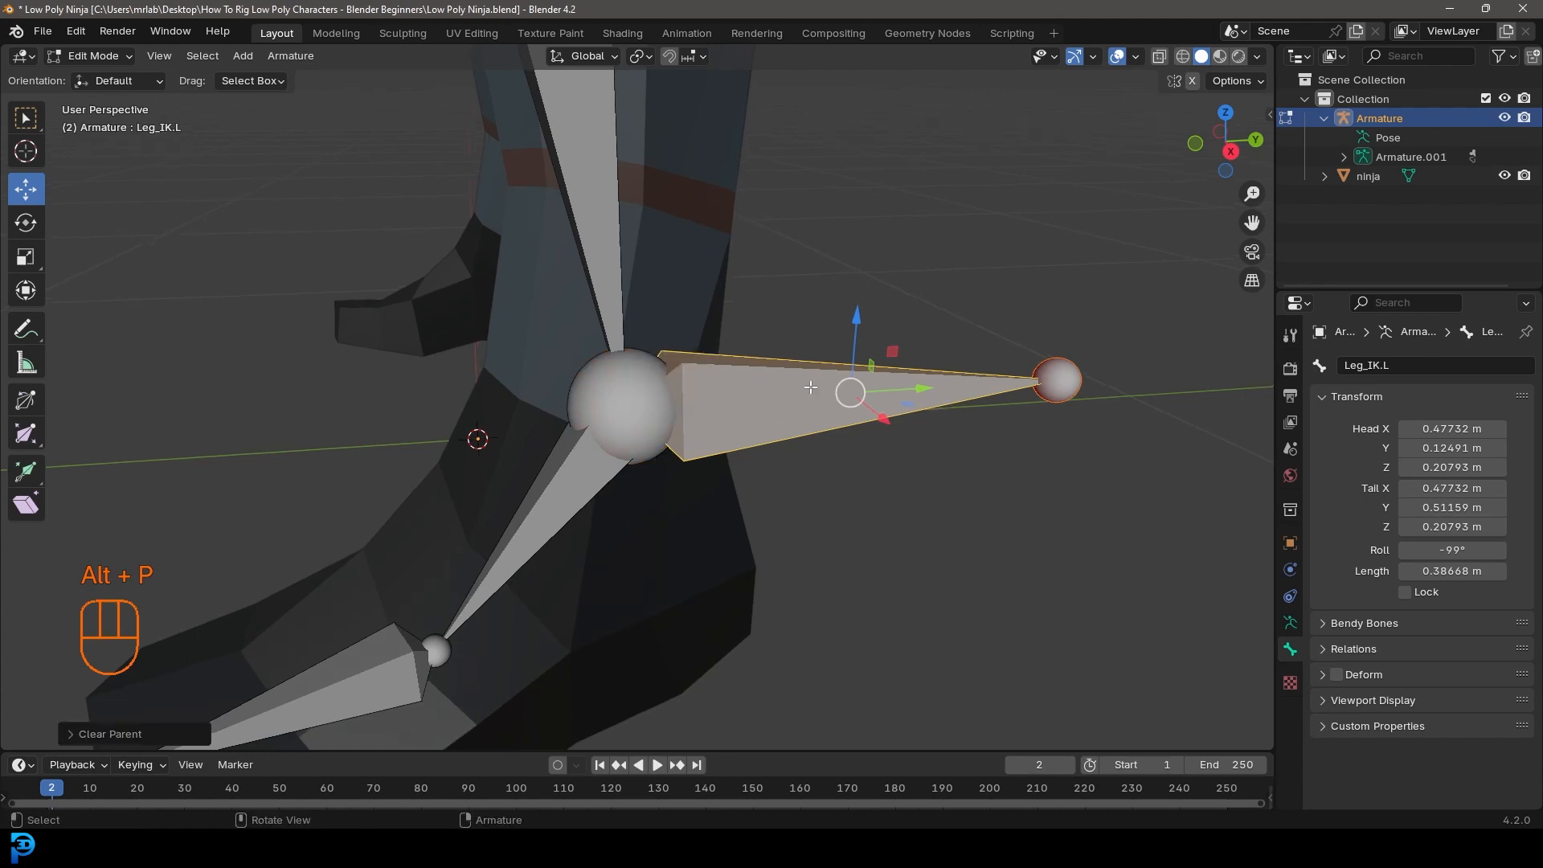
key("alt+p")
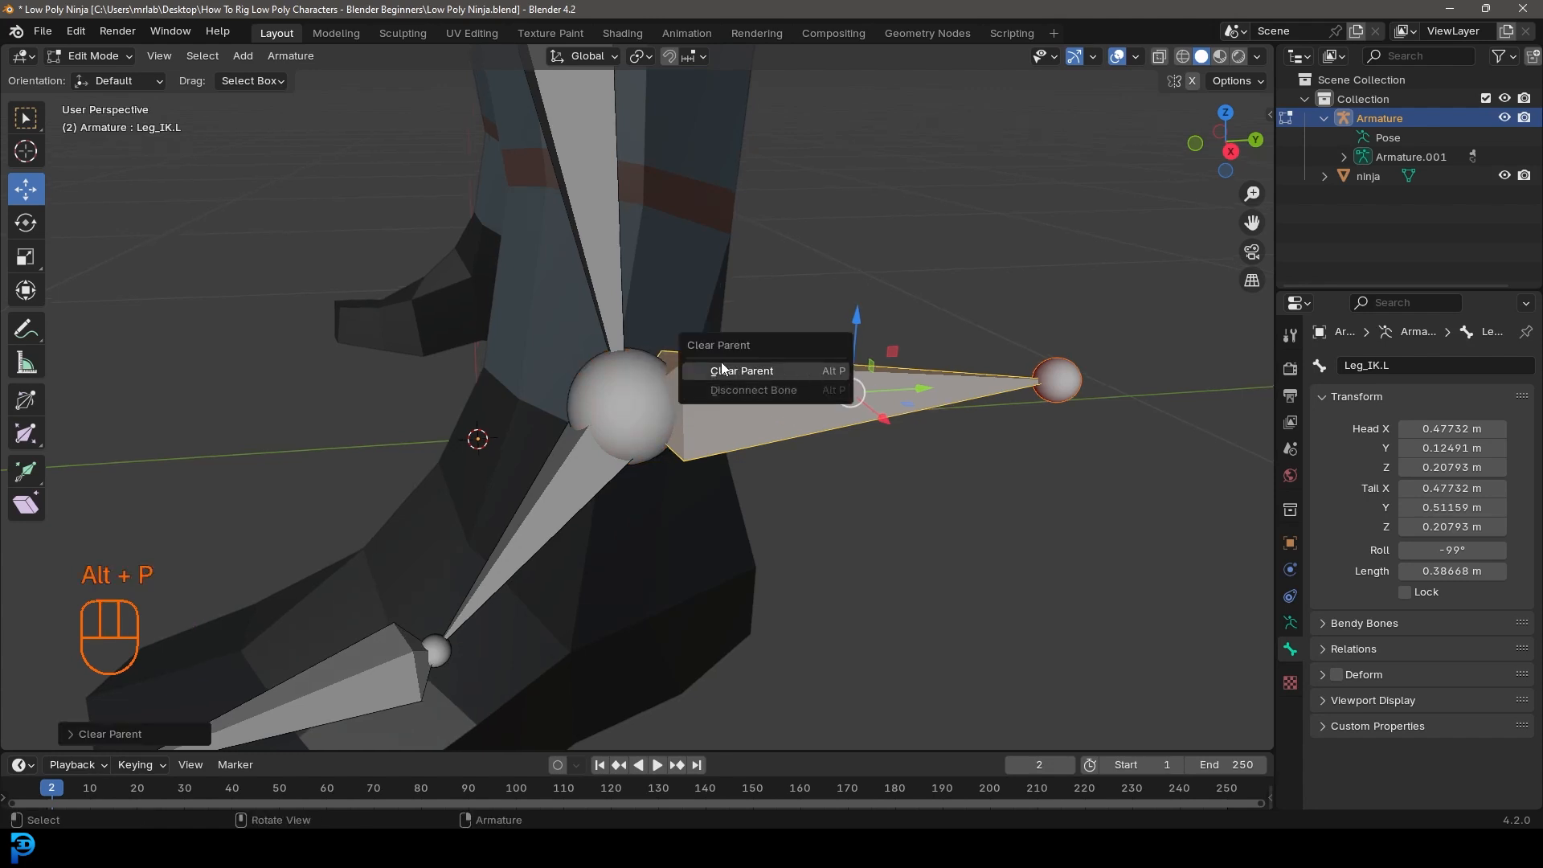
left_click(758, 377)
Step: Adjust the detached Leg_IK.L bone's roll to about -90°
scroll(760, 372, "down", 2)
key("g")
right_click(922, 318)
middle_click_drag(922, 318, 695, 376)
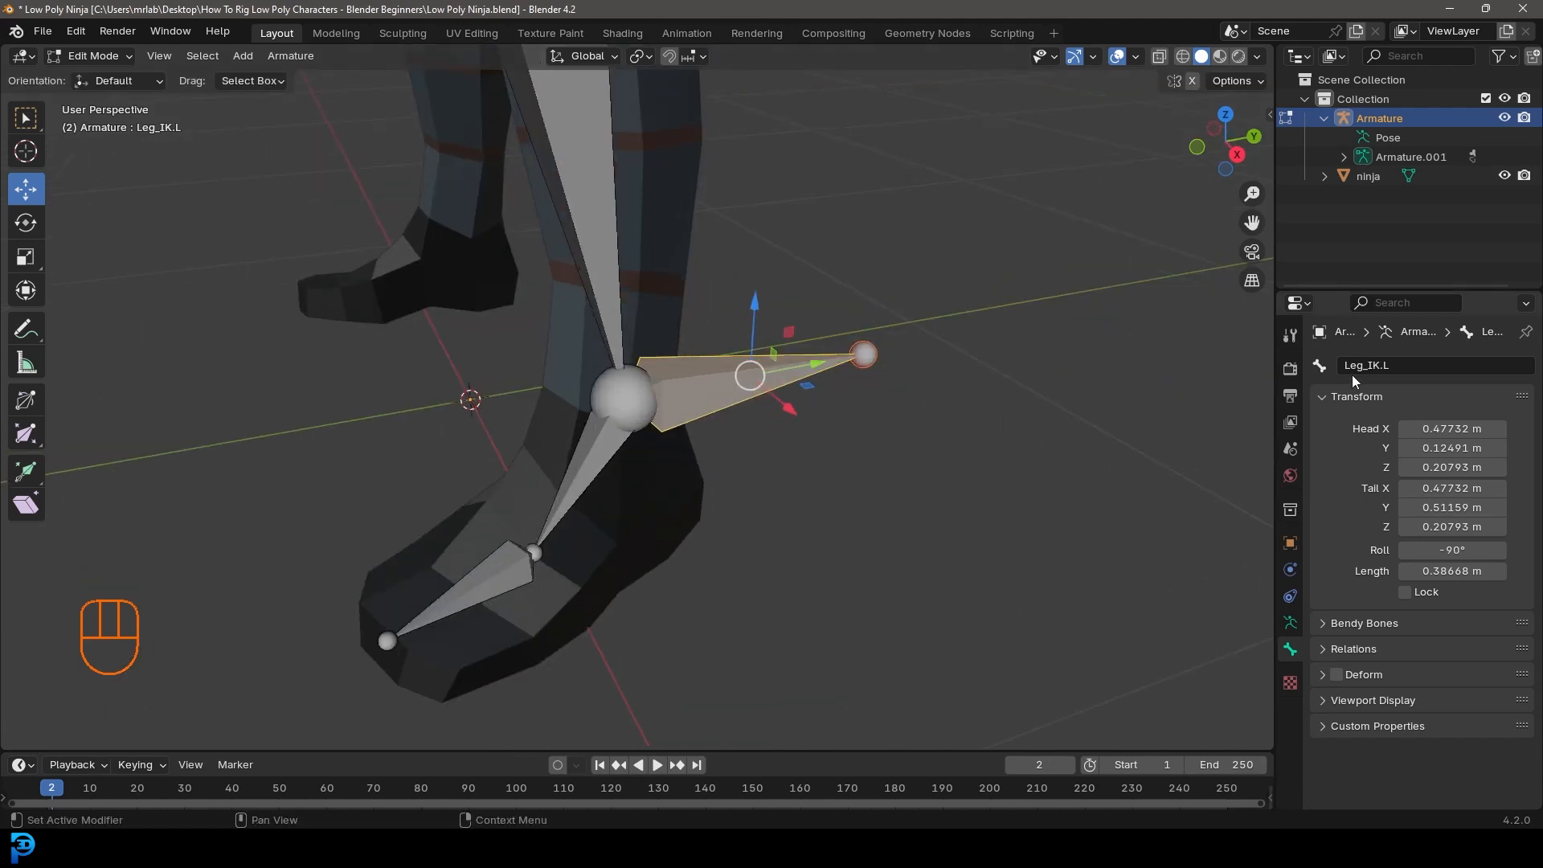
Step: Reveal all hidden bones of the armature and clear the bone selection
middle_click_drag(844, 368, 640, 410)
key("alt+h")
key("alt+a")
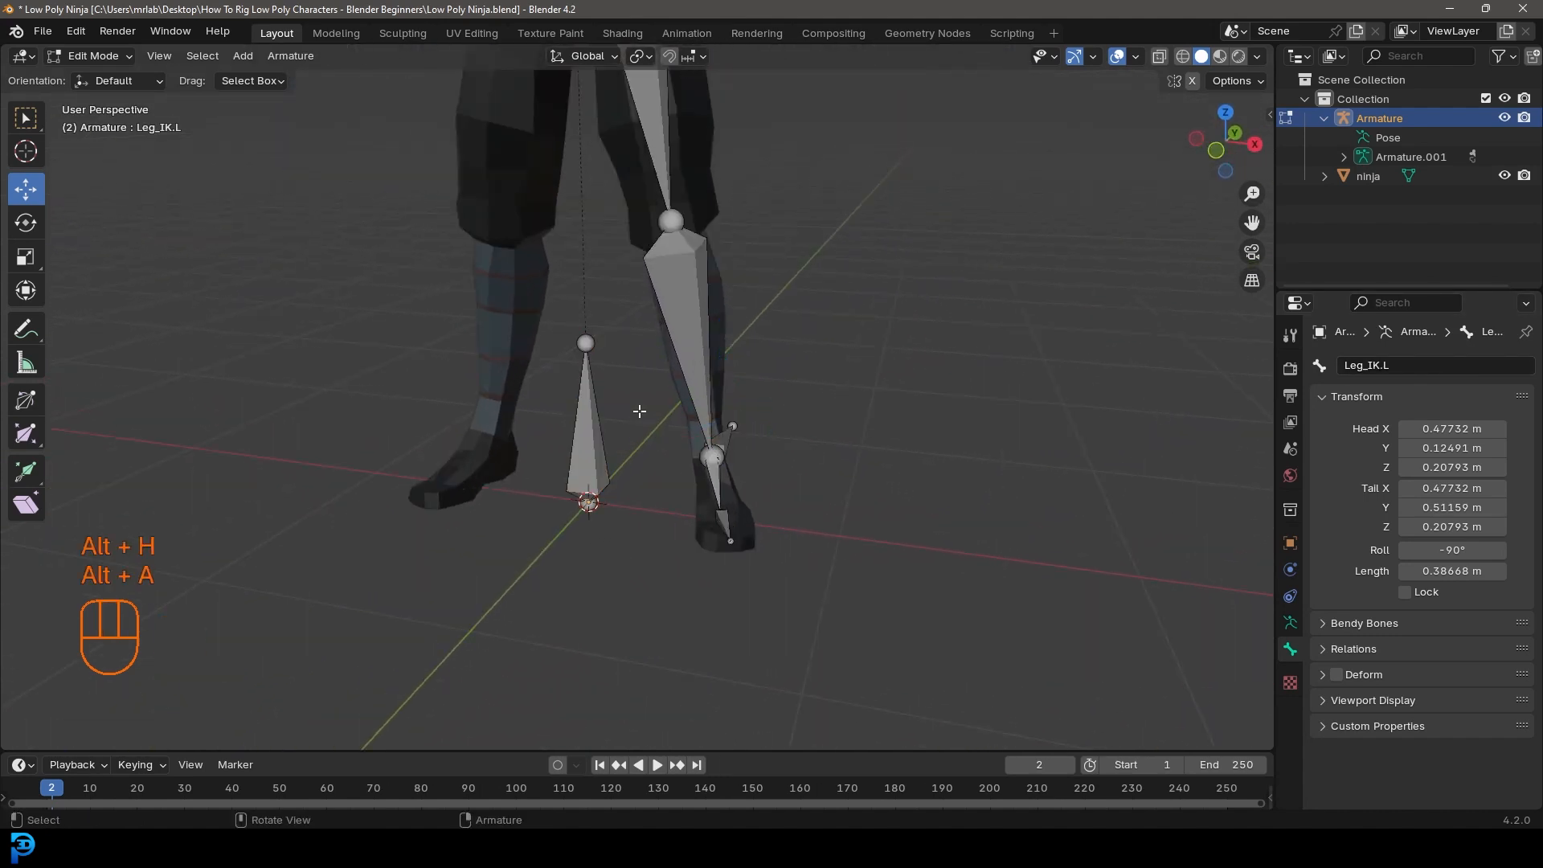
Step: Parent the Leg_IK.L bone to the Root bone with Keep Offset, and deselect everything
scroll(631, 416, "up", 2)
left_click(572, 452)
scroll(615, 438, "down", 5)
middle_click_drag(746, 404, 855, 389)
scroll(844, 426, "up", 5)
left_click(823, 504)
middle_click_drag(823, 508, 809, 548)
scroll(809, 548, "up", 2)
middle_click_drag(706, 565, 755, 560)
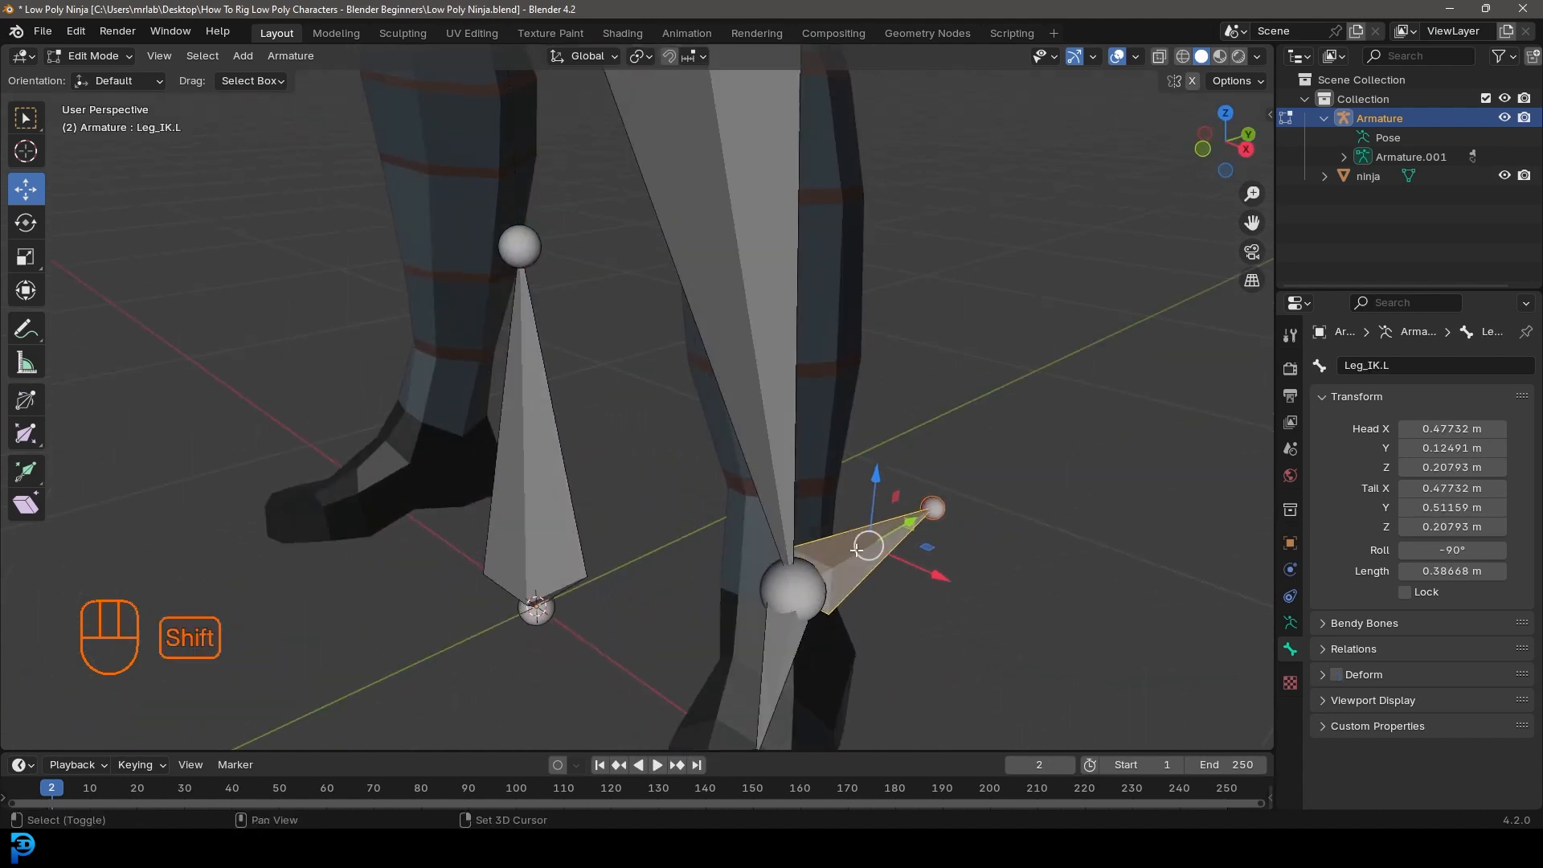
left_click(537, 512, "shift")
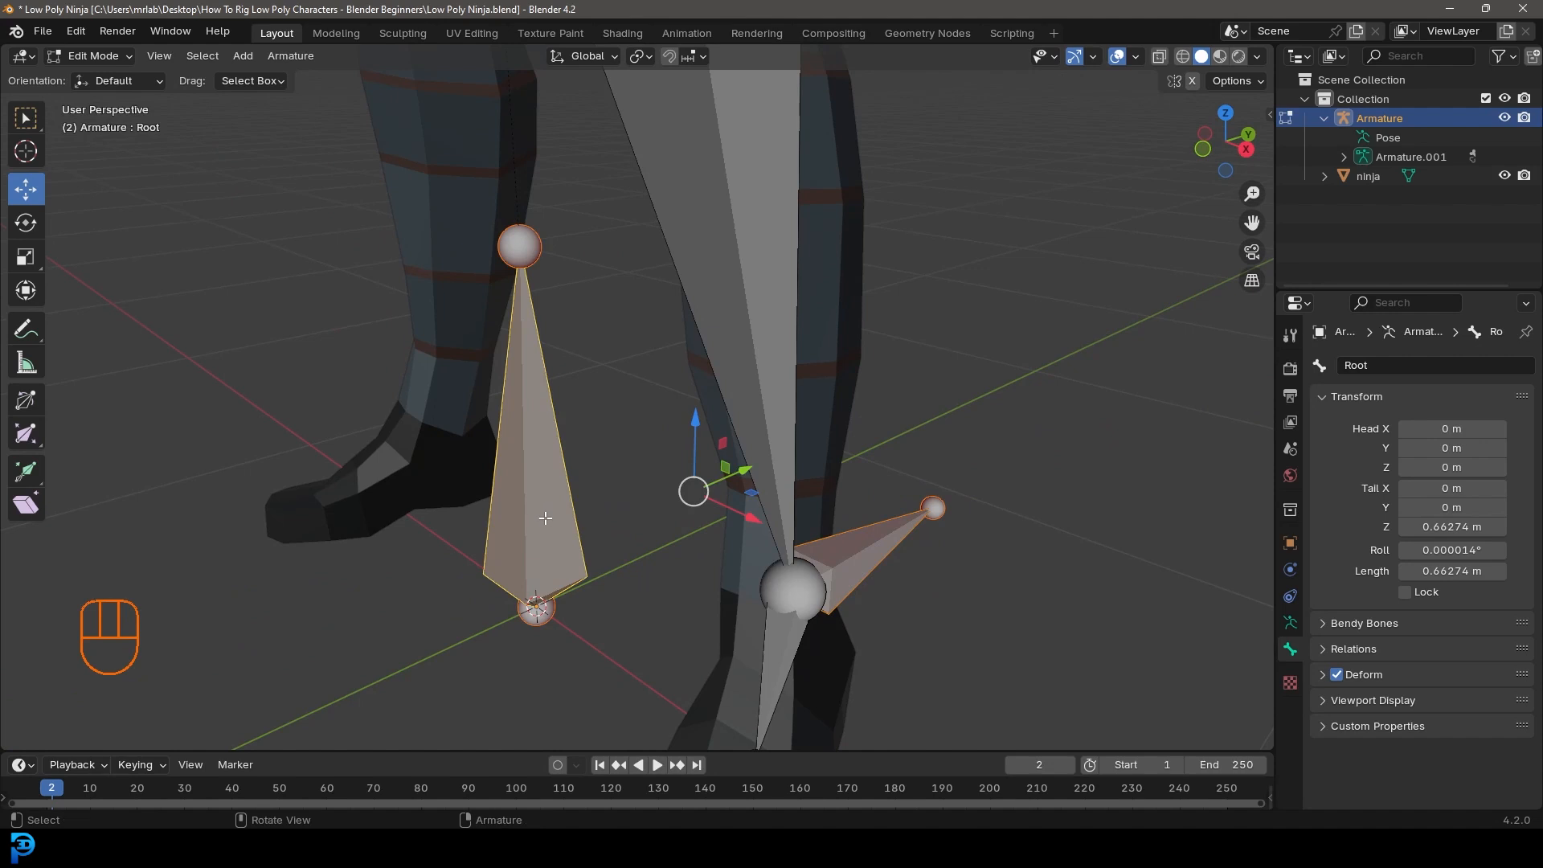
key("ctrl+p")
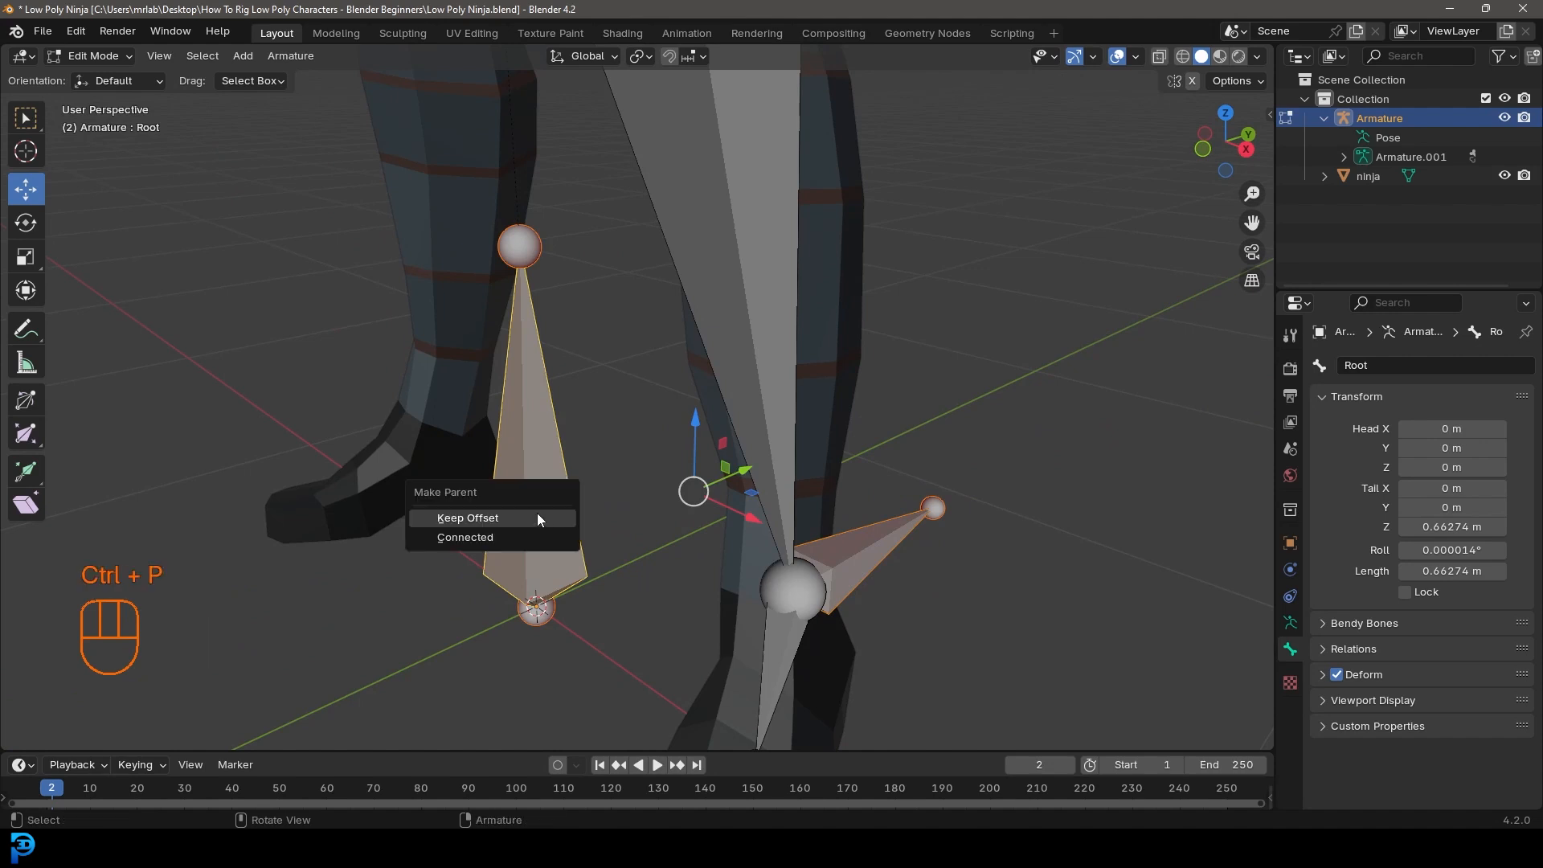
left_click(495, 522)
scroll(497, 521, "down", 5)
key("a")
middle_click_drag(565, 475, 715, 438)
key("alt+a")
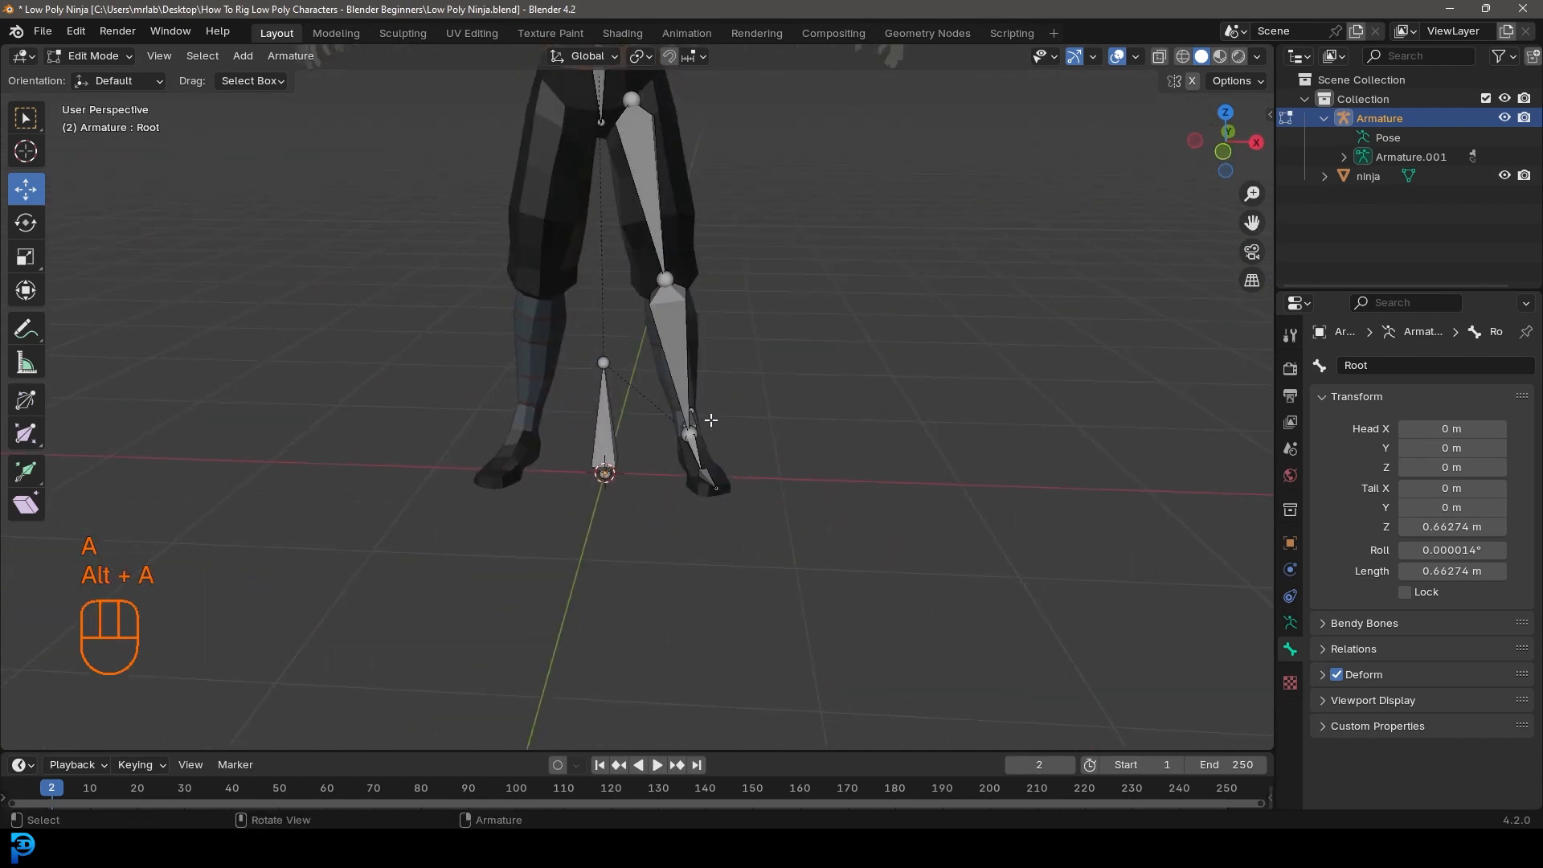
Step: Extrude a bone about 0.51 m long straight forward along the Y axis from the left knee joint in the right side view
scroll(634, 392, "up", 3)
middle_click_drag(670, 277, 482, 345, "shift")
left_click(629, 395)
scroll(482, 346, "up", 2)
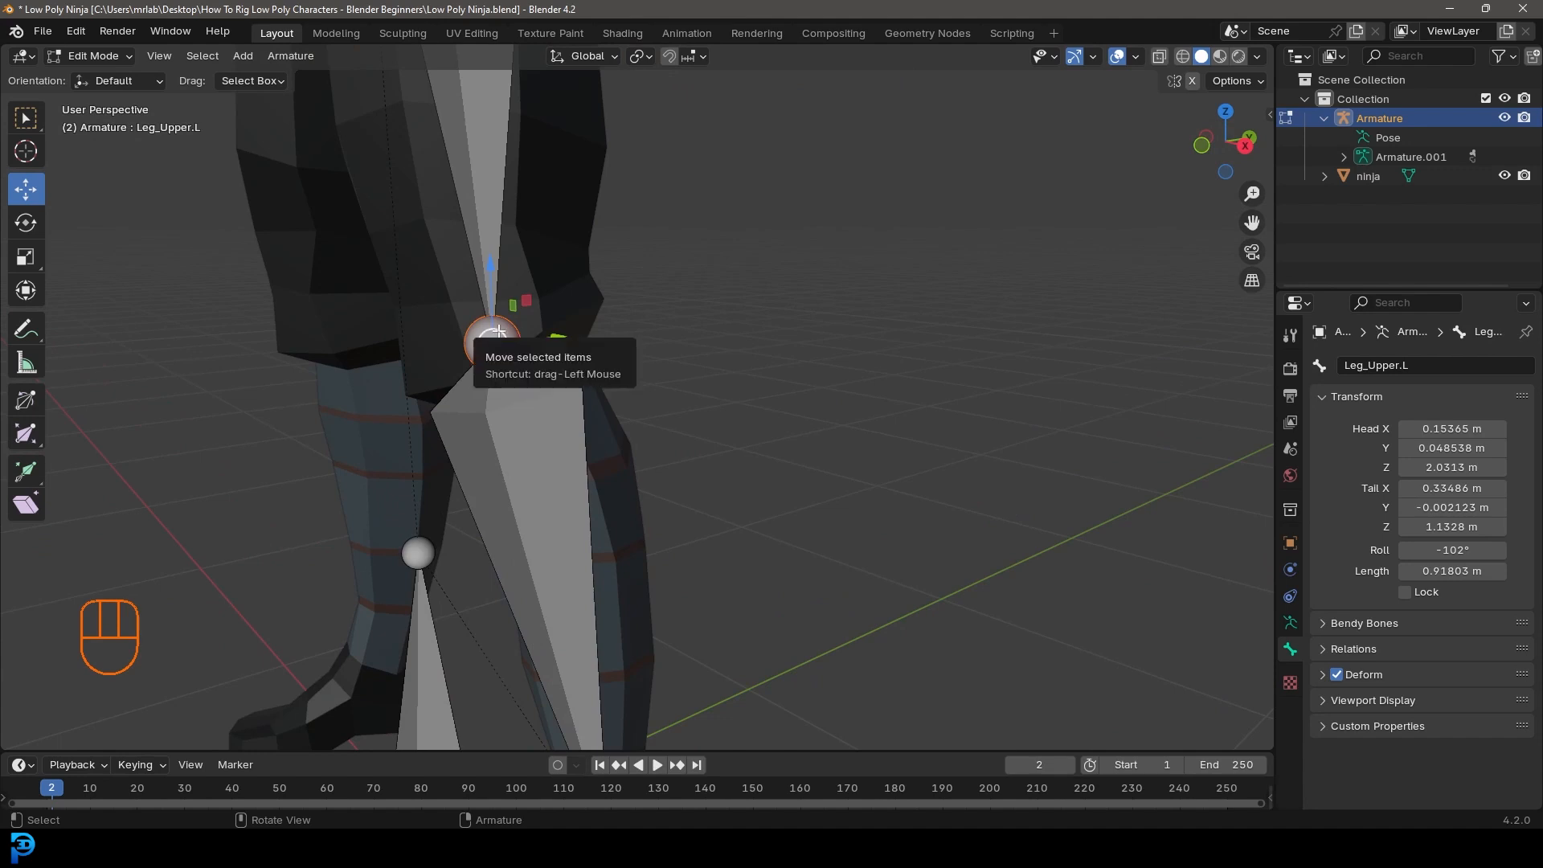
scroll(479, 351, "down", 4)
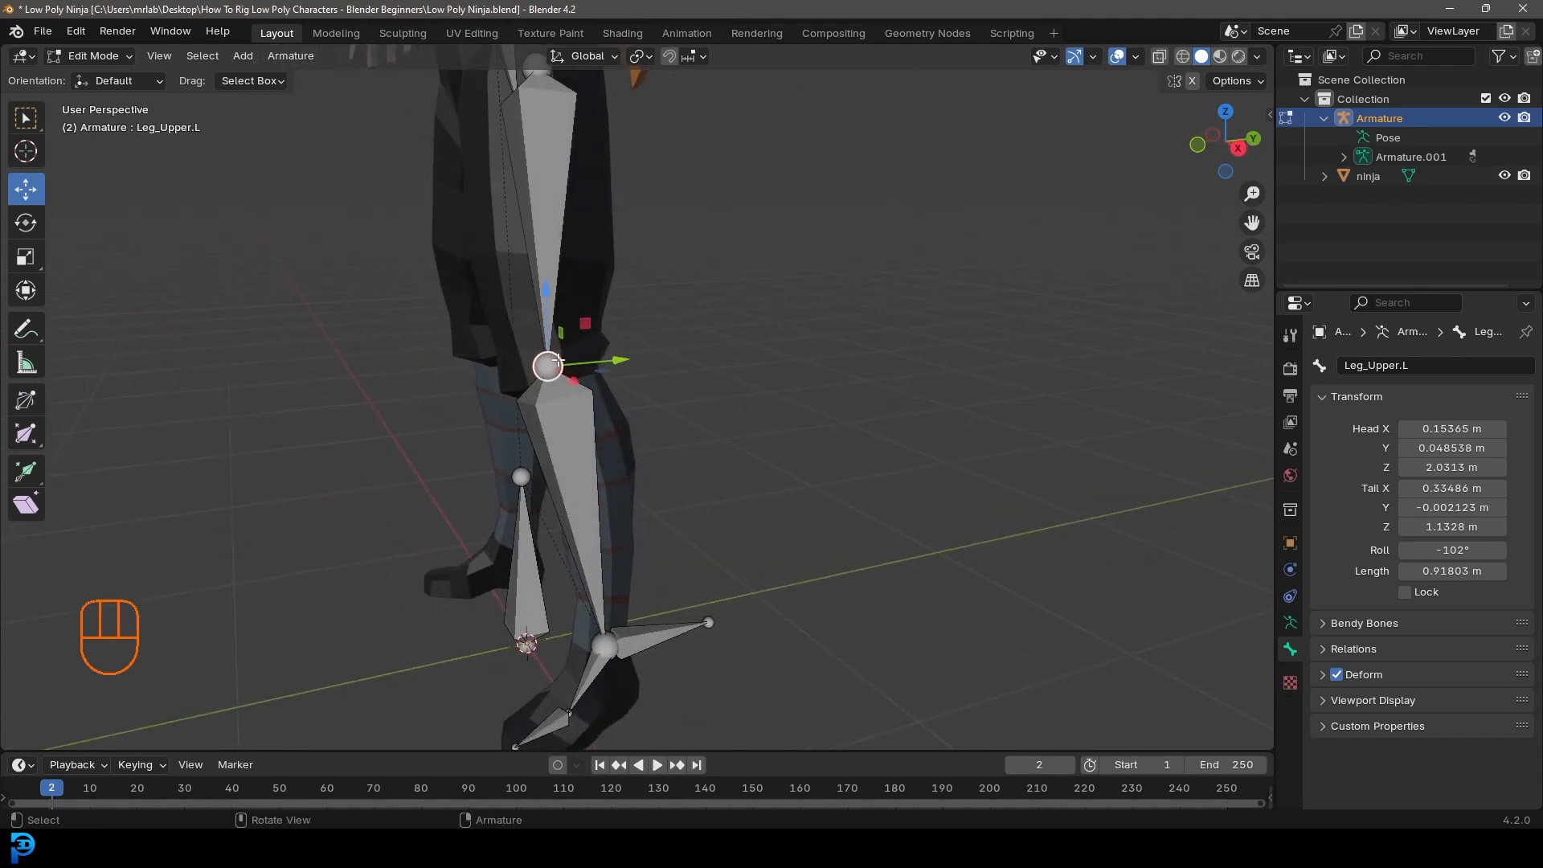
key("KP_3")
middle_click_drag(499, 408, 655, 456, "shift")
scroll(683, 468, "up", 2)
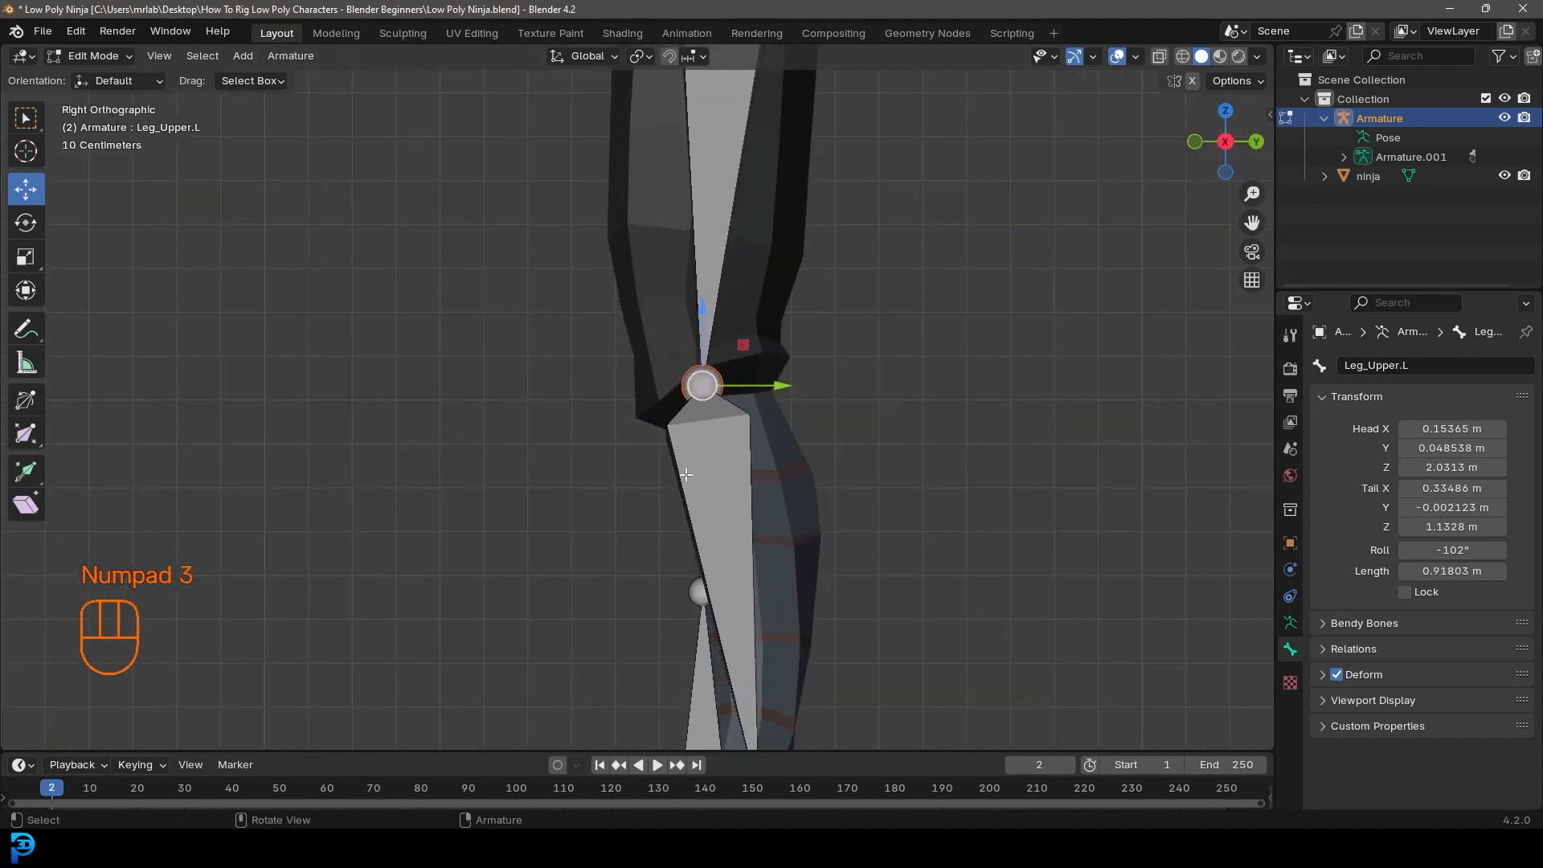
key("e")
key("y")
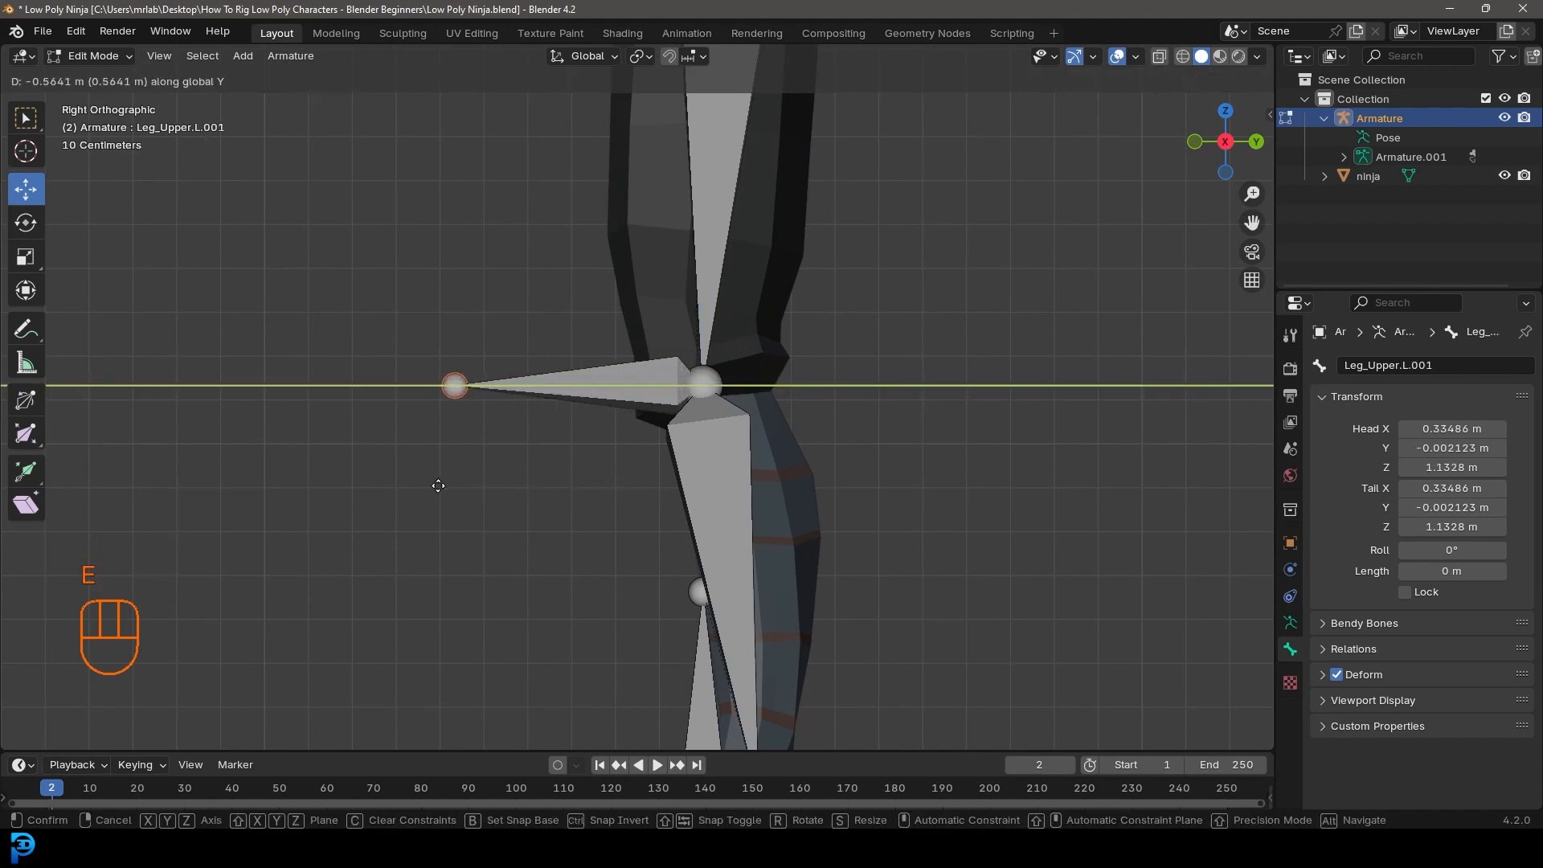
left_click(460, 485)
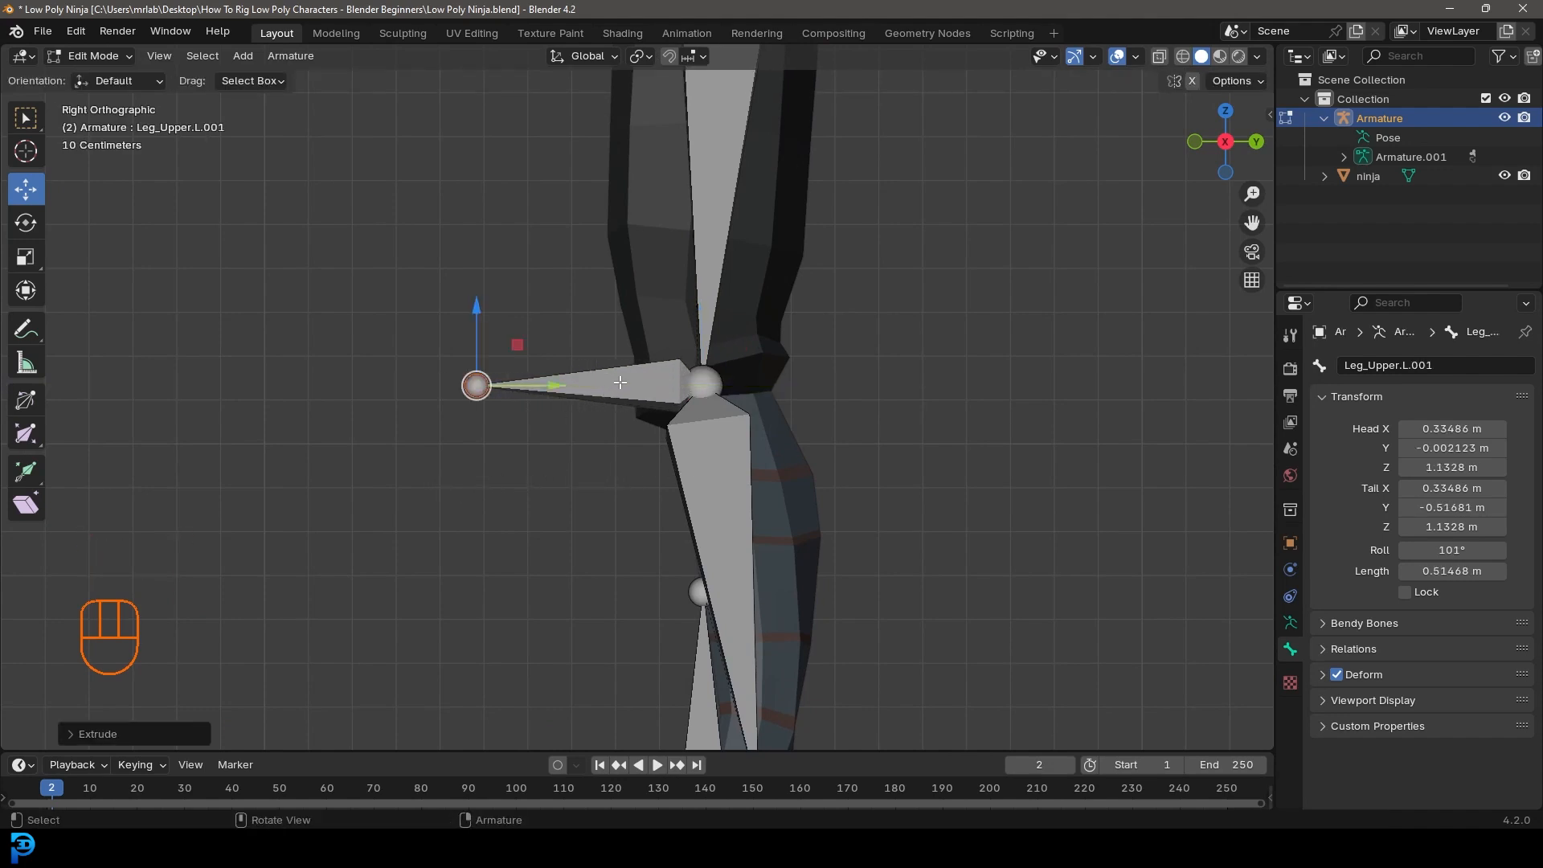
Step: Disconnect the bone extending forward from the left knee and clear its parent
left_click(614, 376)
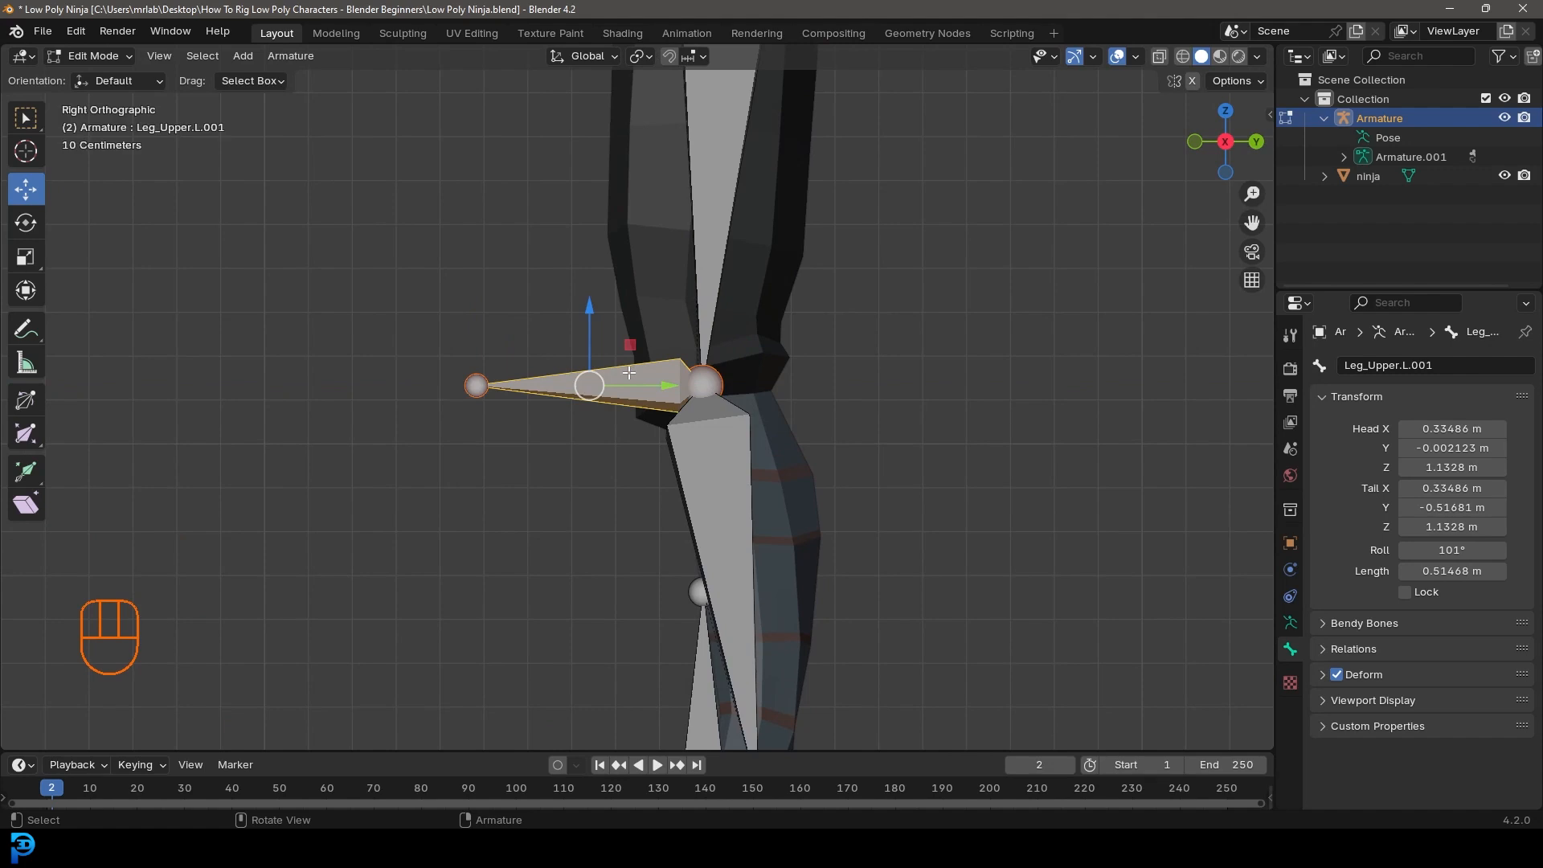
key("alt+p")
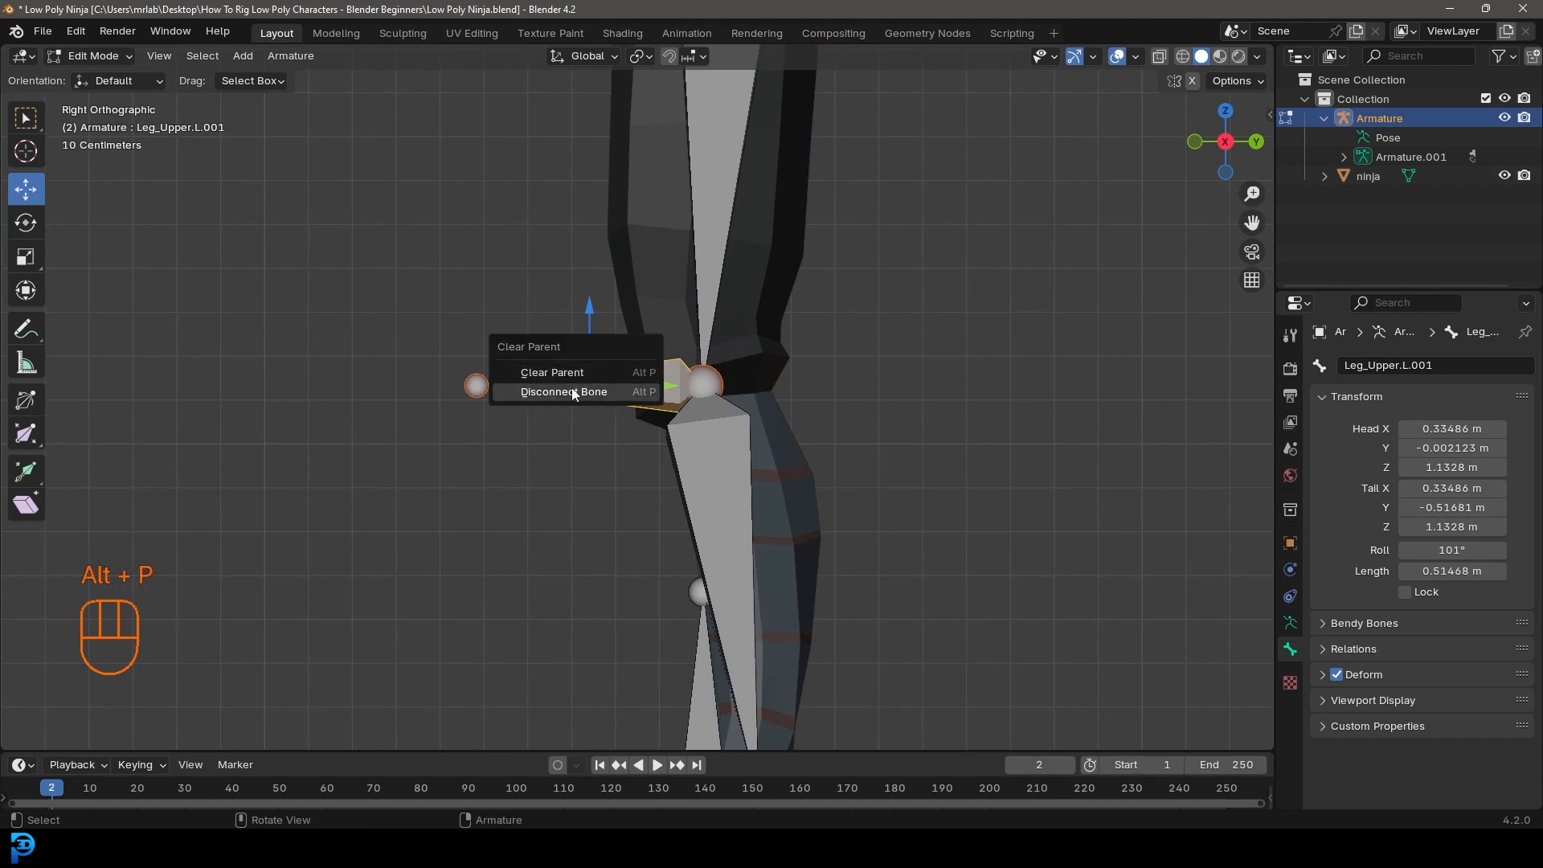
left_click(544, 393)
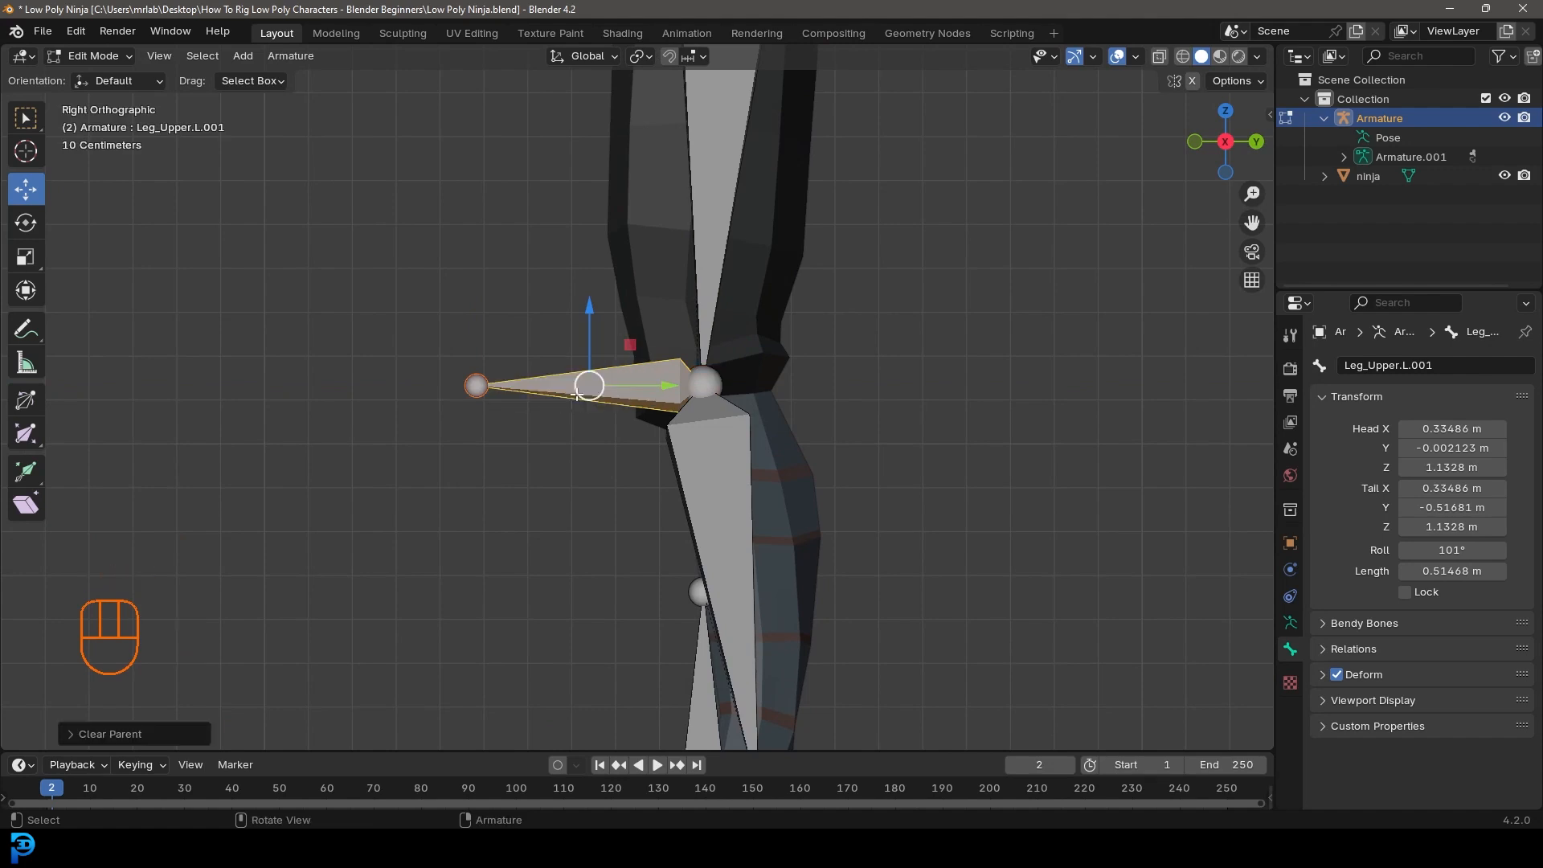
key("alt+p")
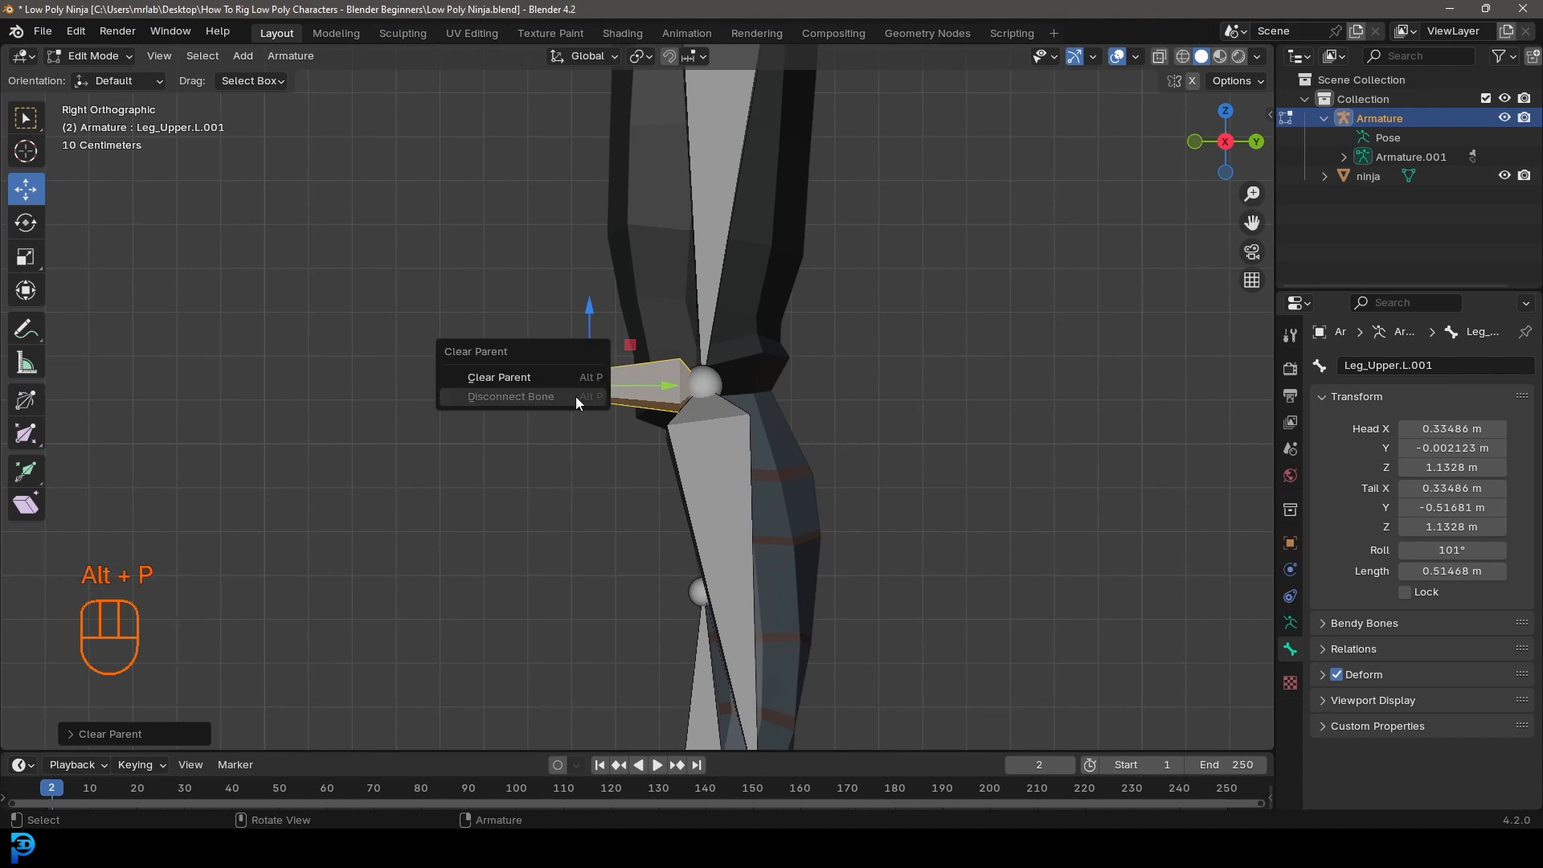
left_click(552, 377)
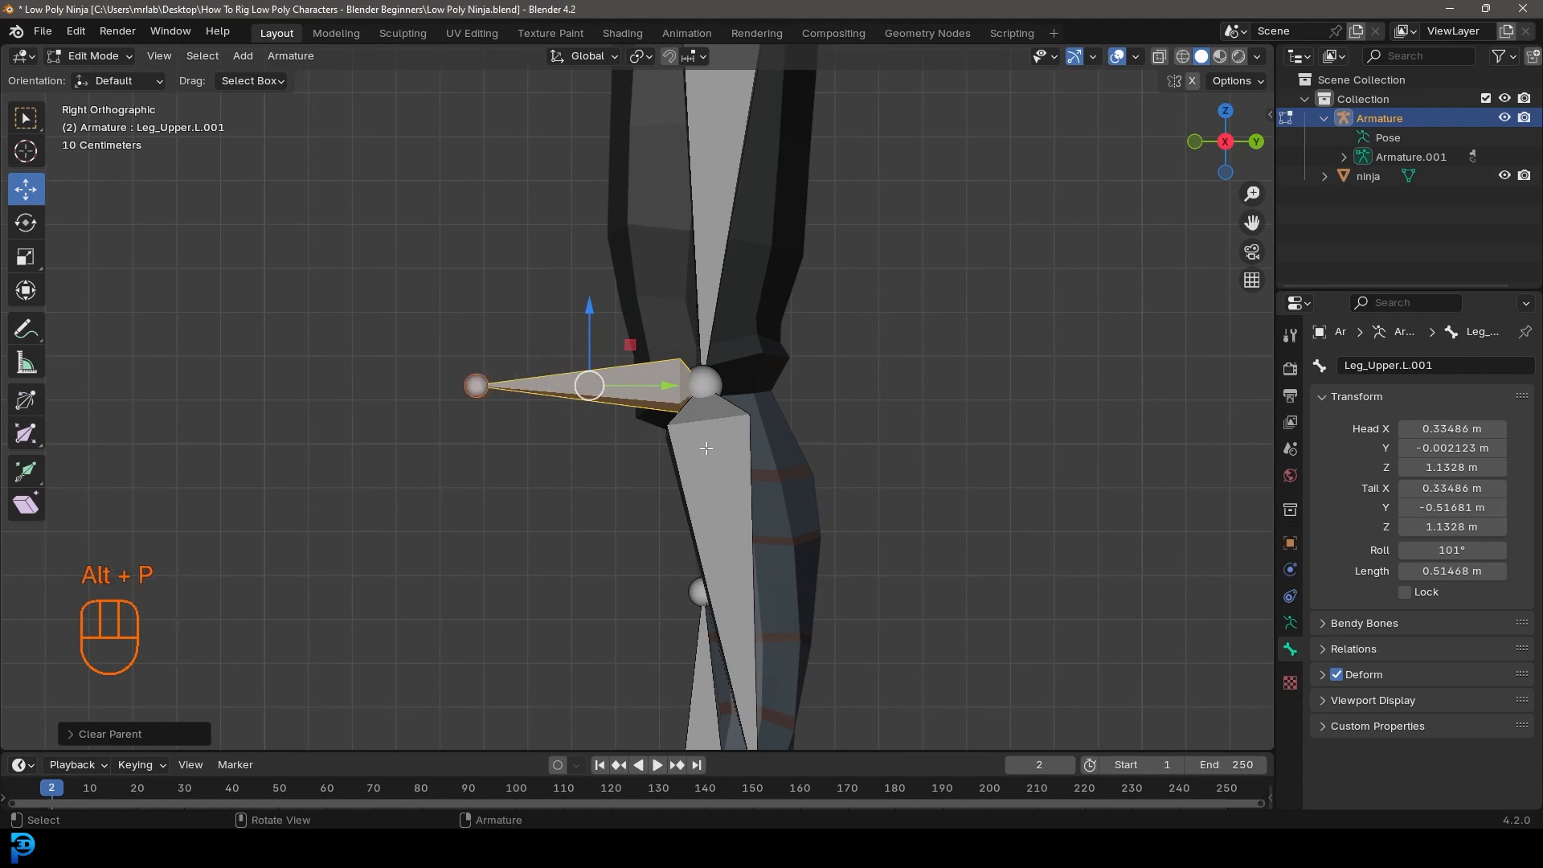
Step: Move the detached knee bone about 0.98 m forward, away from the leg, and adjust its roll to about 89°
key("g")
left_click(278, 452)
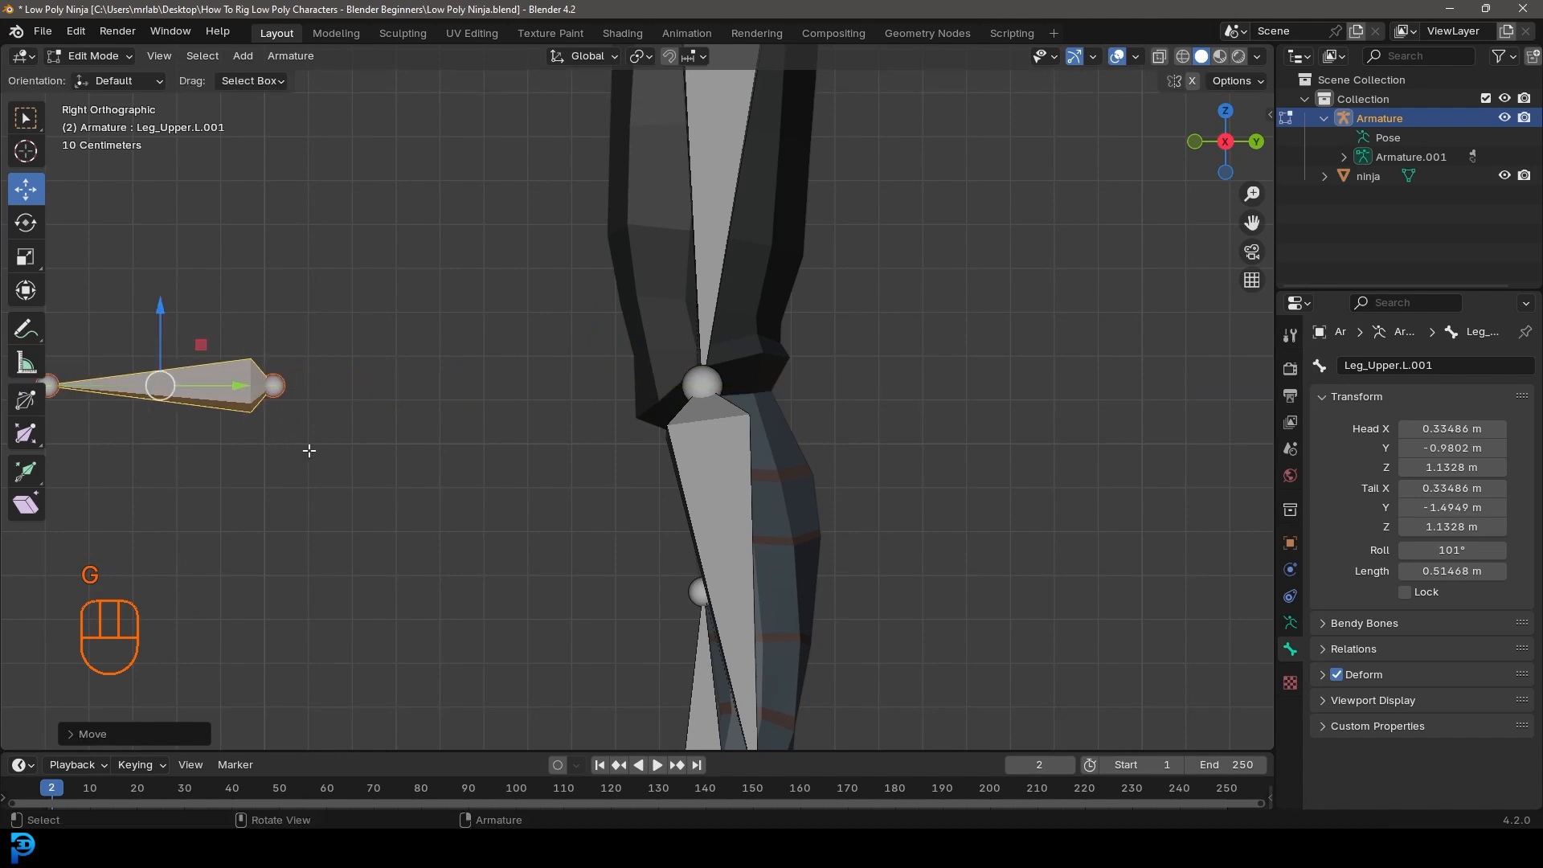
middle_click_drag(309, 451, 470, 456, "shift")
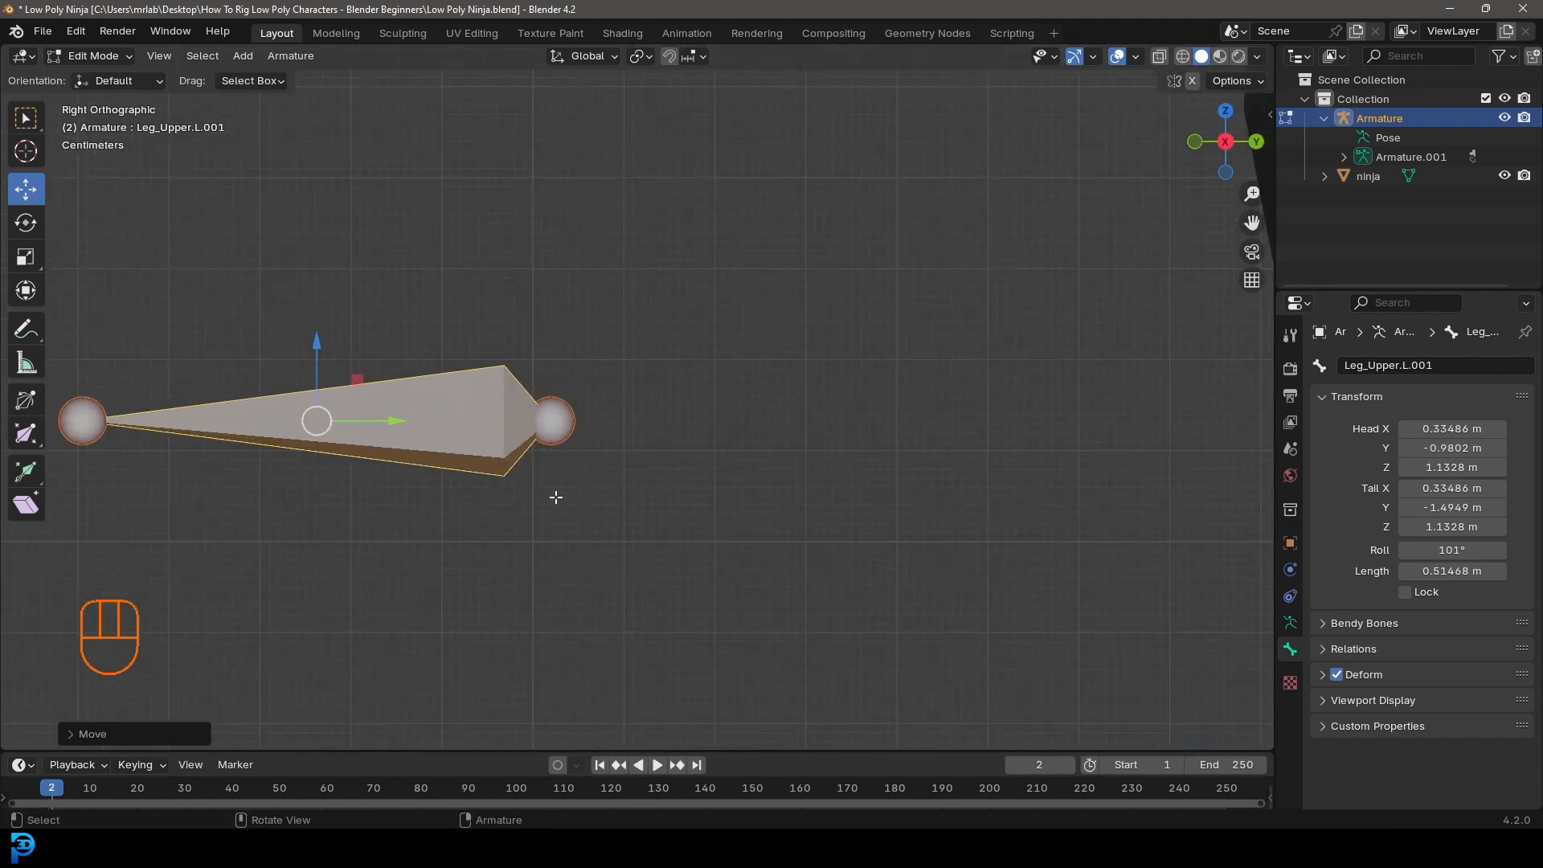
key("ctrl+r")
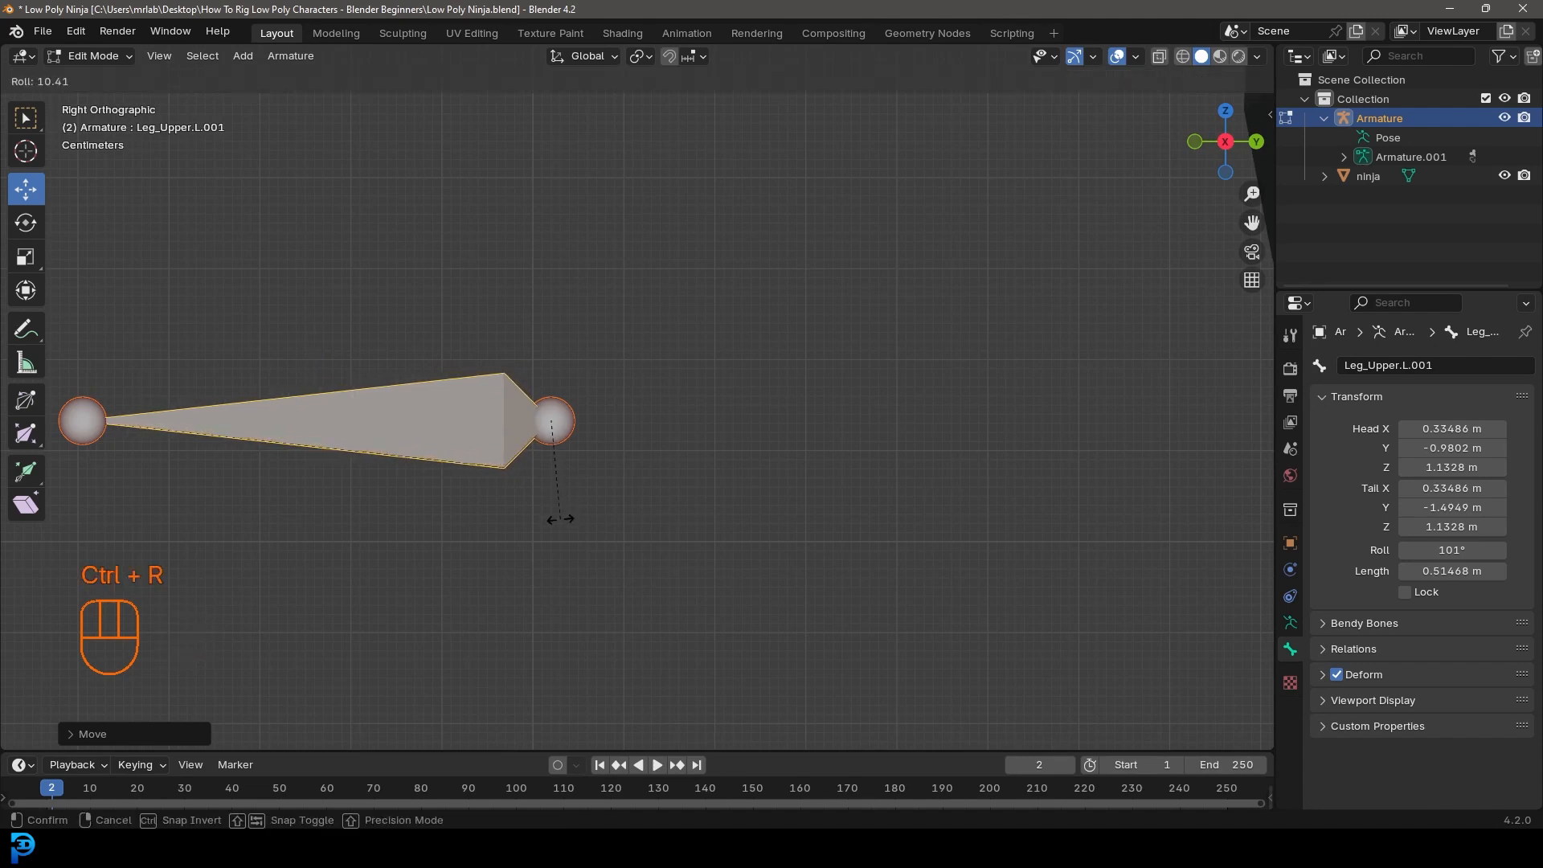
left_click(558, 518)
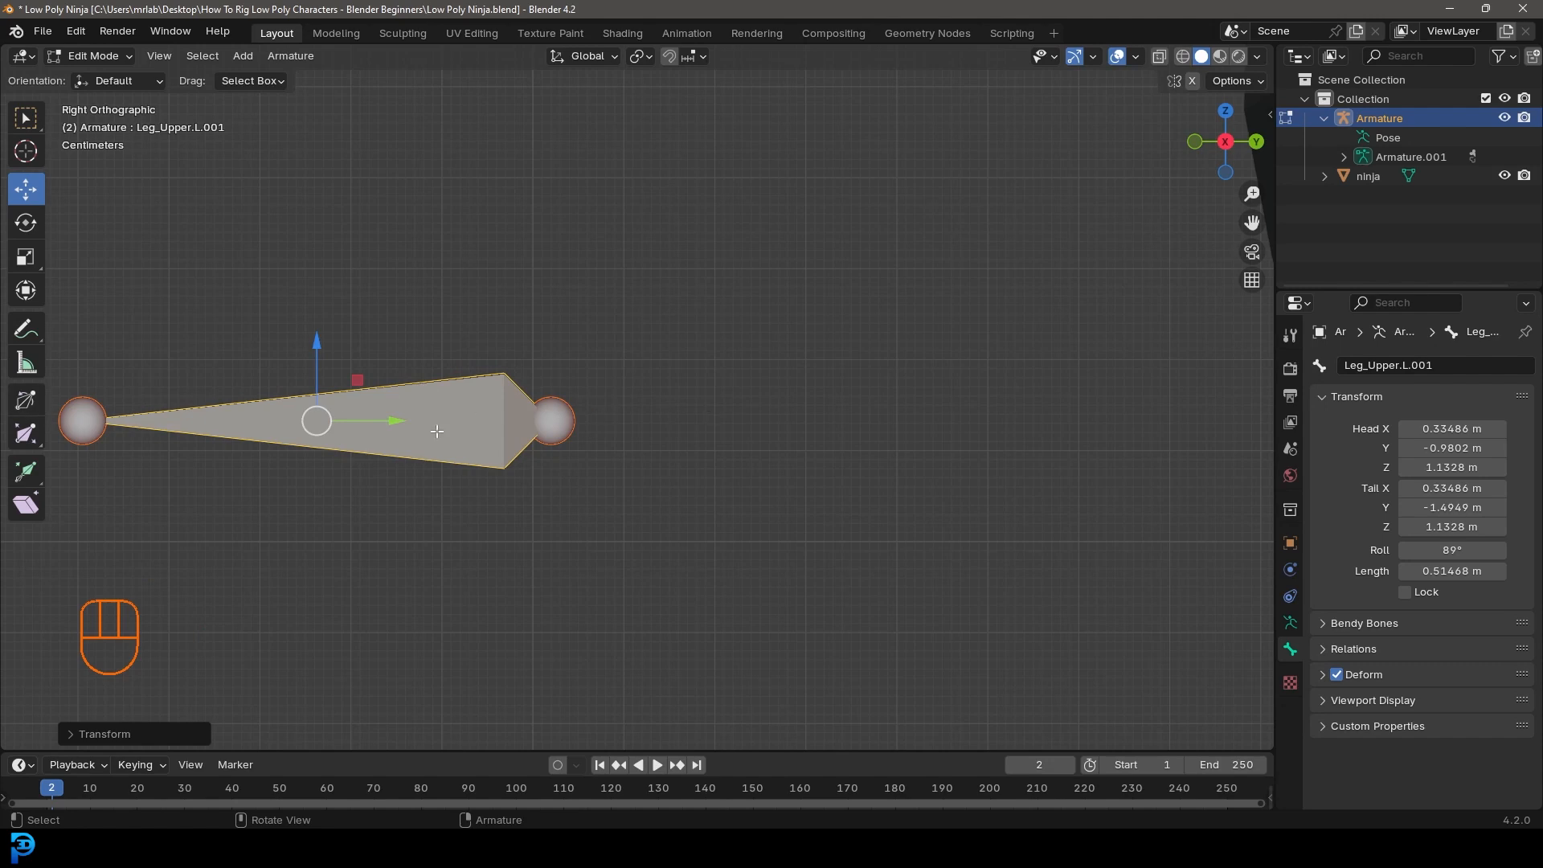
scroll(683, 439, "down", 4)
scroll(646, 428, "down", 3)
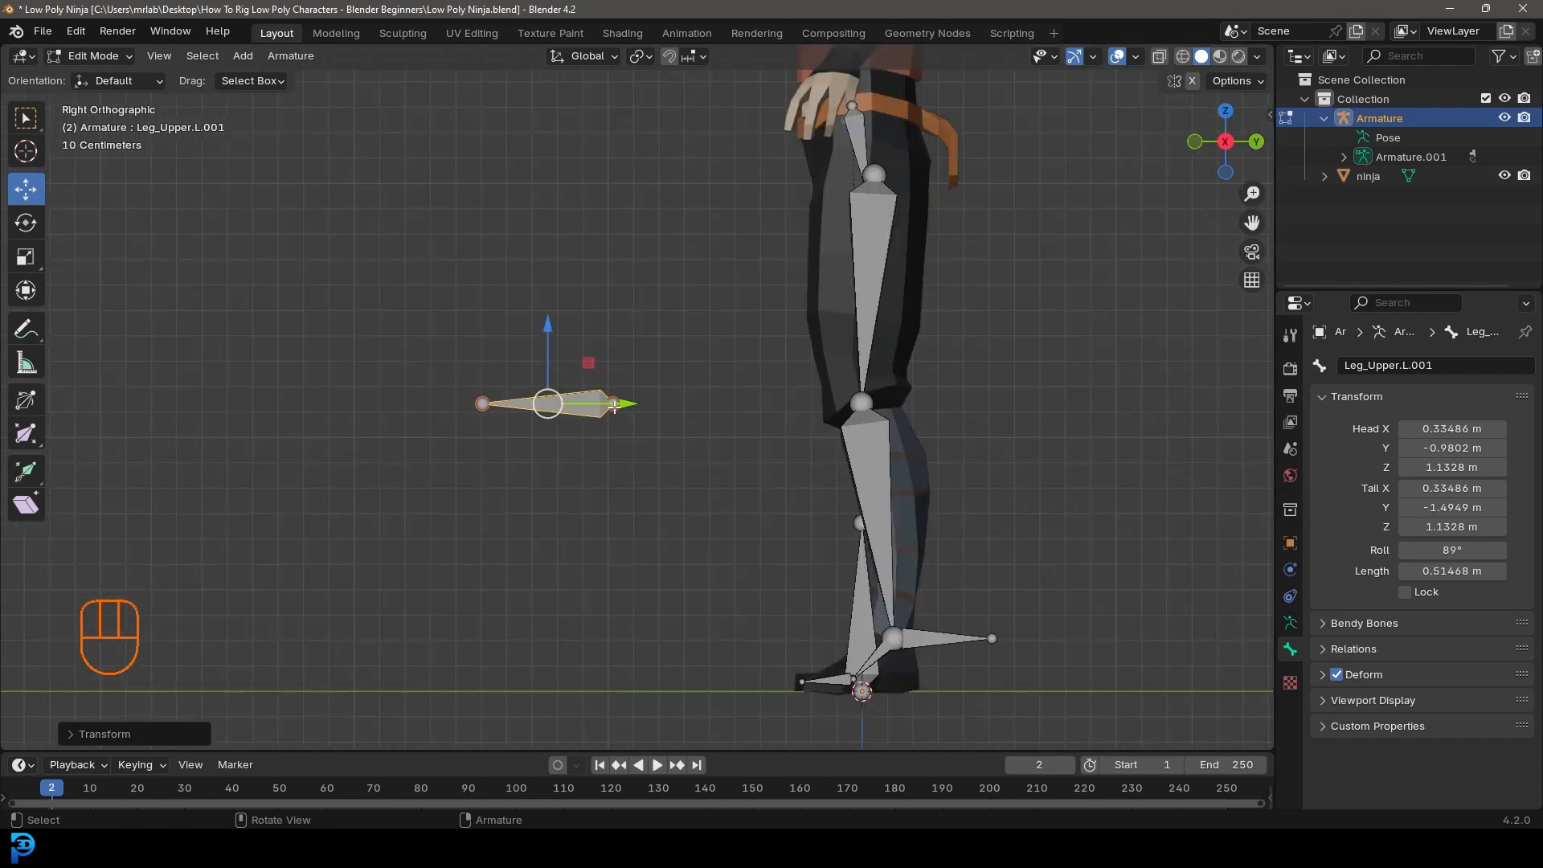
middle_click_drag(620, 410, 872, 376)
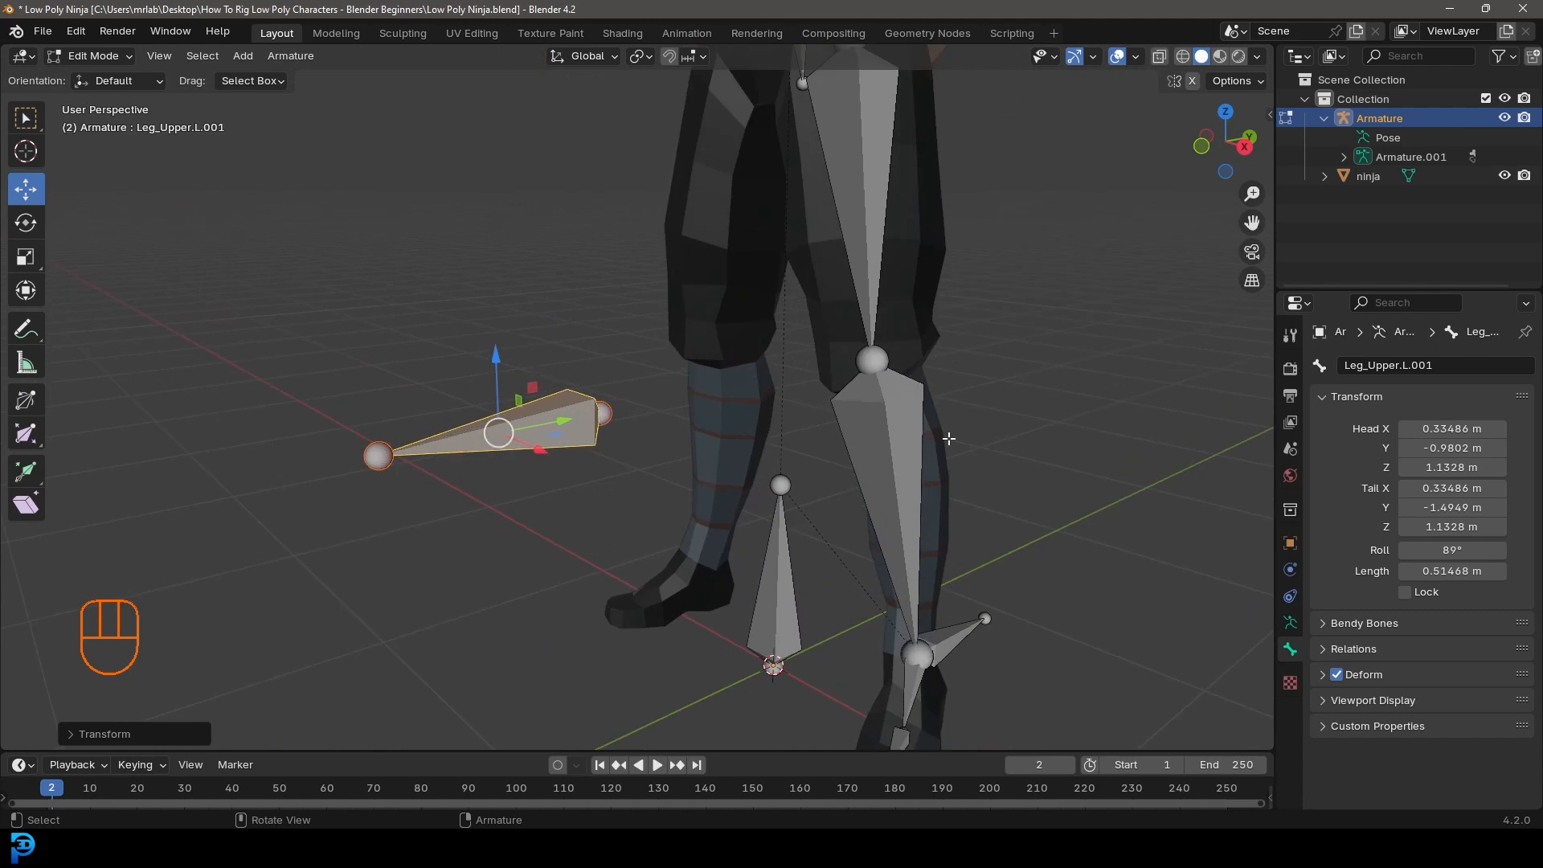
Step: Move the detached bone about 0.36 m back toward the knee and scale it down to about 0.38 m long
key("KP_3")
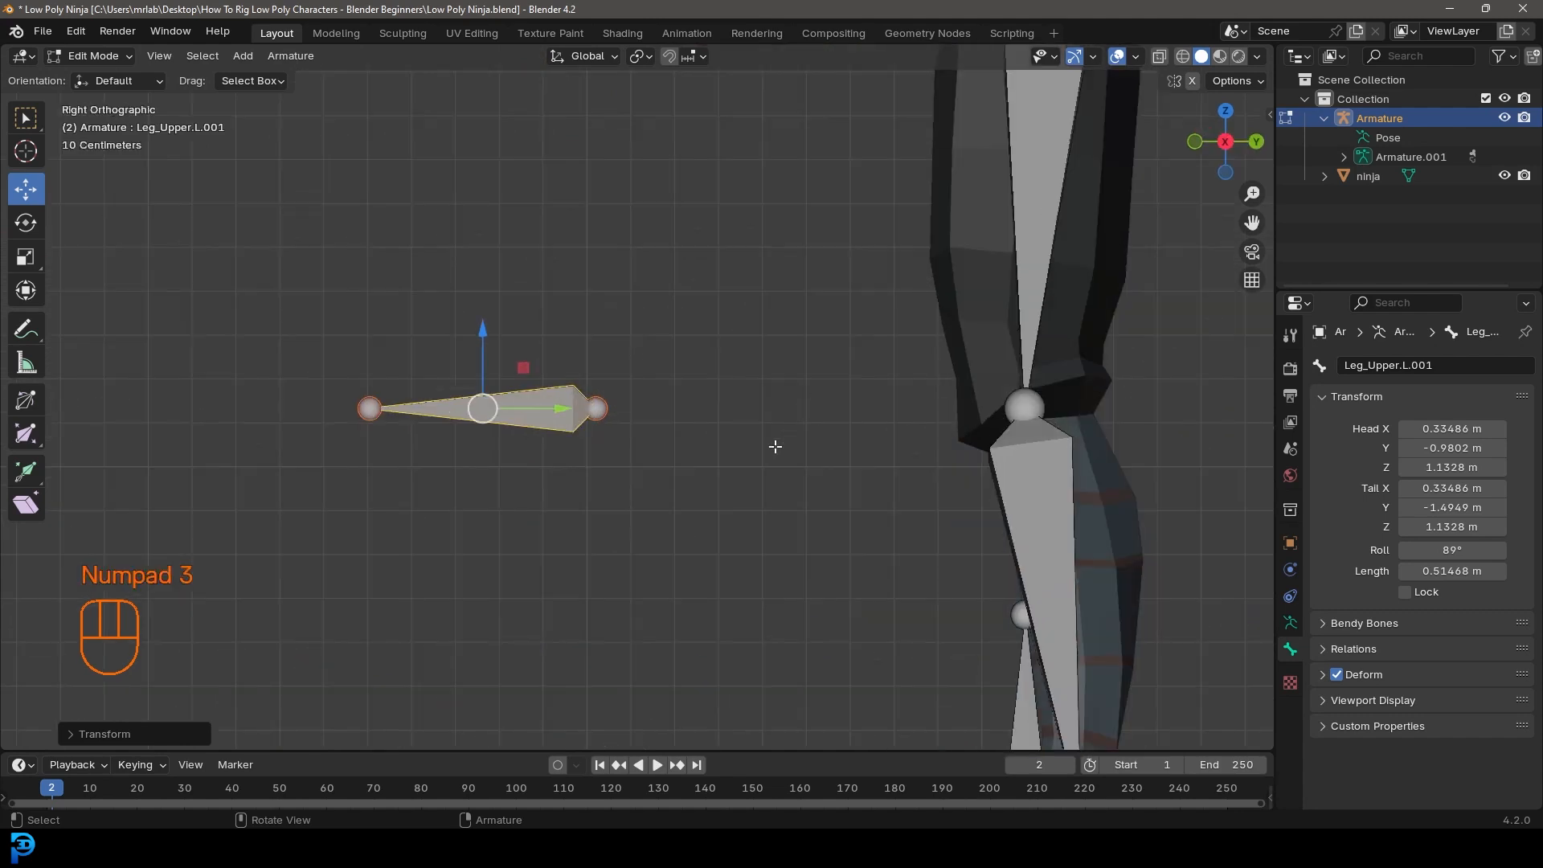
key("g")
left_click(926, 452)
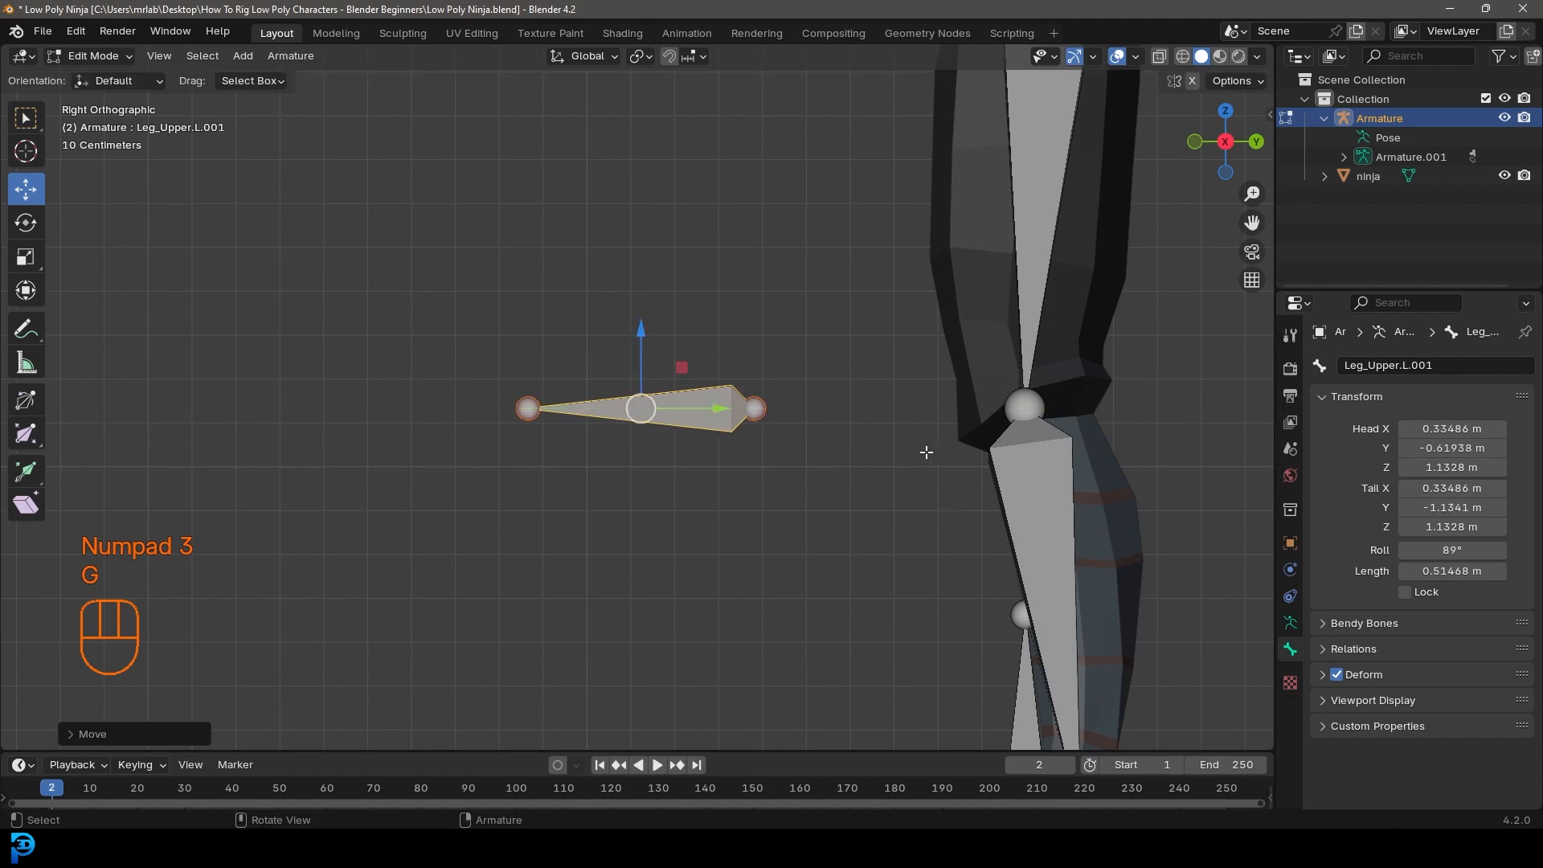
key("s")
middle_click_drag(861, 482, 752, 483)
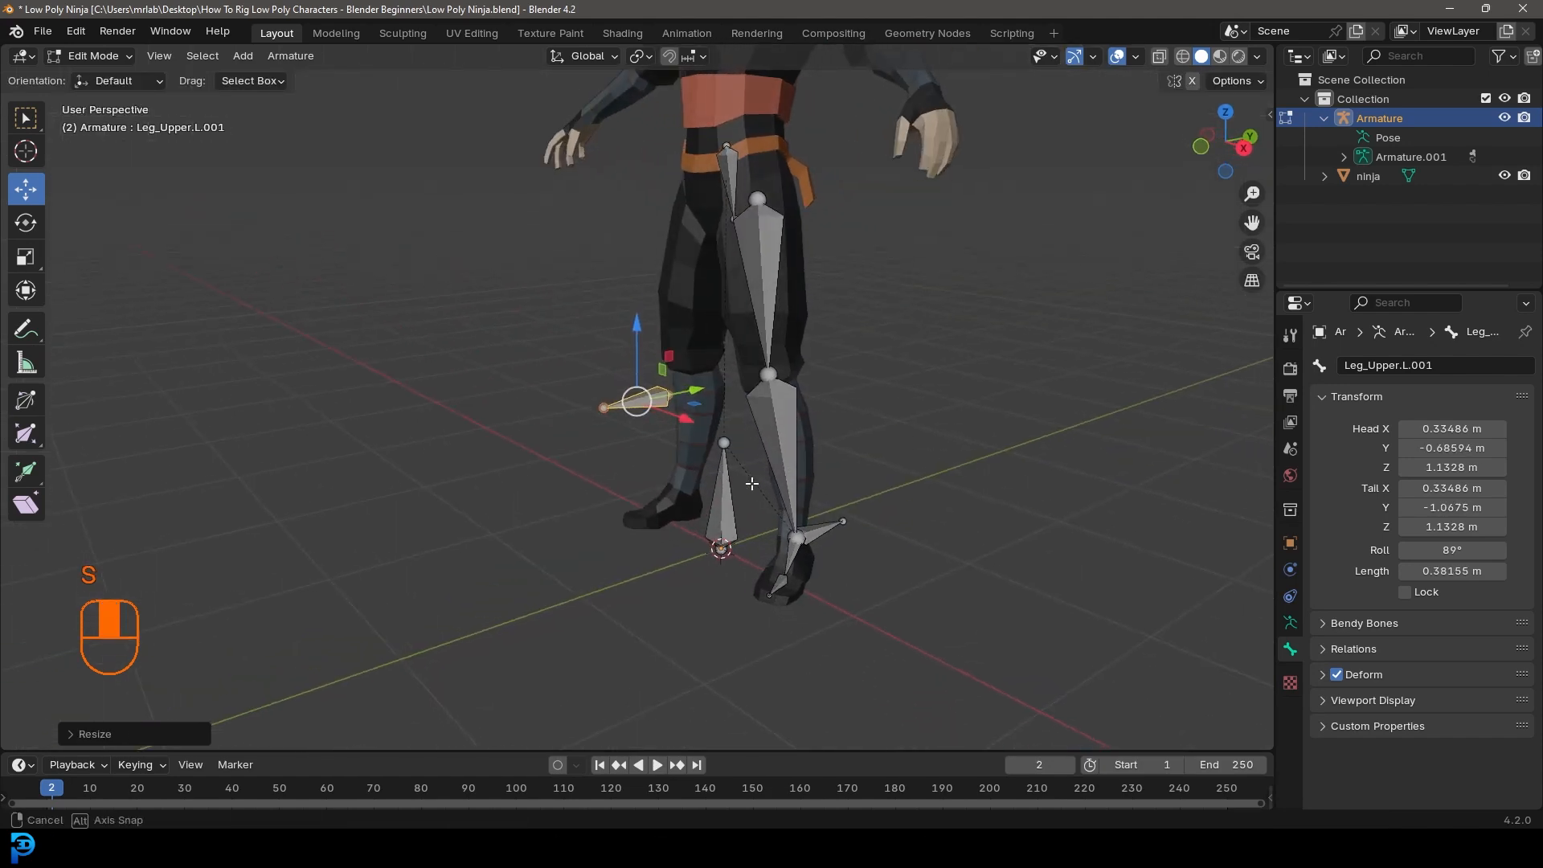
Step: Rename the detached bone in front of the left knee as Leg_Target.L and turn off its Deform option
scroll(637, 402, "up", 3)
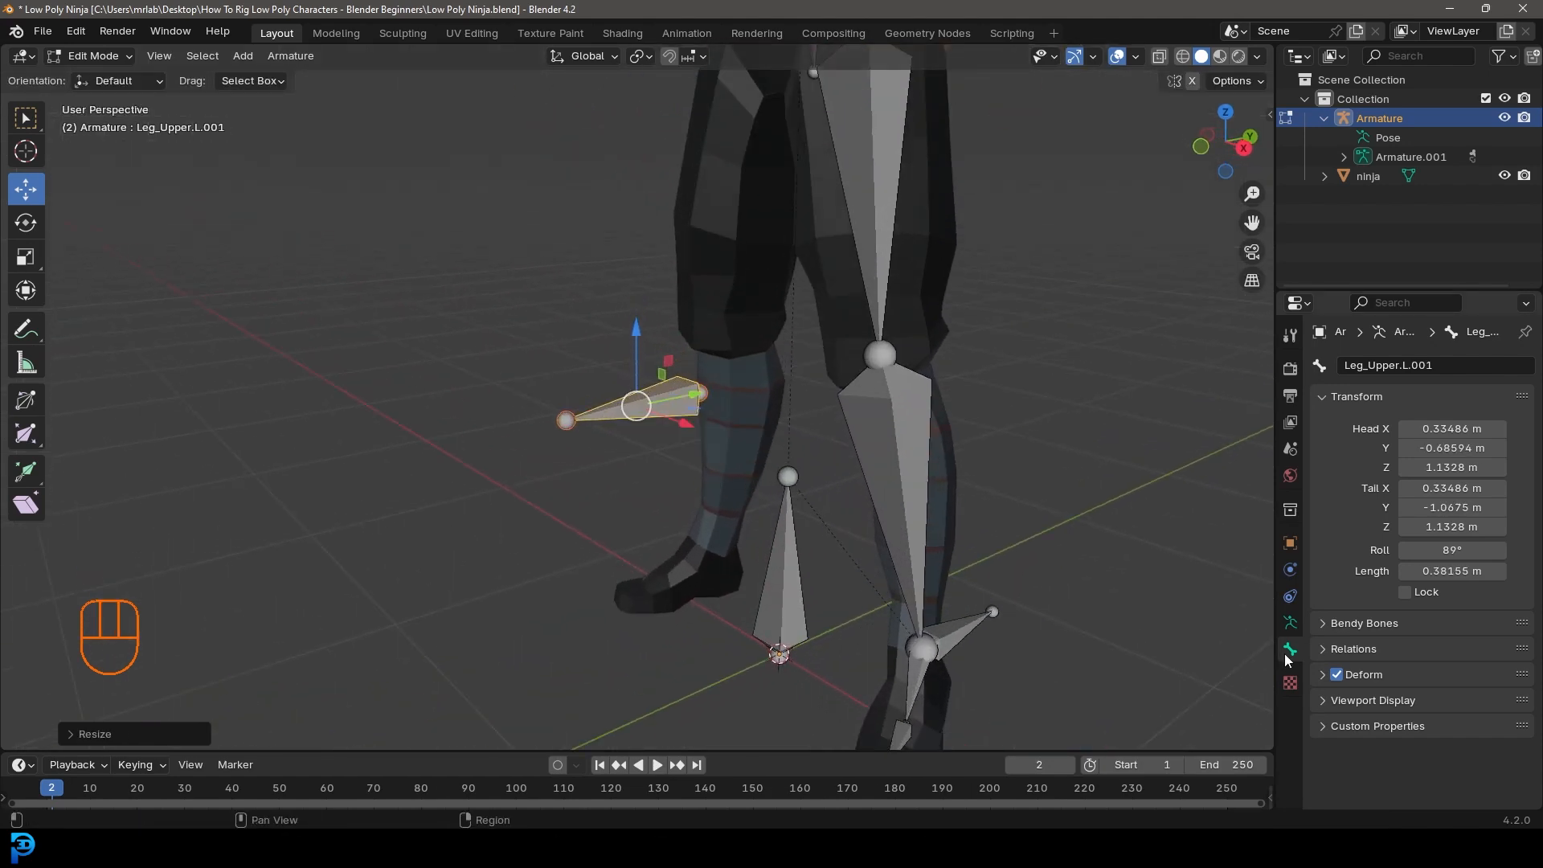
left_click(1381, 365)
type("L")
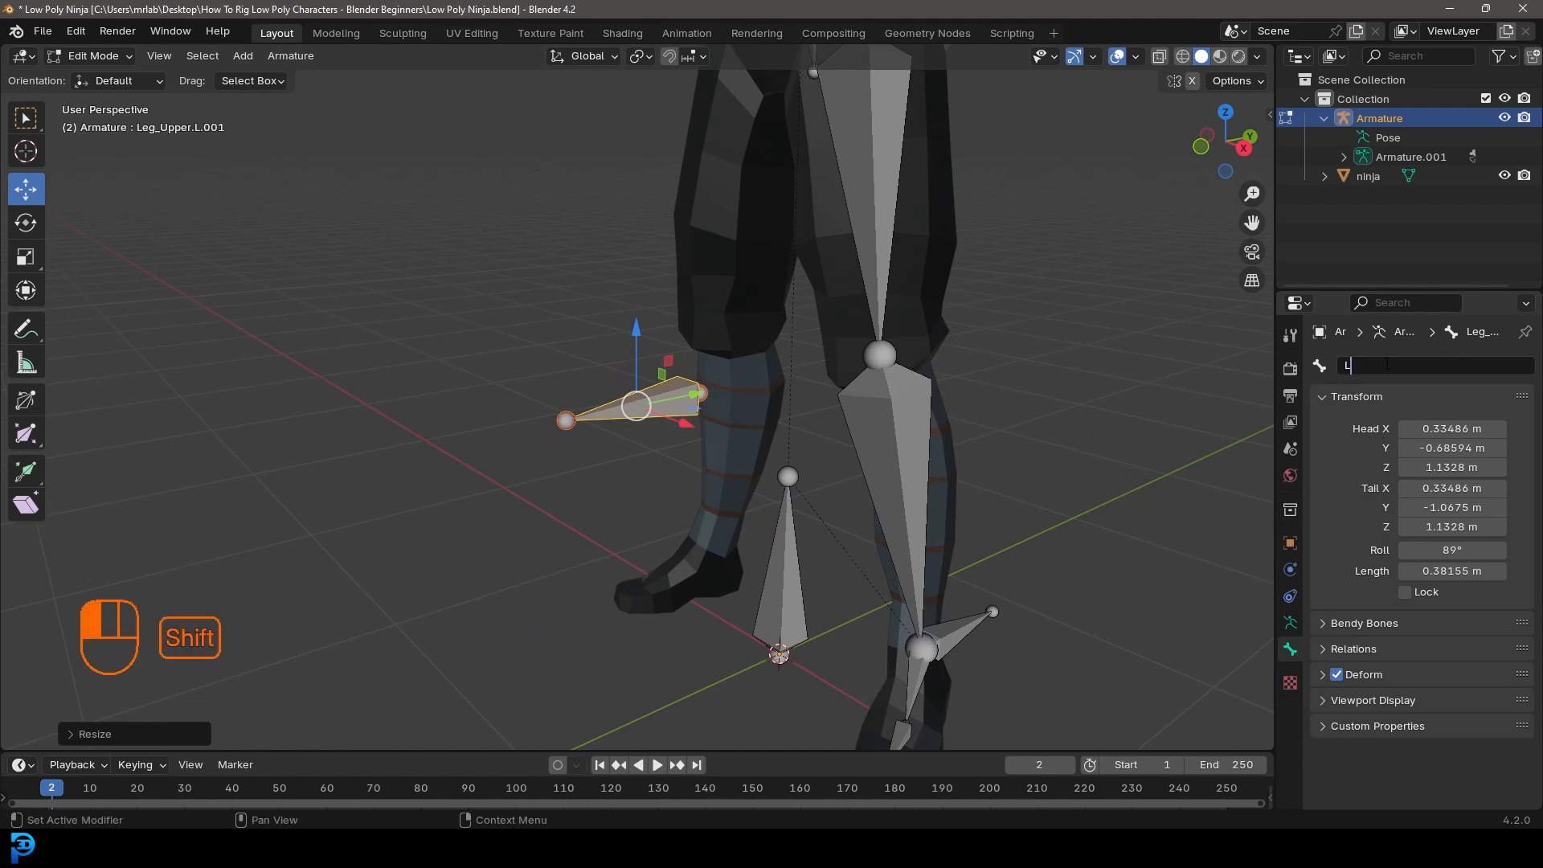
type("eg_Target.")
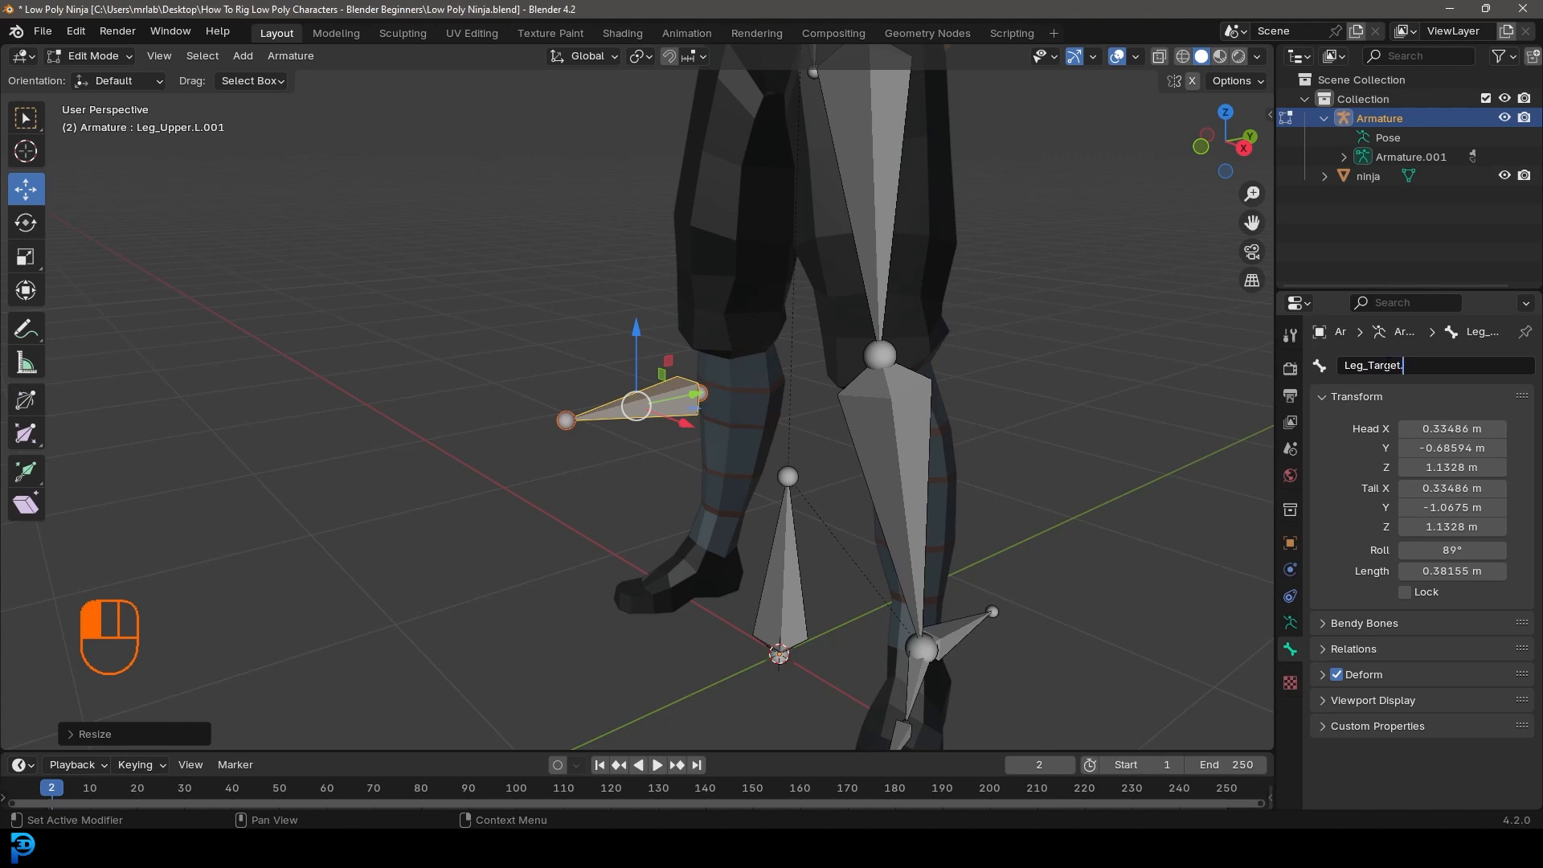
type("L")
key("Return")
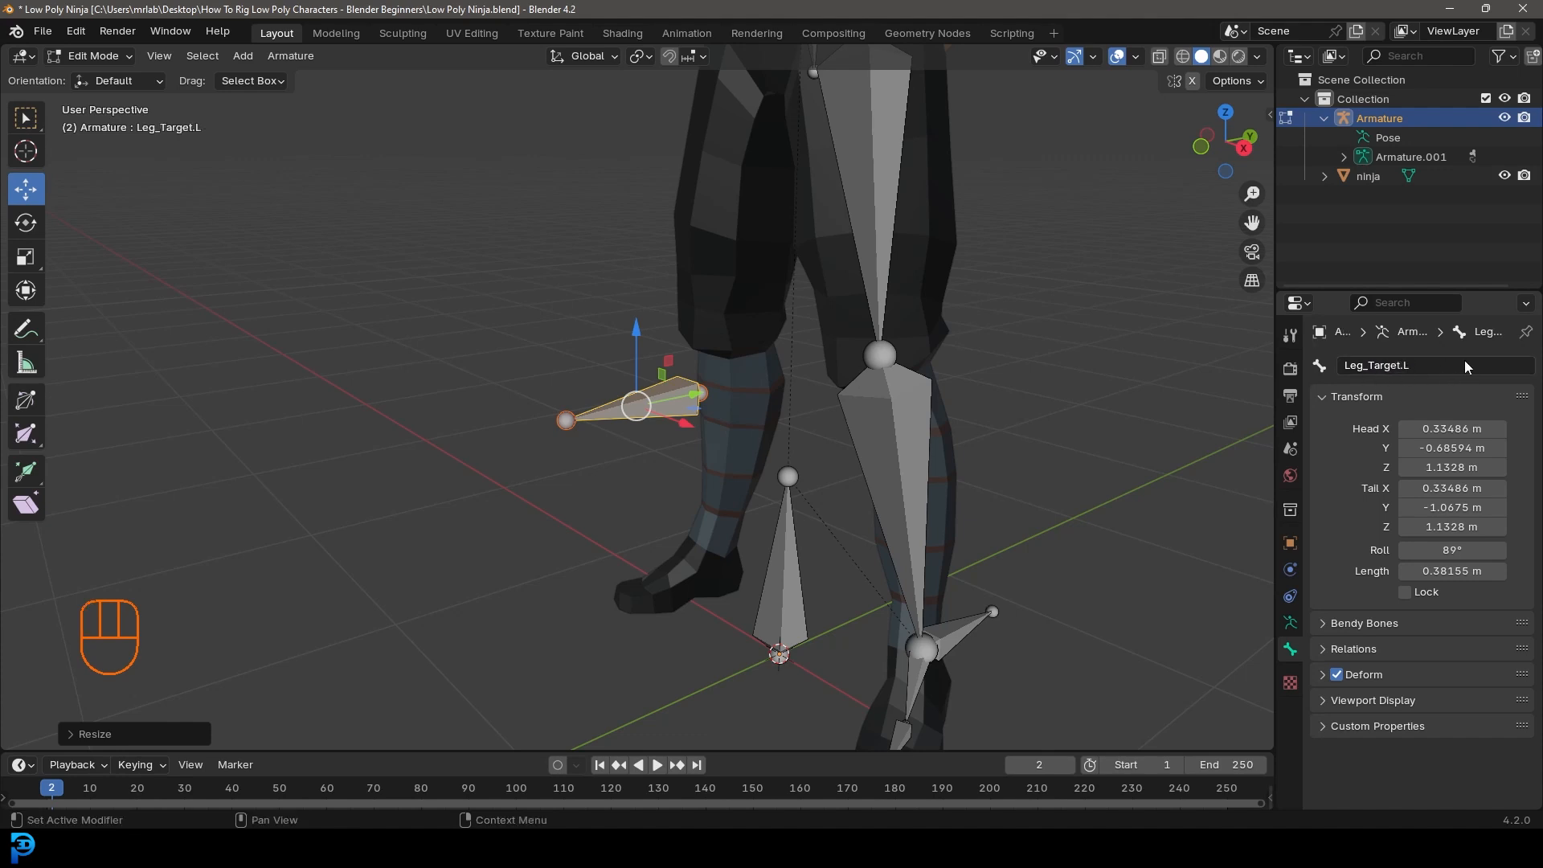
mouse_move(621, 402)
middle_mouse_down()
mouse_move(610, 409)
mouse_move(635, 407)
middle_mouse_up()
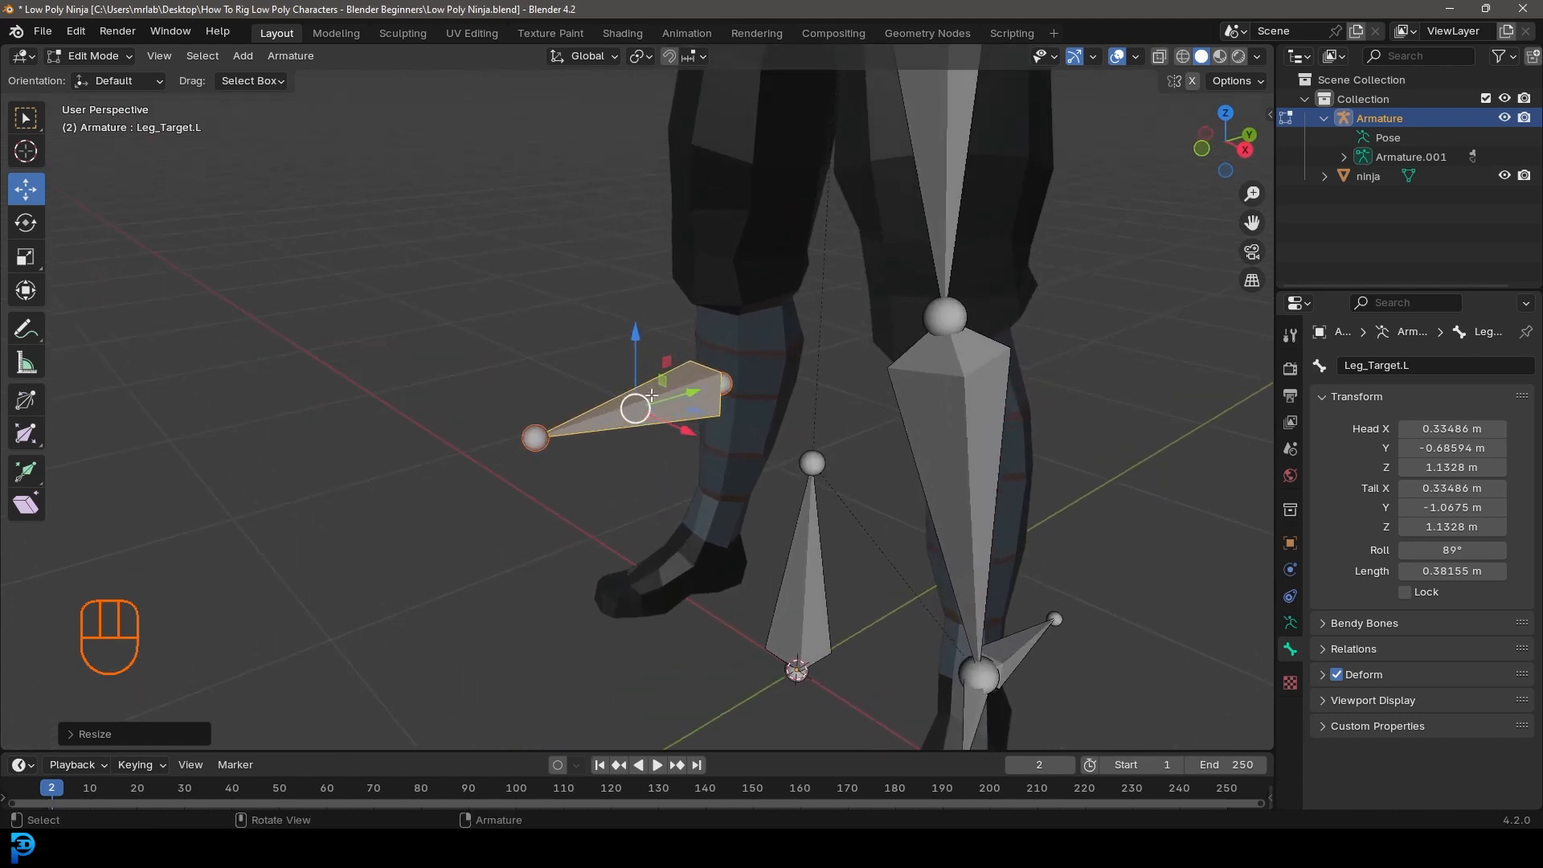
Step: Parent the Leg_Target.L bone to the Root bone with the Keep Offset option
left_click(820, 565, "shift")
middle_click_drag(820, 565, 810, 541)
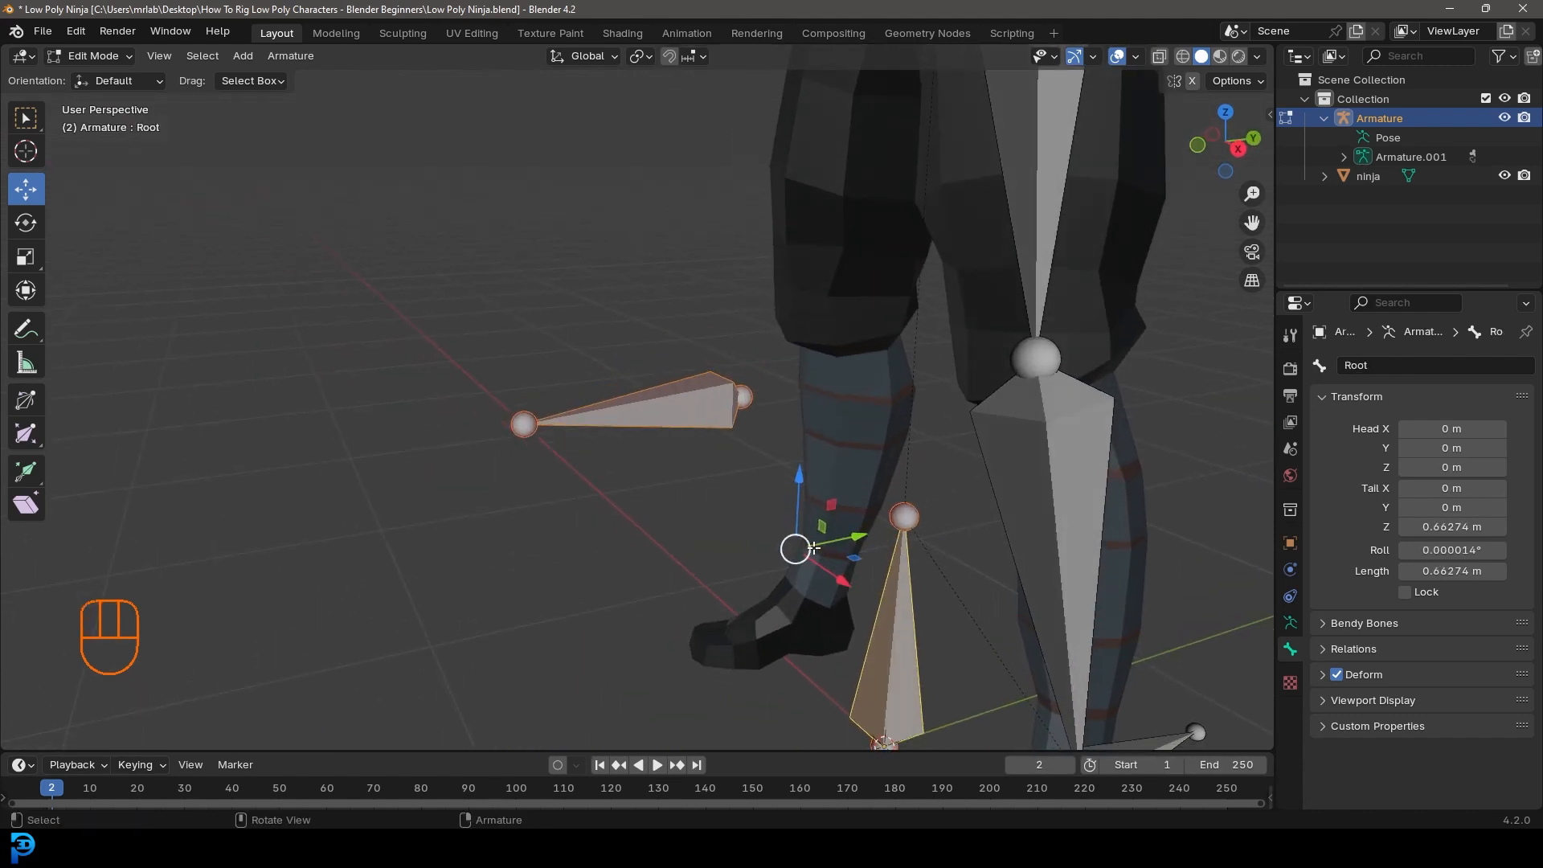
key("ctrl+p")
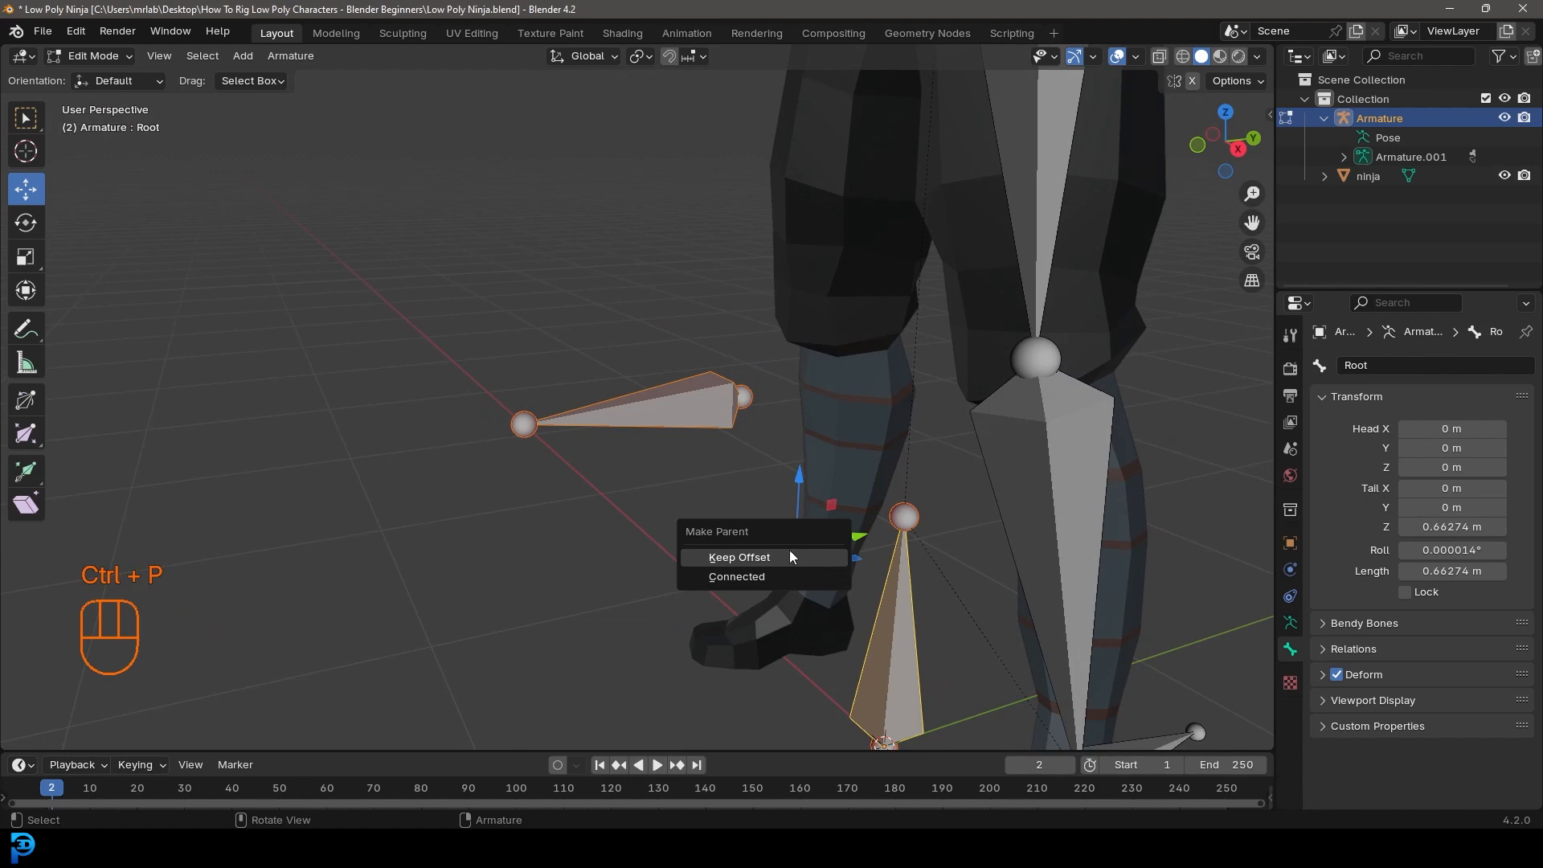
left_click(780, 557)
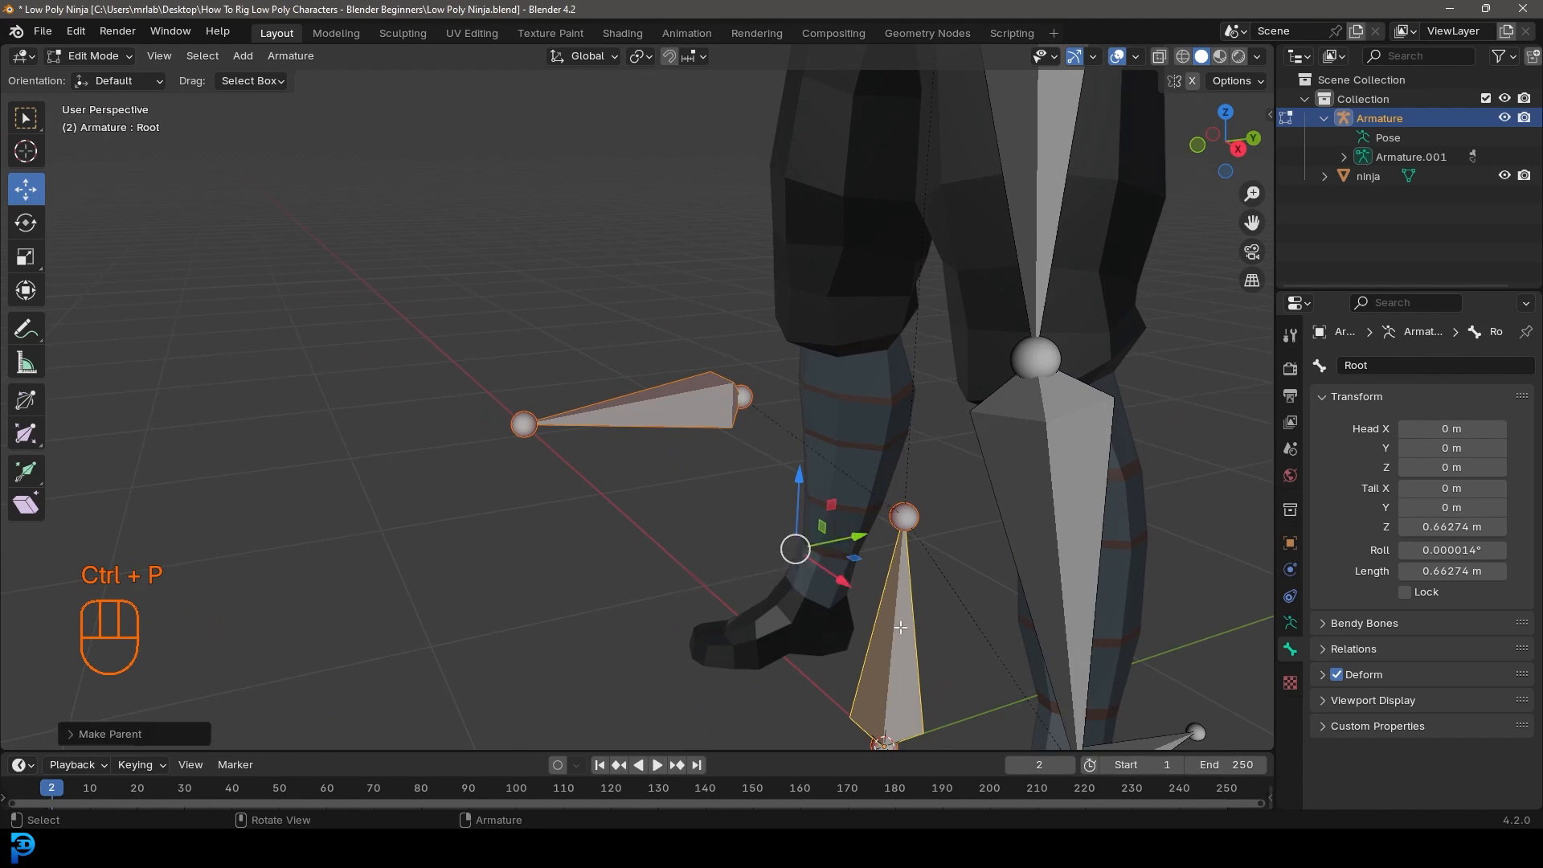
Step: Turn off Deform for the Leg_Target.L bone and save the Blender file
scroll(887, 602, "down", 4)
middle_click_drag(720, 544, 833, 551)
scroll(833, 553, "up", 1)
key("alt+a")
middle_click_drag(715, 385, 645, 391)
scroll(645, 392, "up", 2)
left_click(647, 392)
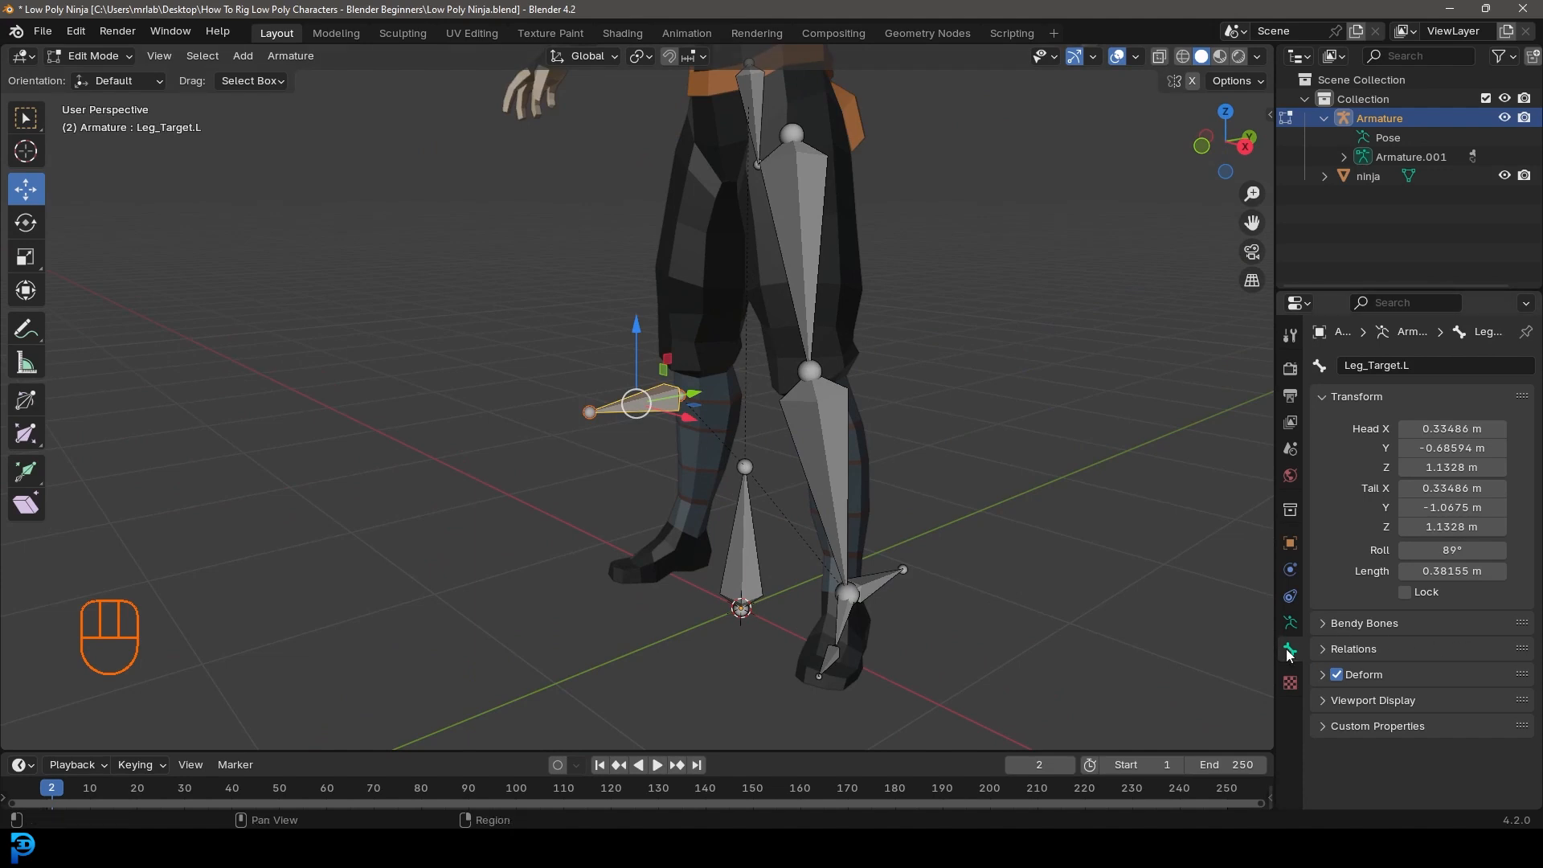
left_click(1337, 677)
scroll(744, 429, "down", 3)
middle_click_drag(609, 360, 610, 465, "shift")
left_click(610, 465)
key("ctrl+s")
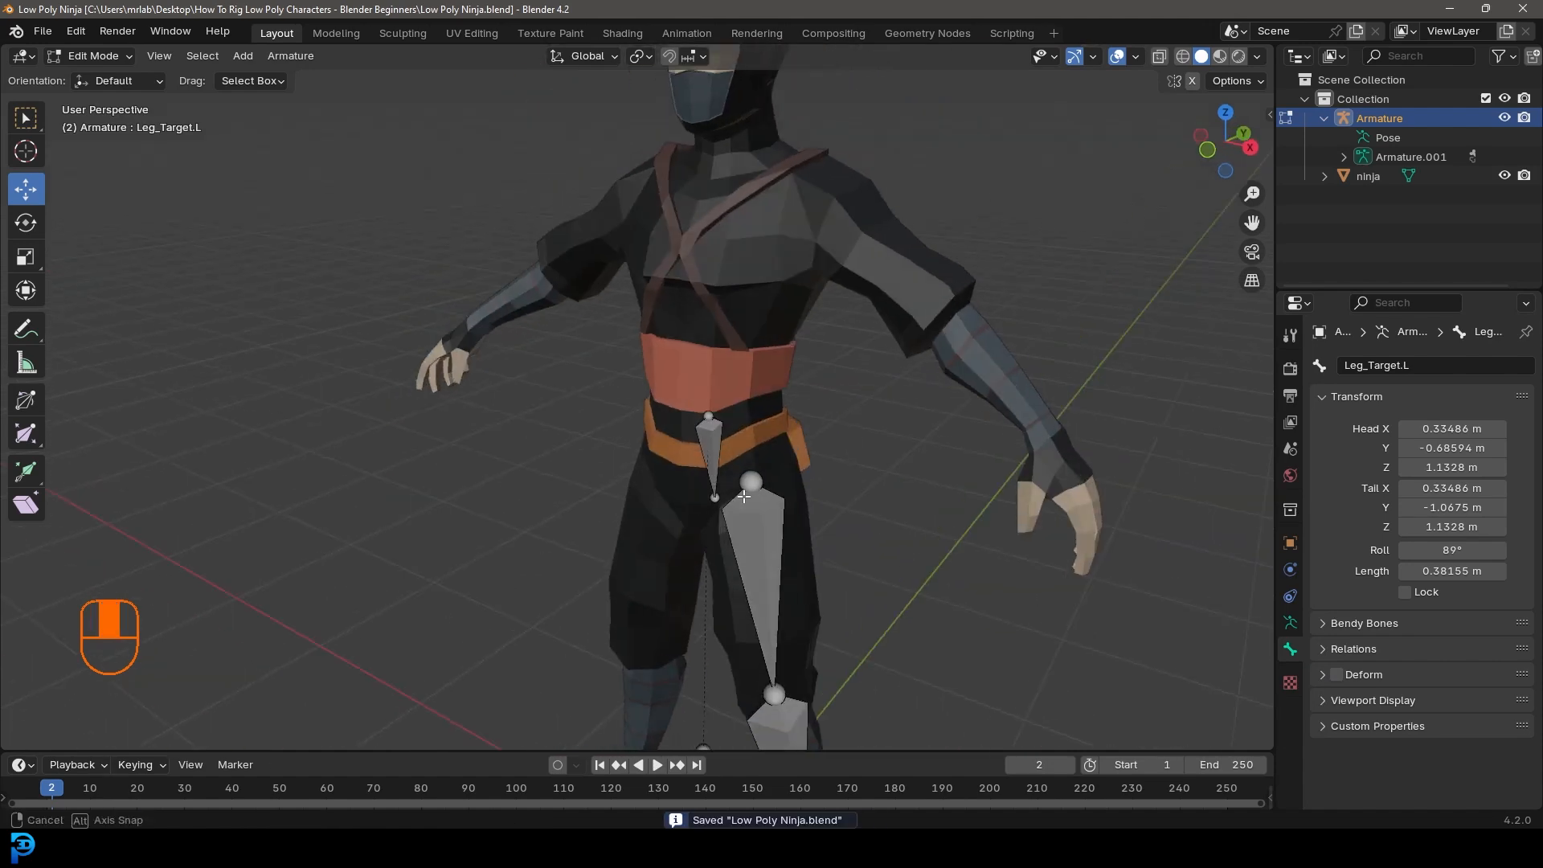
scroll(750, 542, "down", 3)
middle_click_drag(751, 542, 663, 444, "shift")
scroll(663, 444, "up", 1)
middle_click_drag(663, 444, 709, 434)
middle_click_drag(654, 503, 716, 343, "shift")
left_click_drag(843, 612, 643, 127)
middle_click_drag(537, 366, 563, 541, "shift")
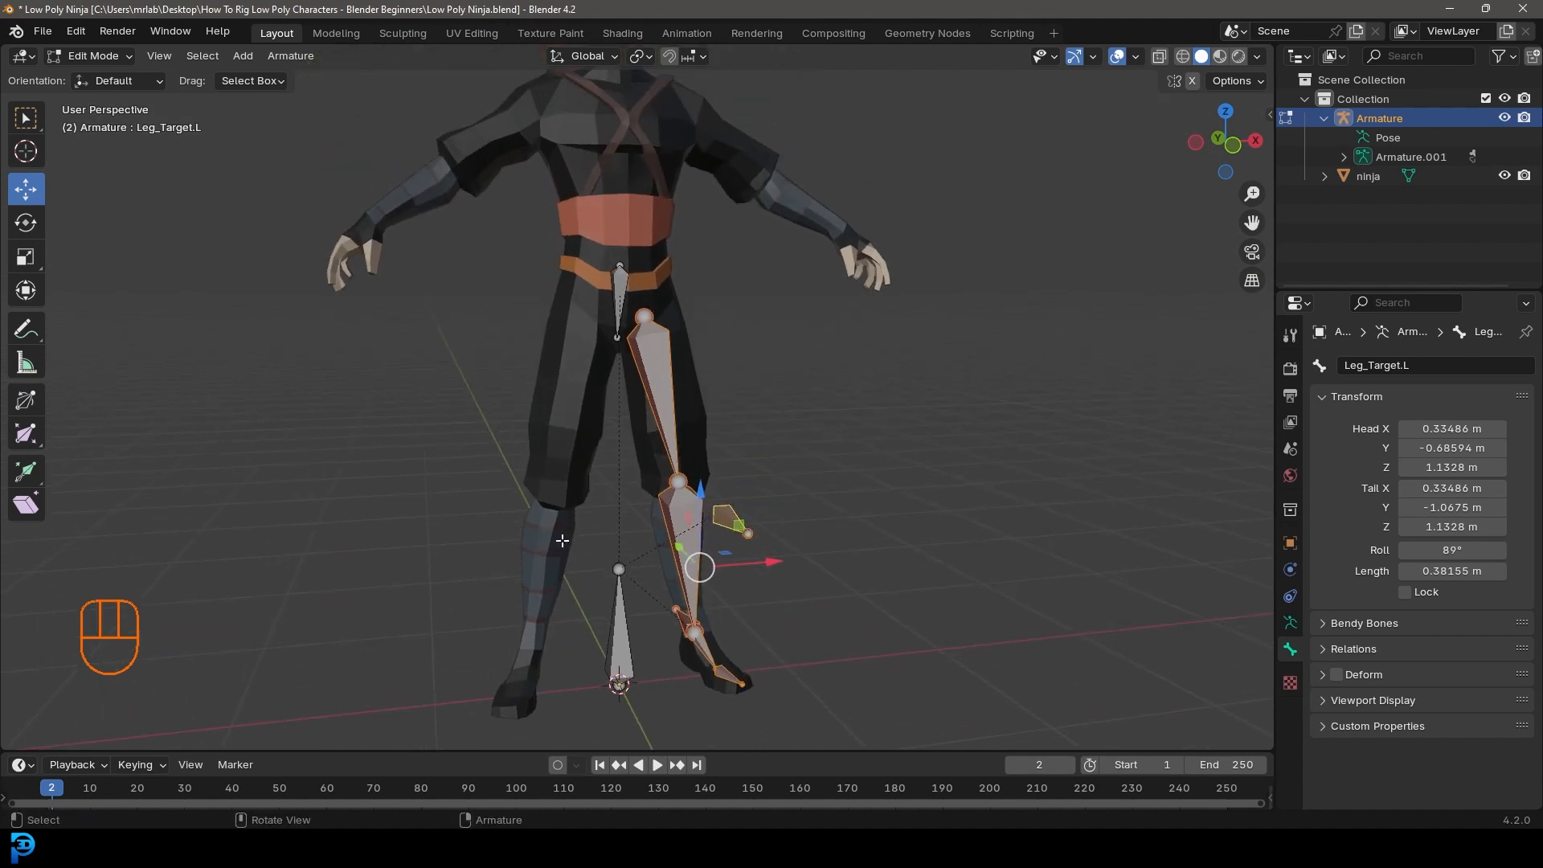
Step: In the right side view, extrude a spine bone about 0.38 m upward from the Hip bone's upper joint
middle_click_drag(691, 423, 675, 482)
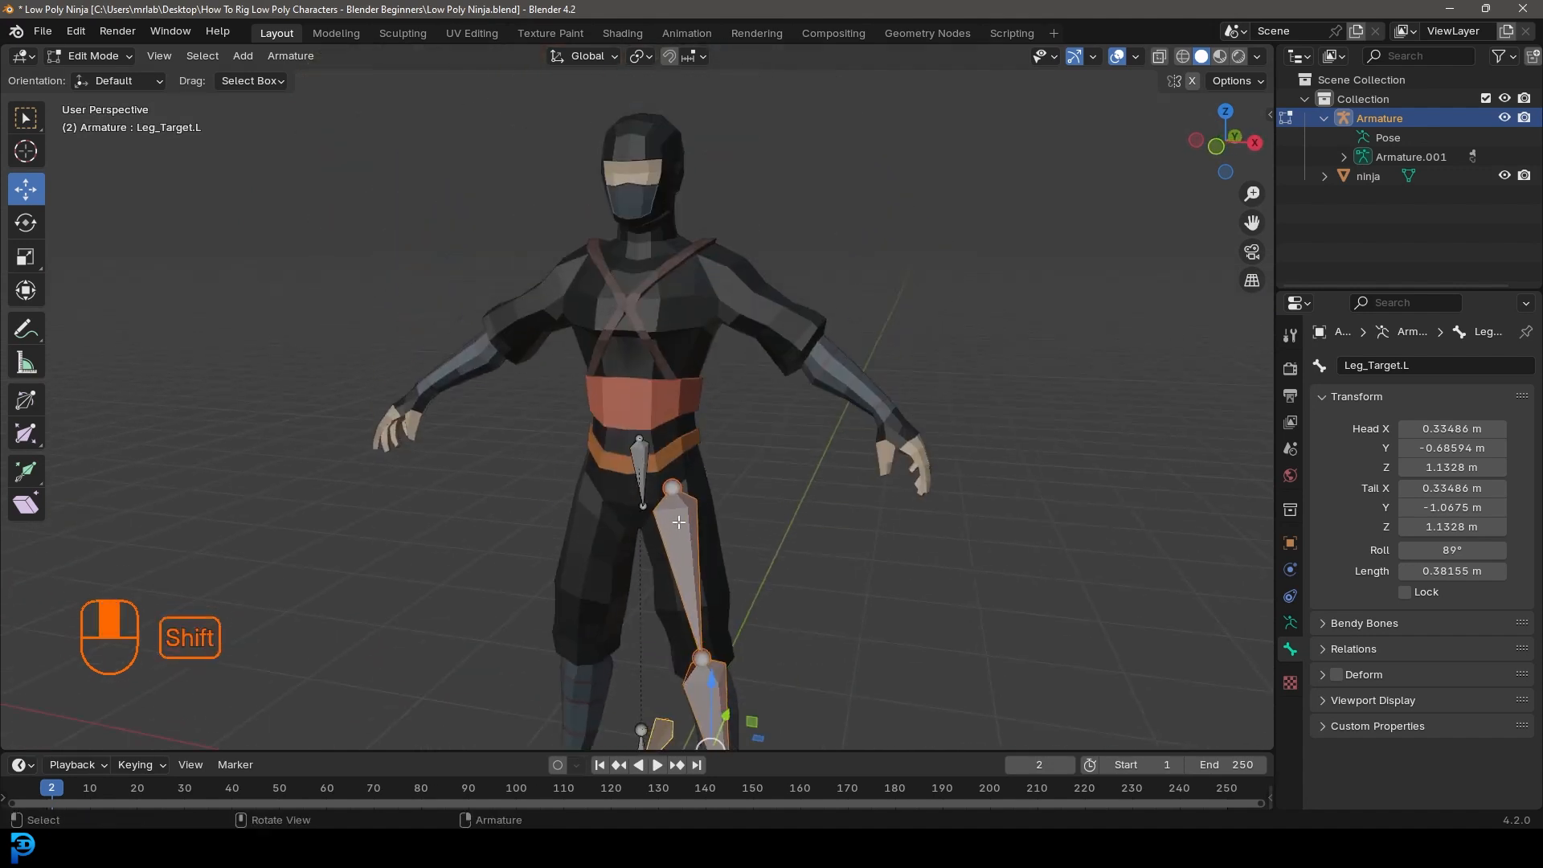
scroll(672, 457, "up", 3)
left_click(641, 478)
scroll(635, 467, "up", 4)
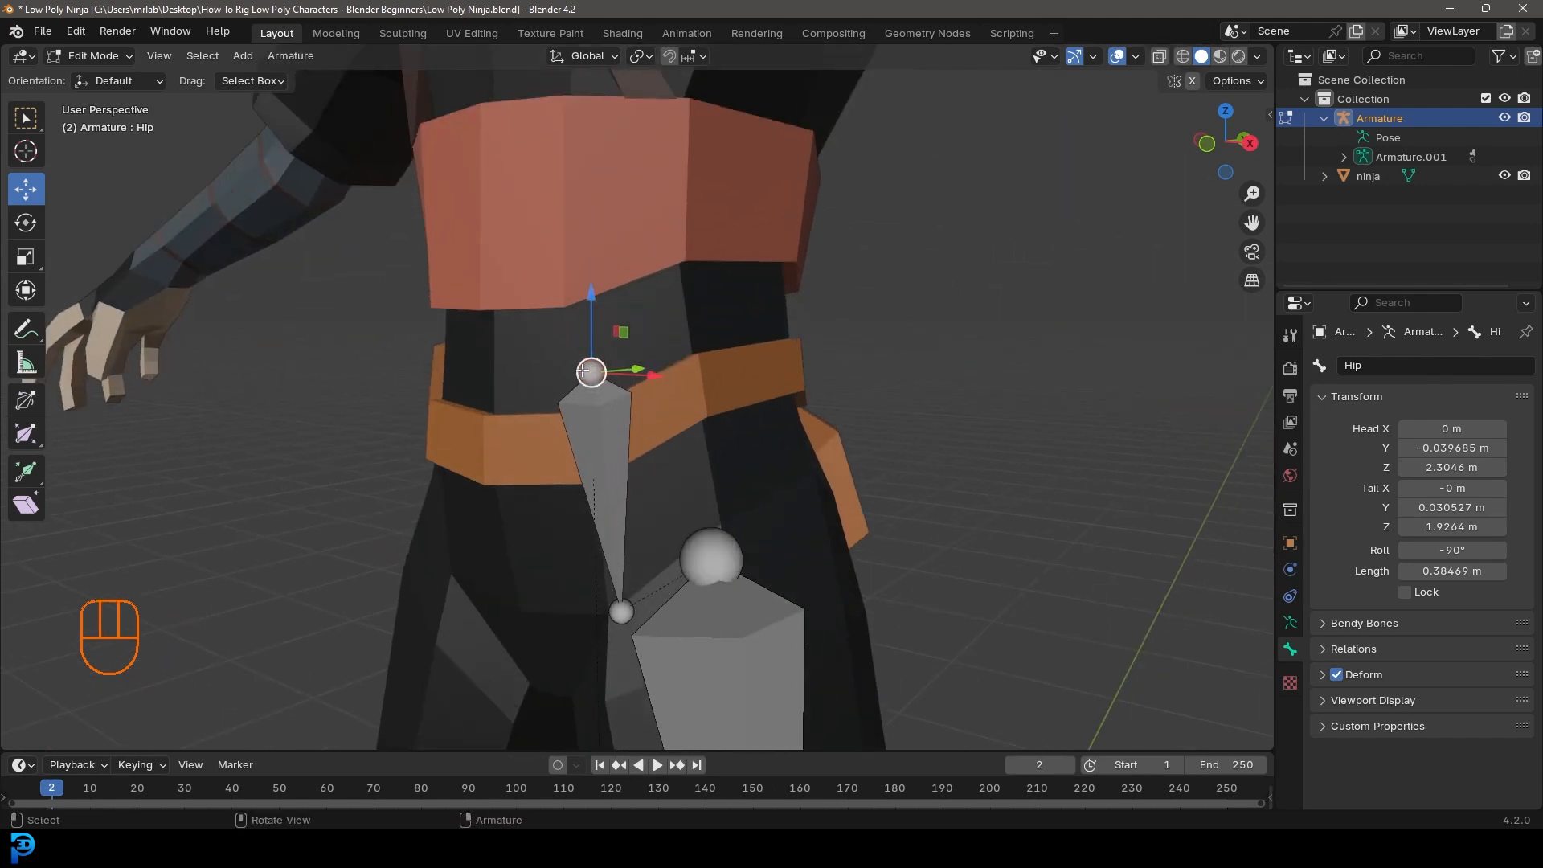
key("KP_3")
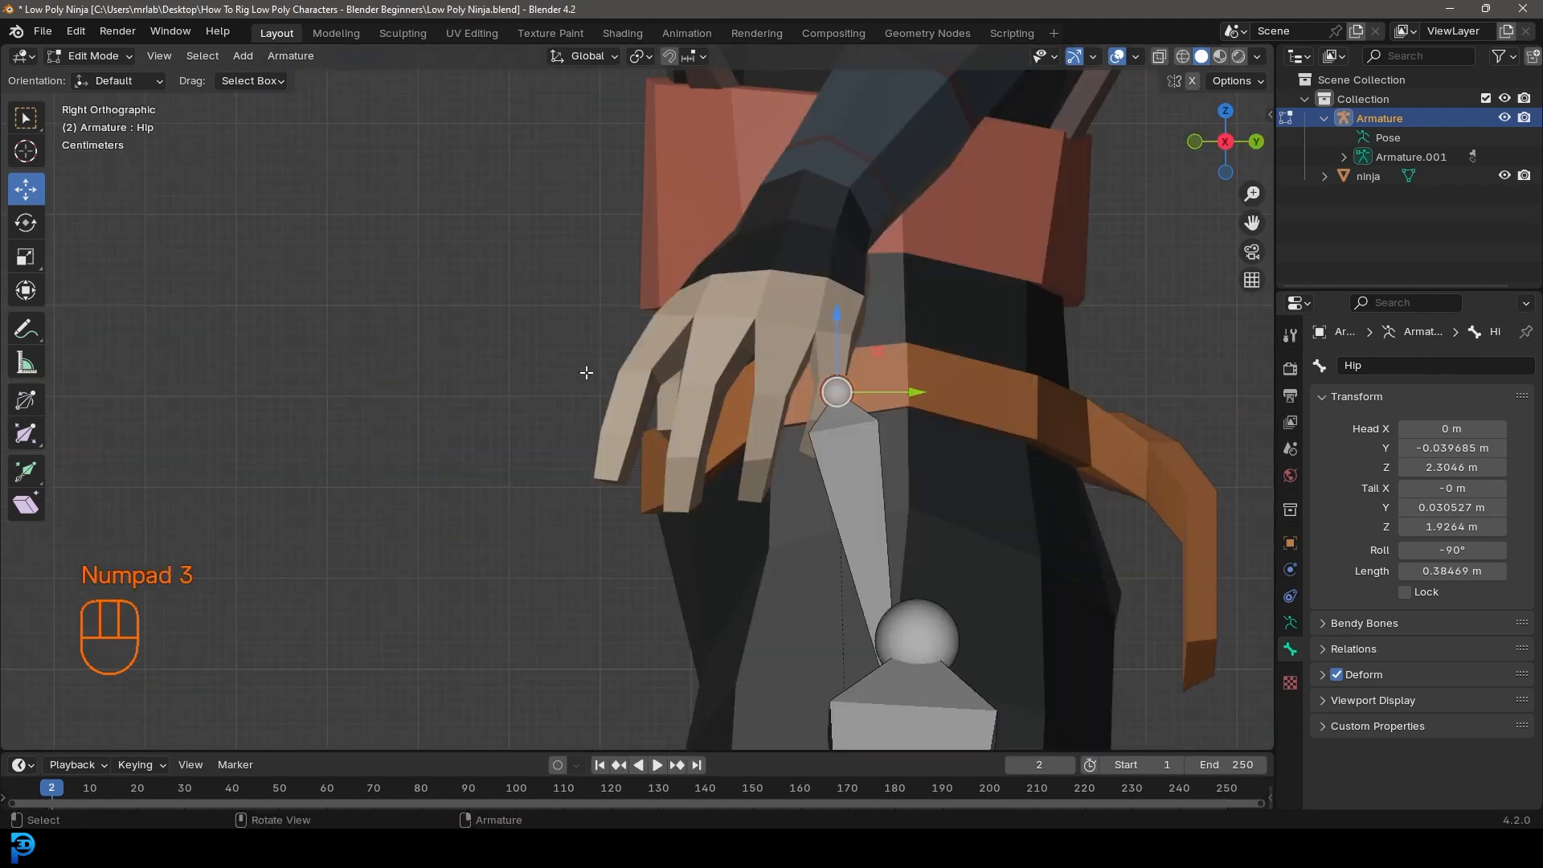
middle_click_drag(578, 482, 652, 540, "shift")
scroll(558, 496, "up", 3)
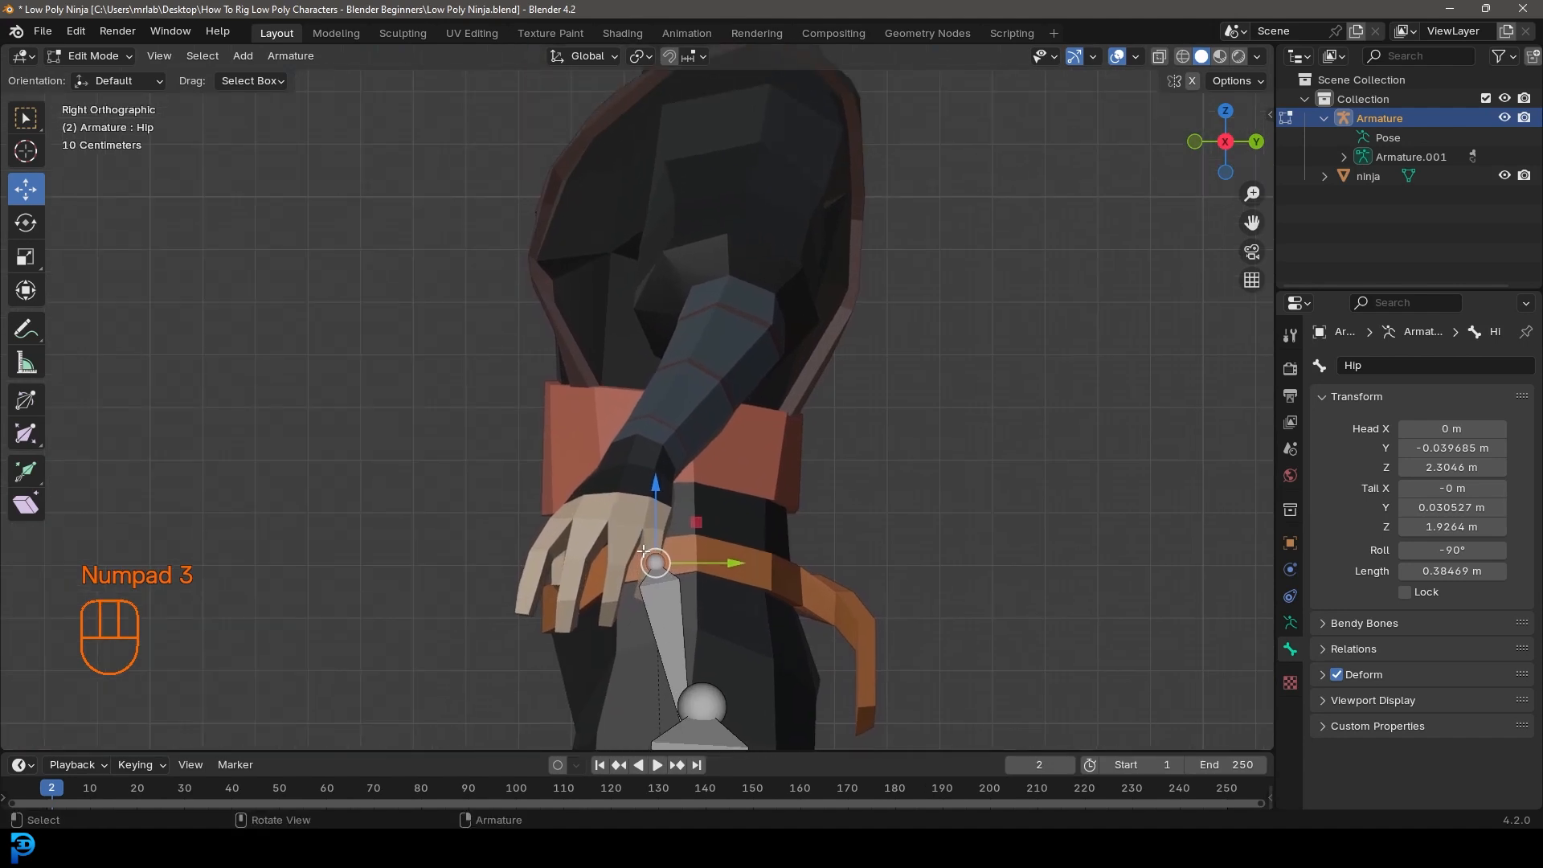
key("e")
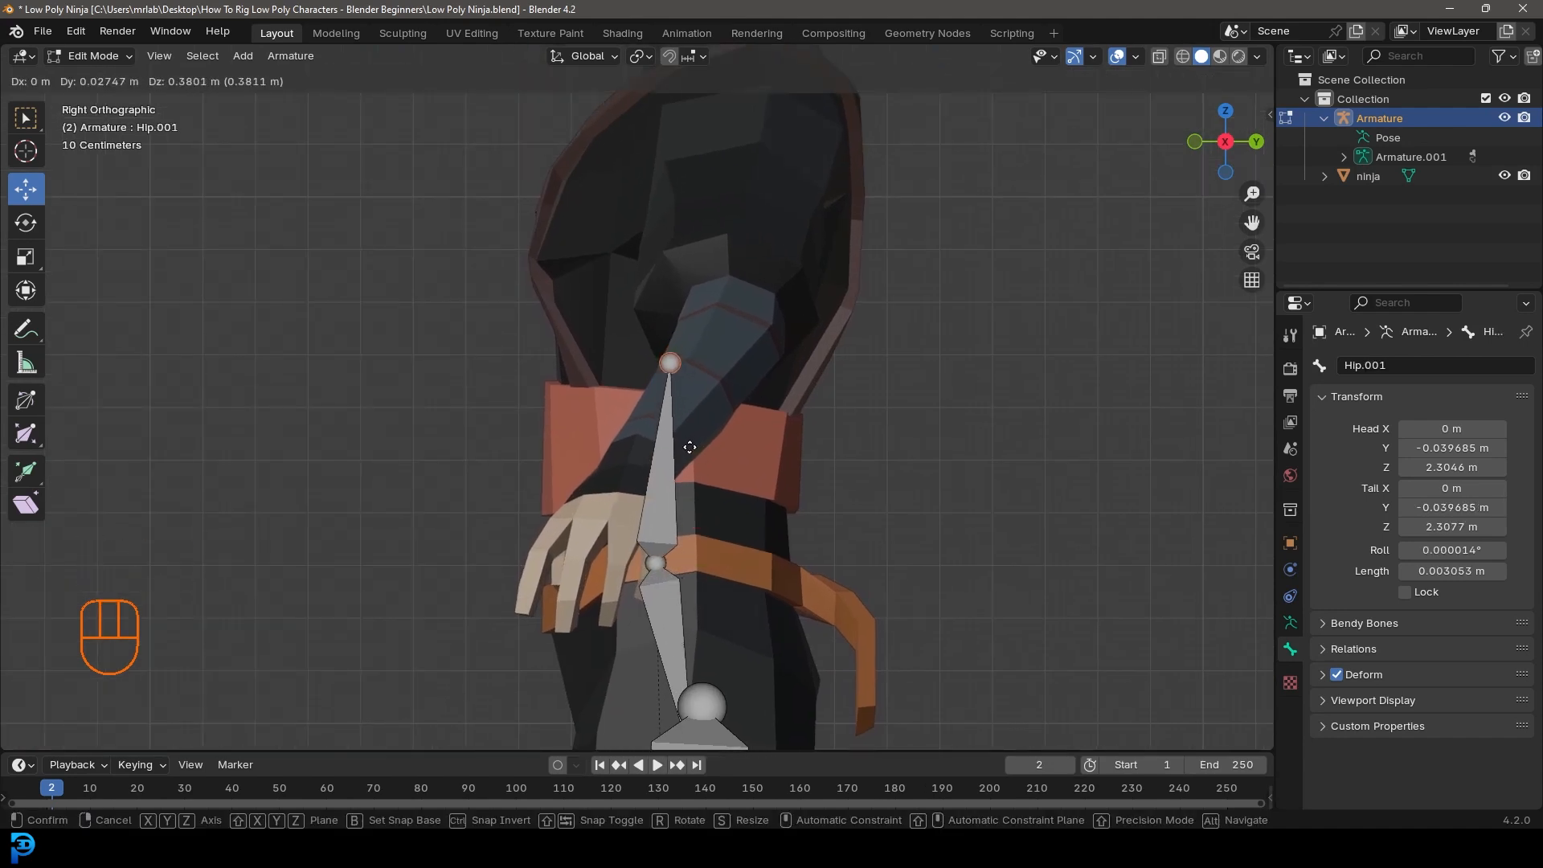
left_click(692, 442)
Step: Move the new spine bone's upper joint slightly back, to about Y -0.003 m and Z 2.685 m
key("alt+a")
middle_click_drag(672, 358, 672, 439, "shift")
left_click(672, 440)
key("g")
left_click(702, 444)
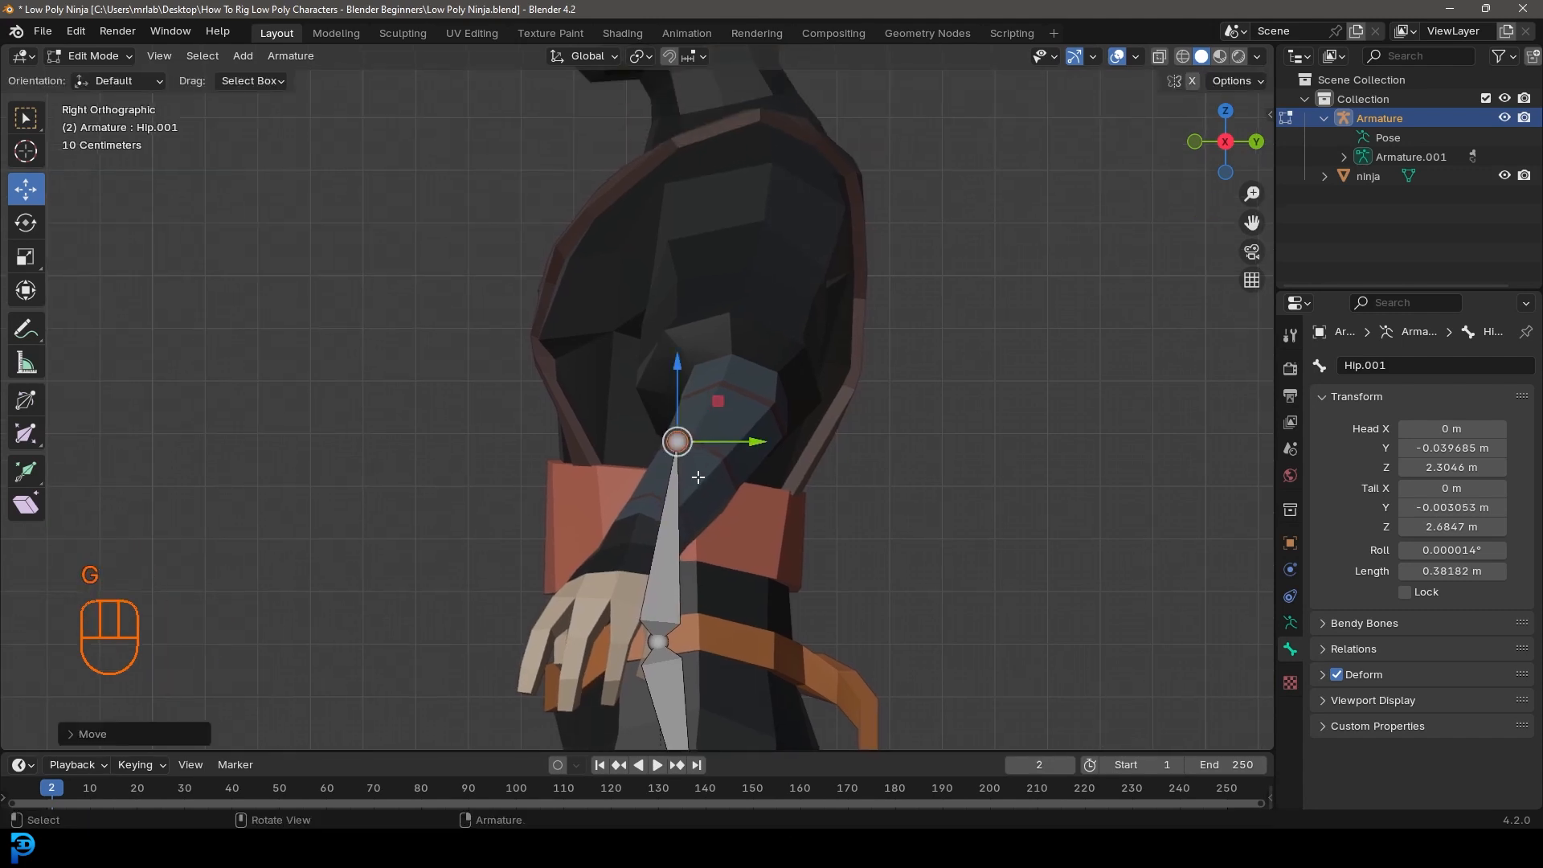
Step: Extrude a chest bone about 0.57 m up and slightly back from the spine bone's upper joint to the base of the neck
key("e")
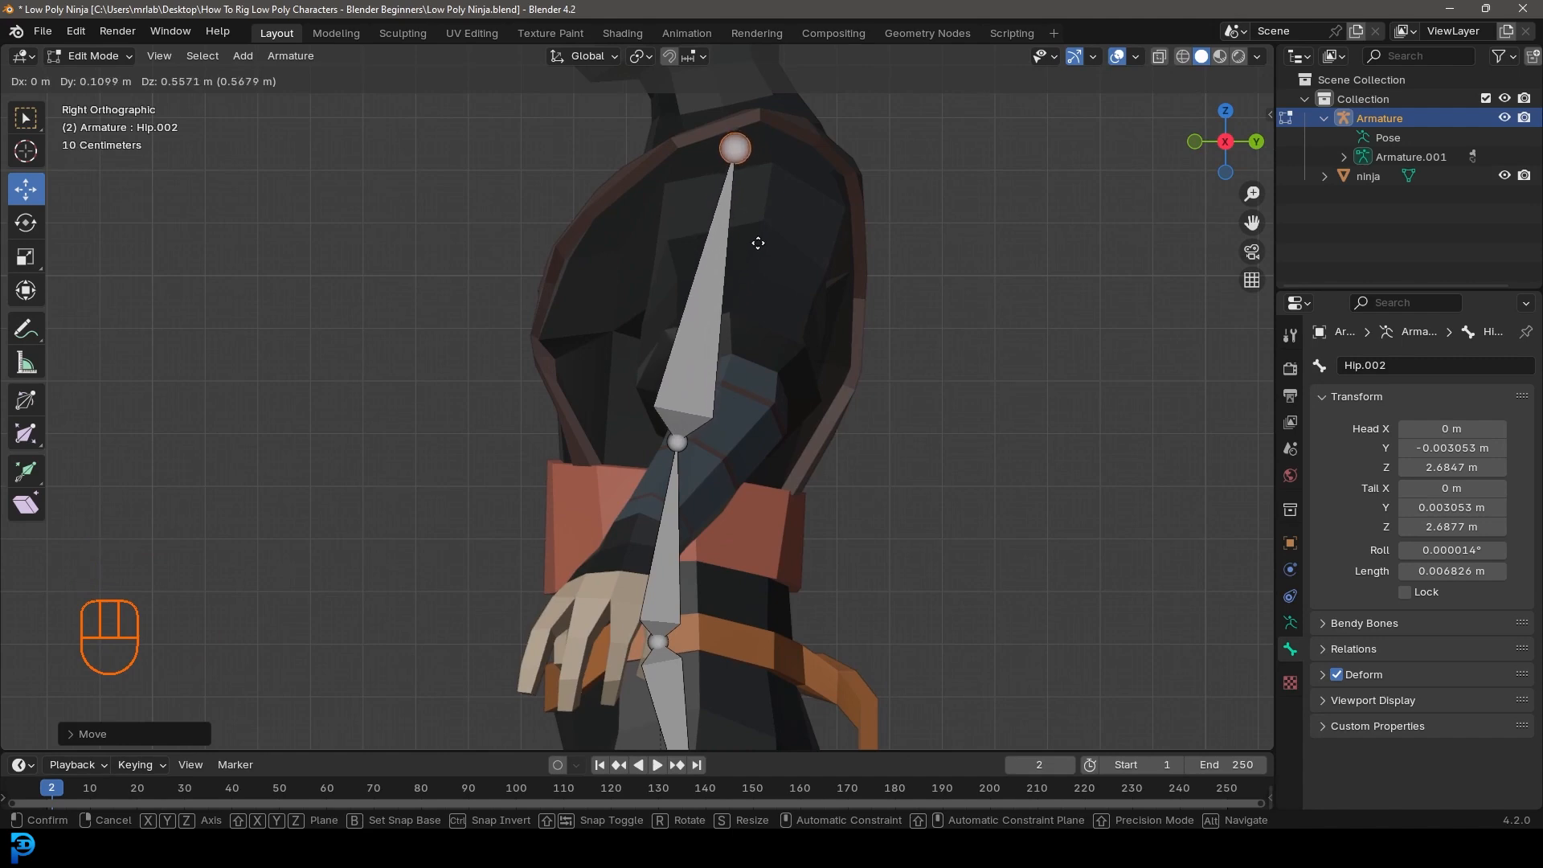
left_click(755, 241)
scroll(748, 278, "down", 1)
scroll(749, 278, "down", 3)
middle_click_drag(748, 278, 839, 518)
scroll(568, 422, "up", 4)
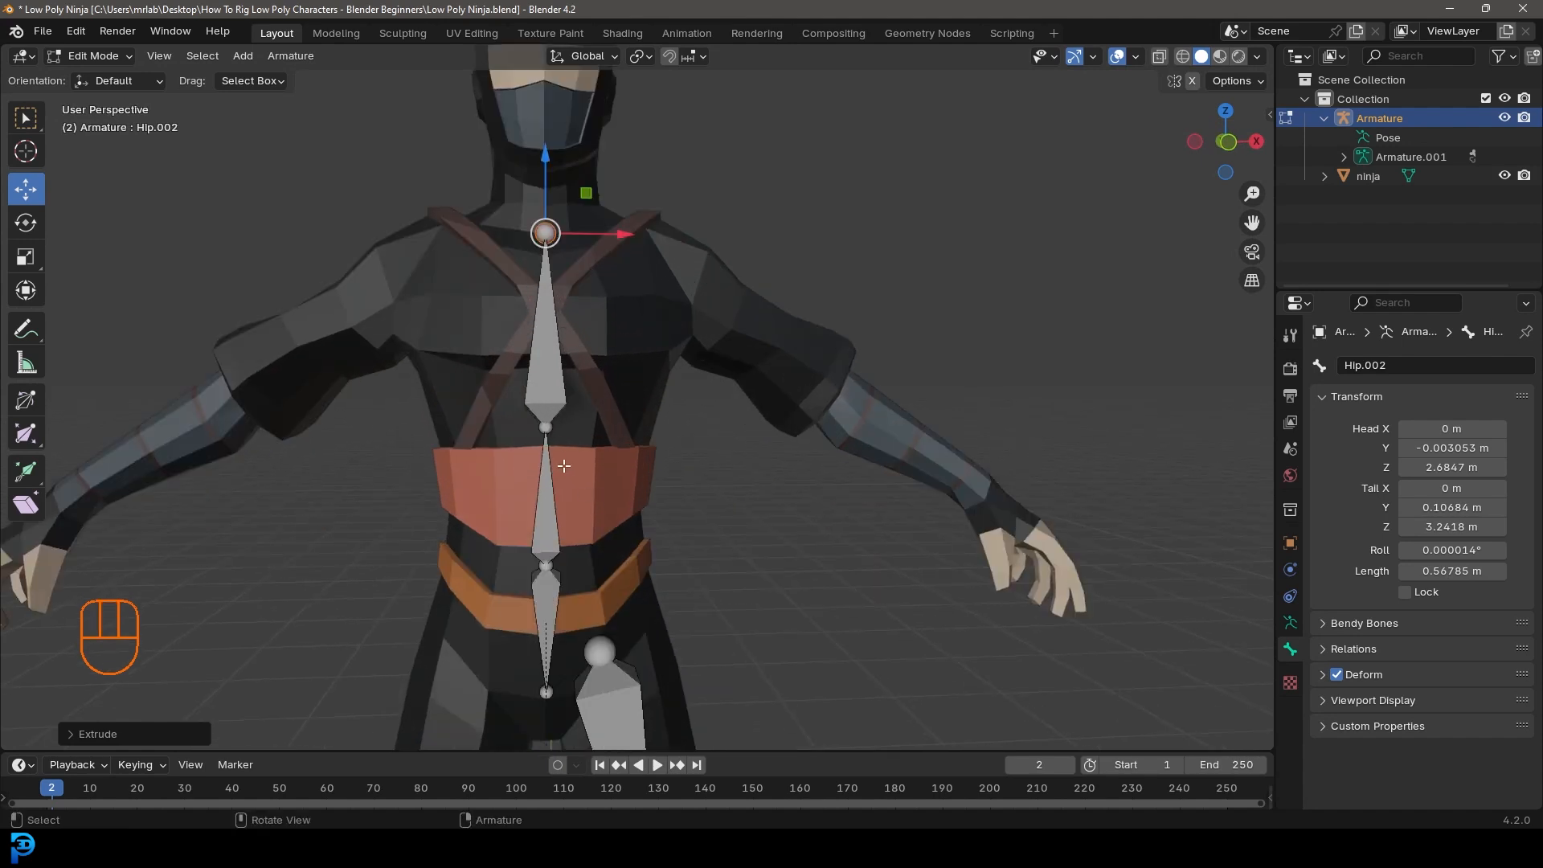
middle_click_drag(666, 436, 665, 486)
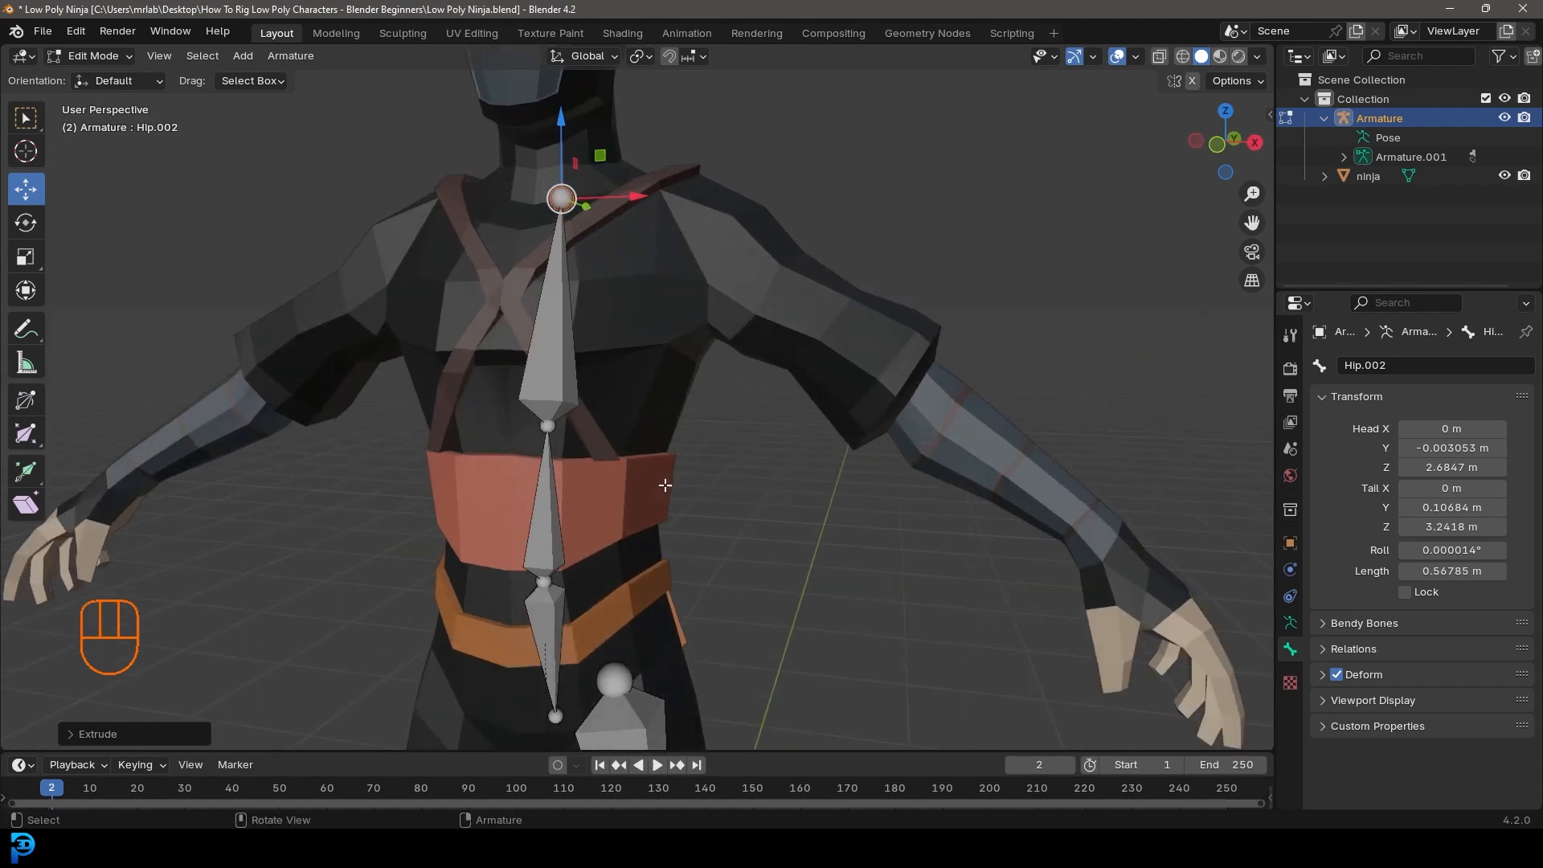
Step: Rename the middle torso bone, at the red waist wrap, as Spine
left_click(553, 495)
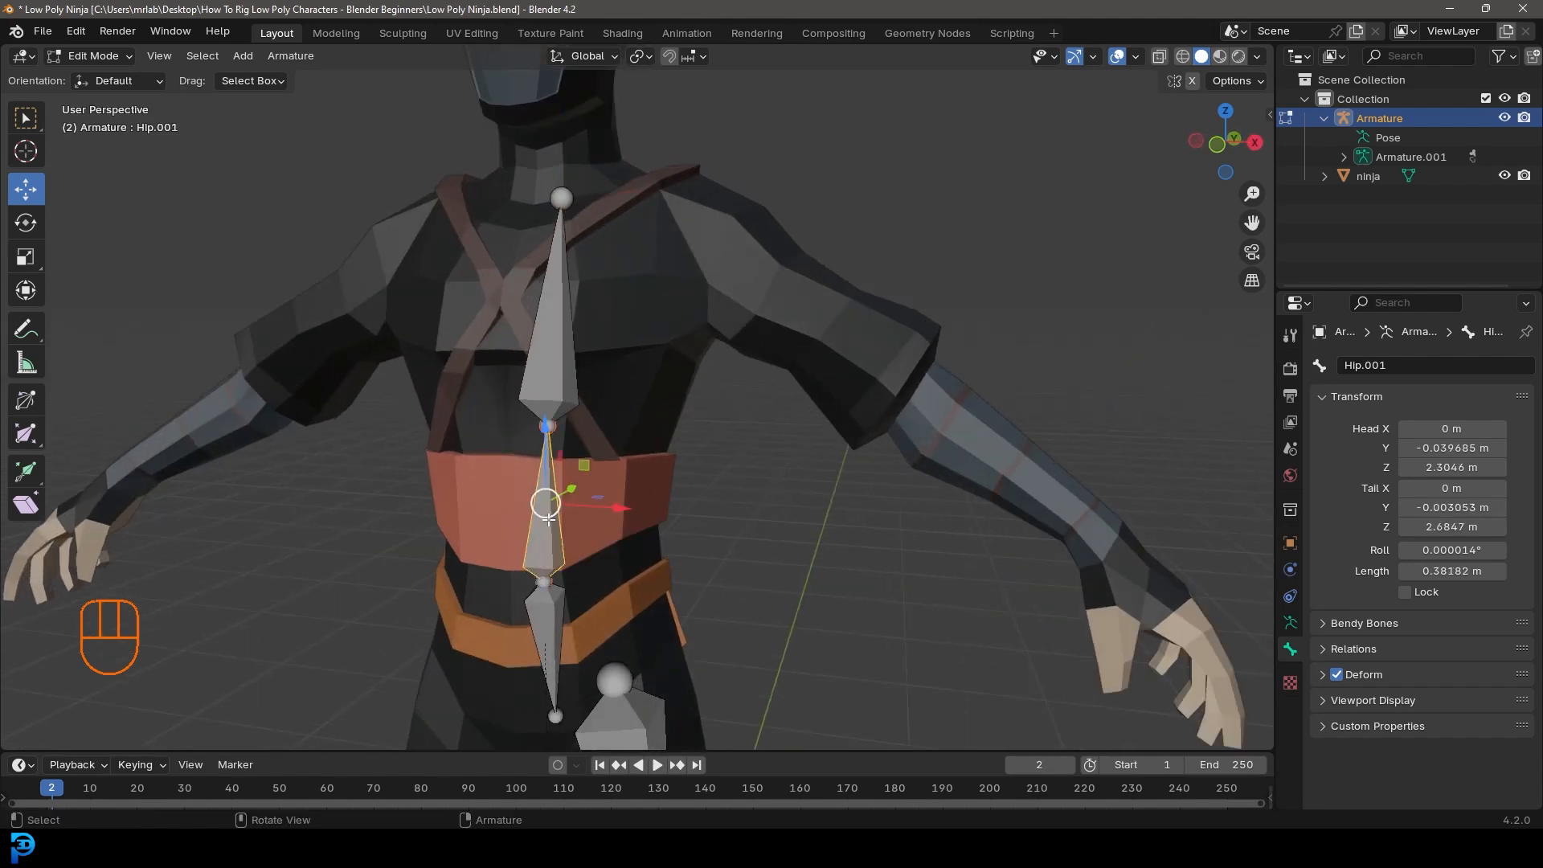
left_click(1380, 365)
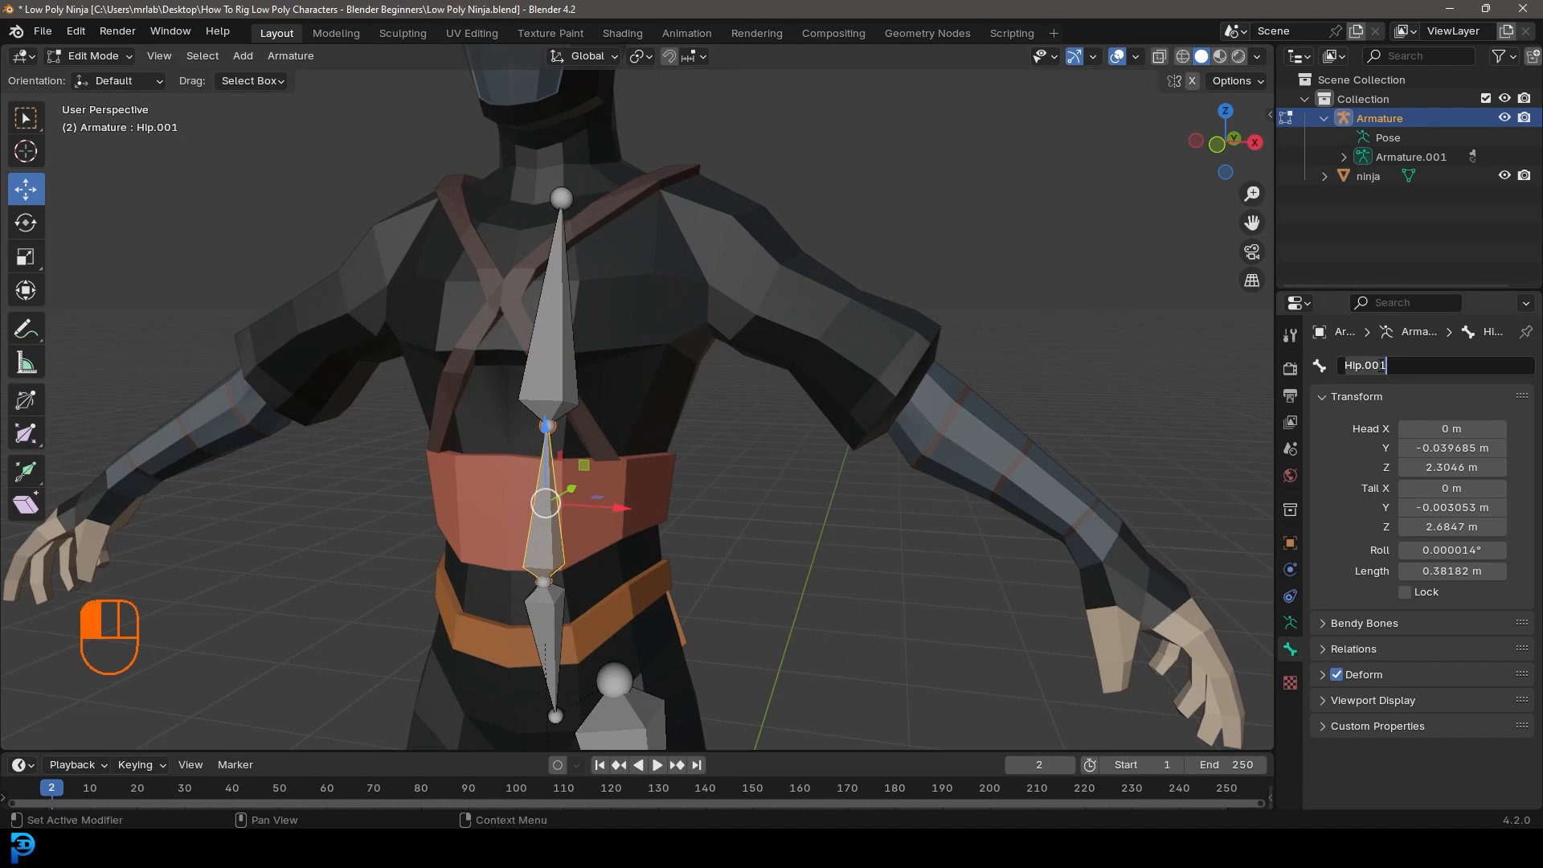
type("Spine")
key("Return")
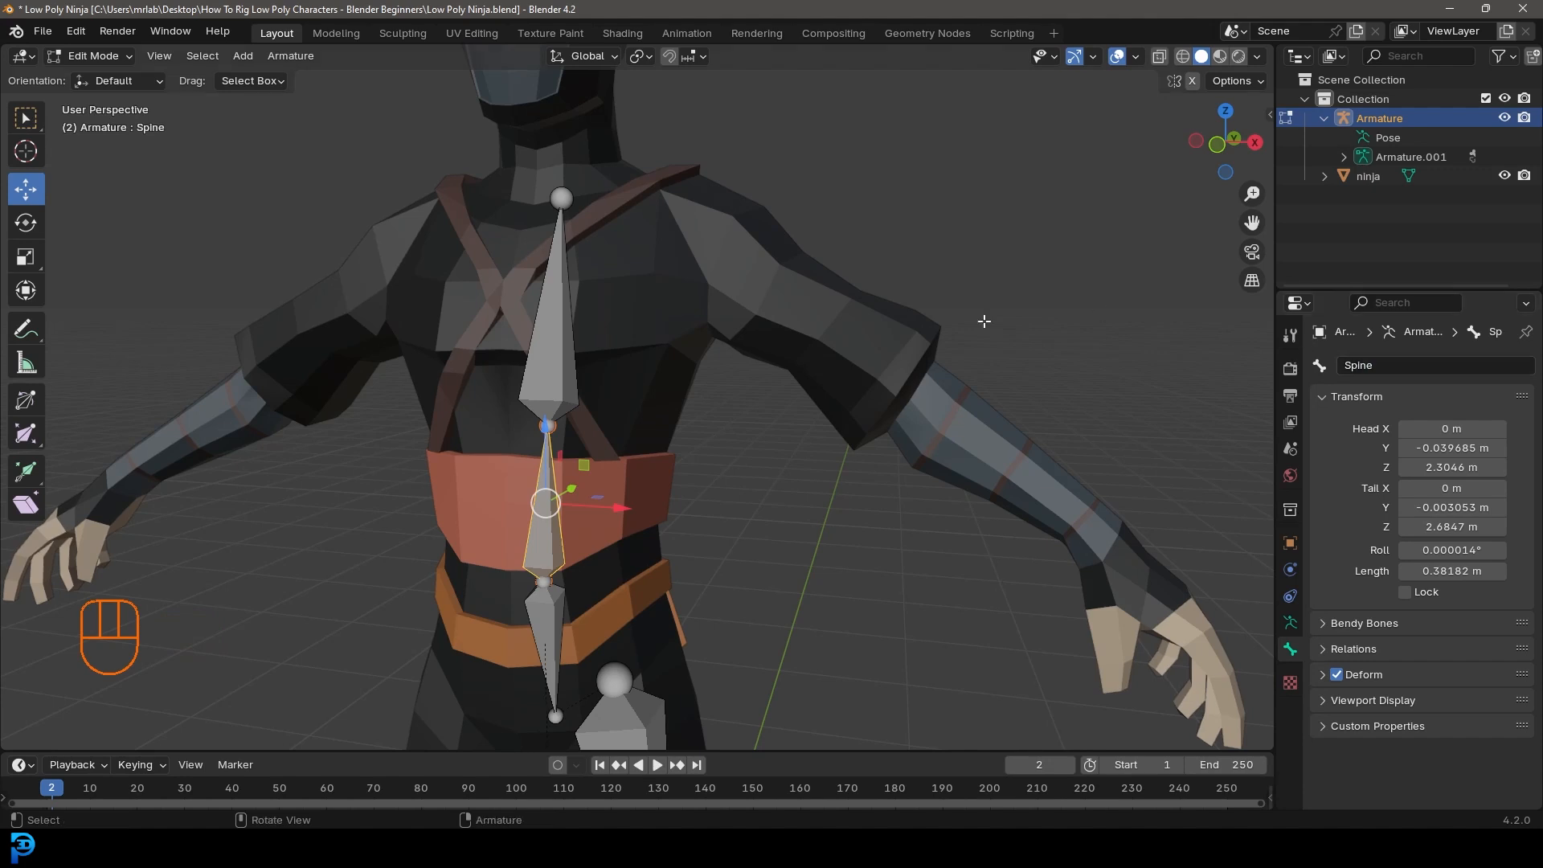
Step: Rename the upper torso bone as Chest and check the names of the three torso bones
middle_click_drag(481, 586, 524, 598)
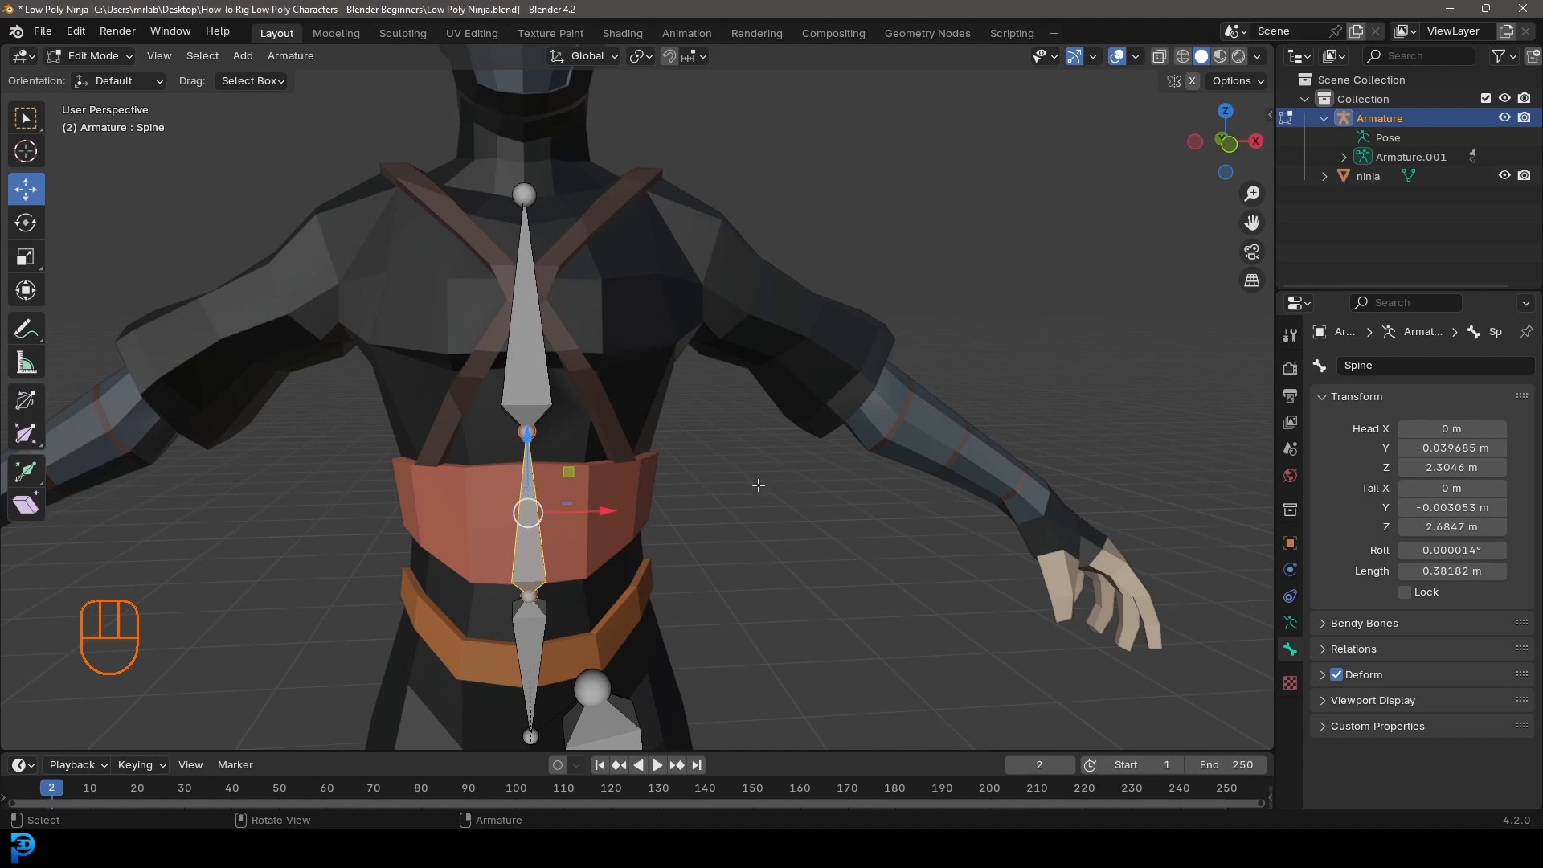
left_click(525, 273)
left_click(1432, 368)
type("Chest")
key("Return")
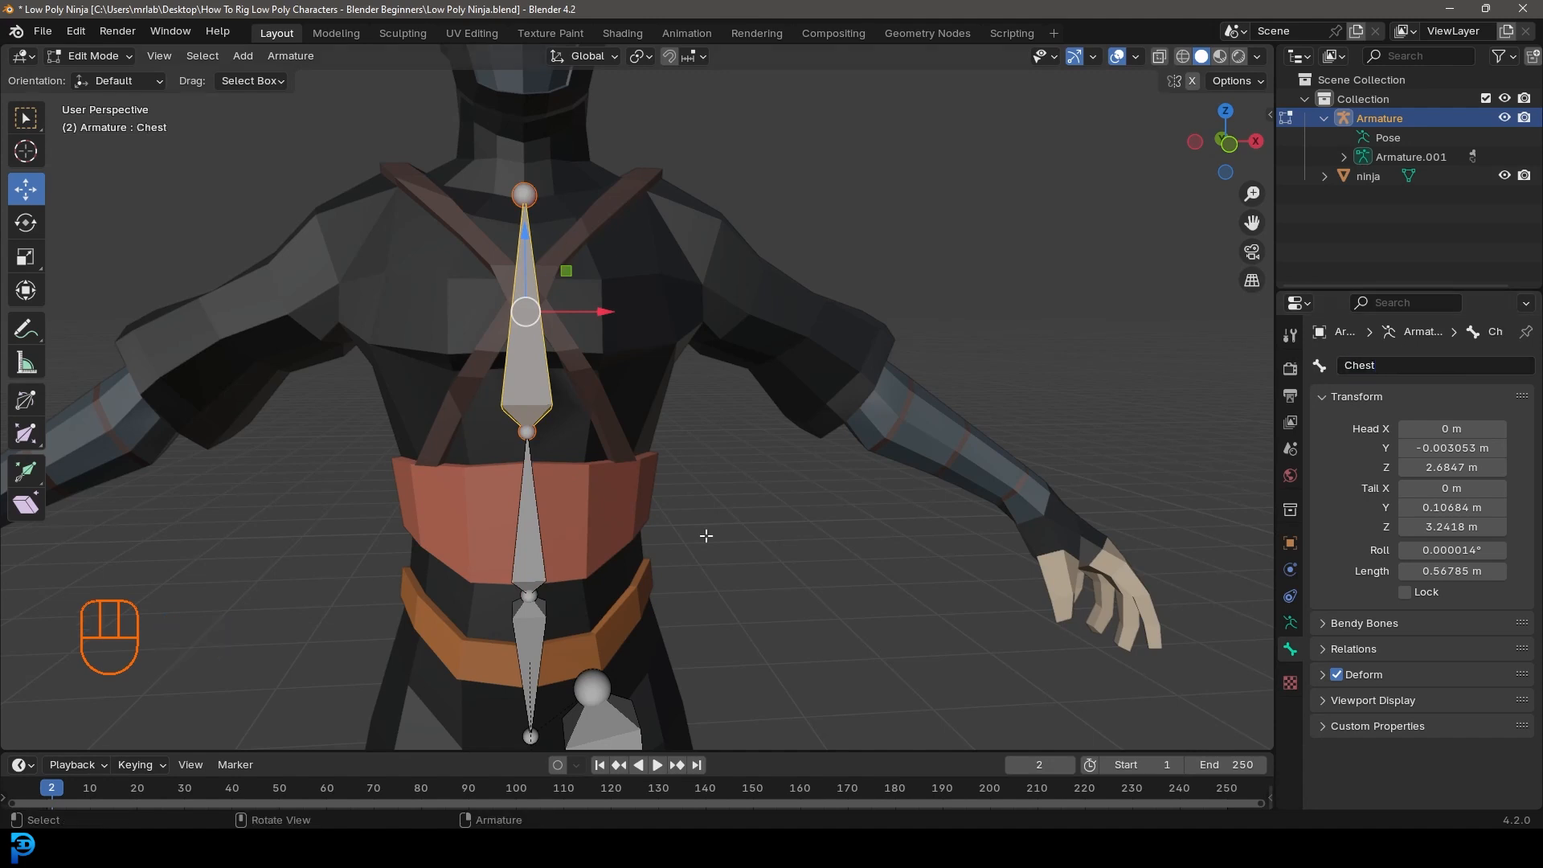
left_click(560, 630)
middle_click_drag(567, 631, 555, 618)
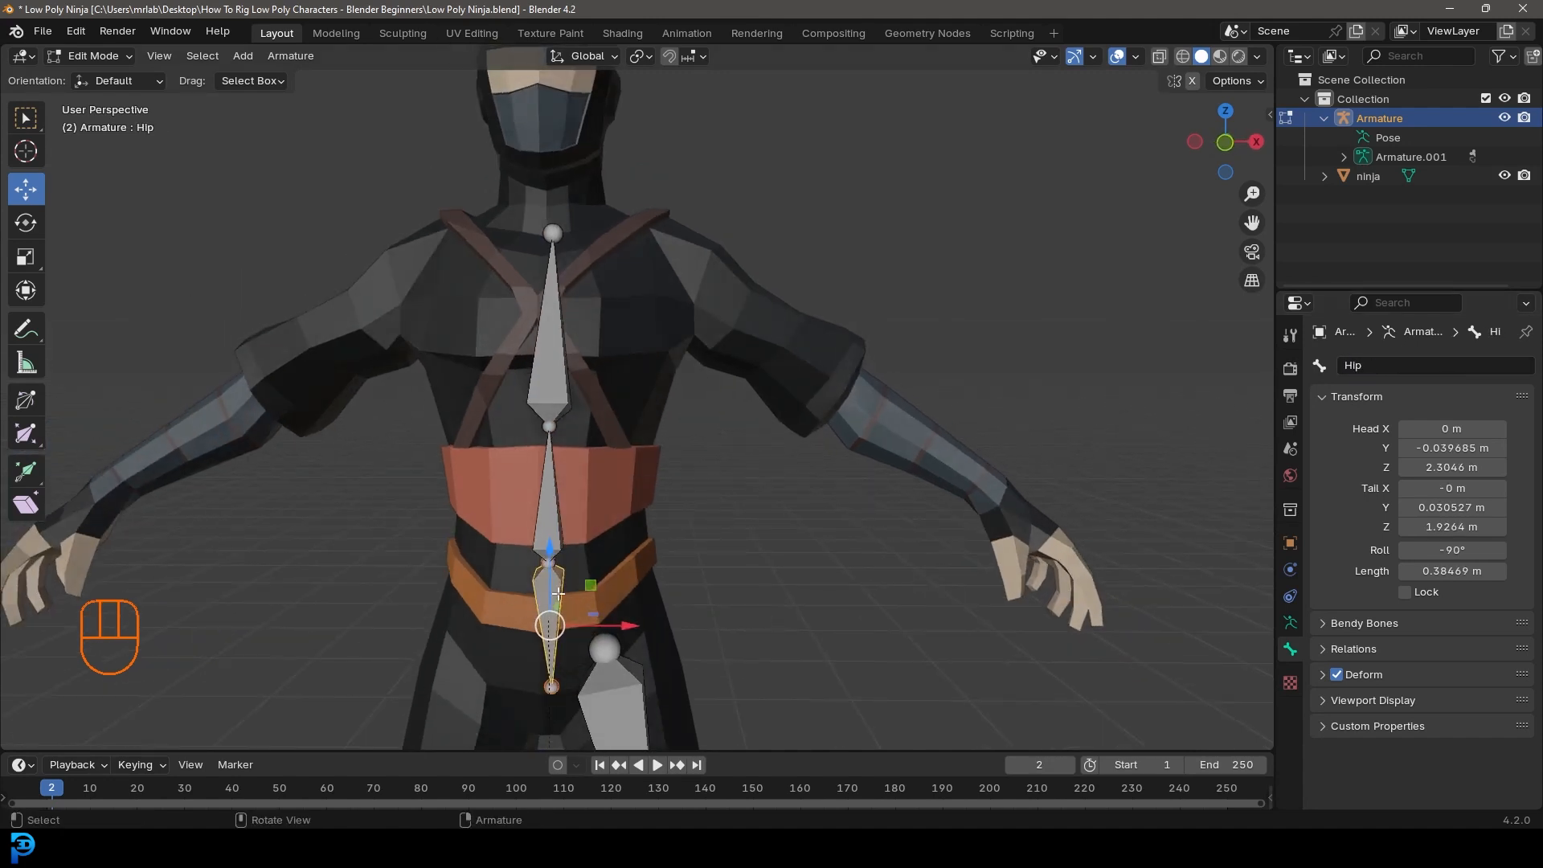
left_click(547, 503)
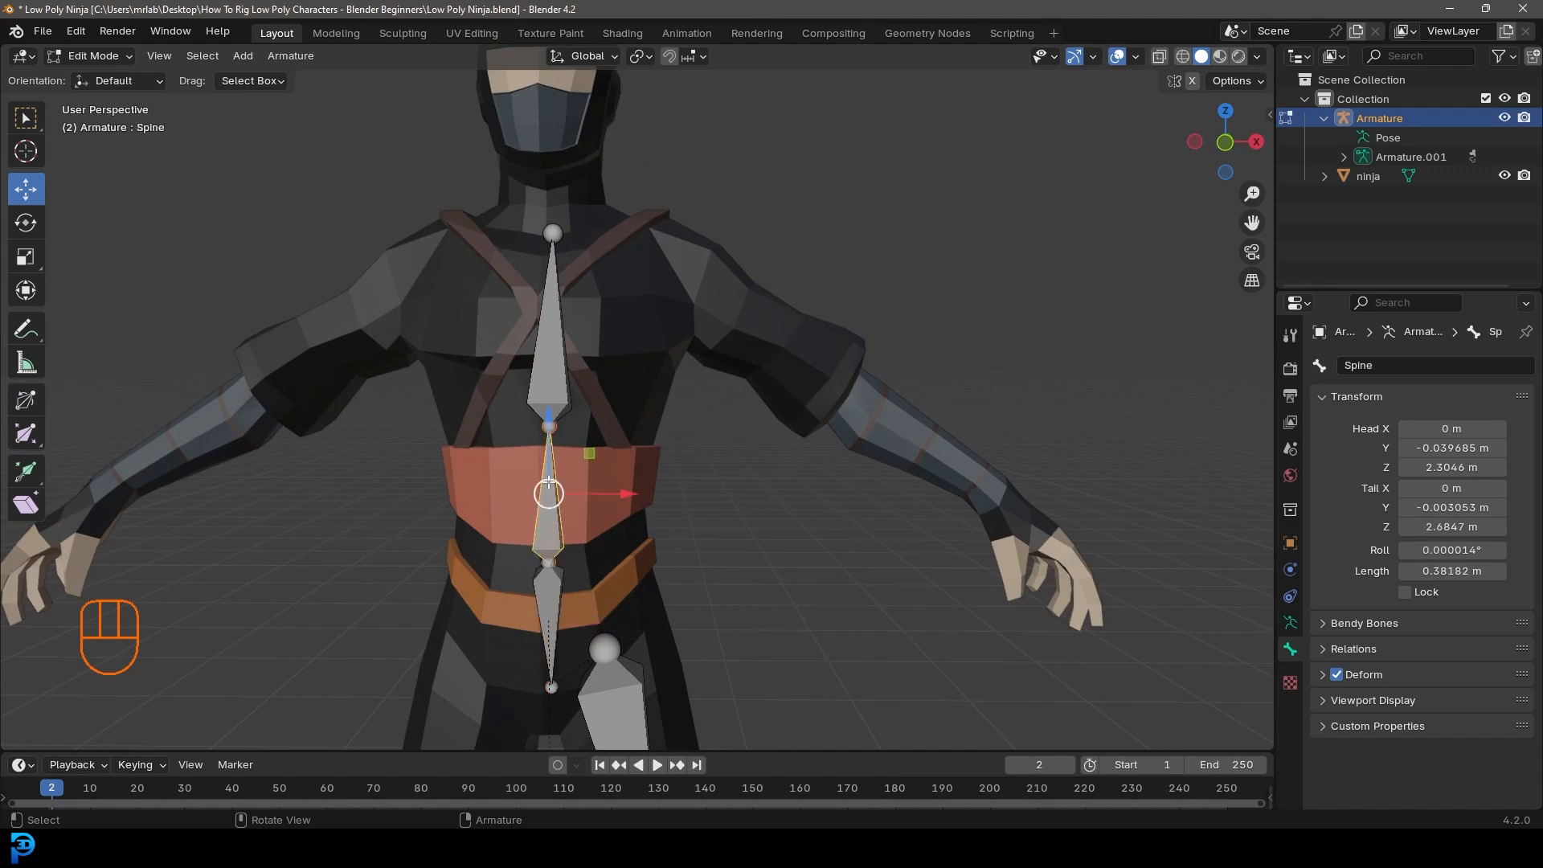
left_click(556, 351)
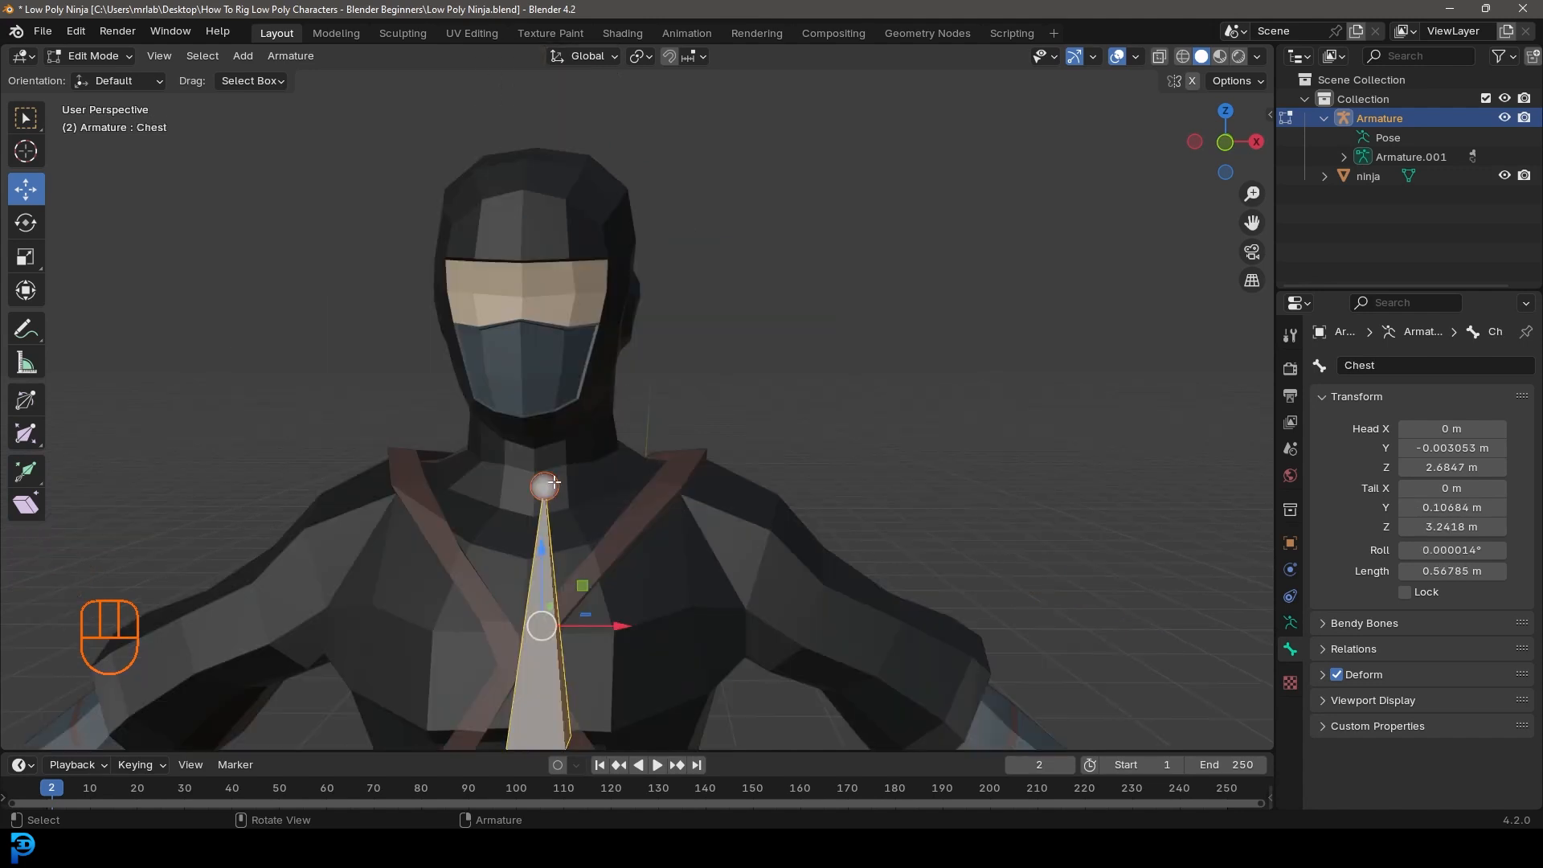
Step: In the right side view, extrude a bone about 0.22 m long from the chest bone's tip up through the neck
left_click(553, 483)
key("KP_3")
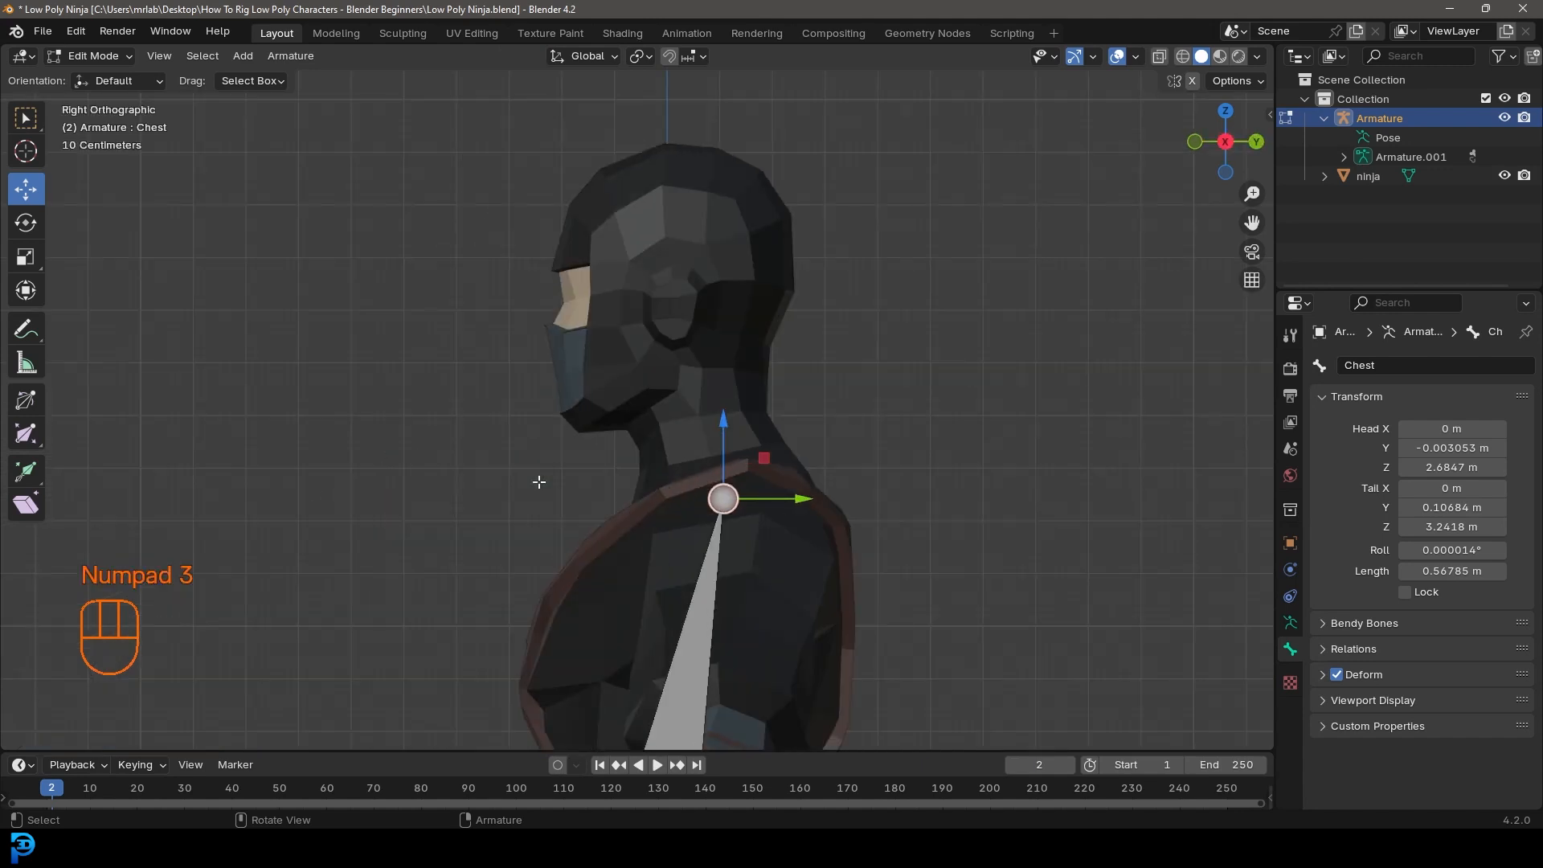
middle_click_drag(847, 555, 823, 561, "shift")
scroll(800, 574, "up", 1)
key("KP_5")
key("e")
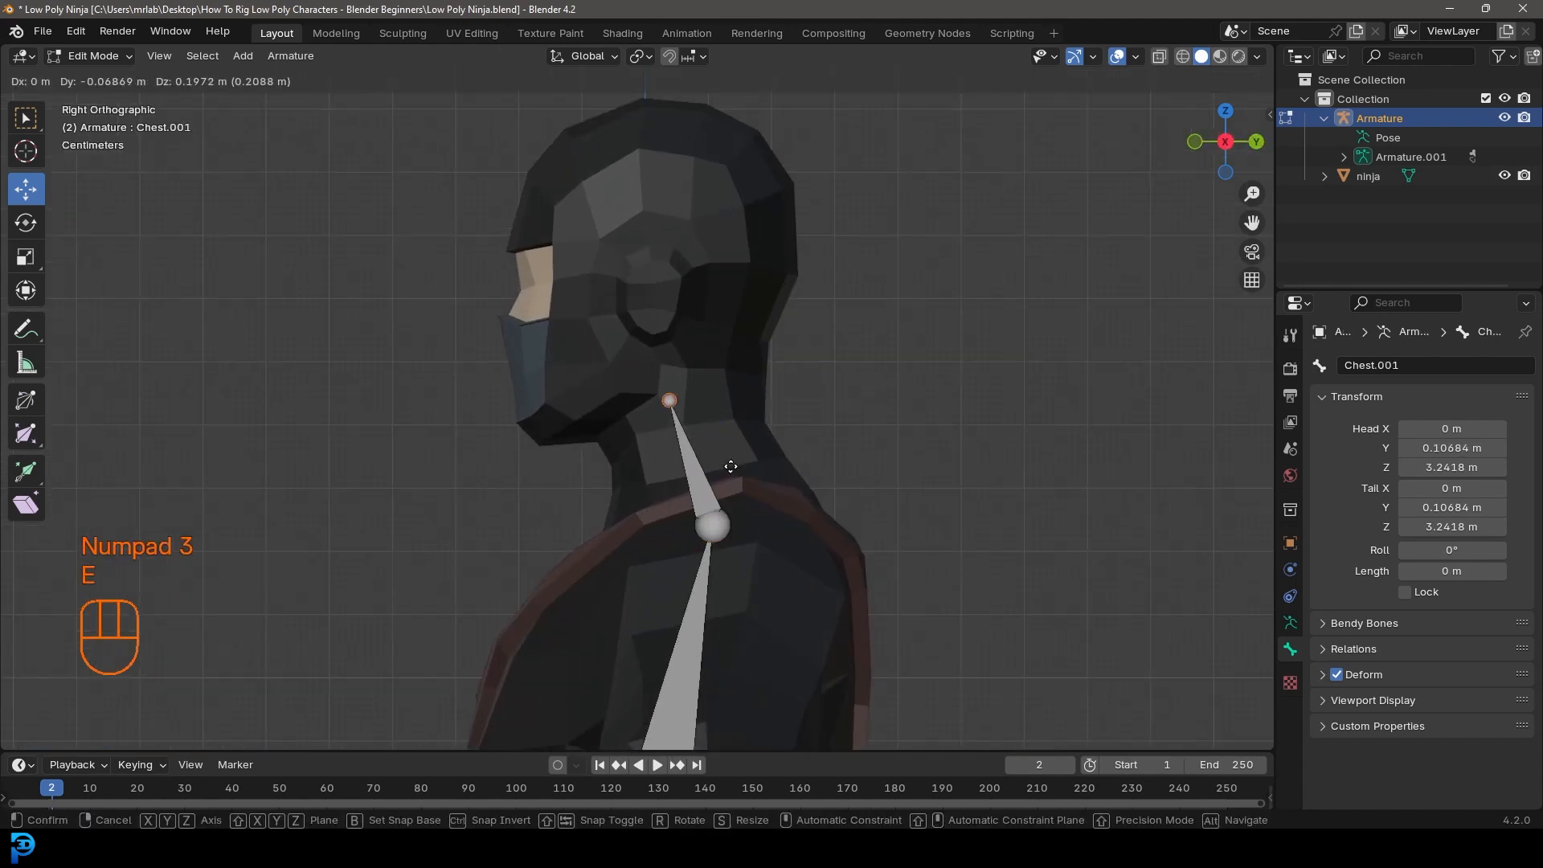
left_click(729, 463)
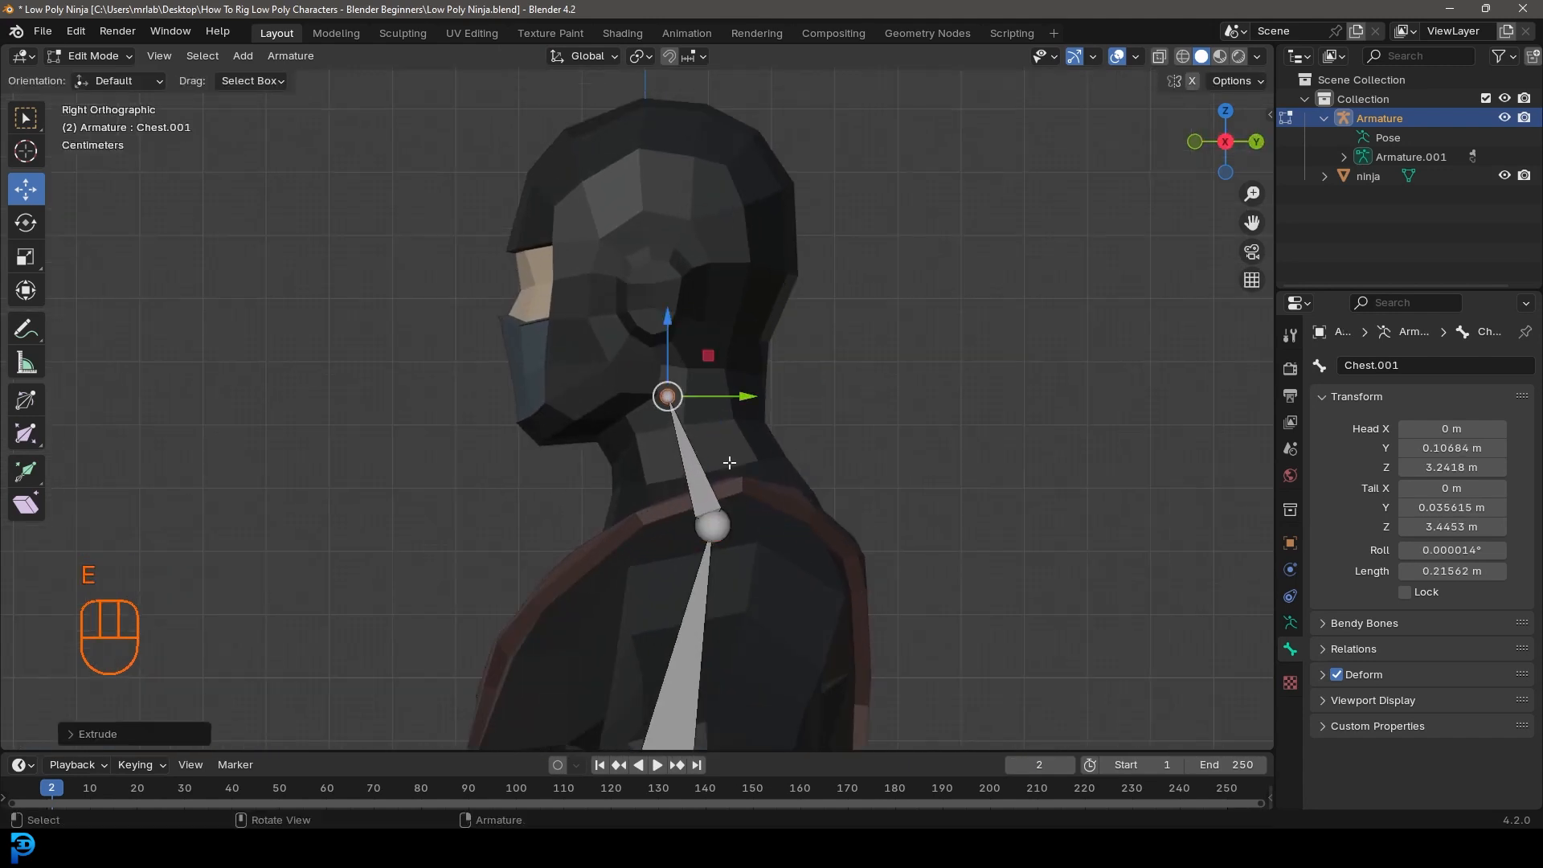
Step: Rename the bone running through the neck as Neck
left_click(702, 457)
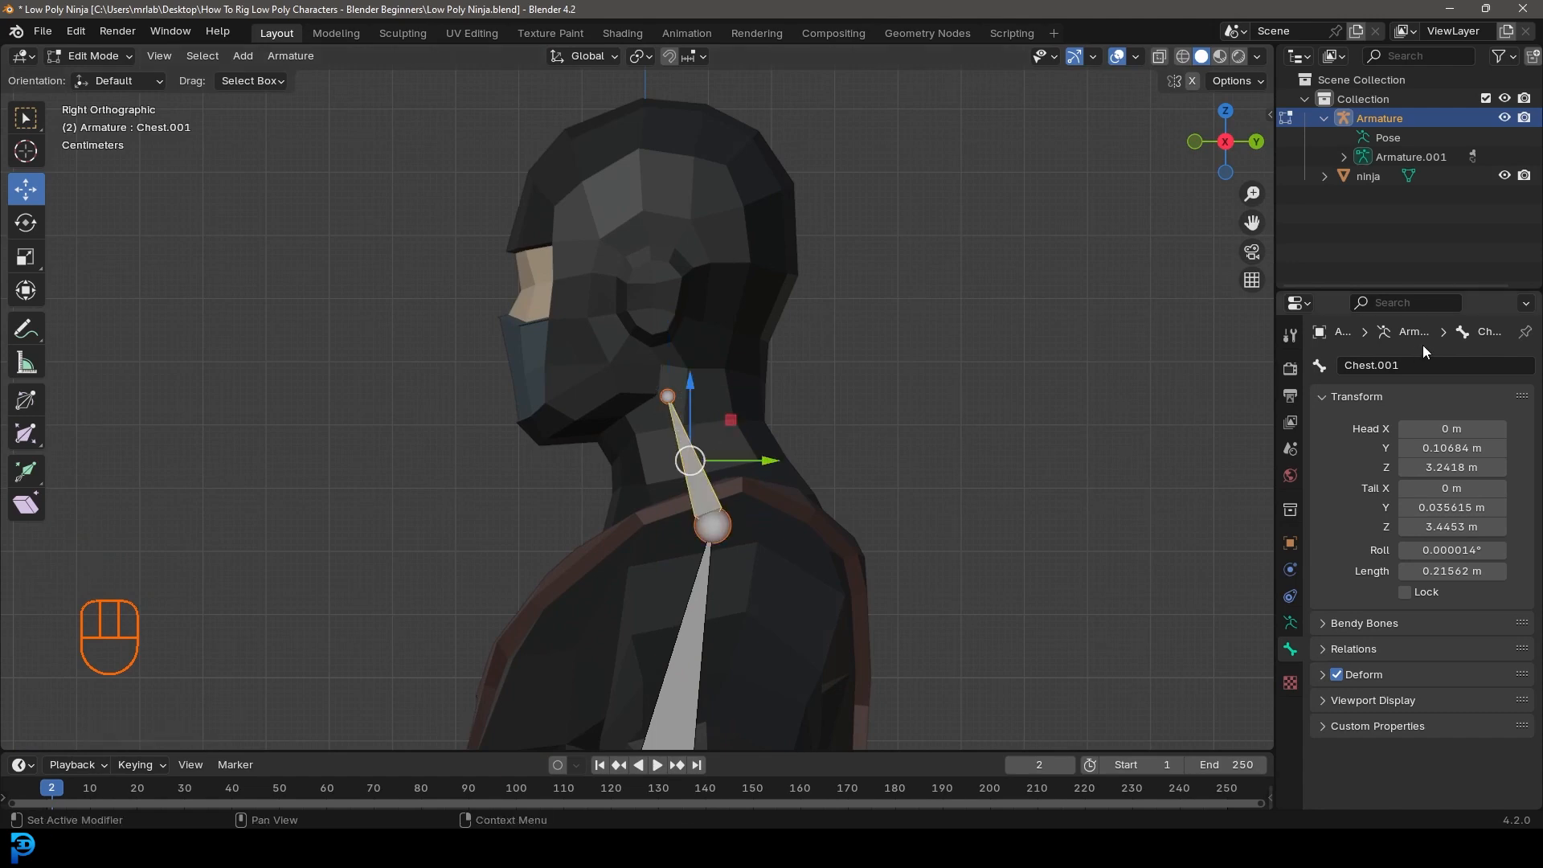
left_click(1424, 363)
type("Neck")
key("Return")
Step: Extrude a bone about 0.45 m long from the neck bone's tip up to the crown of the head
left_click(667, 396)
middle_click_drag(718, 425, 715, 482, "shift")
key("e")
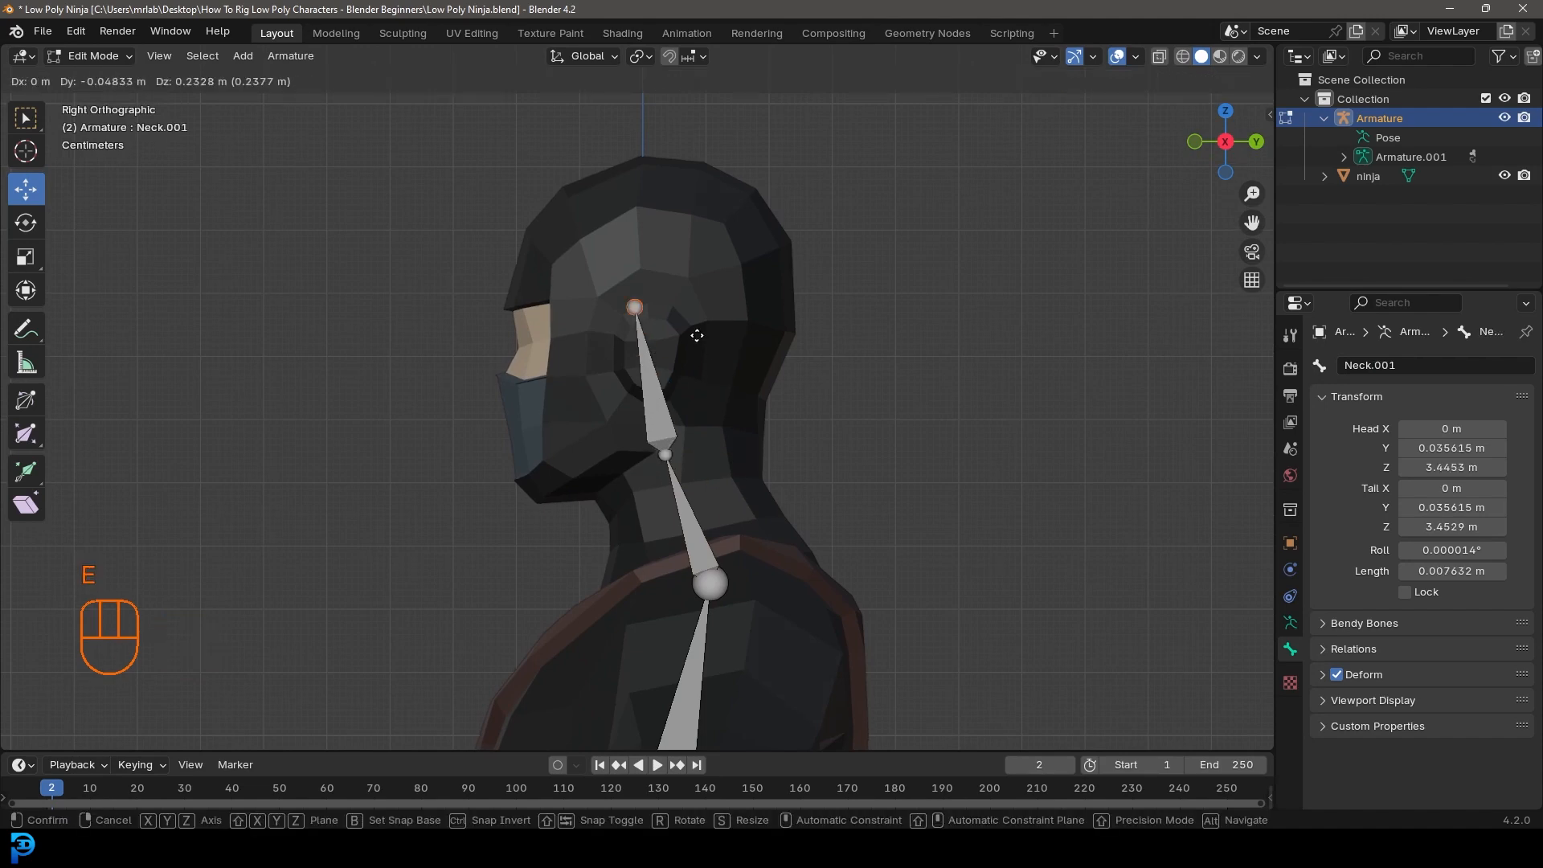
left_click(704, 219)
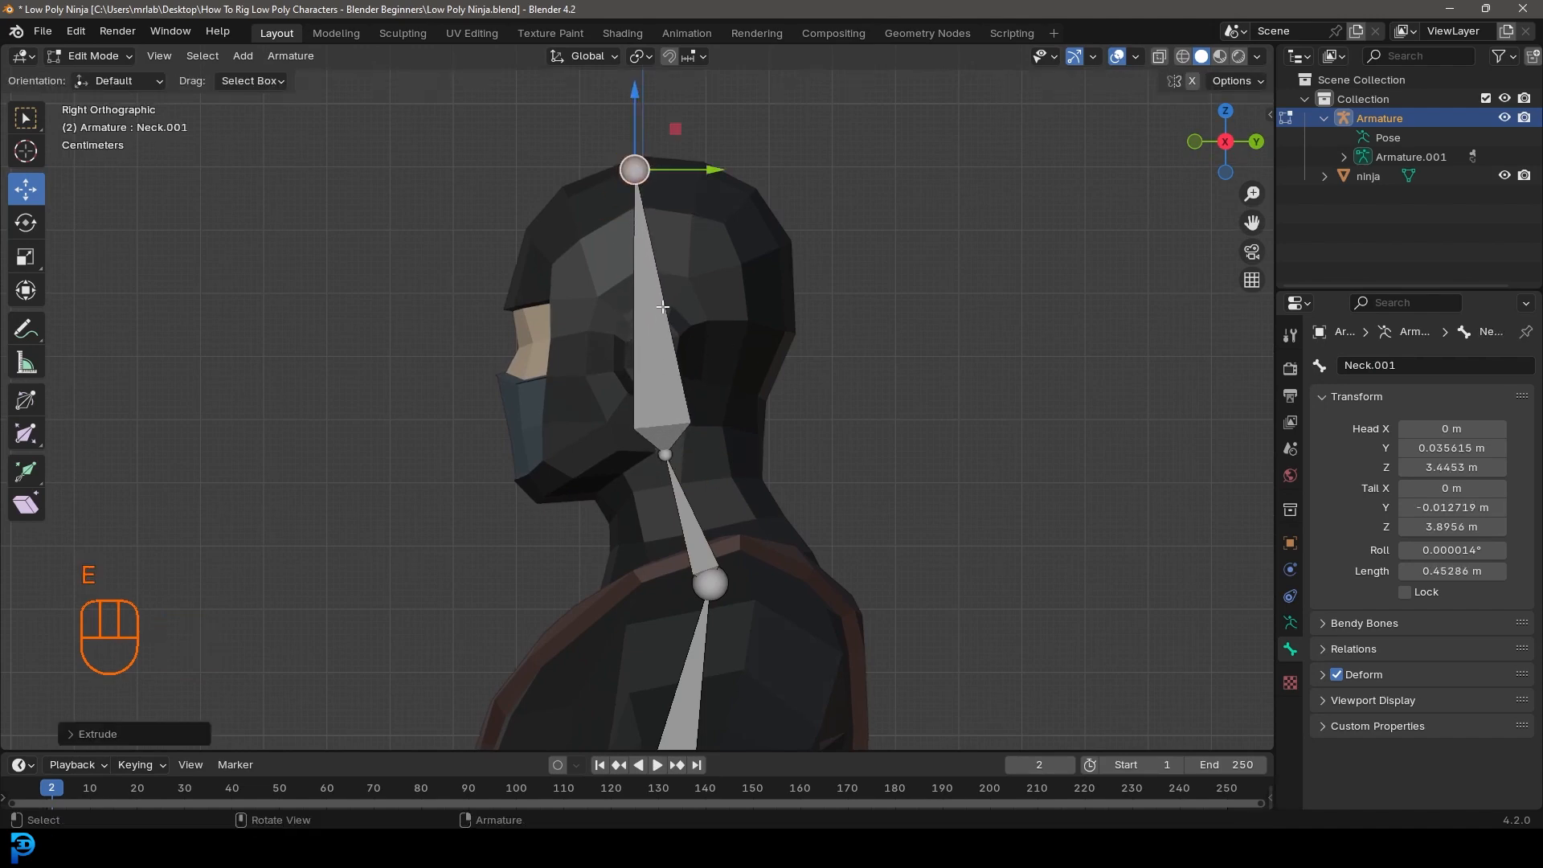
Step: Rename the bone inside the skull as Head
left_click(662, 306)
left_click(1425, 364)
type("Head")
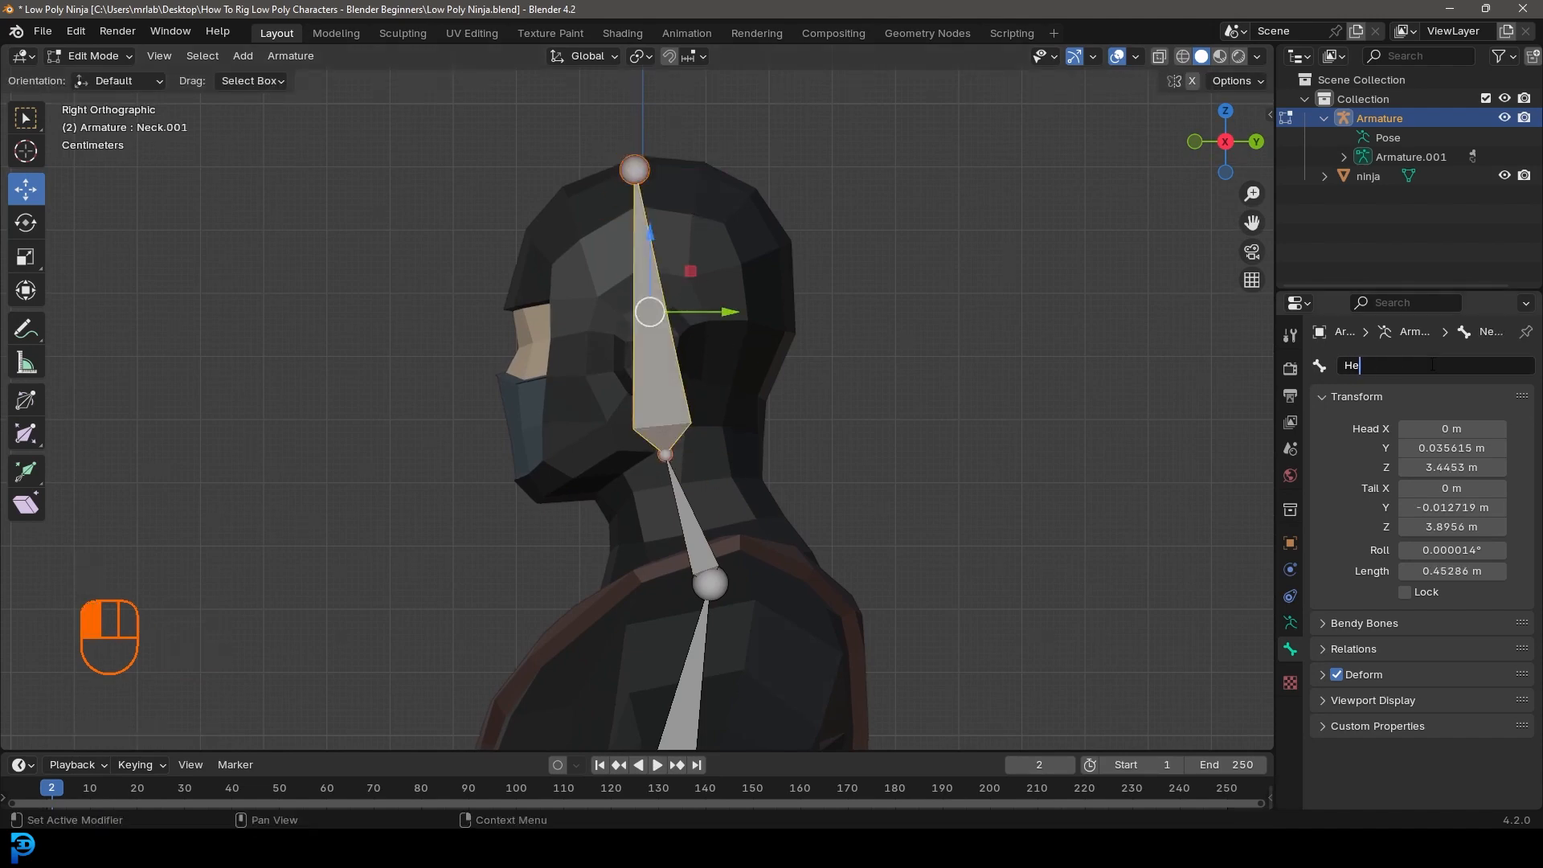
key("Return")
Step: Show the character's upper body in the front orthographic view and deselect all bones
scroll(627, 503, "down", 4)
middle_click_drag(673, 602, 862, 438, "shift")
scroll(671, 394, "down", 4)
key("KP_1")
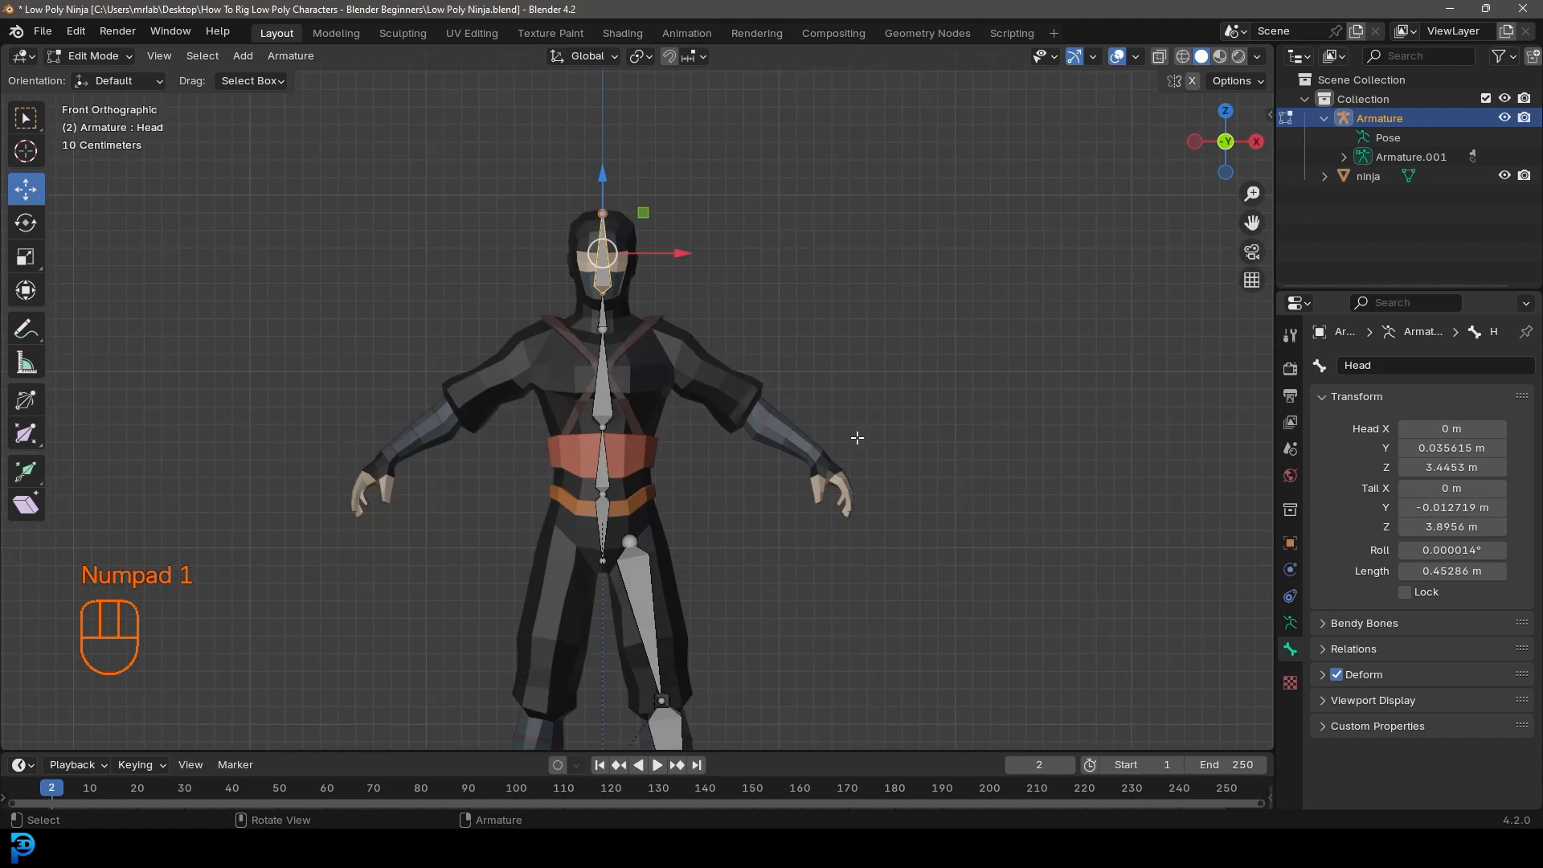
middle_click_drag(712, 404, 700, 369, "shift")
scroll(703, 369, "up", 2)
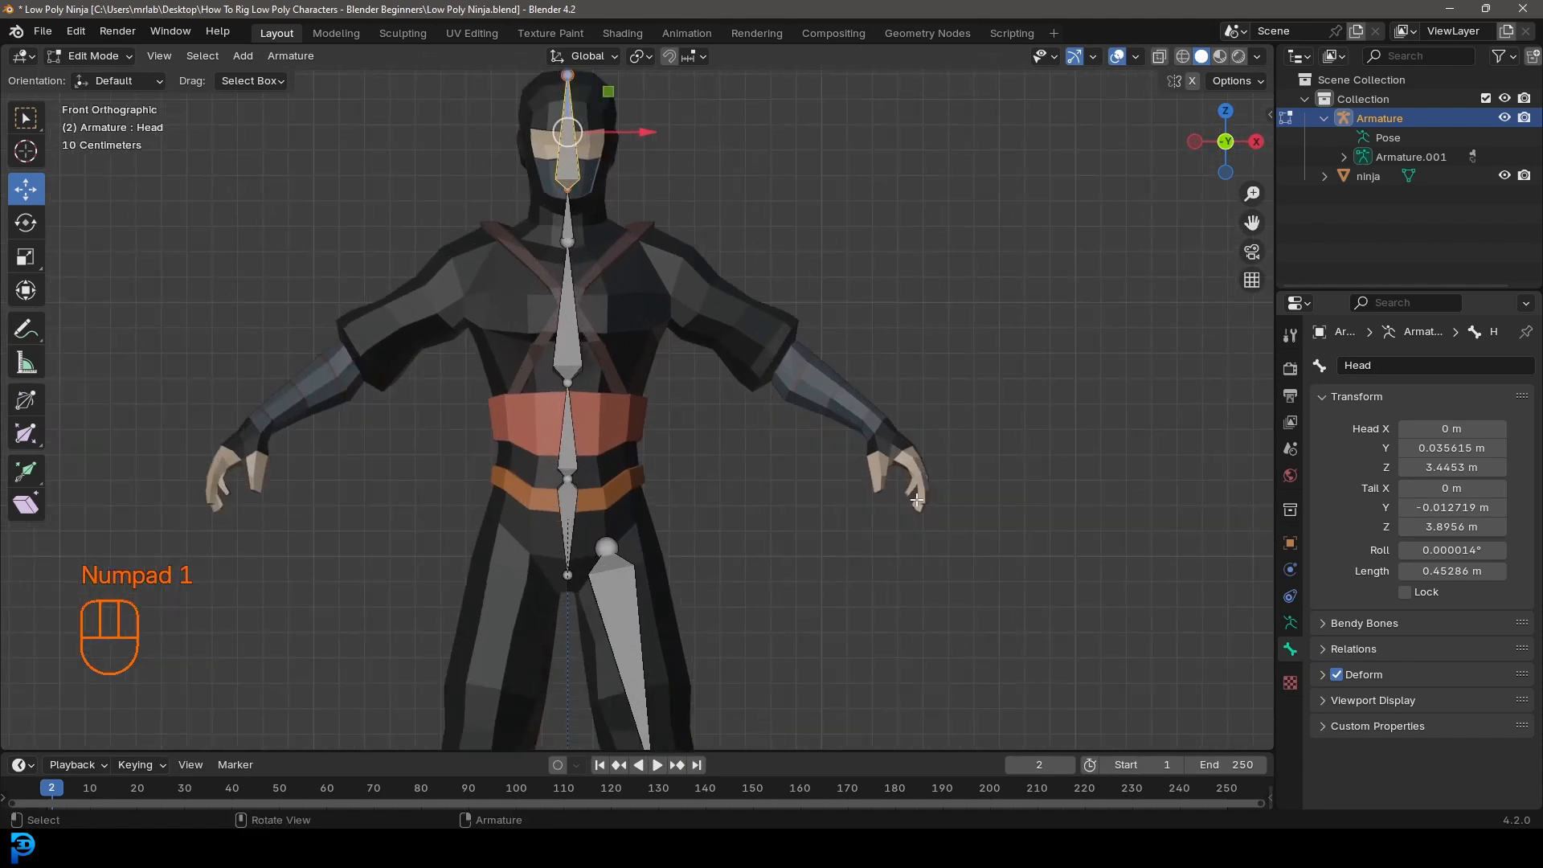
scroll(691, 321, "up", 3)
key("alt+a")
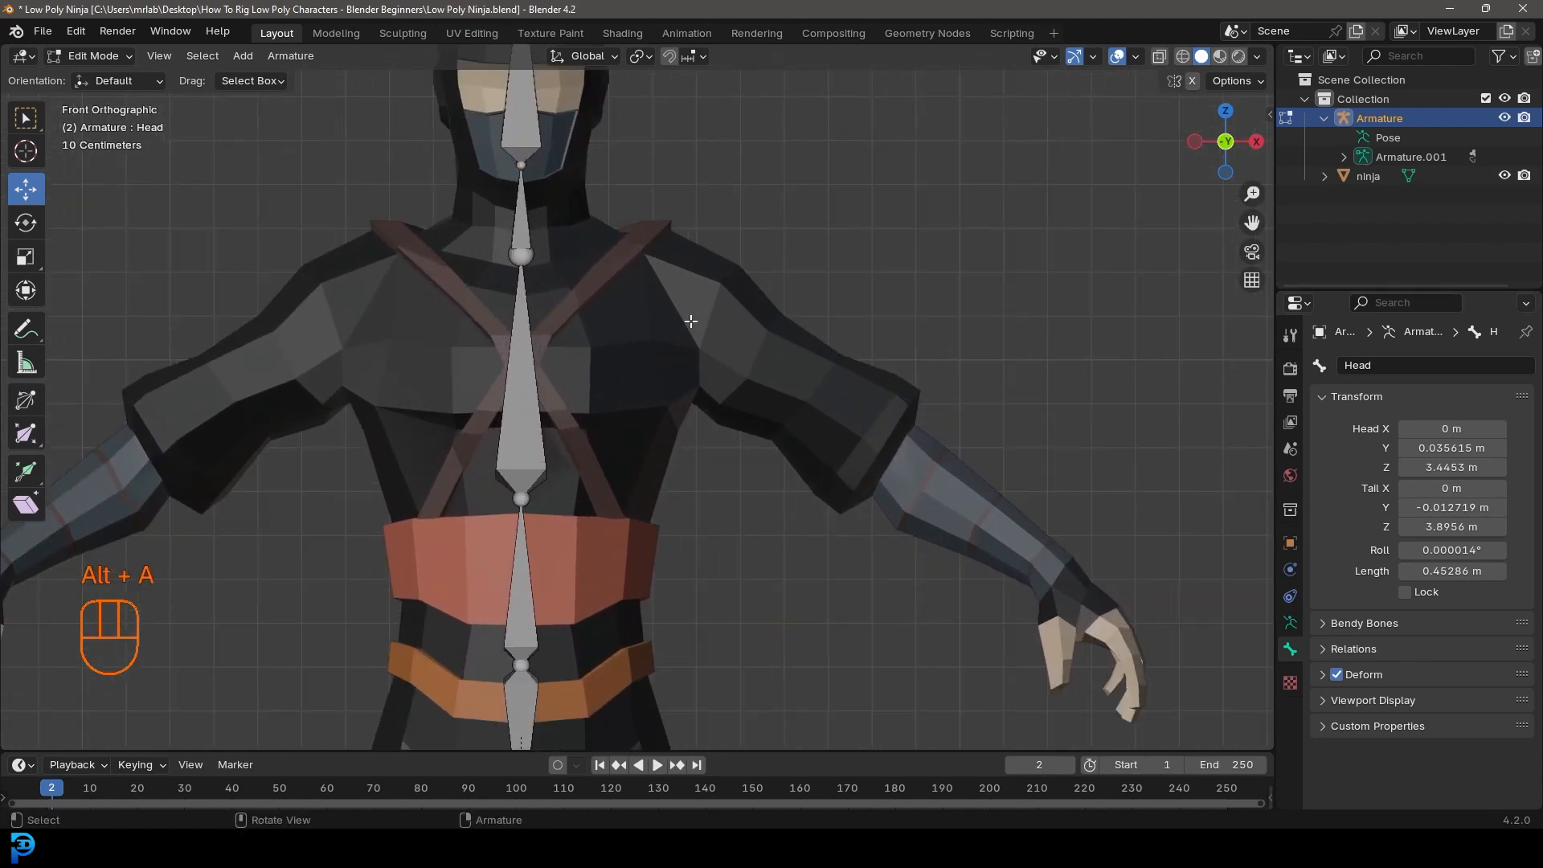
left_click(531, 346)
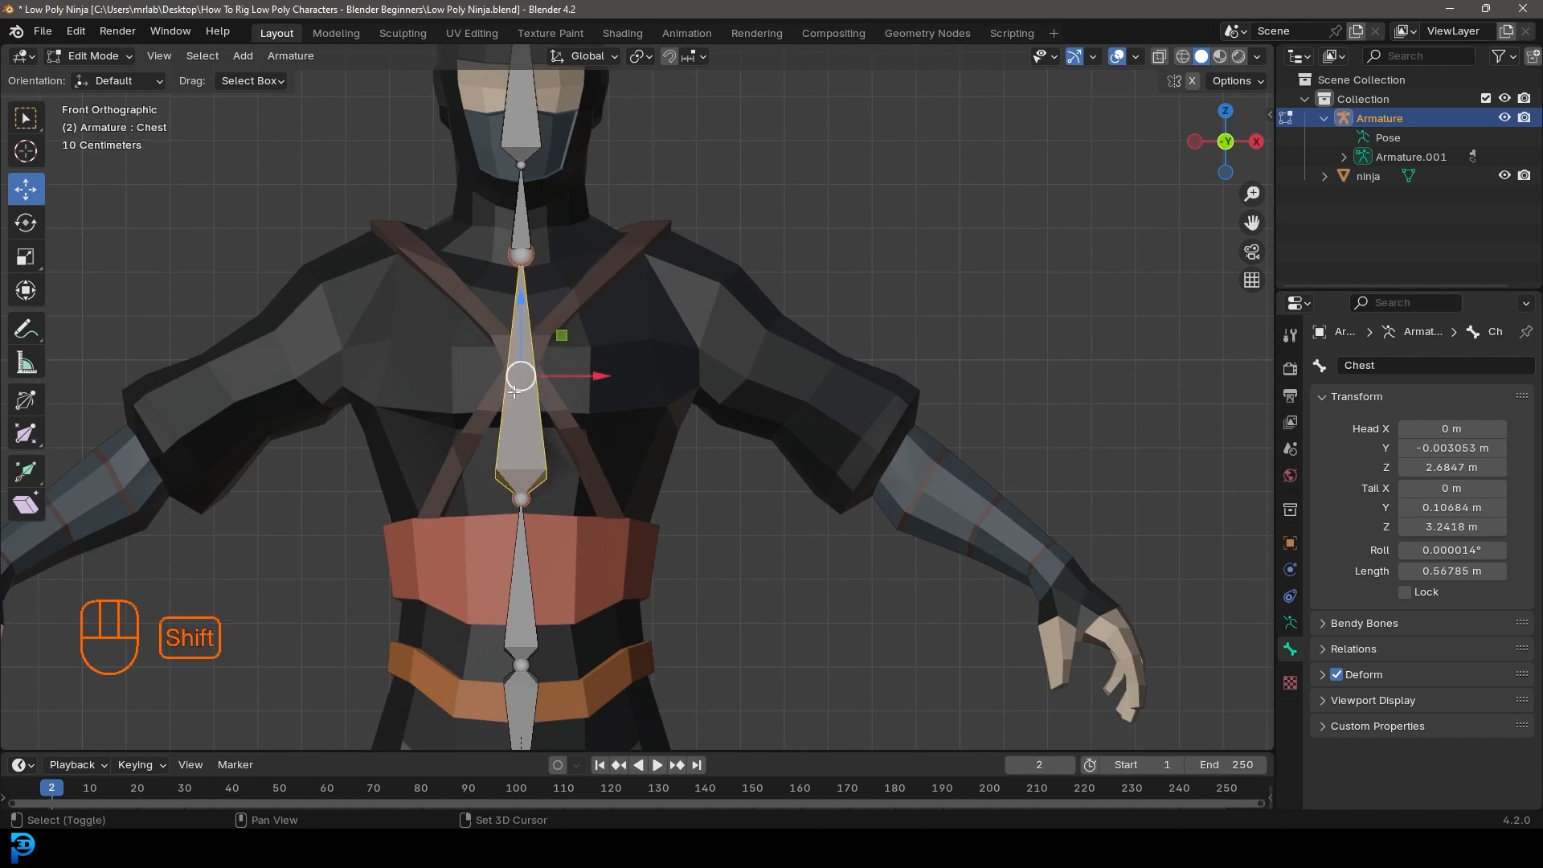
scroll(534, 345, "up", 2)
scroll(523, 455, "up", 1)
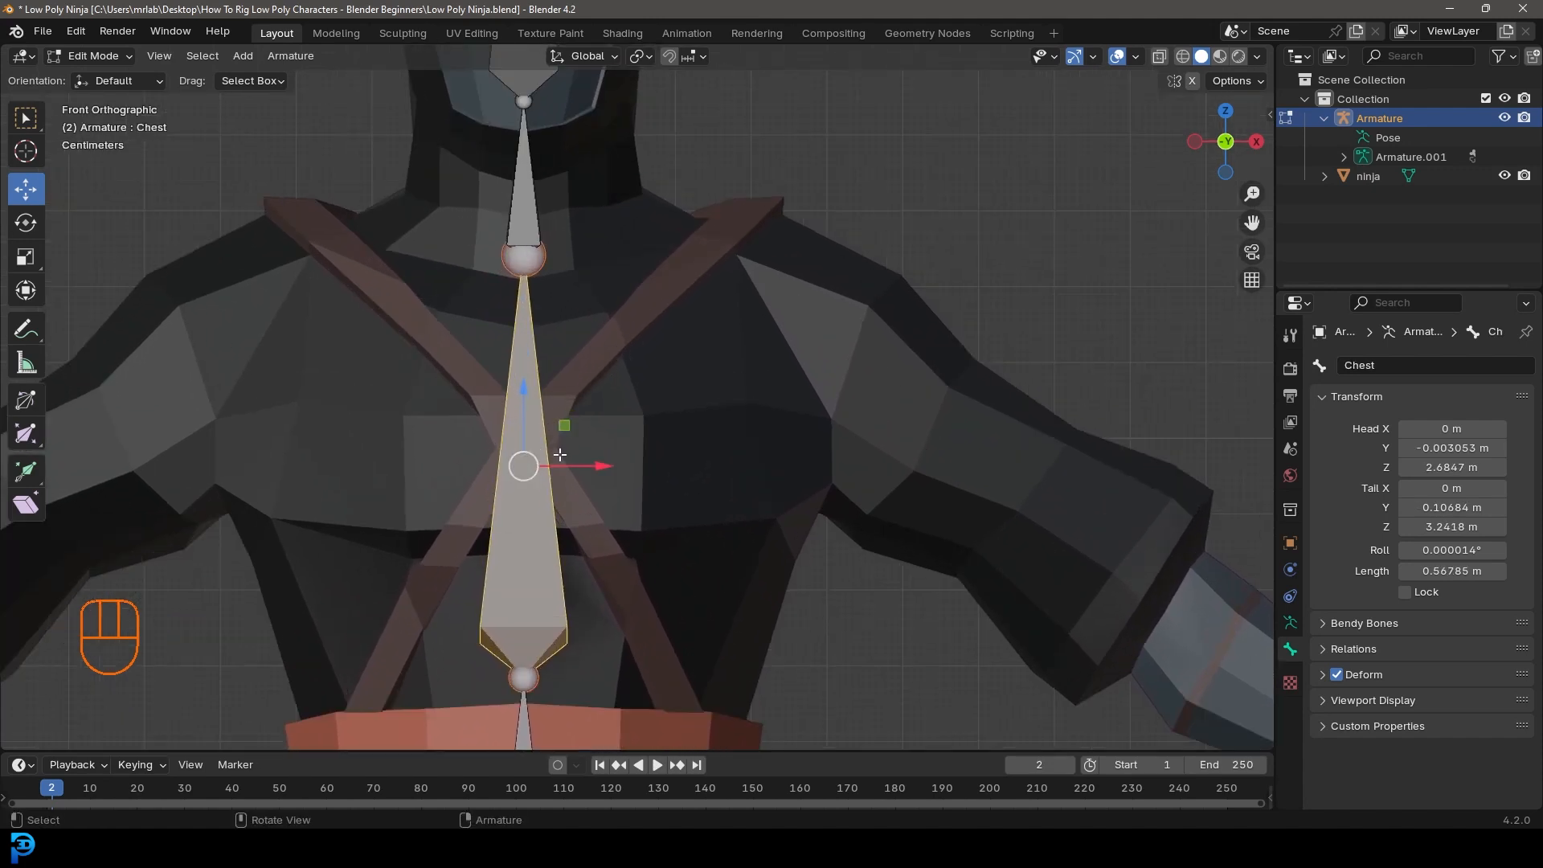
key("shift+d")
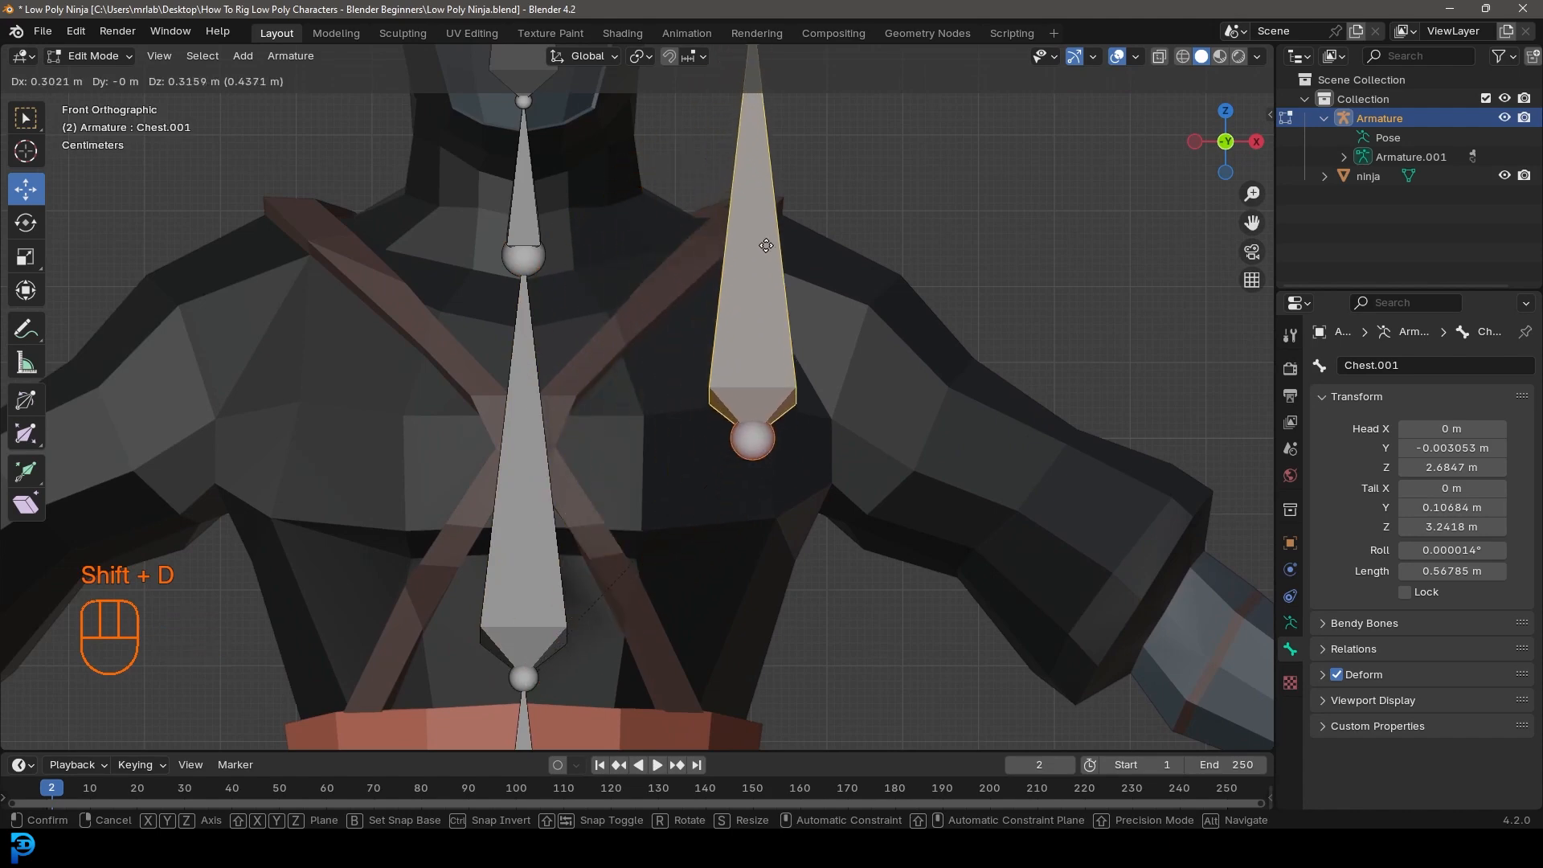
left_click(751, 205)
scroll(692, 241, "down", 6)
scroll(680, 207, "up", 5)
left_click(680, 206)
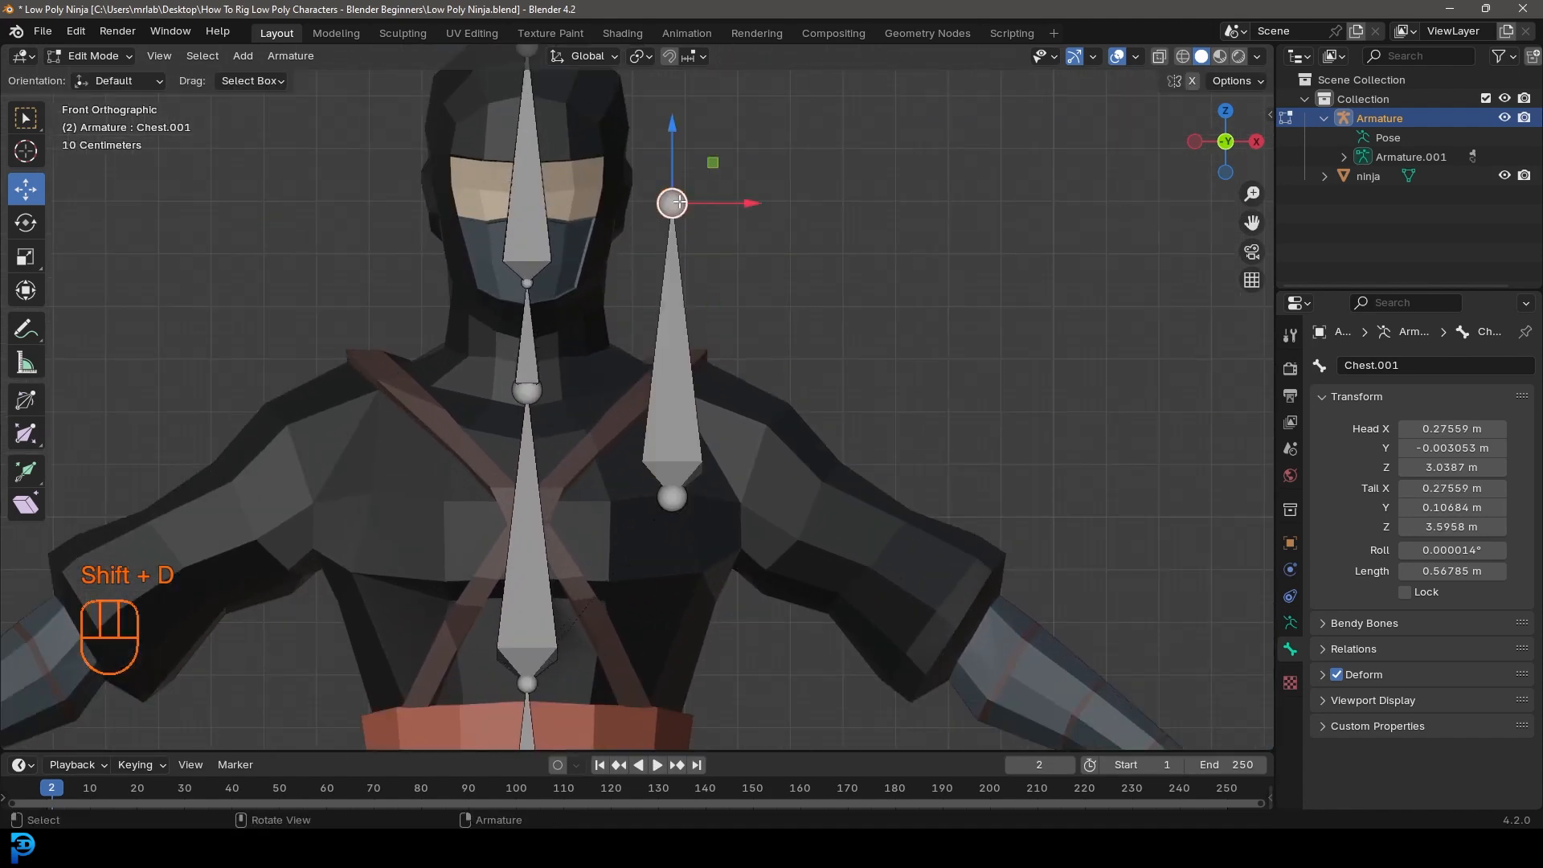
key("g")
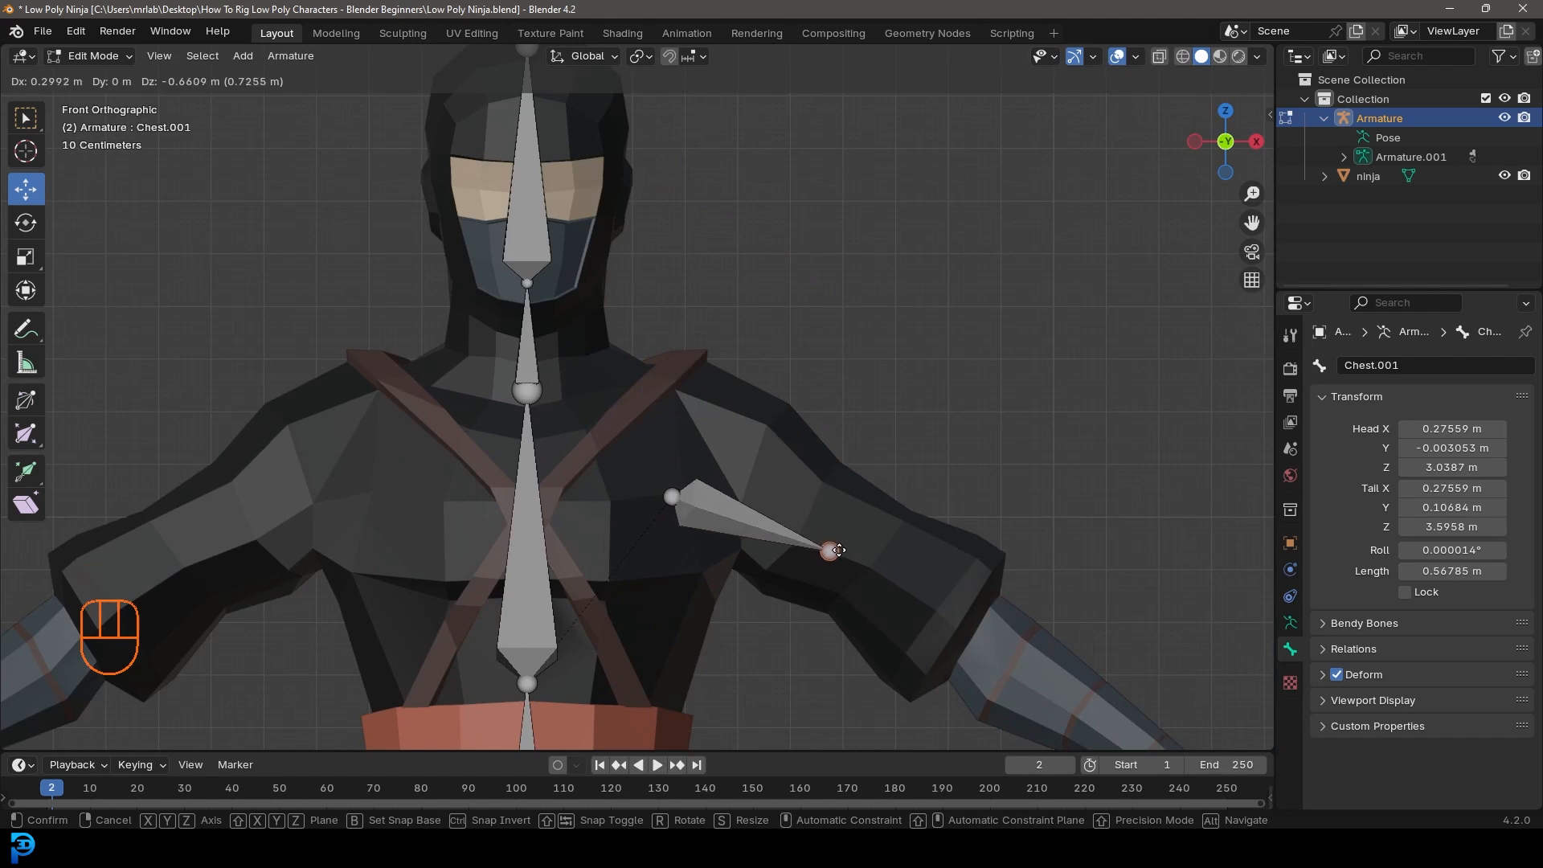
left_click(840, 552)
scroll(747, 486, "down", 3)
scroll(699, 427, "up", 3)
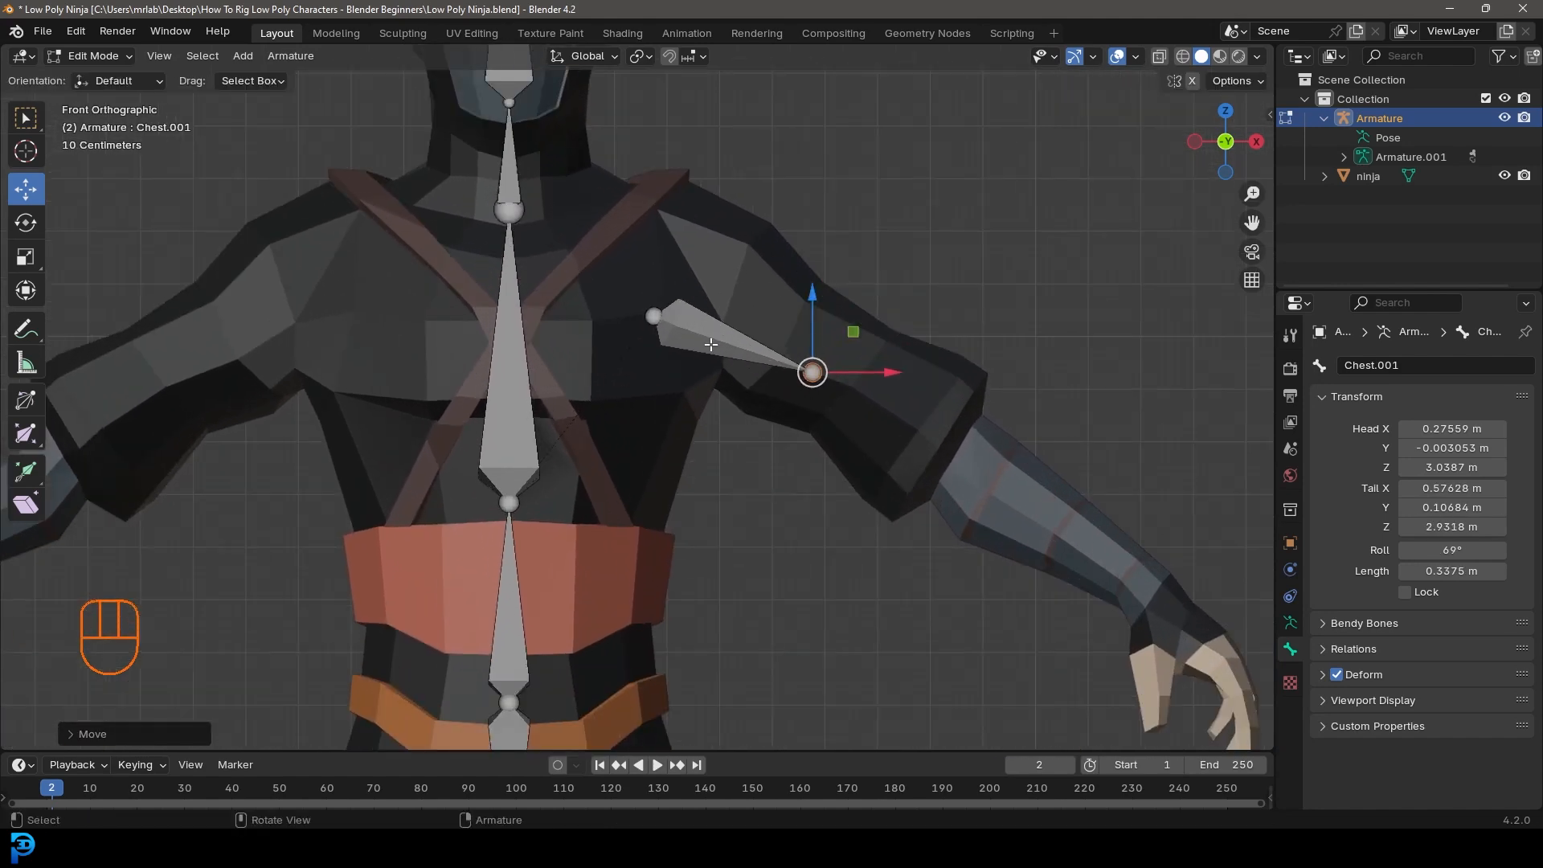
left_click(706, 338)
key("x")
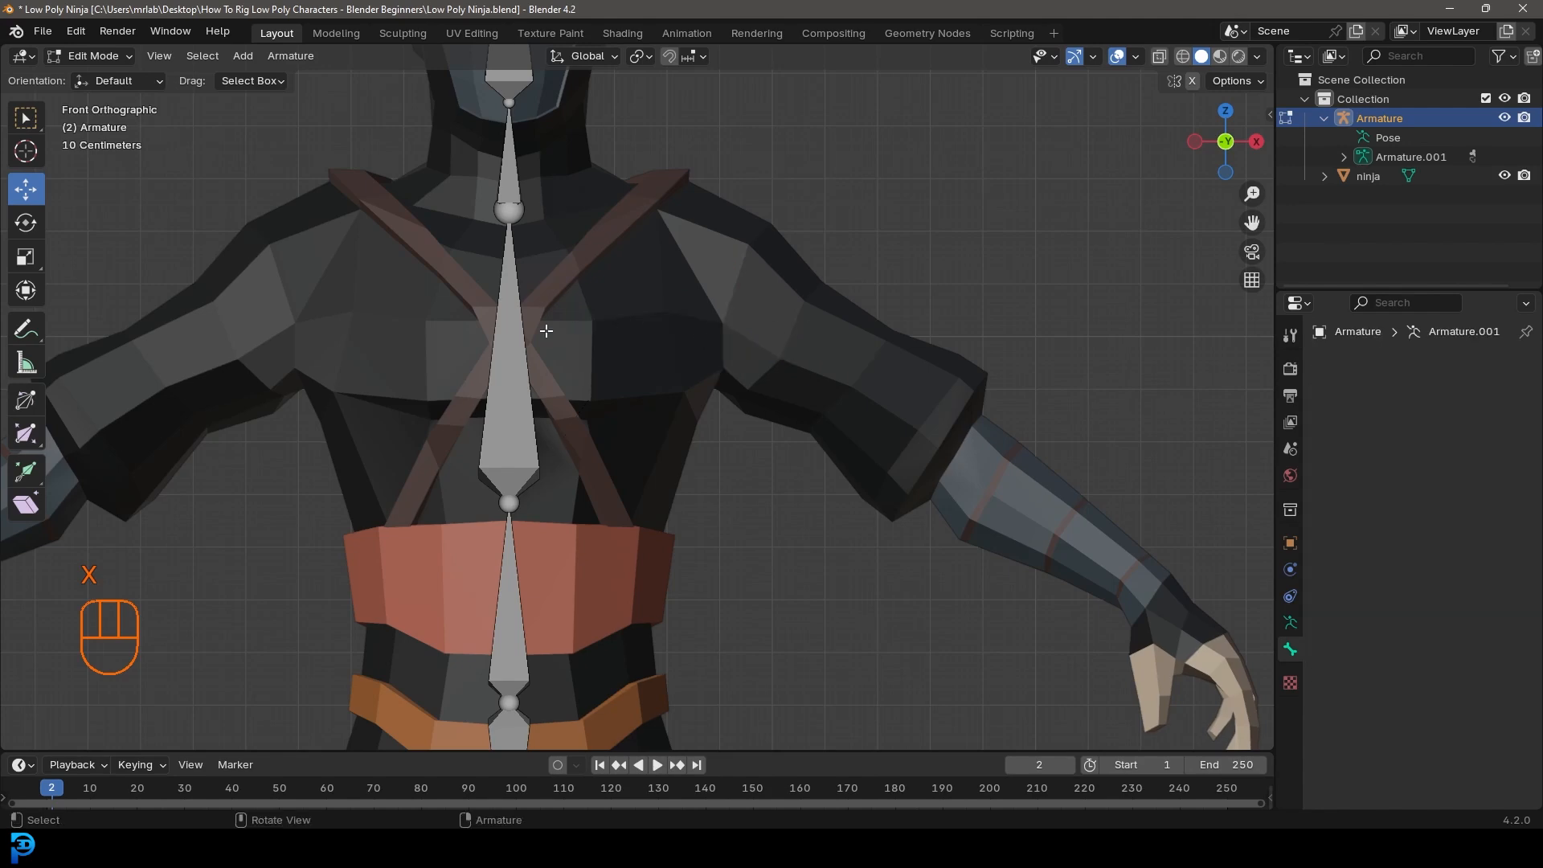
Step: Add a new single bone to the armature at the origin between the feet
scroll(546, 331, "down", 3)
middle_click_drag(541, 407, 557, 291, "shift")
scroll(671, 604, "down", 2)
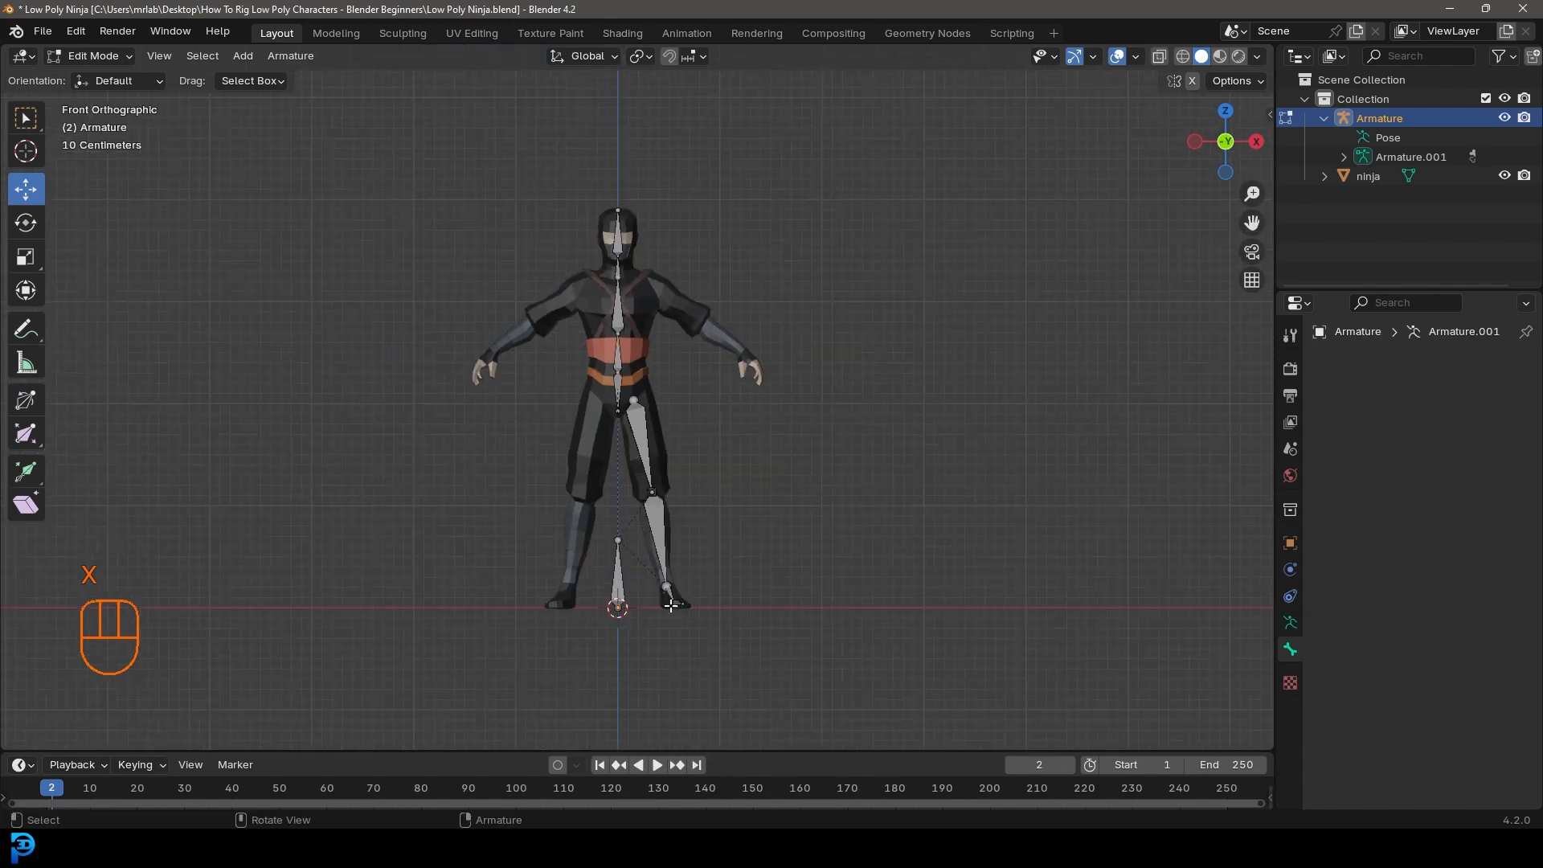
scroll(671, 605, "up", 4)
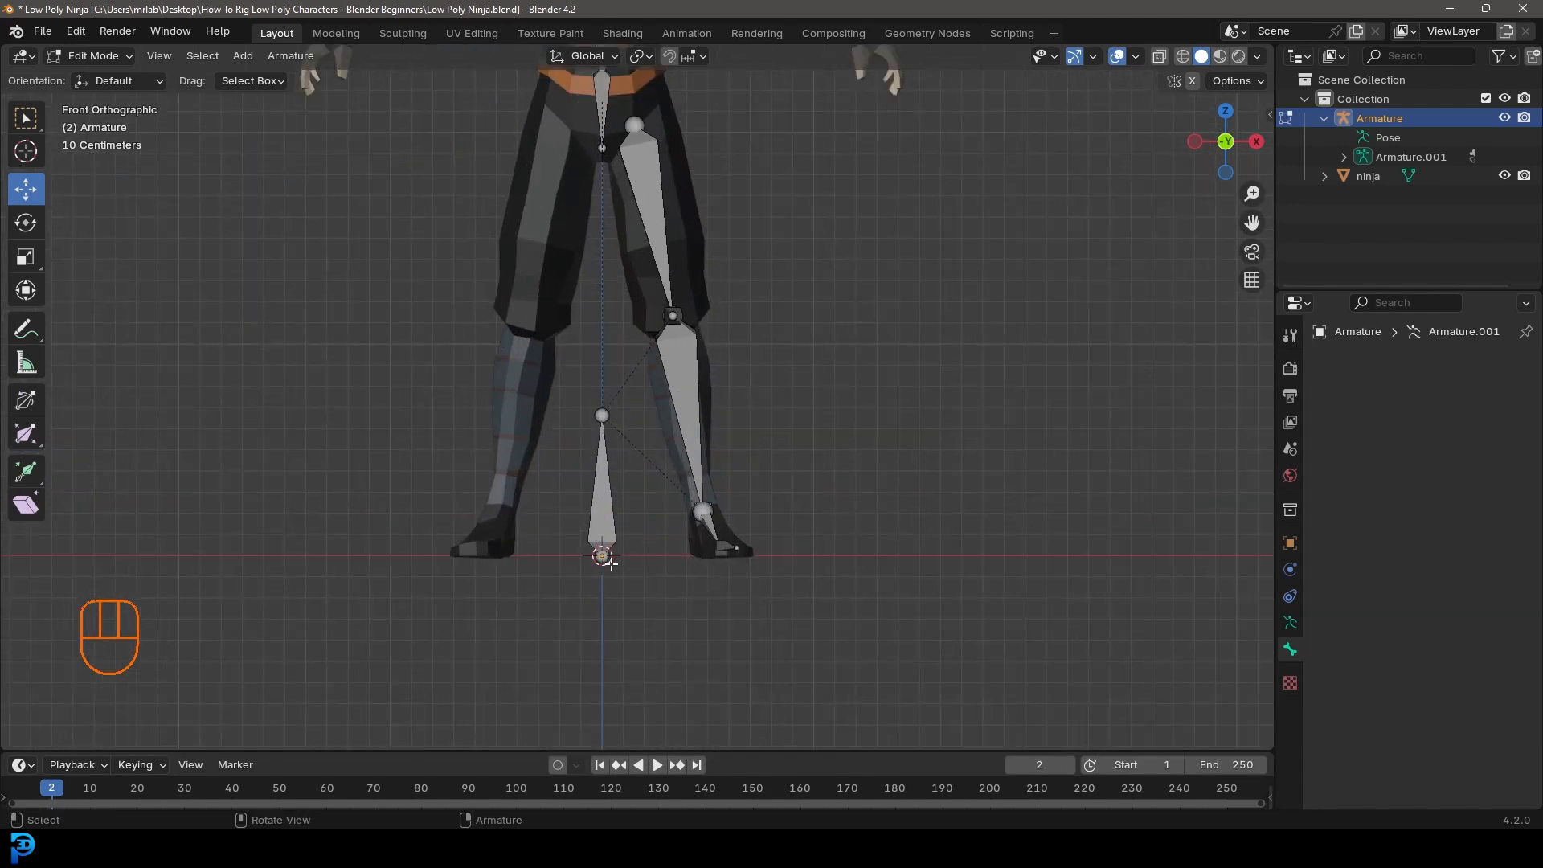
key("shift+a")
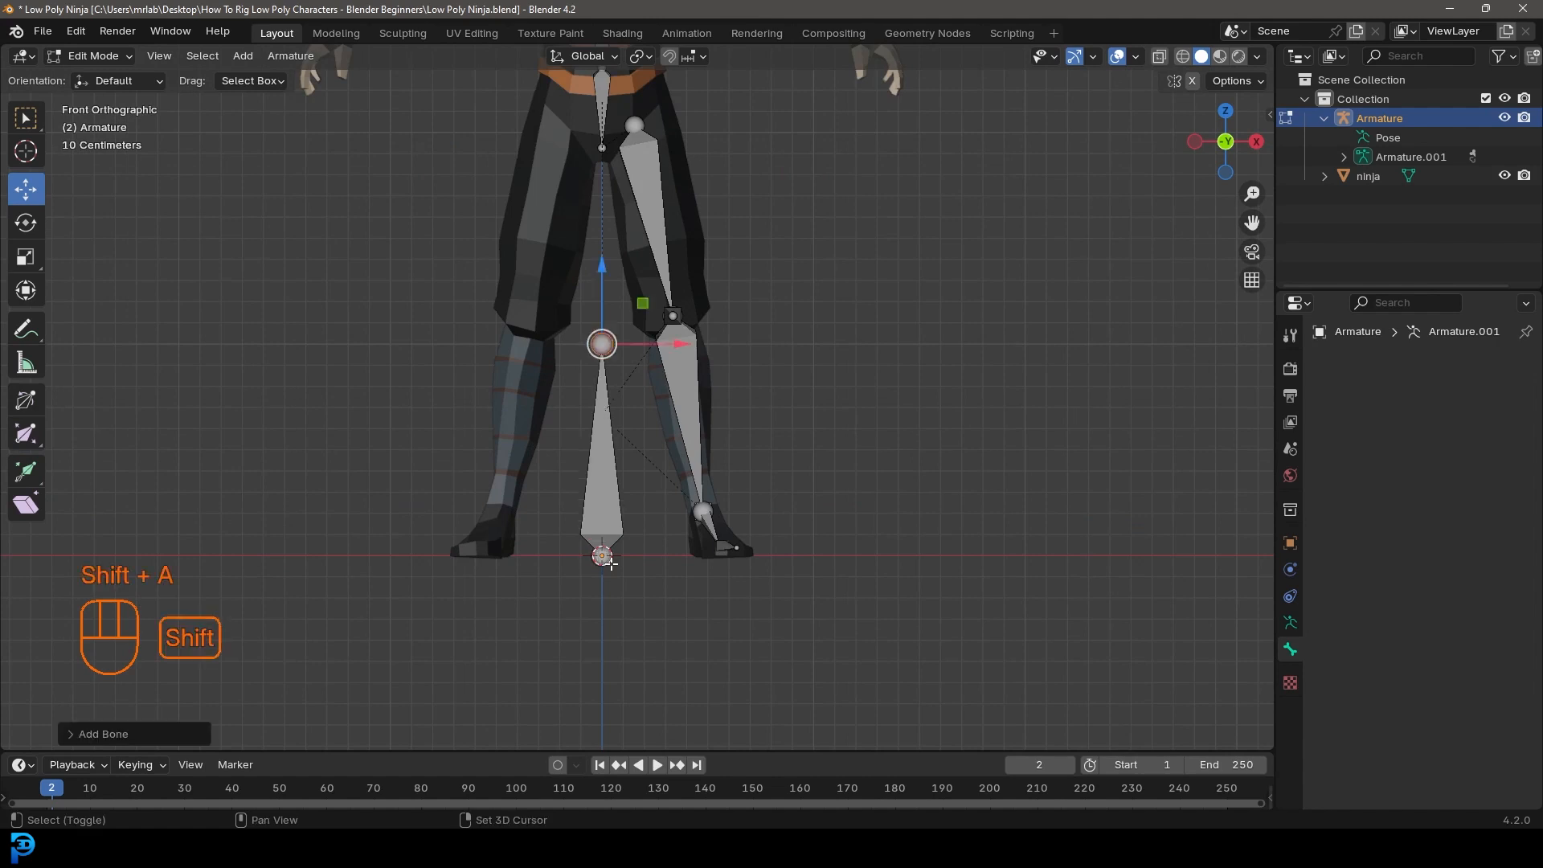
Step: Move the whole new bone up to the character's left shoulder, with its head at about X 0.33 m, Z 3.08 m
left_click(605, 368)
middle_click_drag(655, 434, 660, 514, "shift")
key("g")
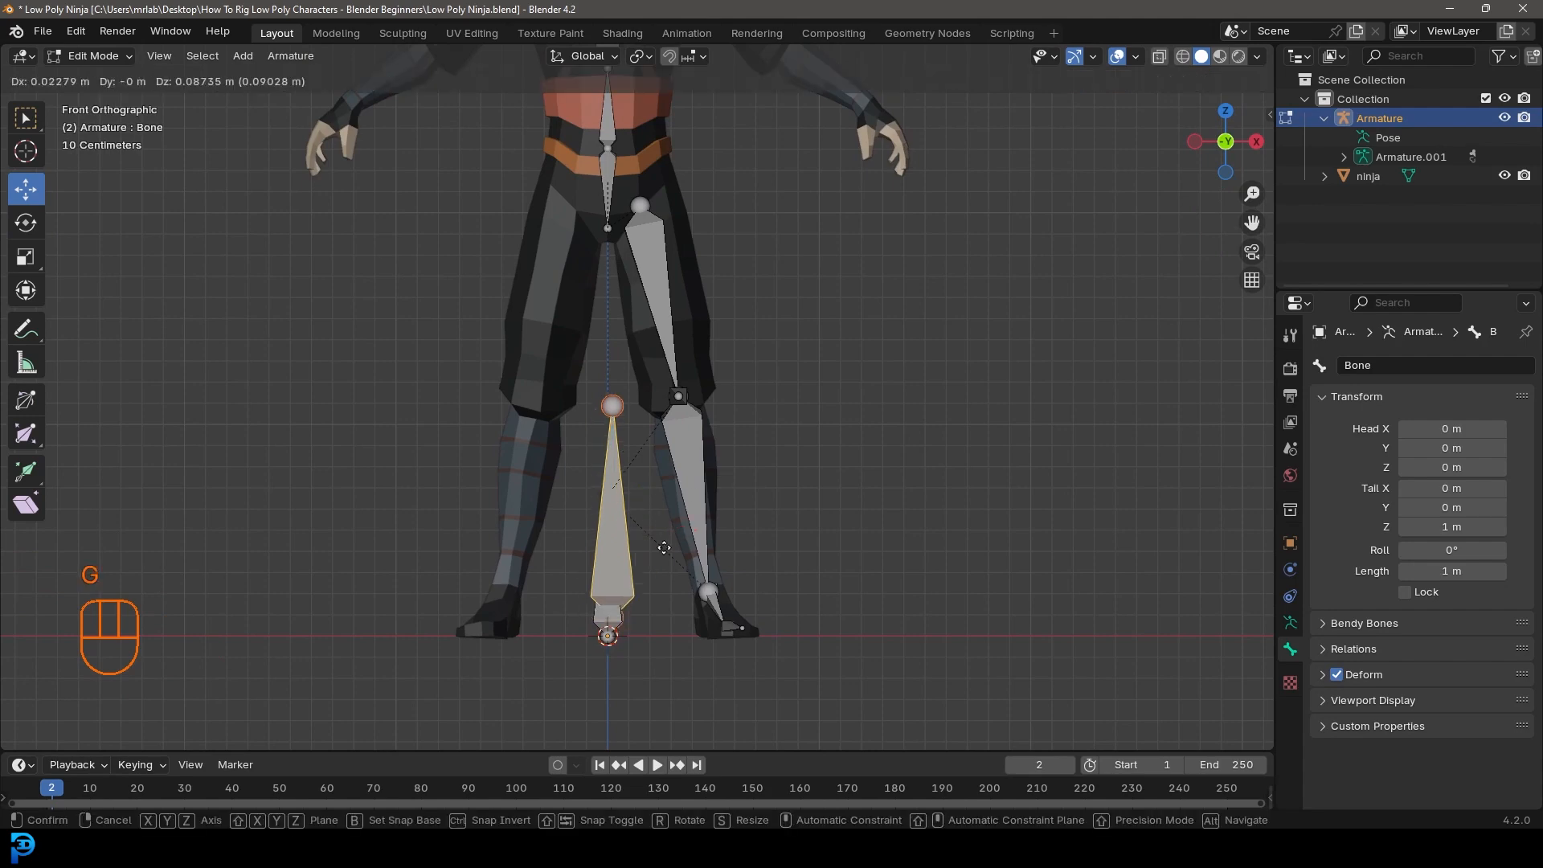
left_click(815, 193)
middle_click_drag(818, 225, 785, 621, "shift")
key("g")
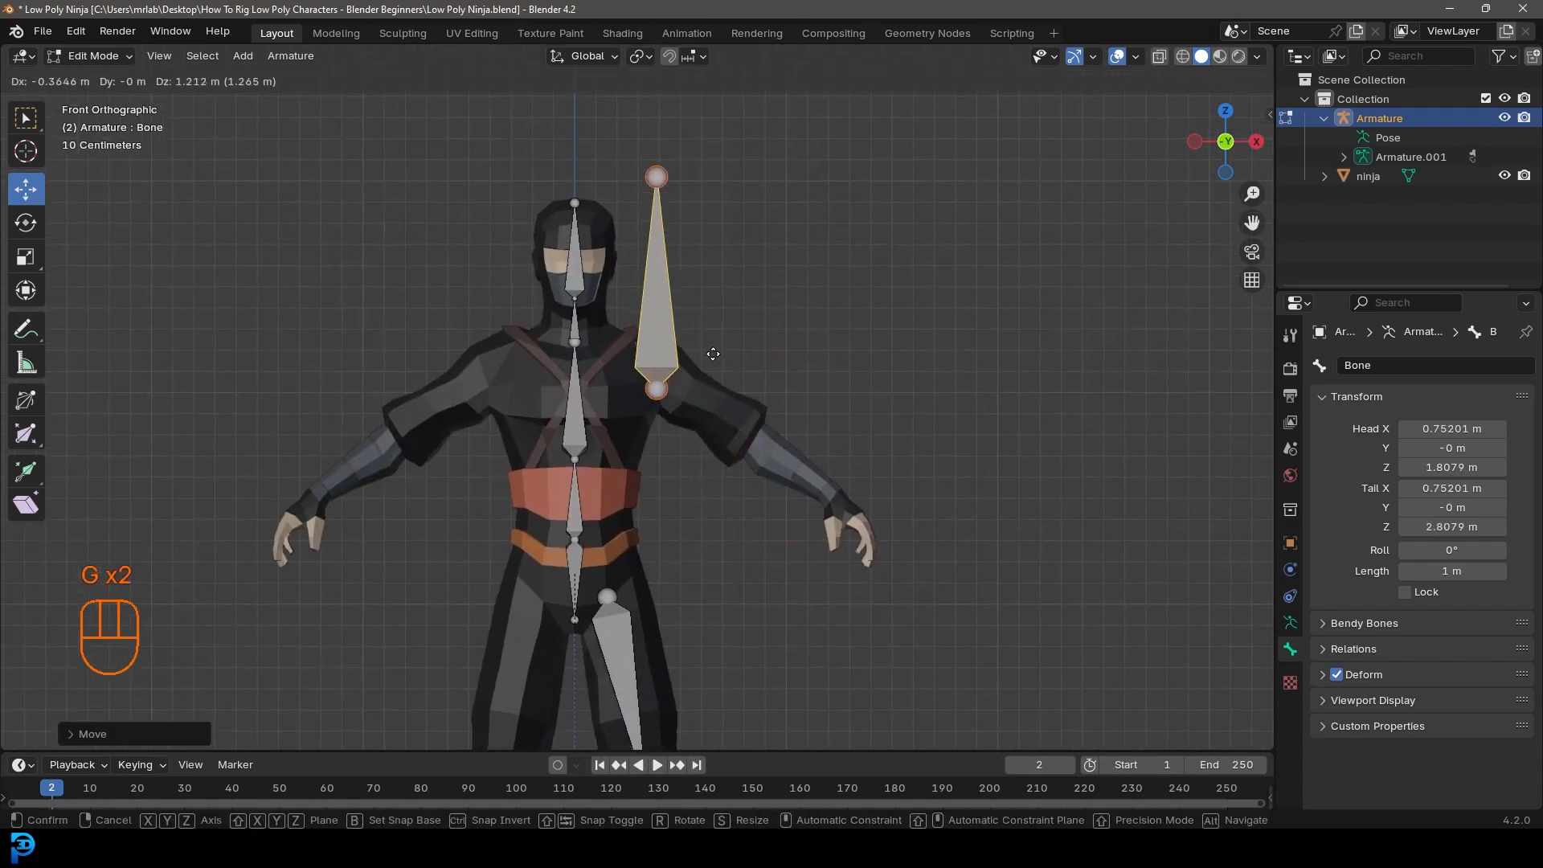
left_click(696, 352)
Step: Move the new bone's tip down the left upper arm to the elbow, at about X 0.76 m, Z 2.81 m
scroll(696, 352, "up", 4)
middle_click_drag(677, 100, 677, 308, "shift")
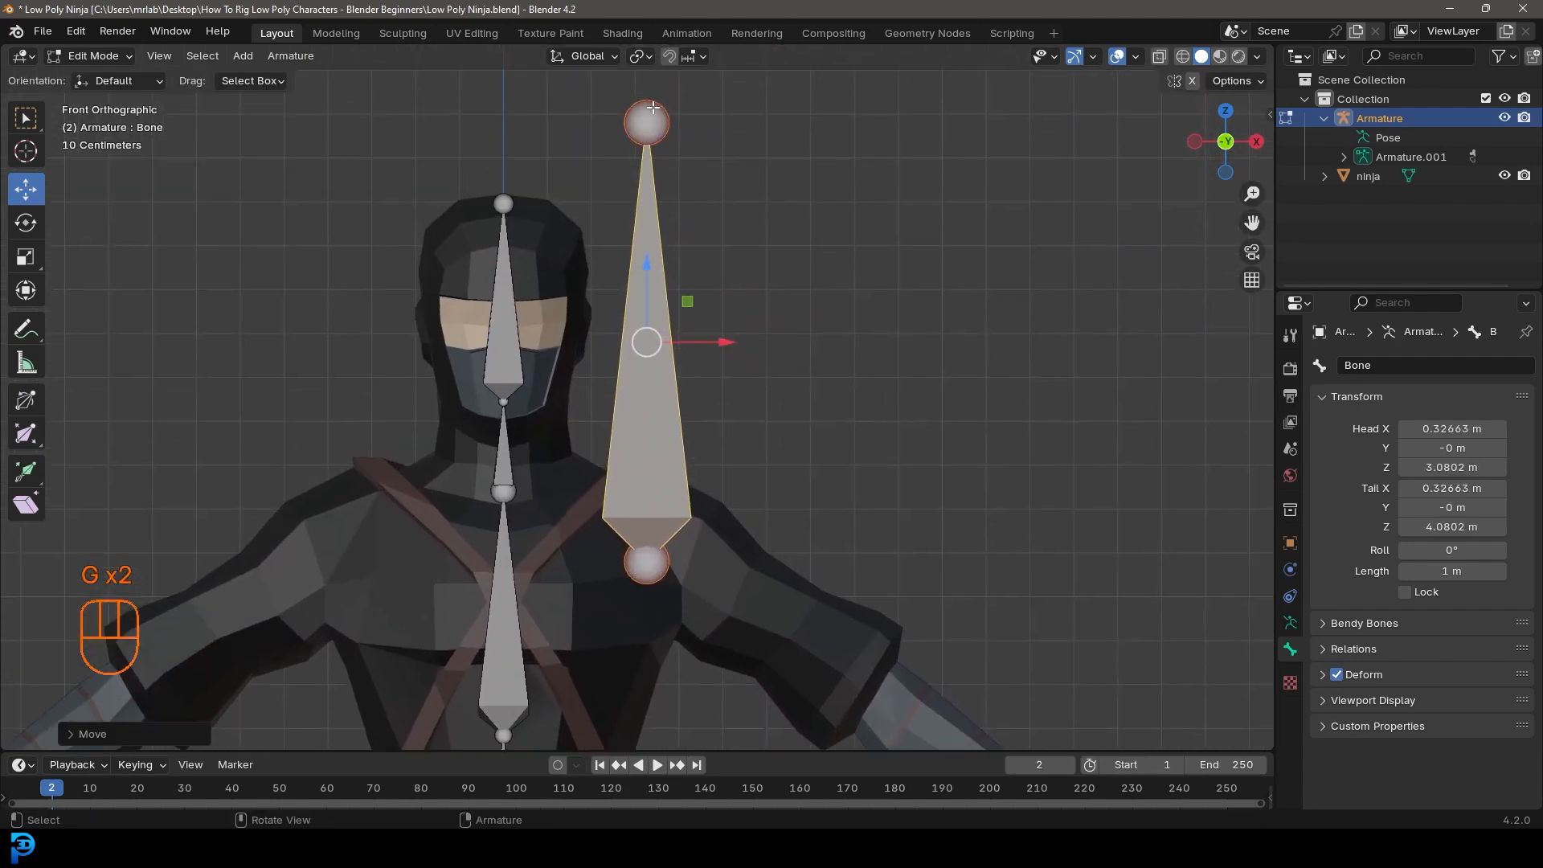
left_click(646, 122)
key("g")
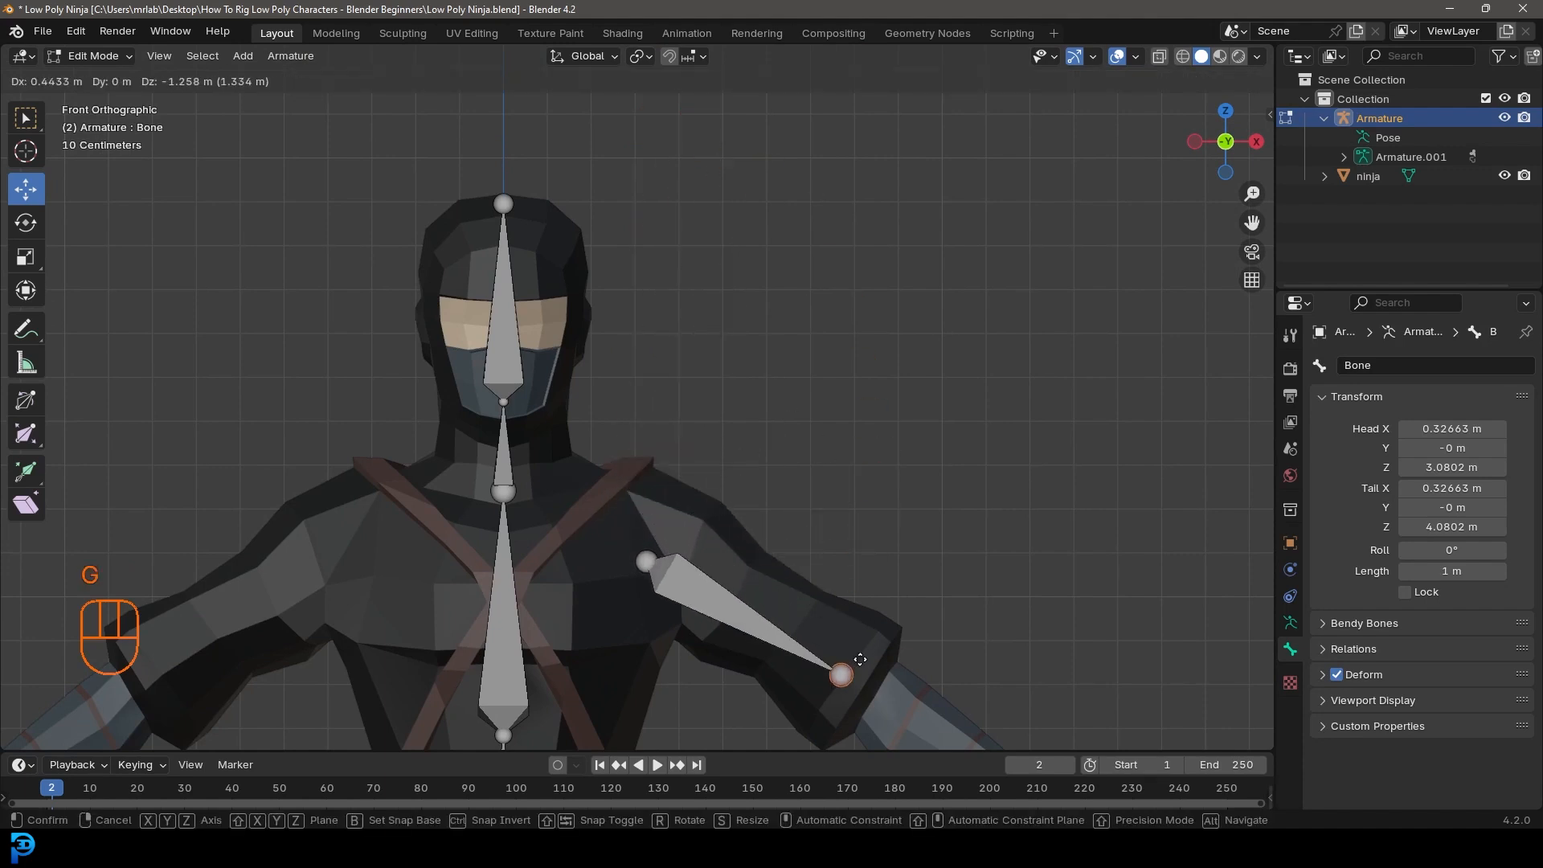
left_click(858, 661)
Step: Shift the upper arm bone's head to the shoulder joint at about X 0.33 m, Z 3.11 m, and select the whole bone
middle_click_drag(735, 674, 707, 499, "shift")
scroll(677, 418, "up", 3)
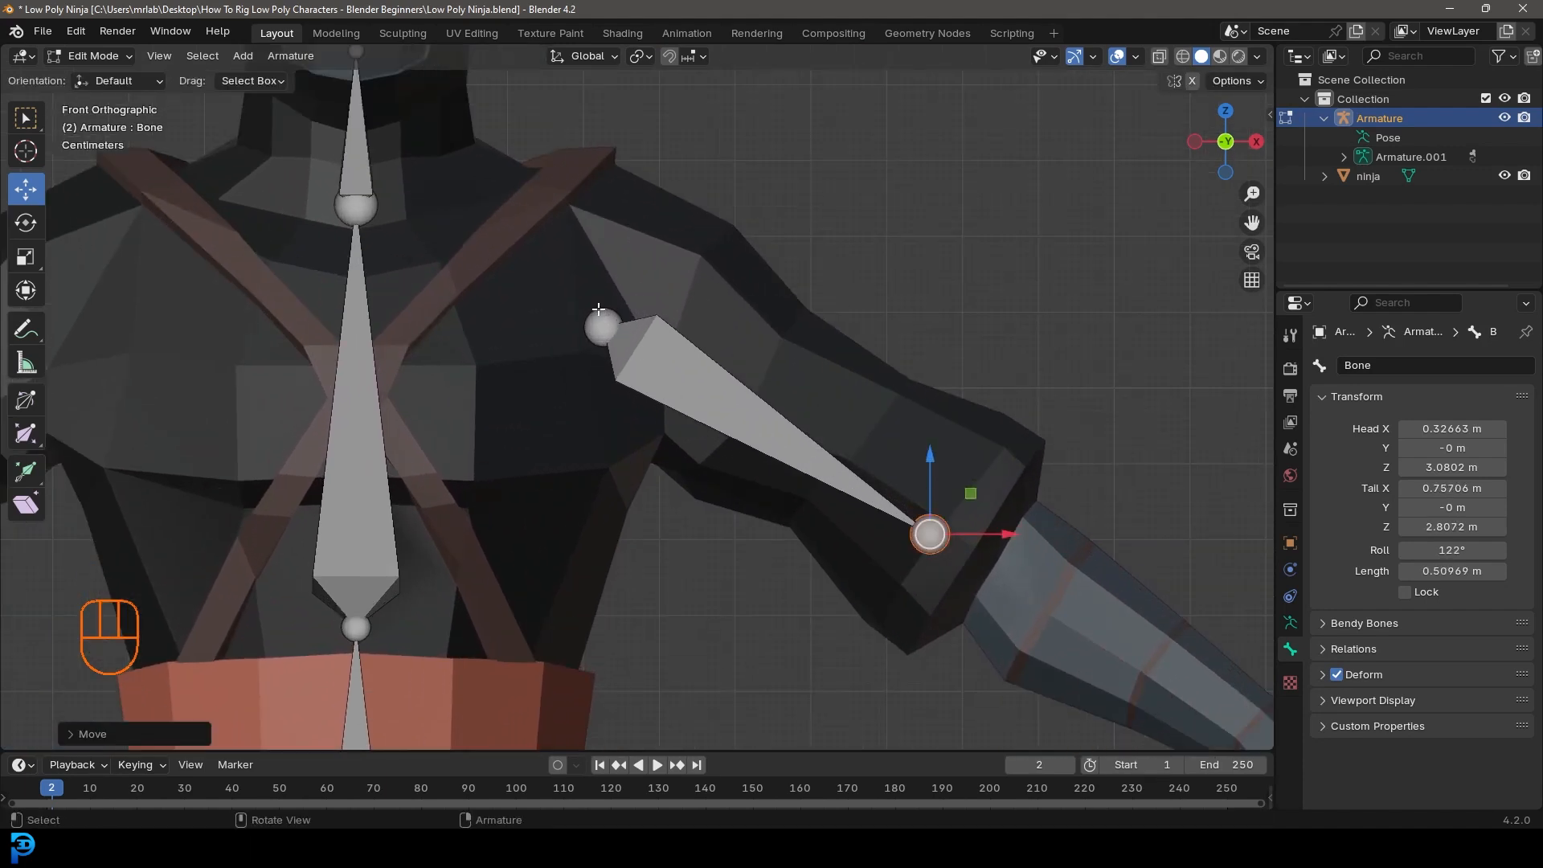
middle_click_drag(672, 365, 674, 436, "shift")
left_click(605, 396)
key("g")
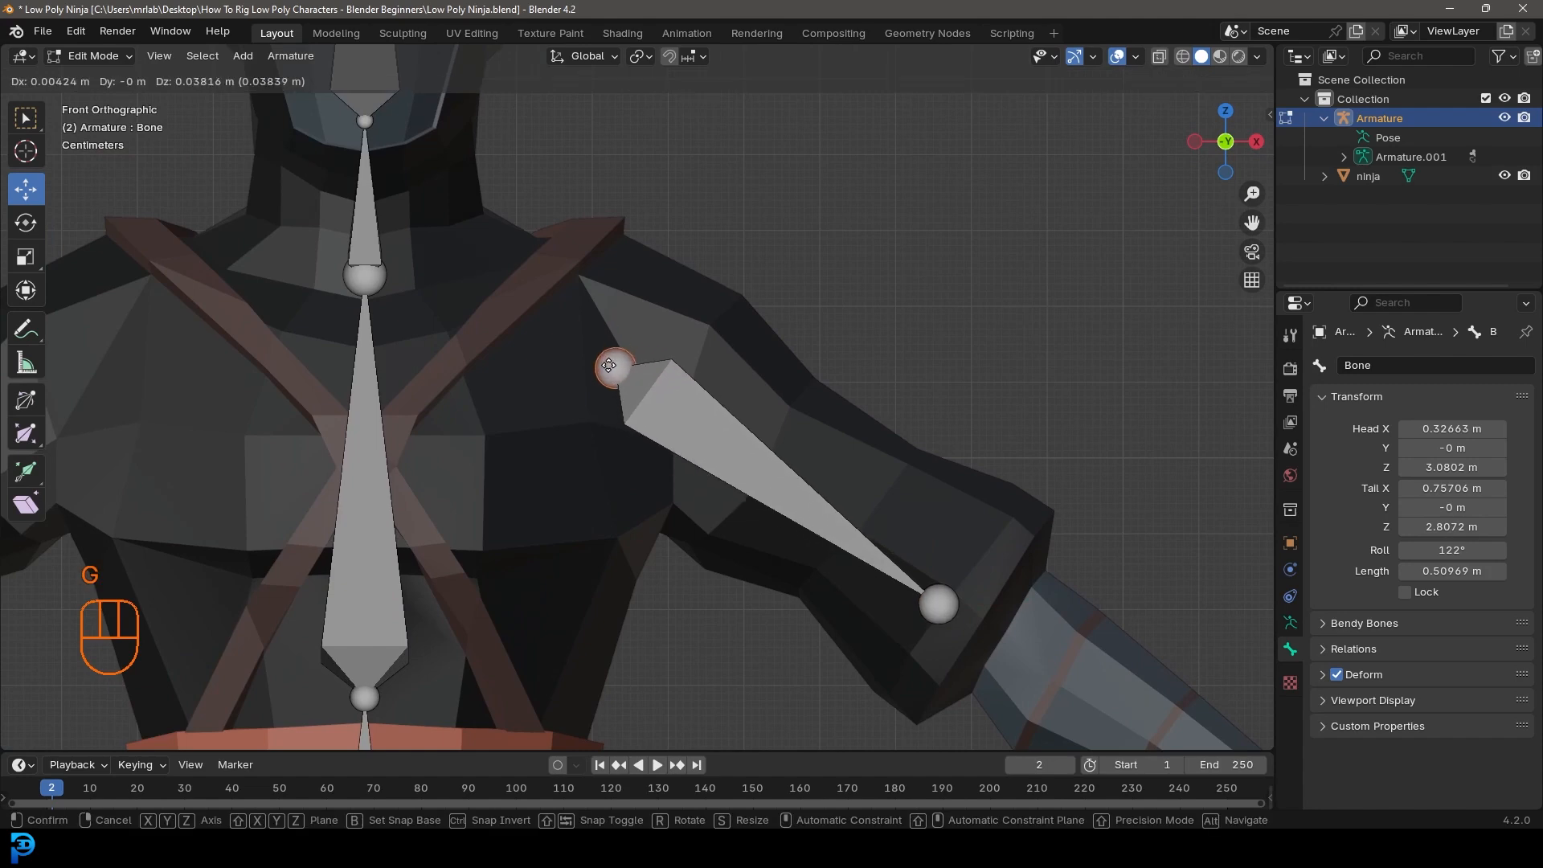
left_click(610, 367)
left_click(725, 472)
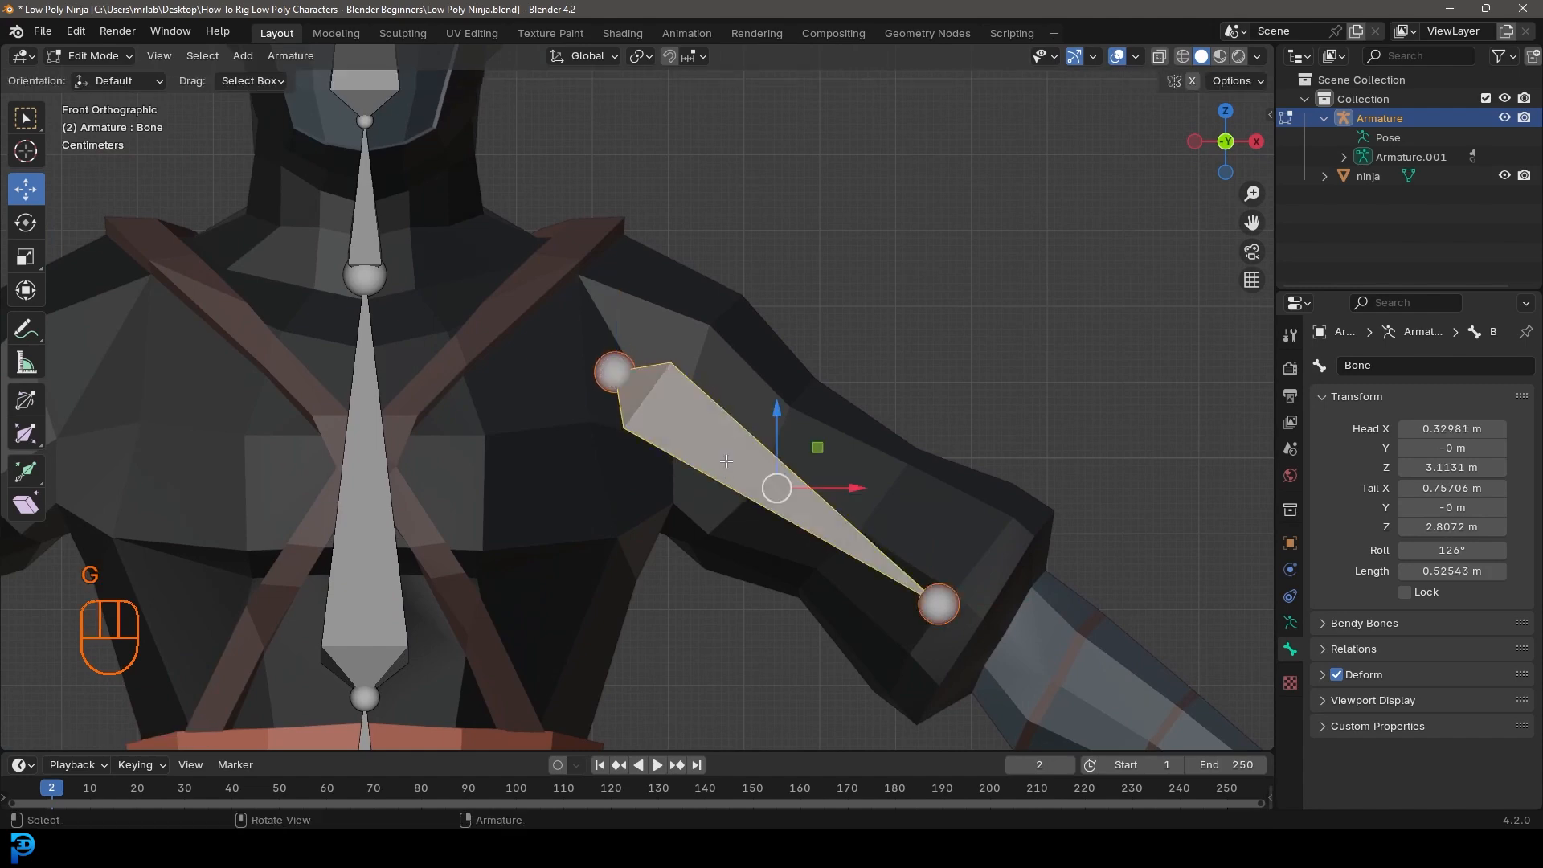
Step: Try turning the bone into a shorter collarbone reaching the shoulder, and extruding an upper arm bone from its tip to the elbow
key("g")
key("r")
key("s")
left_click(755, 513)
key("g")
left_click(654, 415)
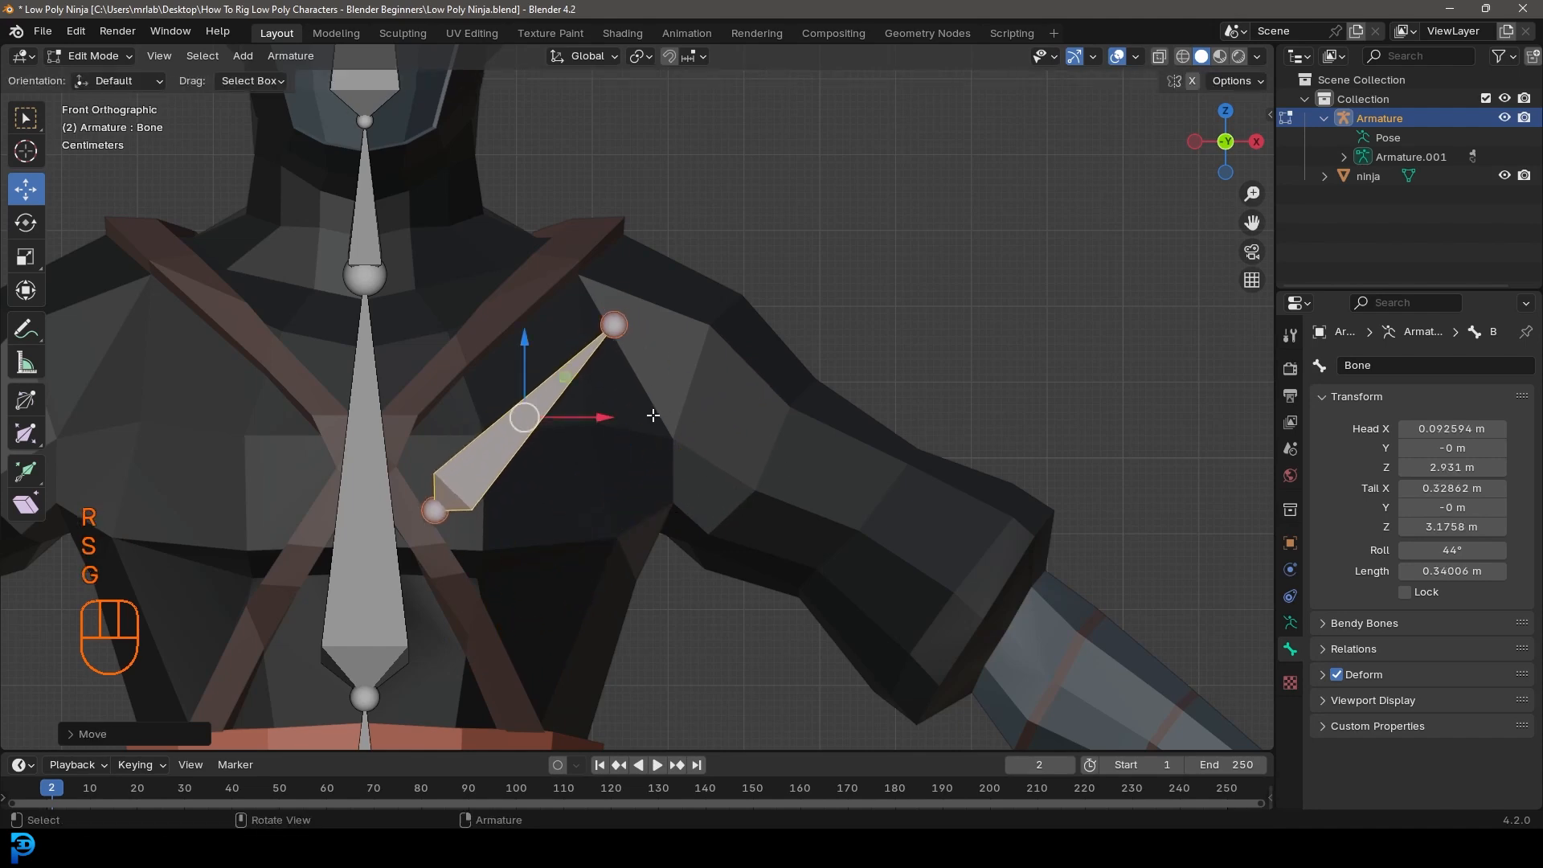
key("e")
left_click(916, 546)
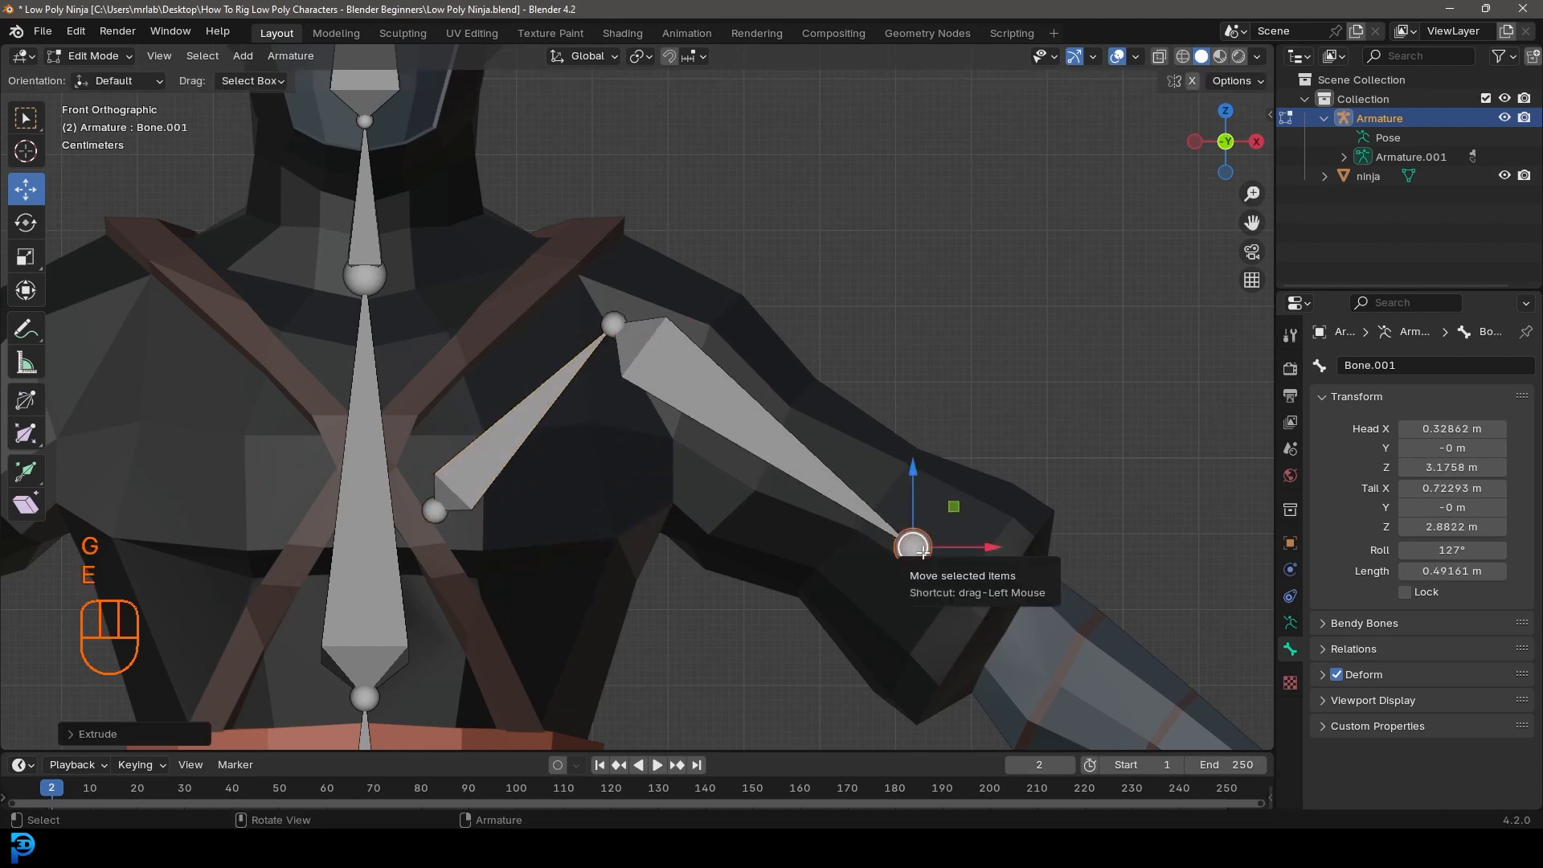
Step: Undo the collarbone attempt, including the extruded arm bone and the bone's rotation, scaling and moves
key("ctrl+z")
key("ctrl+z")
key("ctrl+z")
key("ctrl+z")
key("ctrl+z")
key("ctrl+z")
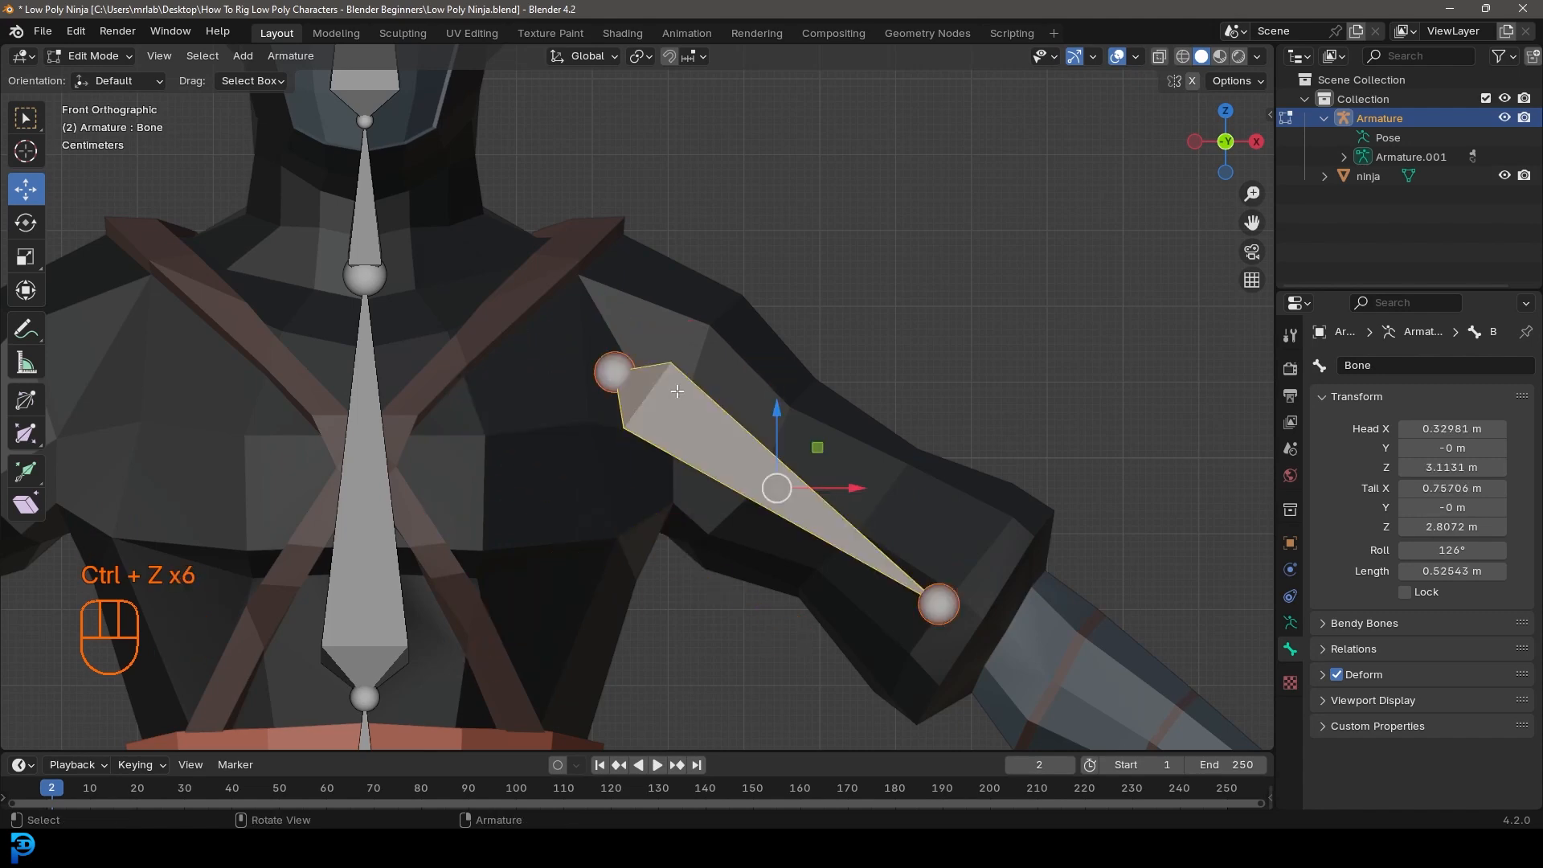
Step: Move the upper arm bone's head to about X 0.32 m, Z 3.13 m and its tail to the elbow at about X 0.86 m, Z 2.76 m
left_click(611, 367)
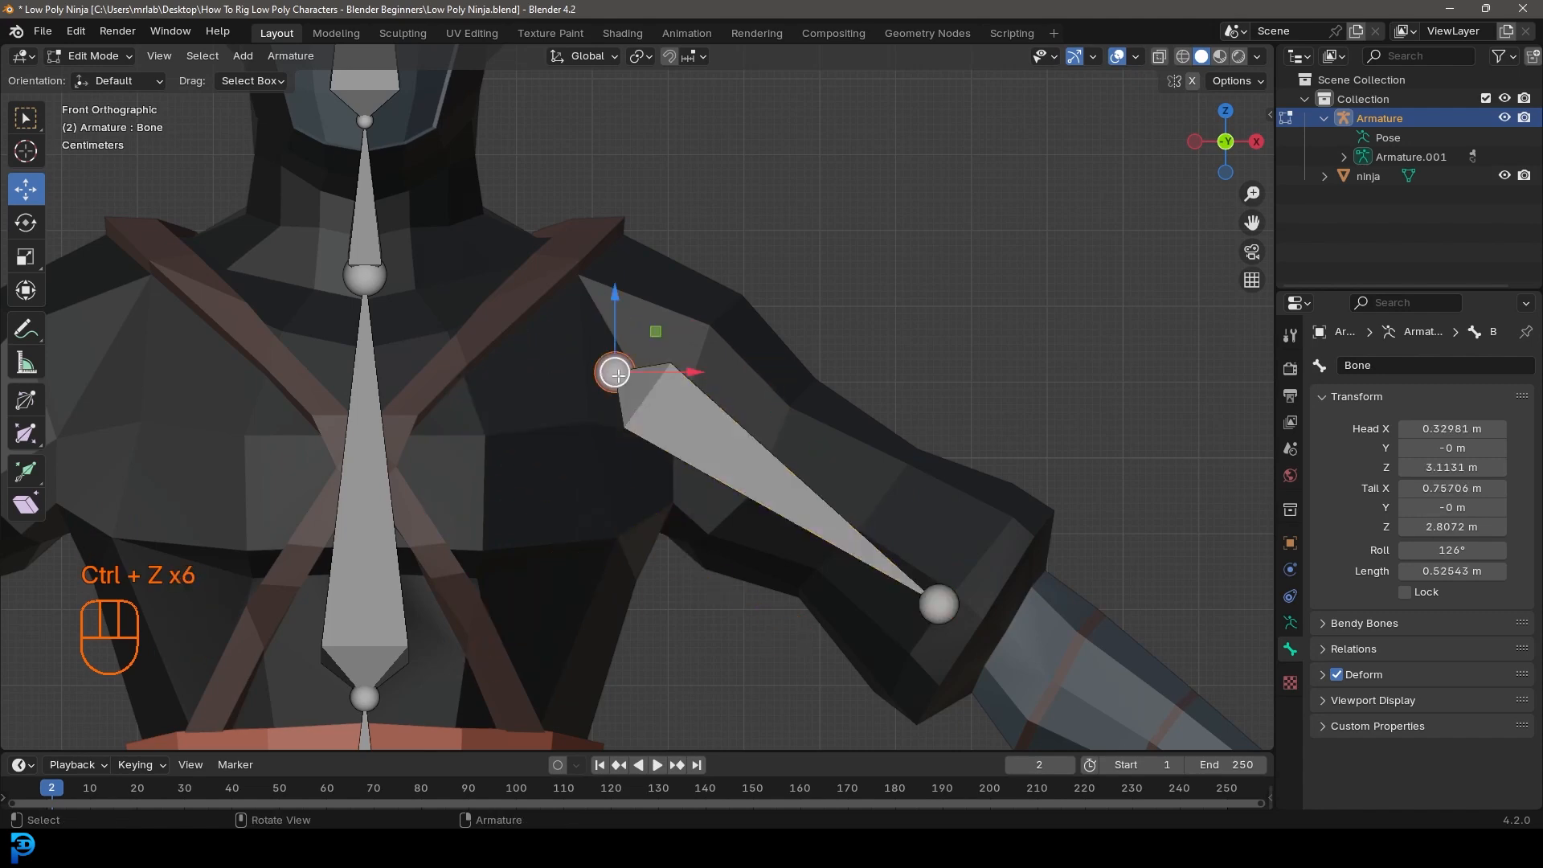
key("g")
left_click(608, 357)
left_click(931, 605)
key("g")
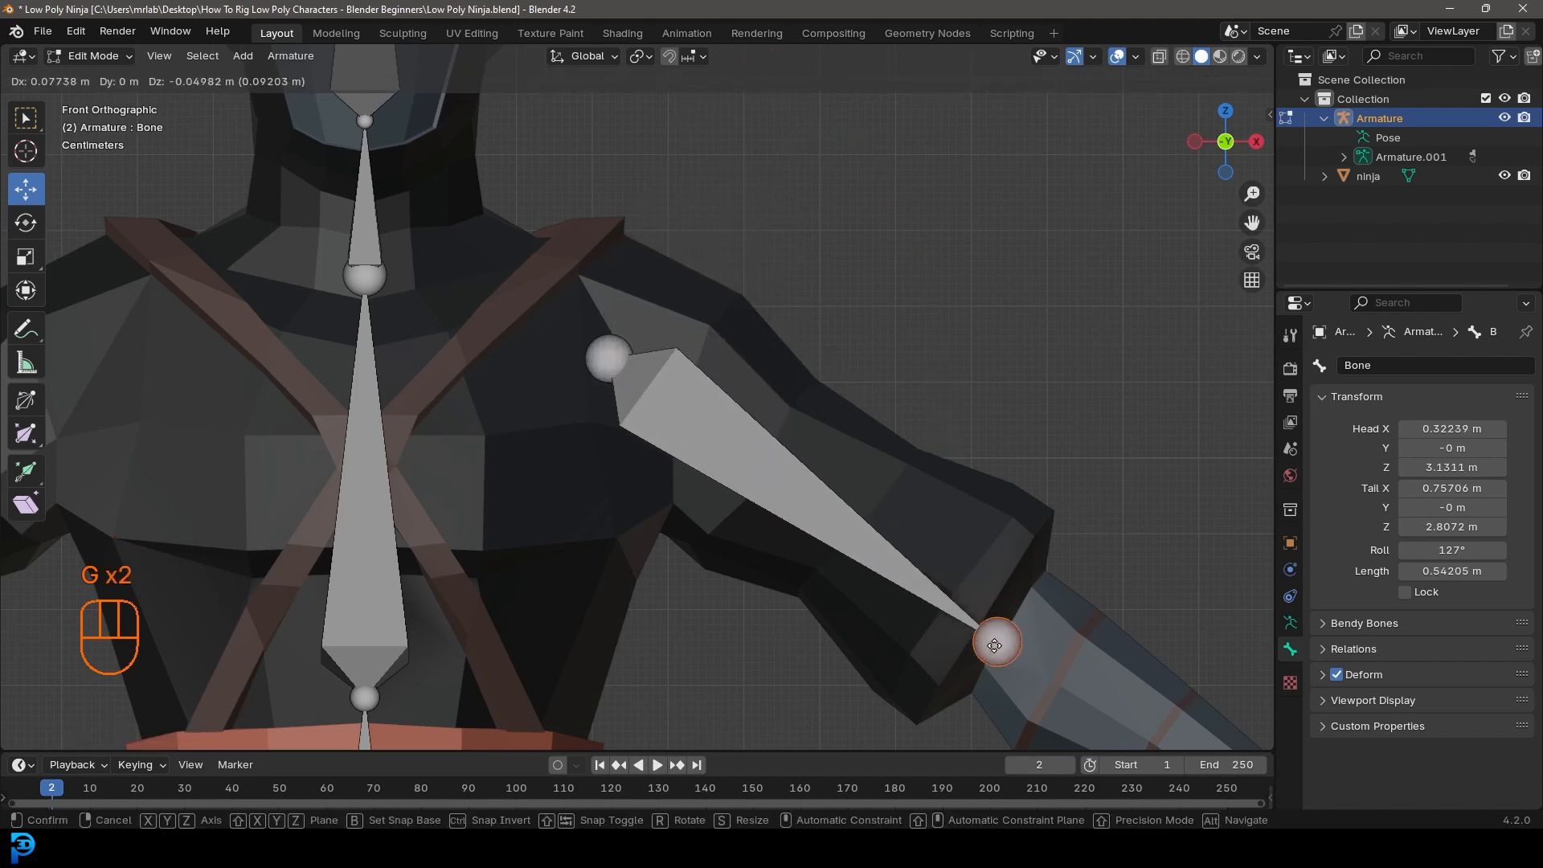
left_click(1010, 658)
middle_click_drag(1033, 690, 858, 504, "shift")
key("g")
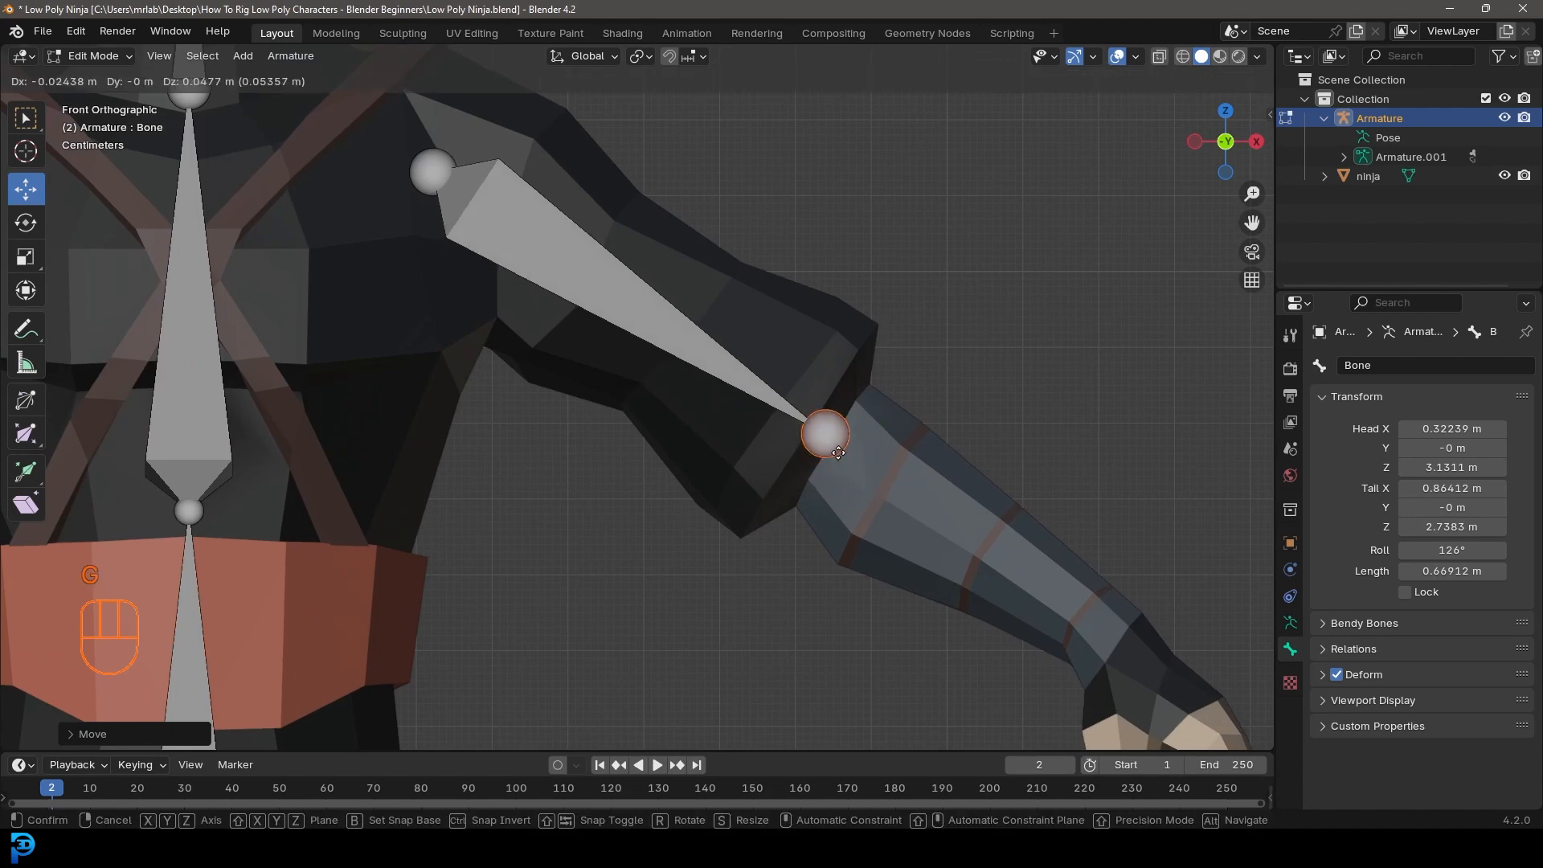
left_click(857, 471)
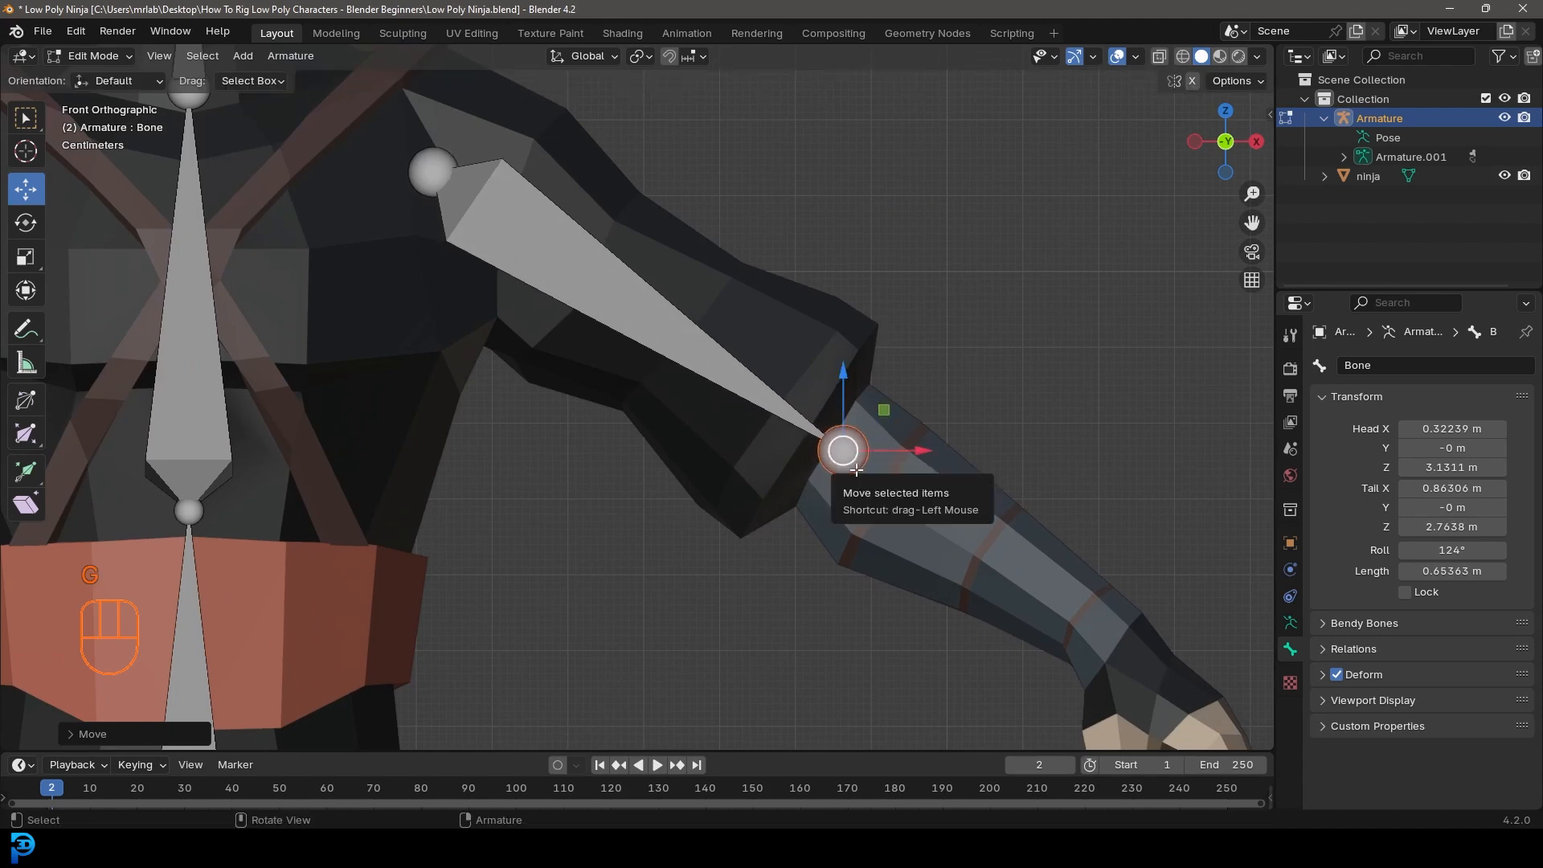
Step: In side view, move the upper arm bone's tail back inside the elbow, to about Y 0.14 m, Z 2.78 m
left_click(437, 168)
key("KP_3")
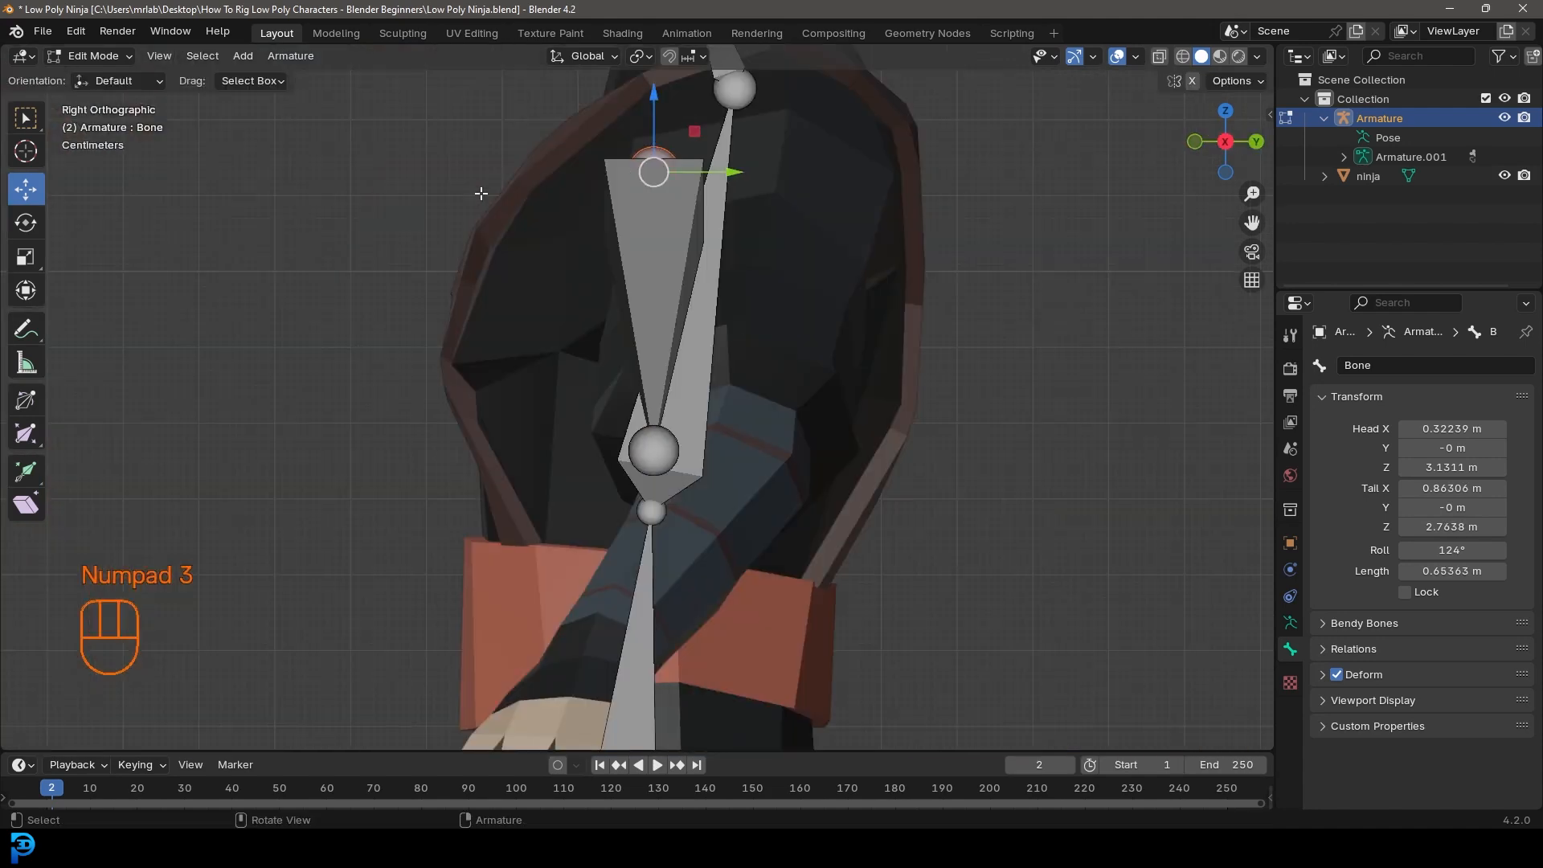
left_click(691, 459)
key("g")
right_click(680, 464)
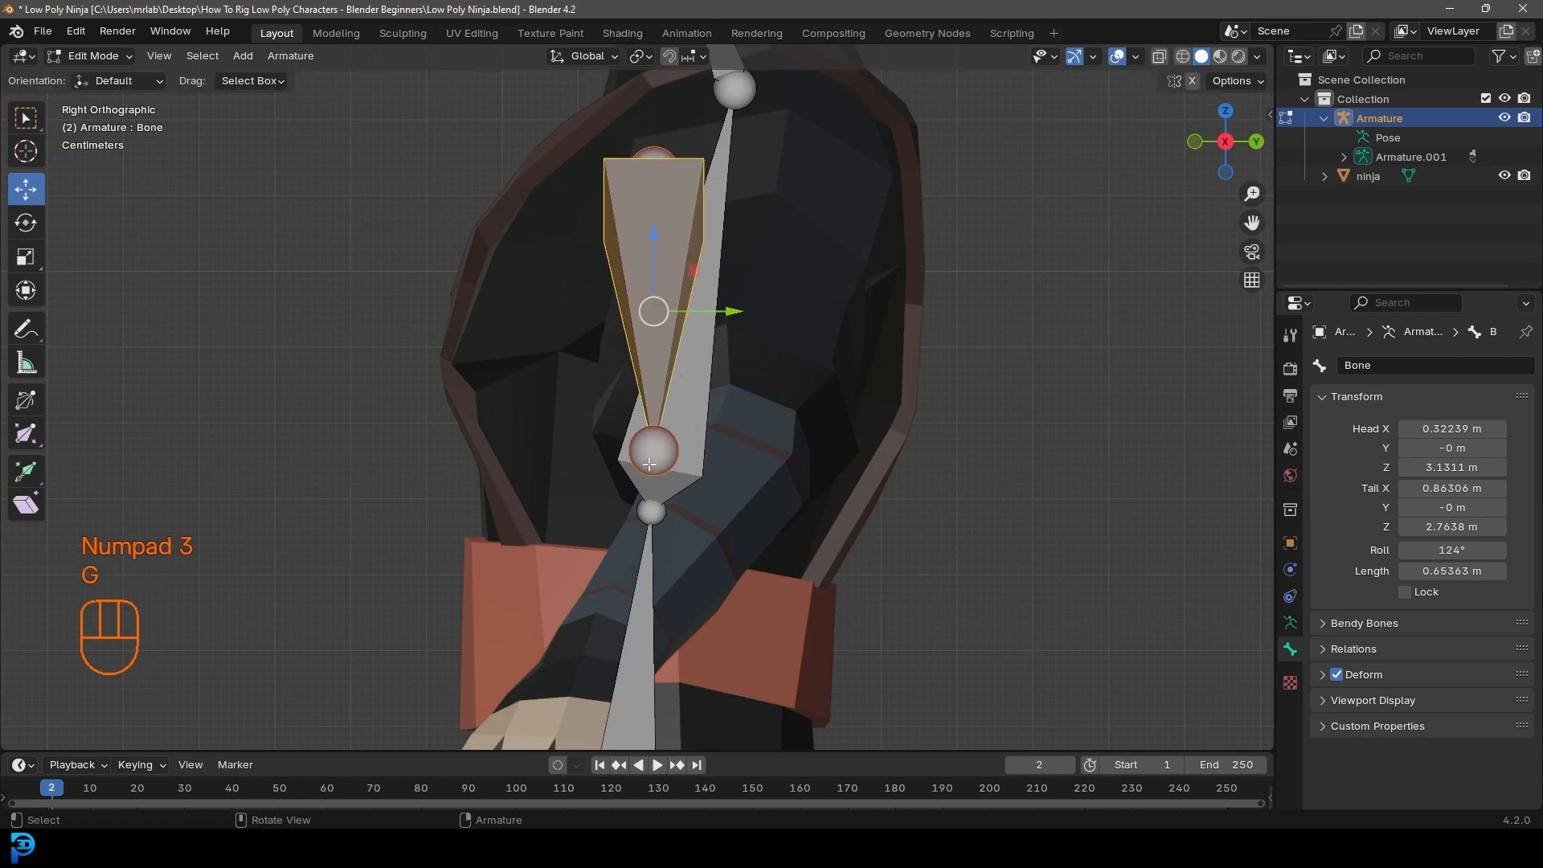
left_click(679, 465)
left_click(679, 465)
middle_click_drag(679, 465, 600, 472)
left_click(547, 487)
key("KP_3")
key("g")
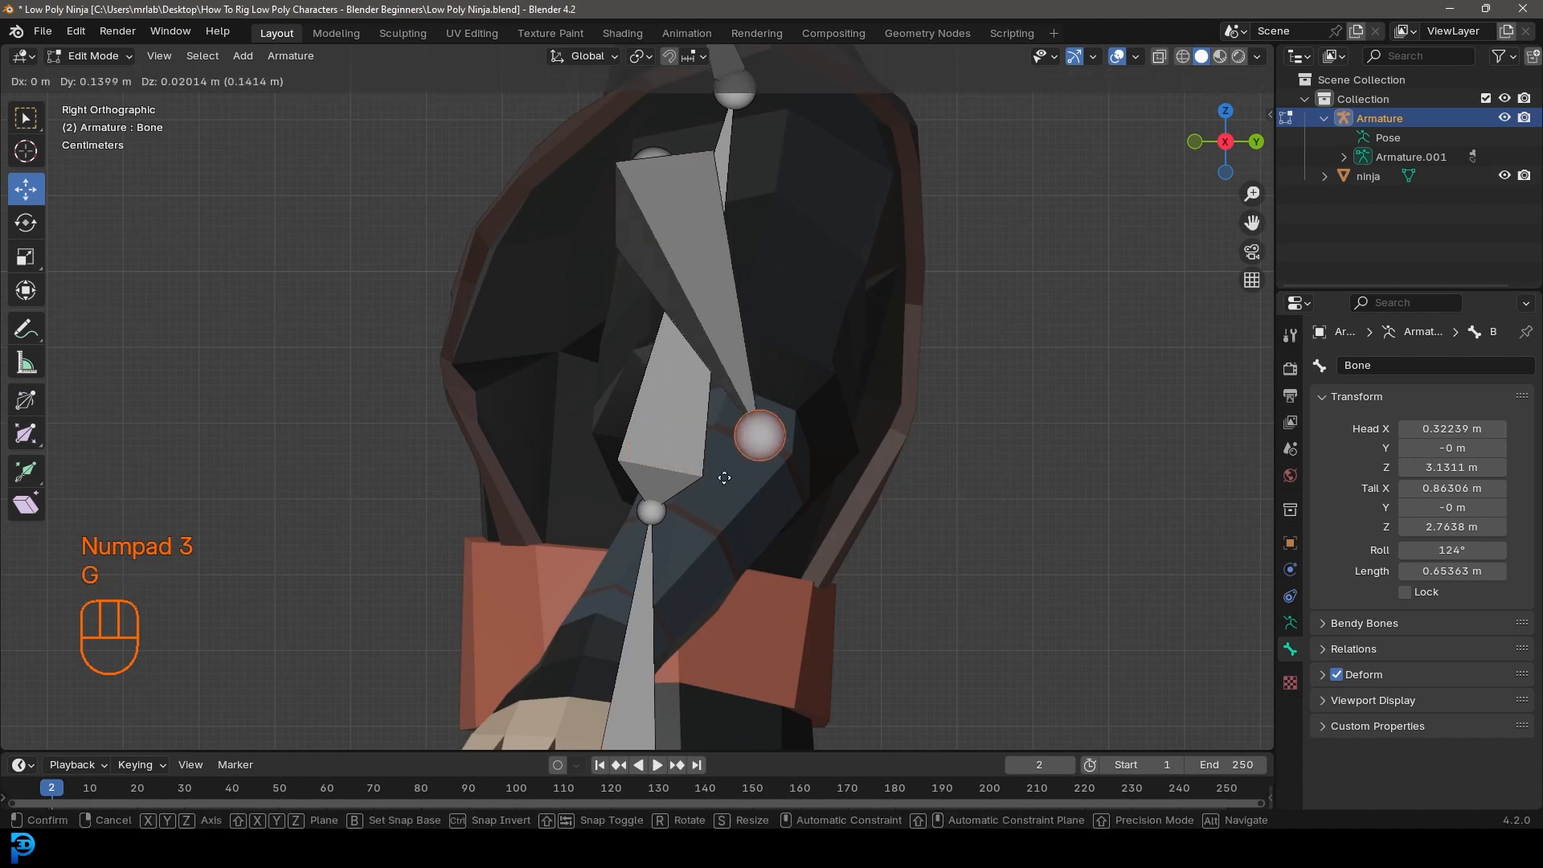
left_click(716, 477)
Step: Move the upper arm bone's head back along Y into the shoulder, to about Y 0.14 m
middle_click_drag(716, 477, 725, 351)
left_click(663, 246)
middle_click_drag(720, 265, 834, 355)
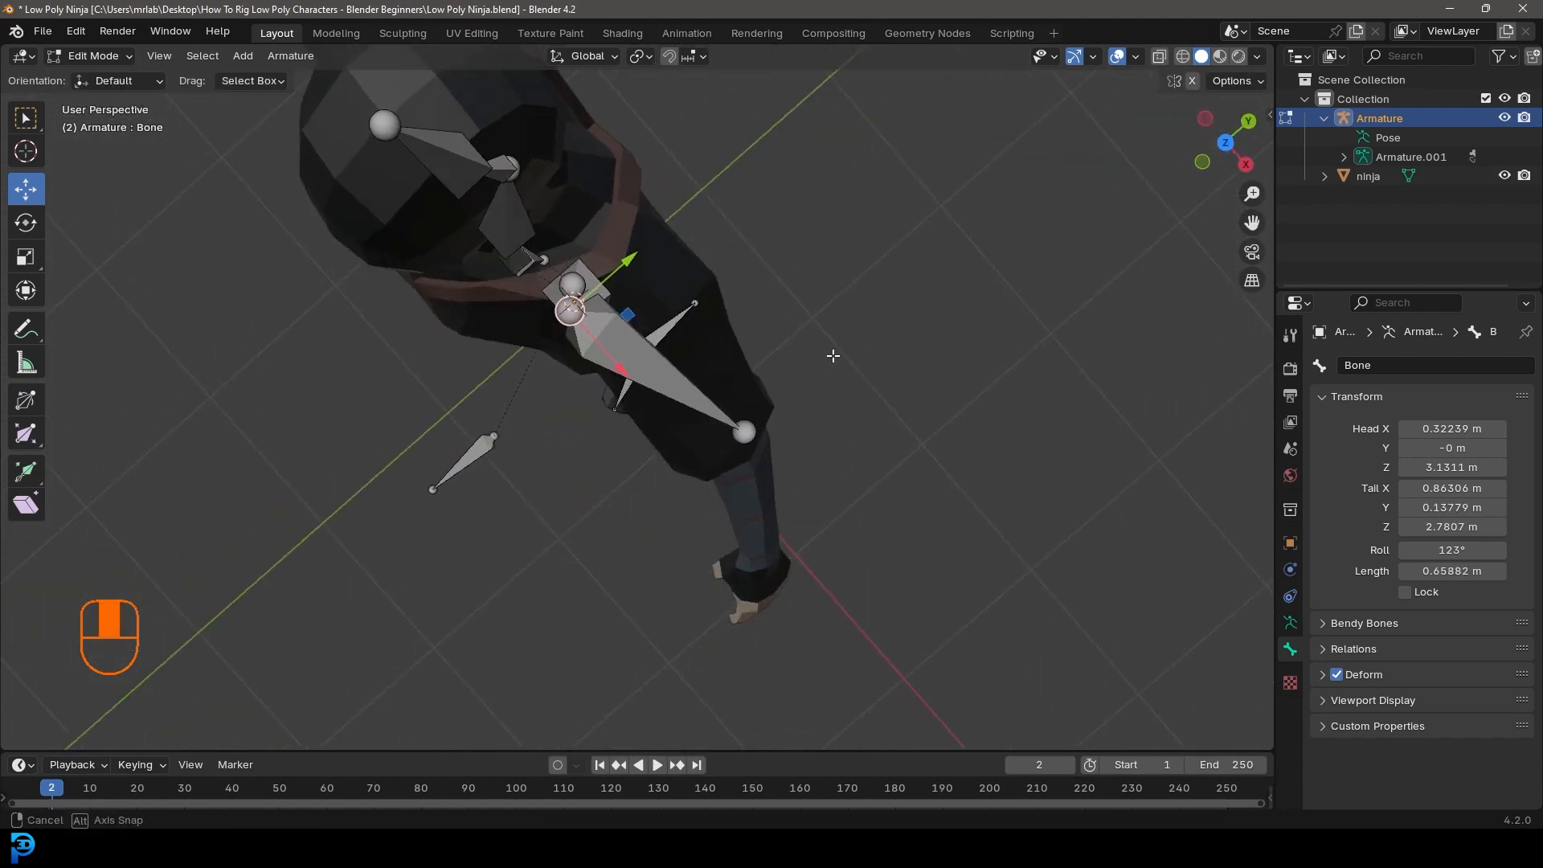
left_click_drag(632, 259, 696, 239)
middle_click_drag(727, 370, 737, 278)
key("a")
Step: Fine-tune the upper arm bone's tail inside the elbow, to about X 0.86 m, Y 0.13 m, Z 2.78 m
middle_click_drag(877, 370, 731, 317)
scroll(771, 479, "up", 3)
left_click(770, 478)
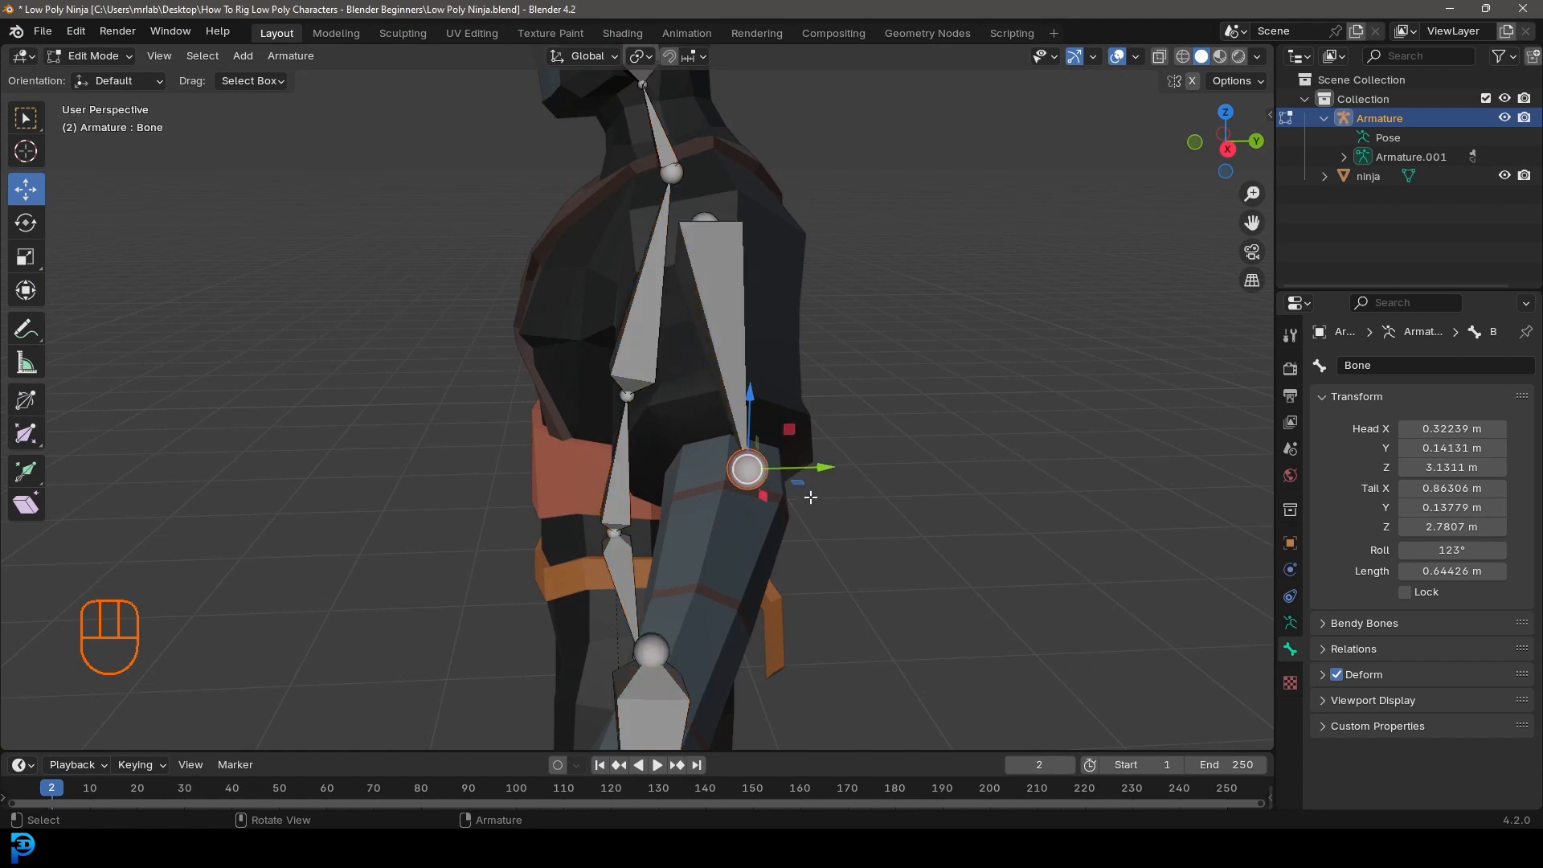
left_click_drag(805, 482, 789, 482)
Step: In front view, extrude a forearm bone from the elbow to the wrist, ending at about X 1.22 m, Z 2.51 m
middle_click_drag(790, 482, 804, 619)
key("KP_7")
key("KP_1")
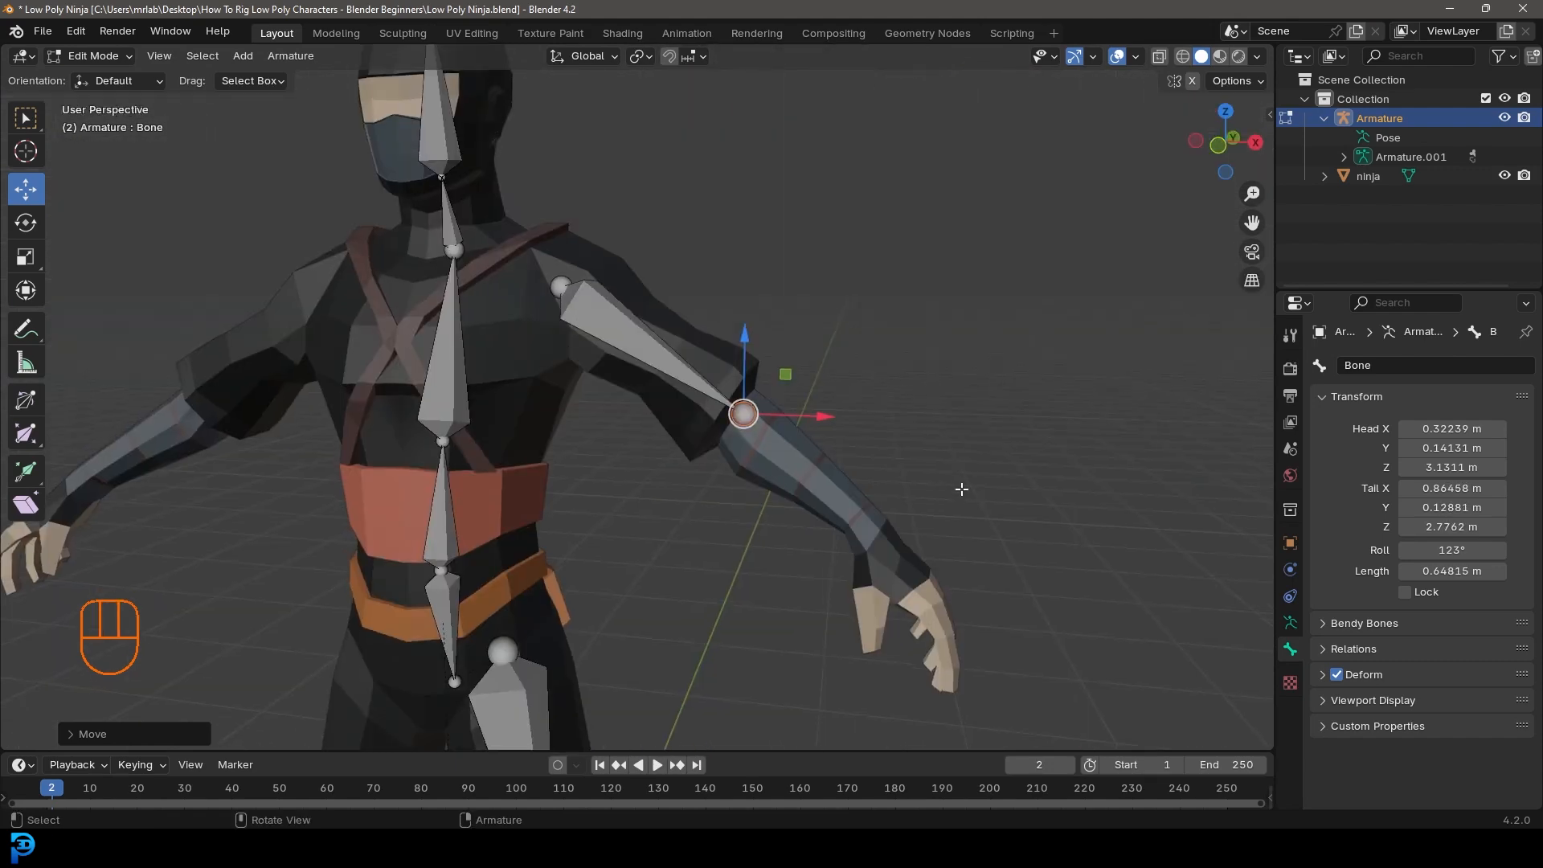
middle_click_drag(820, 504, 767, 460, "shift")
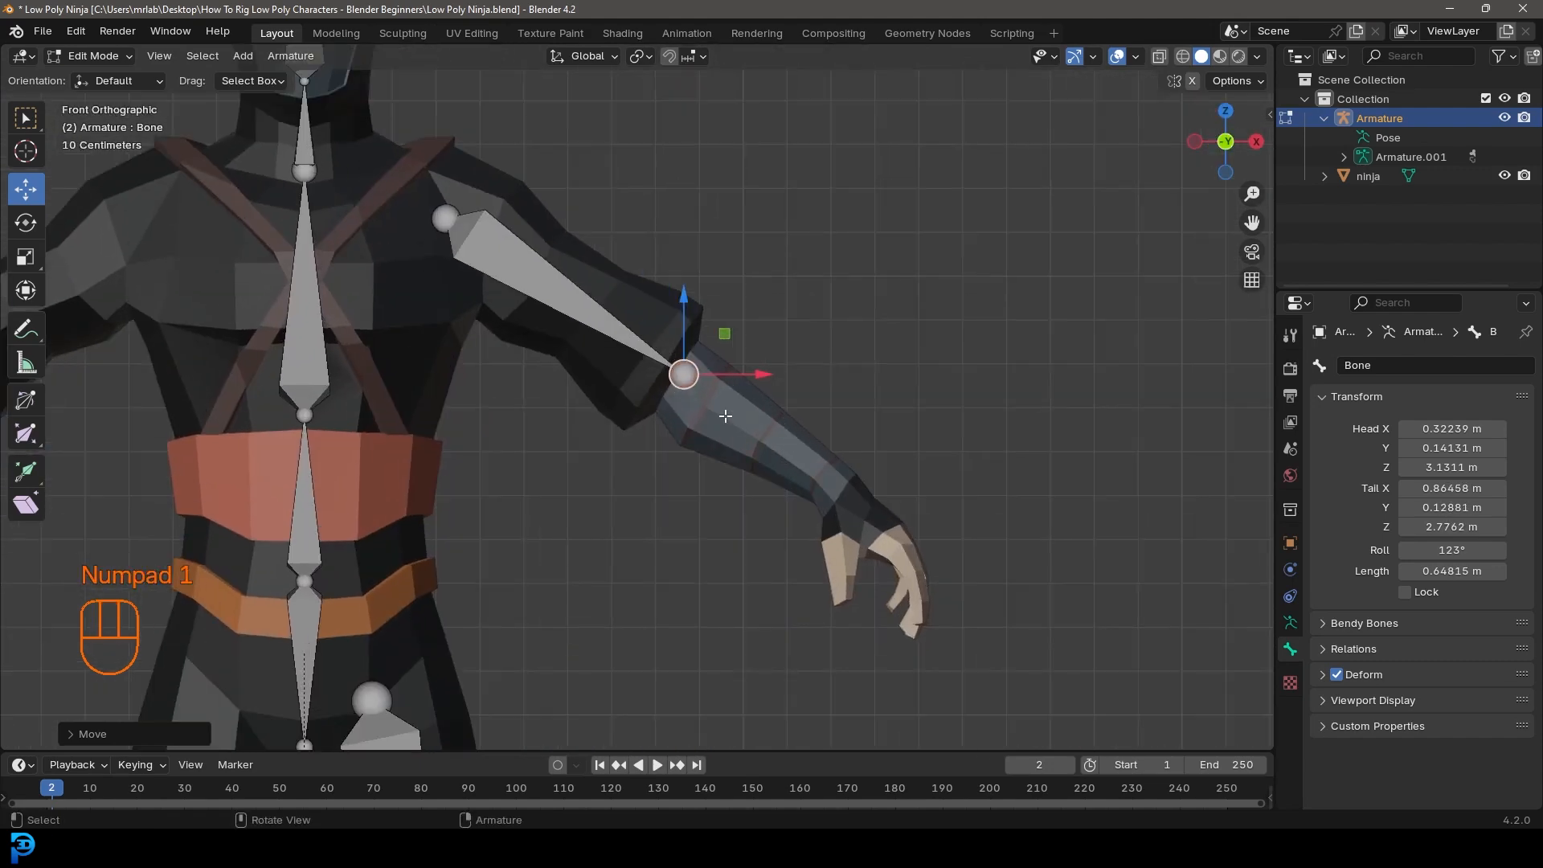
key("e")
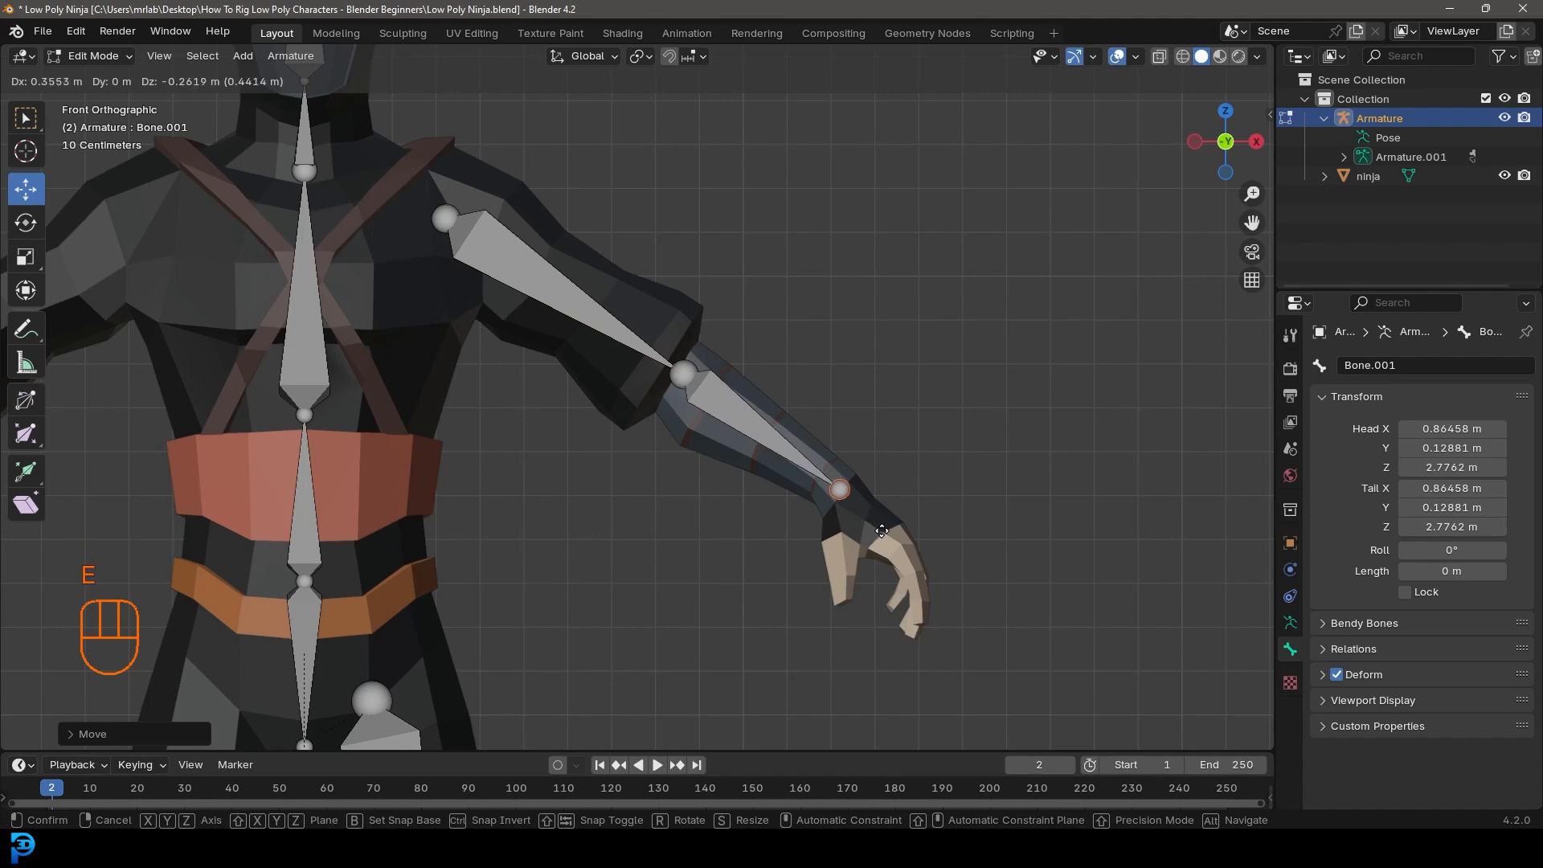
left_click(881, 531)
Step: In top view, move the forearm bone's tail forward into the wrist, to about X 1.23 m, Y -0.07 m, and deselect everything
key("KP_7")
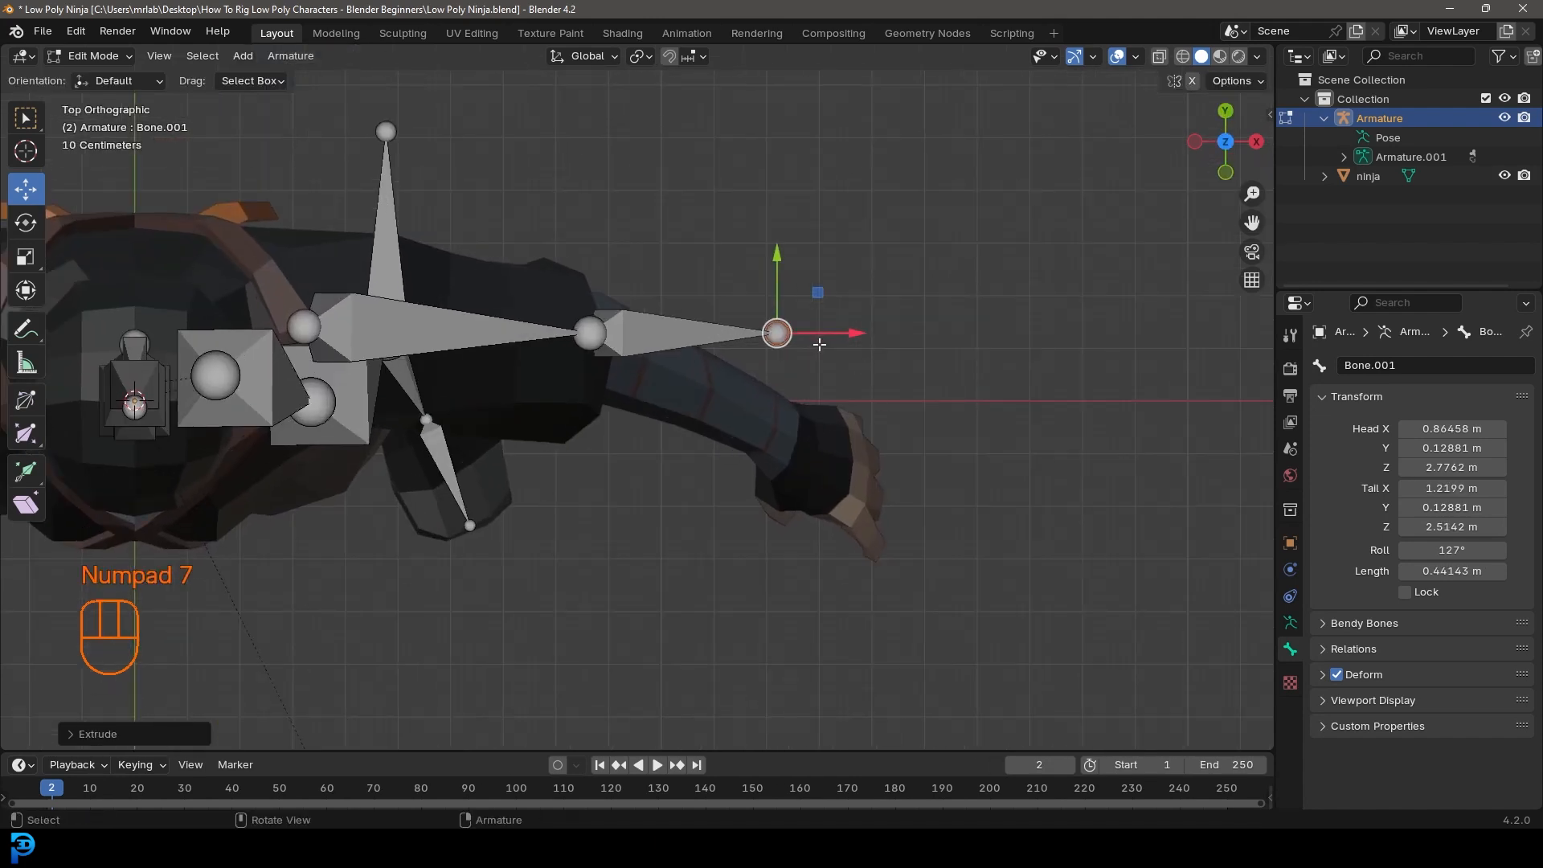
key("g")
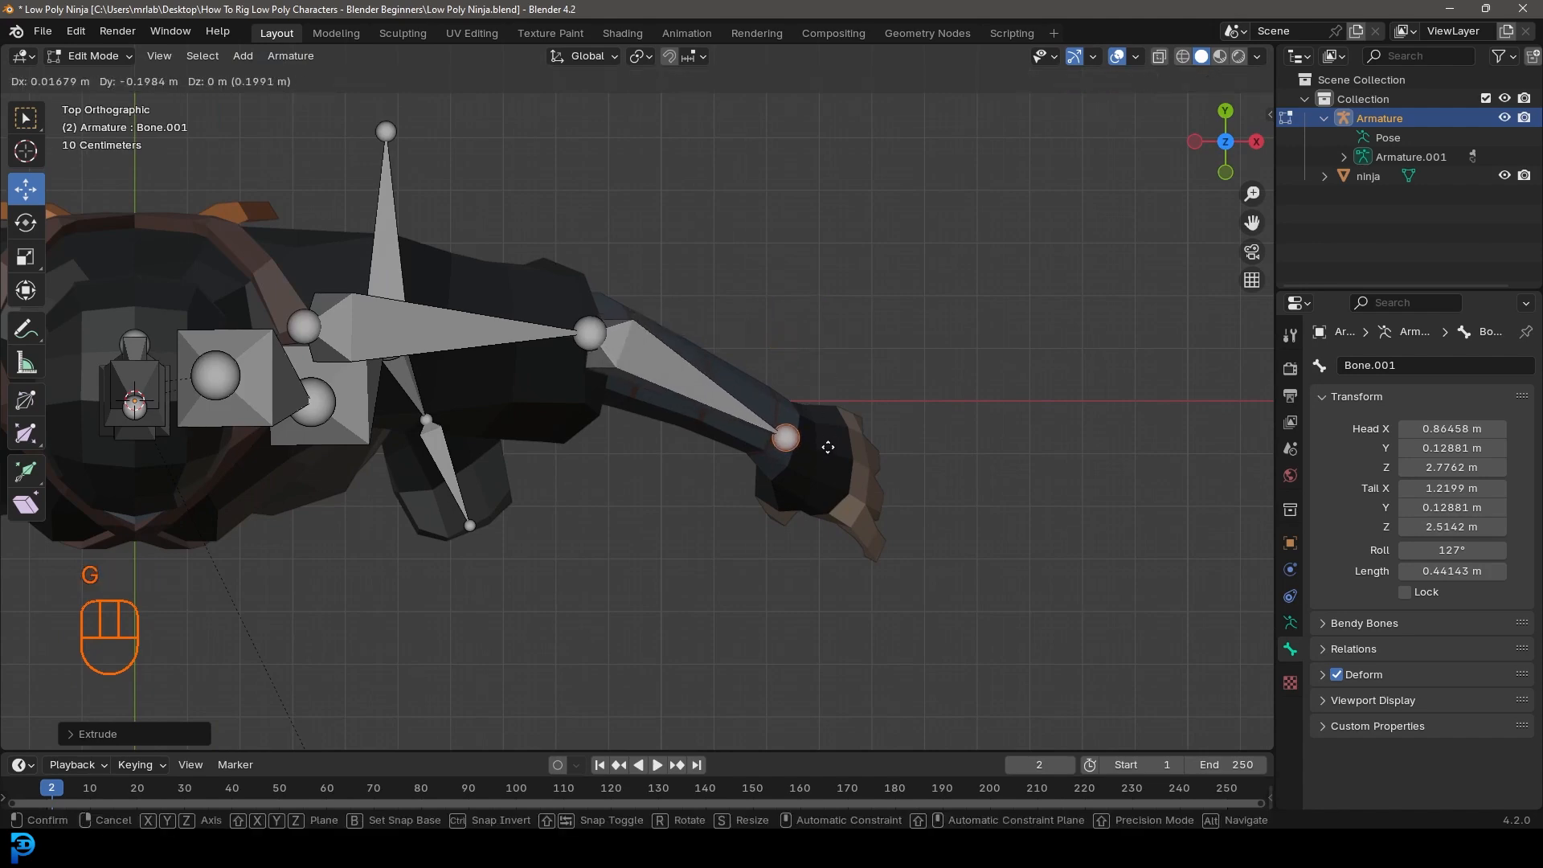
left_click(828, 444)
left_click(401, 314, "shift")
middle_click_drag(401, 314, 685, 447)
key("alt+a")
Step: In front view, extrude a hand bone from the wrist into the hand, placing its tail at about X 1.41 m, Z 2.32 m
key("KP_7")
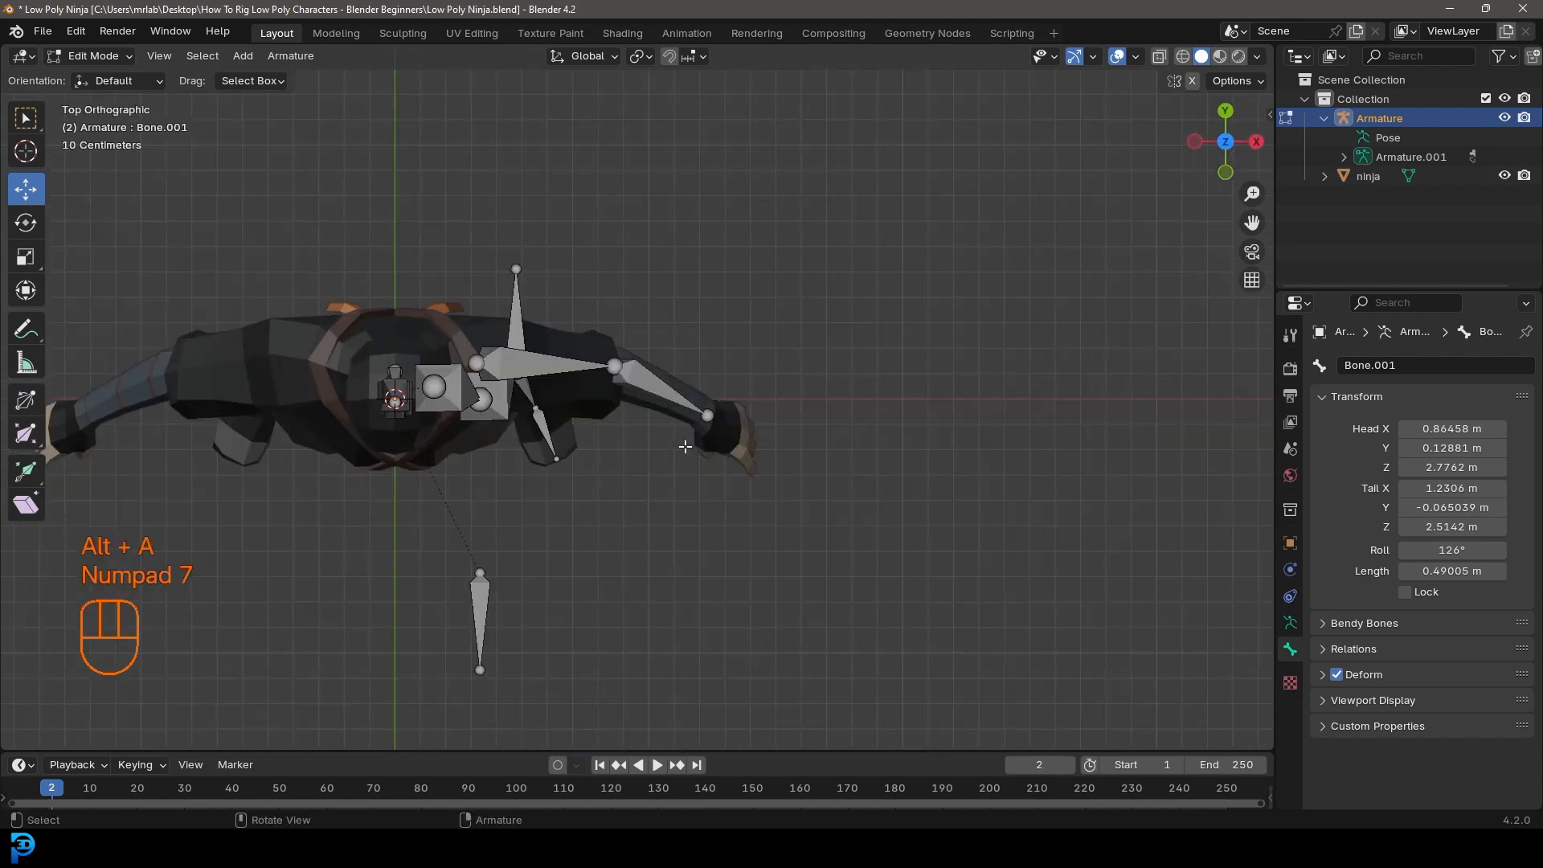
scroll(733, 429, "up", 1)
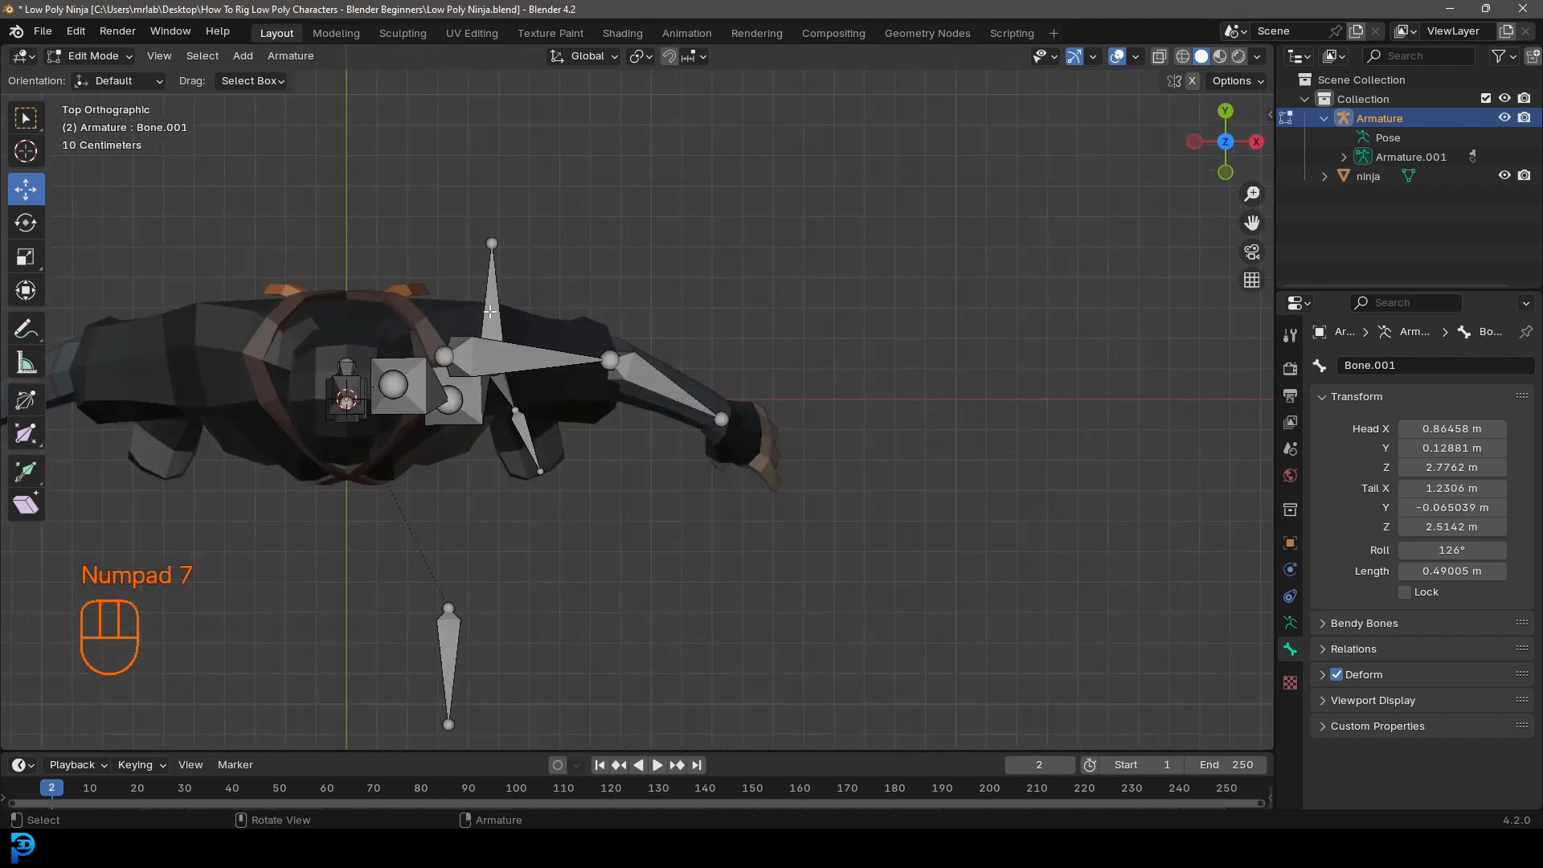
left_click(723, 421)
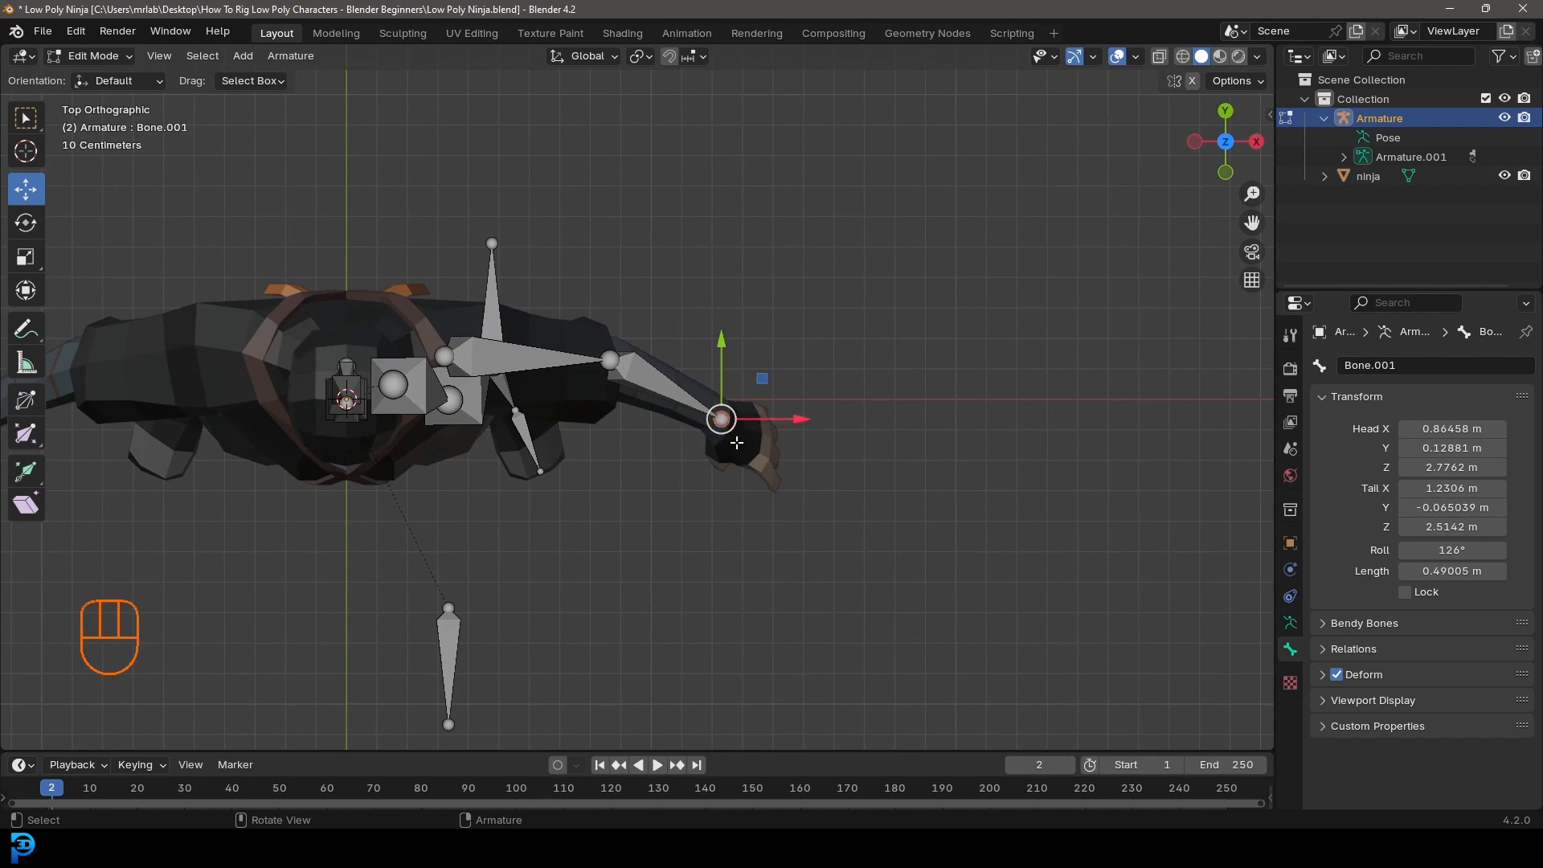
key("KP_1")
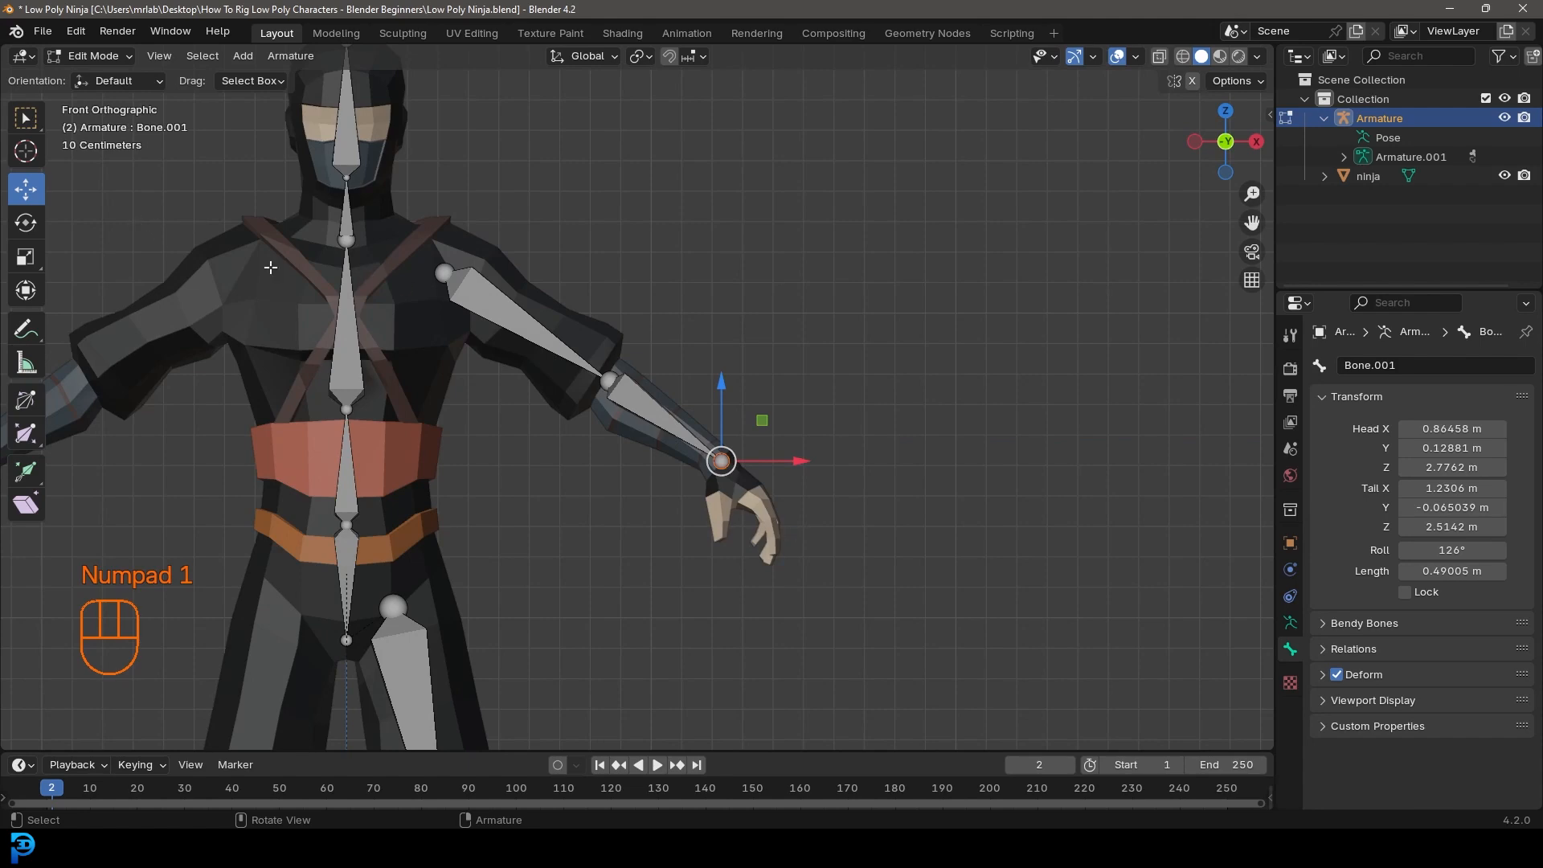
scroll(727, 534, "up", 5)
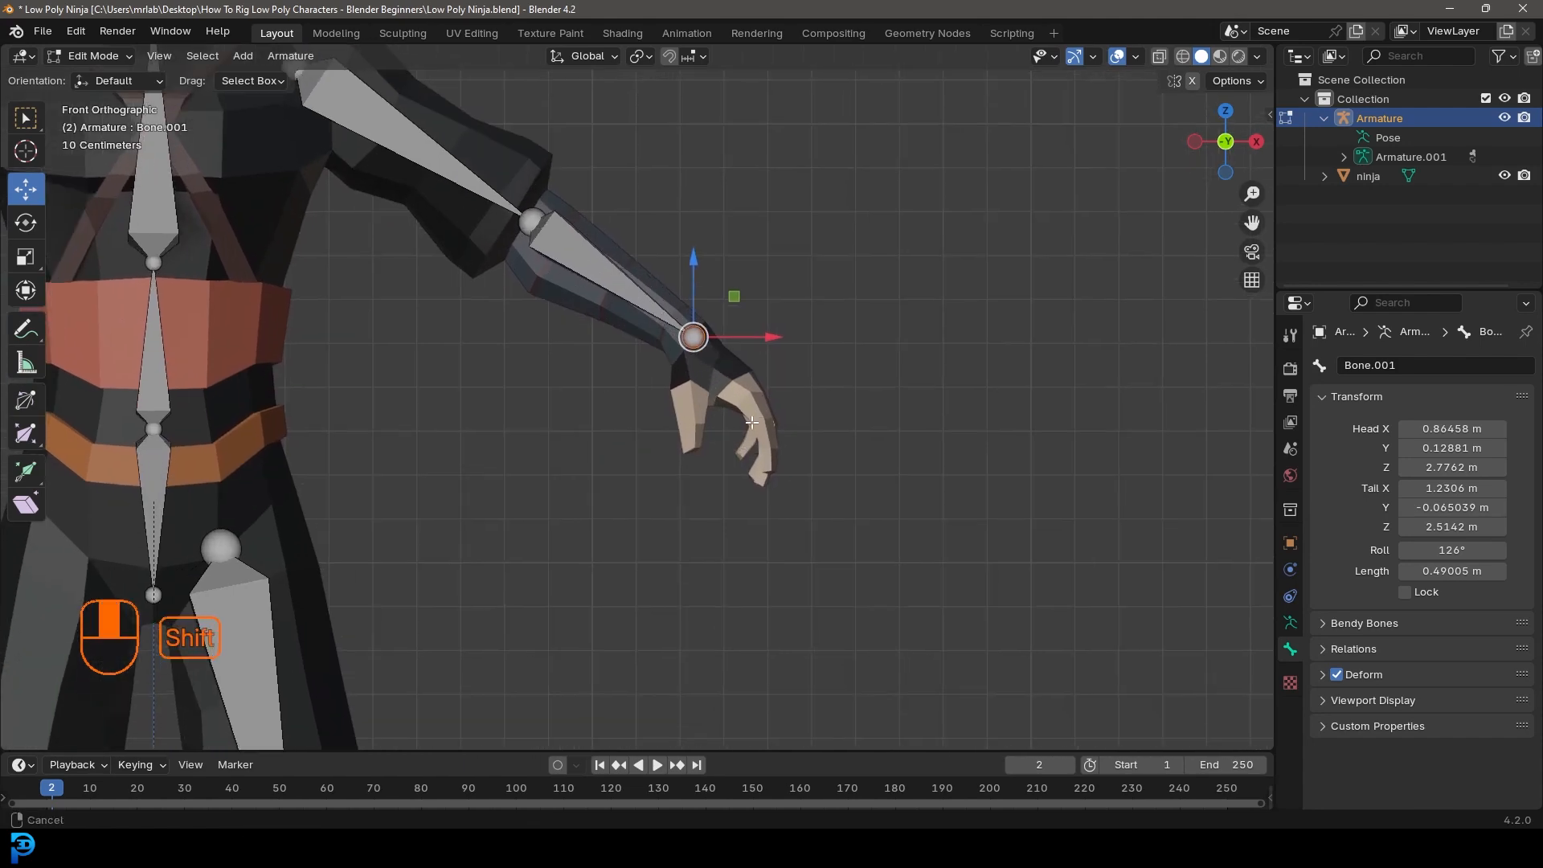
scroll(708, 365, "up", 2)
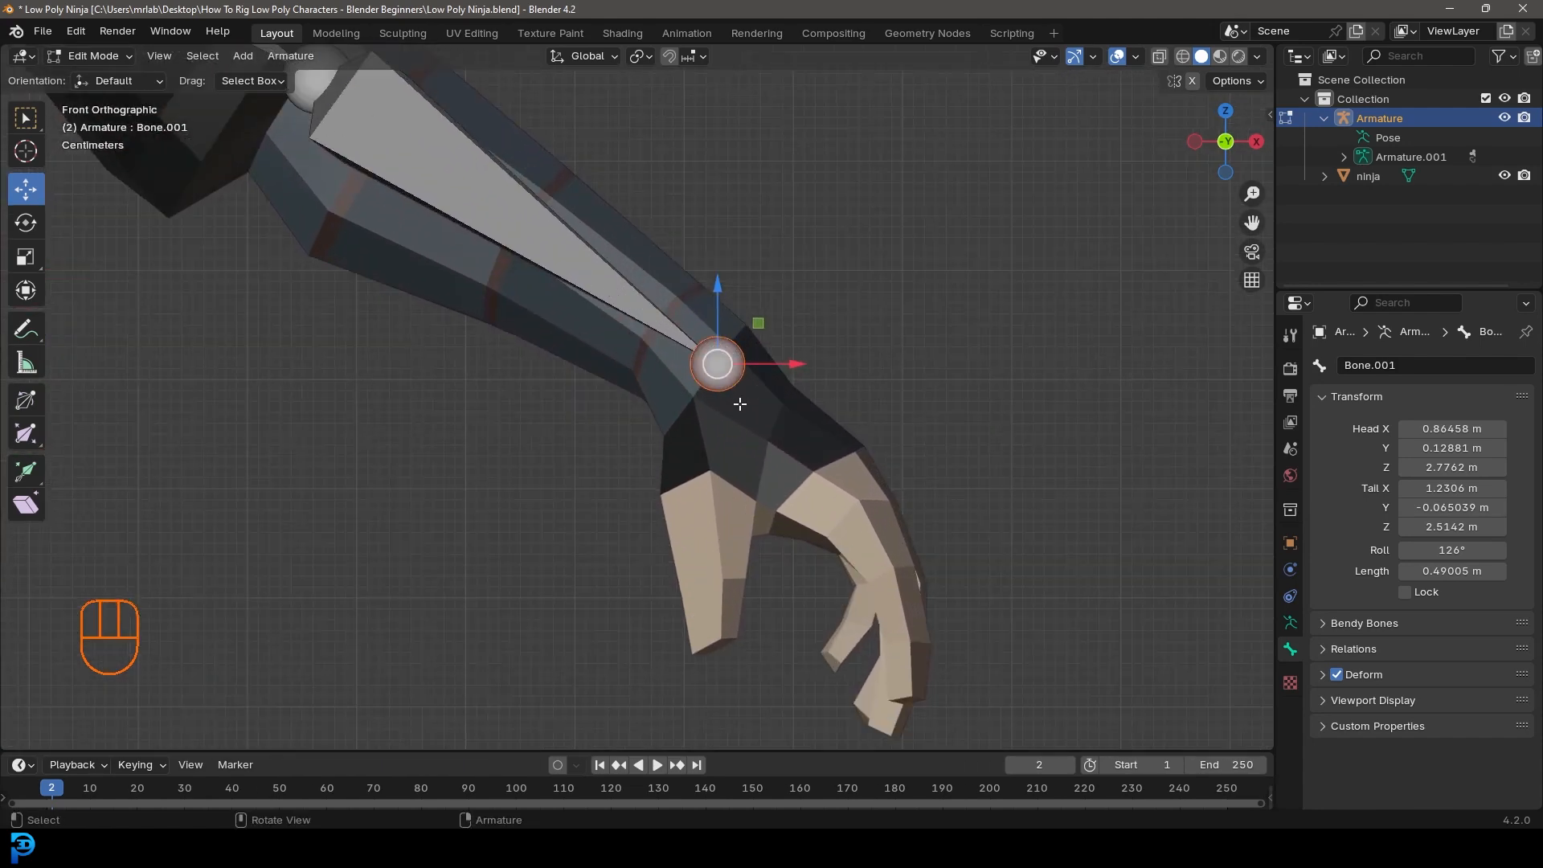
key("e")
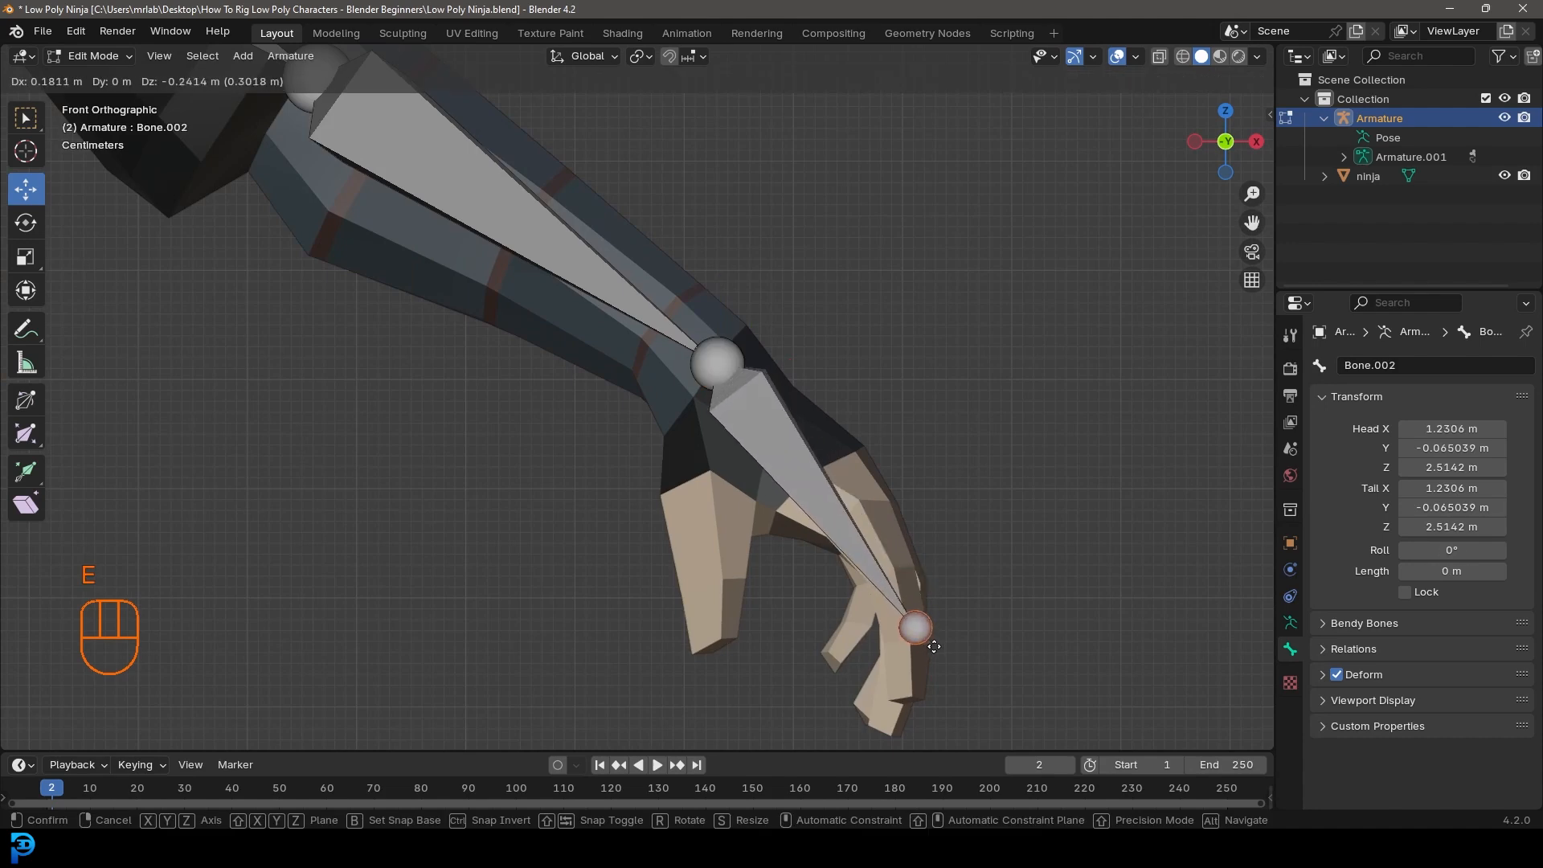
left_click(918, 624)
scroll(770, 508, "down", 4)
key("g")
left_click(775, 485)
Step: In top view, move the hand bone's tail forward along Y into the hand, to about Y -0.19 m
middle_click_drag(742, 409, 629, 476)
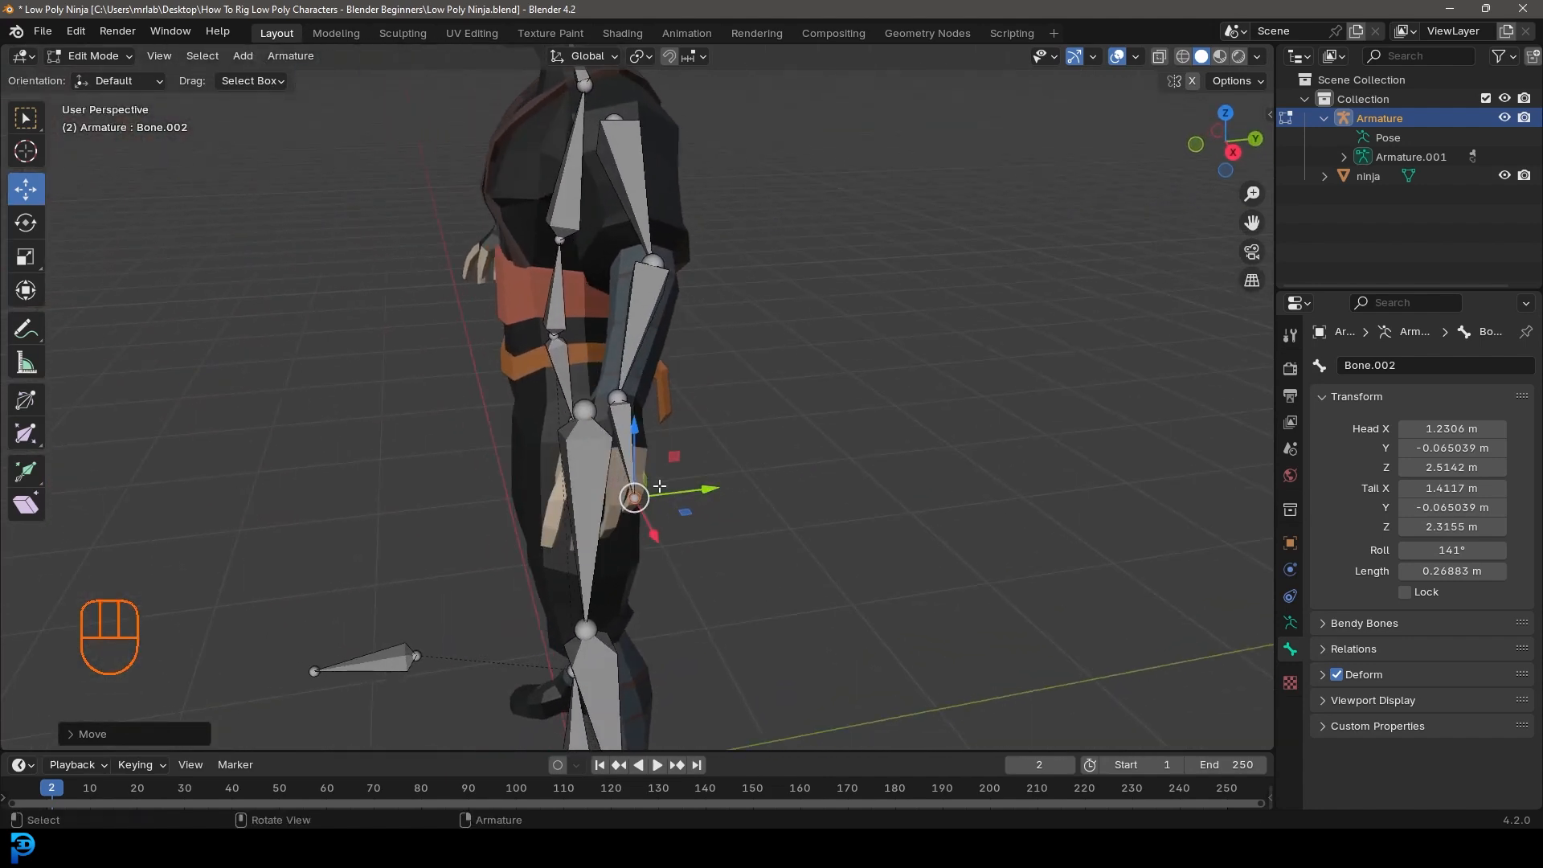
scroll(718, 531, "up", 2)
key("KP_7")
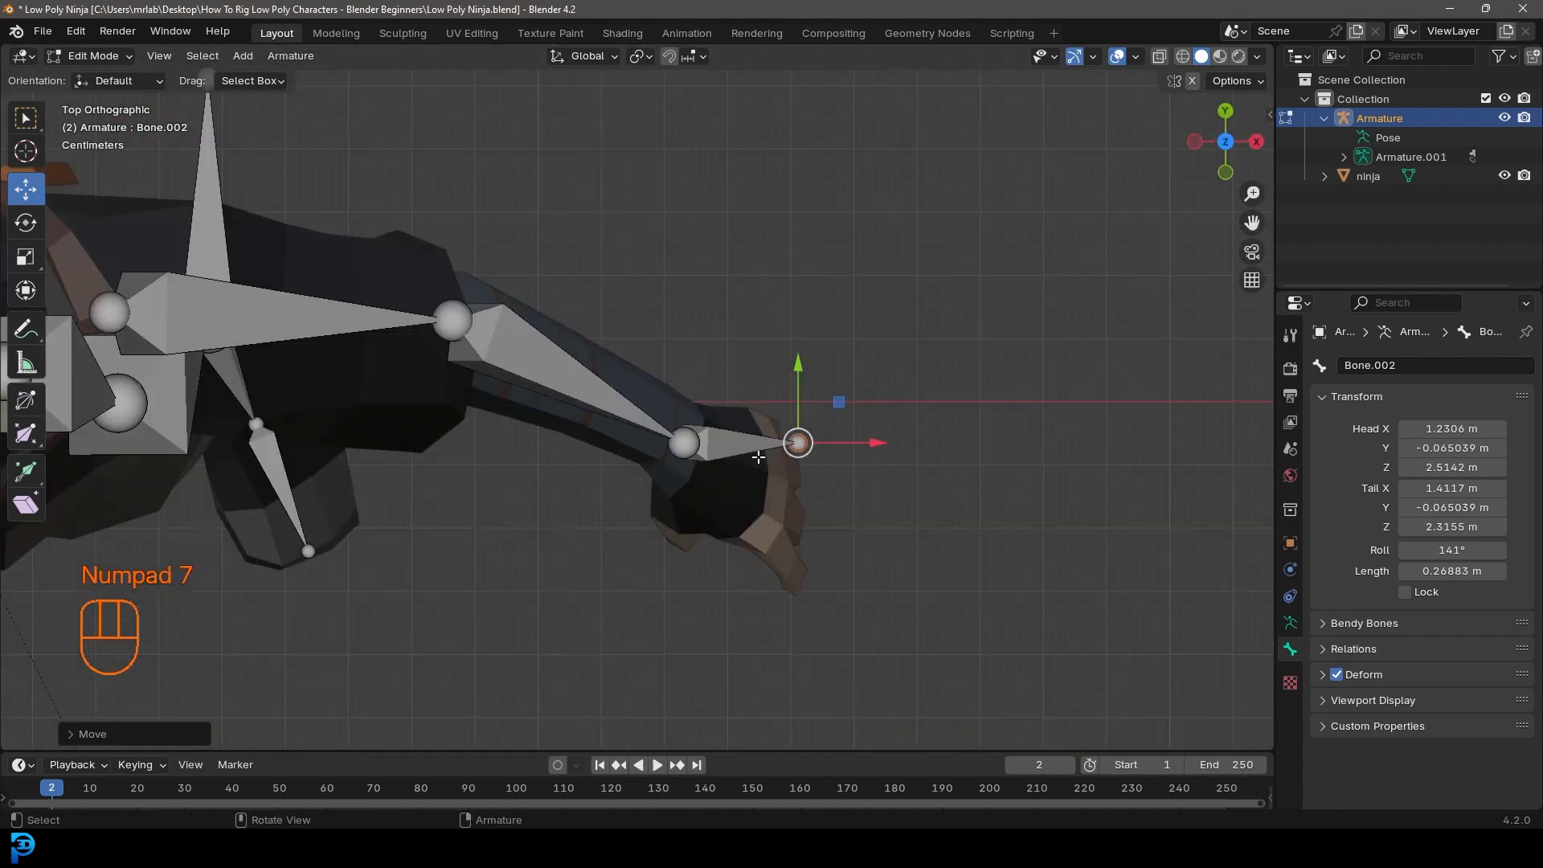
left_click_drag(784, 363, 795, 452)
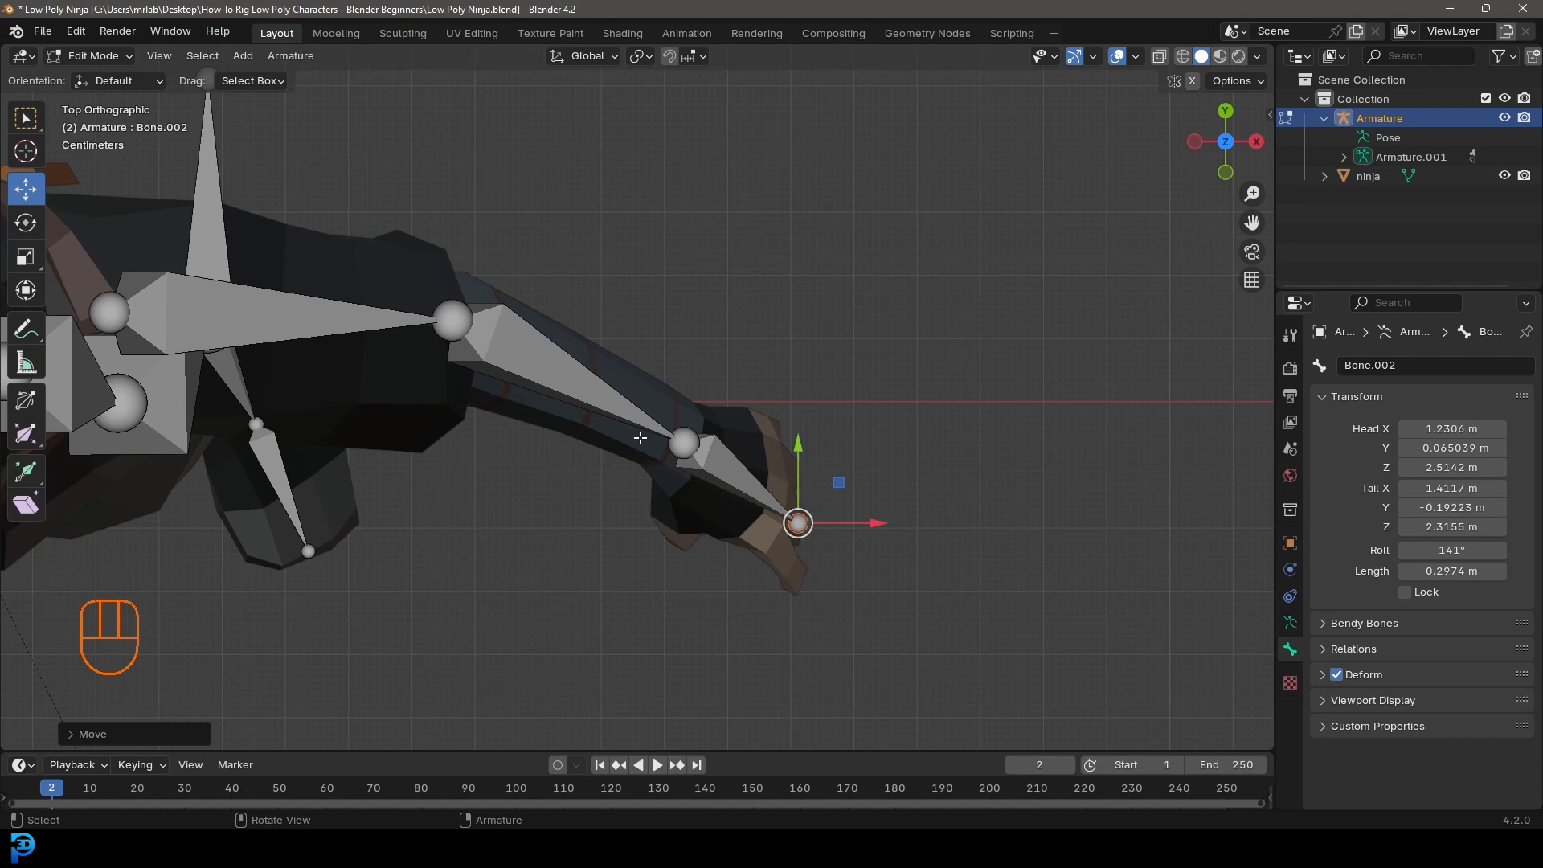
Step: Rename the hand bone to Hand.L
left_click(727, 462)
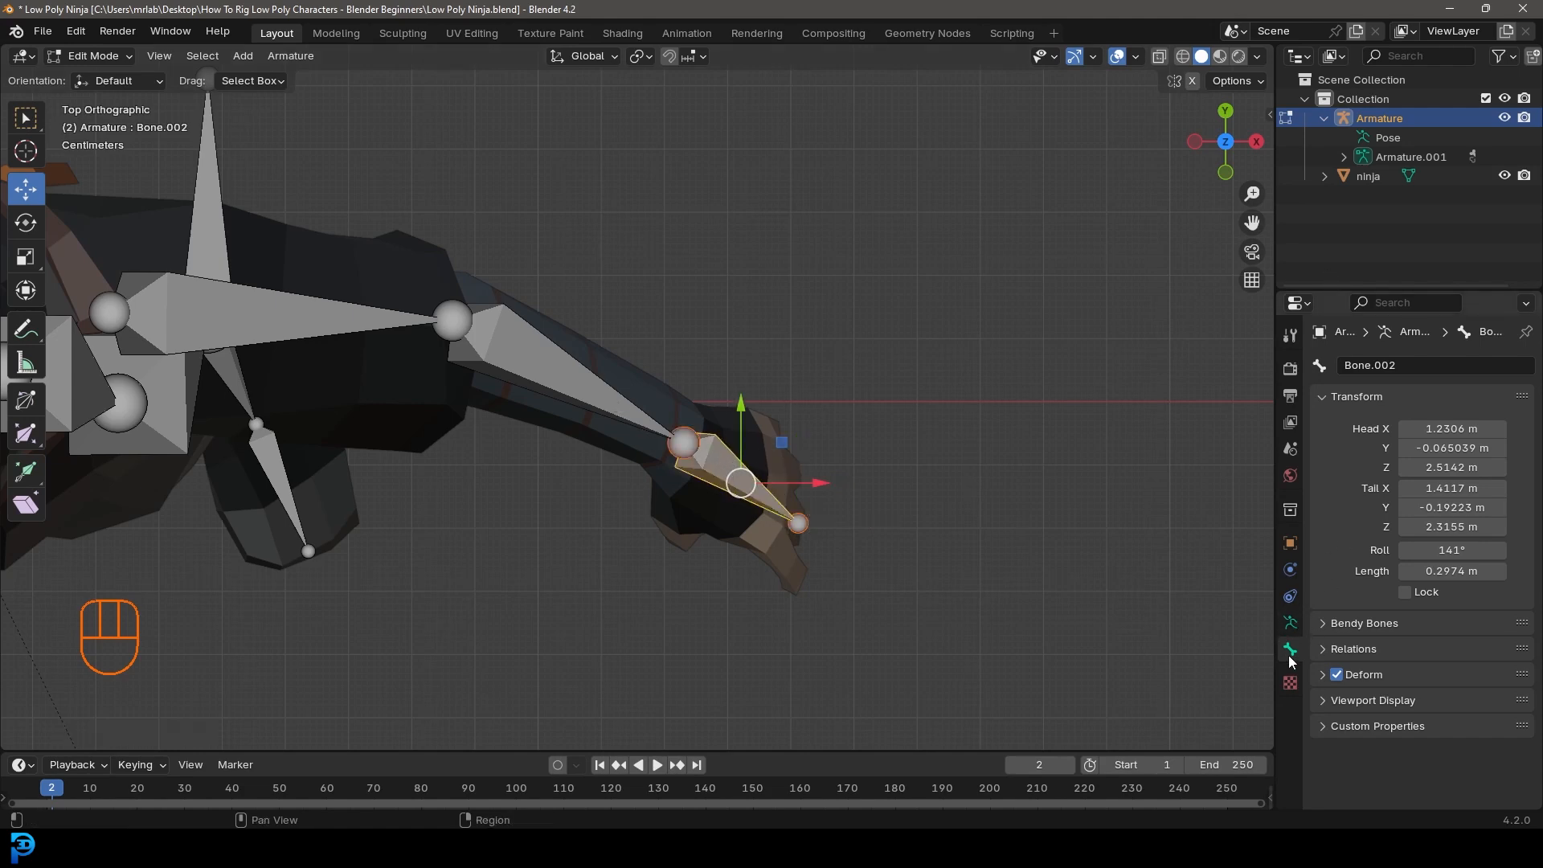
left_click(1376, 371)
type("Hand.L")
key("Return")
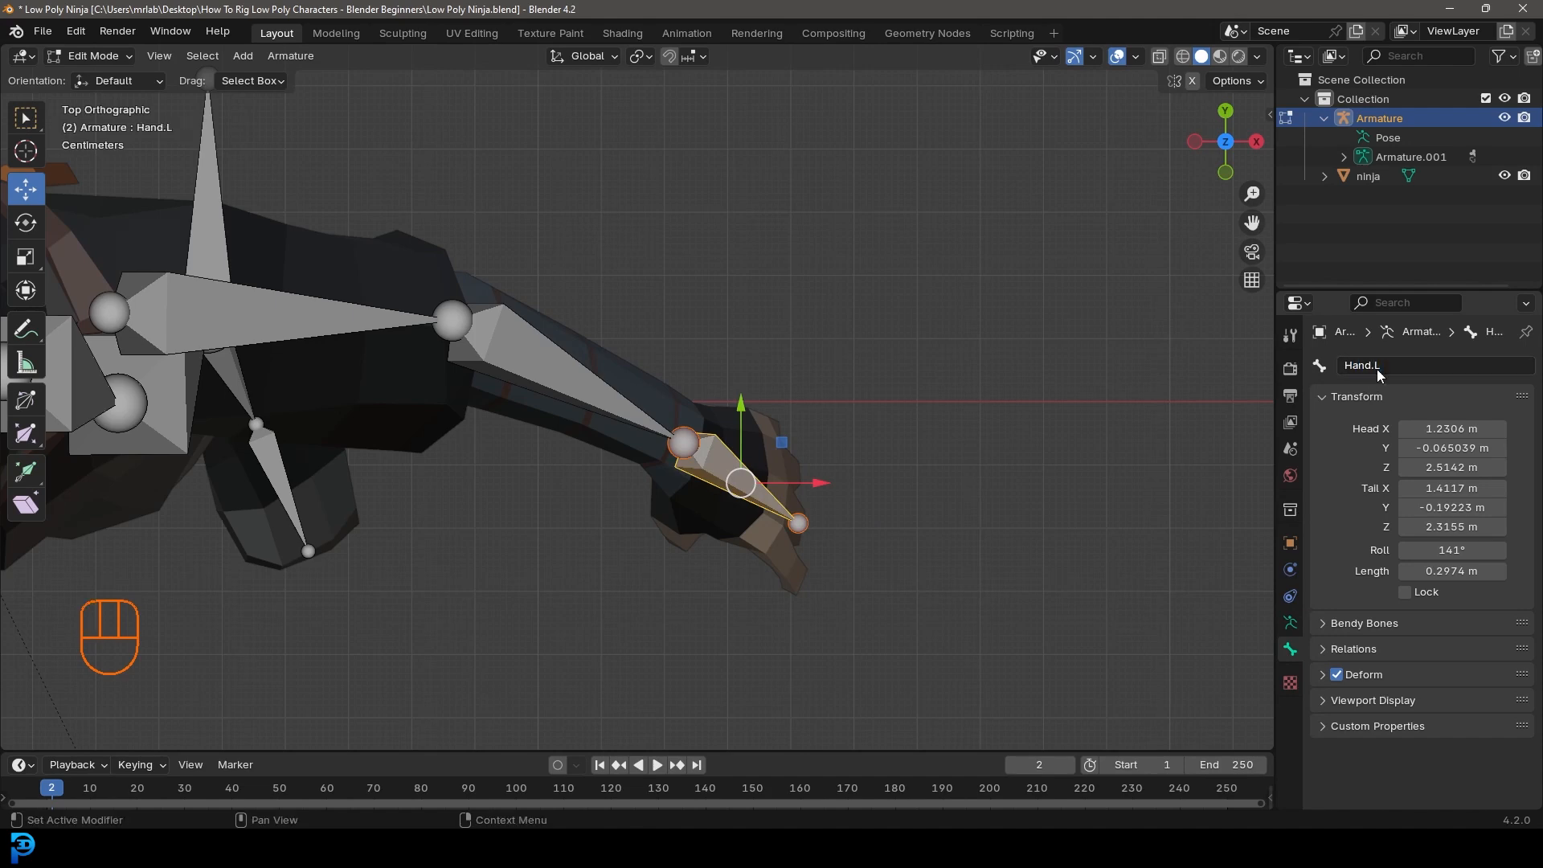
Step: Select the forearm bone and rename it to Arm_Lower.L
left_click(560, 377)
left_click(1412, 365)
type("Arm_Lower.")
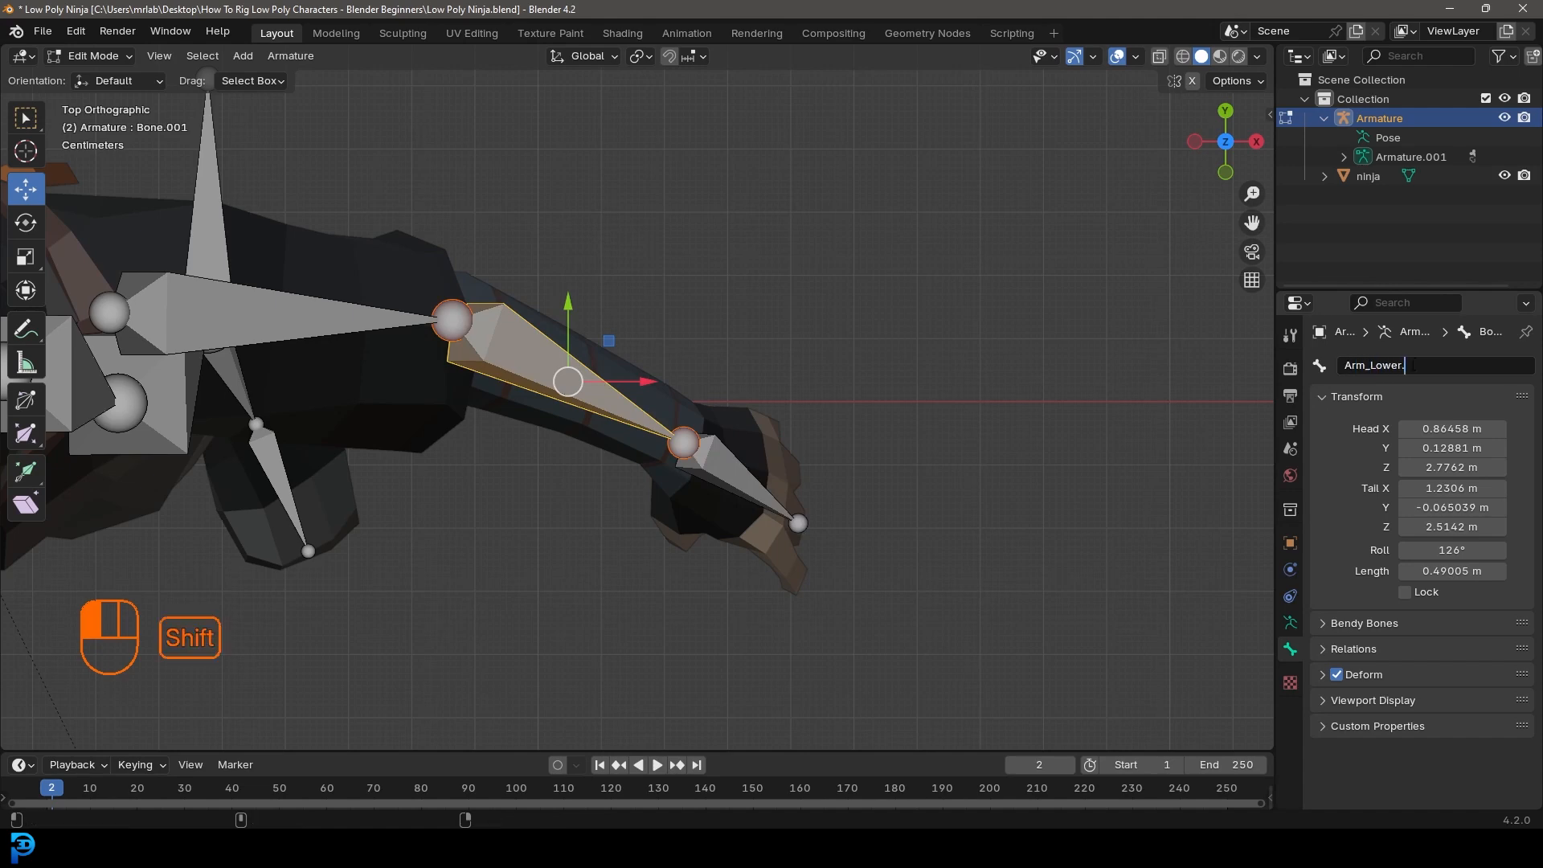
type("L")
key("Return")
Step: Select the upper arm bone and rename it to Arm_Upper.L
left_click(287, 333)
middle_click_drag(314, 387, 624, 331, "shift")
scroll(622, 305, "down", 3)
middle_click_drag(613, 238, 642, 295, "shift")
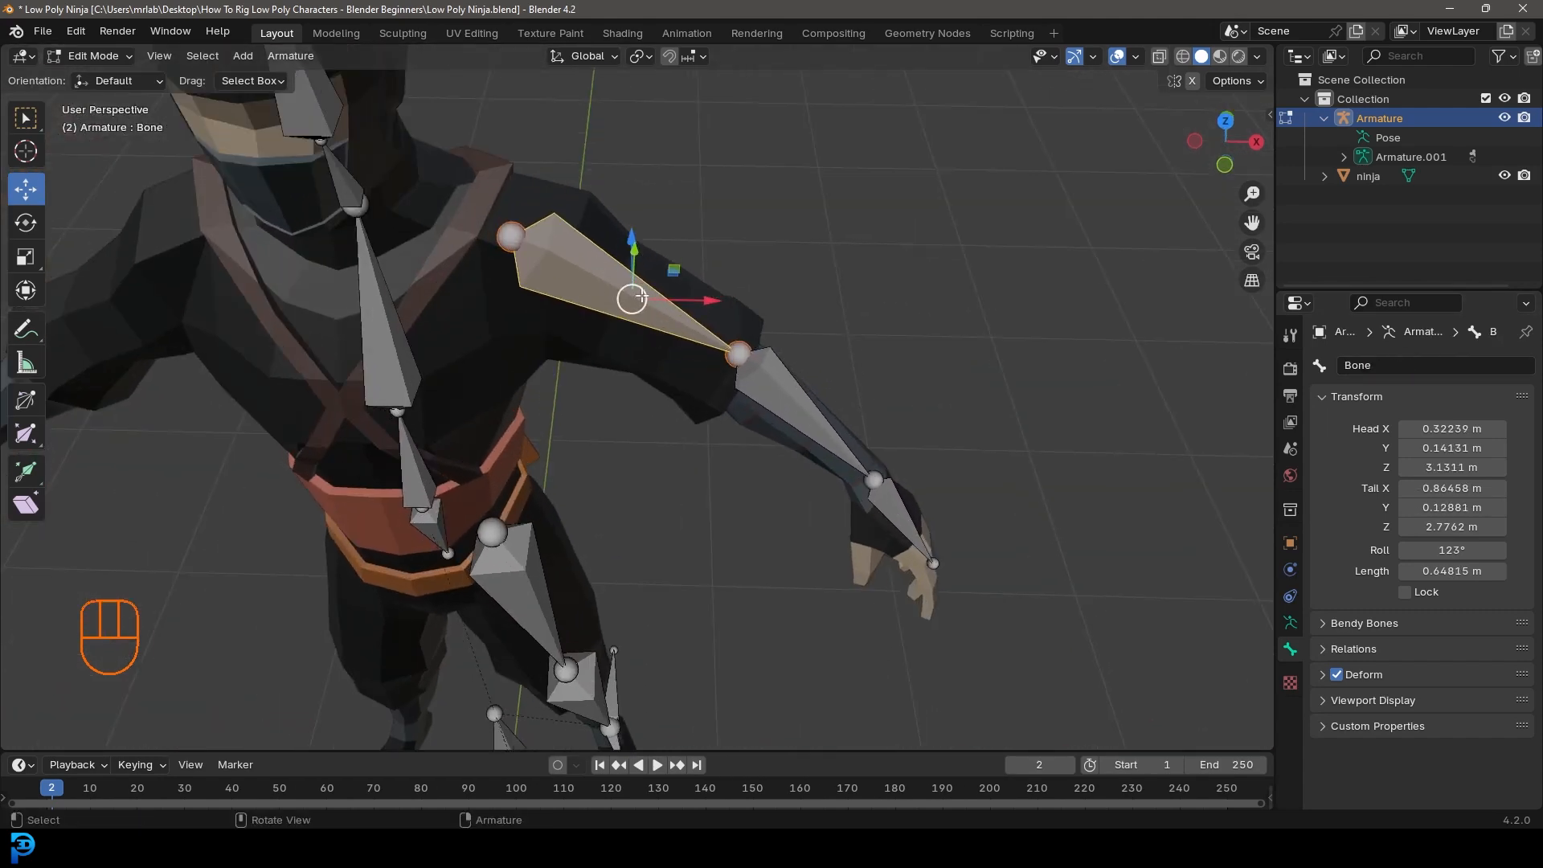
left_click(1377, 366)
type("Arm_Upper.L")
key("Return")
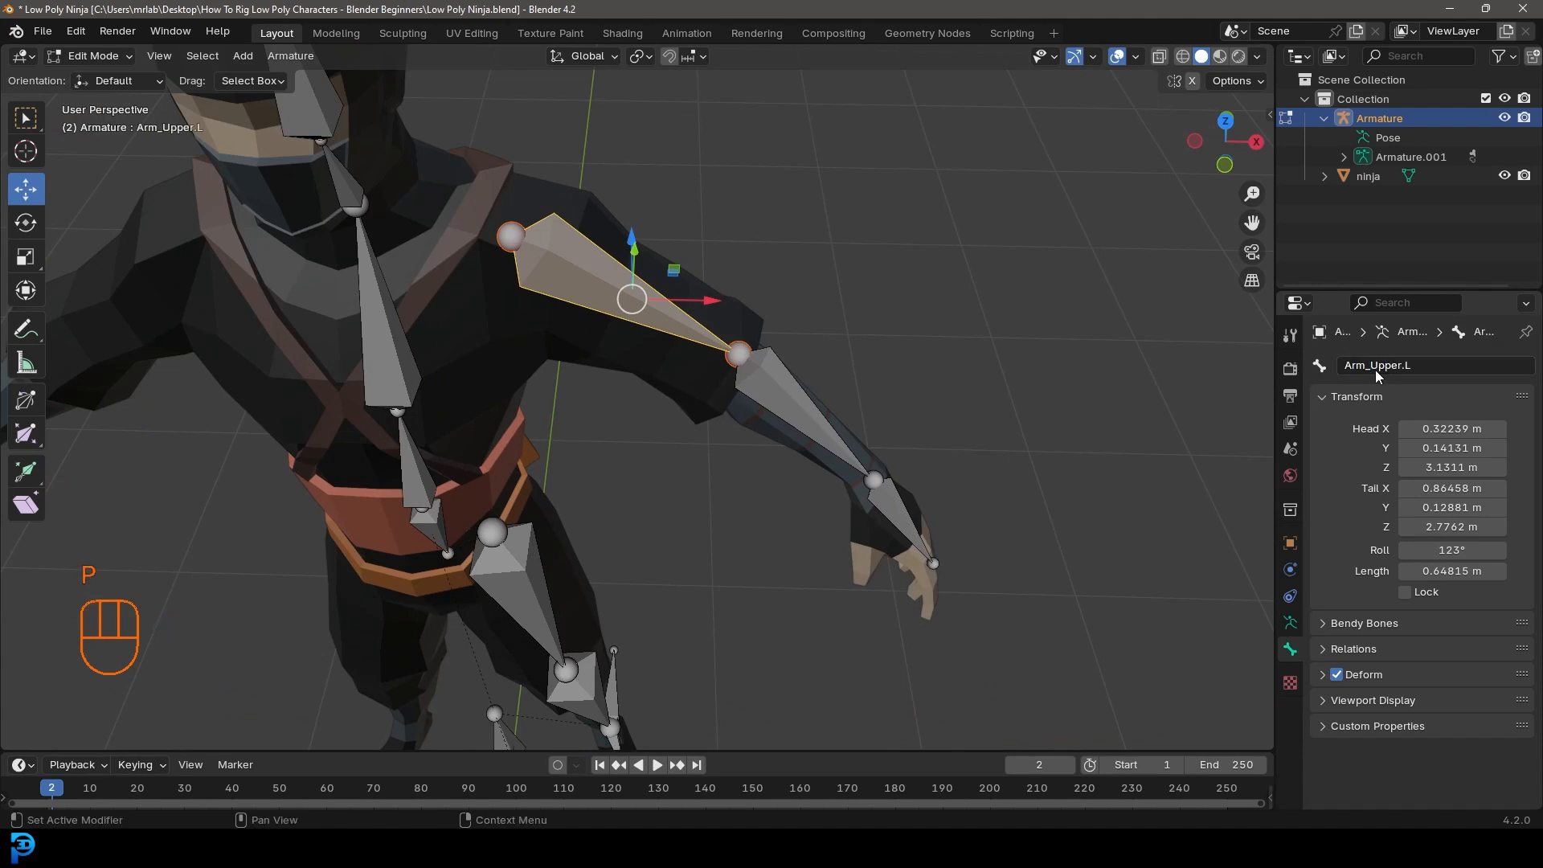
Step: Parent the left upper arm bone to the Chest bone with Keep Offset and save the file
key("alt+a")
scroll(904, 467, "down", 2)
middle_click_drag(897, 468, 904, 425)
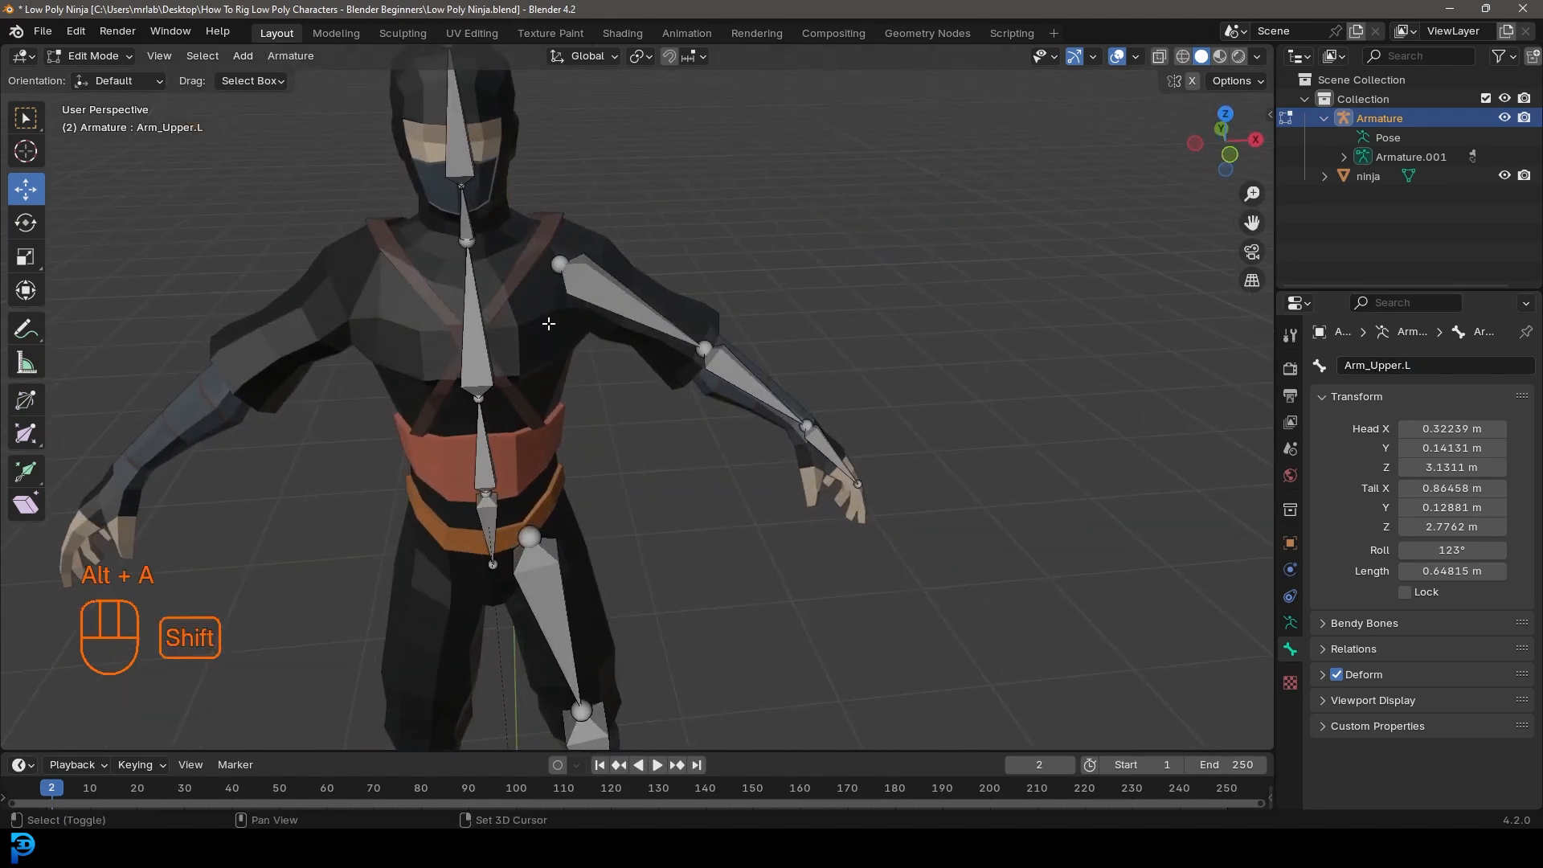
middle_click_drag(551, 324, 639, 386, "shift")
scroll(727, 313, "up", 2)
left_click(677, 347)
scroll(677, 346, "up", 2)
key("shift")
left_click(454, 332, "shift")
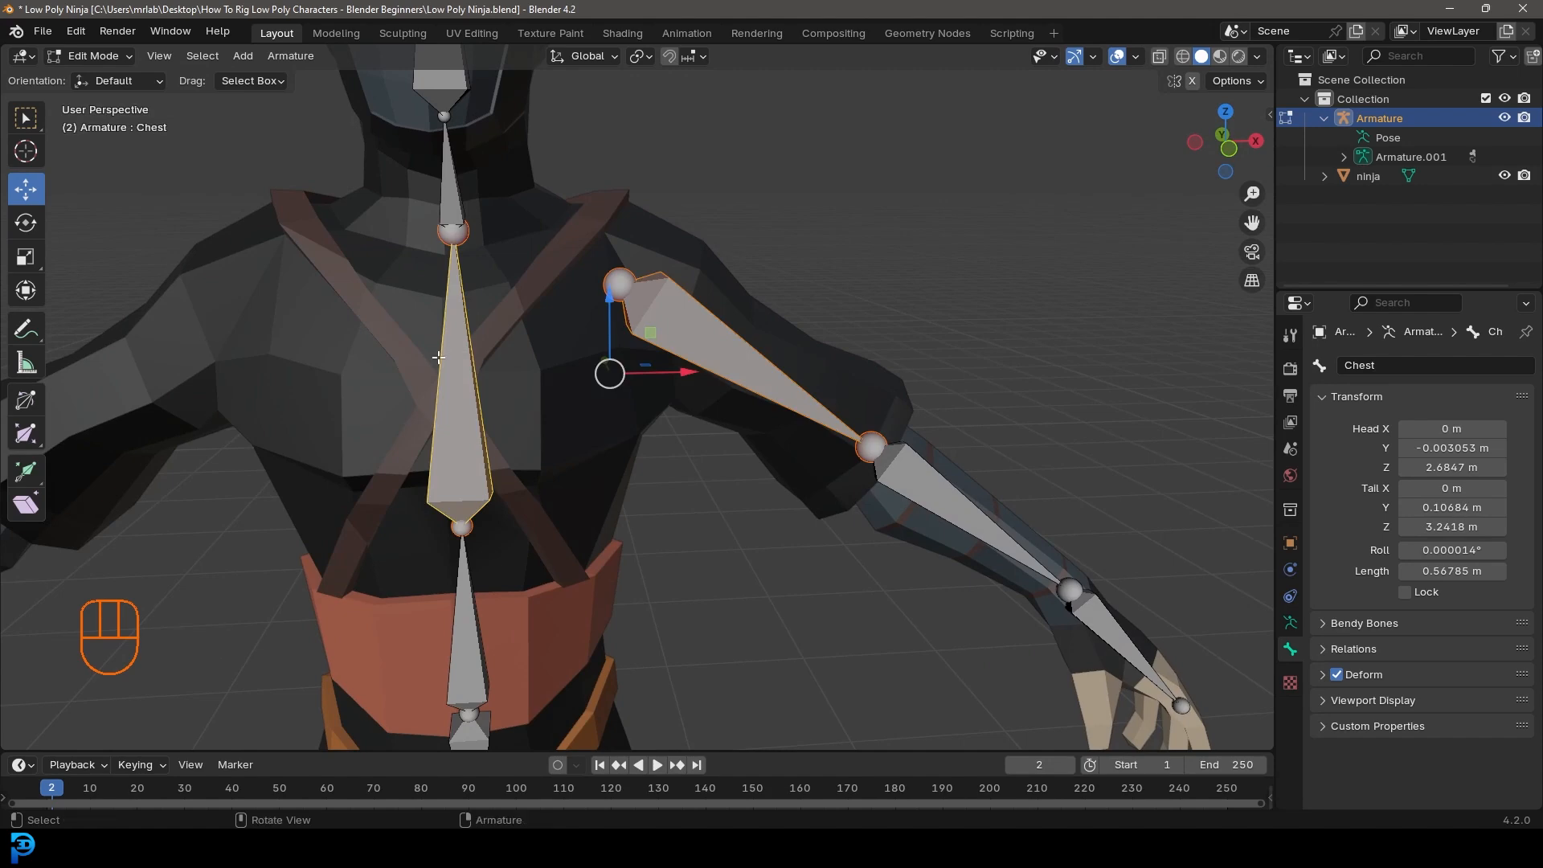
key("ctrl+p")
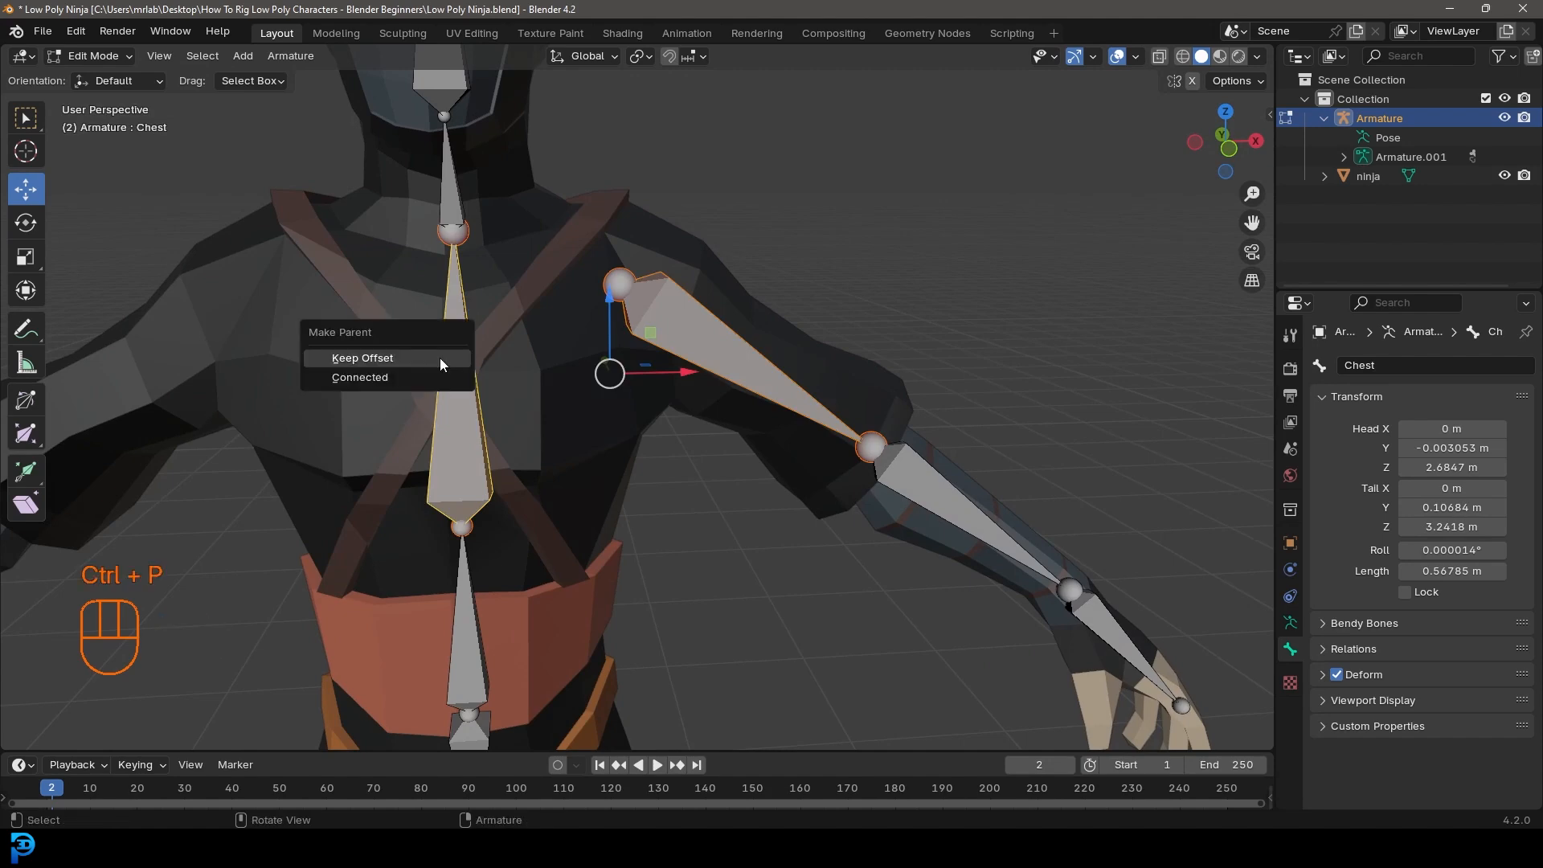
left_click(363, 359)
scroll(776, 407, "down", 6)
key("alt+a")
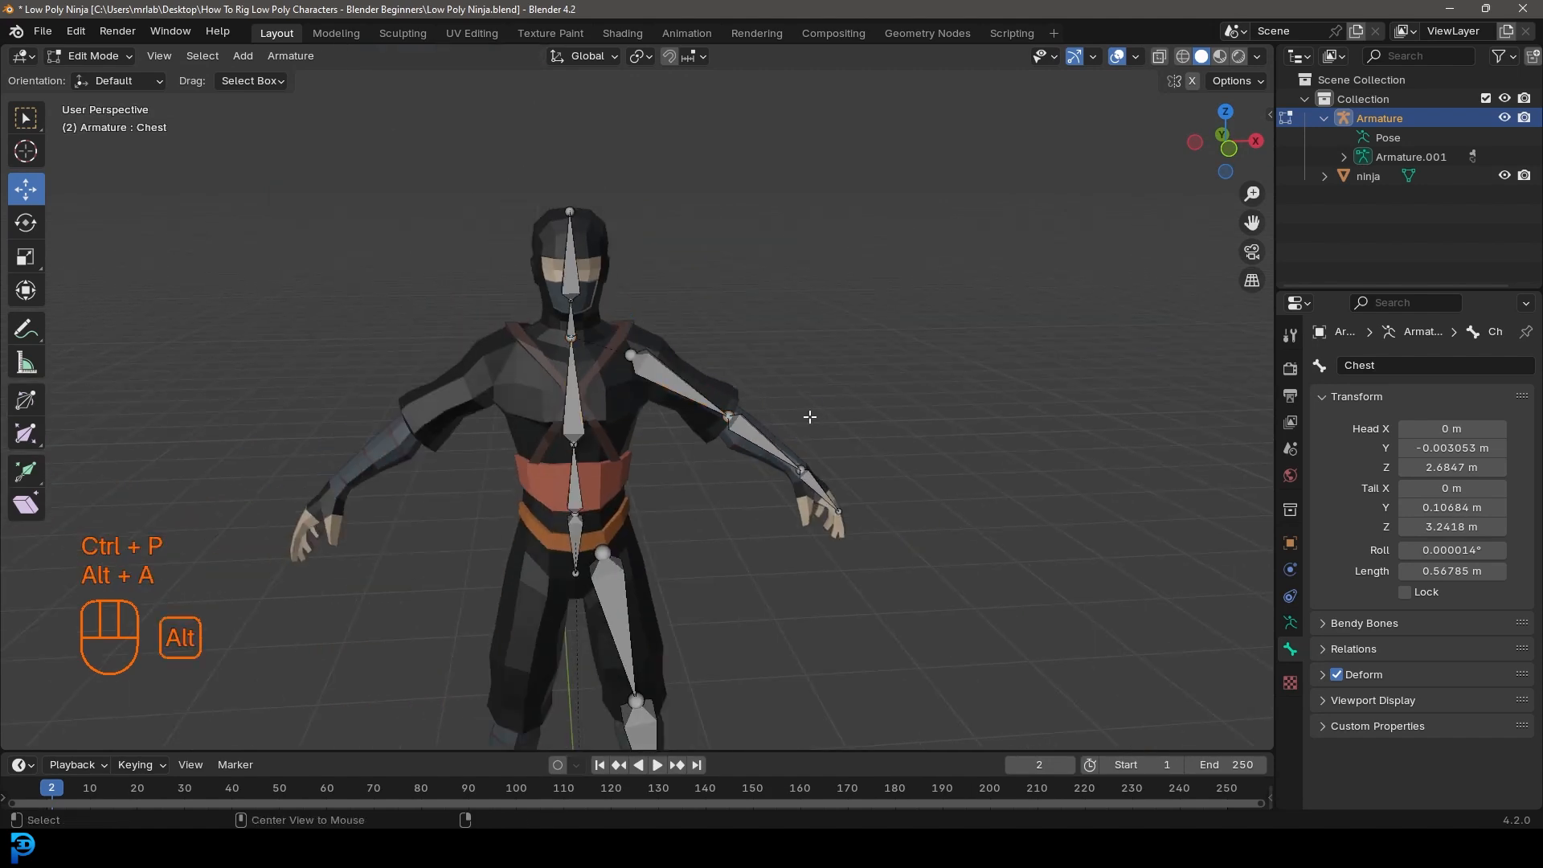
middle_click_drag(775, 406, 728, 528)
key("ctrl+s")
Step: In front view, extrude a bone about 0.33 m straight up along Z from the left wrist joint
scroll(727, 528, "up", 6)
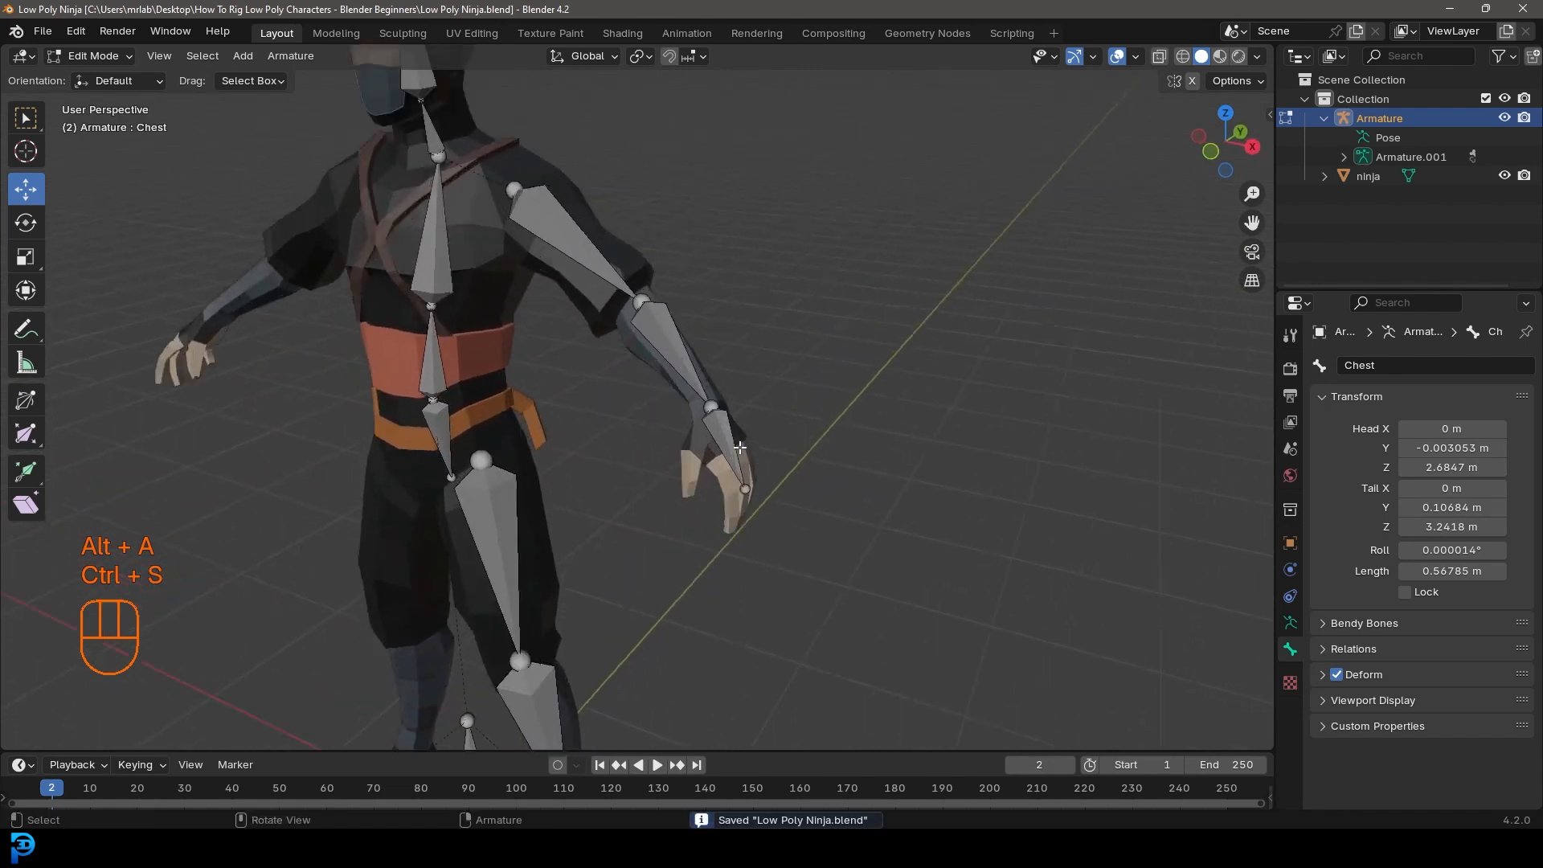
scroll(740, 411, "up", 5)
left_click(956, 359)
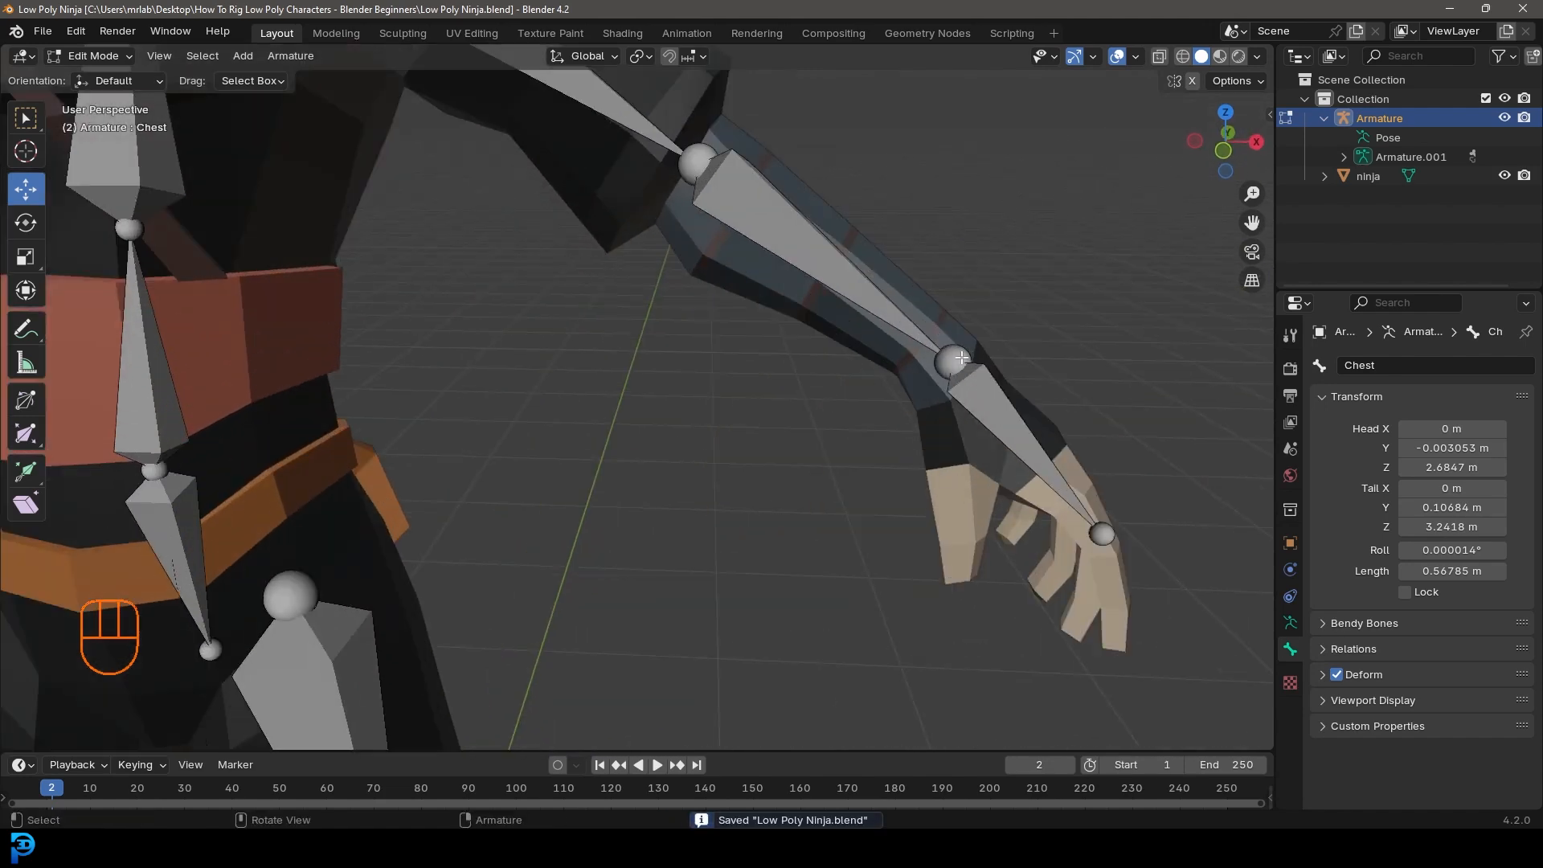
key("KP_1")
middle_click_drag(1043, 363, 940, 414, "shift")
scroll(782, 423, "up", 3)
left_click(766, 422)
key("e")
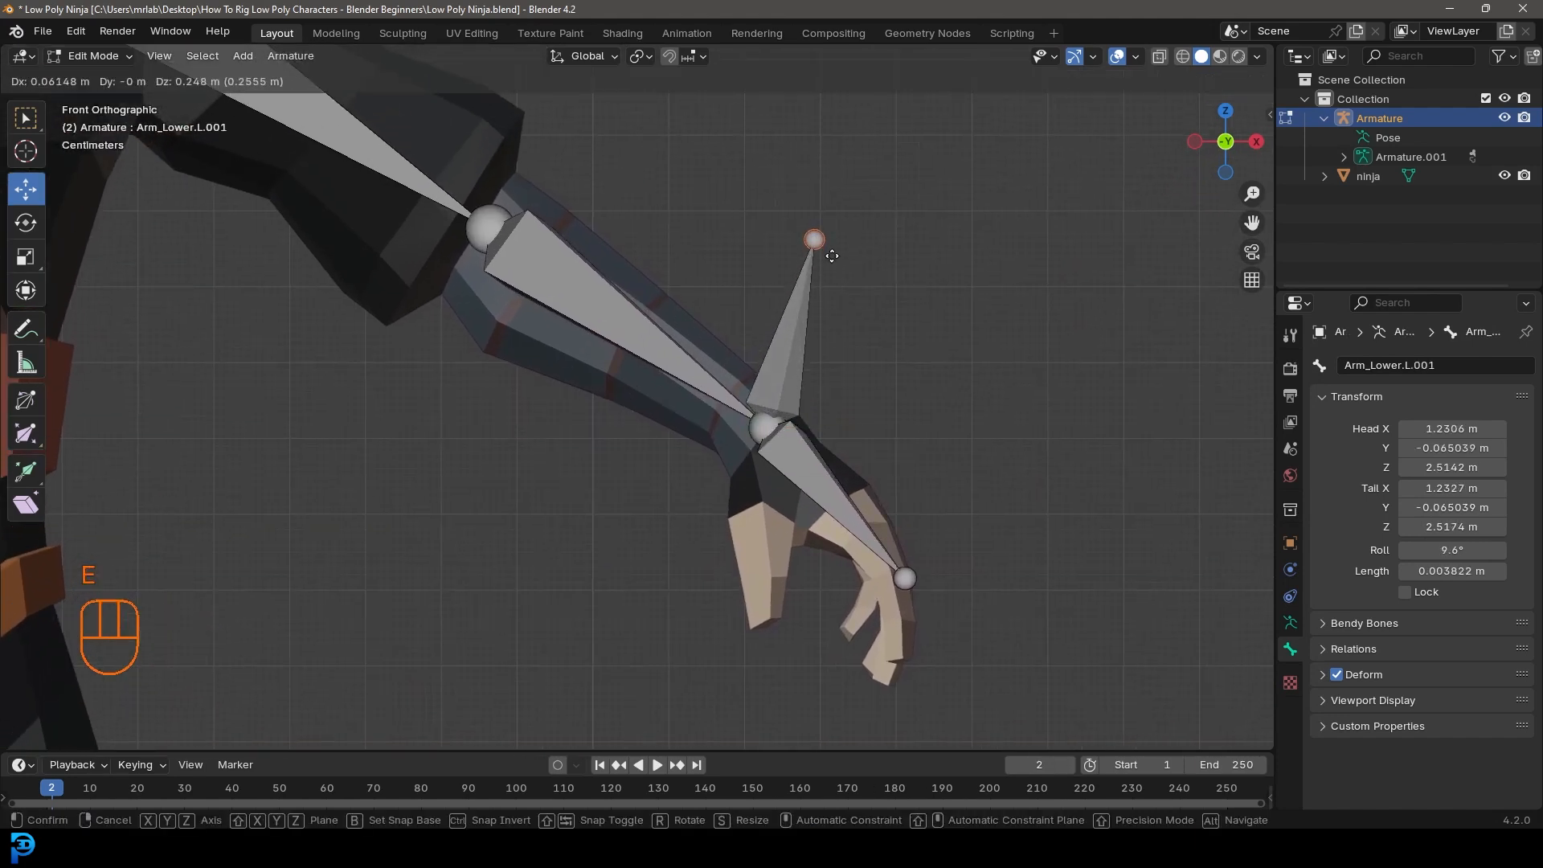
key("z")
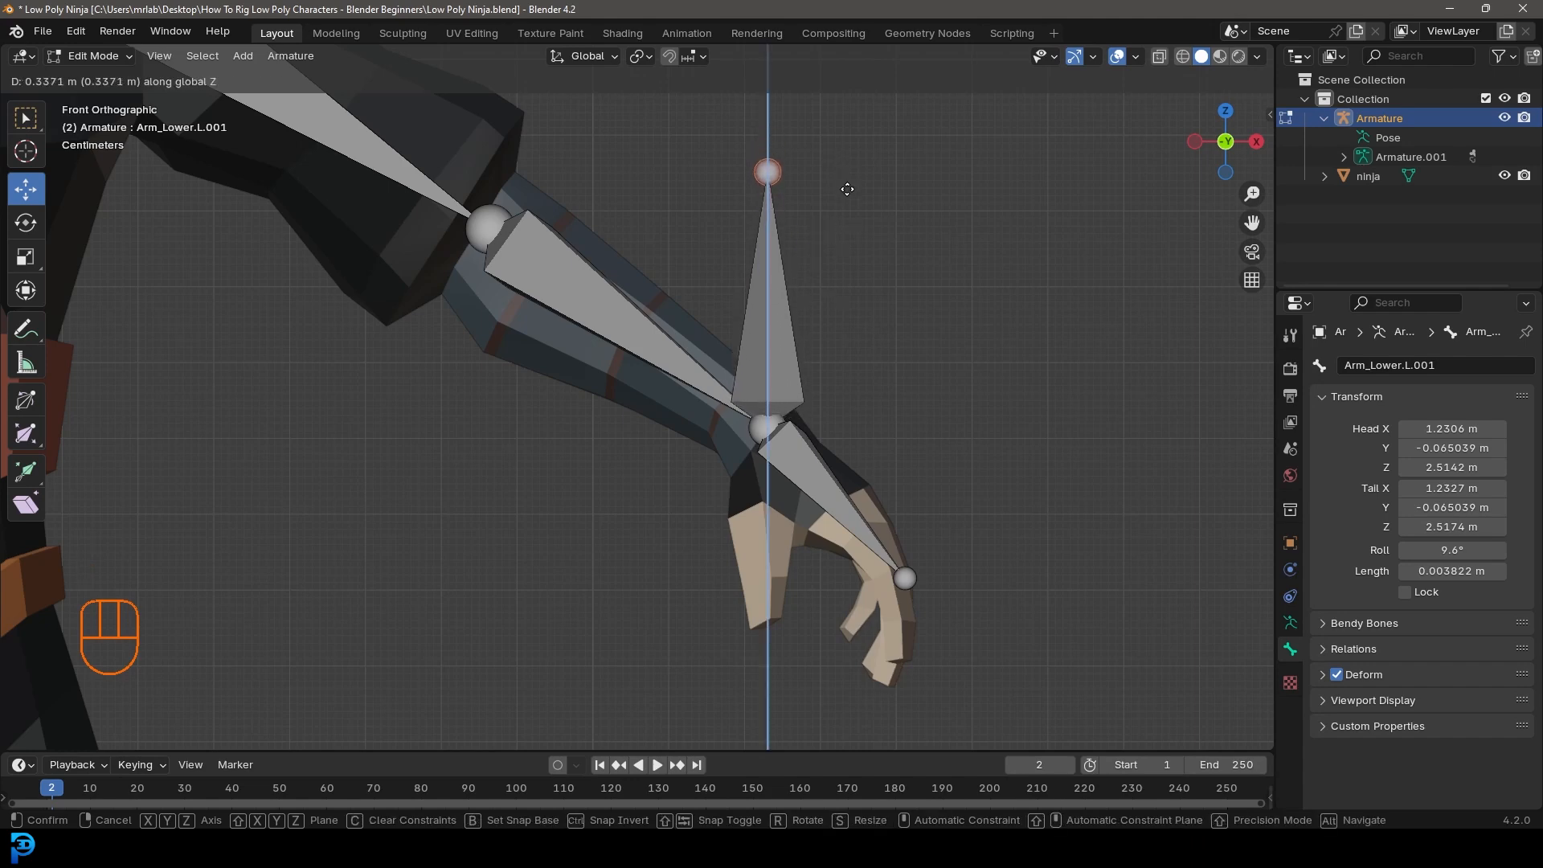
left_click(847, 189)
Step: Select the new wrist bone and adjust its roll to about -3.8°
scroll(653, 386, "down", 3)
middle_click_drag(726, 303, 745, 481)
left_click(744, 480)
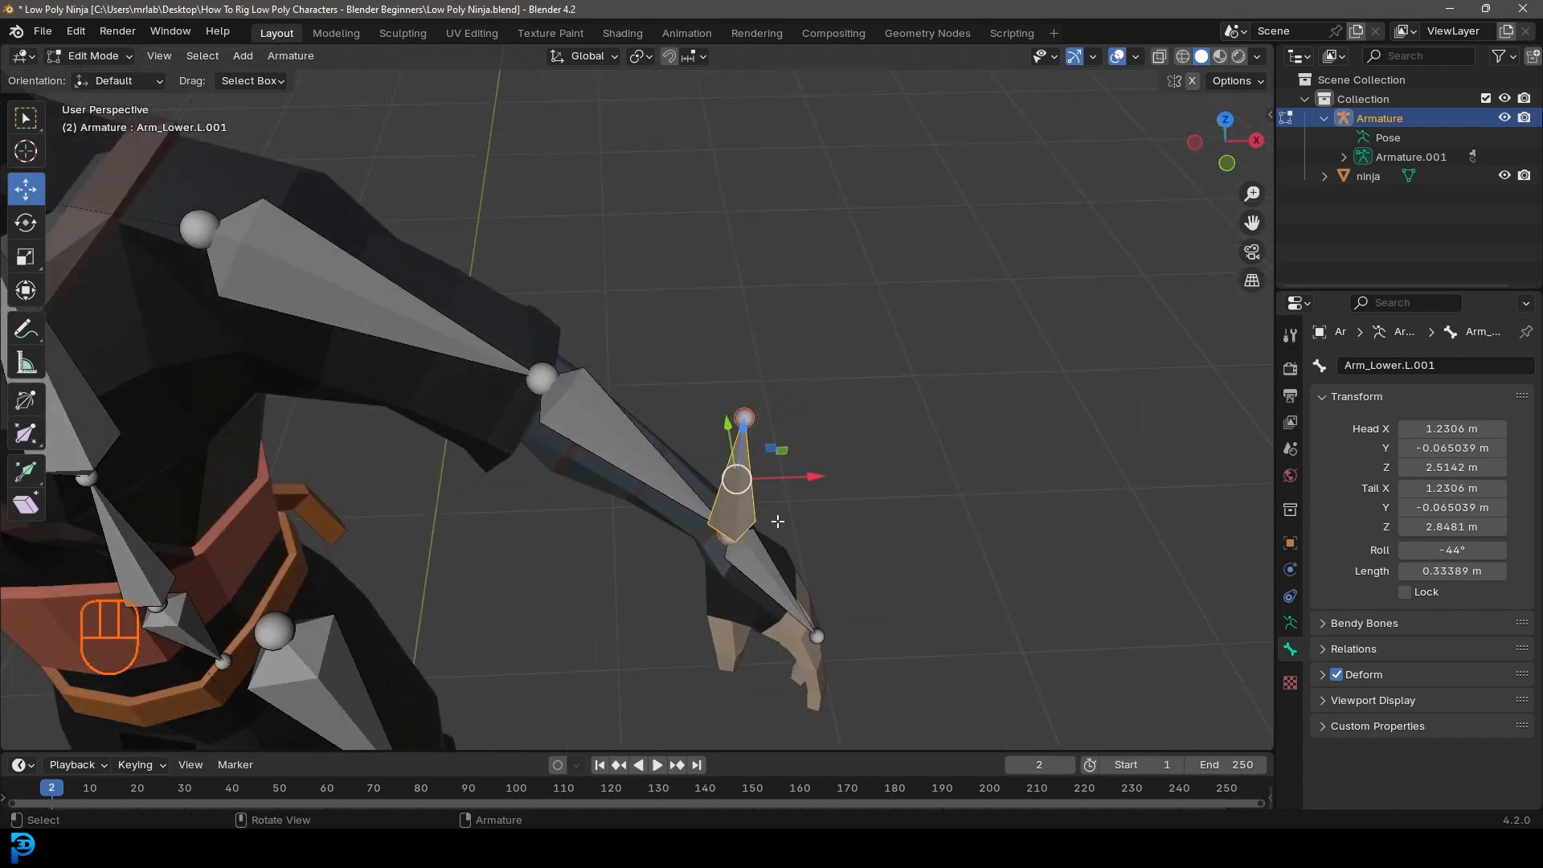
key("ctrl+r")
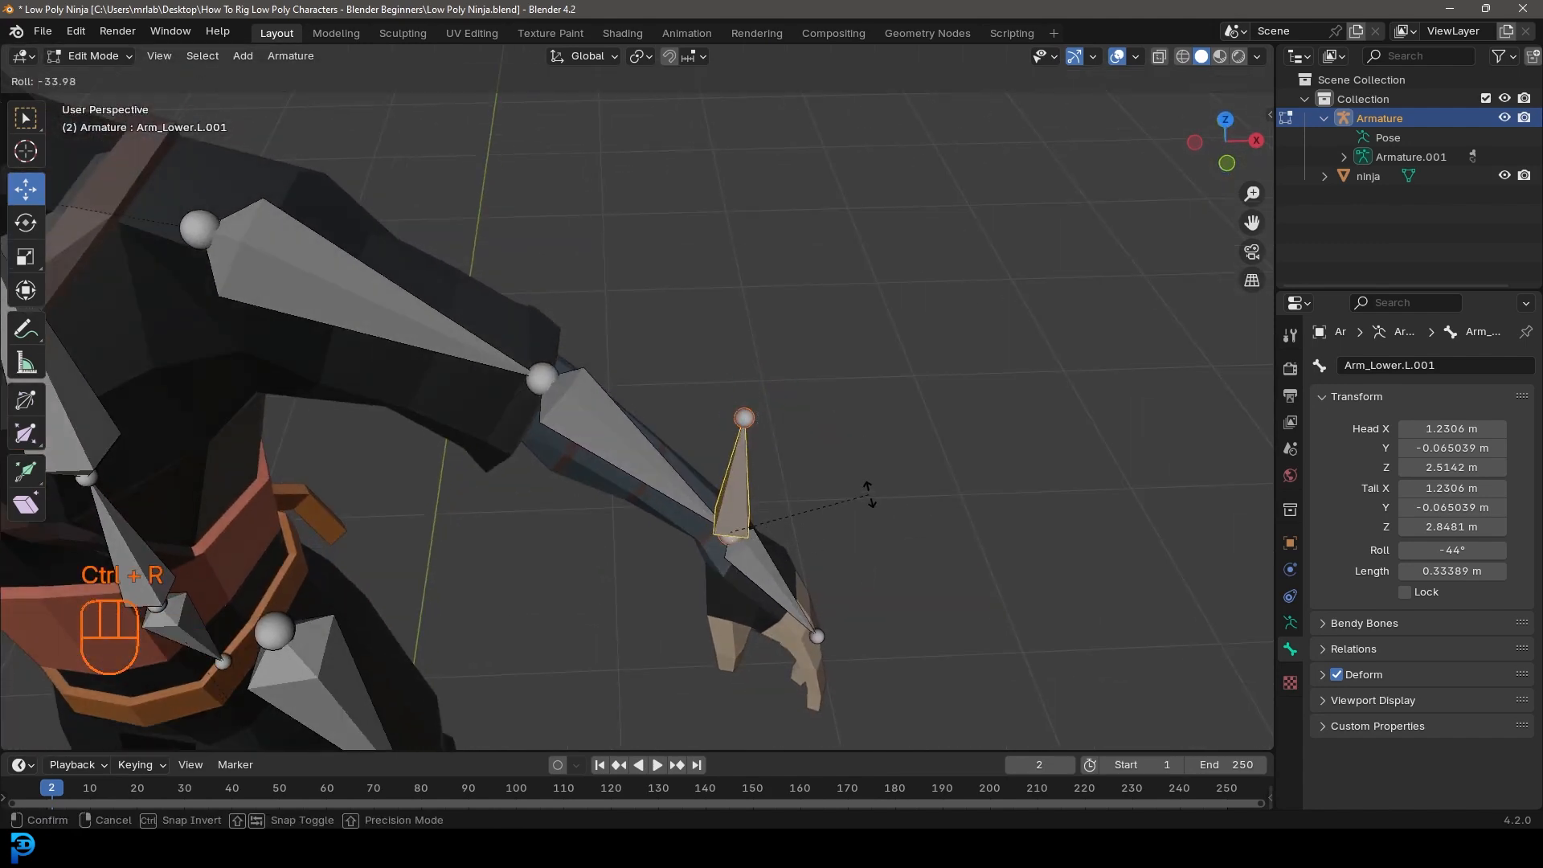
left_click(867, 481)
Step: Clear the parent of the new vertical wrist bone in front view
middle_click_drag(847, 552, 772, 438)
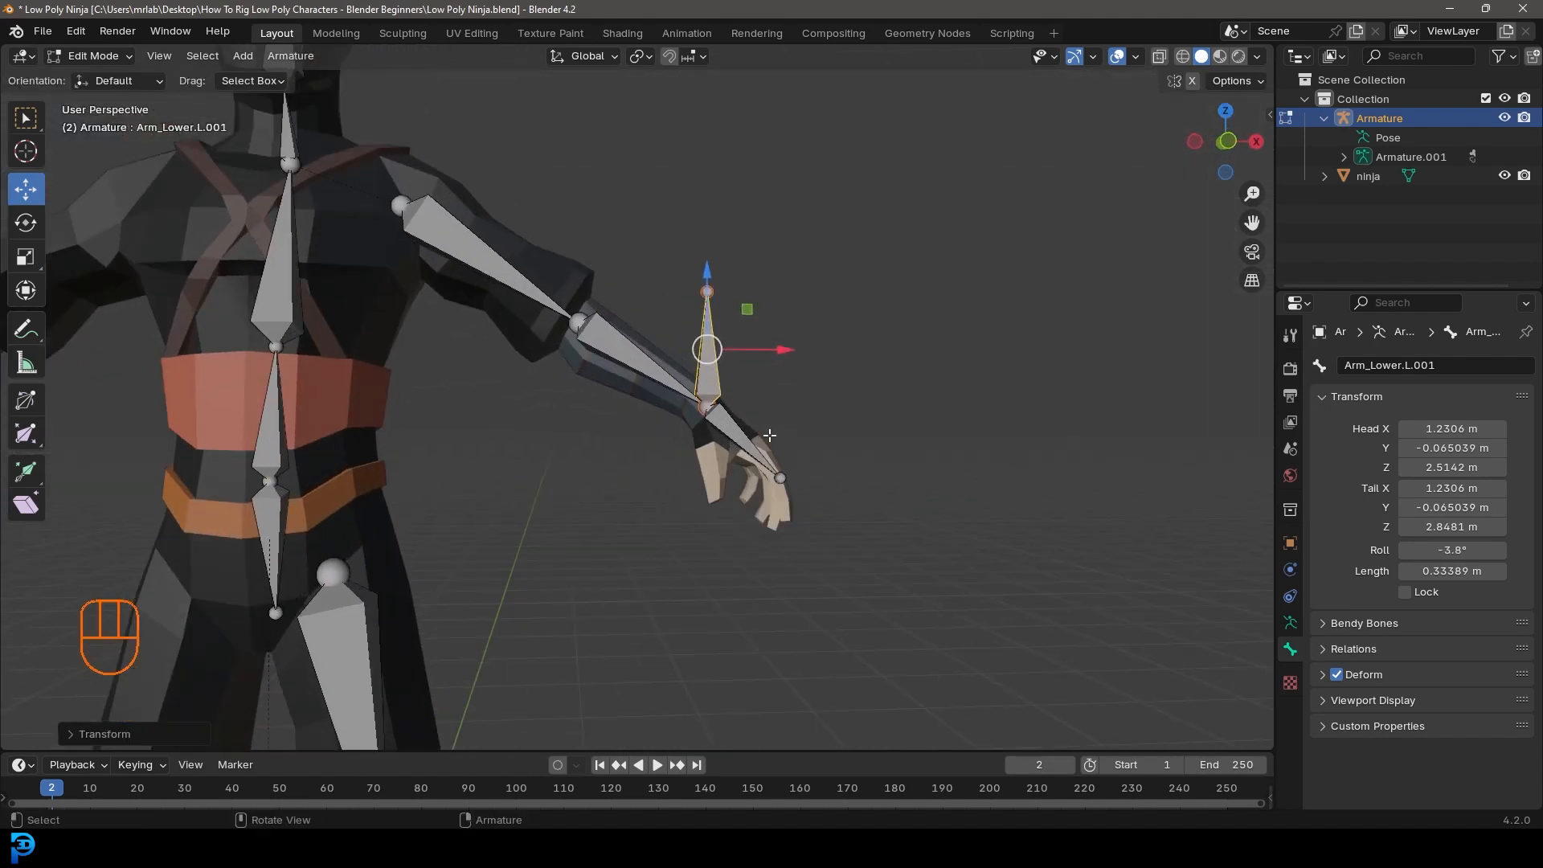
key("KP_1")
scroll(635, 338, "up", 3)
middle_click_drag(764, 328, 738, 392, "shift")
scroll(736, 389, "up", 2)
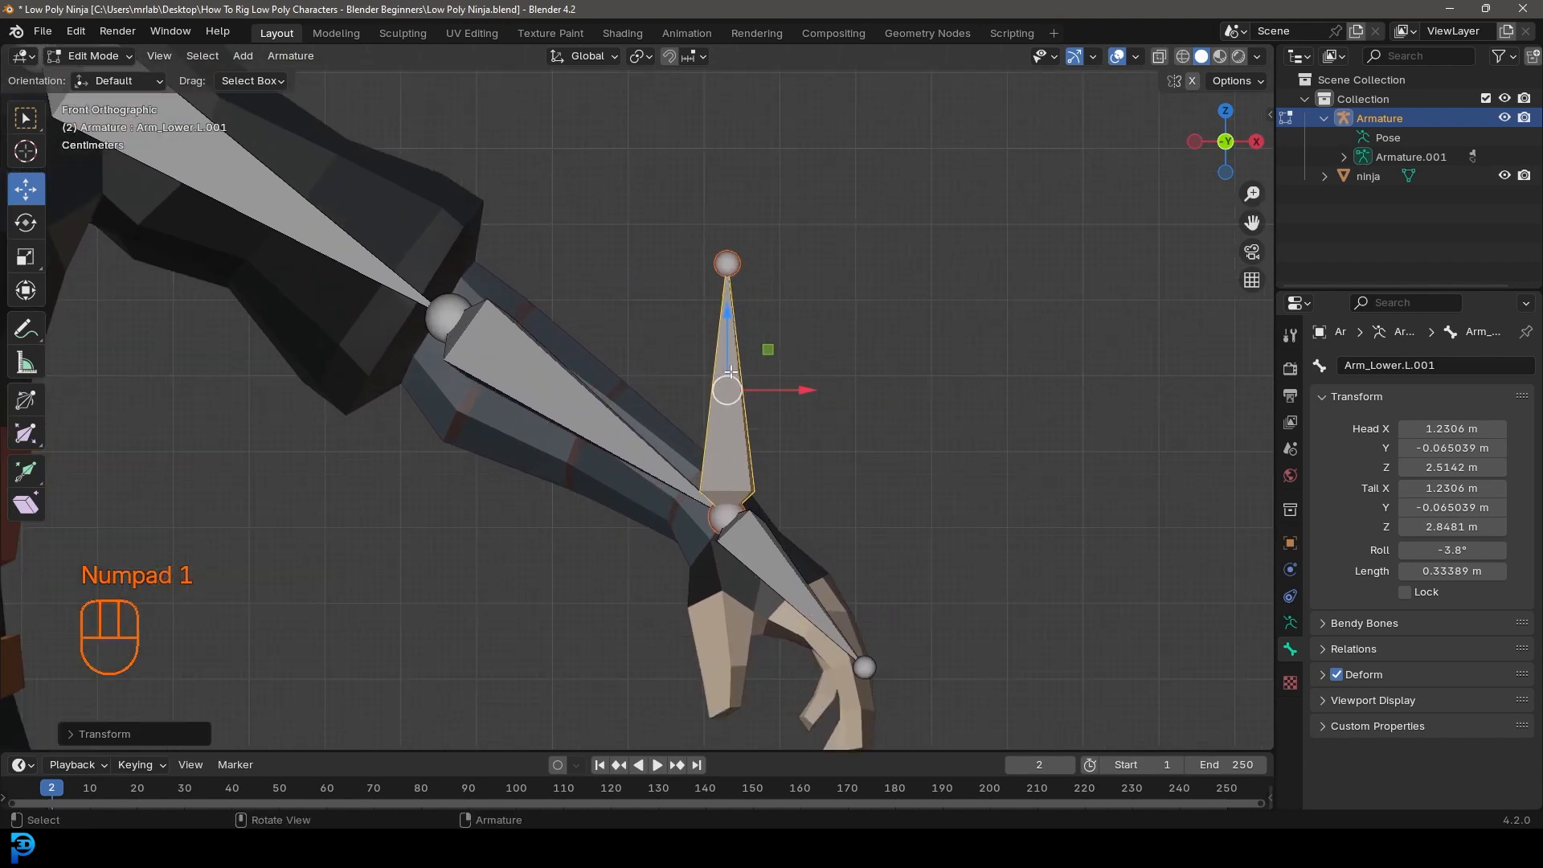
key("alt+p")
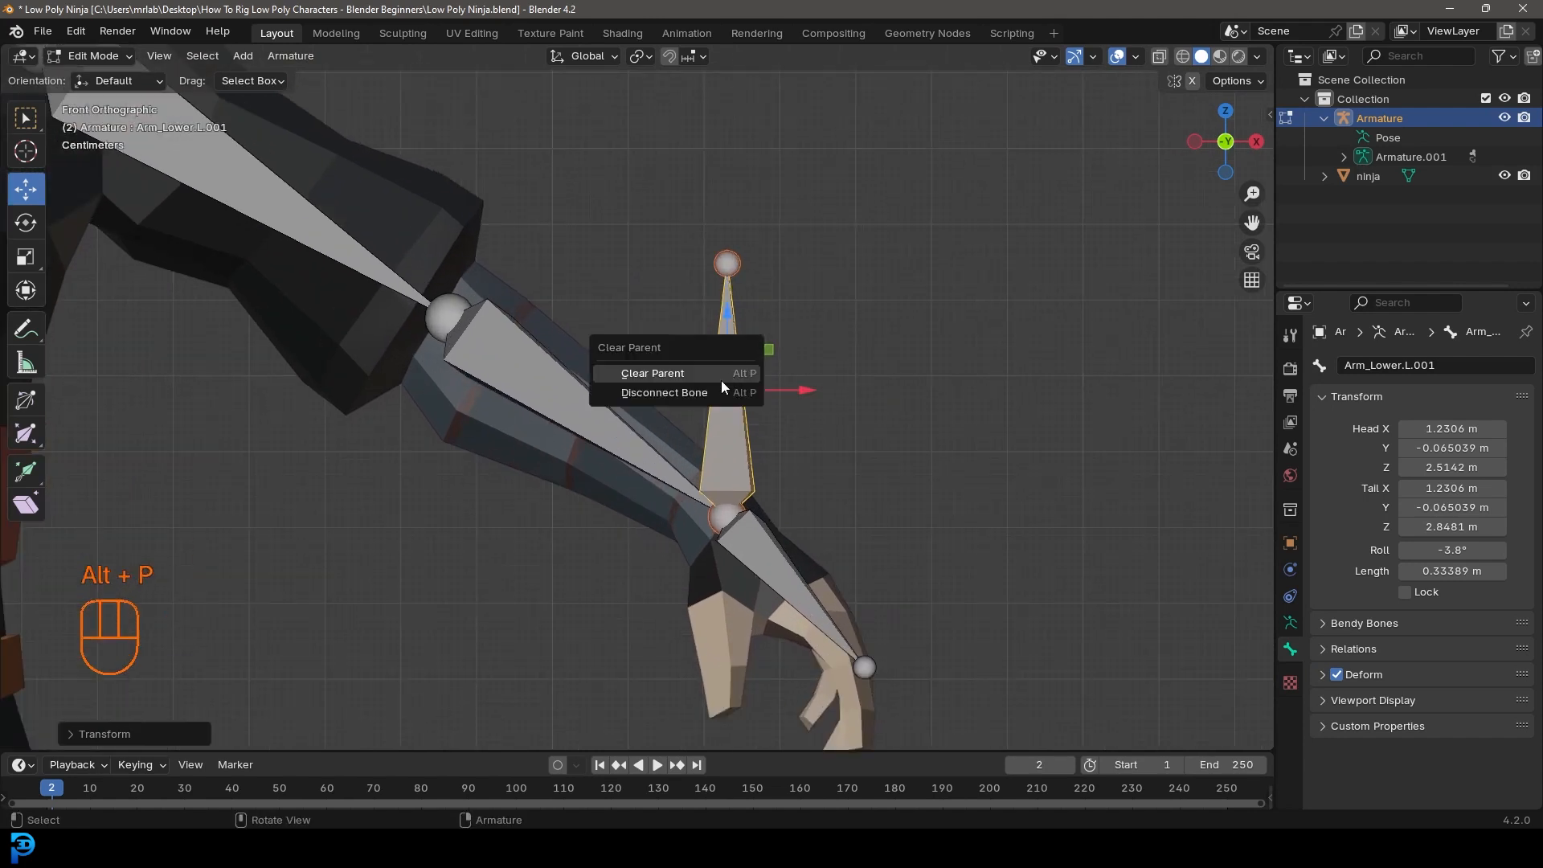
left_click(722, 372)
key("alt+p")
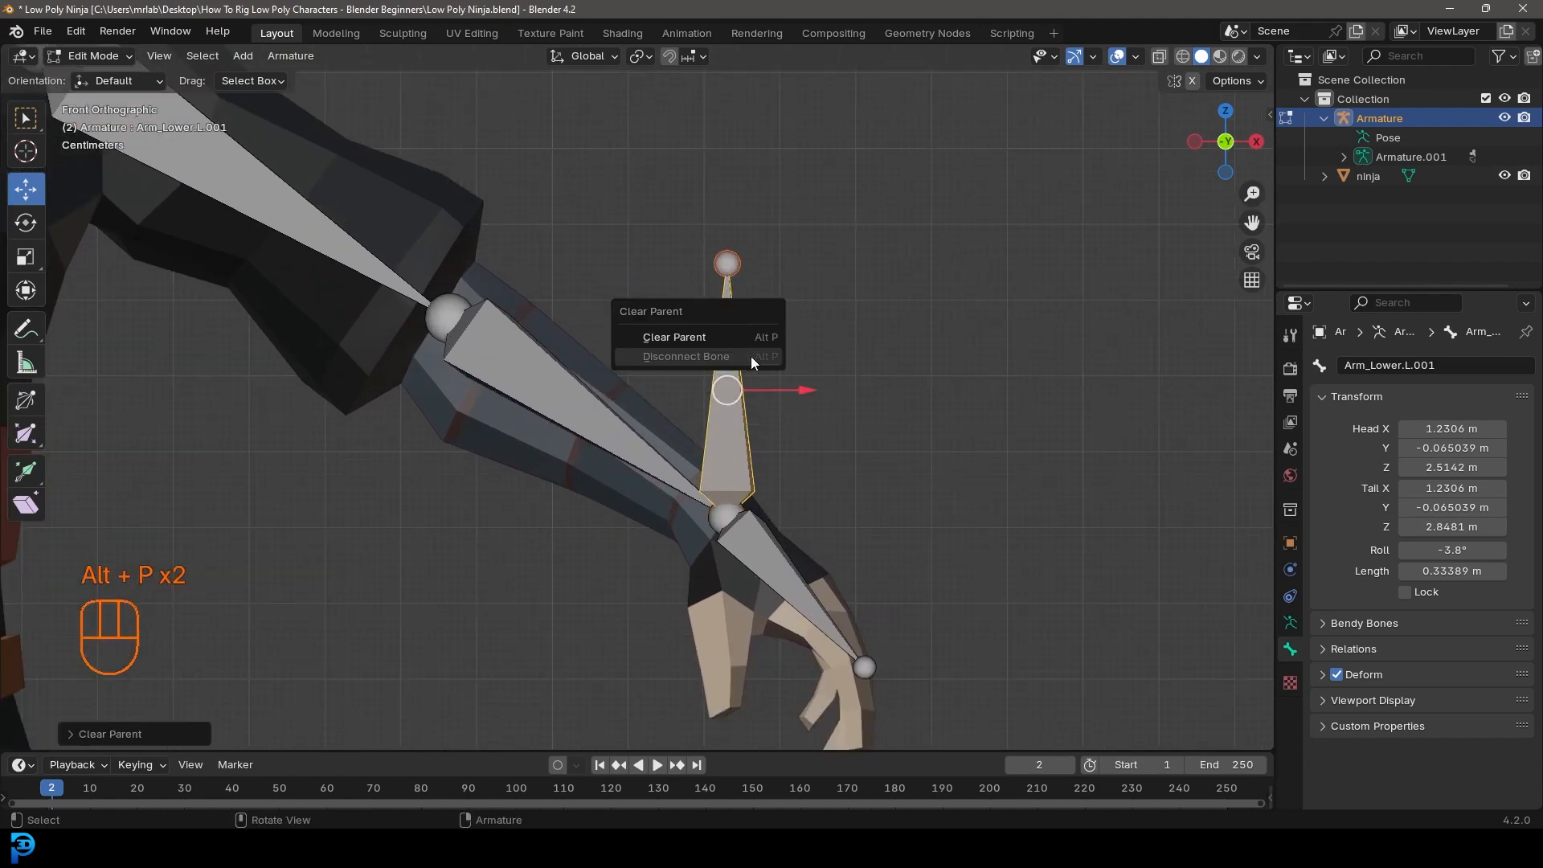
left_click(735, 345)
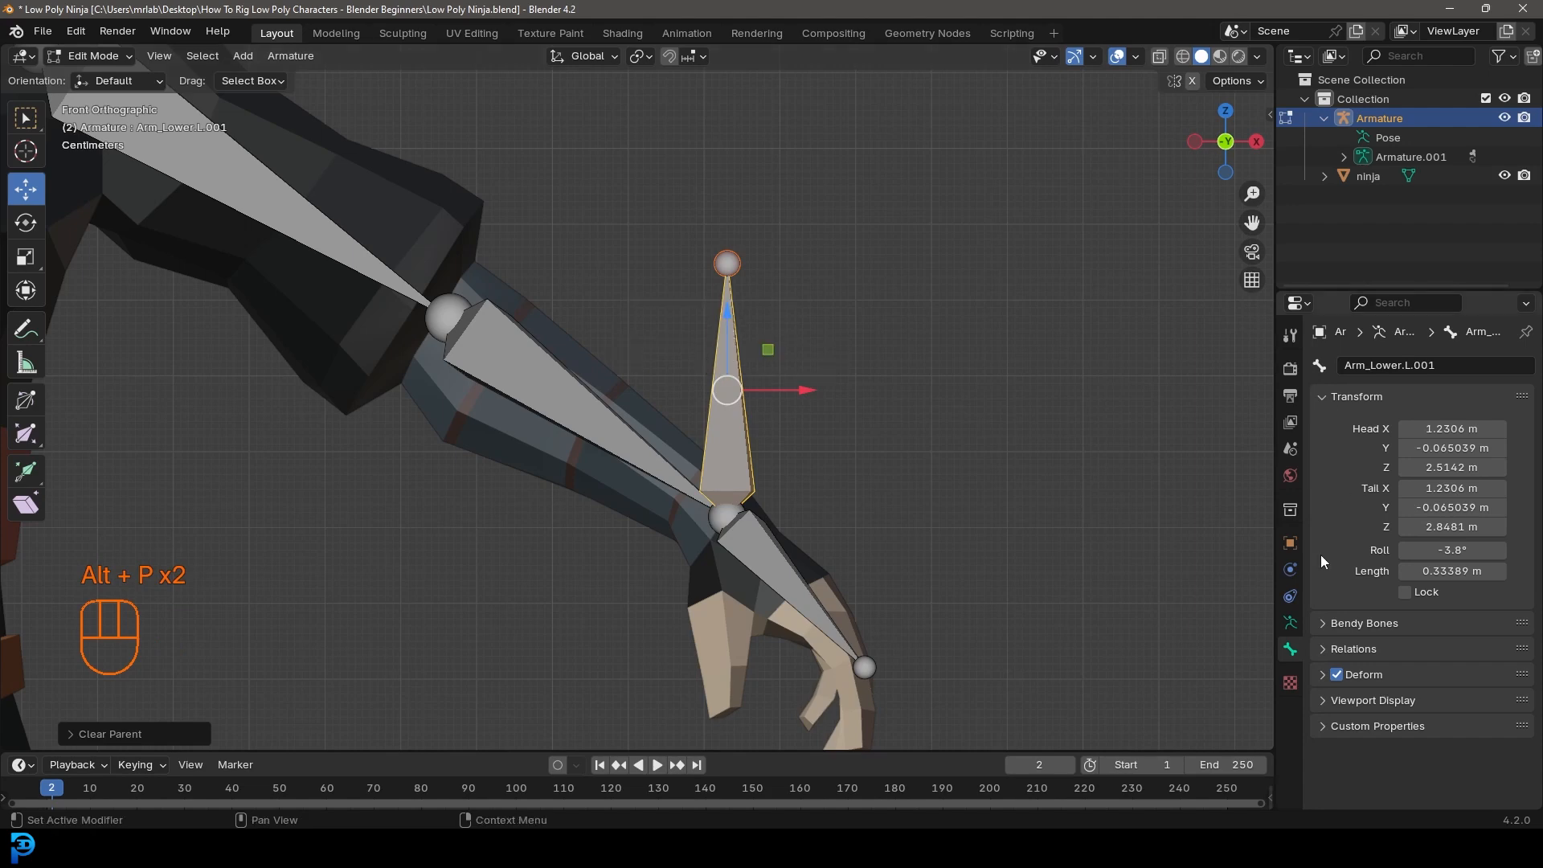
Step: Rename the vertical wrist bone to Hand_IK.L and turn off its Deform option
left_click(1376, 362)
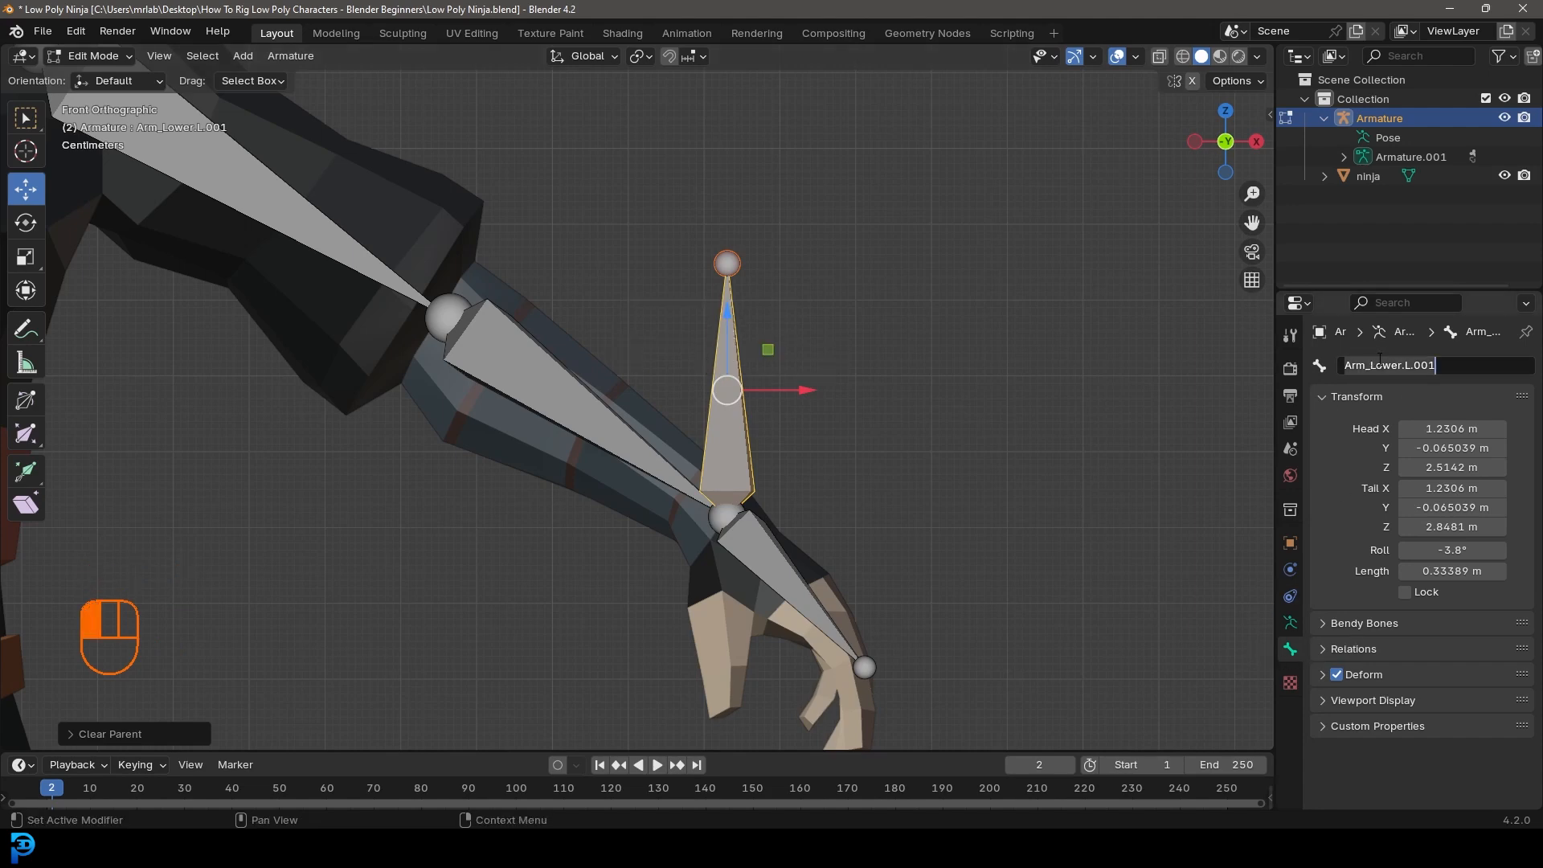
type("Hand_IK.L")
key("Return")
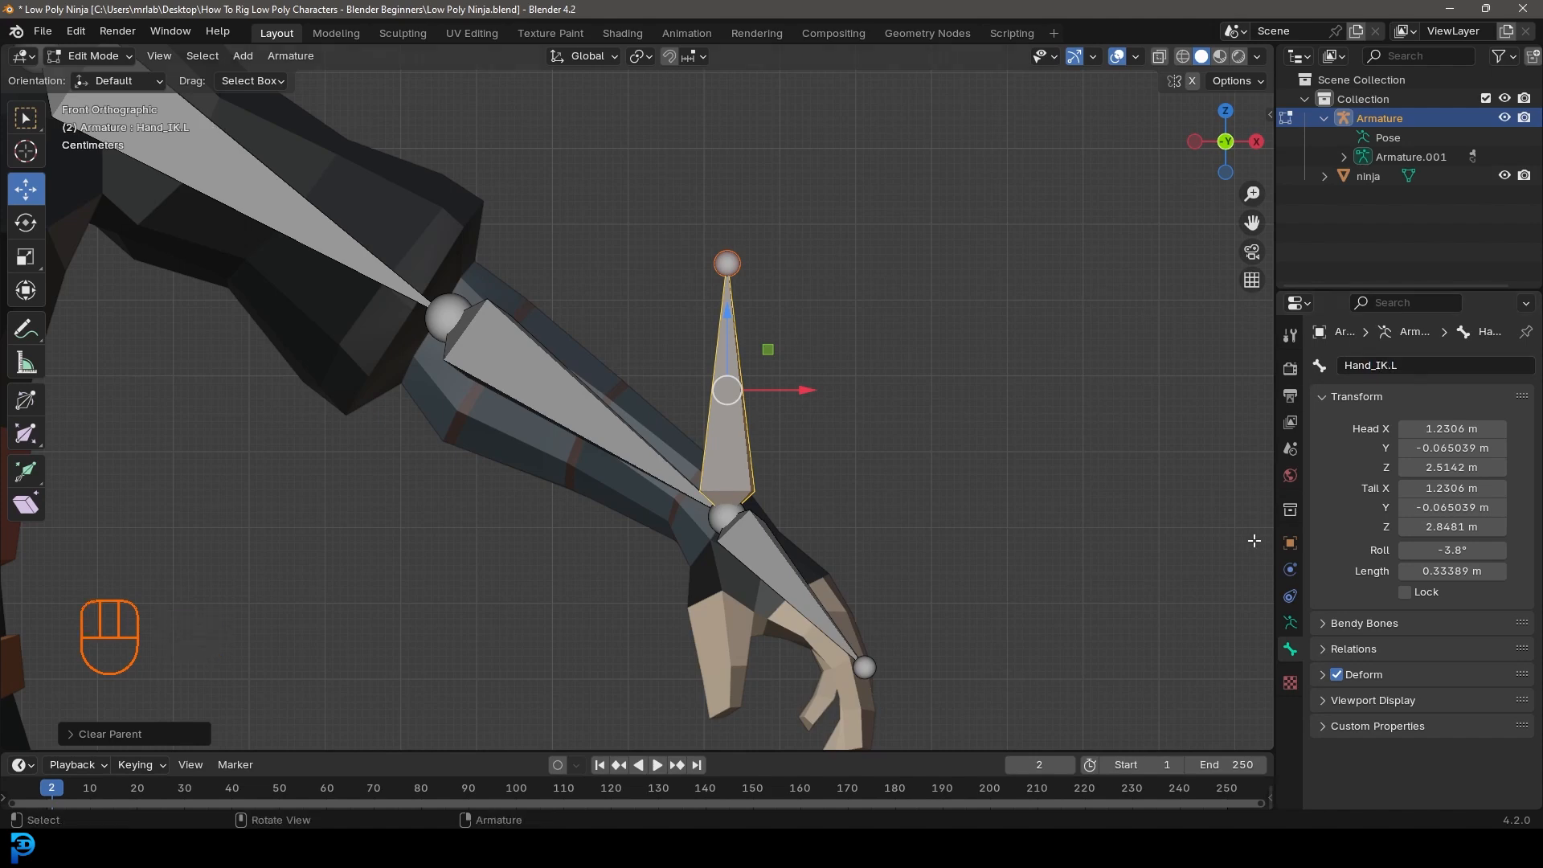
left_click(1337, 675)
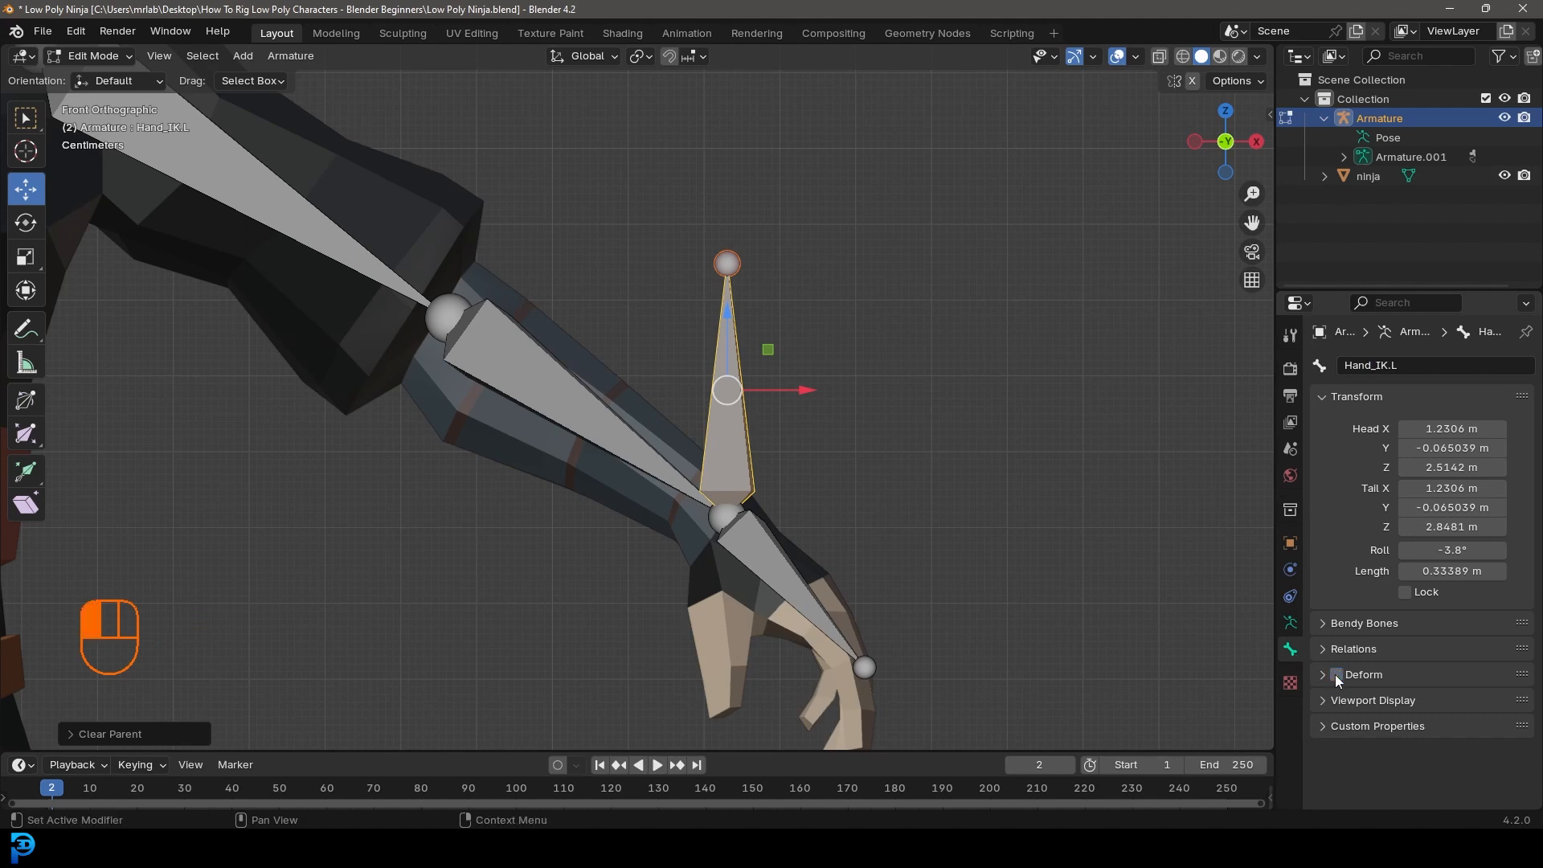
Step: Parent the Hand_IK.L bone to the Chest bone with Keep Offset and deselect all bones
key("Home")
middle_click_drag(775, 275, 792, 208, "shift")
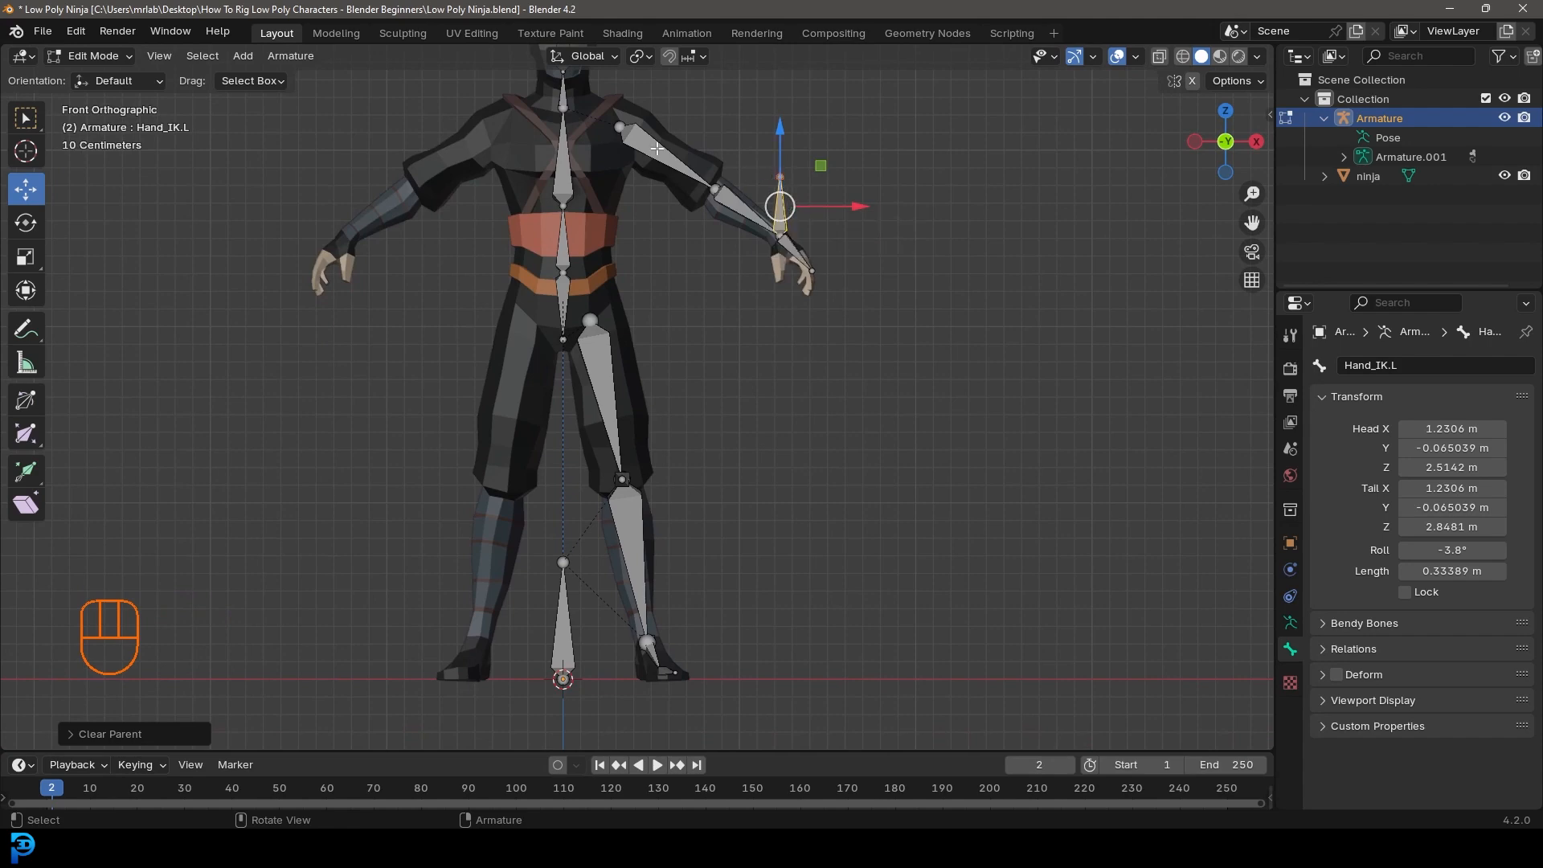
middle_click_drag(614, 138, 746, 279, "shift")
scroll(735, 281, "up", 2)
scroll(742, 602, "down", 4)
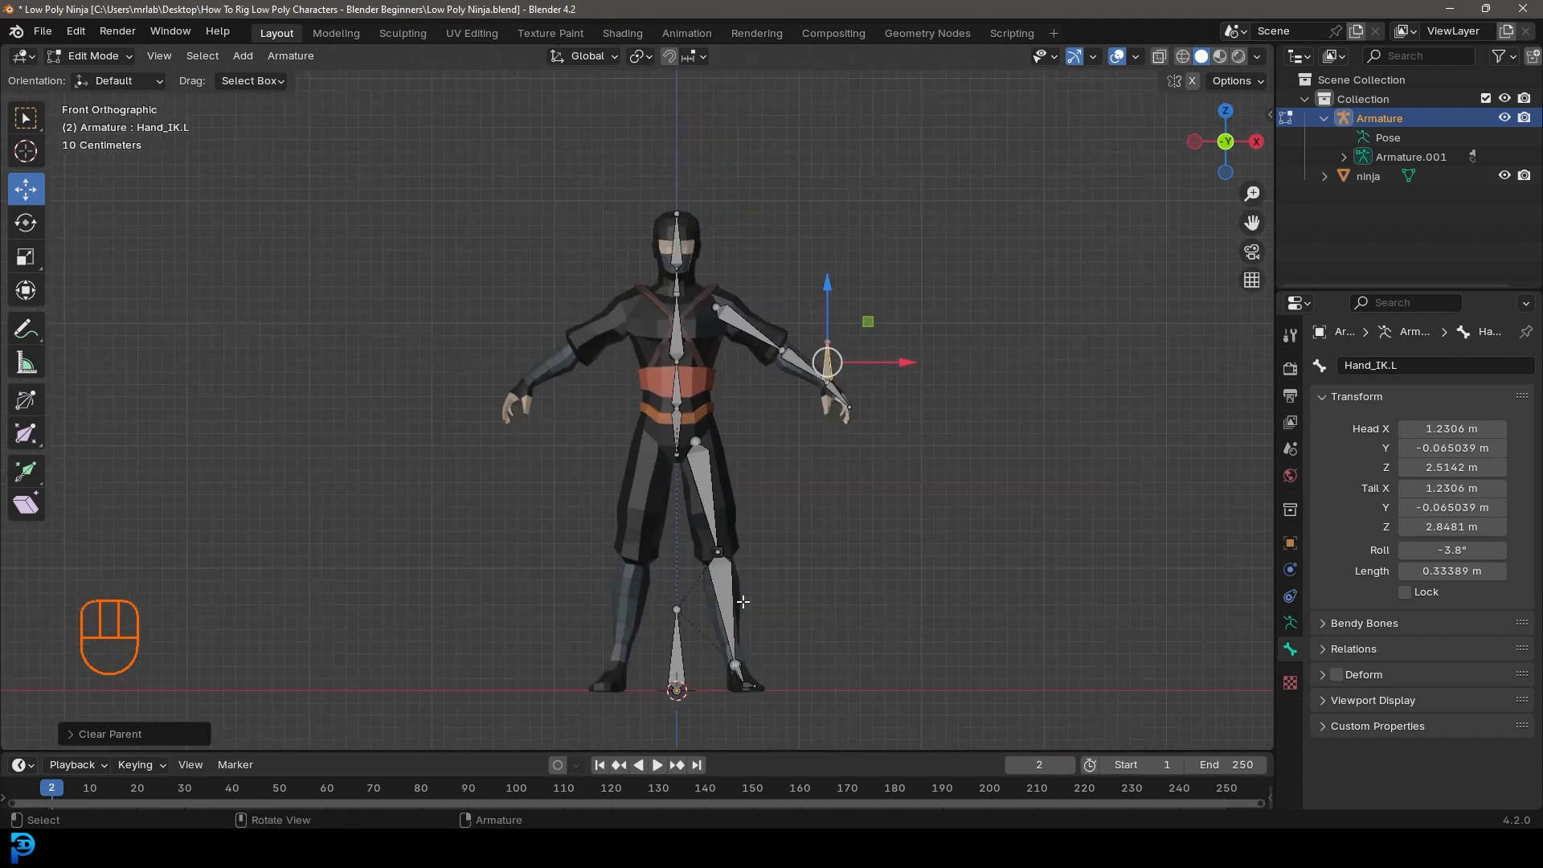
scroll(794, 393, "up", 6)
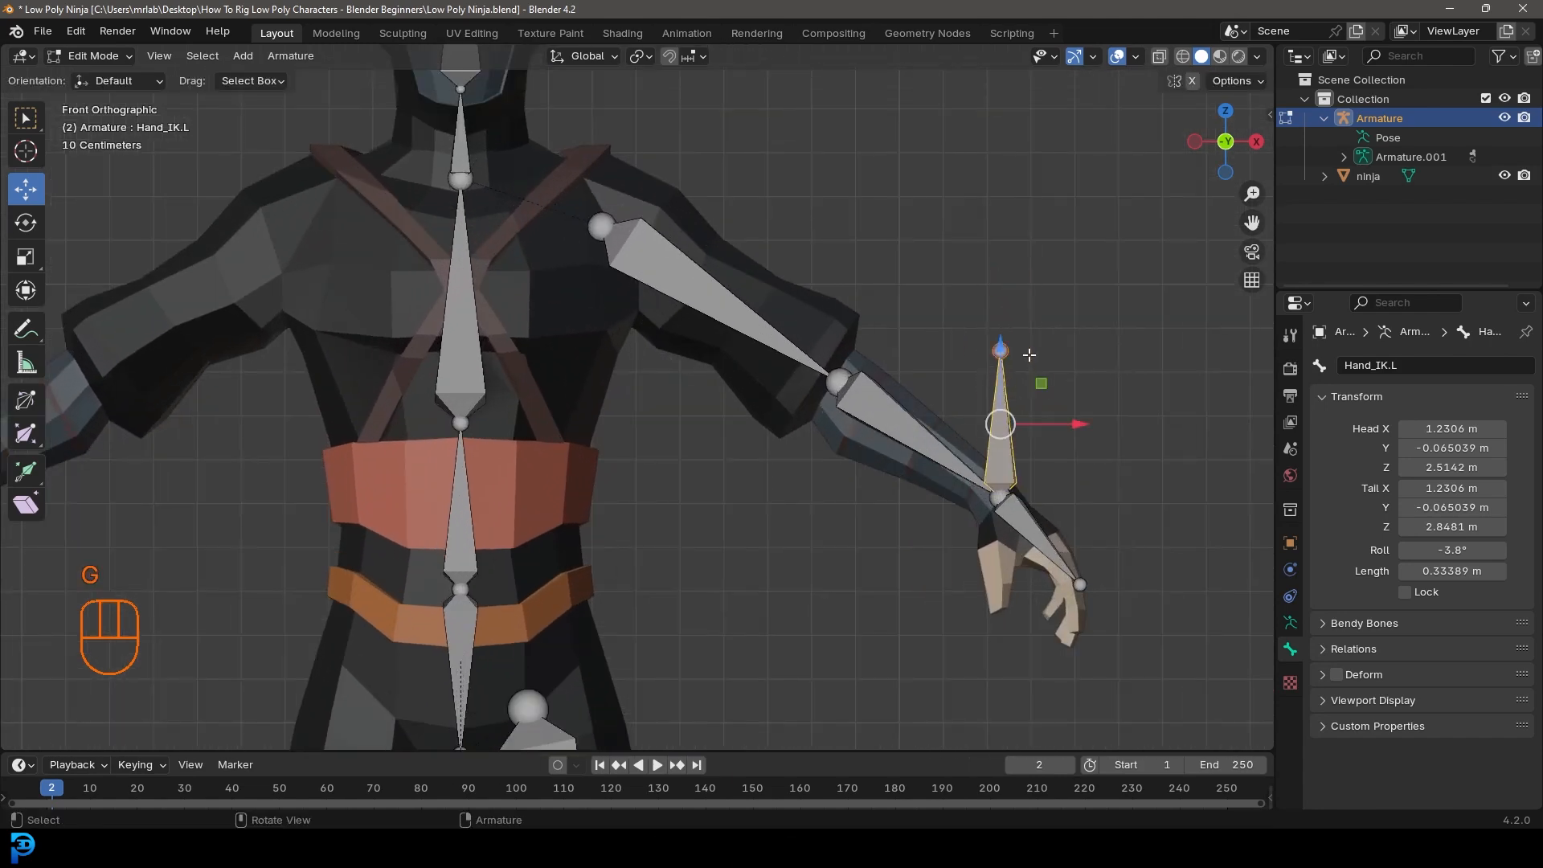
left_click(448, 289, "shift")
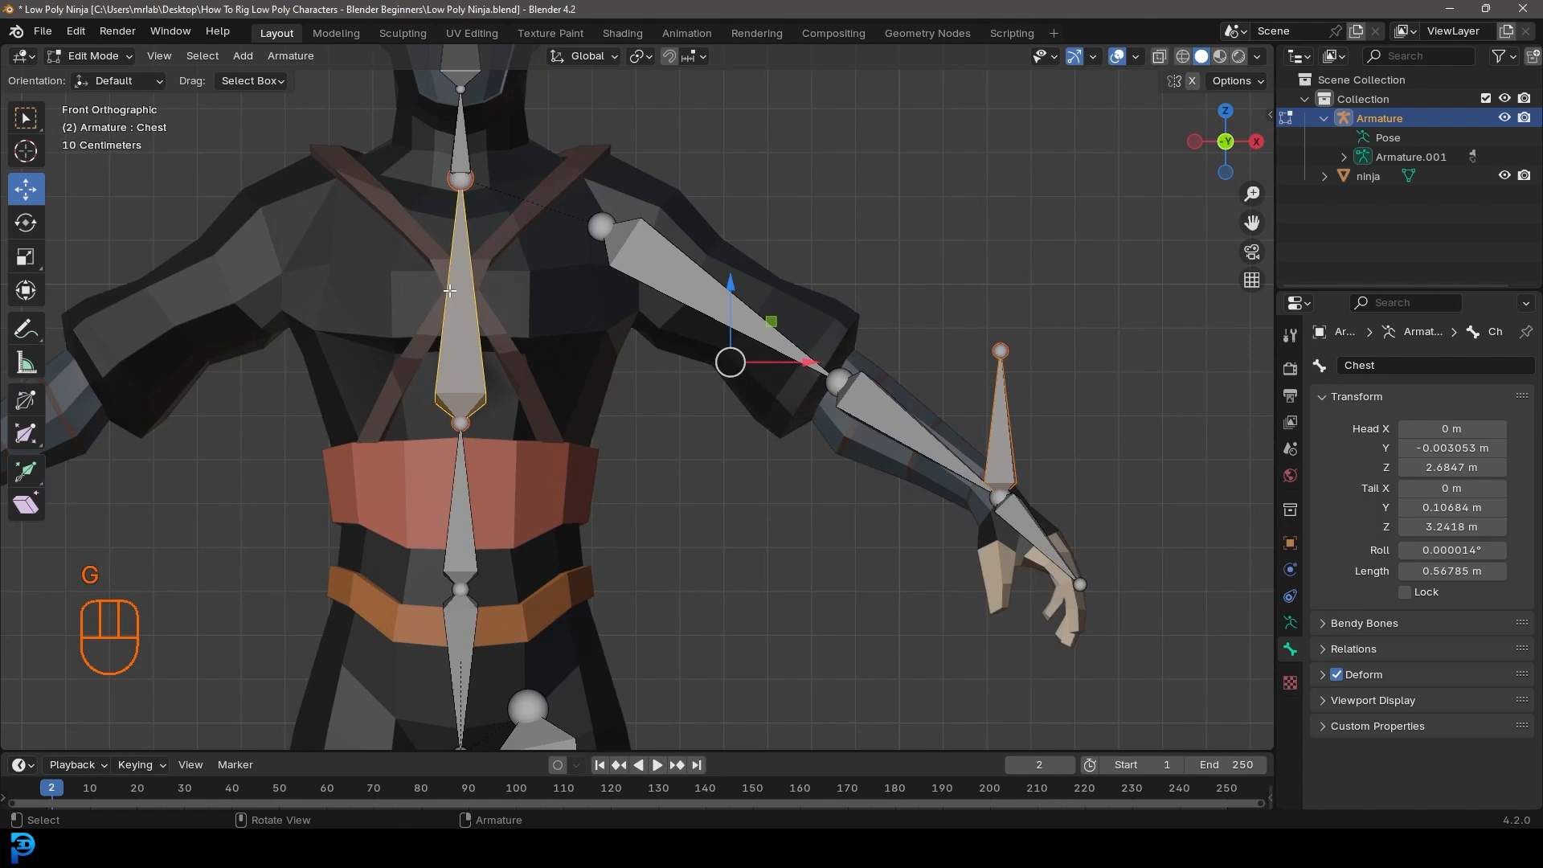
key("ctrl+p")
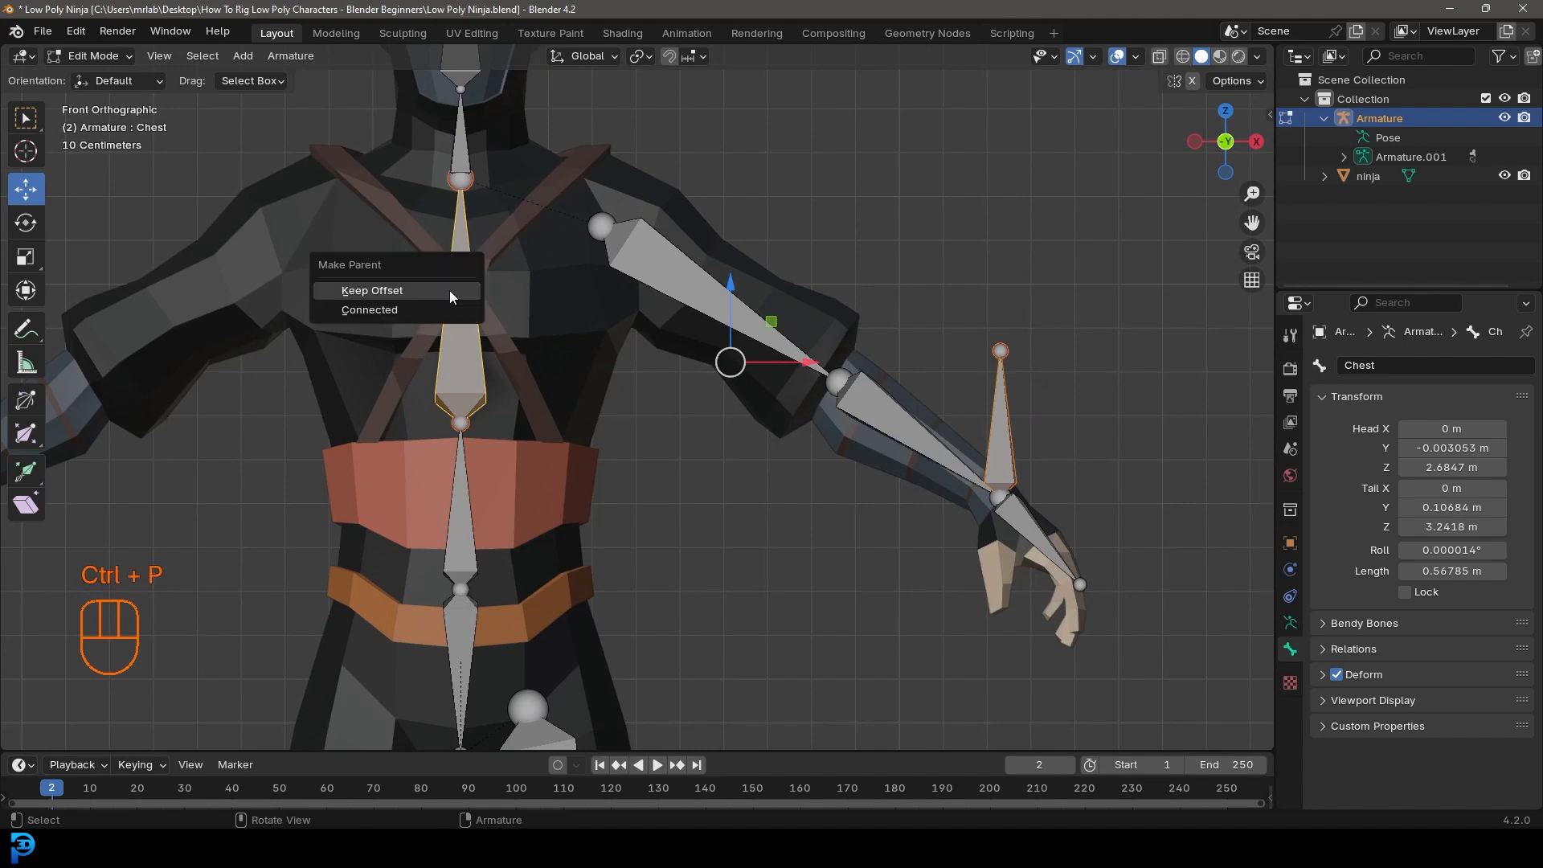
left_click(383, 292)
key("alt+a")
scroll(953, 417, "down", 6)
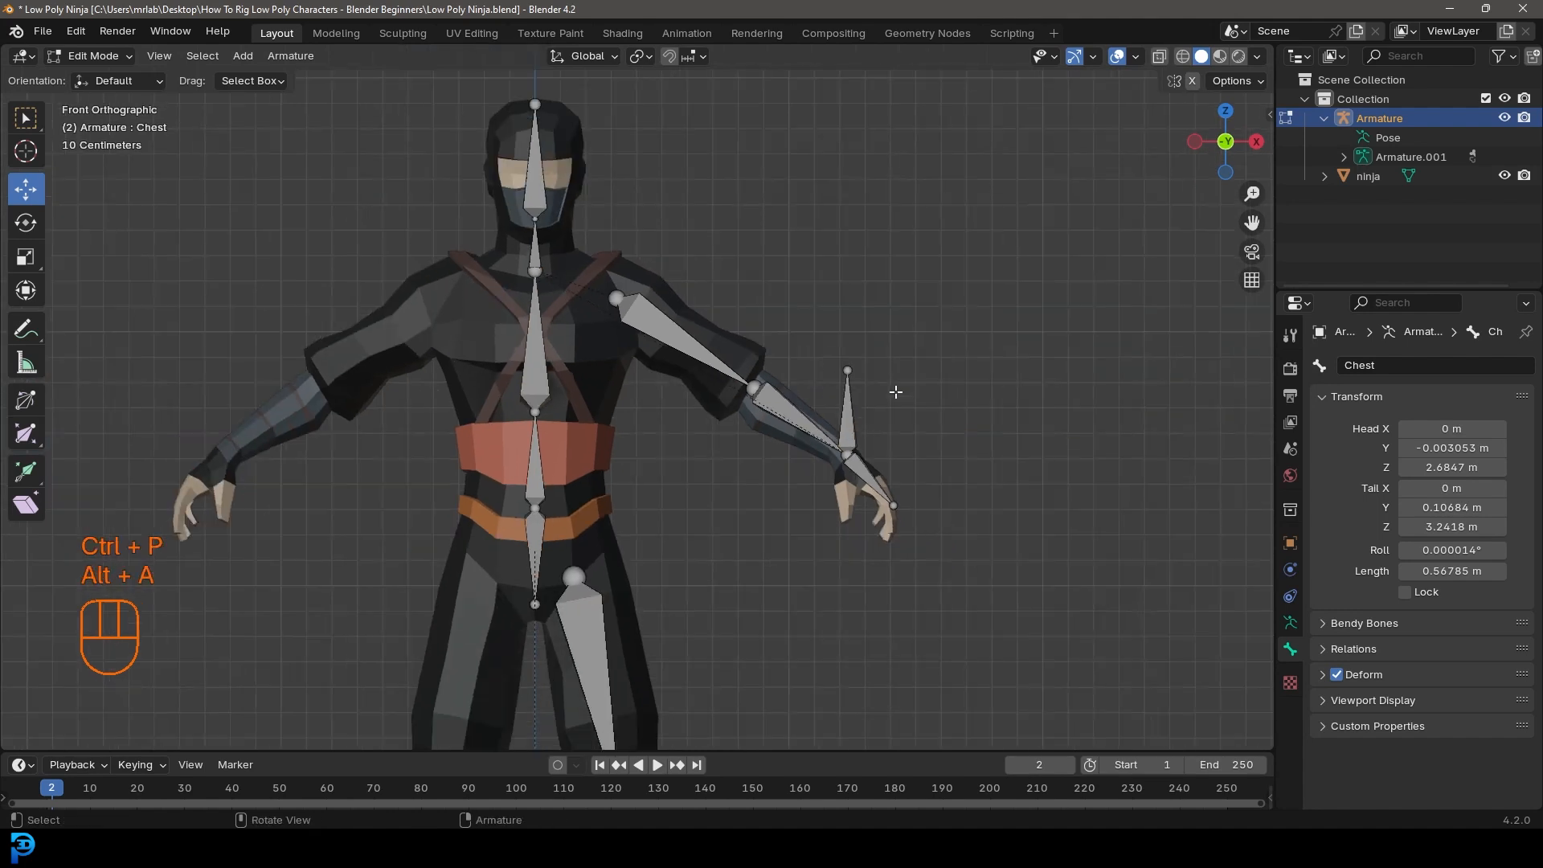
Step: Switch the armature from Edit Mode to Pose Mode
middle_click_drag(879, 334, 771, 434)
left_click(81, 58)
left_click(95, 117)
Step: Add an Inverse Kinematics constraint to Leg_Lower.L with Leg_IK.L as its target
middle_click_drag(736, 450, 666, 410)
scroll(730, 369, "up", 3)
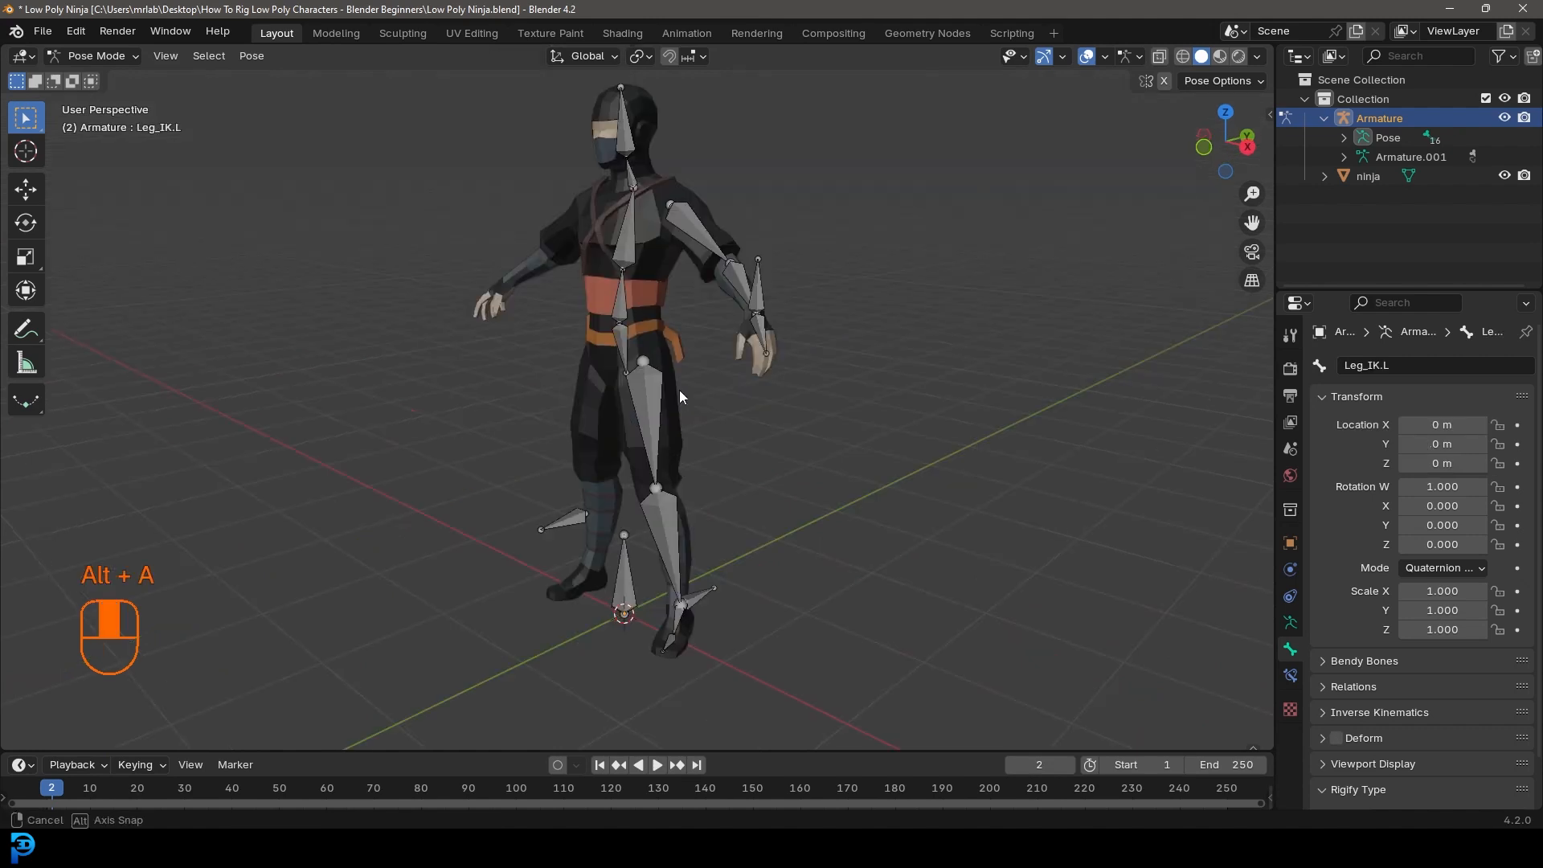
middle_click_drag(678, 389, 696, 418)
scroll(715, 483, "up", 3)
middle_click_drag(747, 555, 733, 325, "shift")
scroll(755, 402, "up", 2)
left_click(705, 568)
middle_click_drag(704, 566, 755, 647, "shift")
scroll(793, 558, "up", 3)
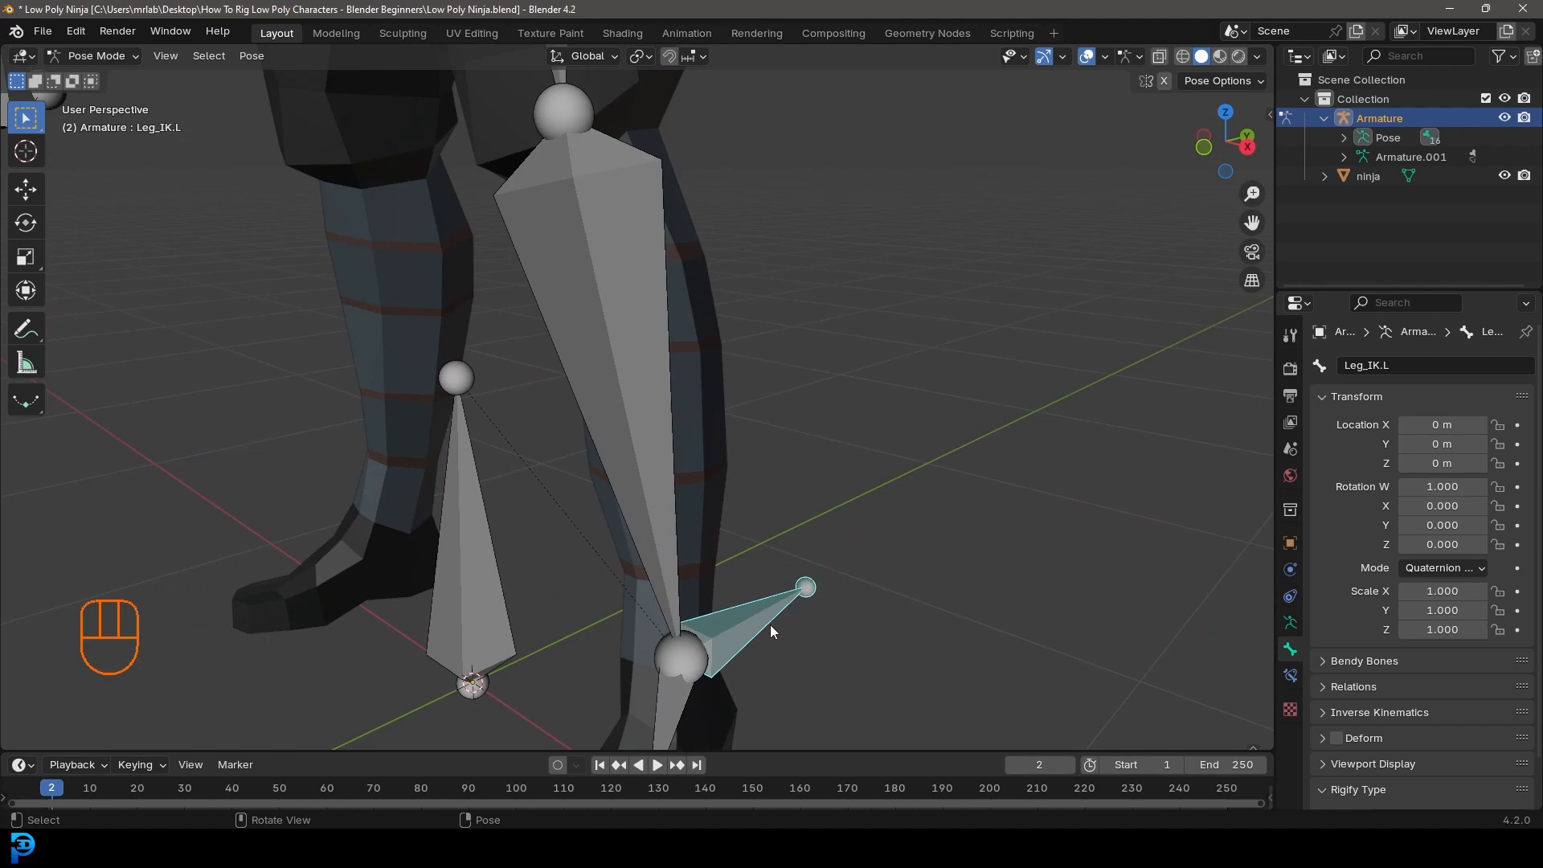
left_click(624, 305, "shift")
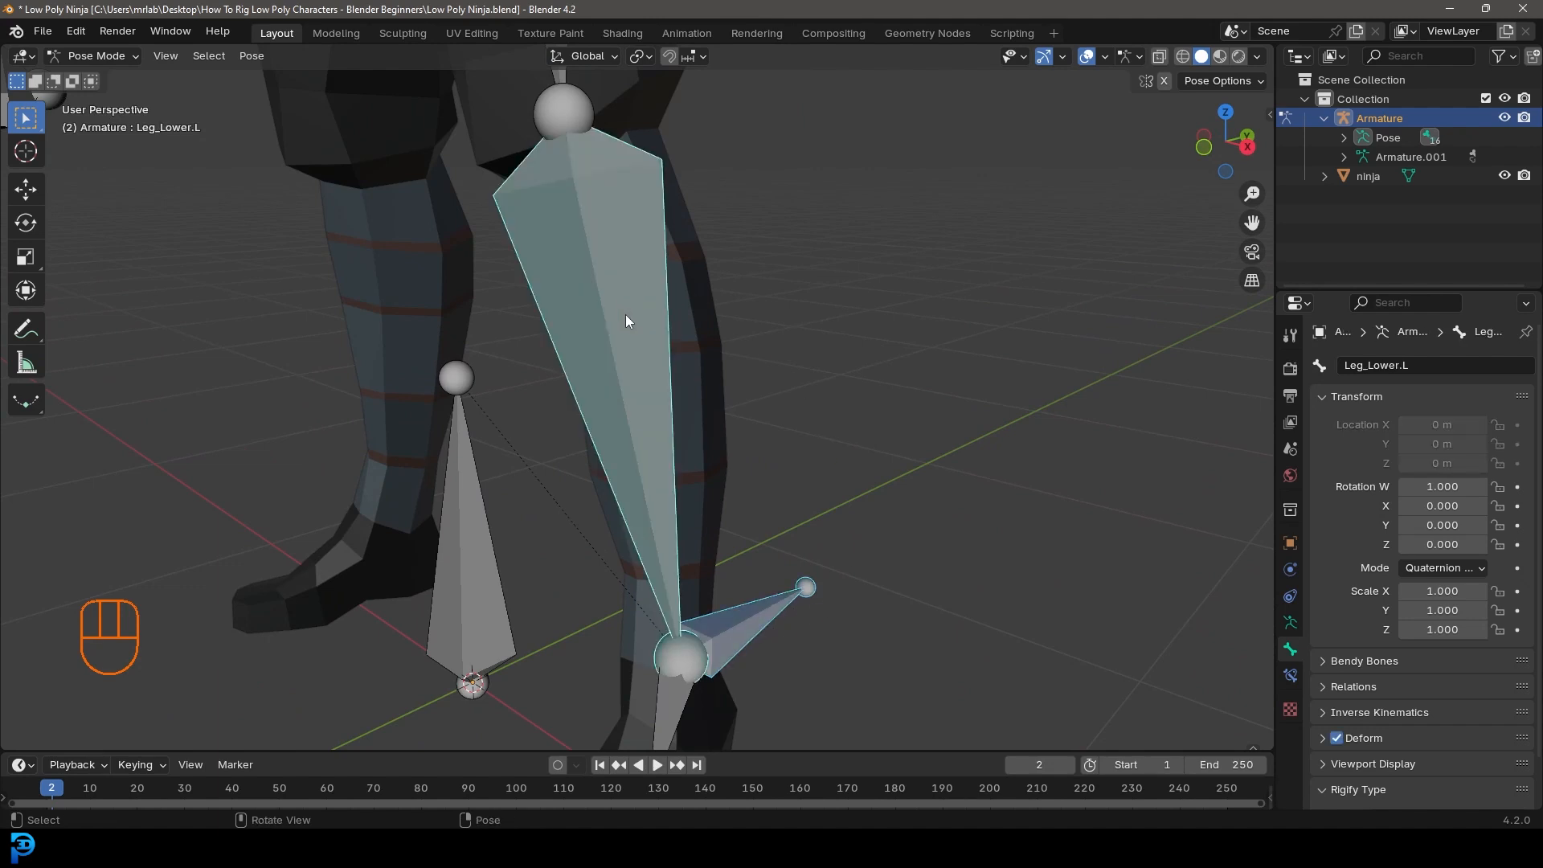
key("shift+ctrl+c")
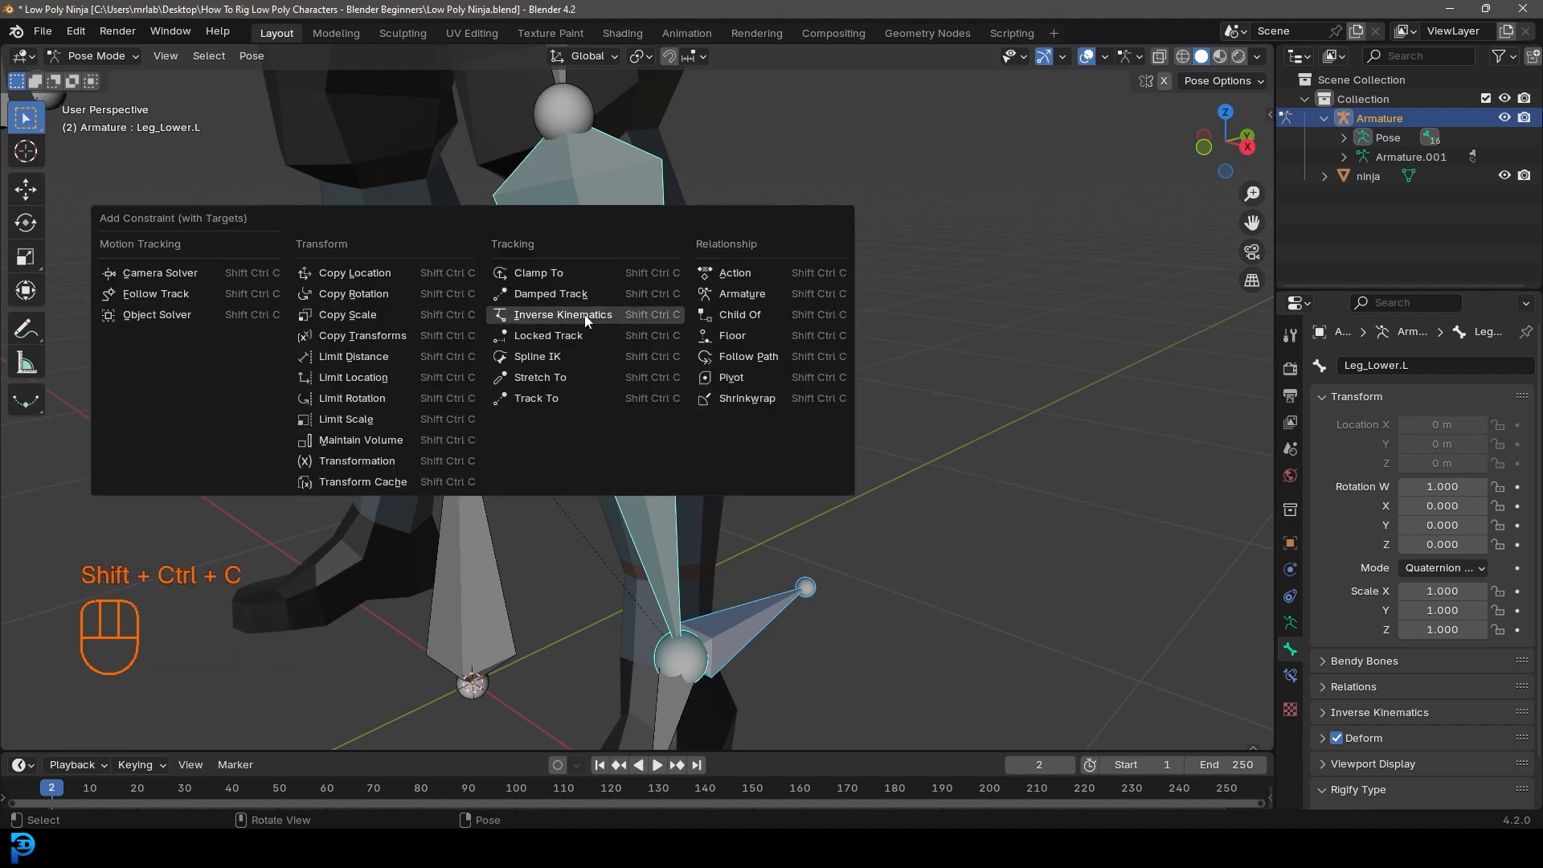
left_click(585, 315)
Step: Set the chain length of the IK constraint on Leg_Lower.L to 2
middle_click_drag(590, 314, 607, 450)
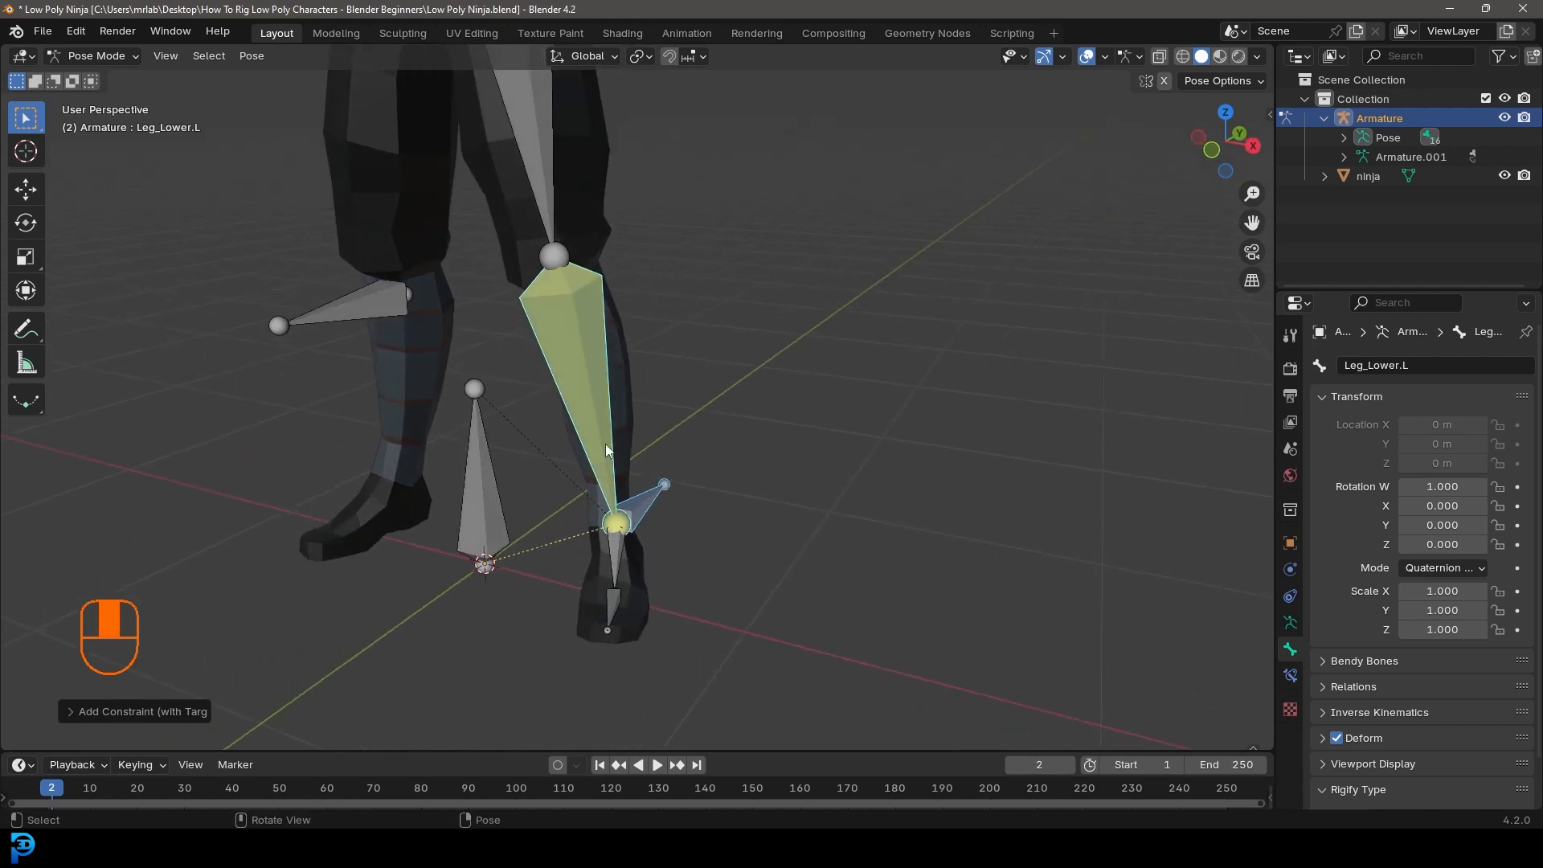
mouse_move(632, 332)
middle_mouse_down()
mouse_move(542, 332)
mouse_move(632, 334)
middle_mouse_up()
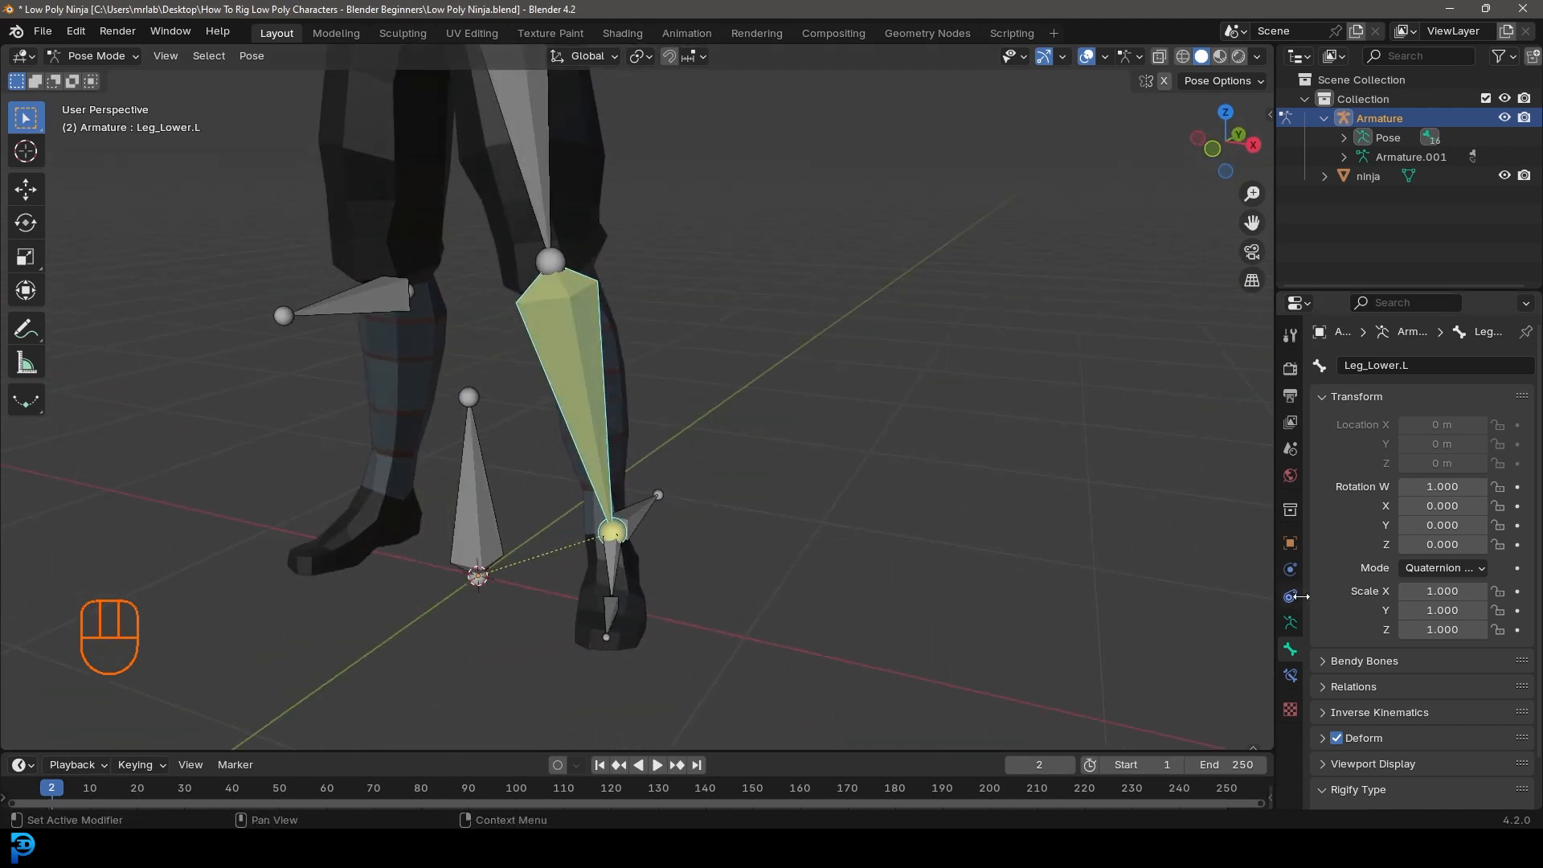
left_click(1291, 597)
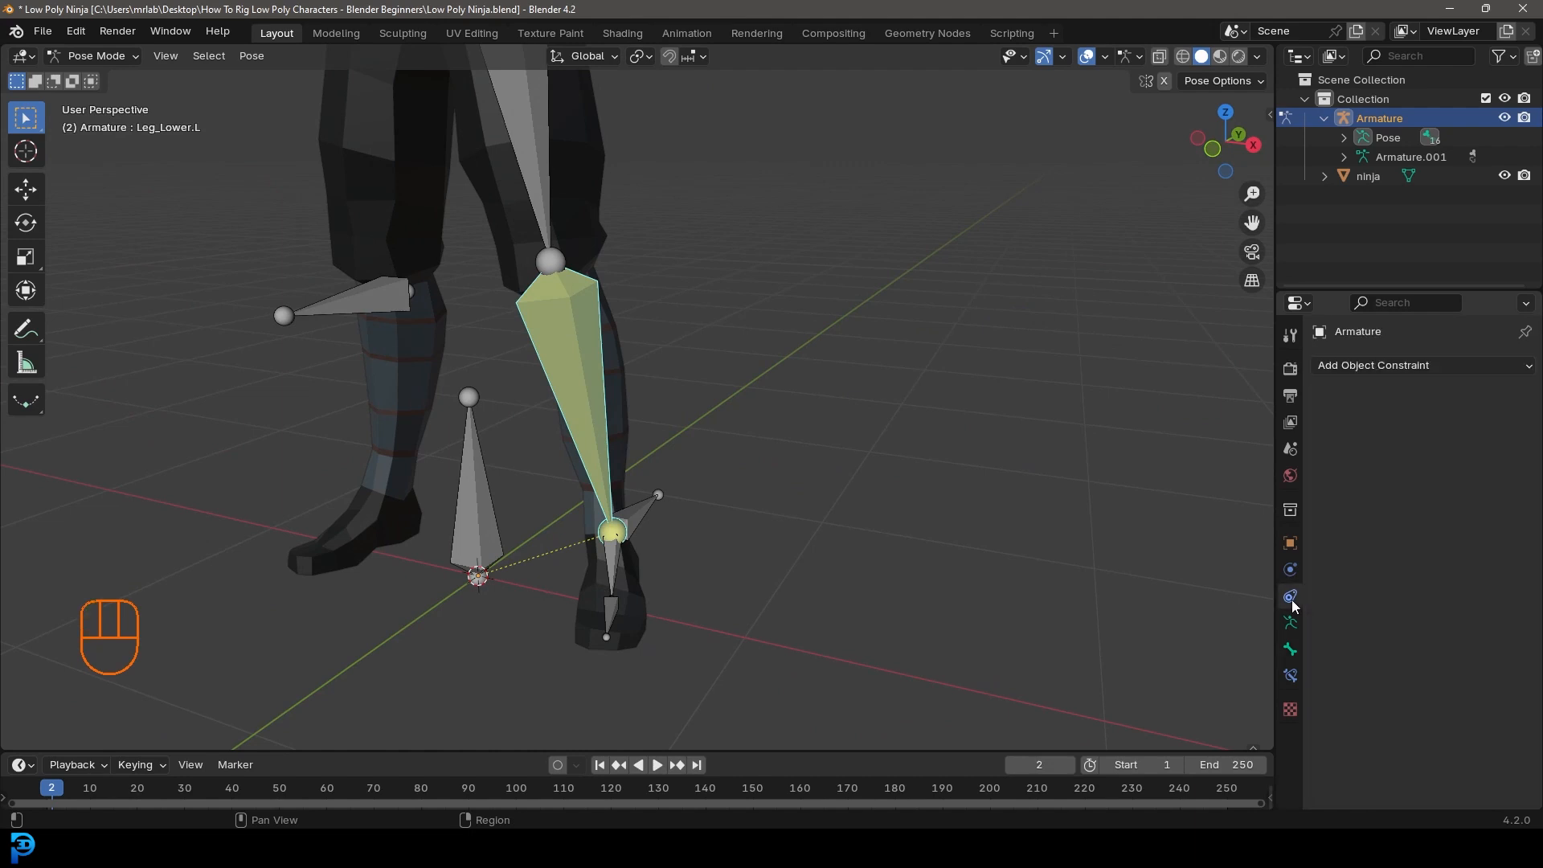
left_click(1293, 678)
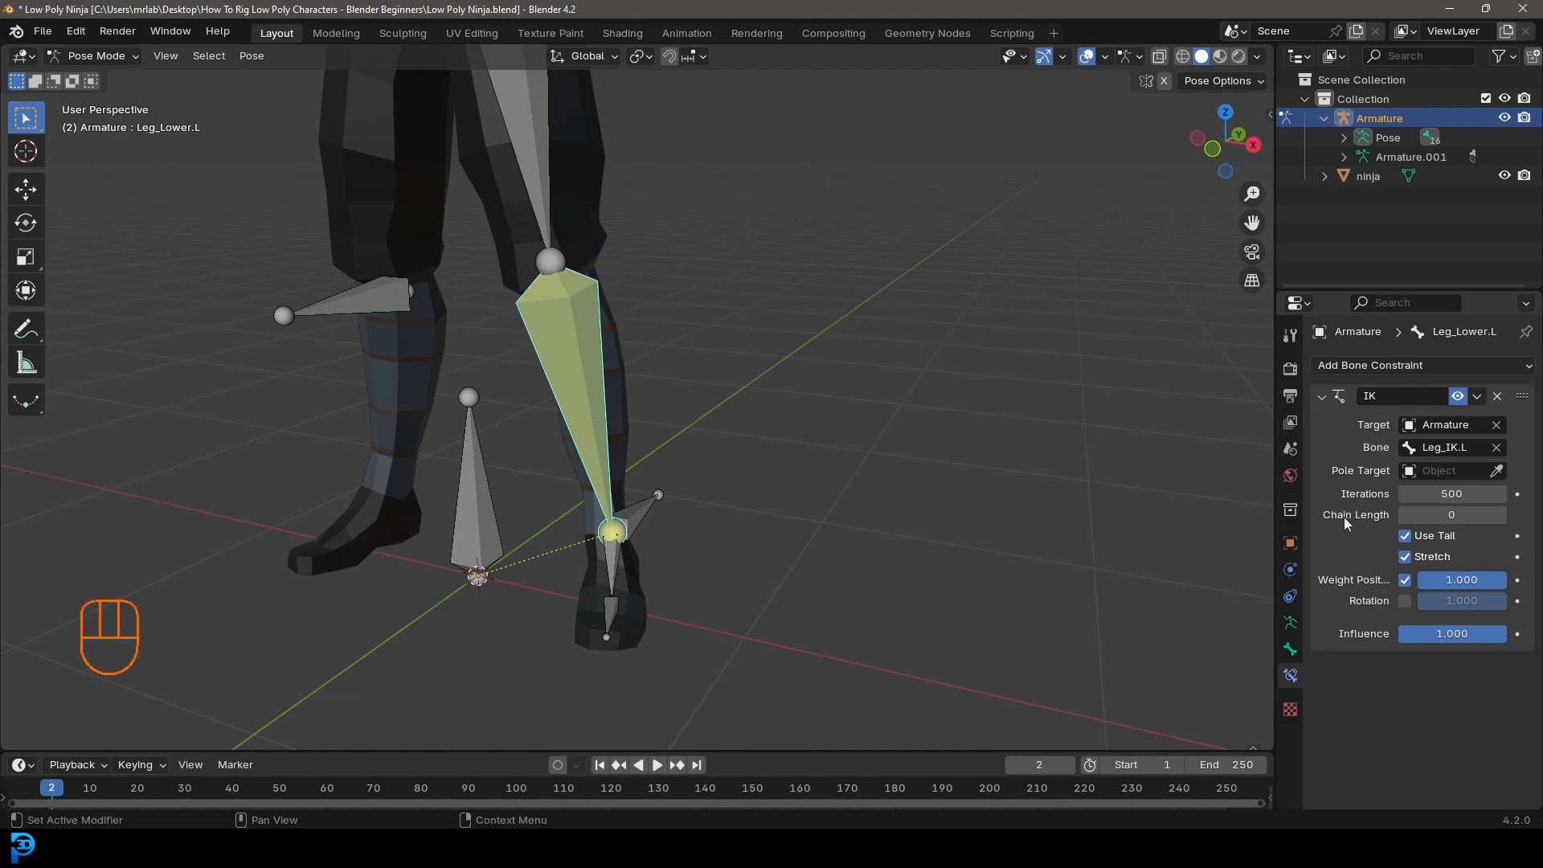
left_click(1470, 516)
type("2")
key("Return")
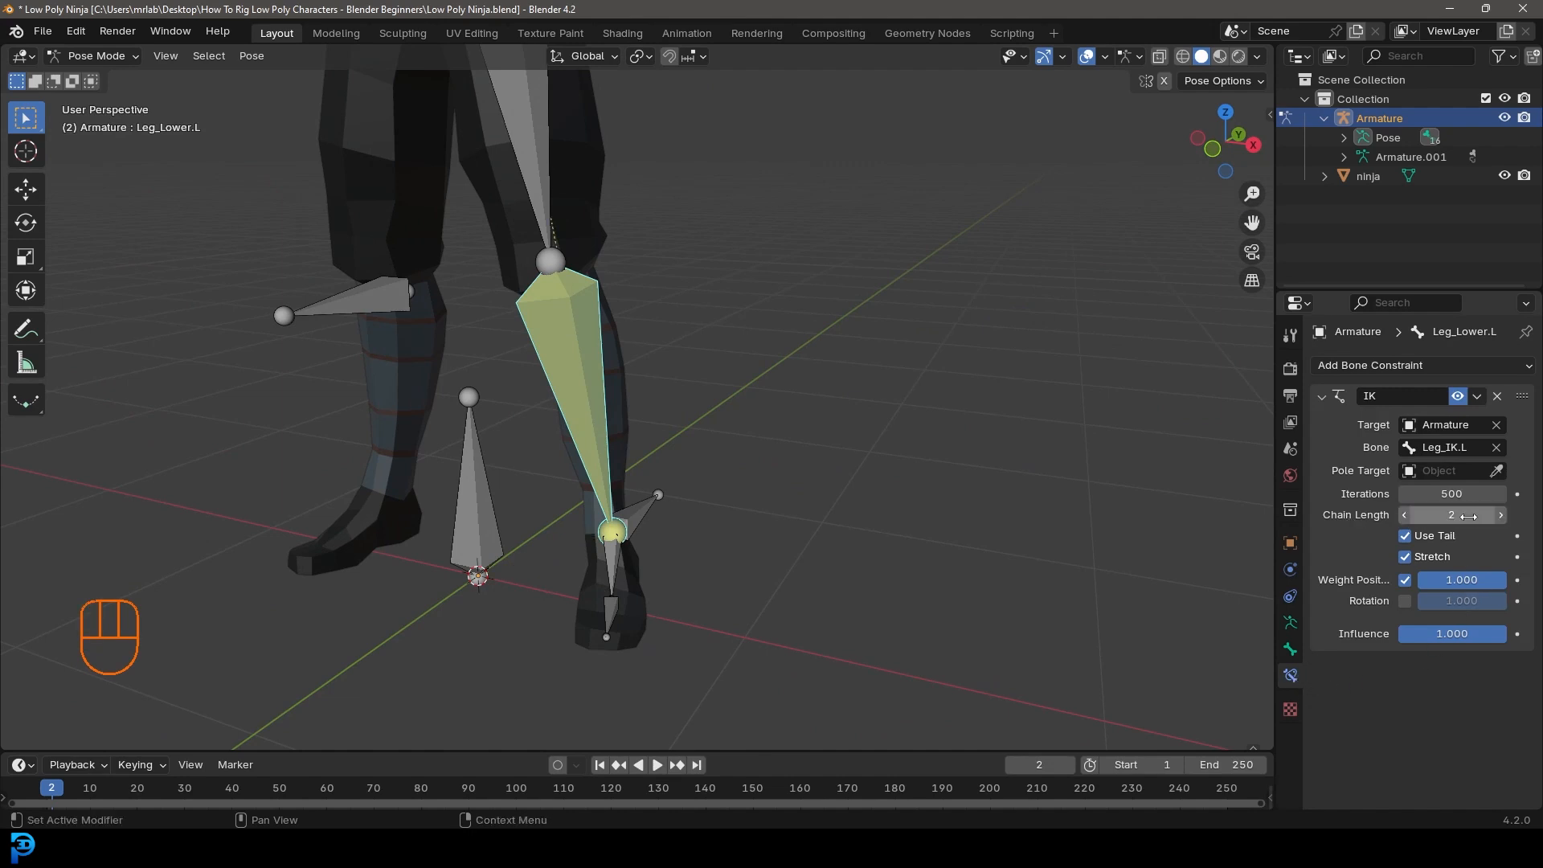
Step: Test the left leg's IK by moving Leg_IK.L upward, and cancel the move
middle_click_drag(691, 470, 743, 587)
left_click(720, 542)
key("g")
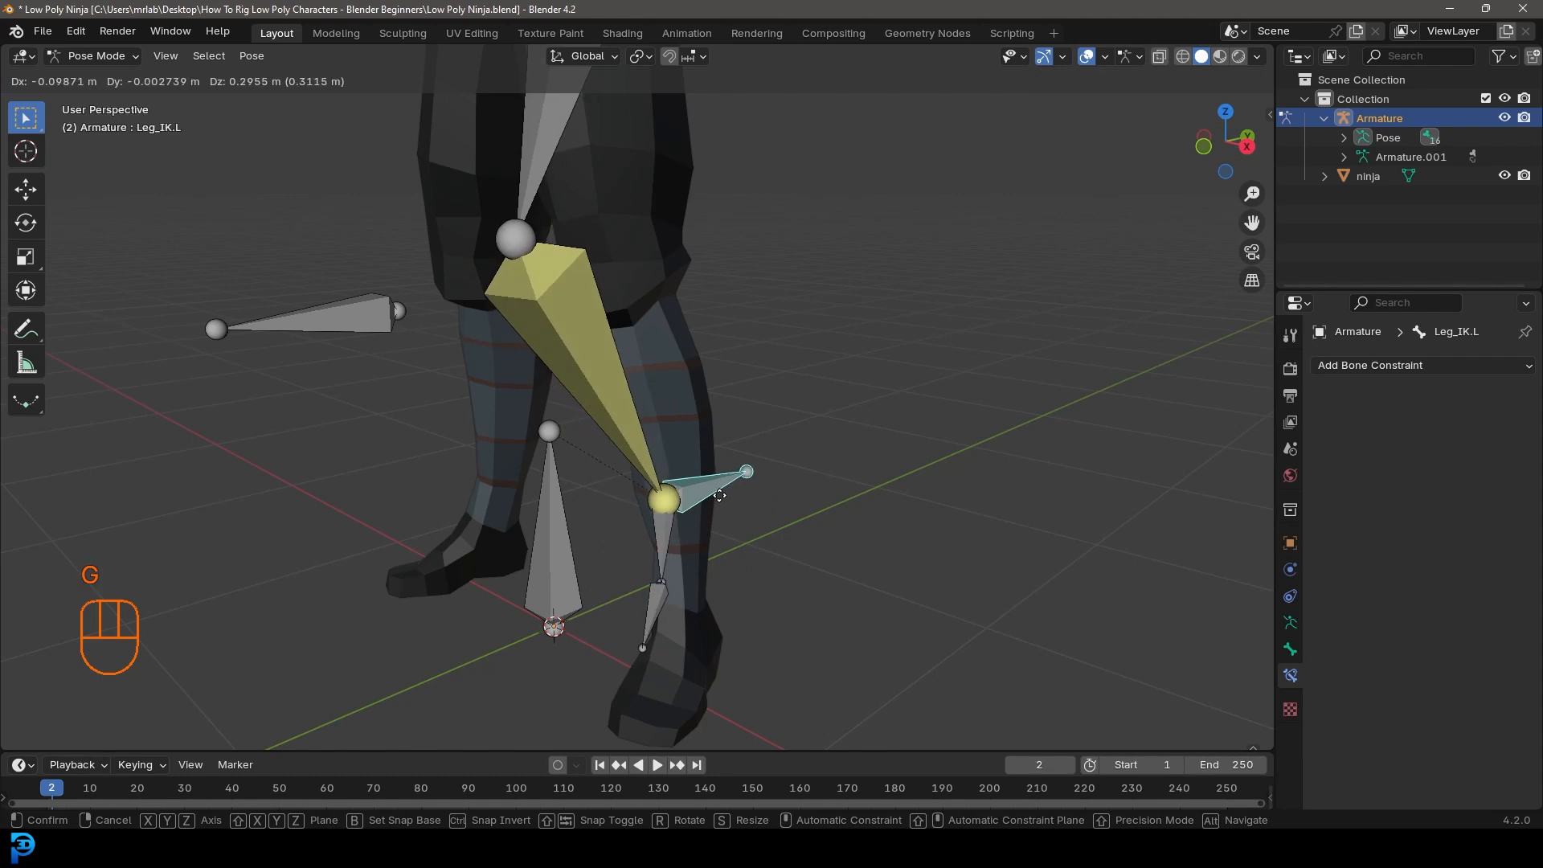
right_click(725, 495)
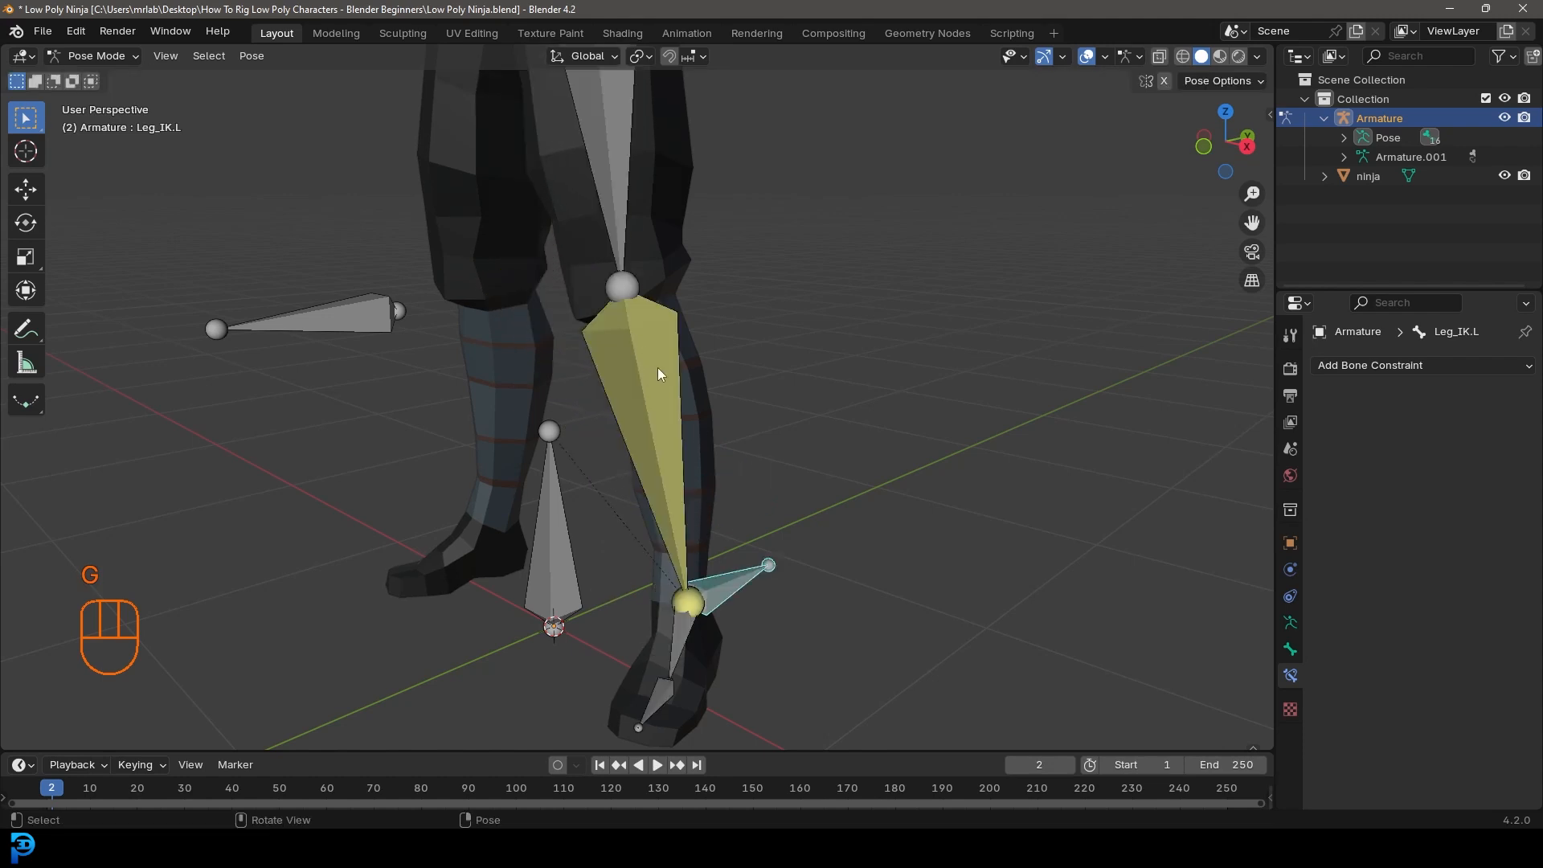
Step: Examine the two-bone IK chain formed by Leg_Lower.L and Leg_Upper.L, together with the constraint's chain length setting
left_click(657, 368)
left_click(614, 127)
scroll(613, 177, "down", 3)
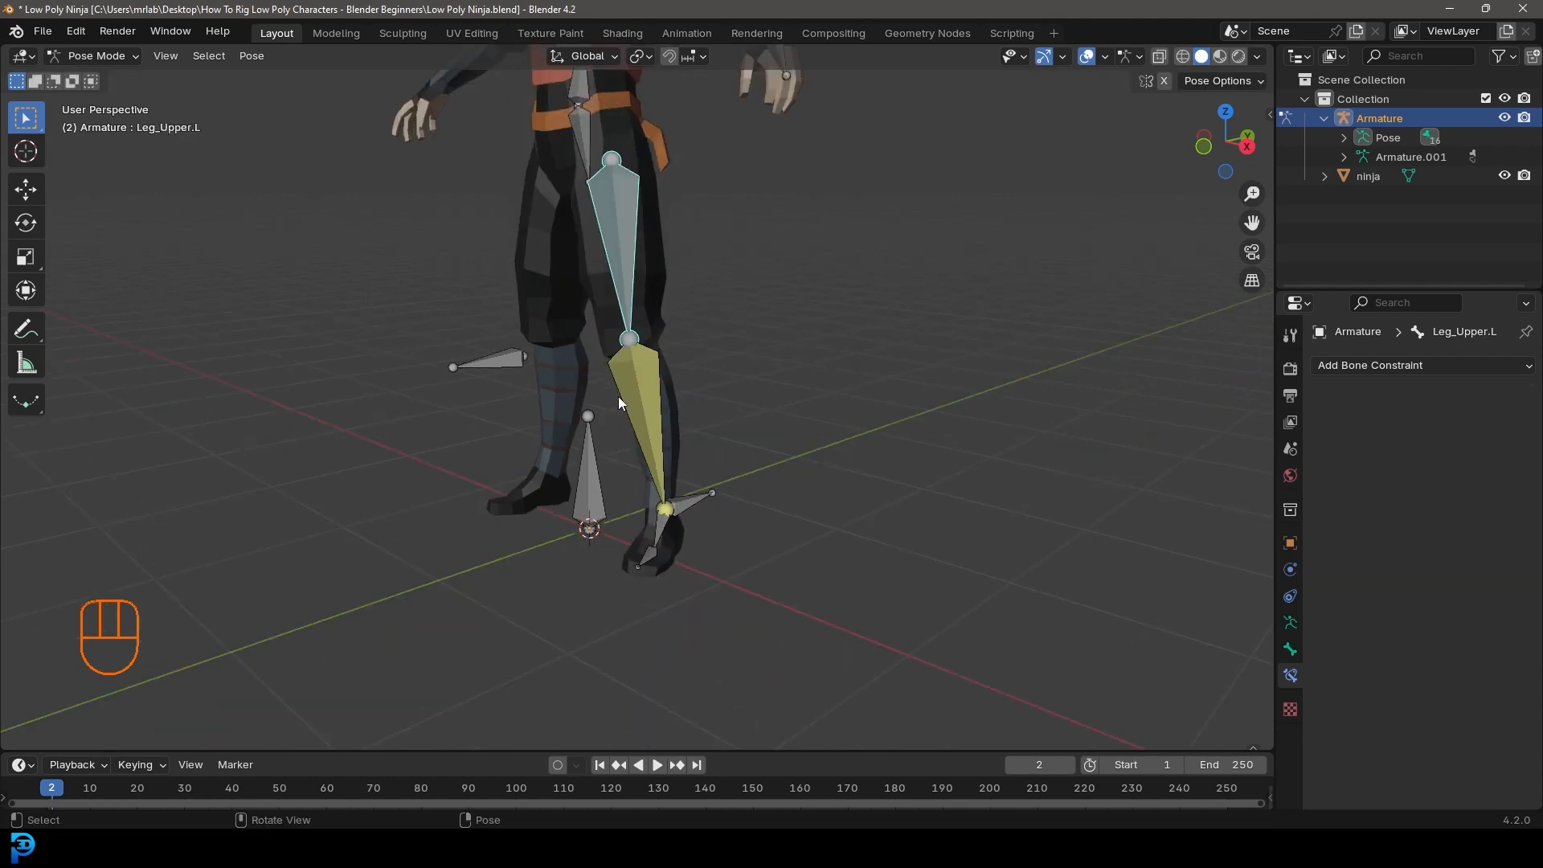
middle_click_drag(619, 399, 629, 420)
left_click(629, 420)
left_click_drag(602, 252, 595, 260)
middle_click_drag(666, 426, 717, 607, "shift")
scroll(726, 696, "up", 2)
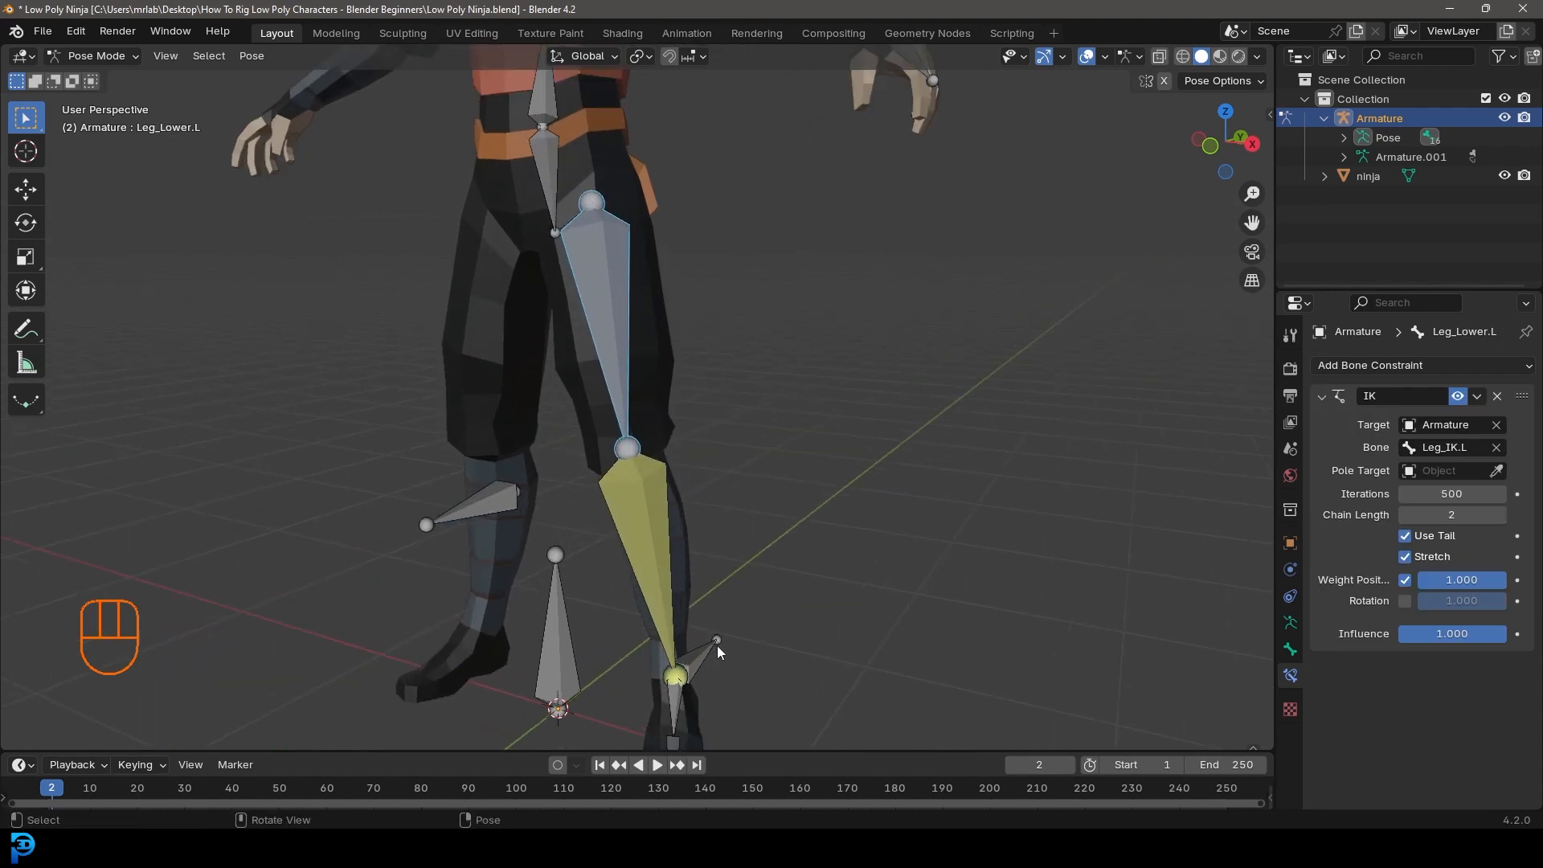
left_click(705, 657)
left_click(658, 537)
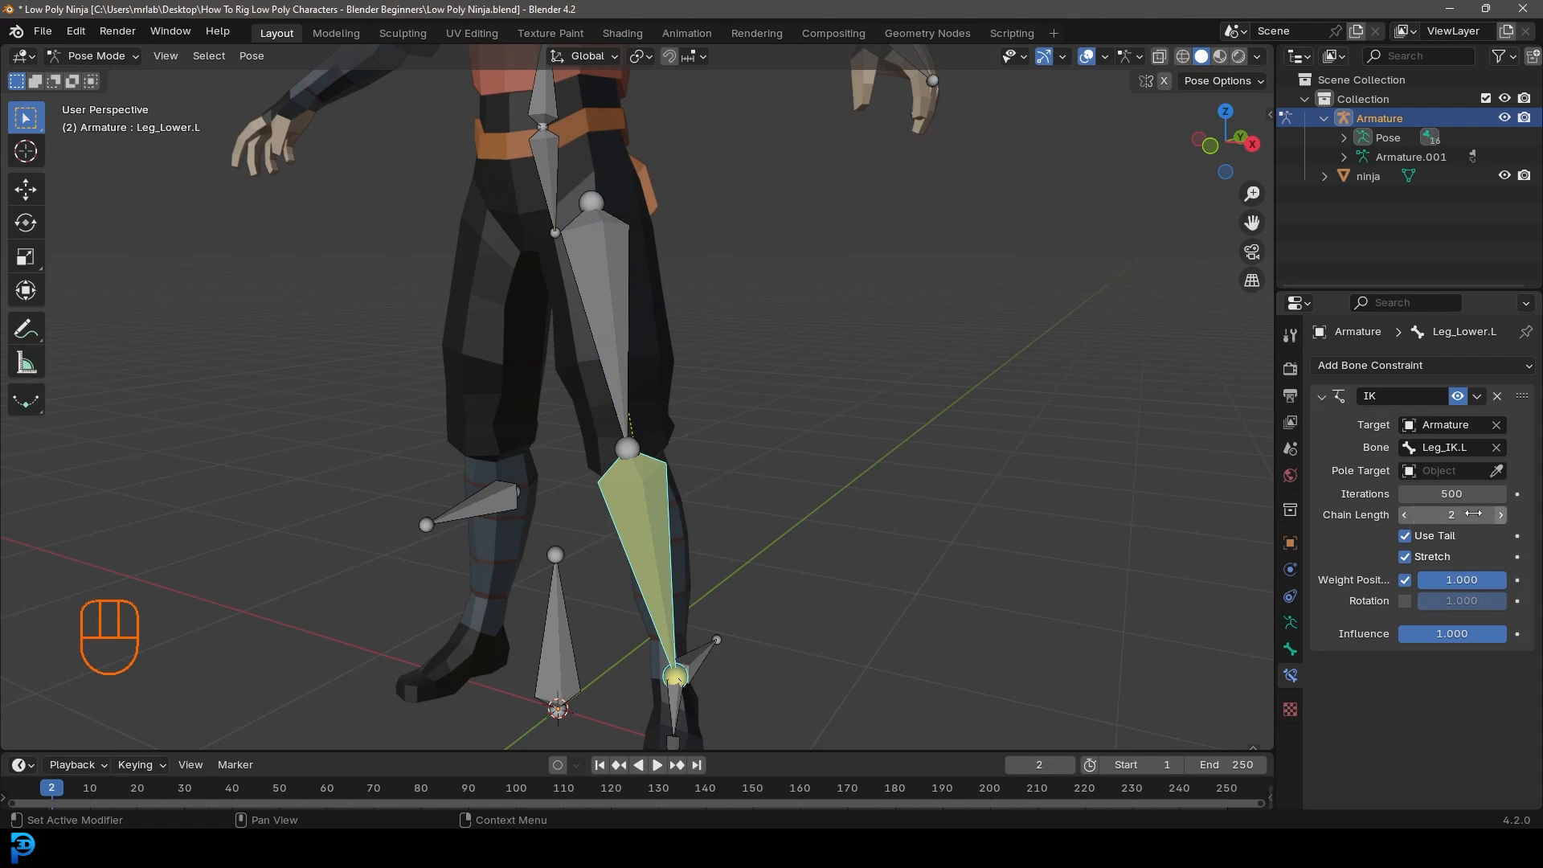
Step: Test the left leg's IK by moving Leg_IK.L up and outward, and clear its location
middle_click_drag(953, 558, 726, 569)
scroll(724, 534, "up", 2)
left_click(707, 553)
scroll(725, 570, "up", 1)
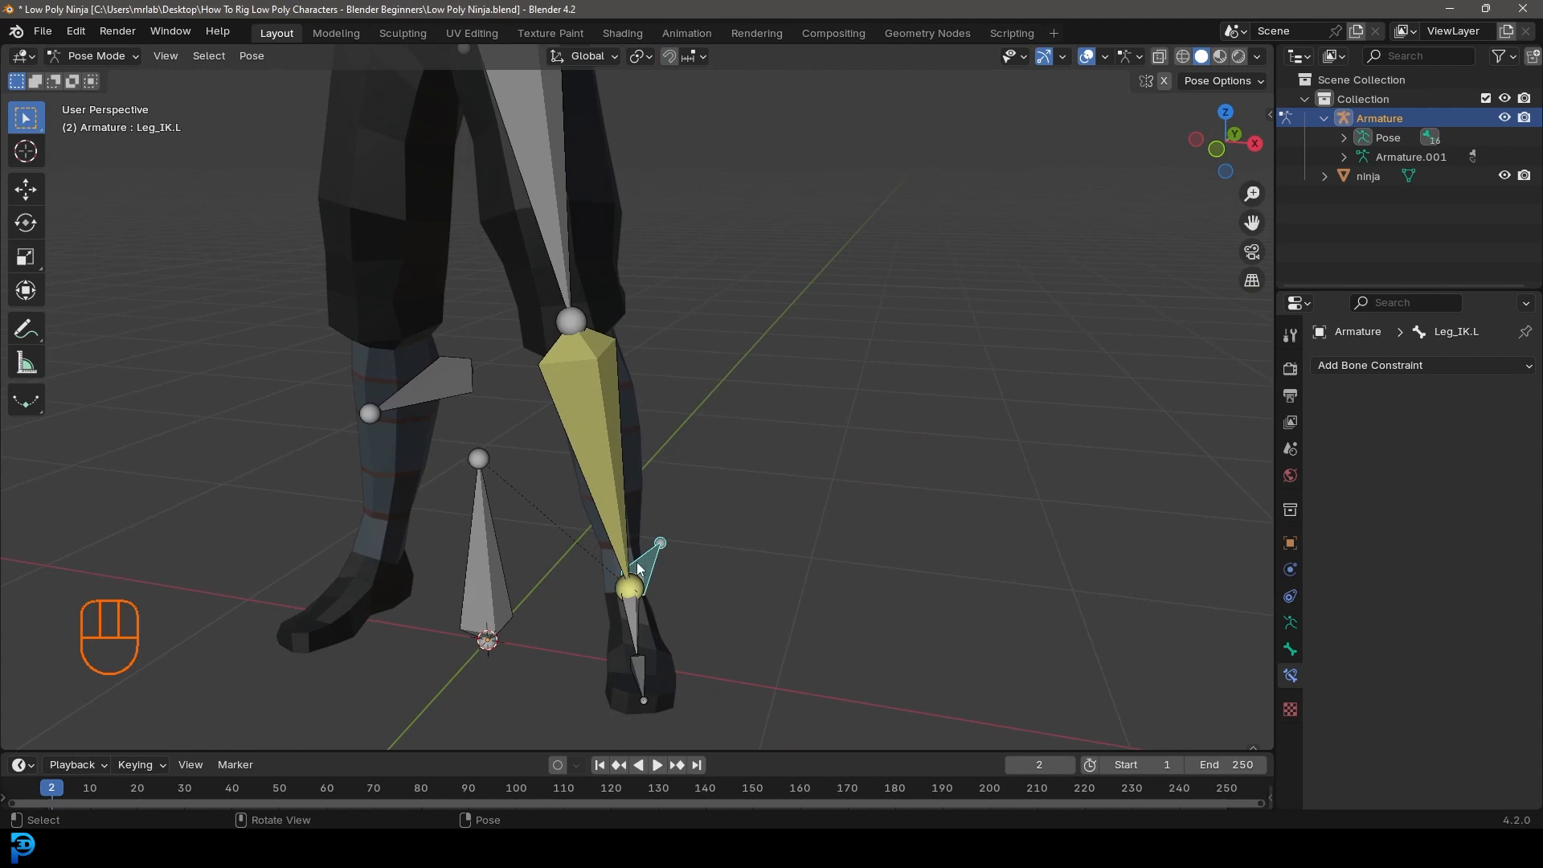
key("g")
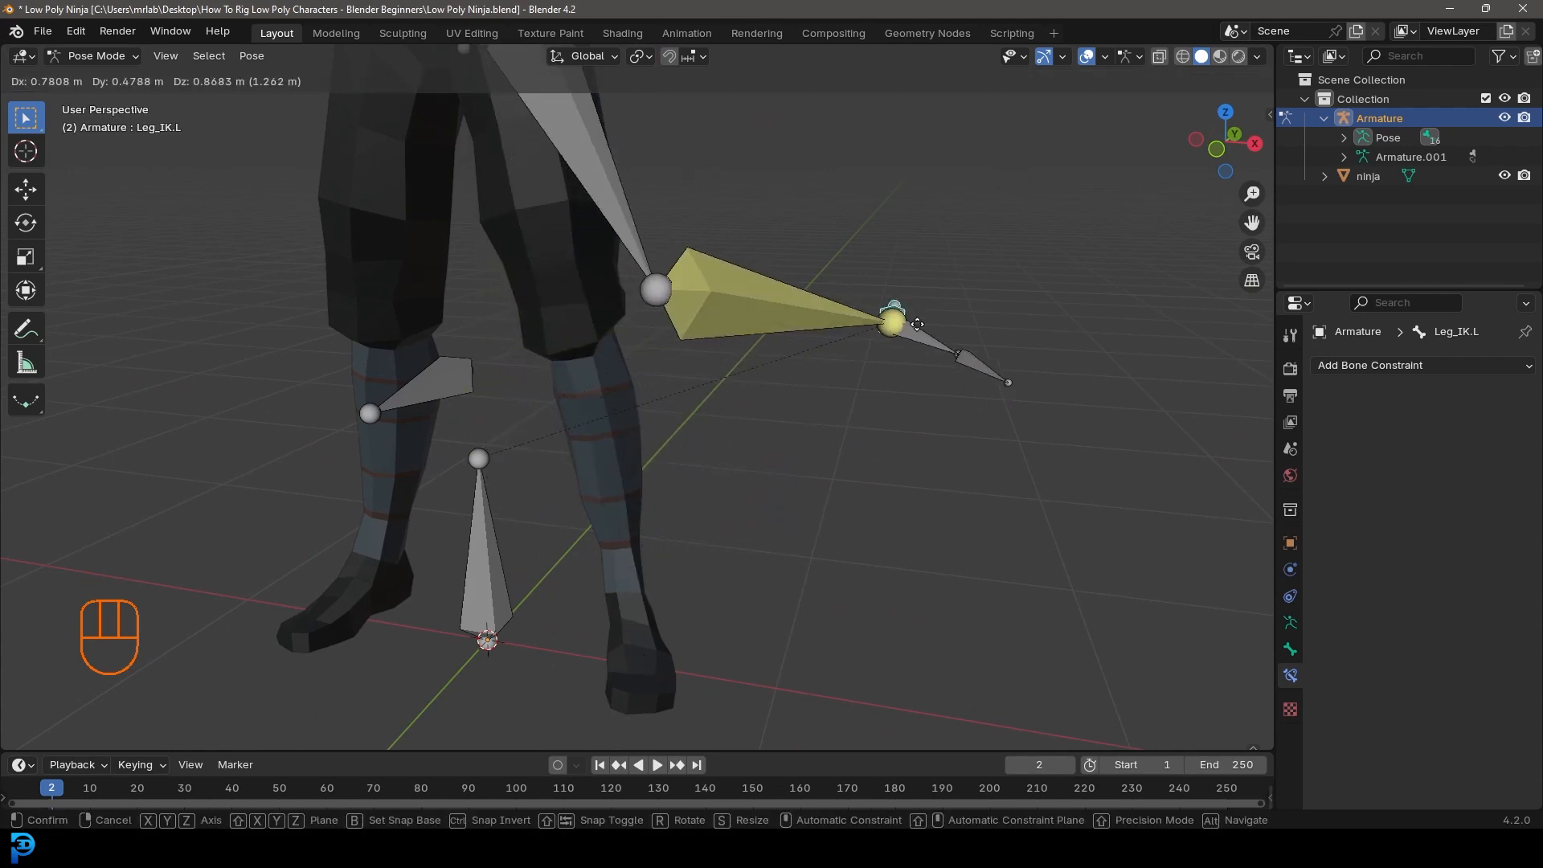
left_click(875, 330)
middle_click_drag(874, 330, 816, 421)
scroll(836, 374, "up", 3)
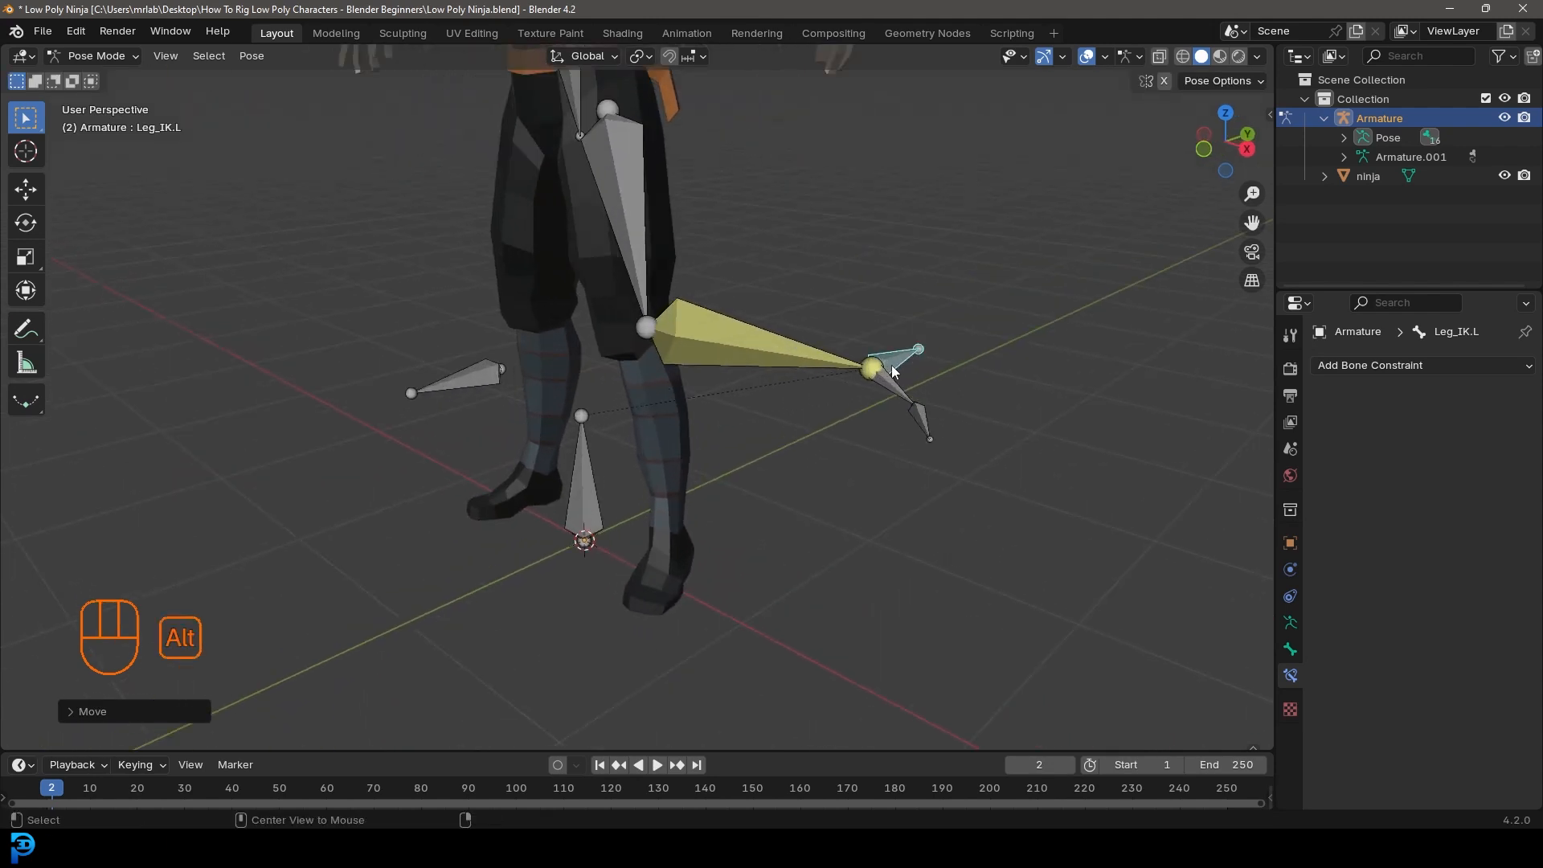
key("alt+g")
middle_click_drag(751, 483, 682, 512)
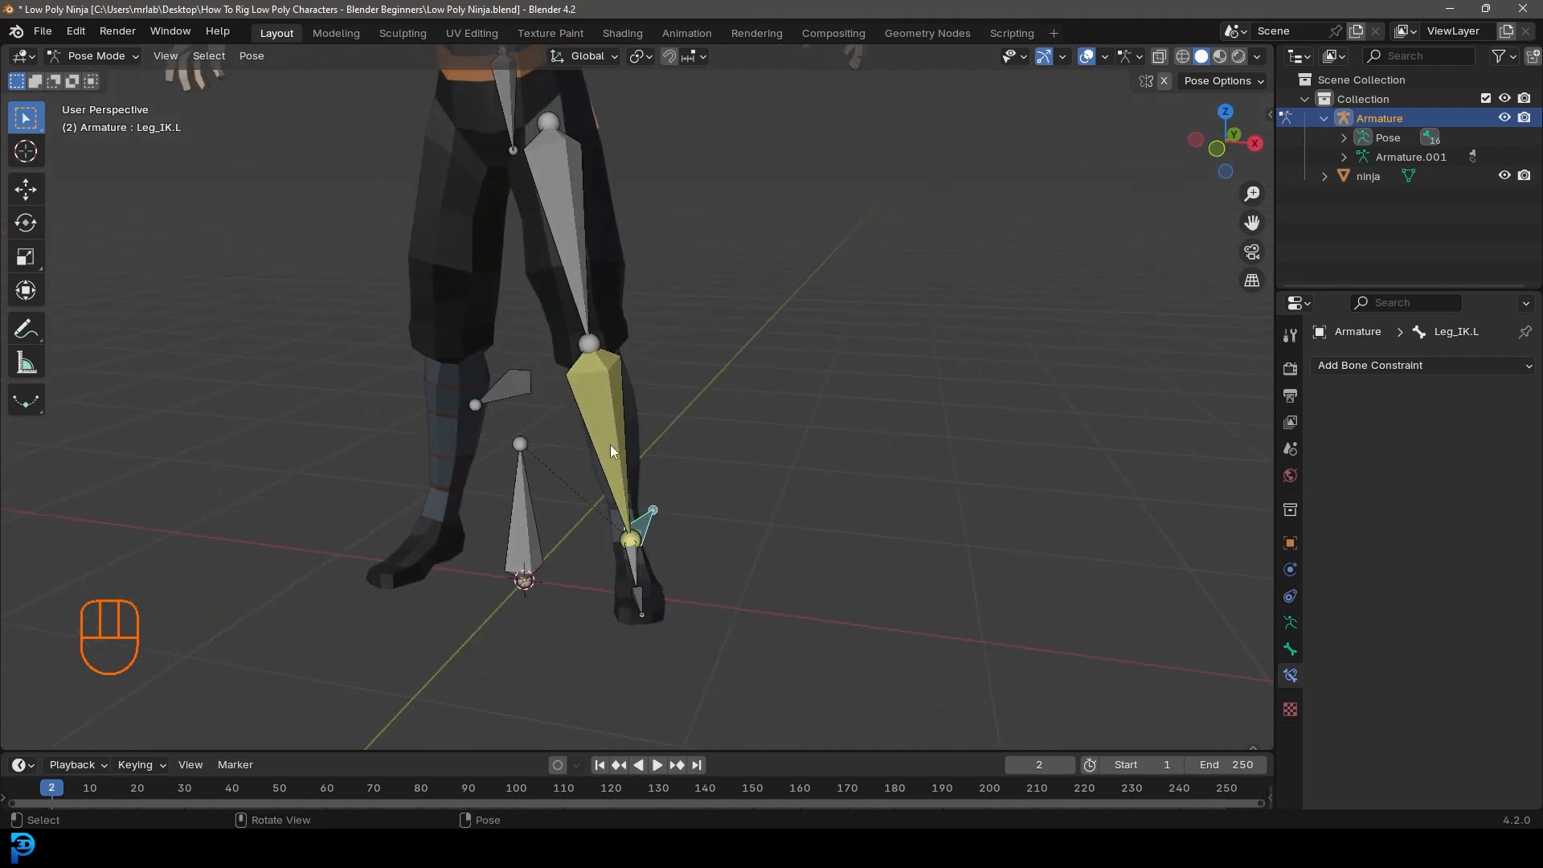
Step: Repeat the Leg_IK.L movement test twice, clearing the first move and cancelling the second
middle_click_drag(609, 457, 670, 534, "shift")
key("g")
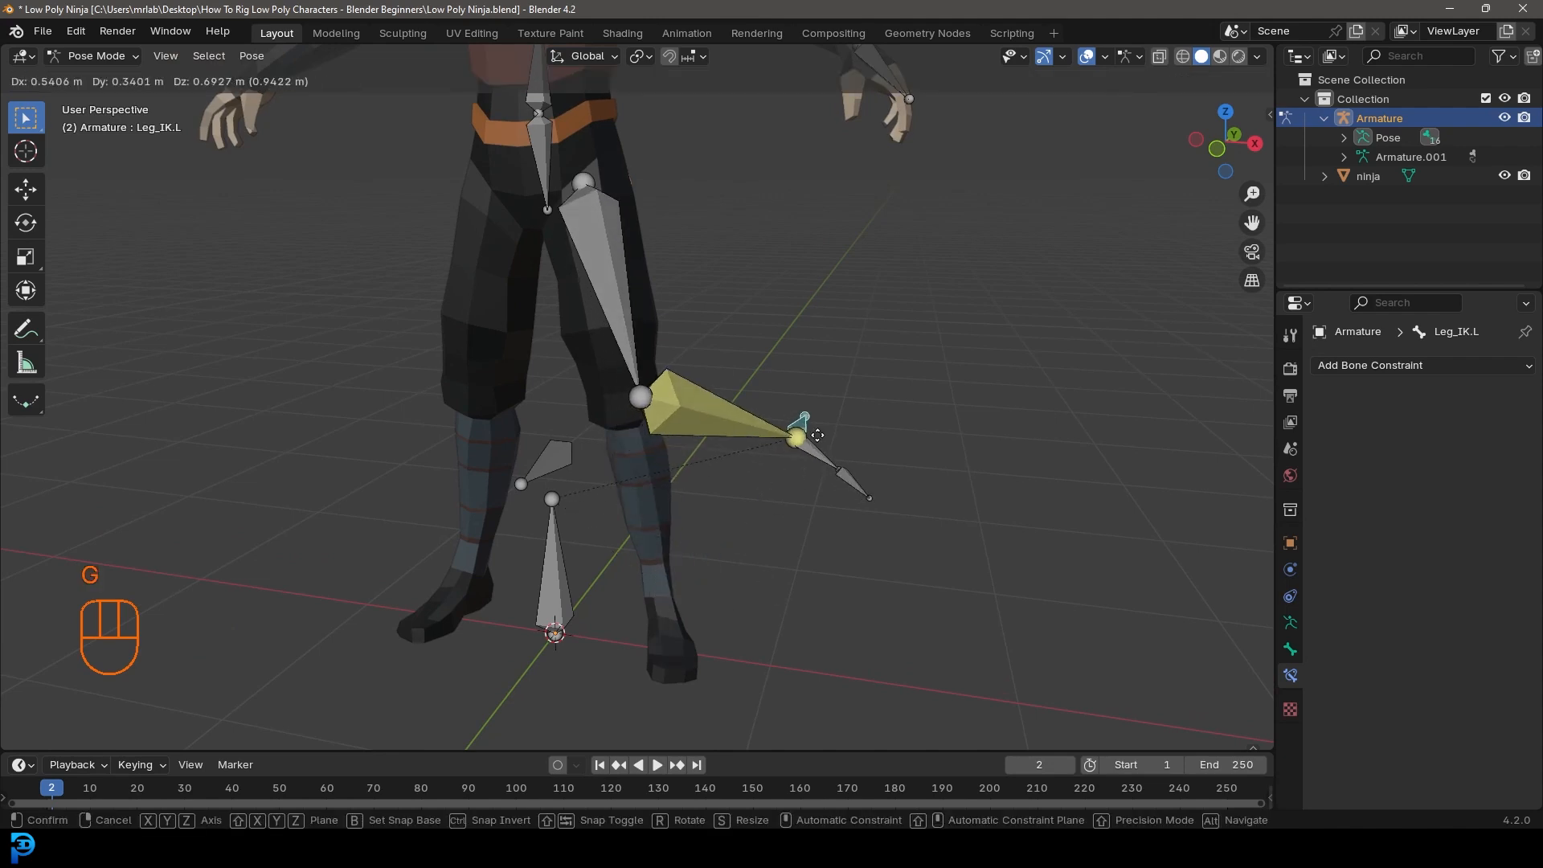
left_click(818, 435)
key("alt")
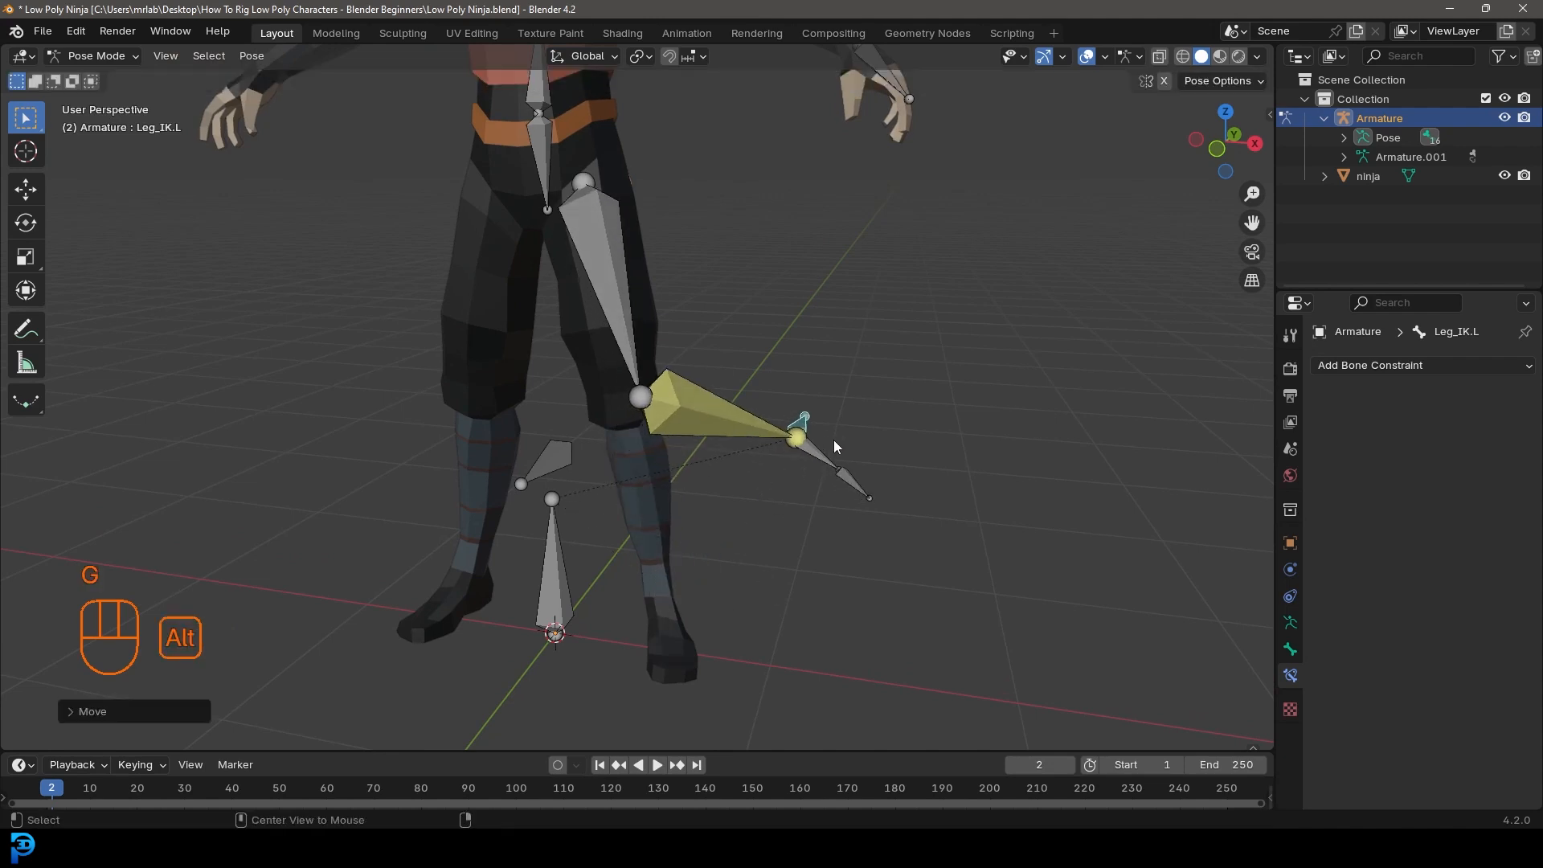
key("alt+g")
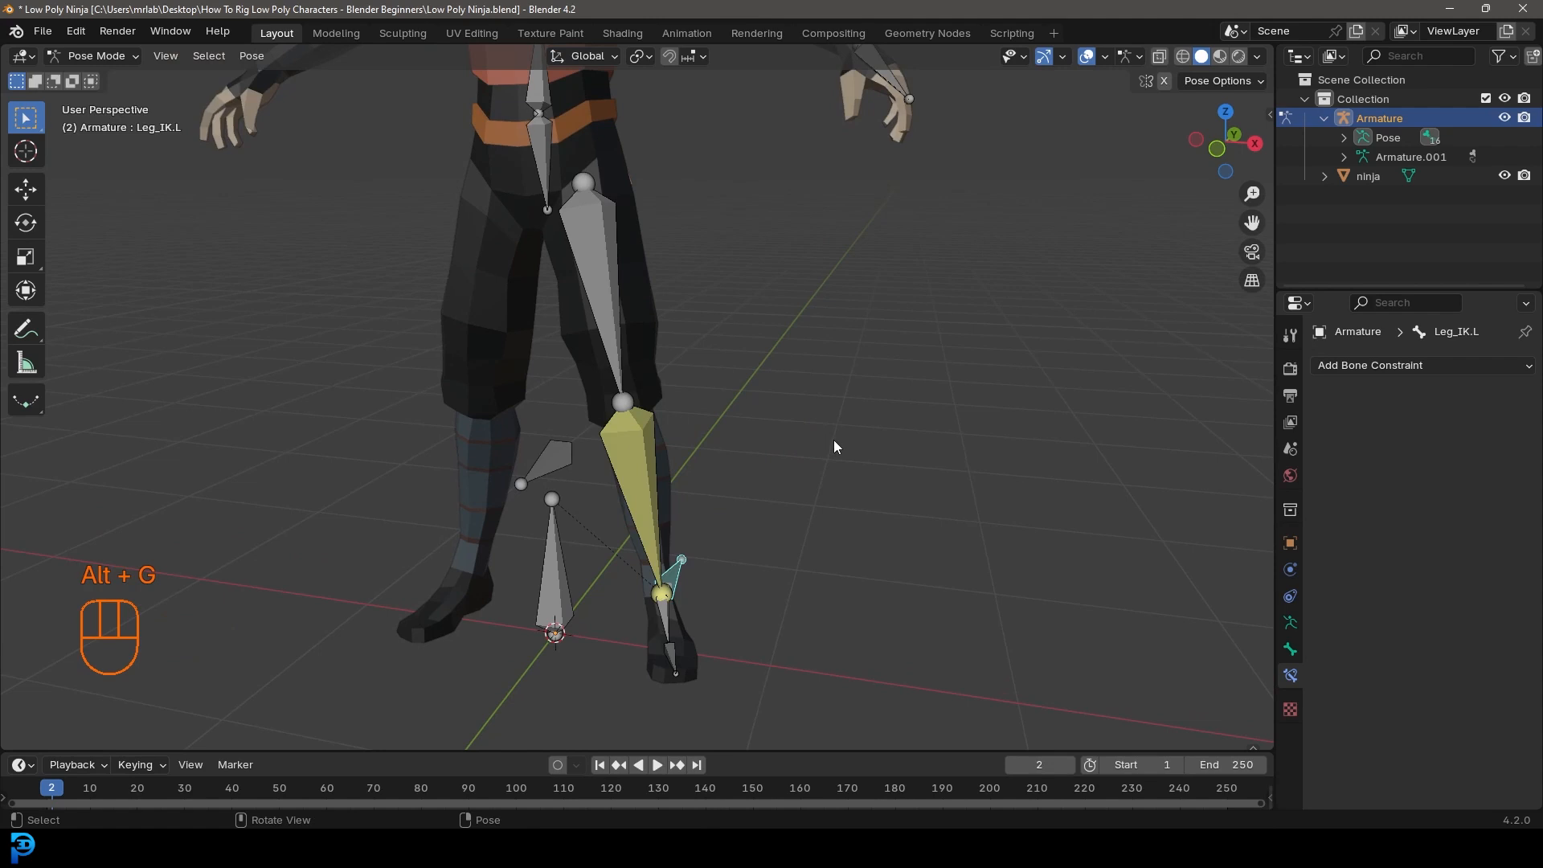
middle_click_drag(833, 440, 812, 438)
key("g")
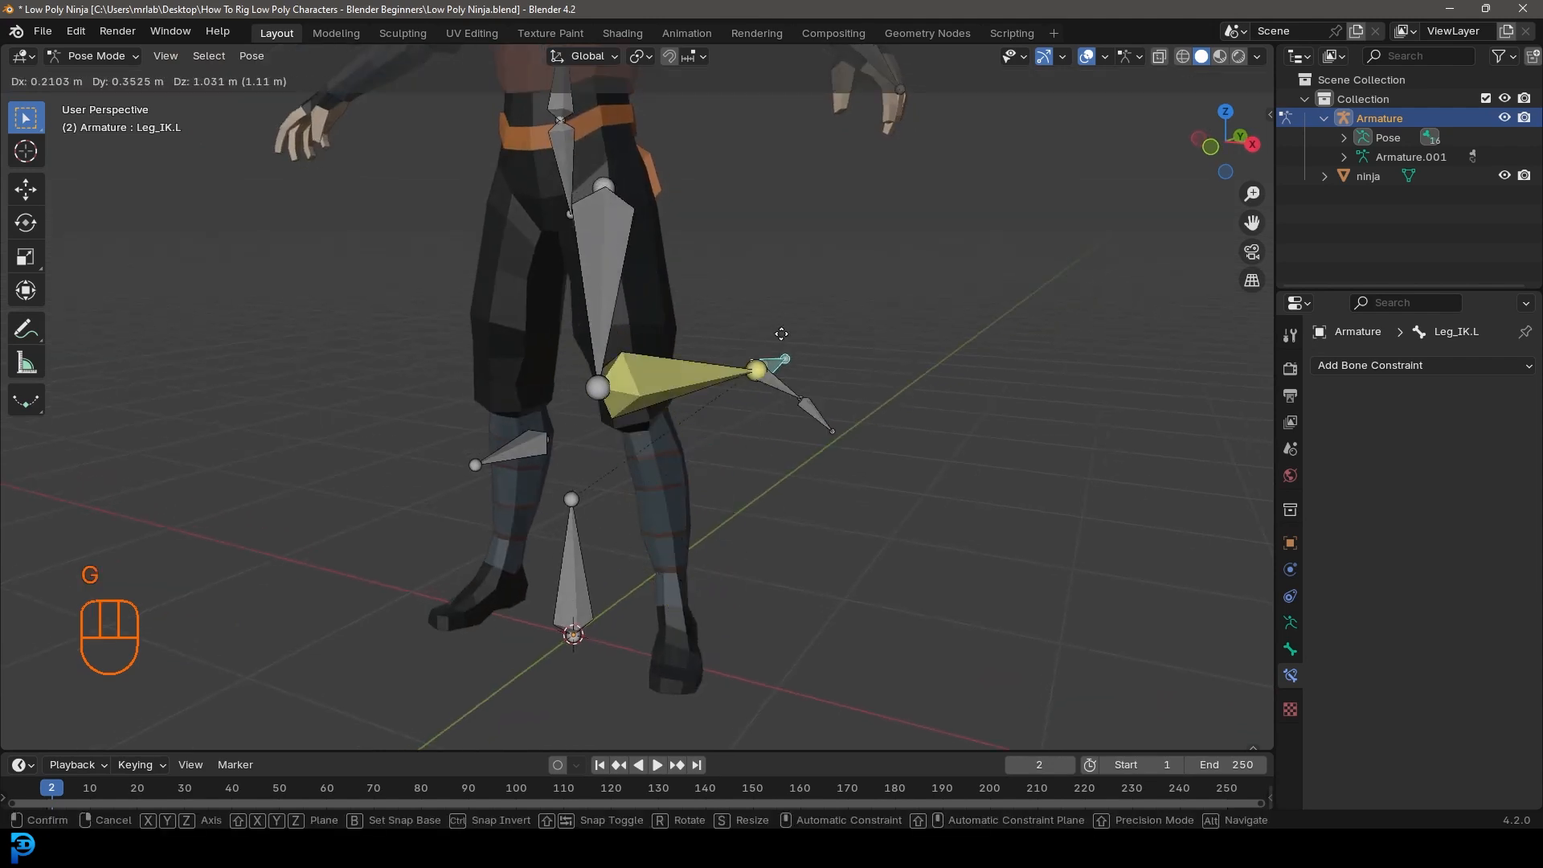
right_click(671, 468)
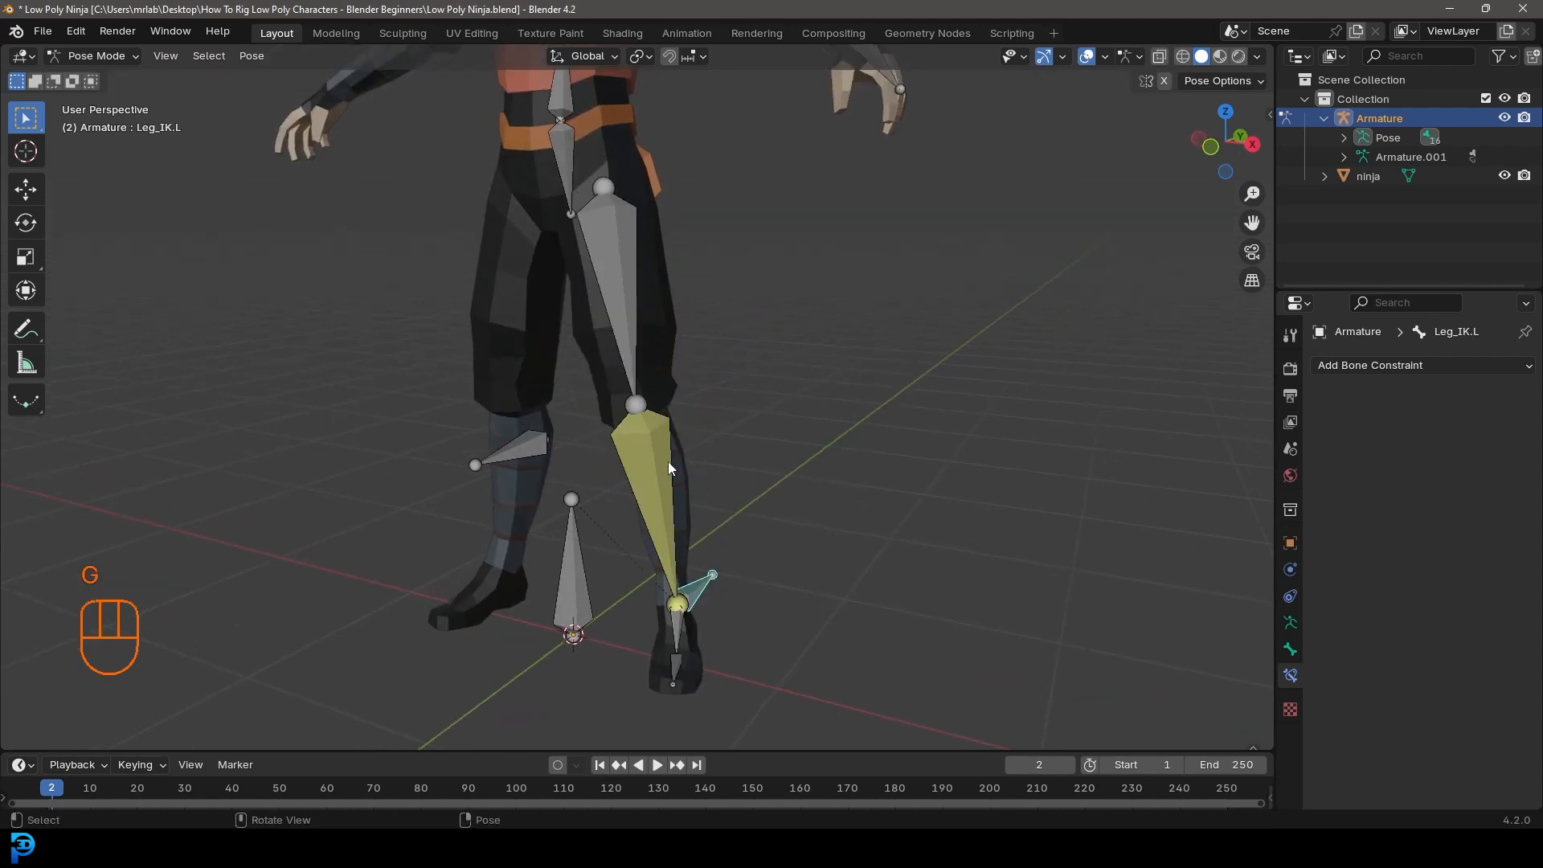
middle_click_drag(691, 422, 644, 434)
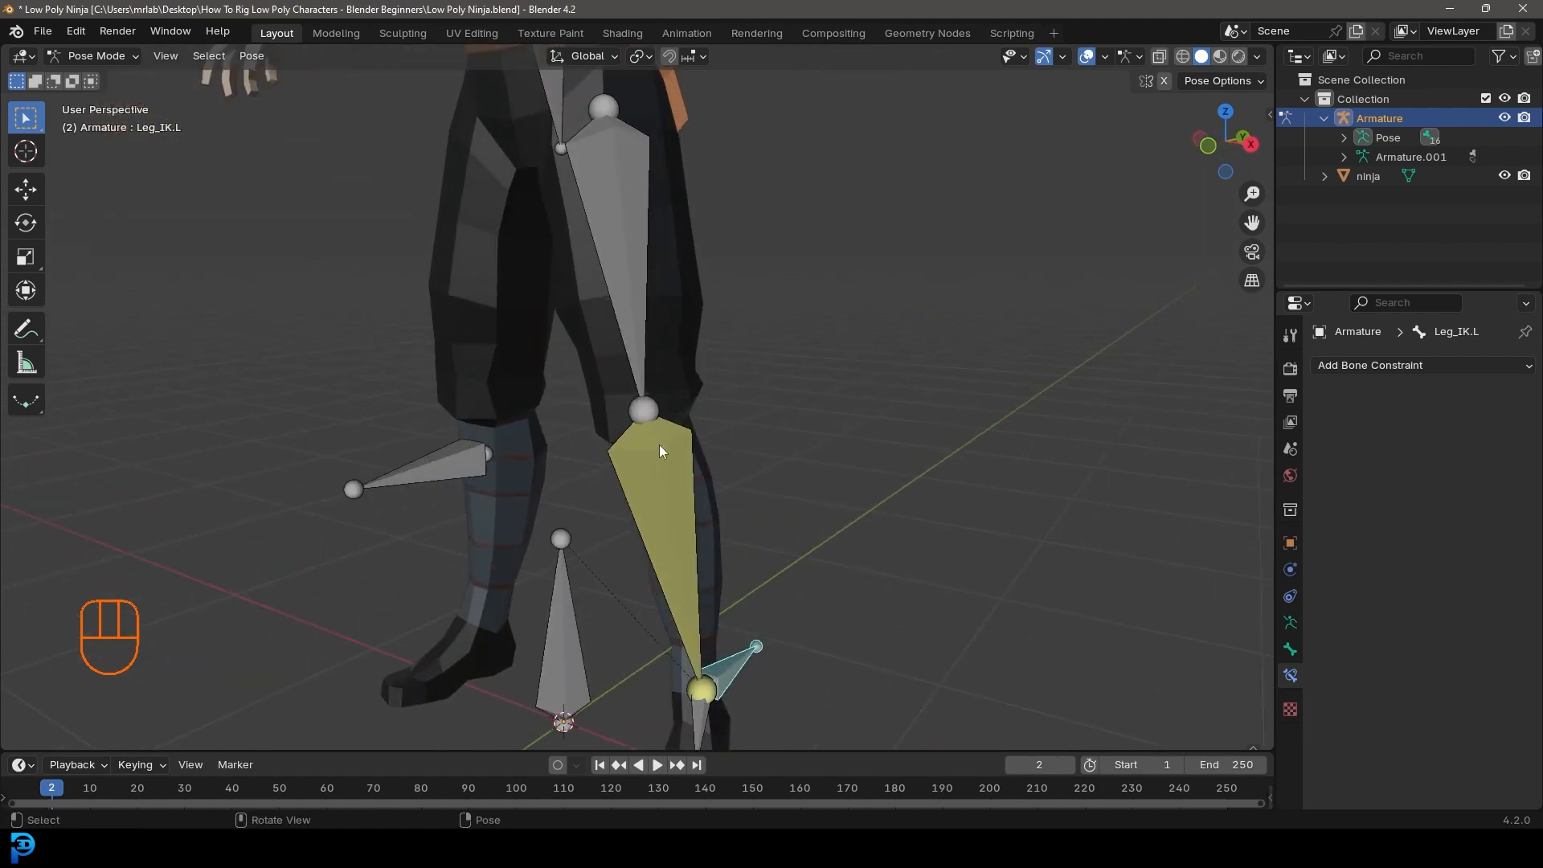
Step: Set the pole target of the IK constraint on Leg_Lower.L to the Armature's Leg_Target.L bone
left_click(665, 451)
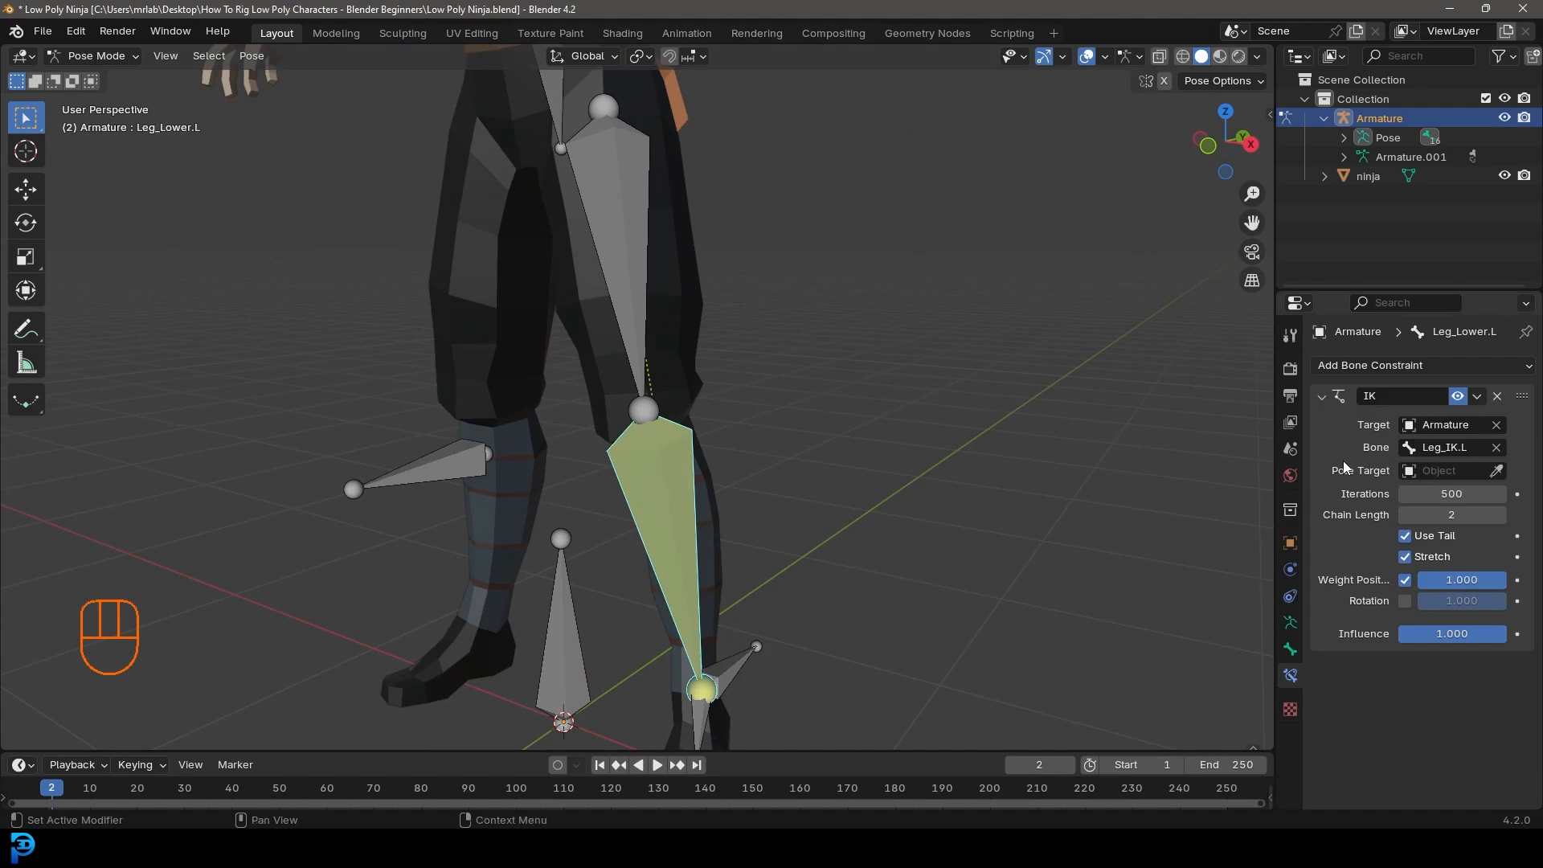
left_click(1499, 472)
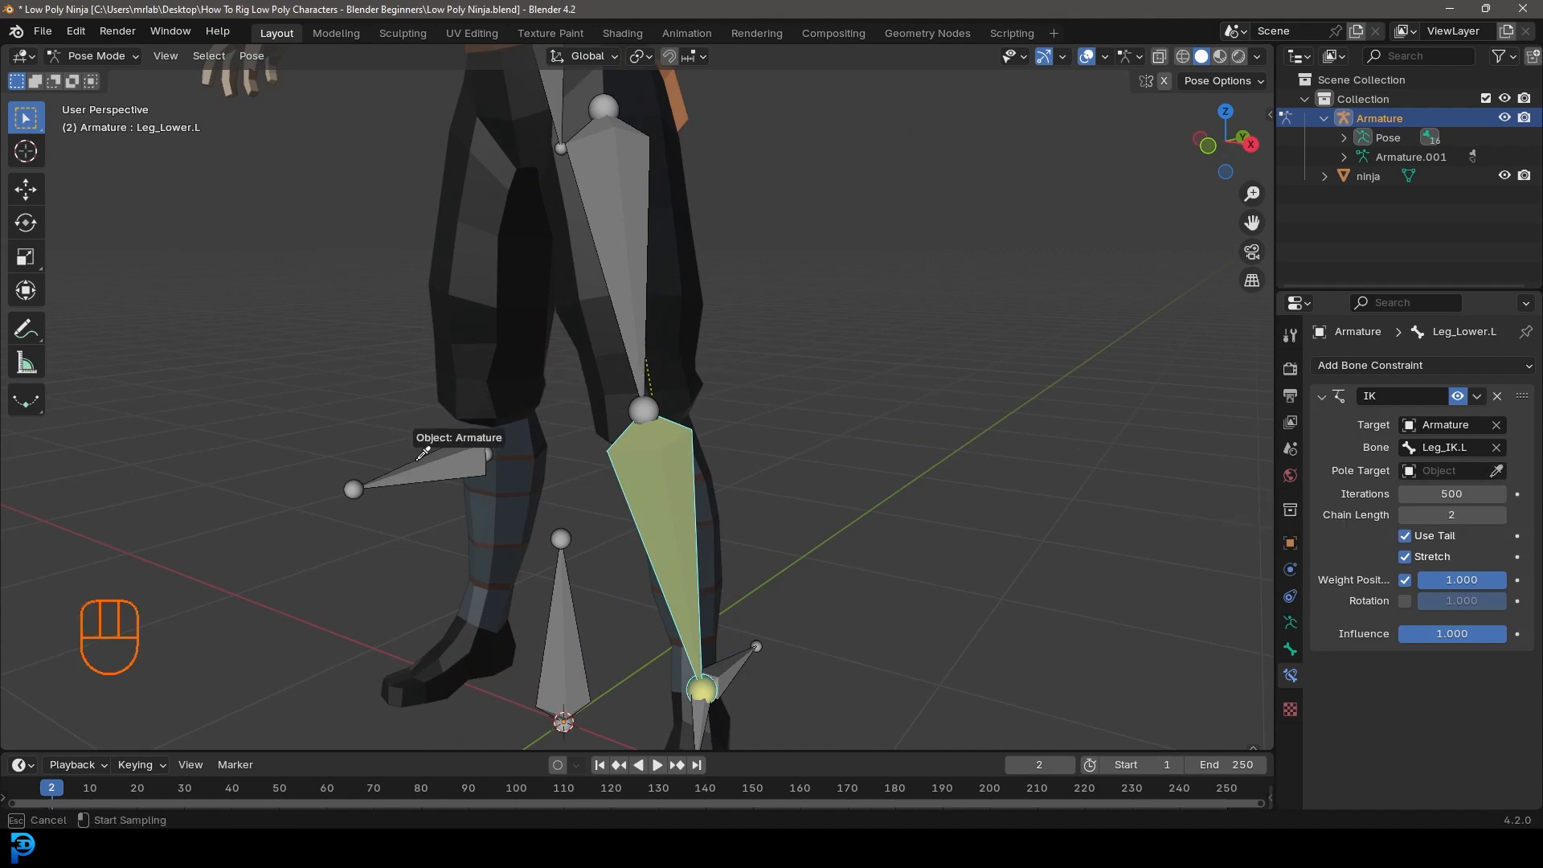
left_click(425, 466)
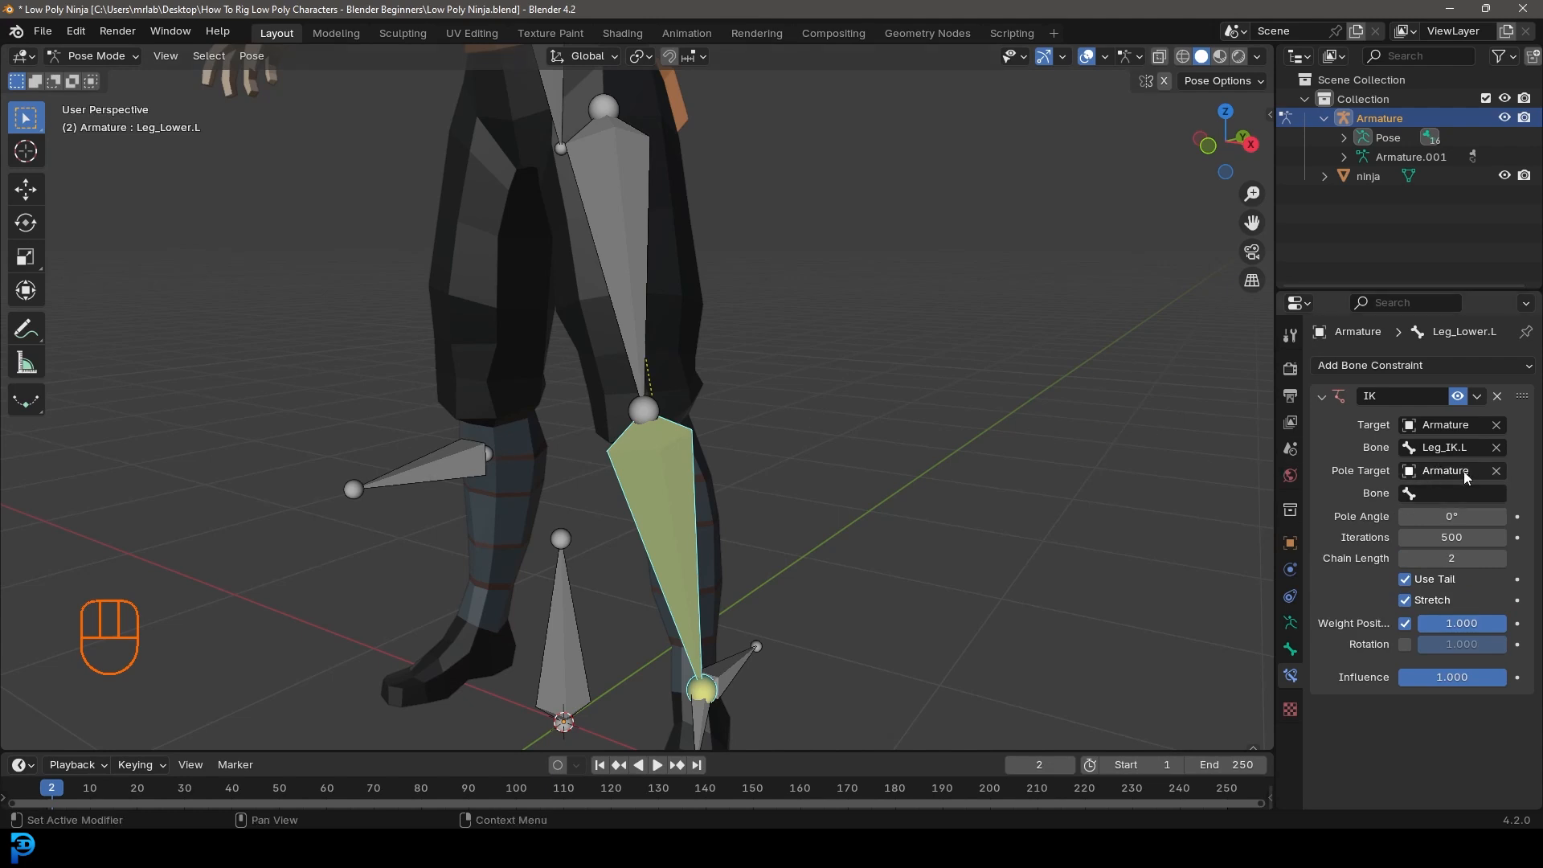
left_click(1430, 496)
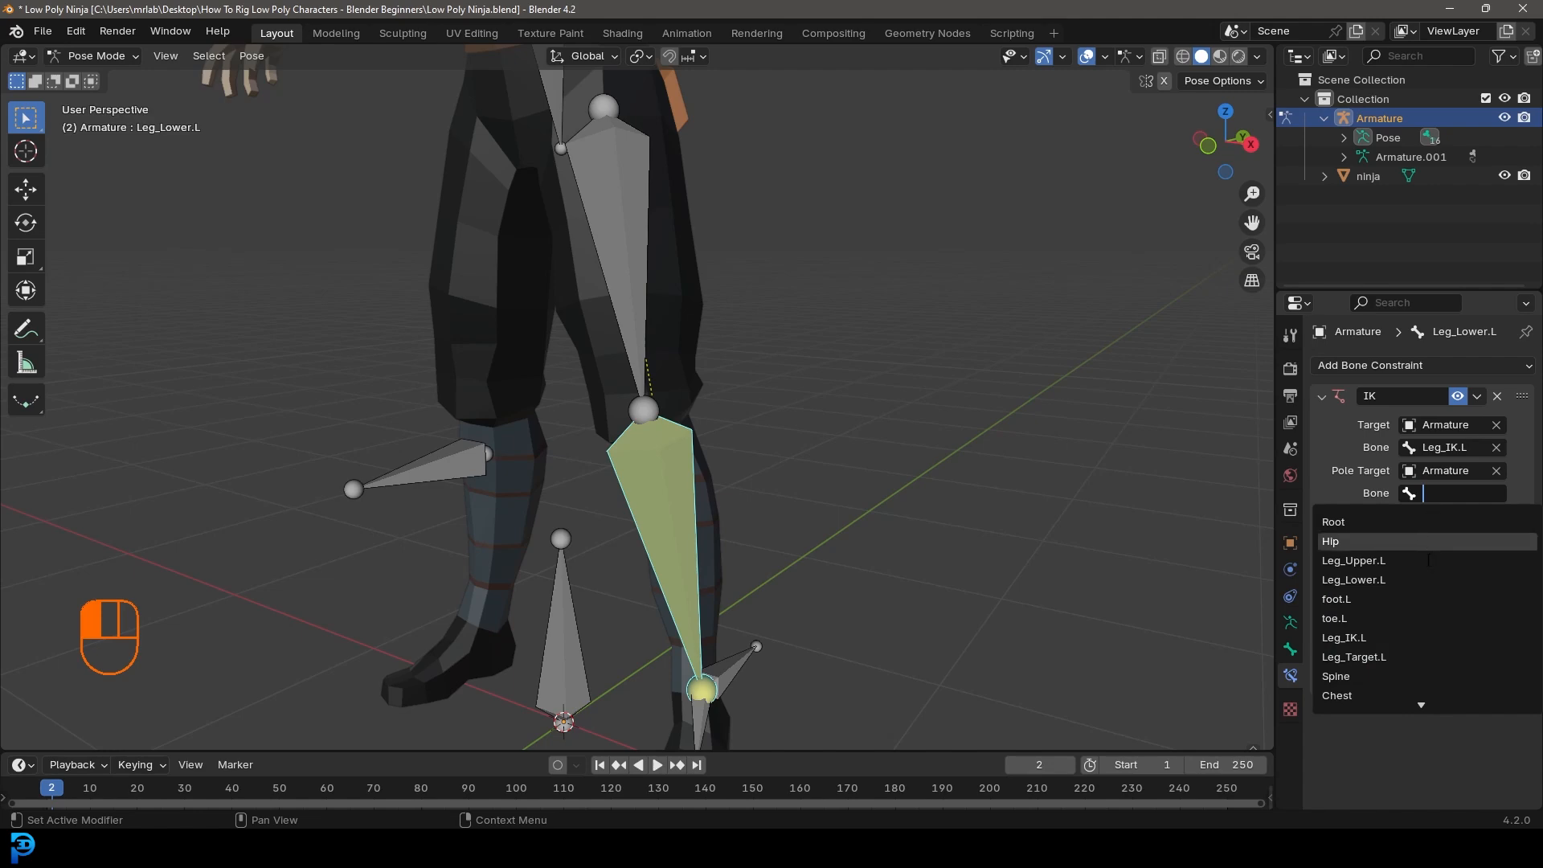
left_click(1377, 657)
Step: Try a pole angle of 90° for the Leg_Lower.L IK constraint while viewing the leg from the side
middle_click_drag(785, 417, 844, 413)
scroll(622, 428, "up", 3)
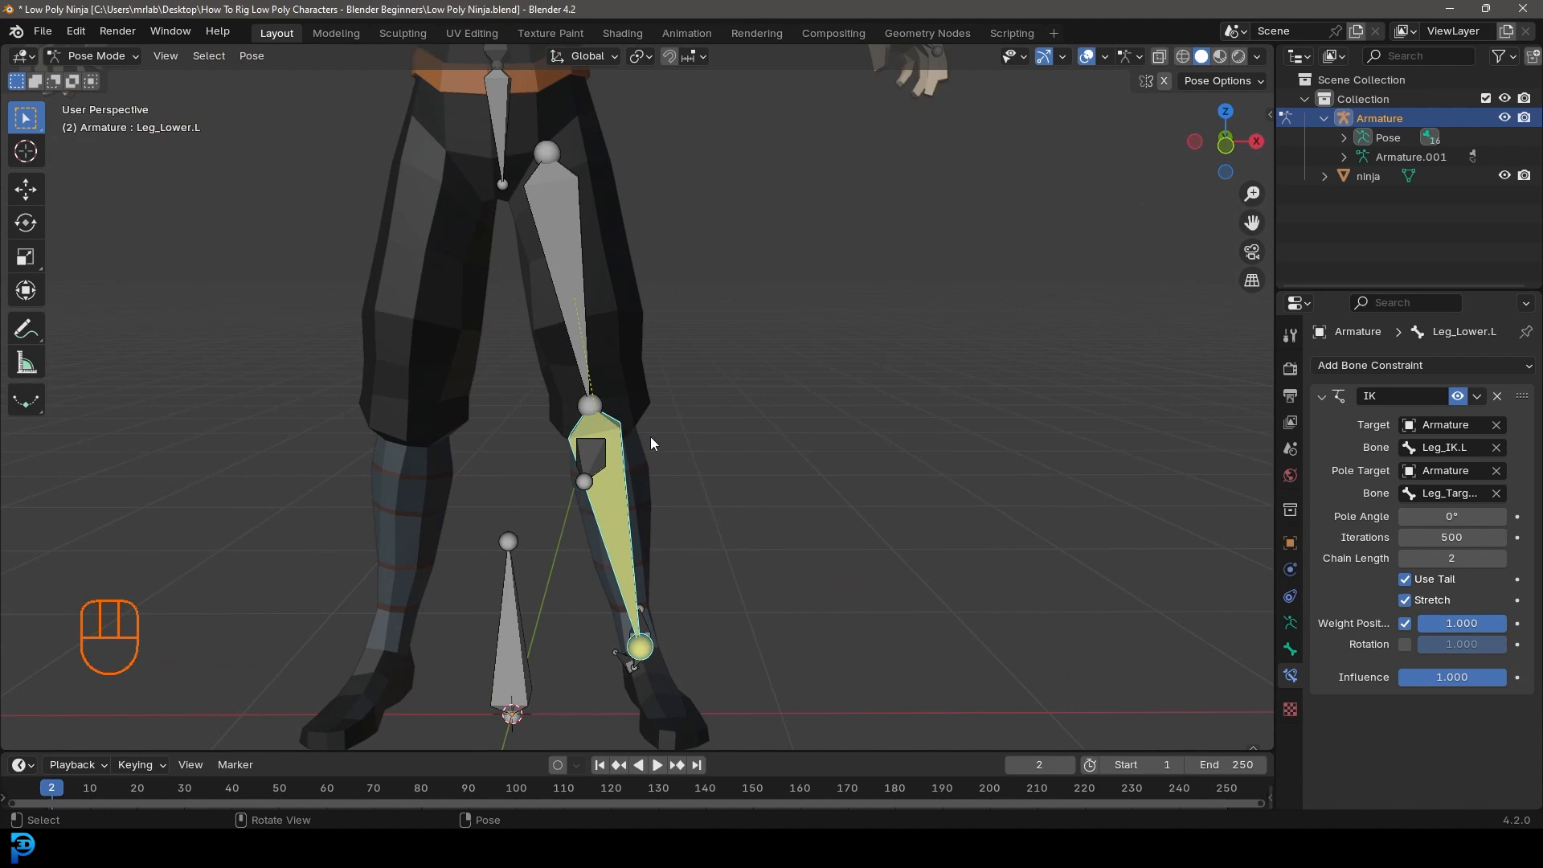
key("KP_3")
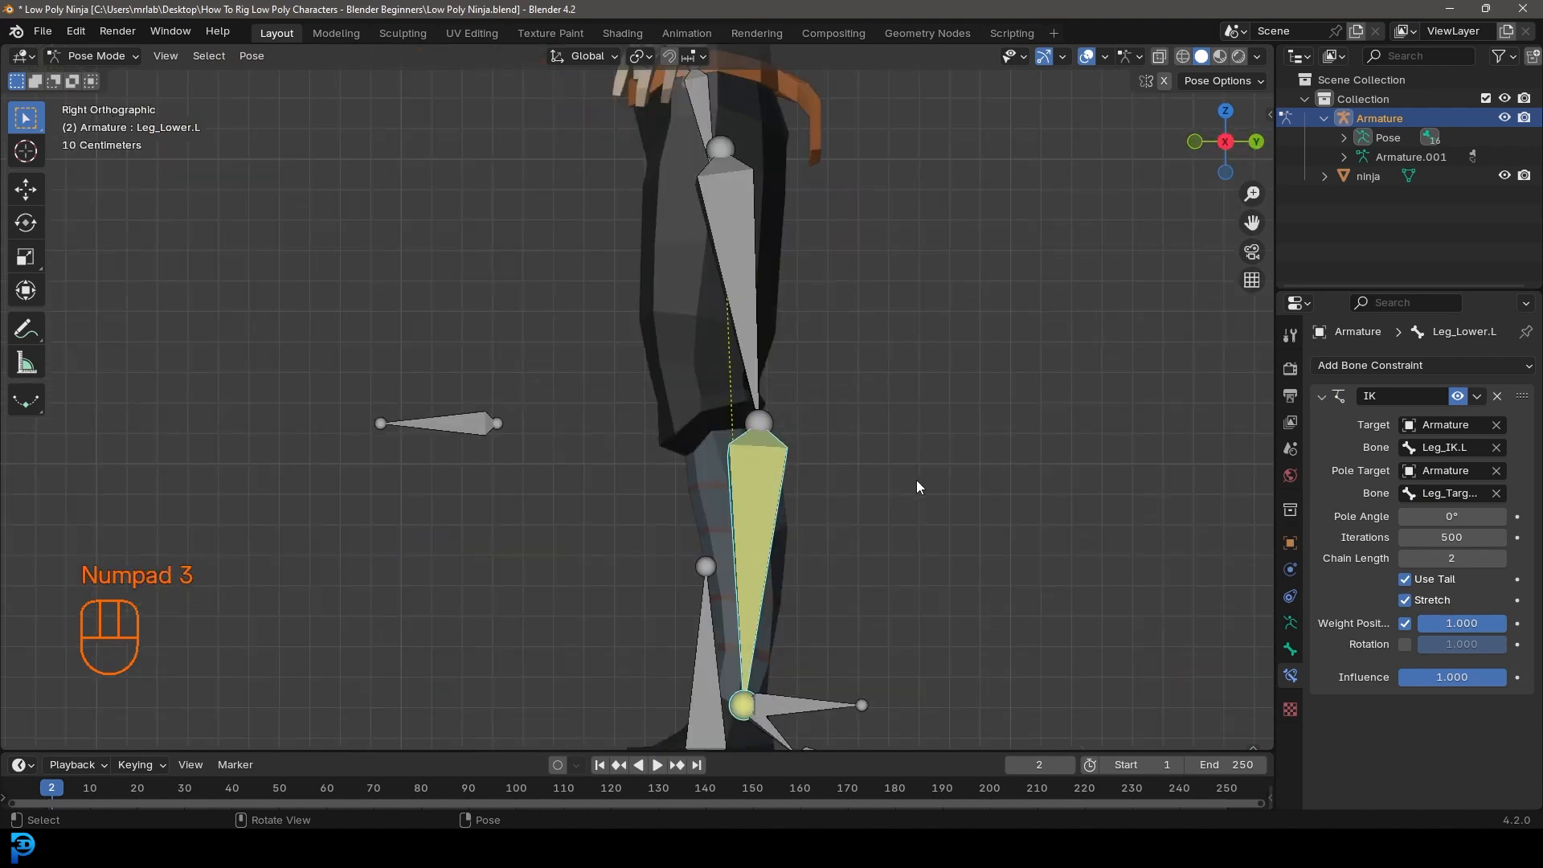
left_click(1454, 516)
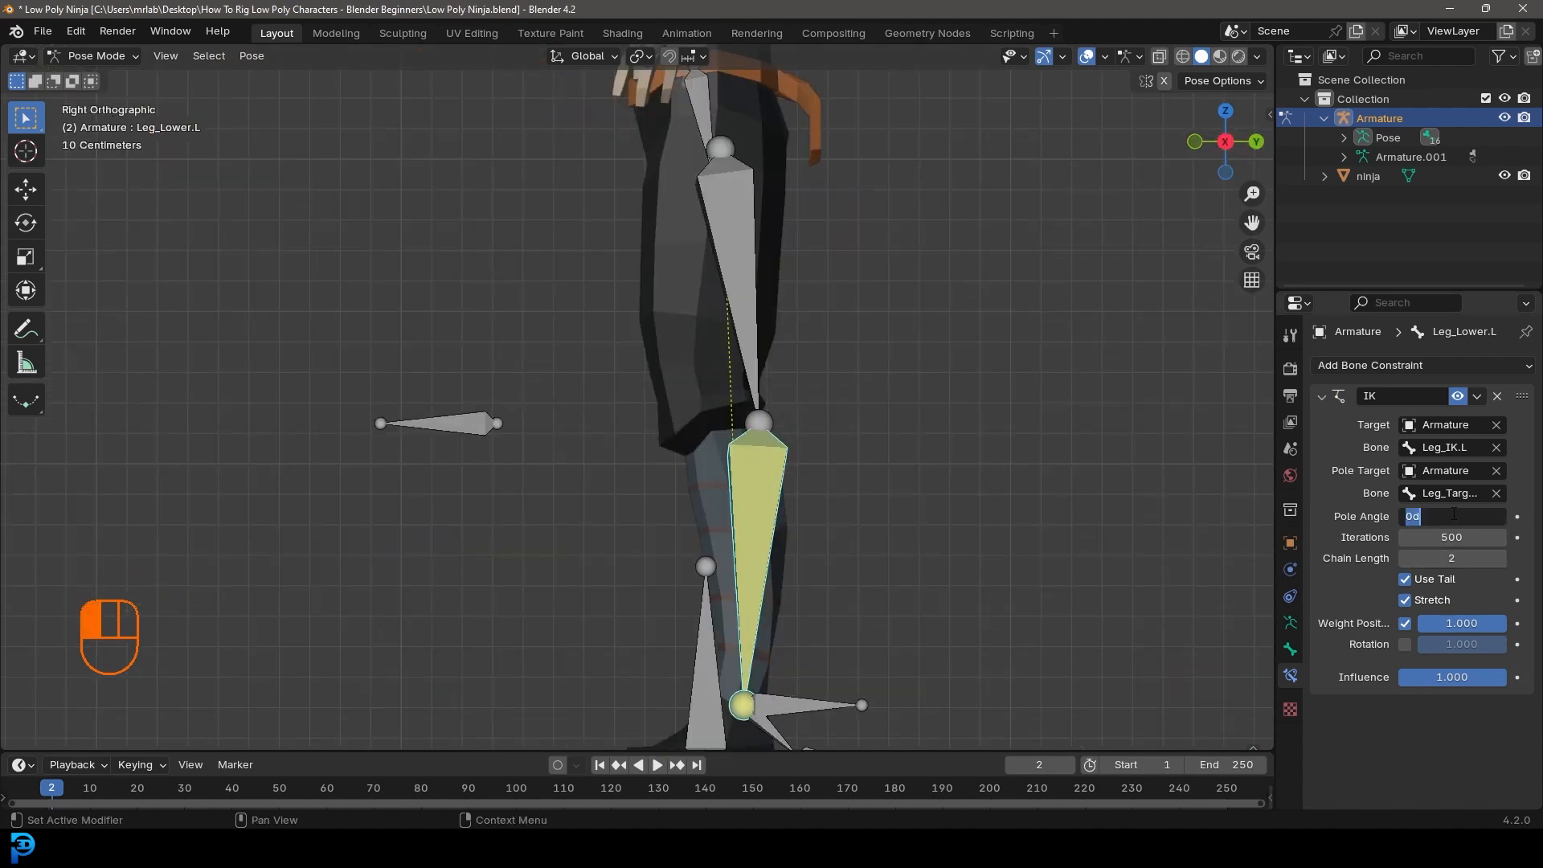
type("-90")
key("Return")
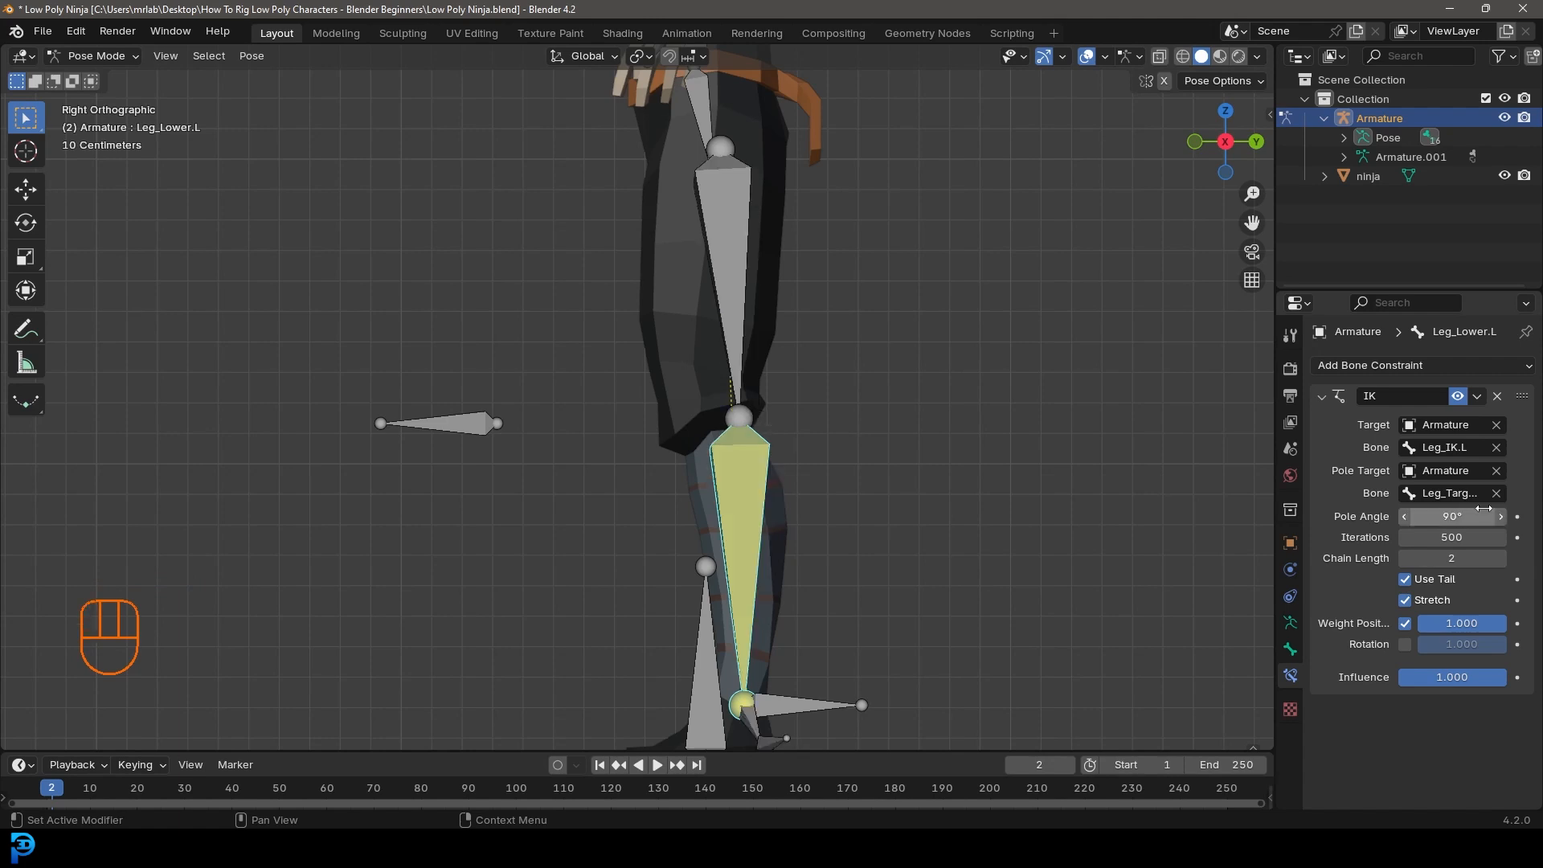
Step: Set the pole angle of the IK constraint on Leg_Lower.L to 180°
mouse_move(1457, 516)
left_mouse_down()
mouse_move(1413, 516)
mouse_move(1455, 516)
left_mouse_up()
left_click(1440, 512)
type("180")
key("Return")
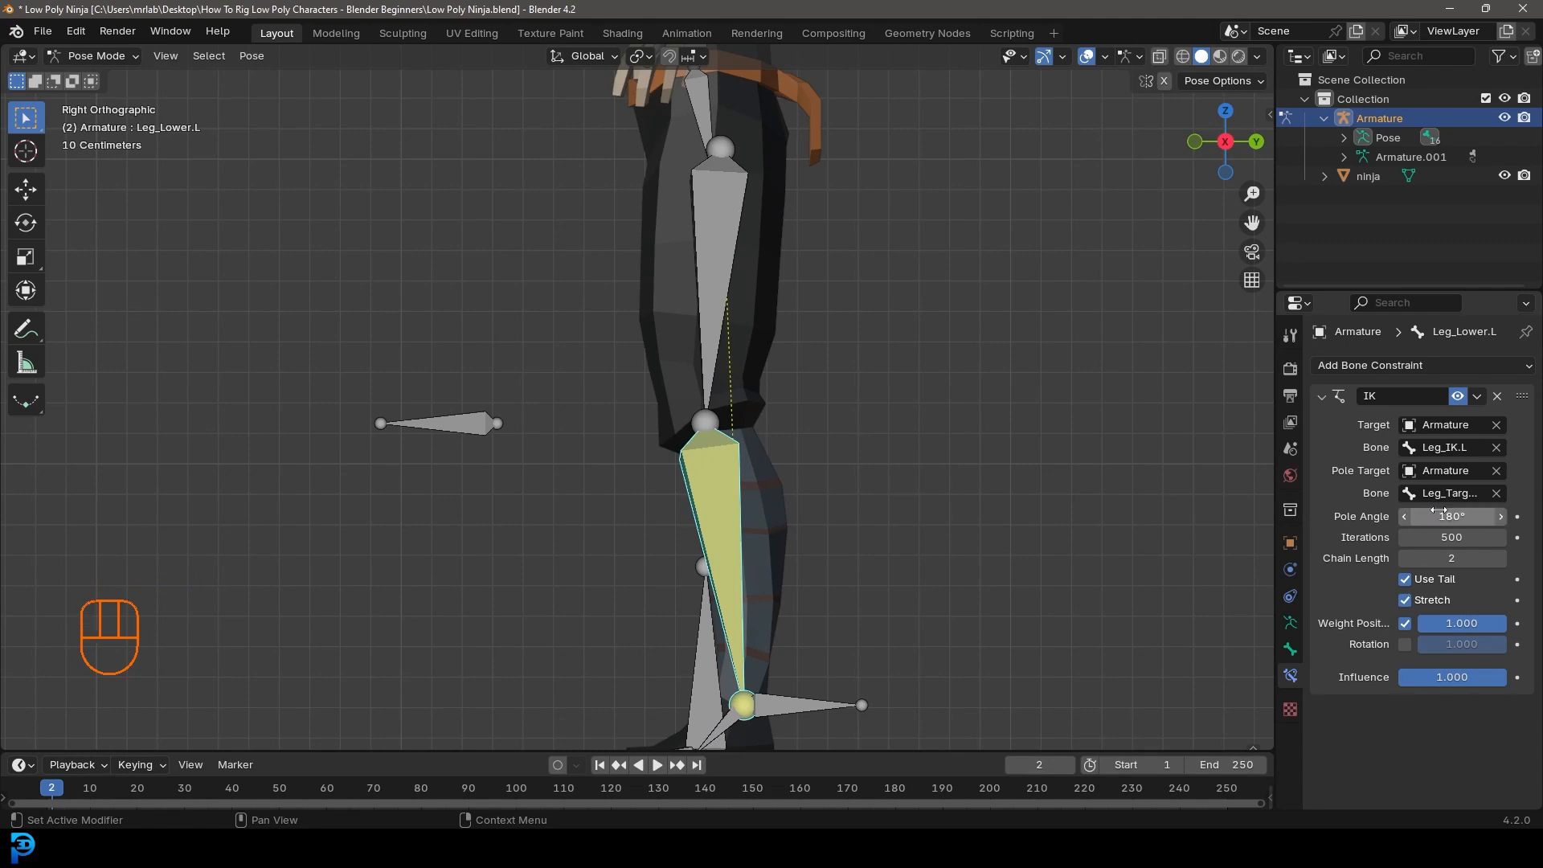
Step: Test the knee direction by raising Leg_IK.L and moving Leg_Target.L sideways
scroll(726, 498, "down", 3)
middle_click_drag(563, 413, 701, 526)
left_click(679, 563)
scroll(669, 585, "up", 4)
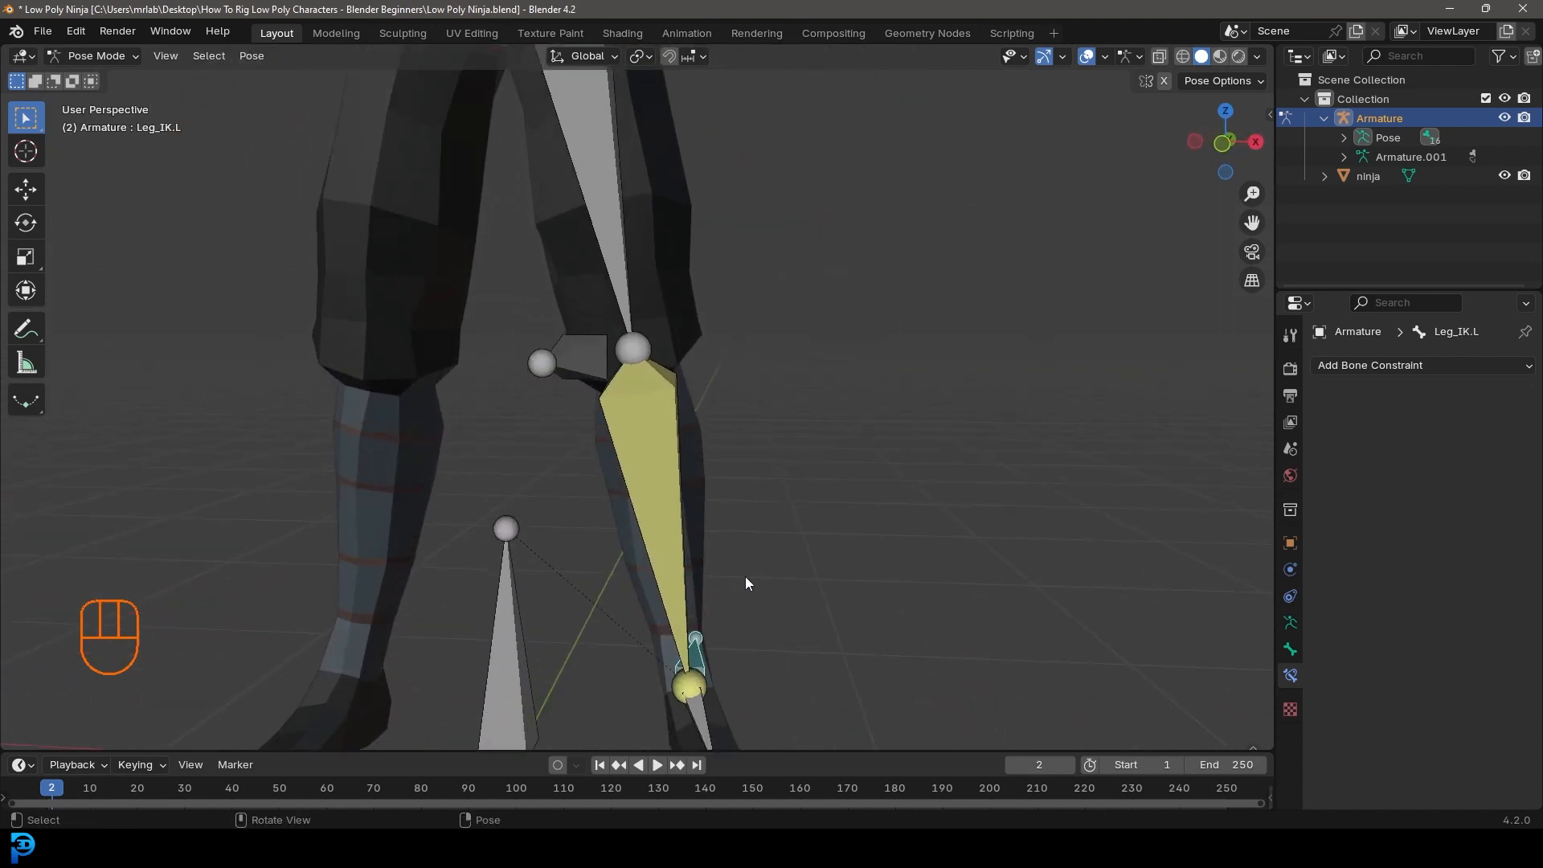
scroll(746, 581, "down", 5)
key("g")
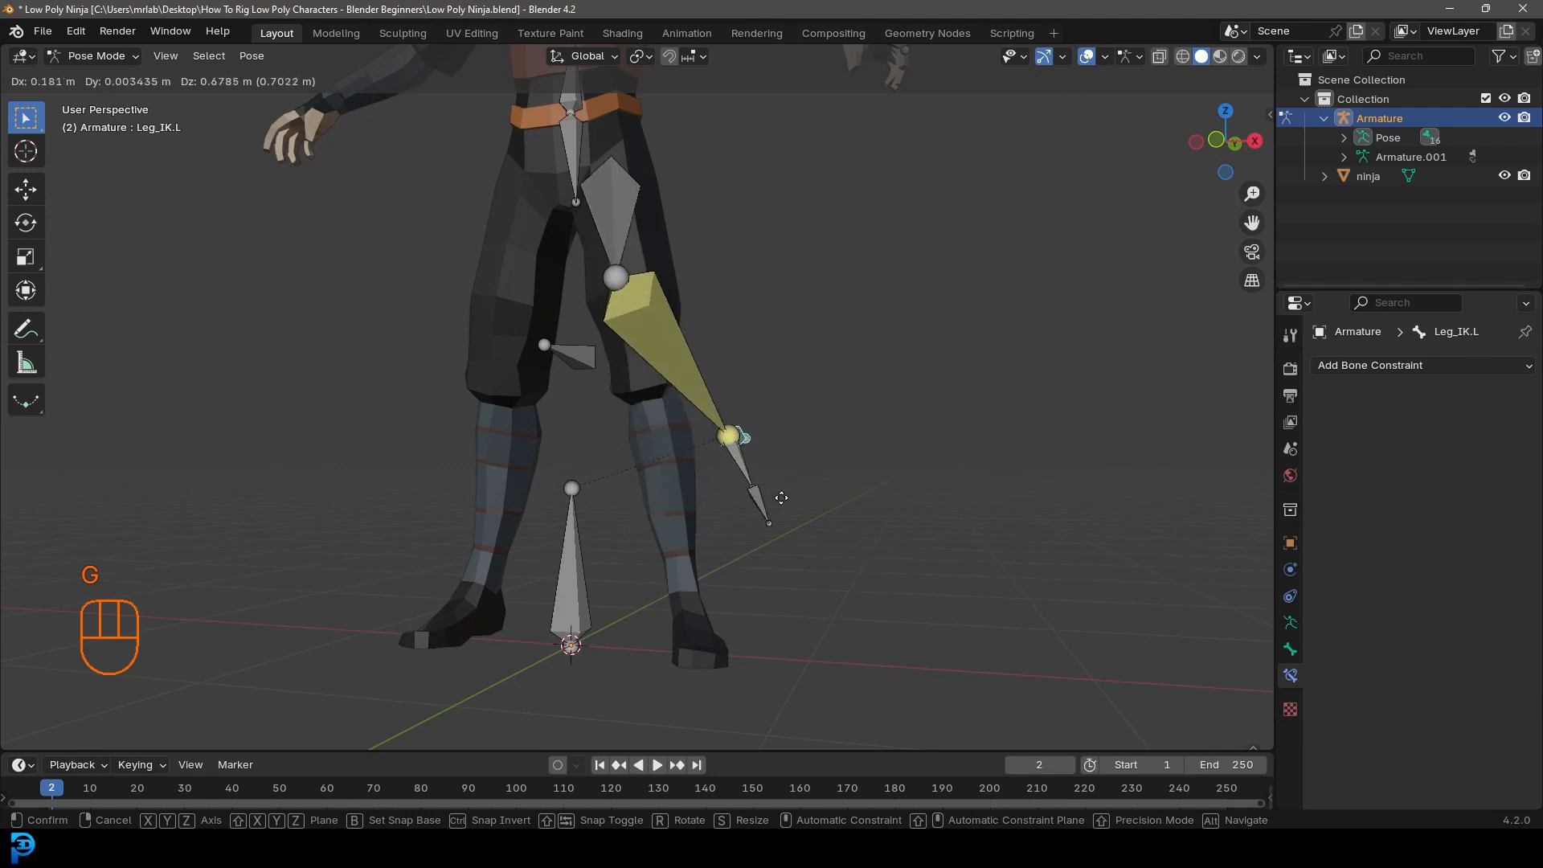
left_click(752, 498)
middle_click_drag(751, 498, 656, 451)
left_click(619, 439)
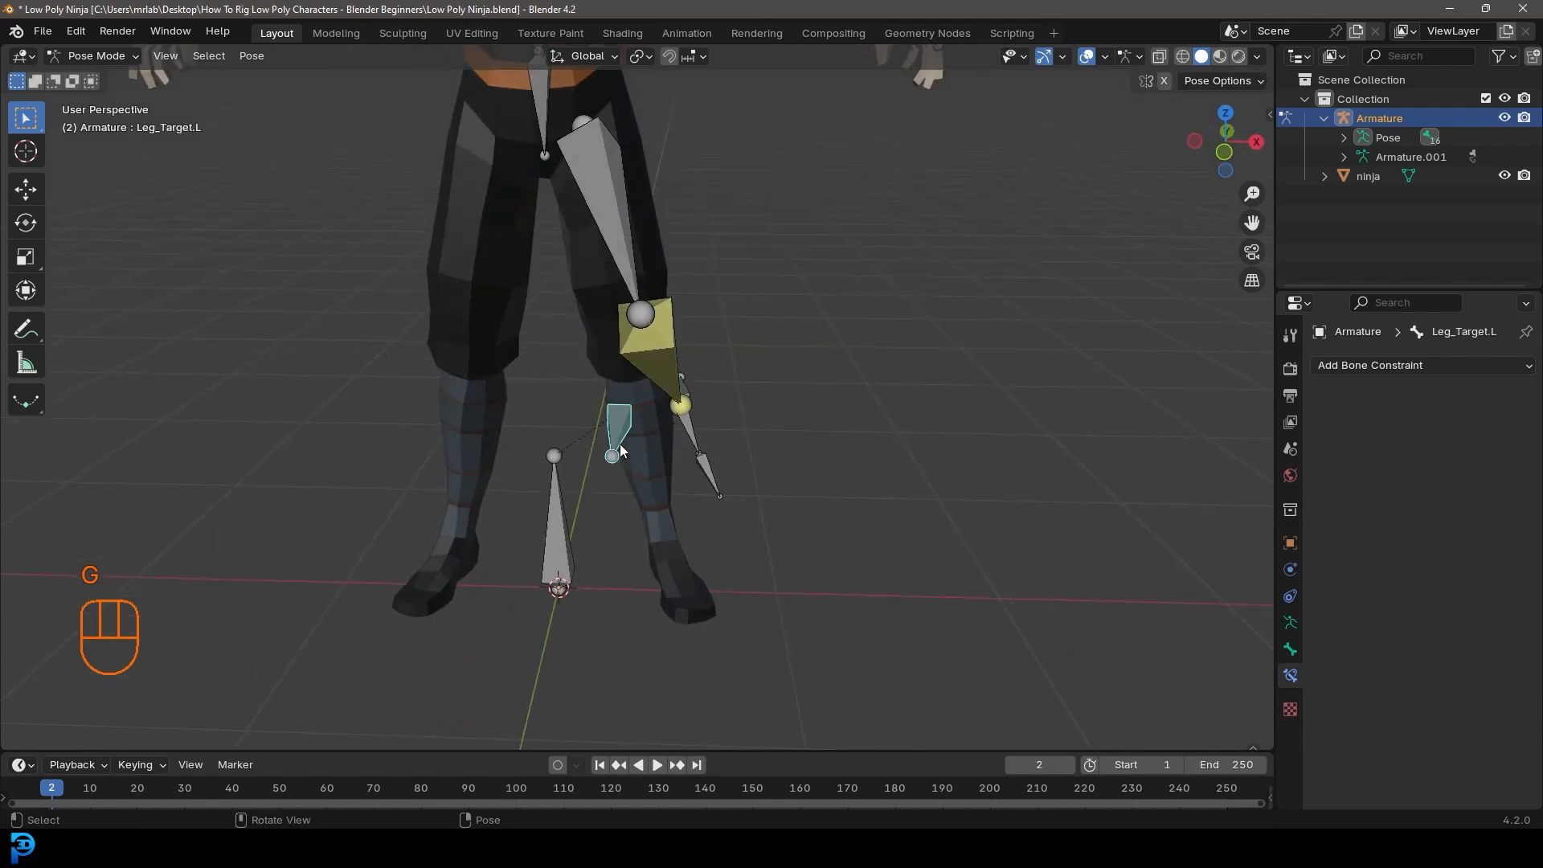
key("g")
left_click(721, 438)
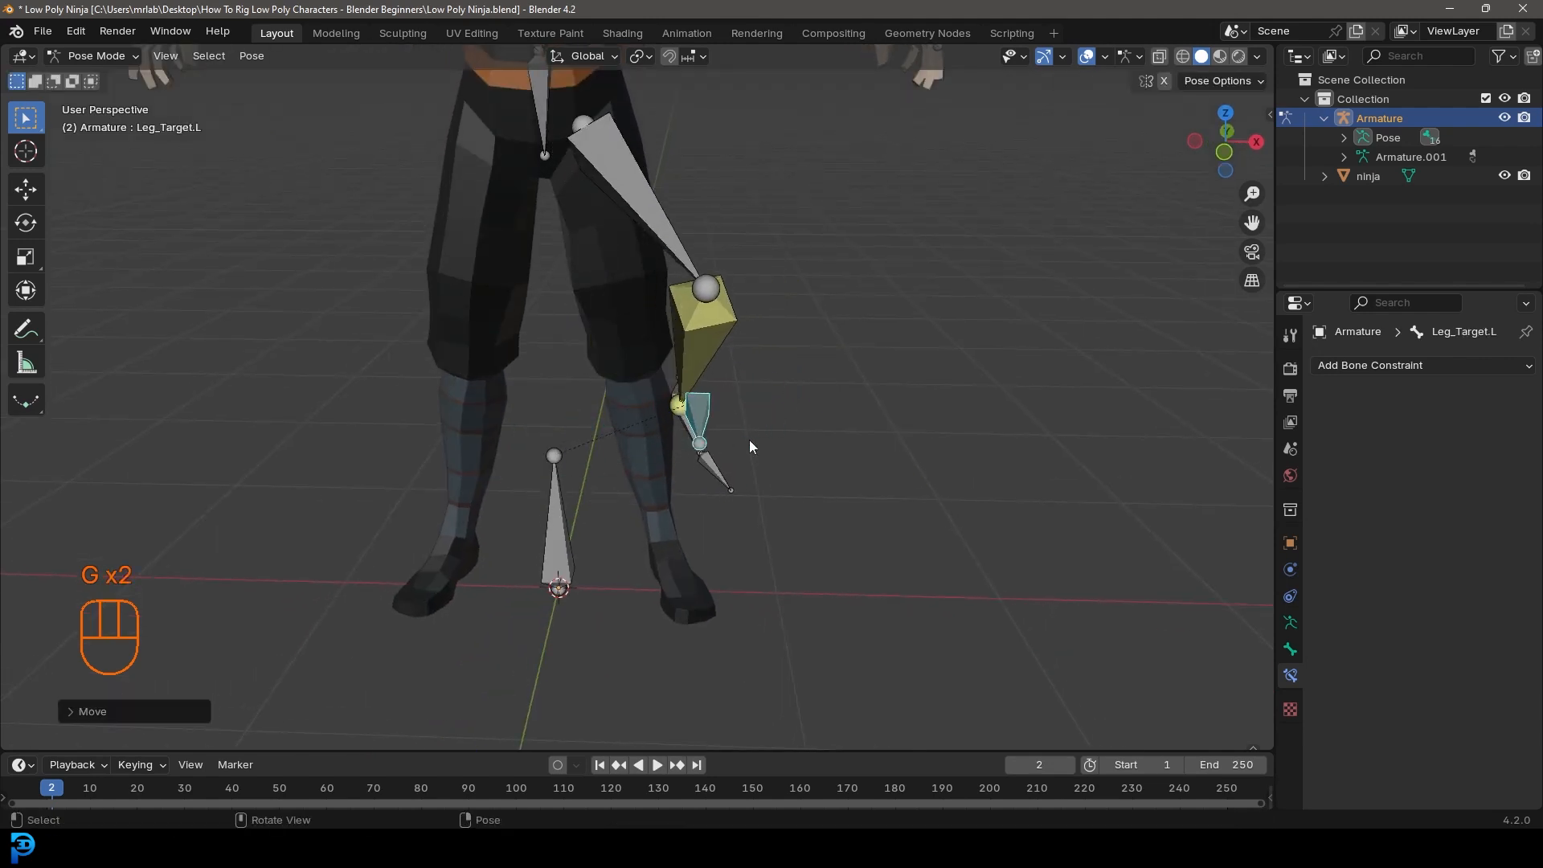
Step: Move Leg_IK.L and Leg_Target.L once more to test the knee, and clear the location of all bones
middle_click_drag(720, 444, 616, 432)
left_click(772, 427)
key("g")
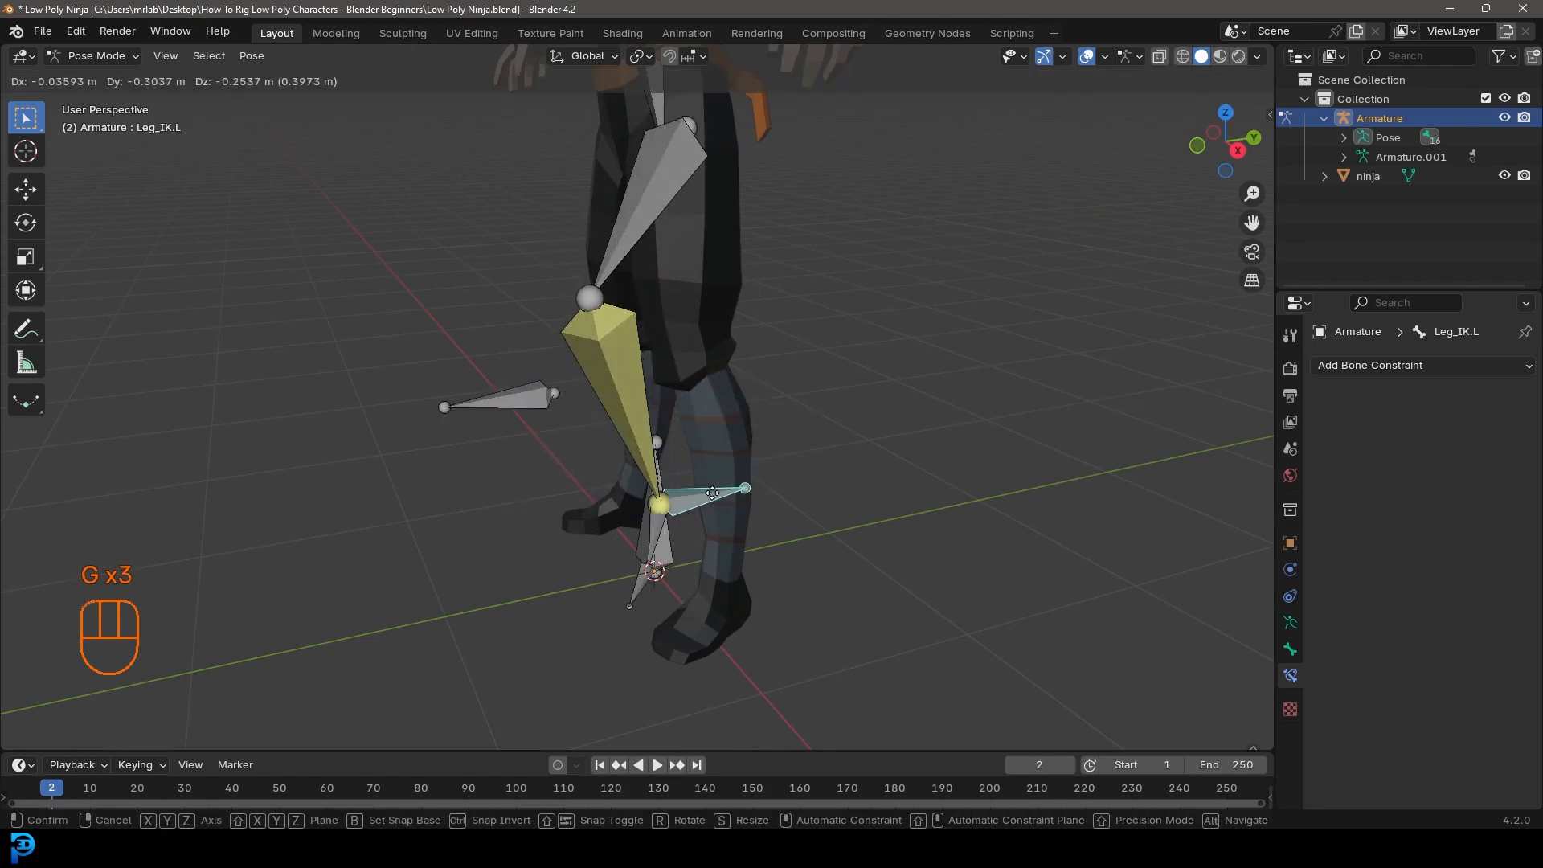
left_click(712, 501)
left_click(515, 401)
middle_click_drag(531, 402, 716, 389)
key("g")
left_click(702, 421)
key("a")
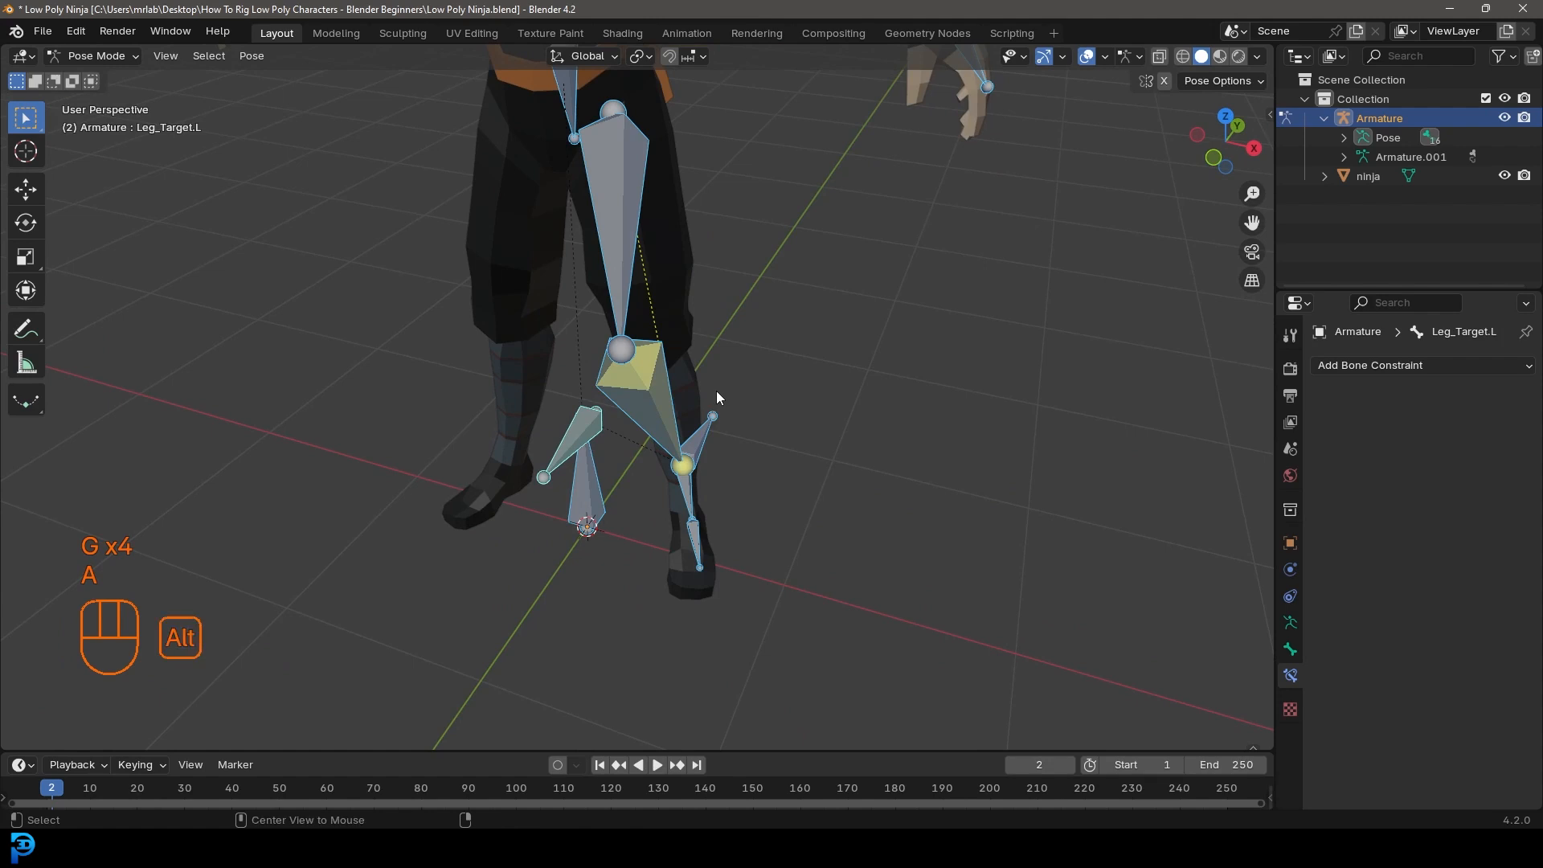
key("alt+g")
Step: Test how the foot follows by moving and rotating Leg_IK.L, cancelling both transforms
scroll(653, 425, "down", 2)
middle_click_drag(652, 424, 523, 373)
scroll(724, 507, "up", 4)
key("alt+a")
left_click(735, 495)
middle_click_drag(750, 527, 758, 500)
key("g")
right_click(799, 436)
key("r")
right_click(851, 492)
middle_click_drag(644, 408, 682, 423)
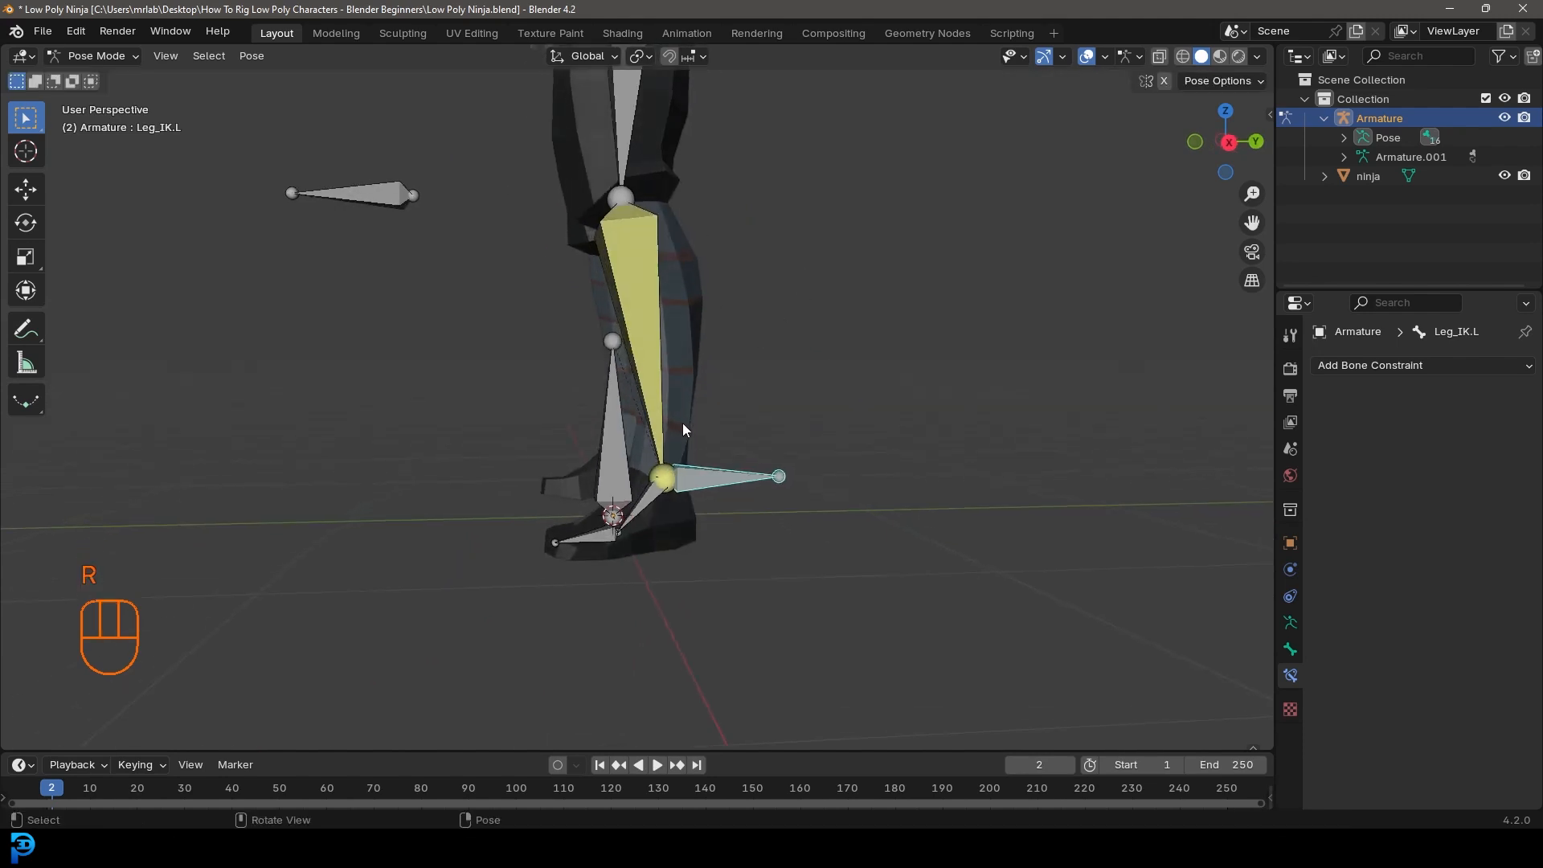
Step: In Edit Mode, parent foot.L to Leg_IK.L with Keep Offset
left_click(97, 61)
left_click(94, 99)
key("alt+a")
middle_click_drag(499, 378, 656, 500)
left_click(643, 524)
scroll(646, 513, "up", 1)
scroll(659, 514, "up", 3)
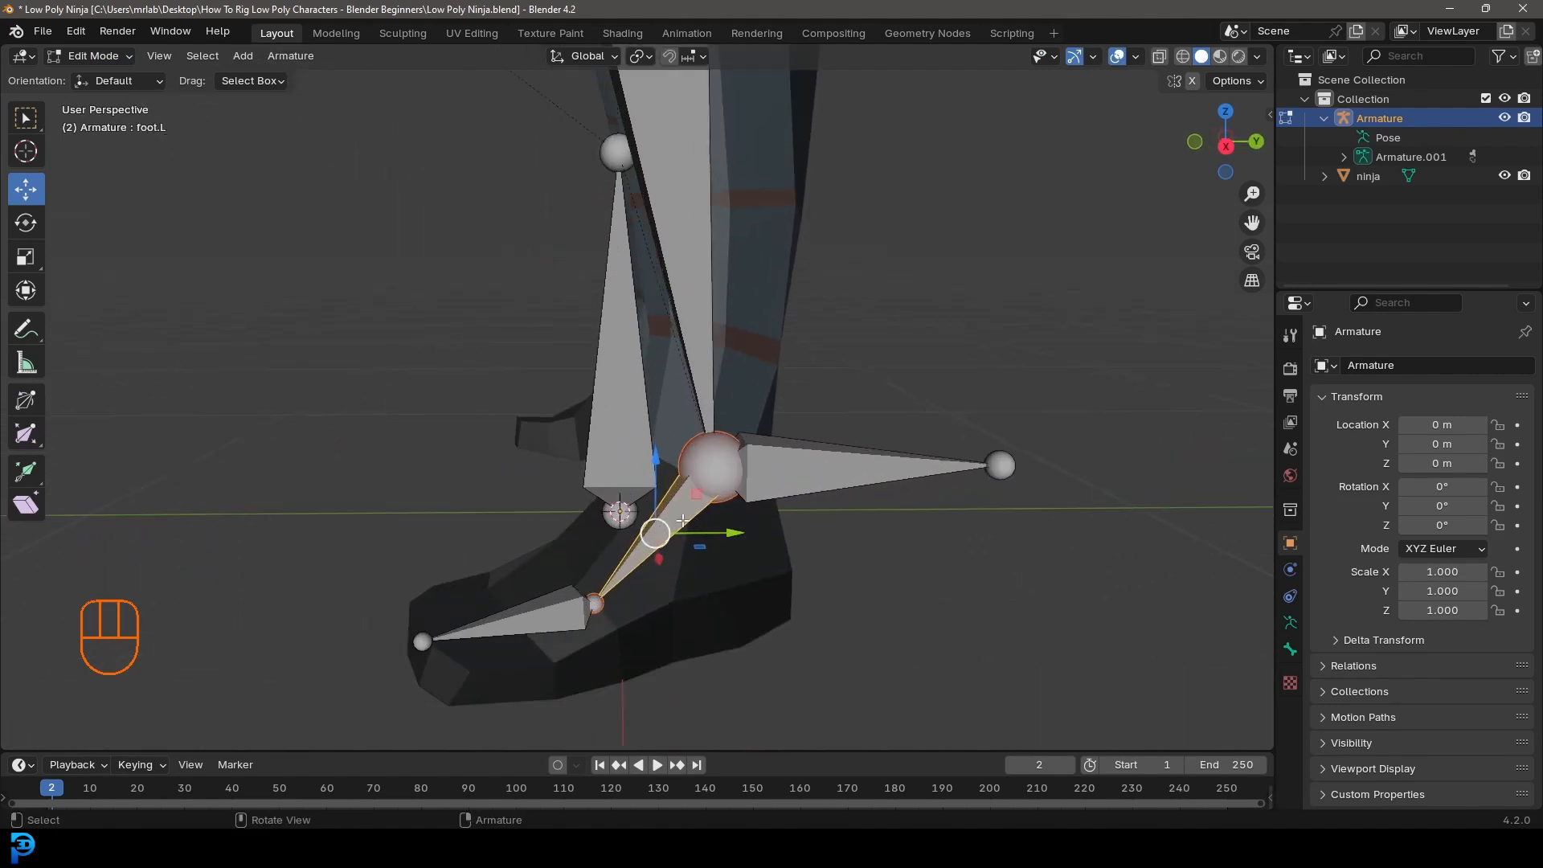
left_click(819, 455, "shift")
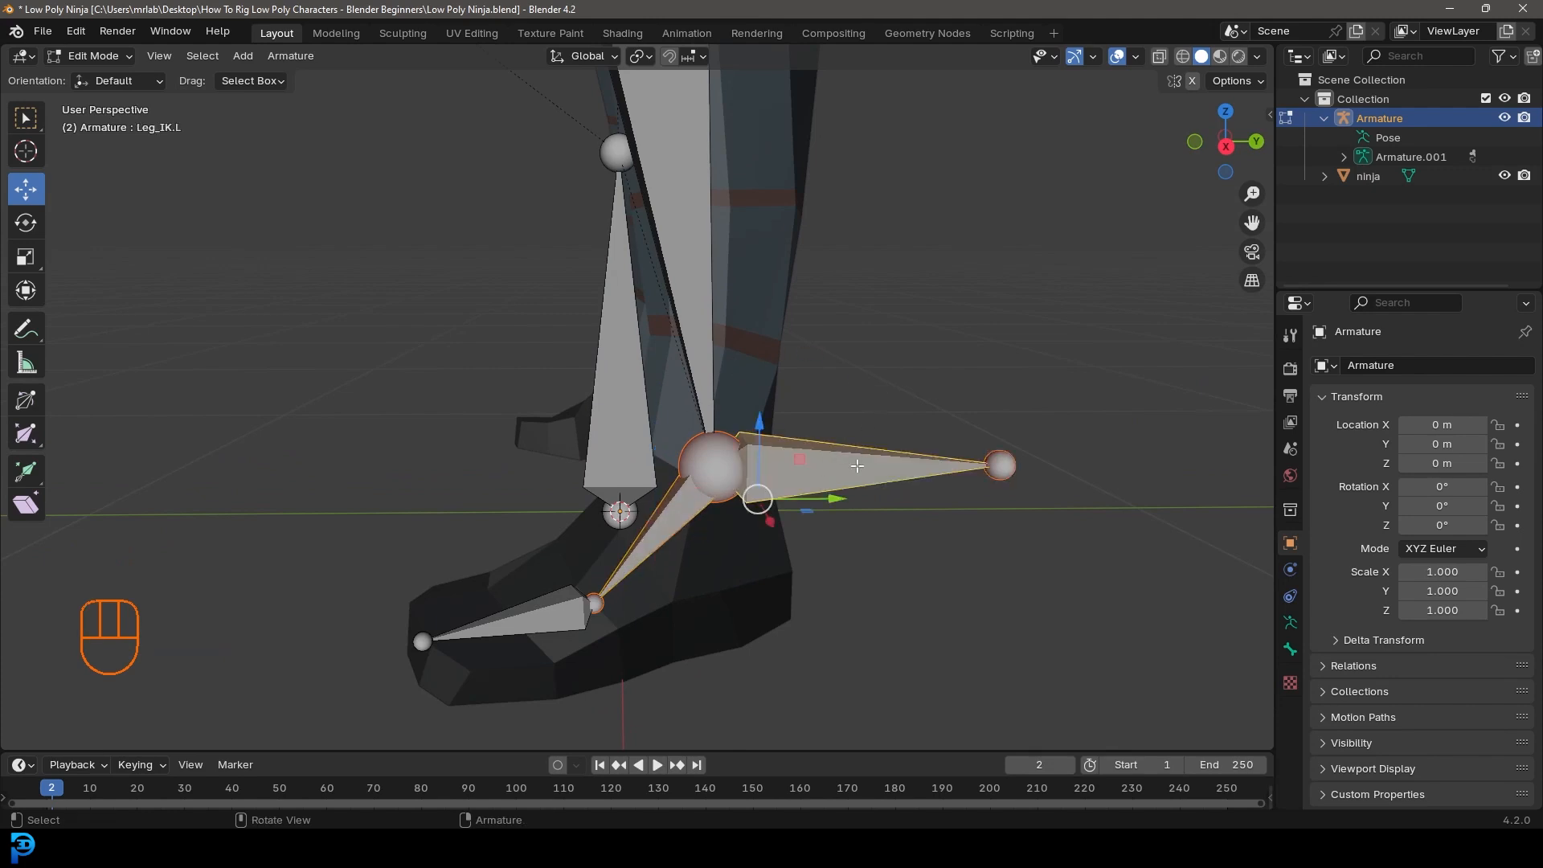
key("ctrl+p")
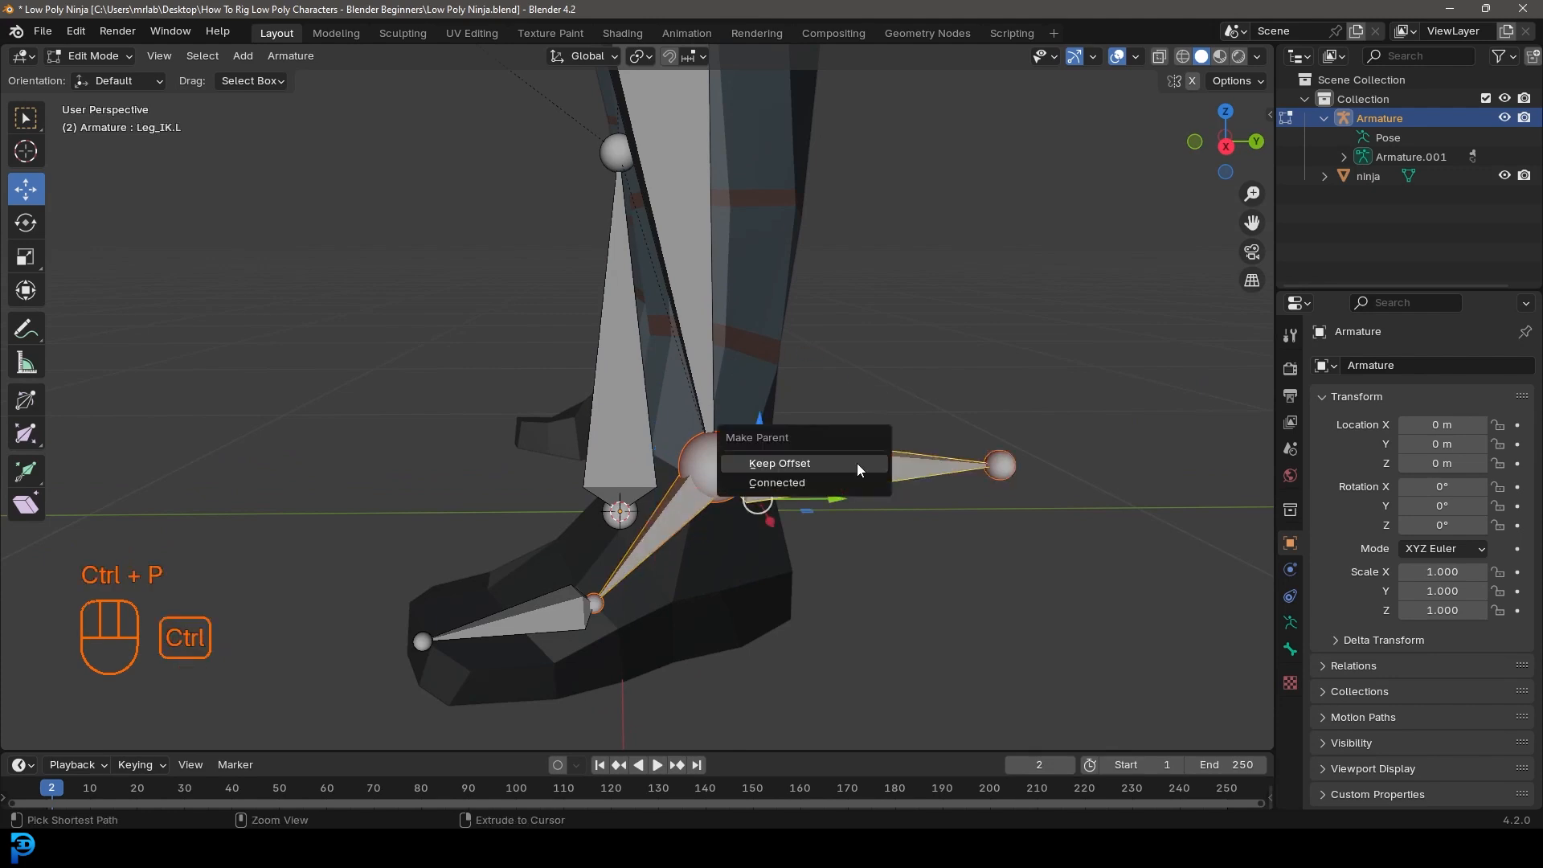
left_click(798, 463)
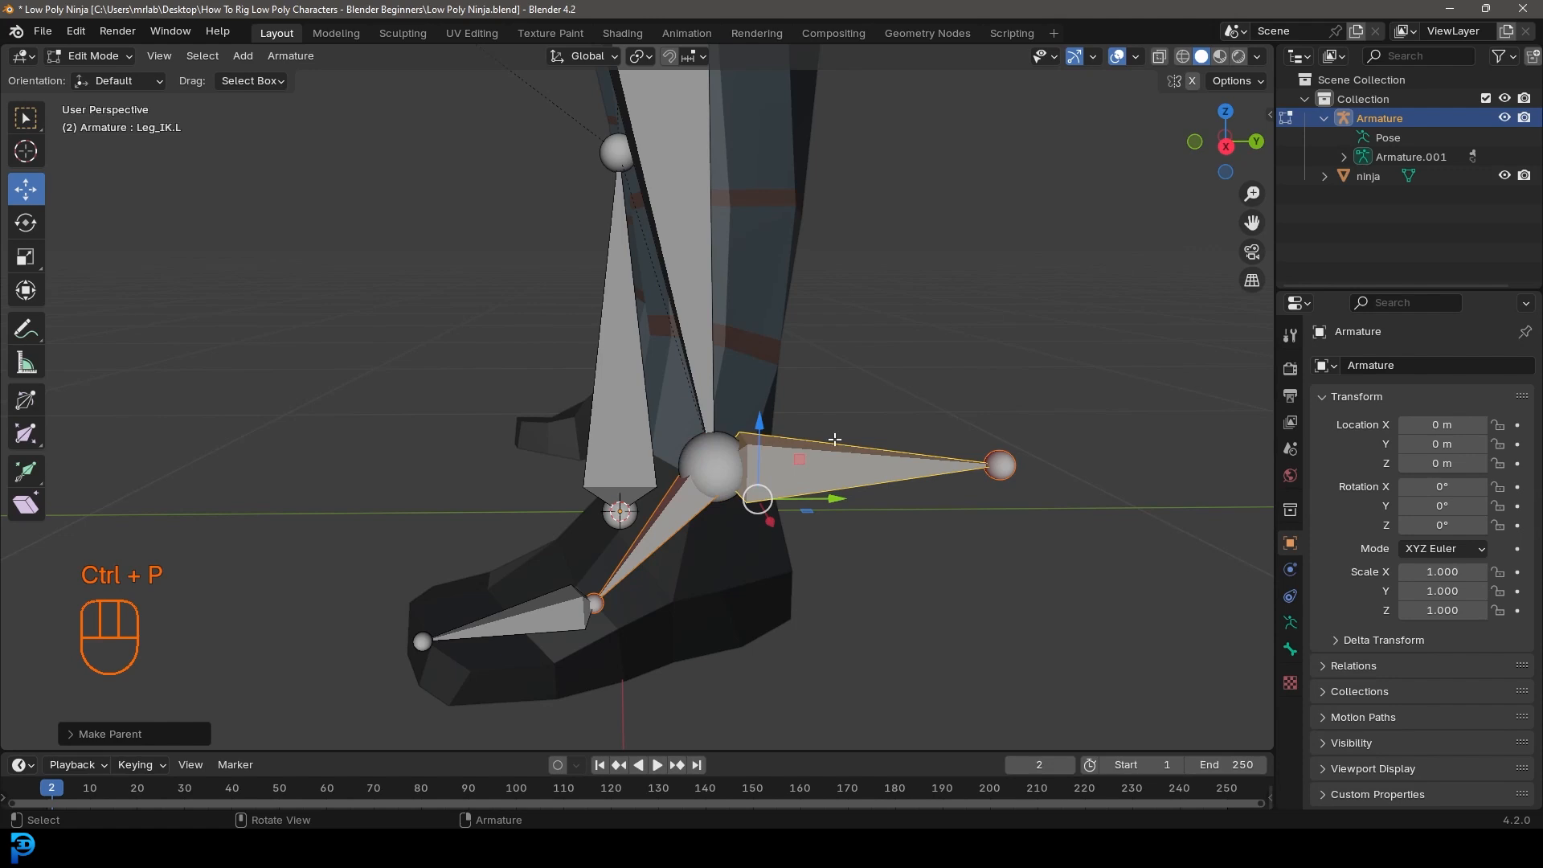
Step: Return to Pose Mode and test the foot by rotating Leg_IK.L, cancelling the rotation
left_click(88, 56)
left_click(97, 123)
key("alt+a")
left_click(840, 484)
key("r")
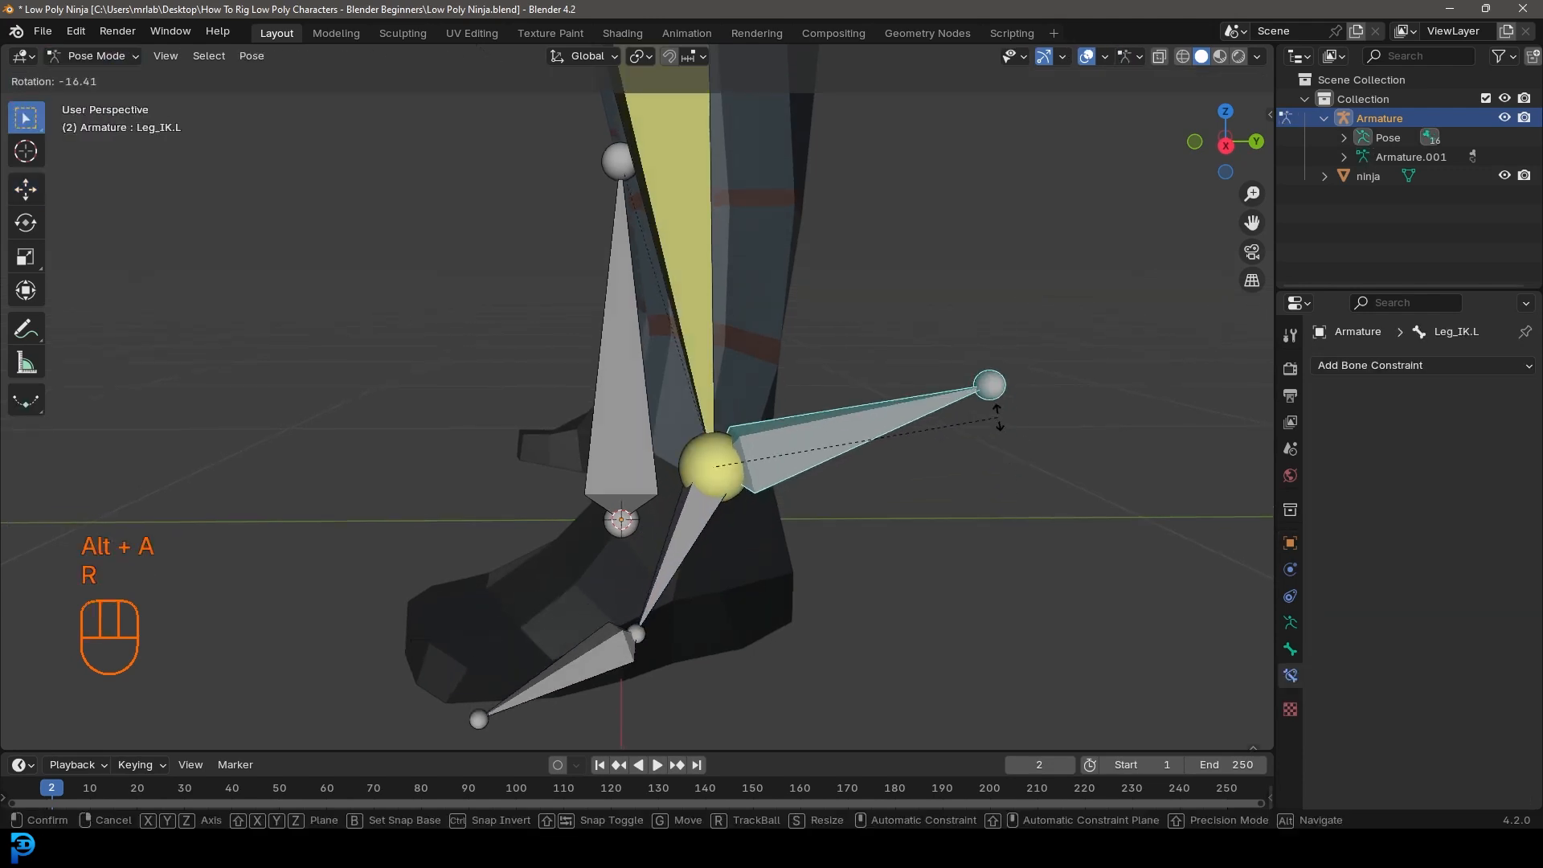
right_click(863, 439)
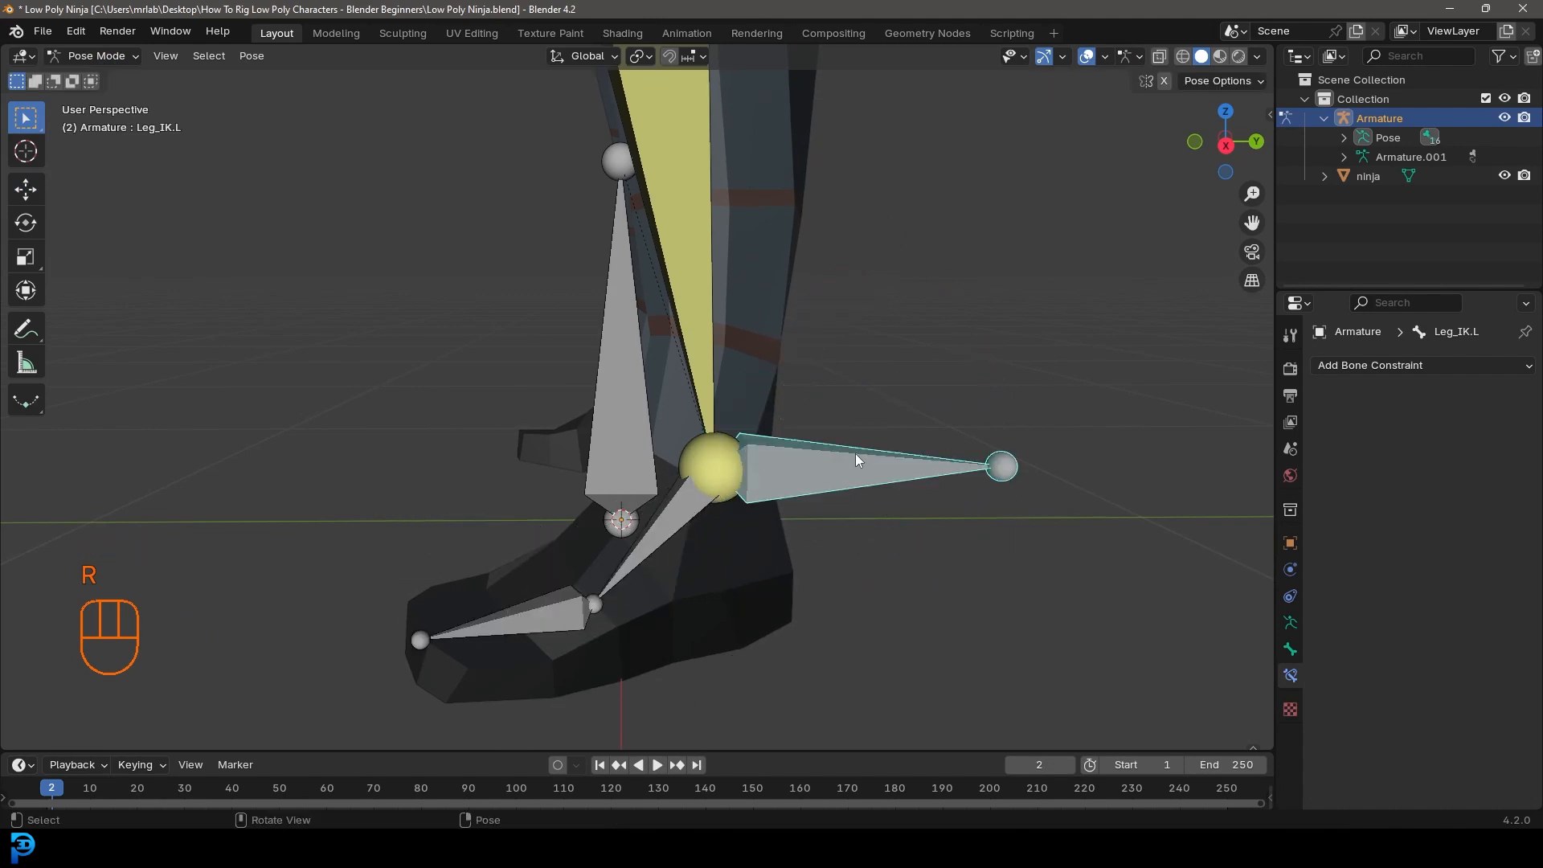
Step: In right side view, test the leg rig by moving Leg_IK.L forward and up and rotating it
key("KP_3")
middle_click_drag(859, 471, 789, 599, "shift")
key("g")
left_click(425, 442)
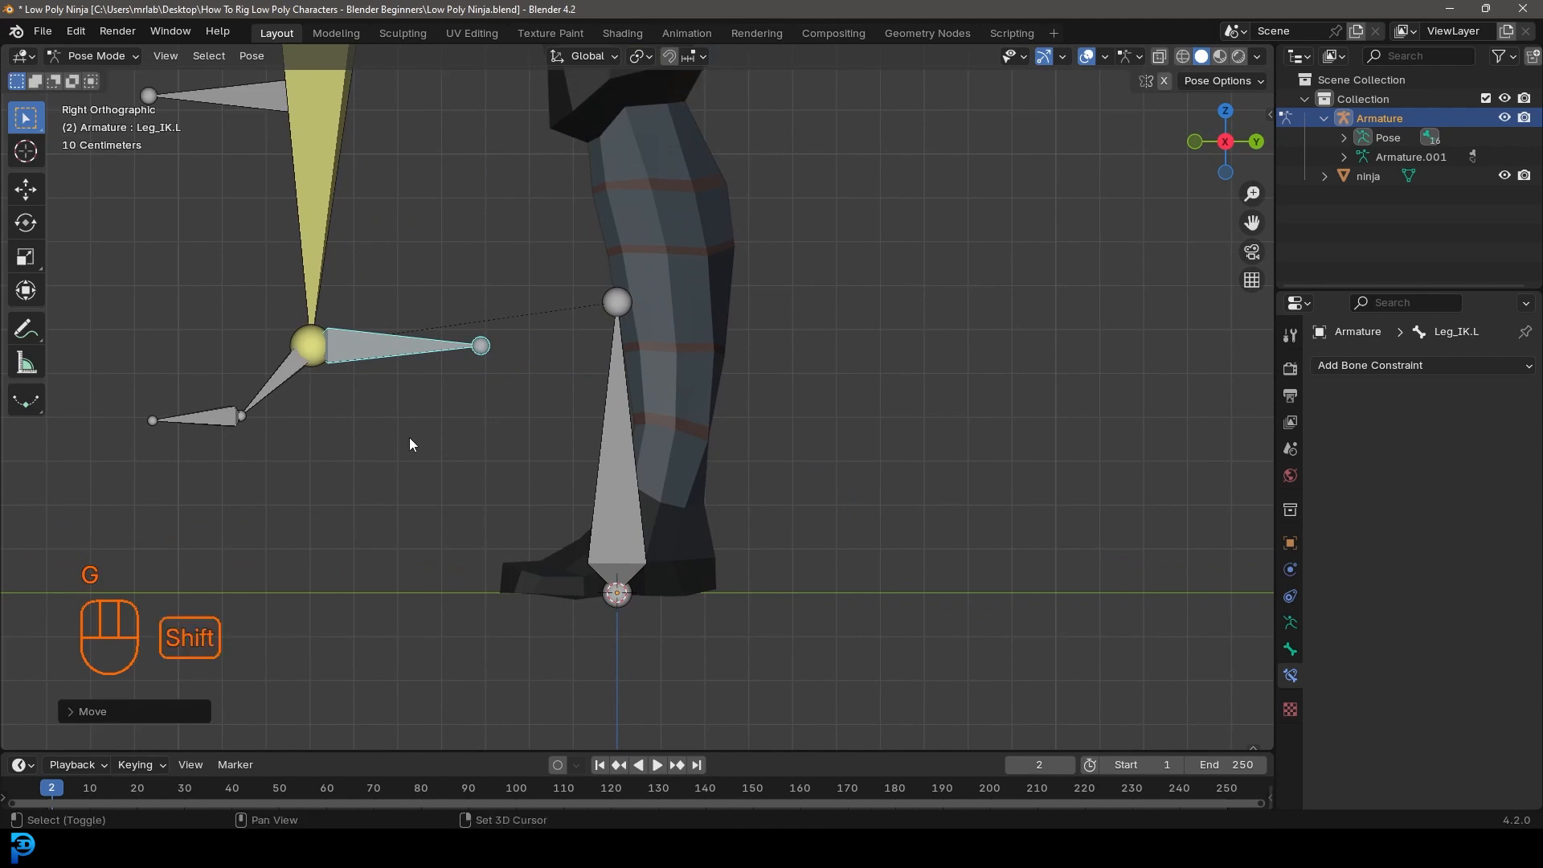
middle_click_drag(424, 442, 661, 555, "shift")
key("r")
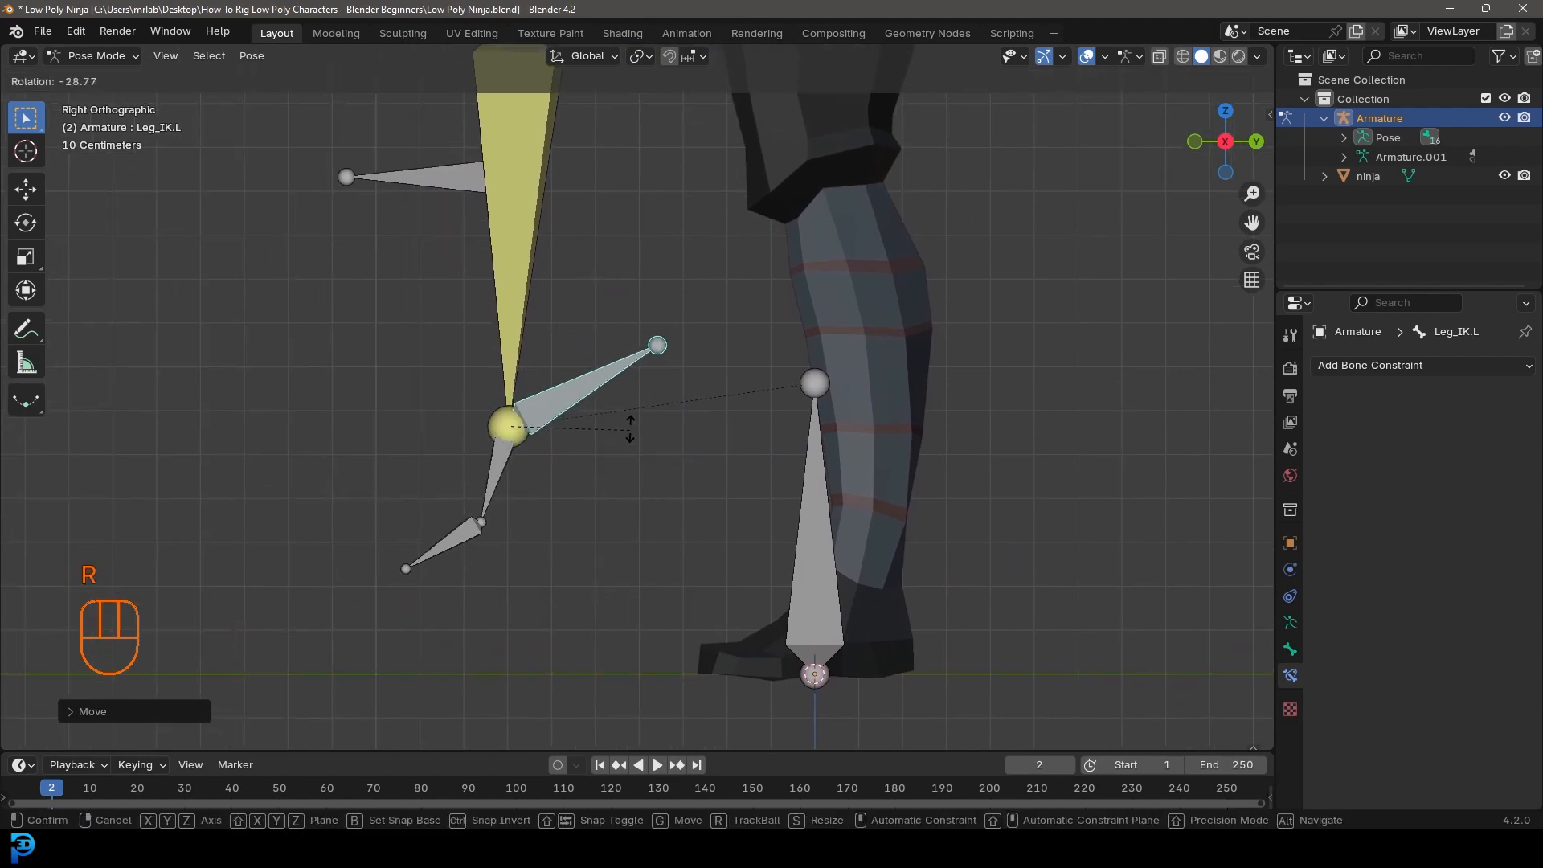
left_click(625, 426)
Step: Test the foot joints by rotating the toe.L and foot bones in turn
left_click(473, 555)
key("r")
key("r")
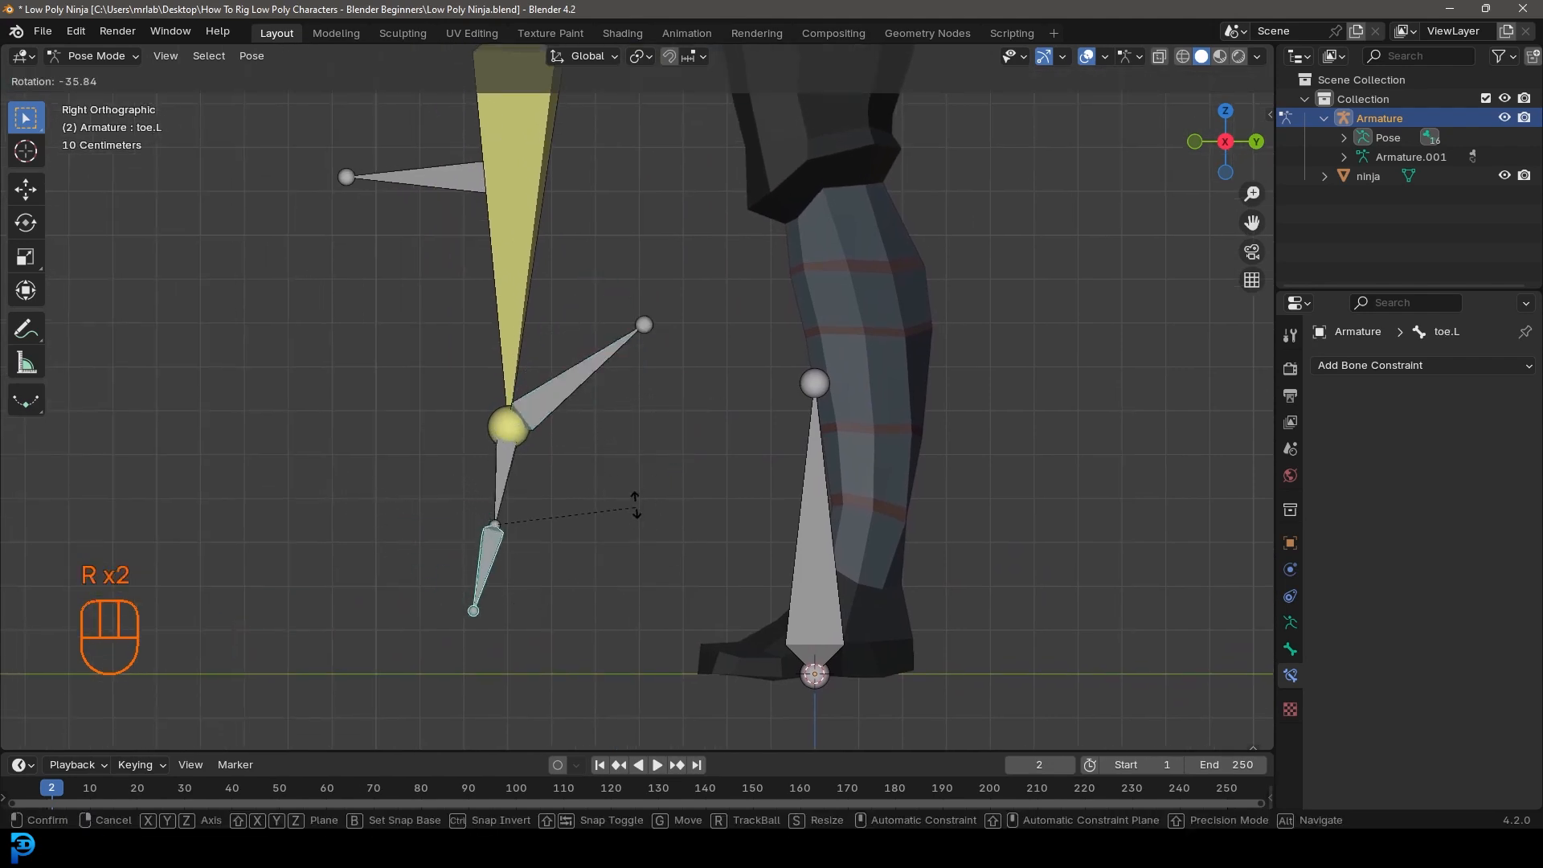
left_click(560, 587)
left_click(563, 516)
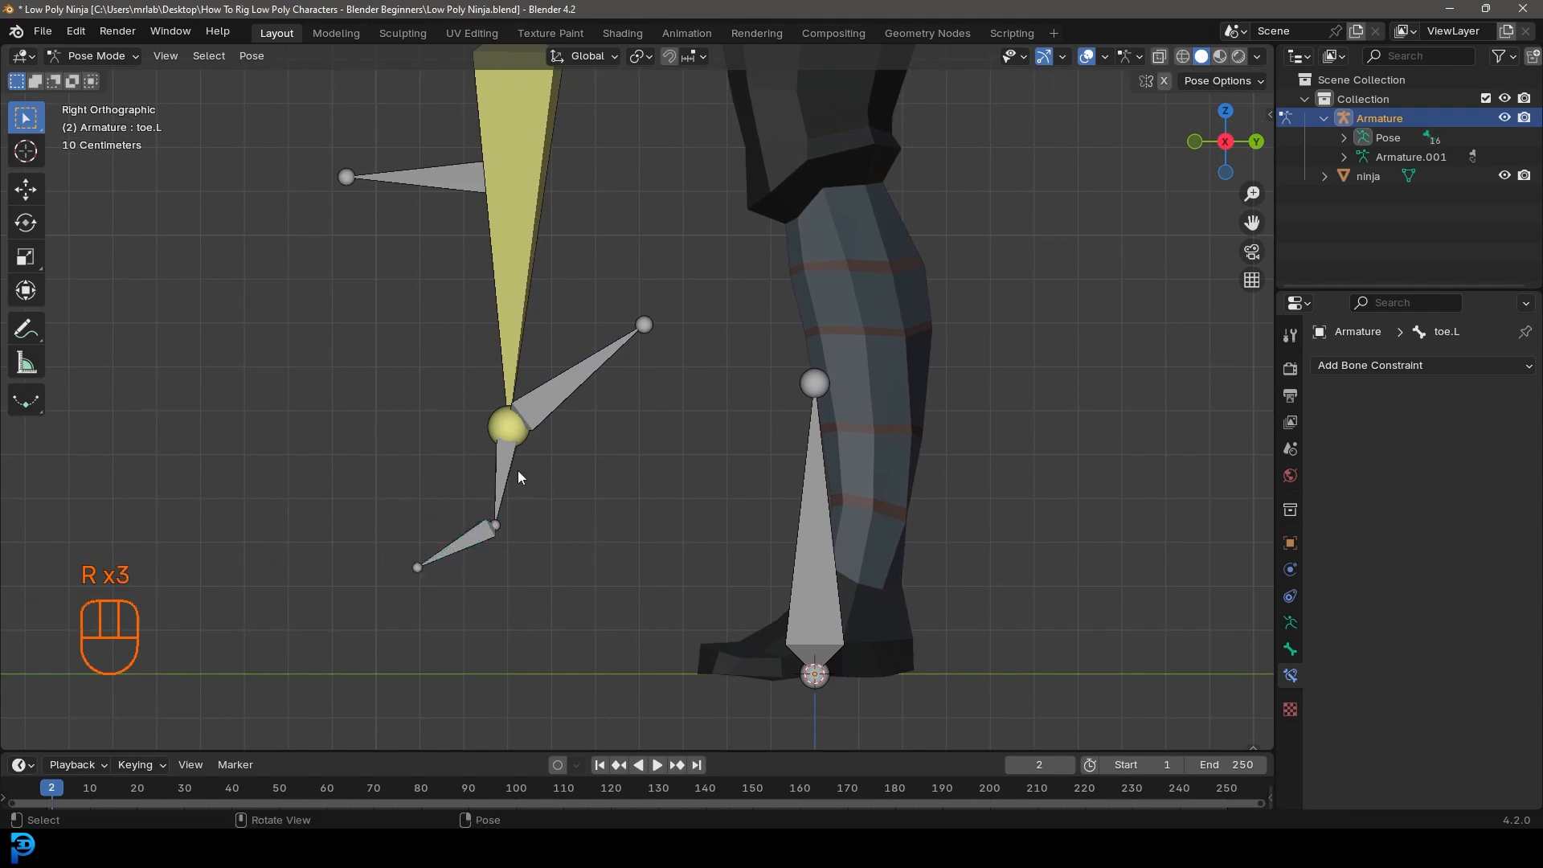
left_click(508, 475)
key("r")
left_click(538, 551)
left_click(393, 495)
key("r")
left_click(555, 486)
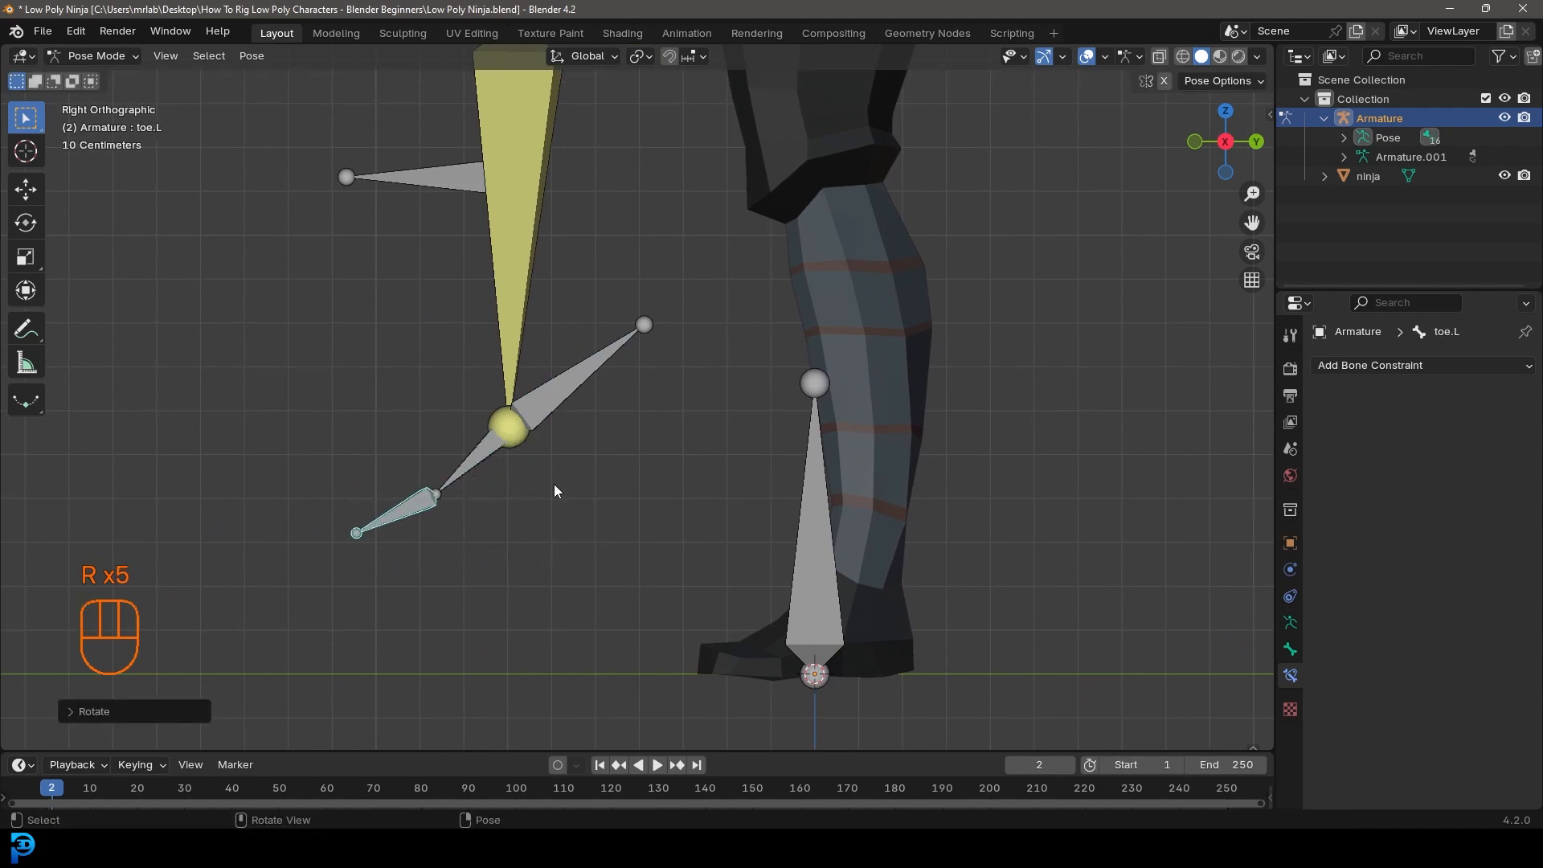
Step: Select all bones and clear their location
scroll(555, 483, "down", 4)
middle_click_drag(617, 431, 613, 545, "shift")
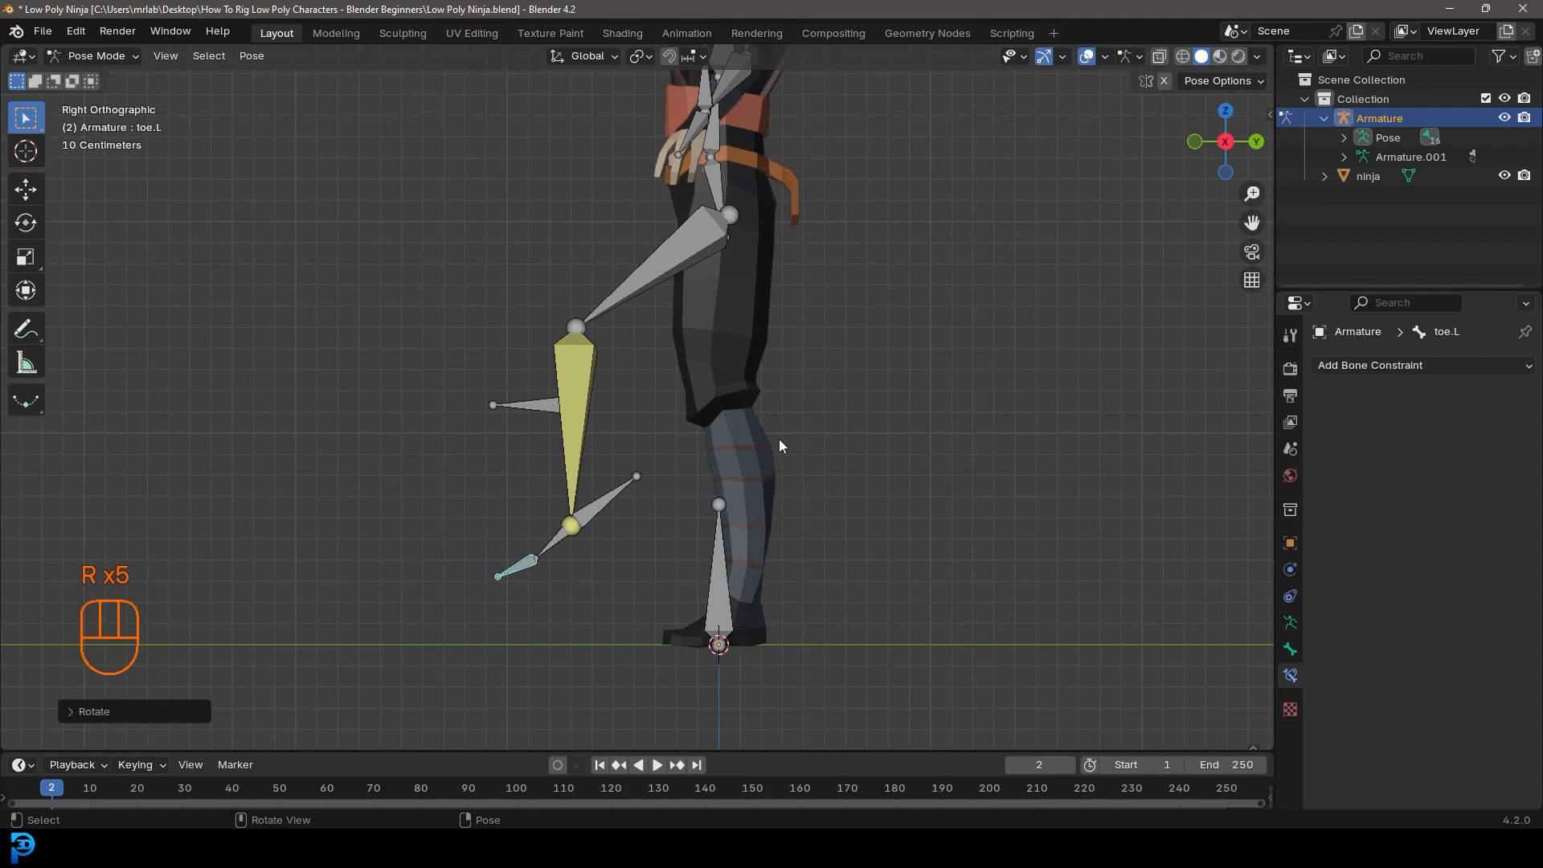
key("a")
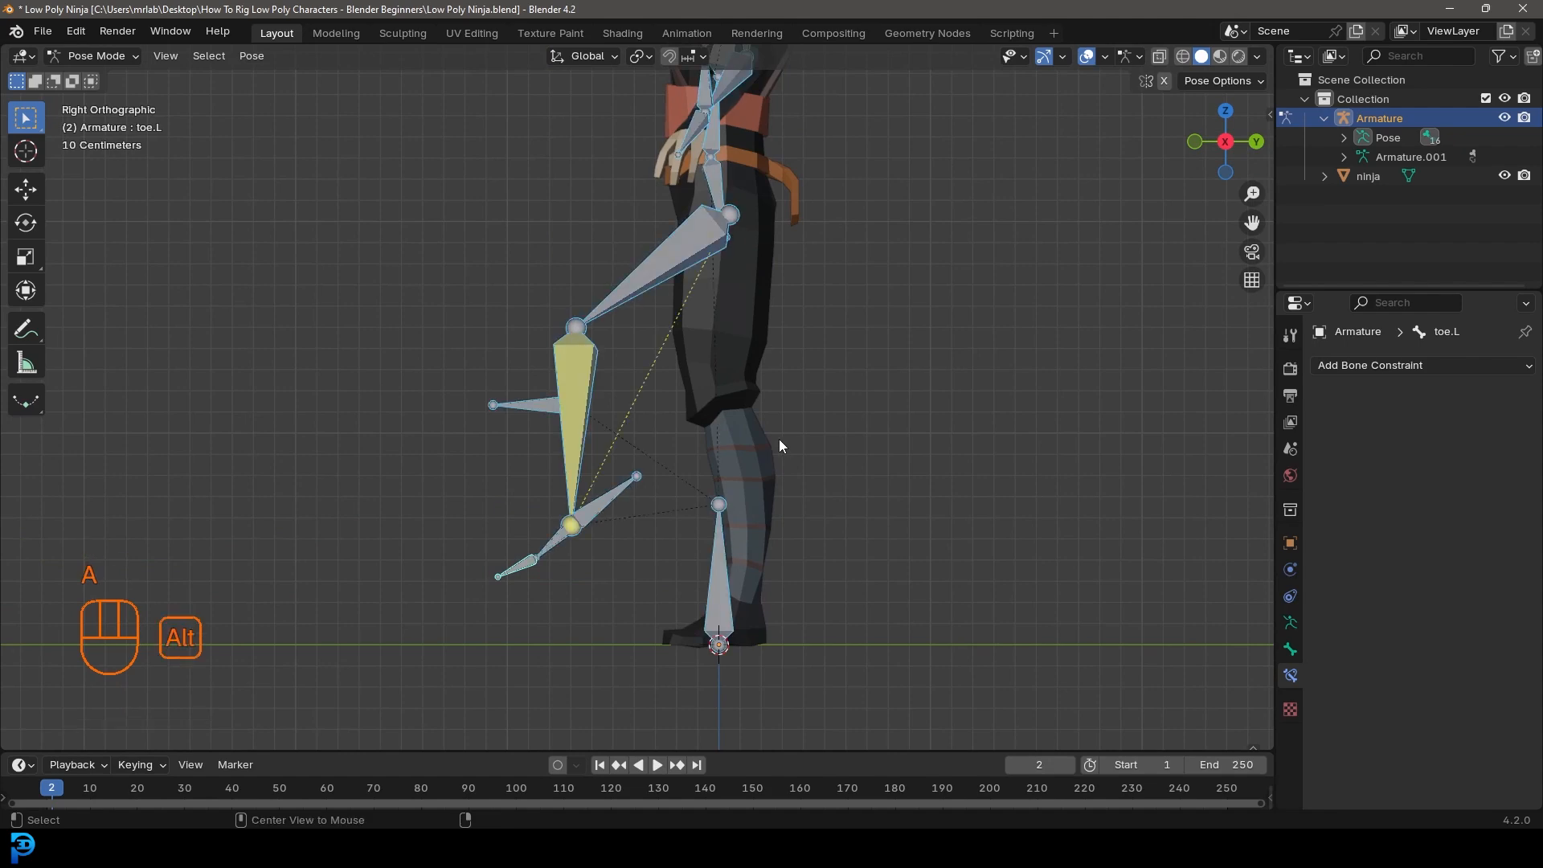
key("alt+g")
Step: In Edit Mode, extrude a bone straight backwards from the elbow joint of Arm_Upper.L
middle_click_drag(779, 439, 555, 274)
left_click(97, 55)
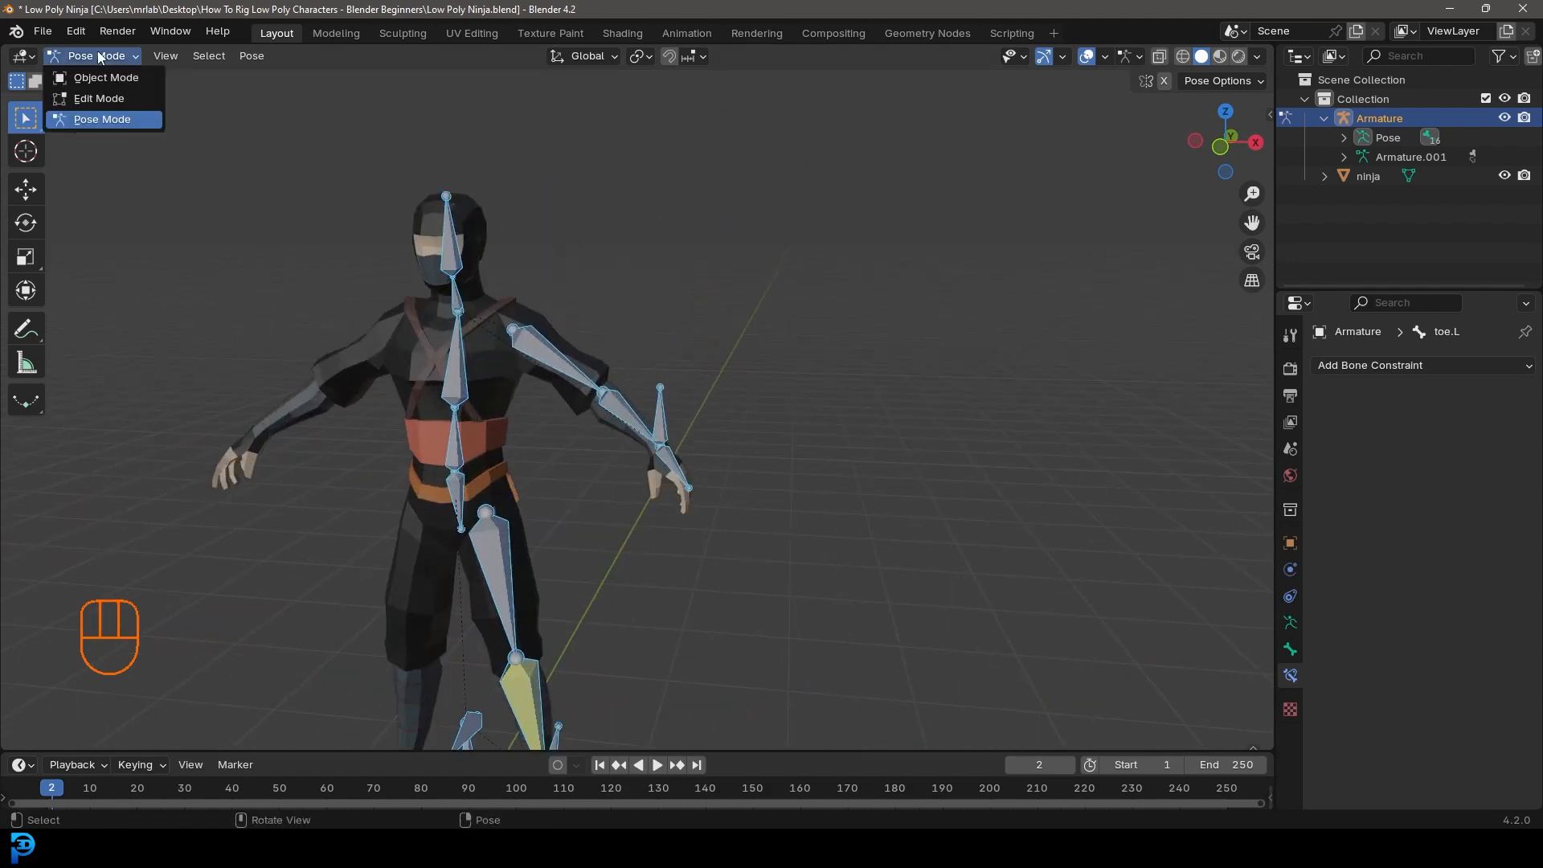
left_click(80, 98)
key("alt+a")
scroll(638, 389, "up", 4)
middle_click_drag(675, 442, 676, 407)
scroll(596, 410, "up", 3)
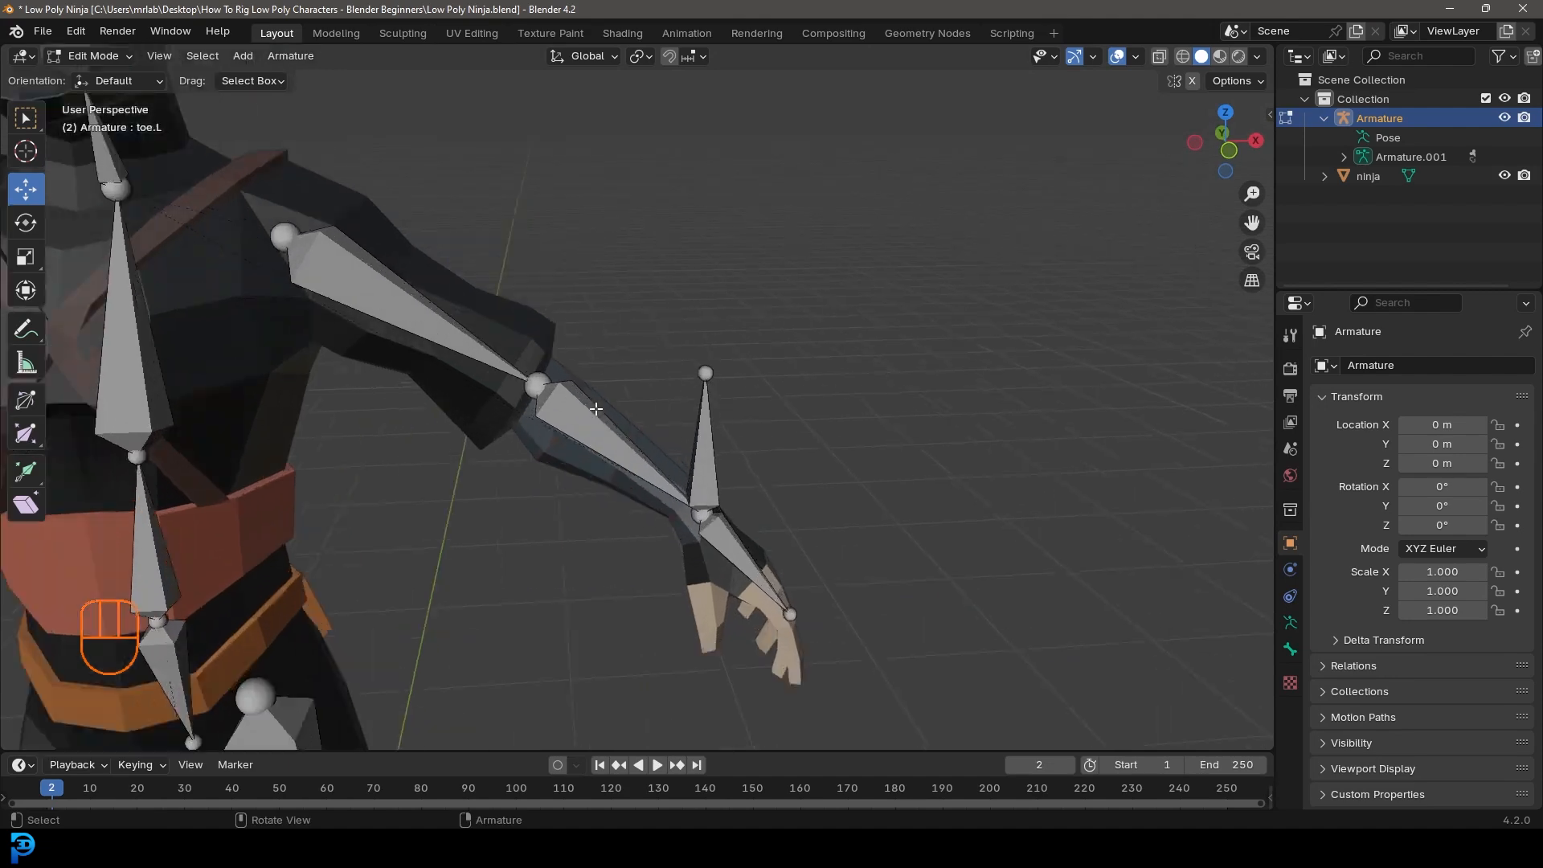
left_click(536, 383)
middle_click_drag(537, 383, 751, 413)
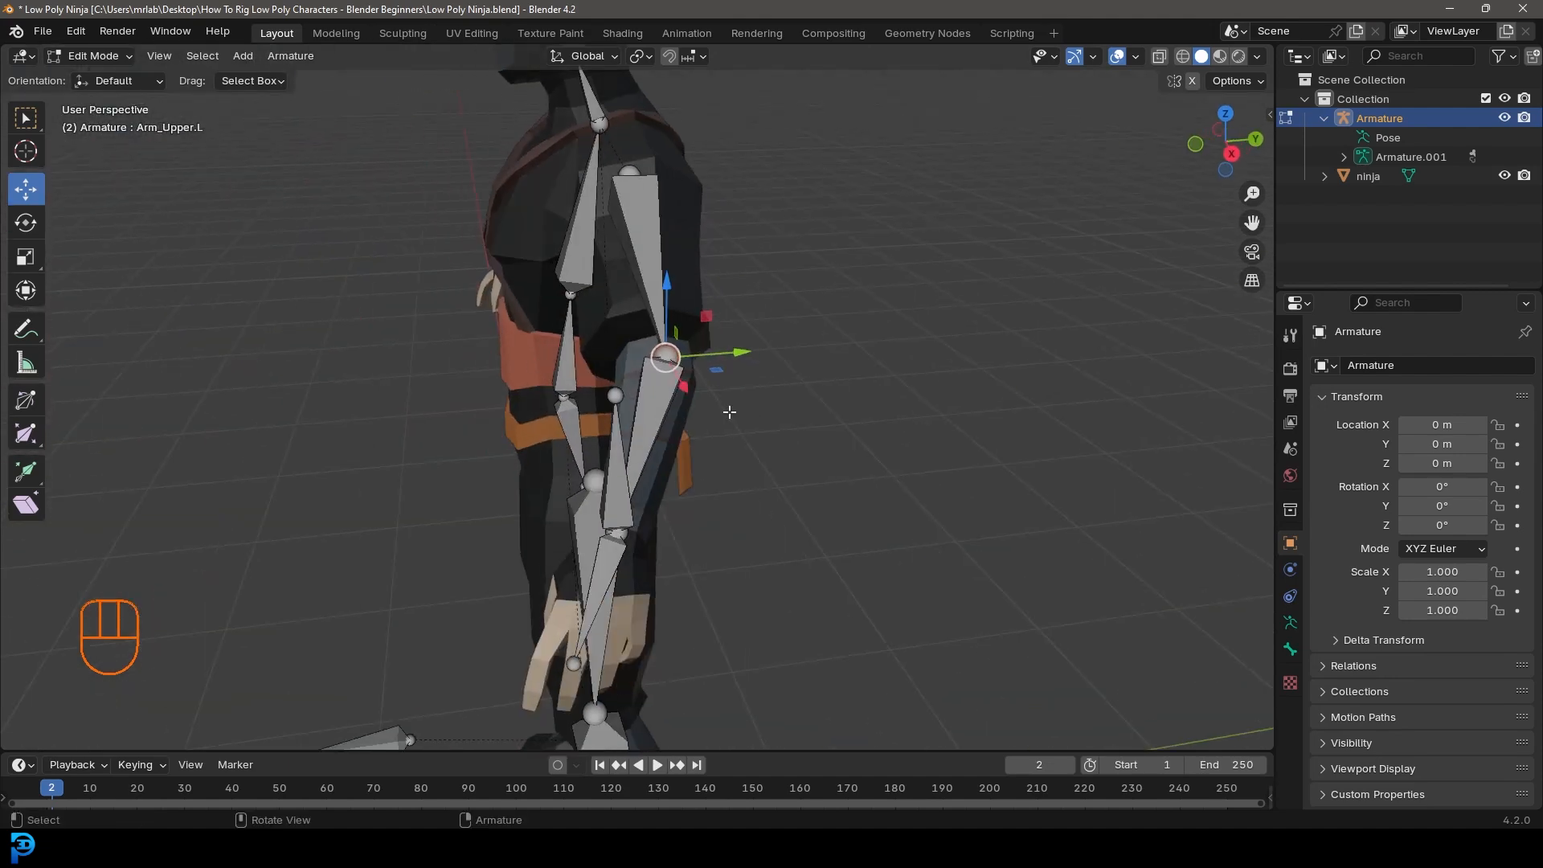
key("e")
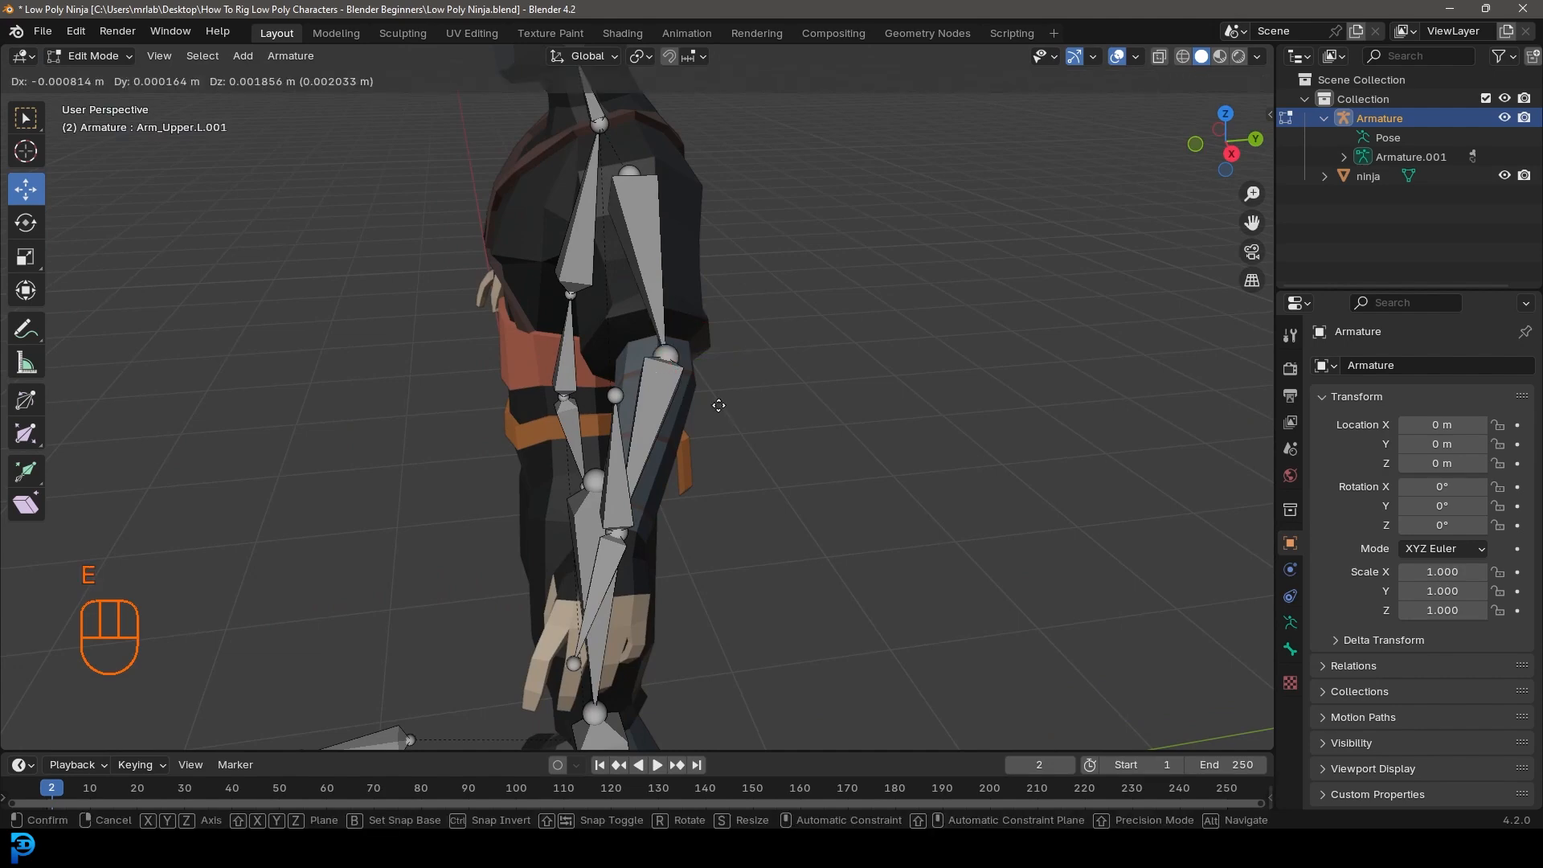
left_click(862, 398)
Step: Delete the bone extruded from the elbow, and cancel a trial move of the elbow joint
scroll(643, 300, "down", 4)
middle_click_drag(563, 386, 655, 399)
scroll(663, 401, "up", 2)
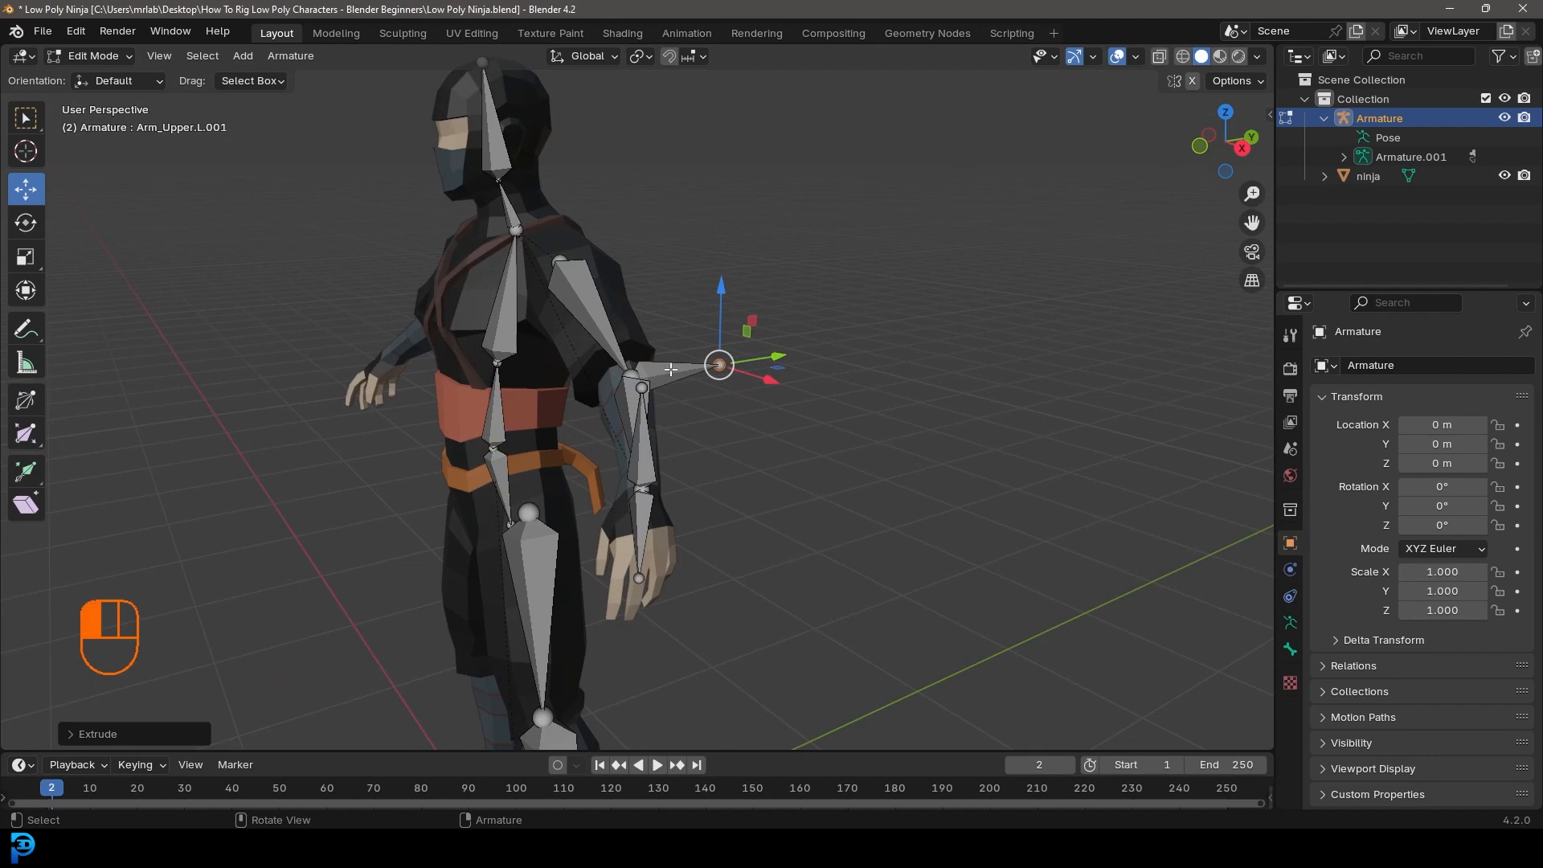
scroll(655, 399, "up", 3)
key("x")
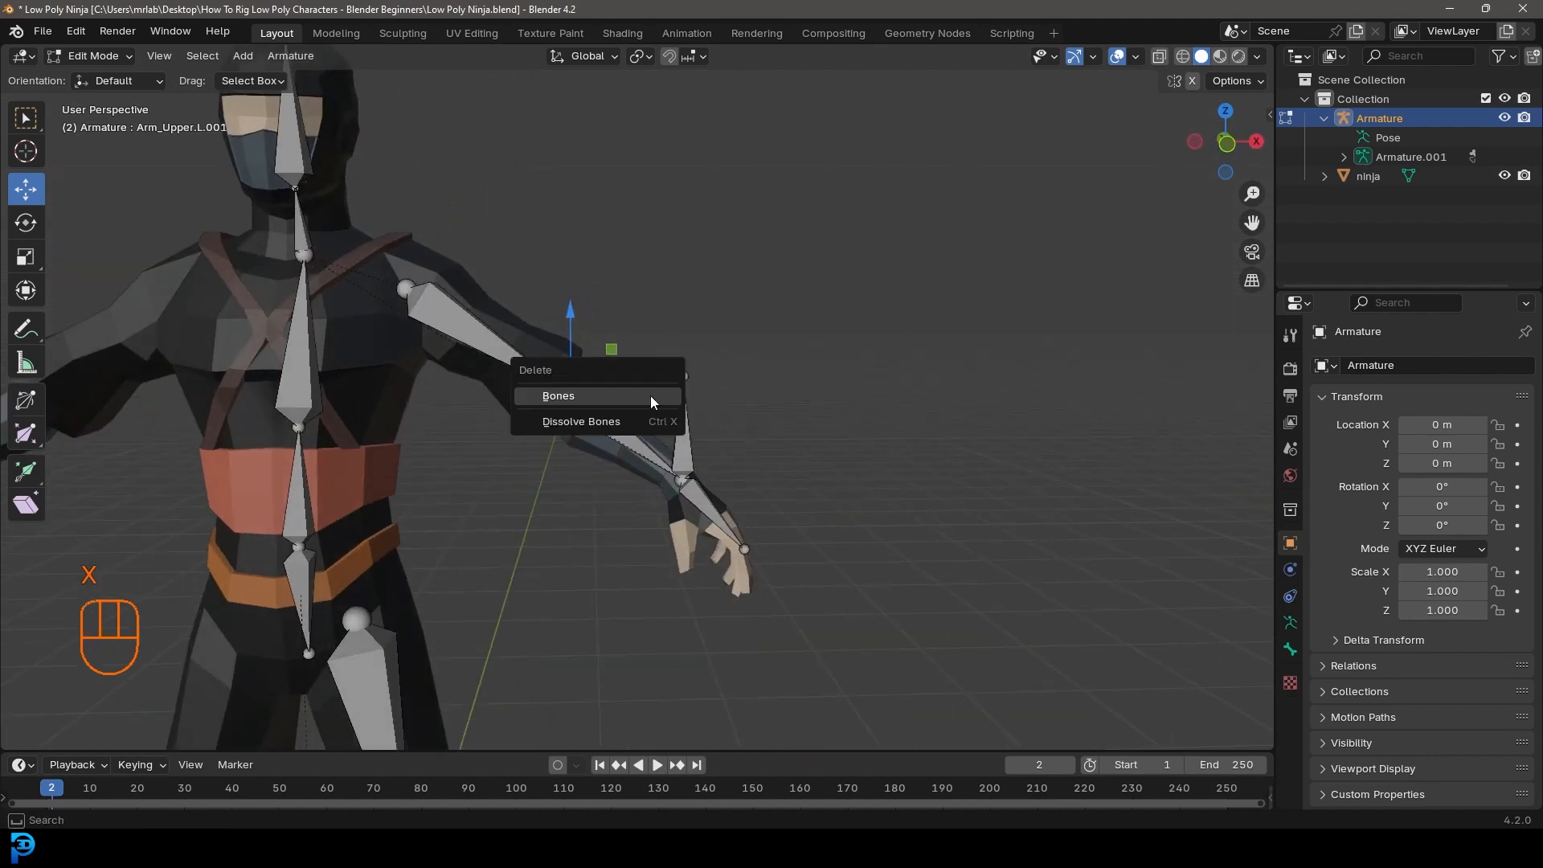
left_click(648, 395)
middle_click_drag(648, 394, 701, 352)
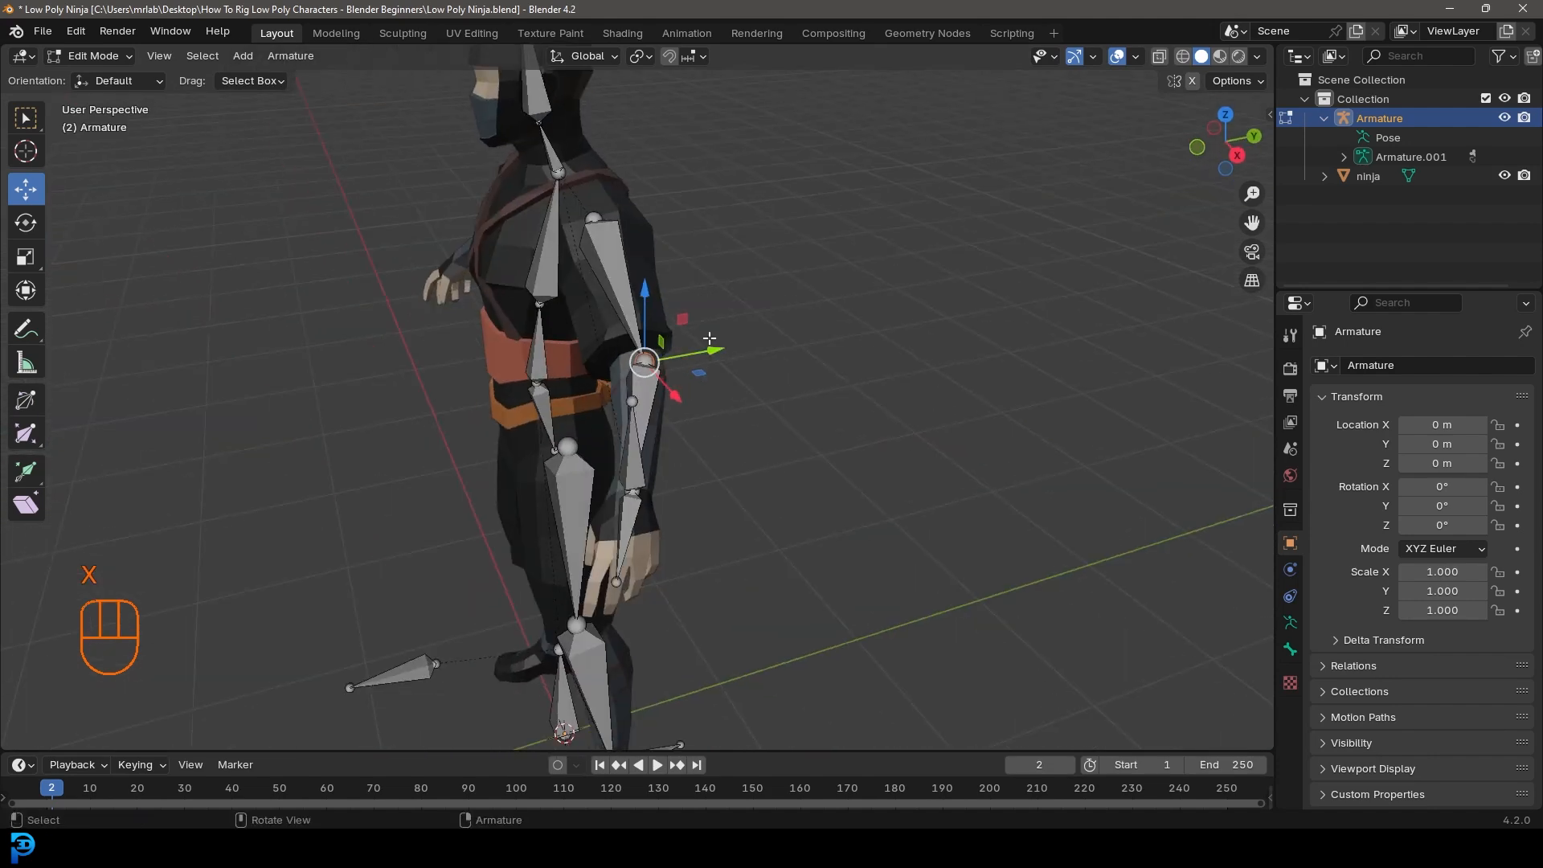
key("g")
right_click(755, 366)
middle_click_drag(668, 389, 764, 400)
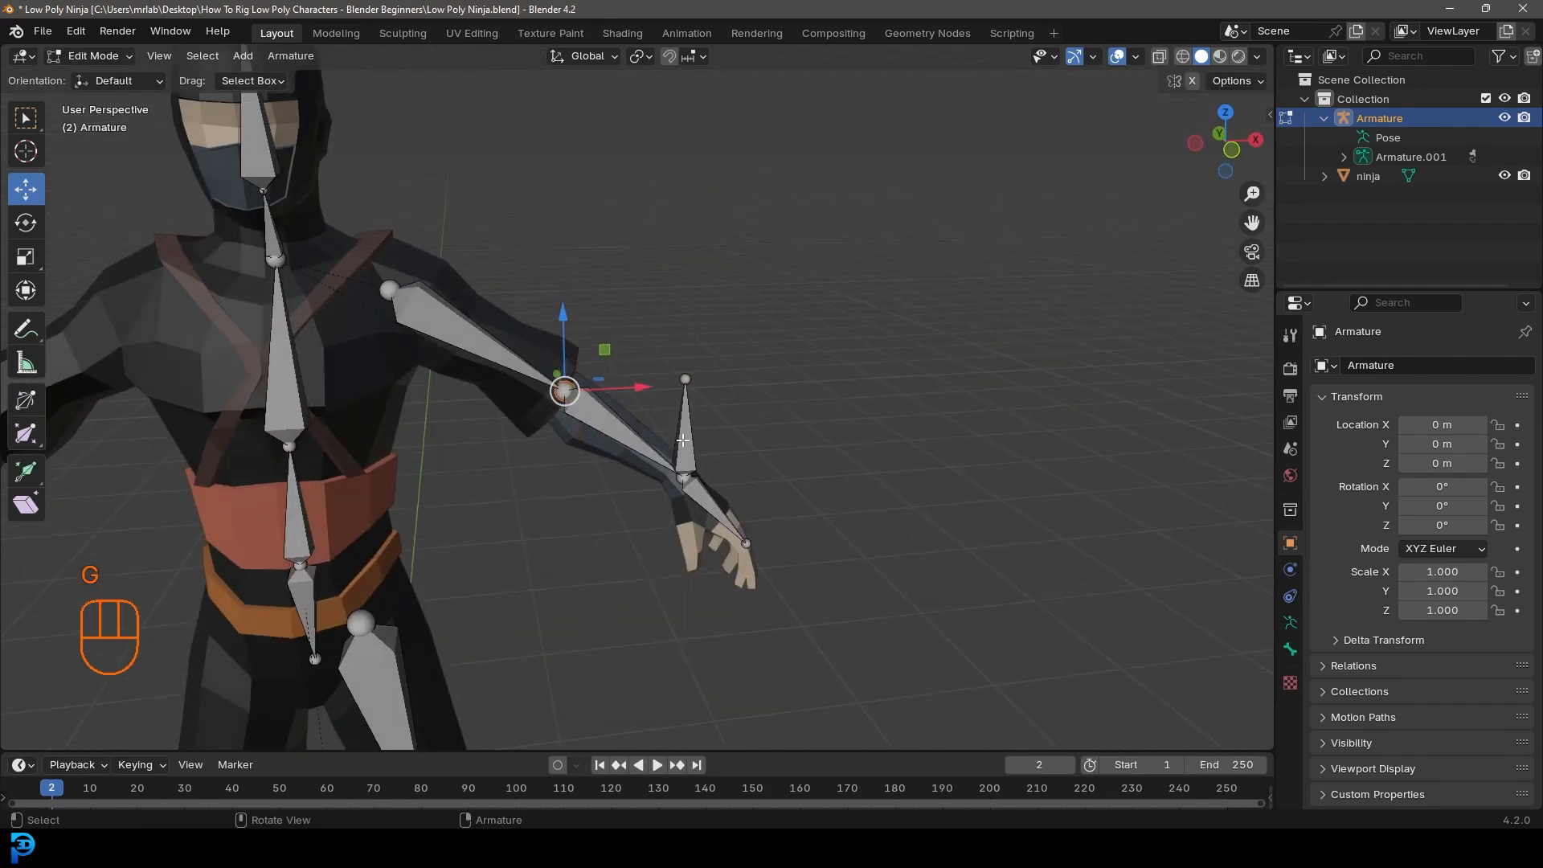
Step: In Pose Mode, add an Inverse Kinematics constraint to Arm_Lower.L with Hand_IK.L as its target
left_click(94, 58)
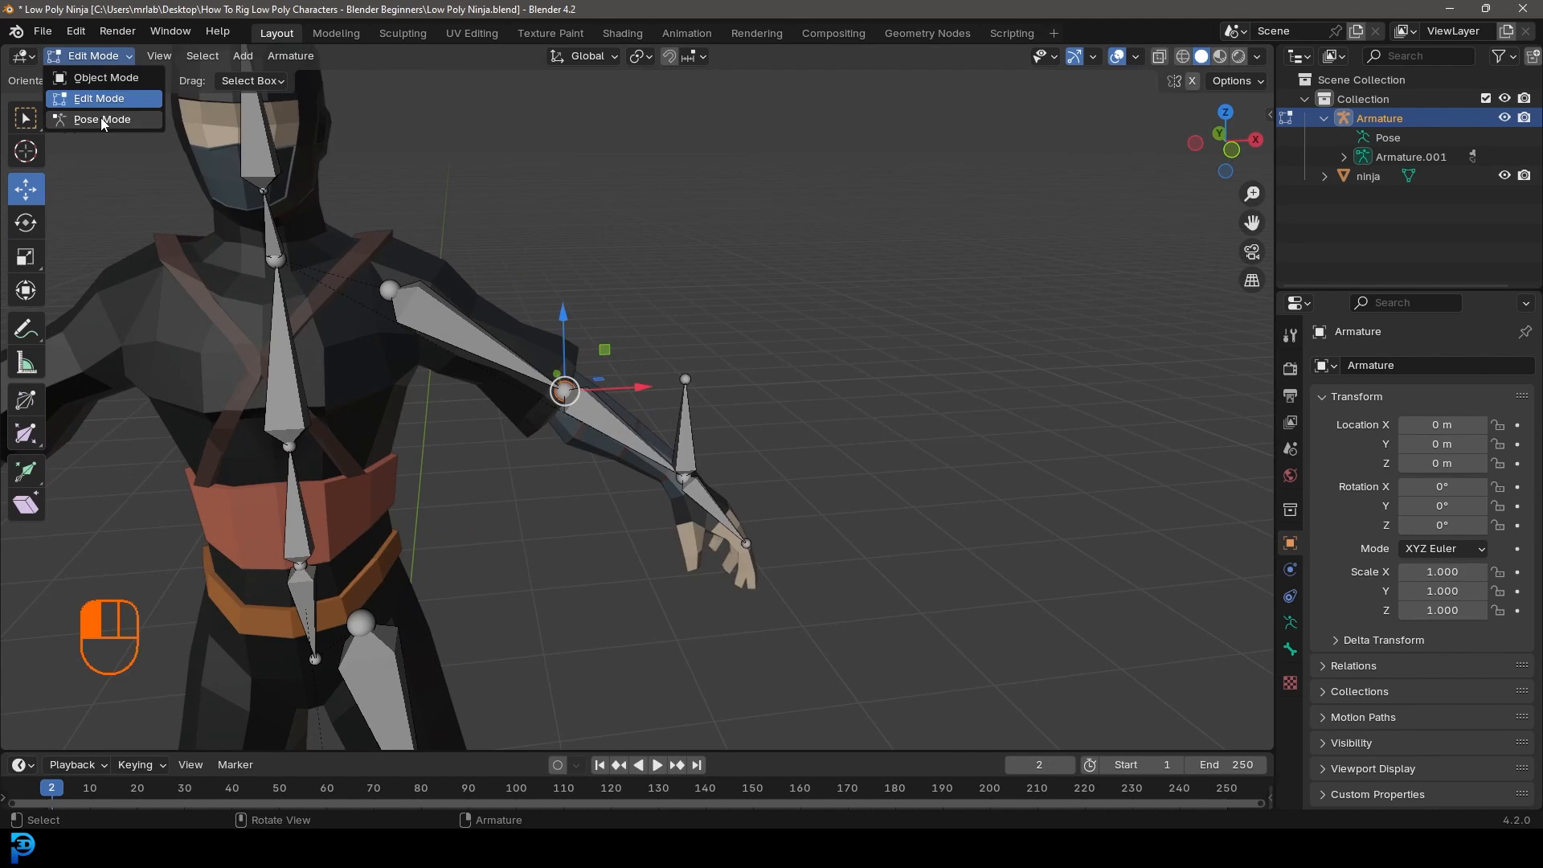
left_click(100, 118)
key("alt+a")
middle_click_drag(682, 318, 664, 344)
scroll(665, 350, "up", 3)
left_click(679, 430)
scroll(670, 469, "up", 5)
left_click(576, 447, "shift")
scroll(603, 465, "down", 10)
middle_click_drag(624, 474, 628, 453)
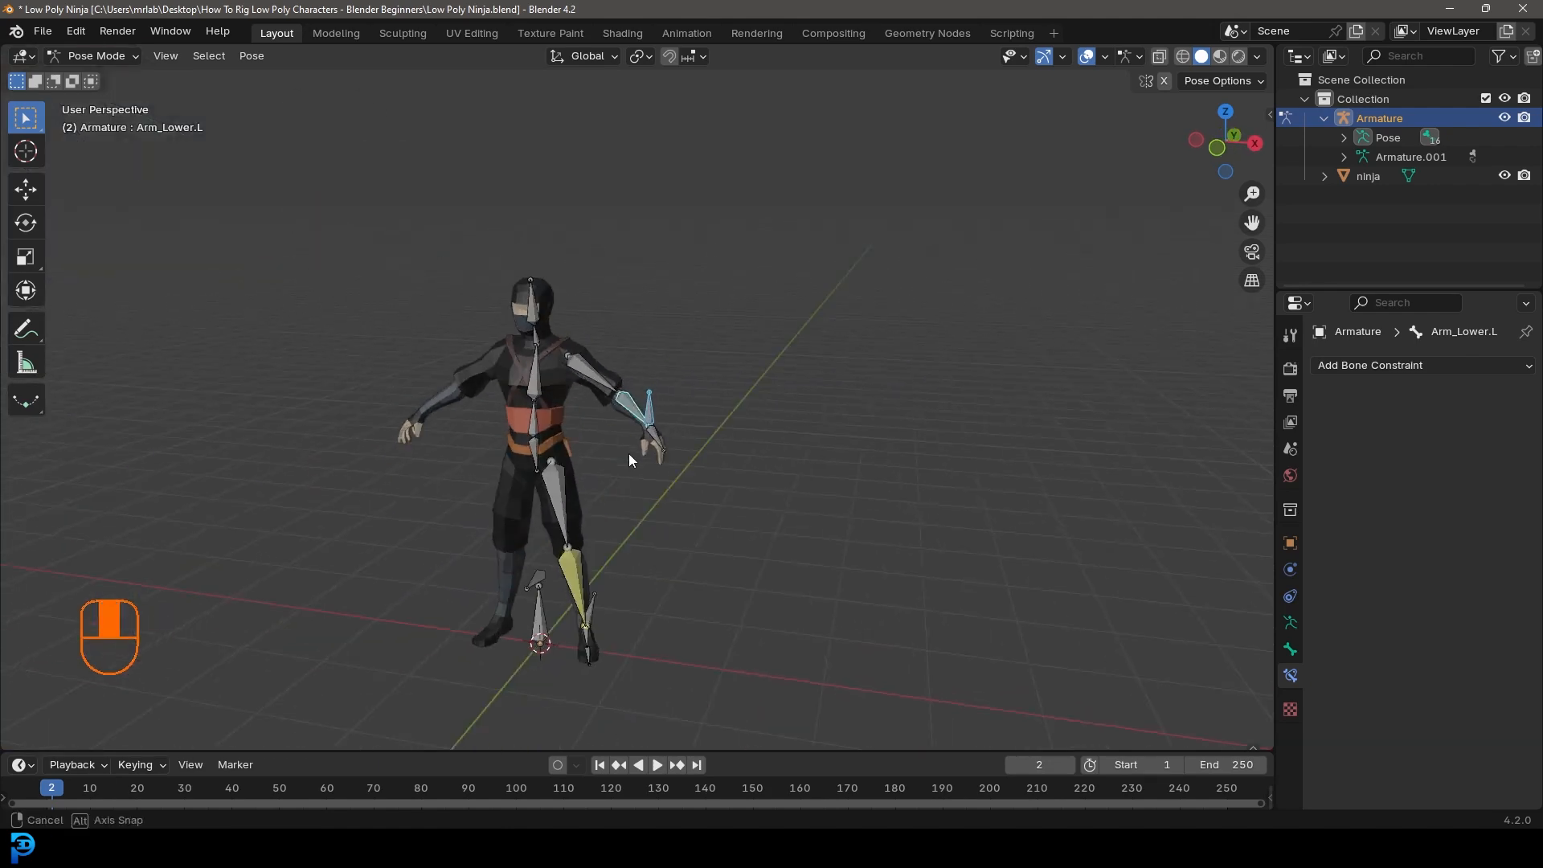
scroll(629, 454, "up", 8)
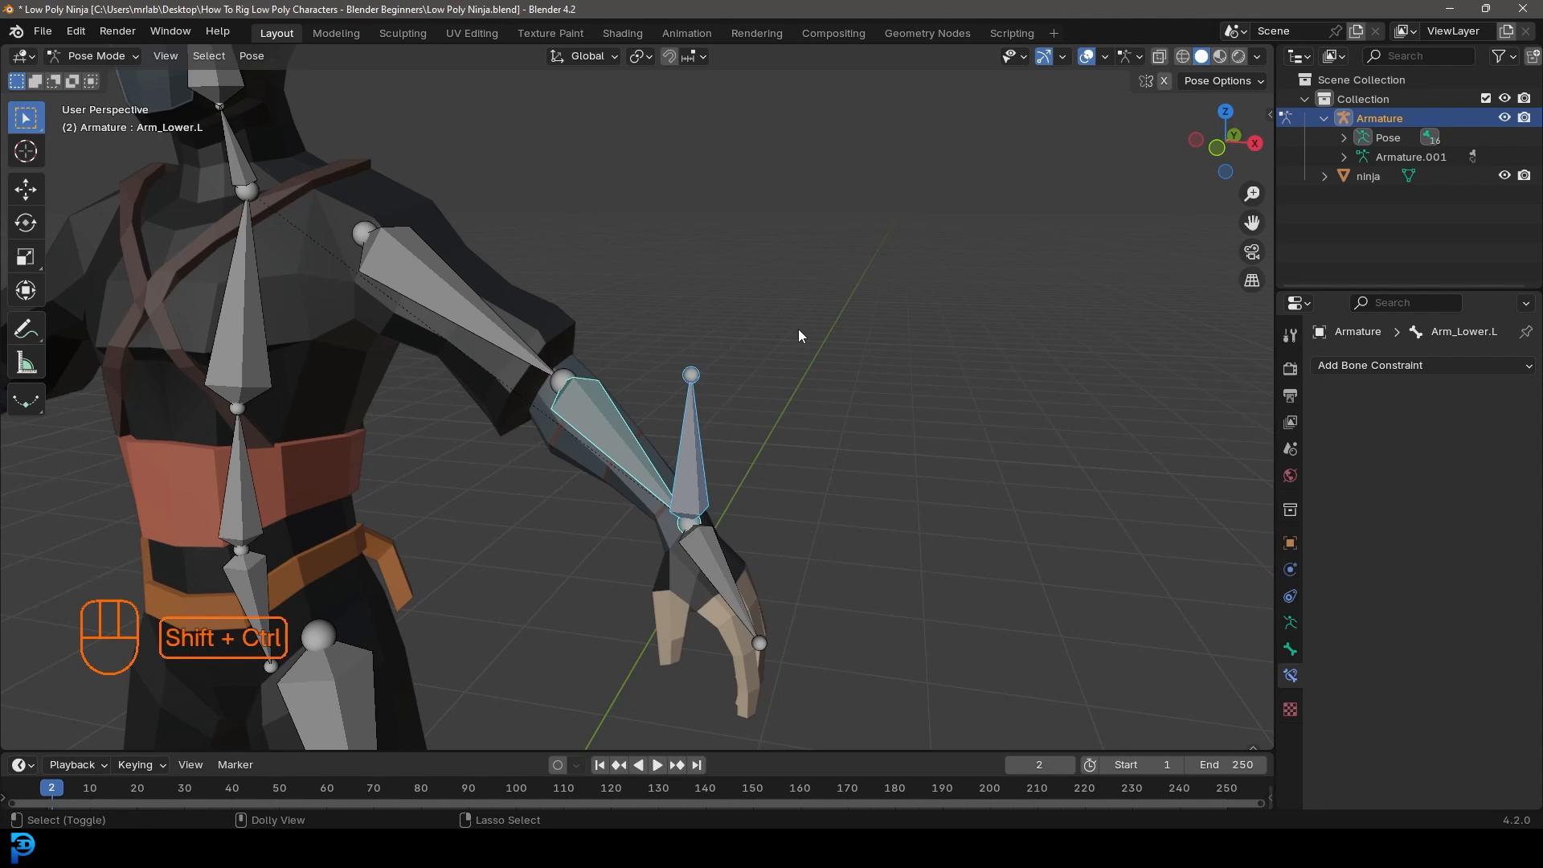
key("ctrl+shift+c")
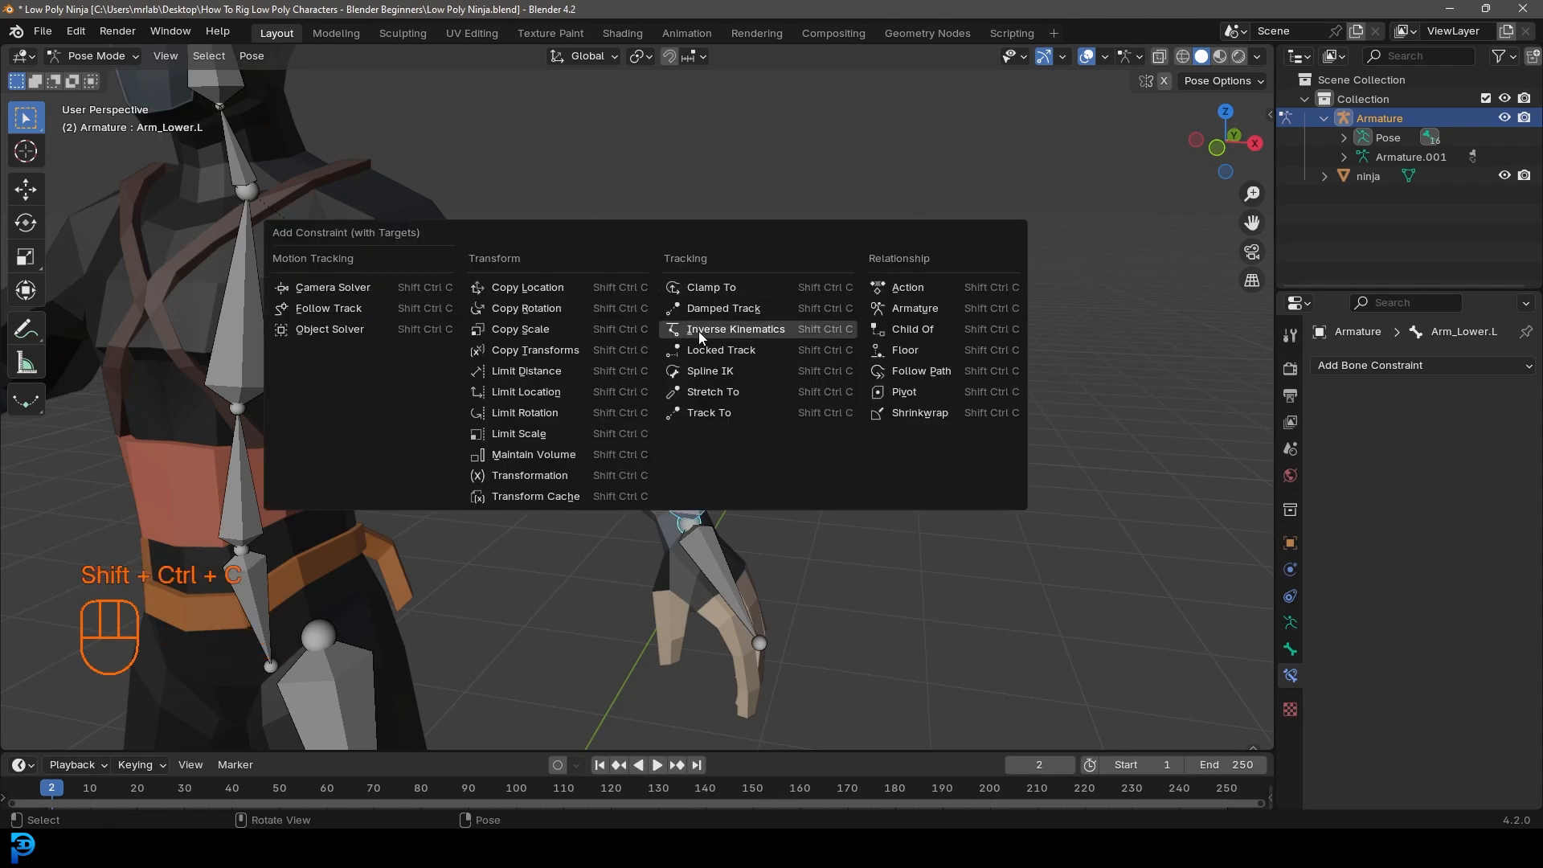
left_click(735, 330)
Step: Set the chain length of the IK constraint on Arm_Lower.L to 2
left_click(607, 431)
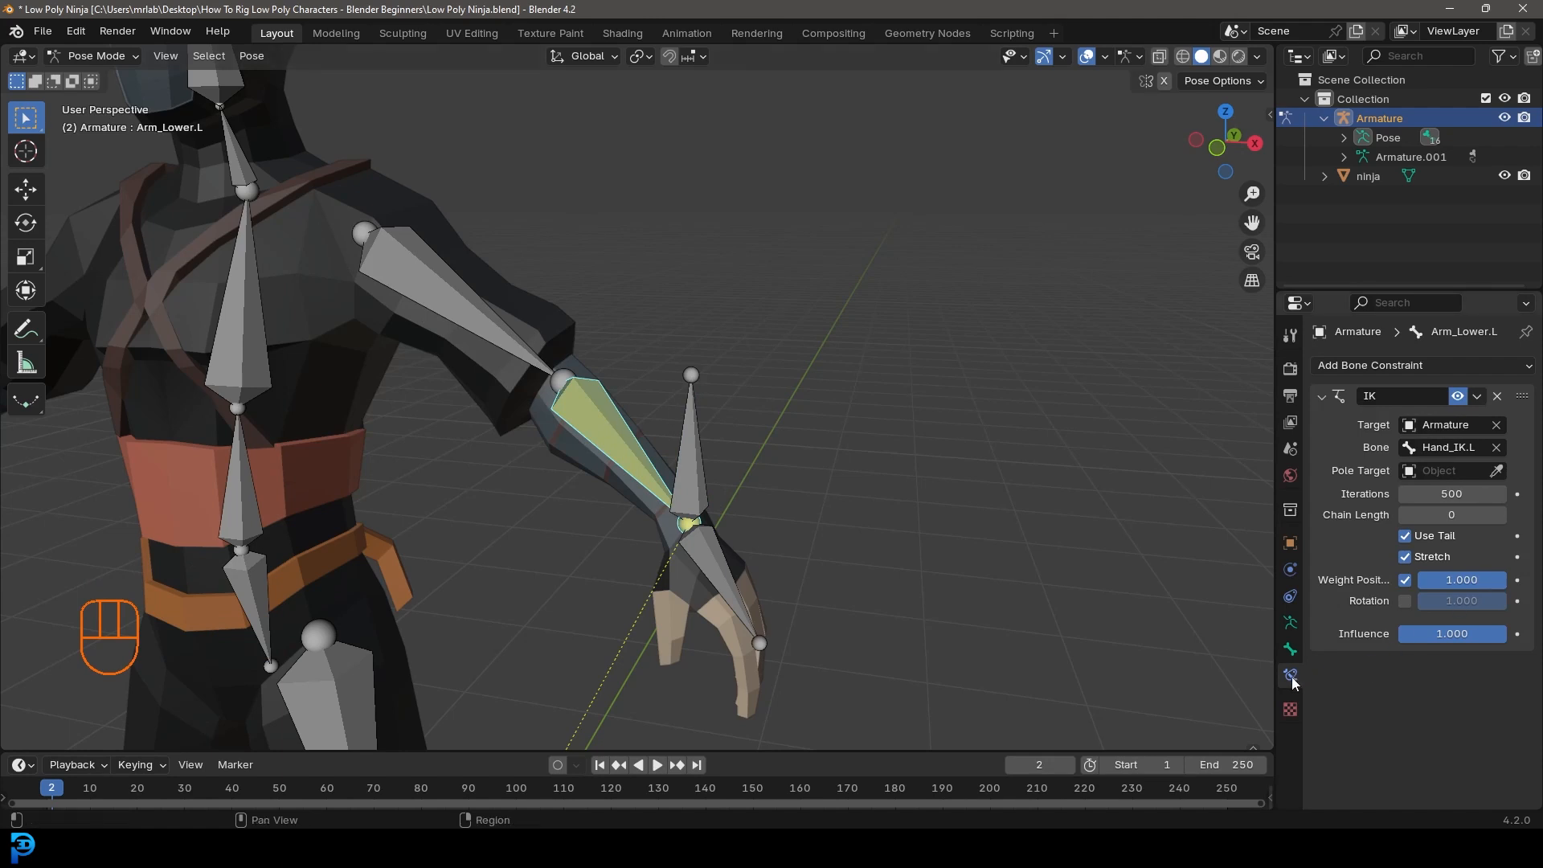
left_click(1477, 518)
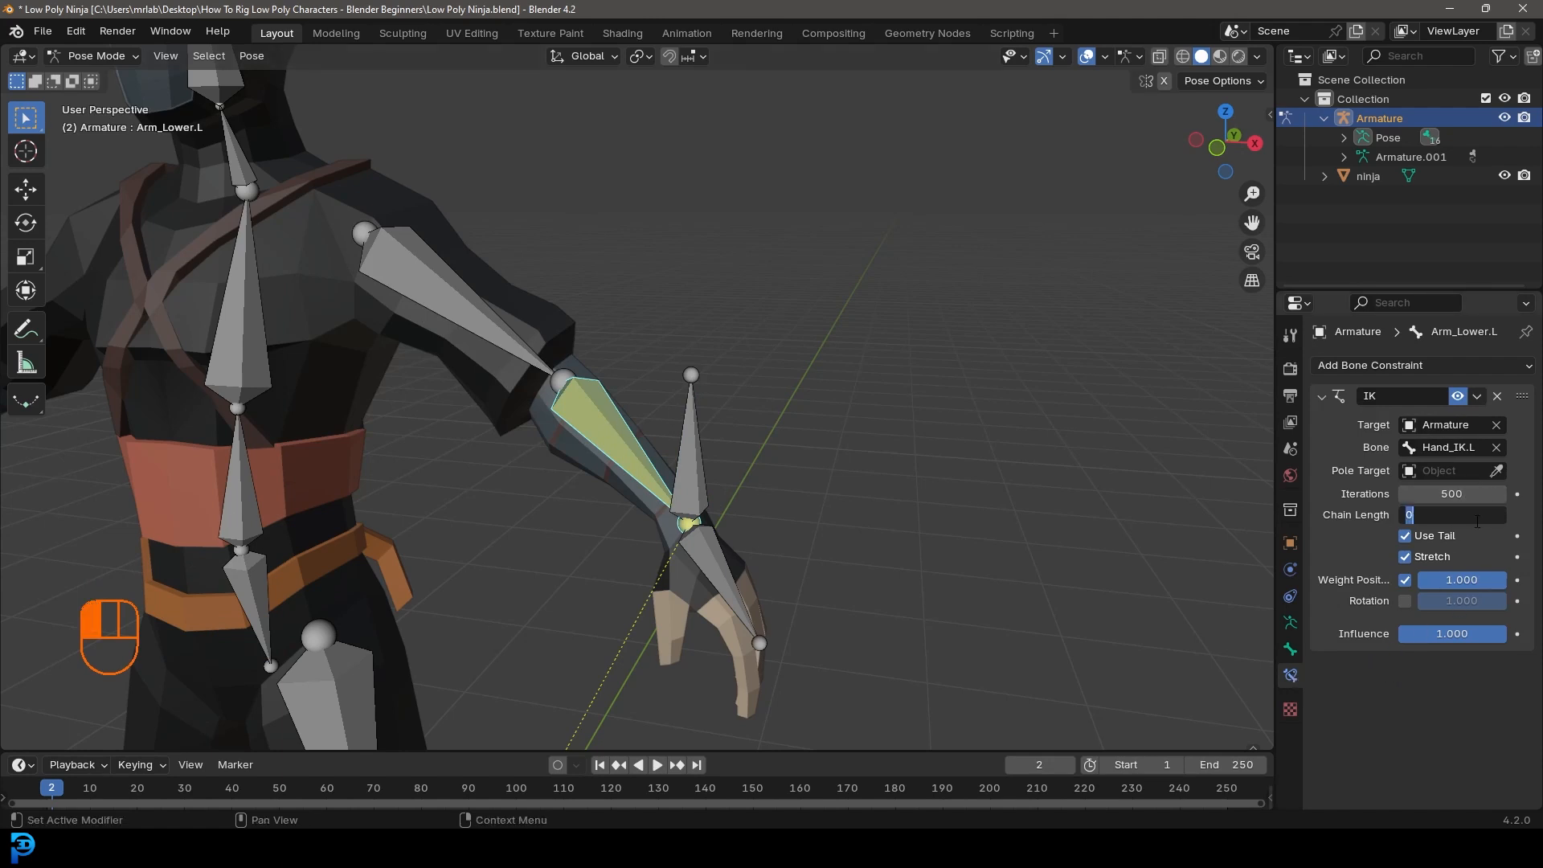
type("2")
key("Return")
Step: Test the arm IK by moving Hand_IK.L around, cancelling the move
scroll(707, 474, "down", 3)
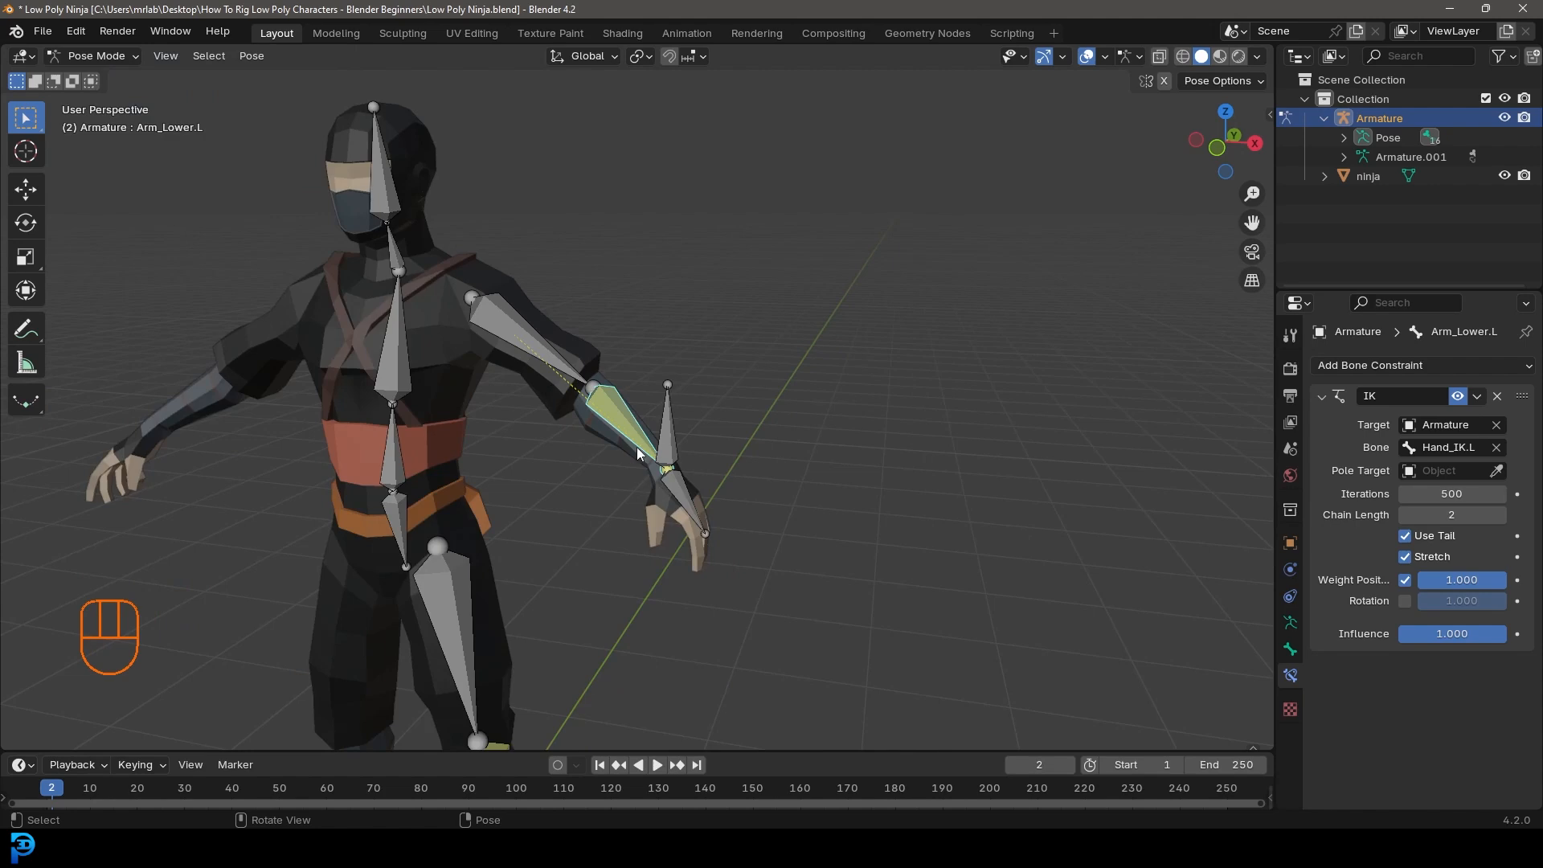
scroll(667, 470, "up", 2)
left_click(681, 464)
middle_click_drag(682, 464, 717, 504)
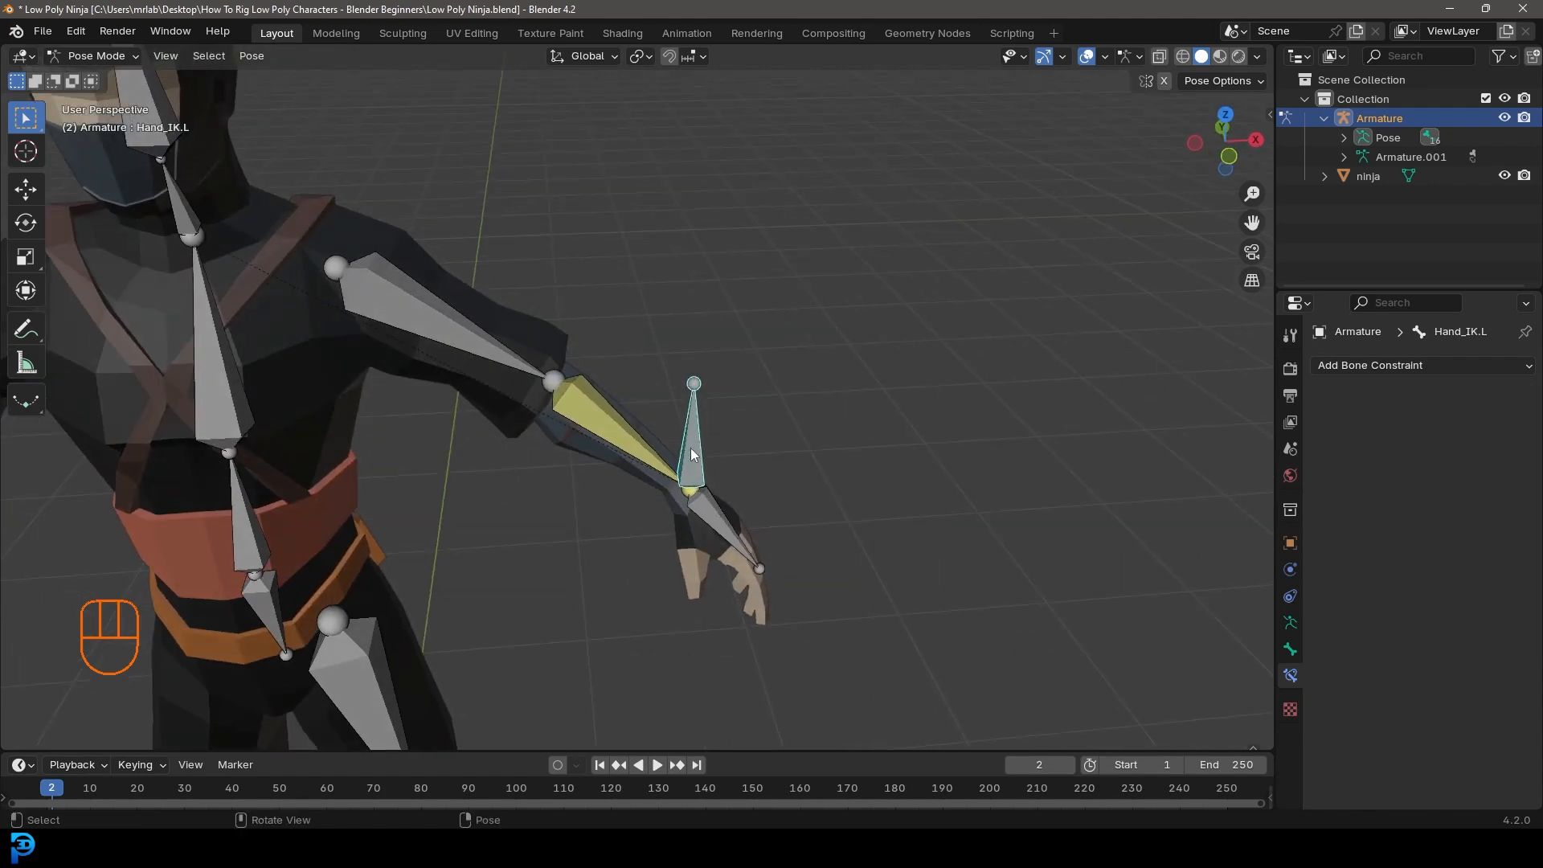
scroll(725, 515, "down", 2)
key("g")
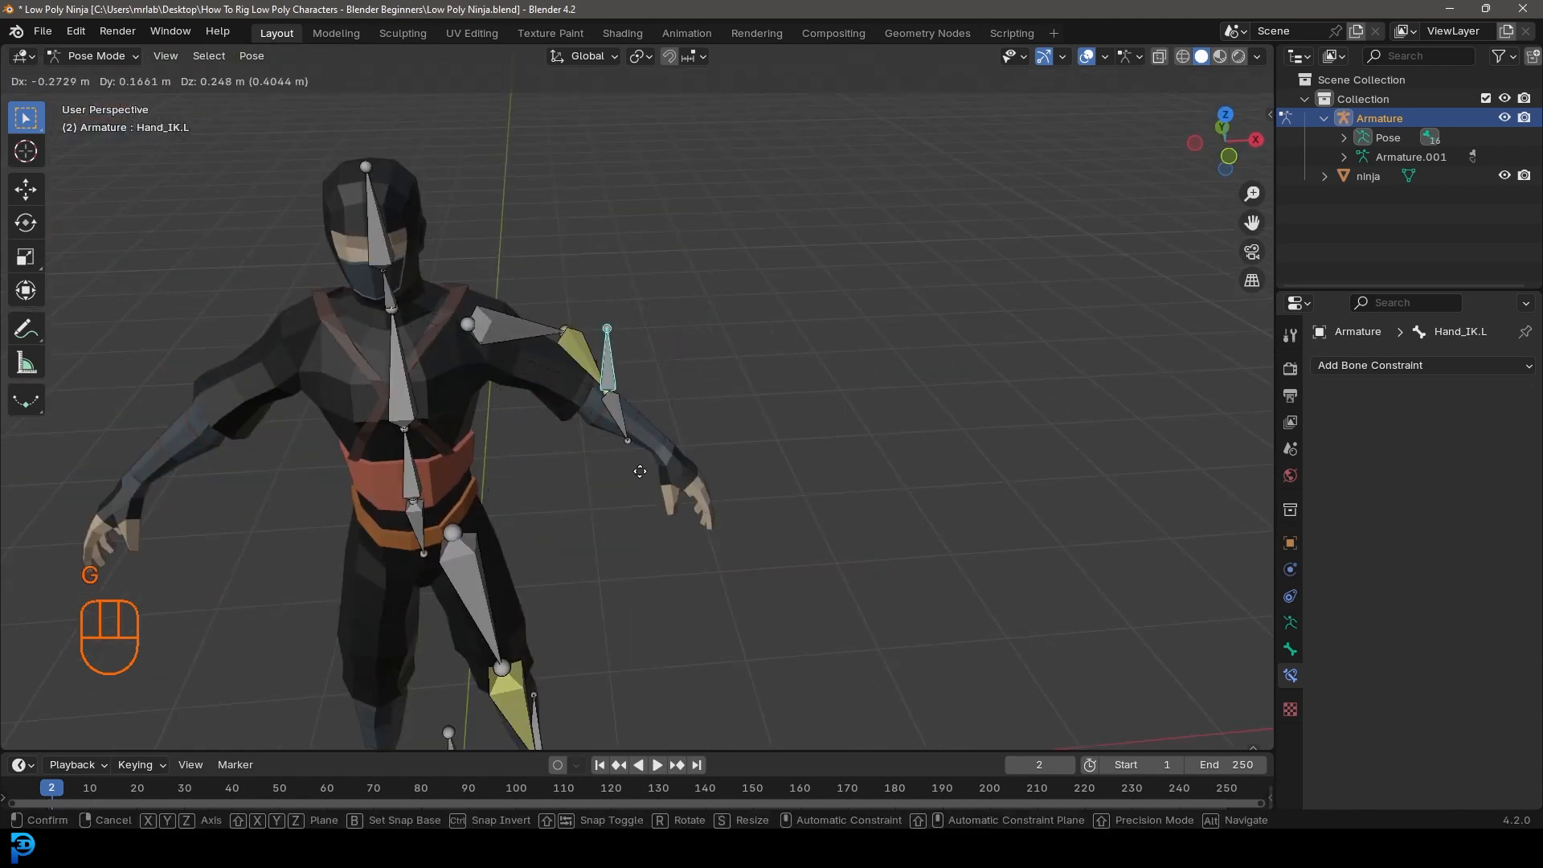
right_click(688, 450)
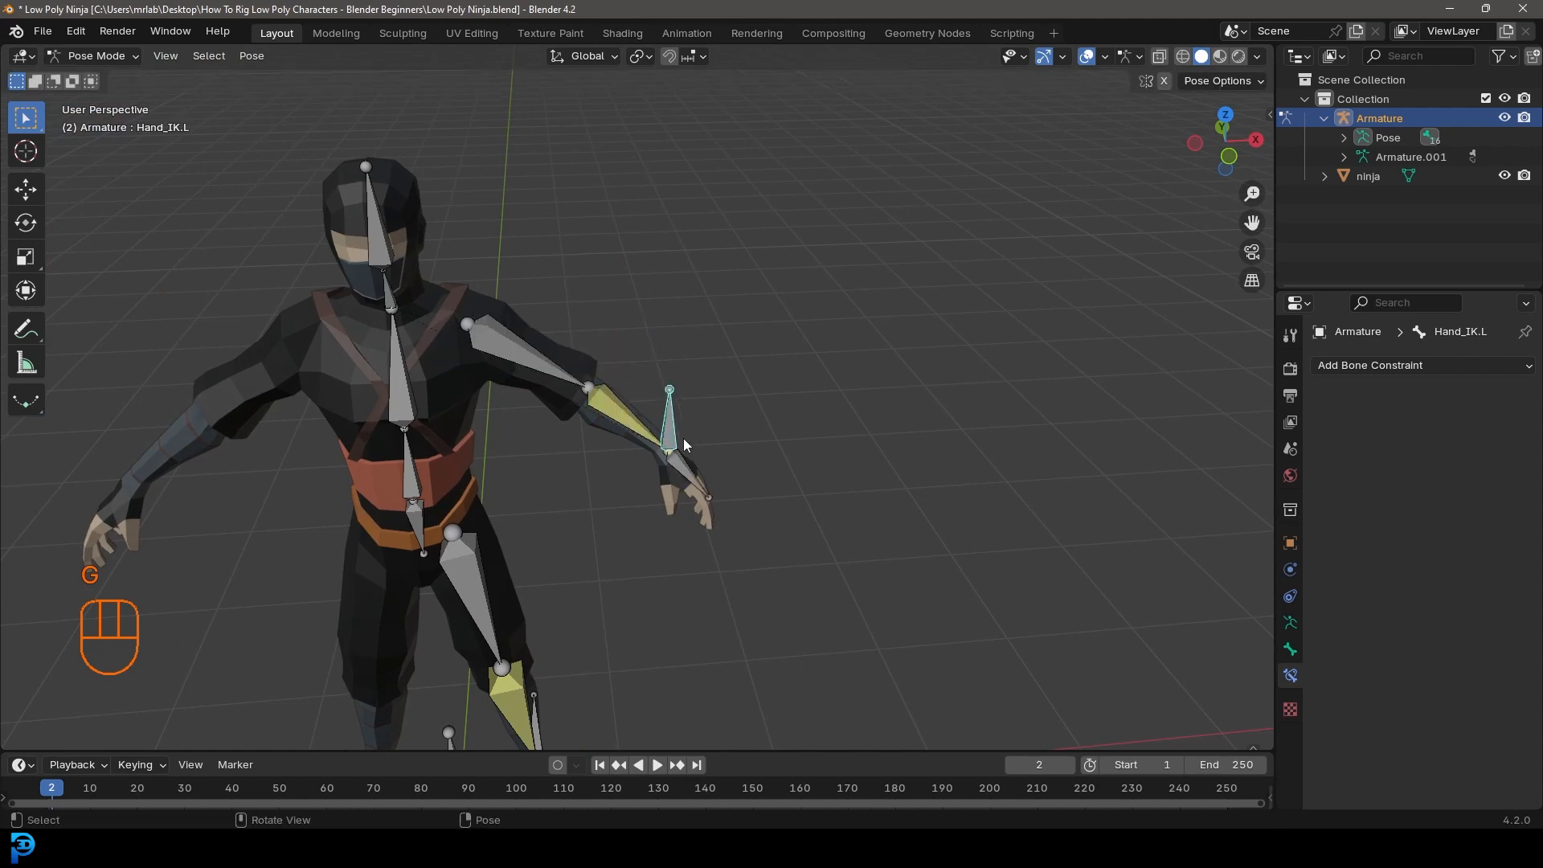
Step: In Edit Mode, parent the left hand bone to Hand_IK.L with Keep Offset
left_click(116, 56)
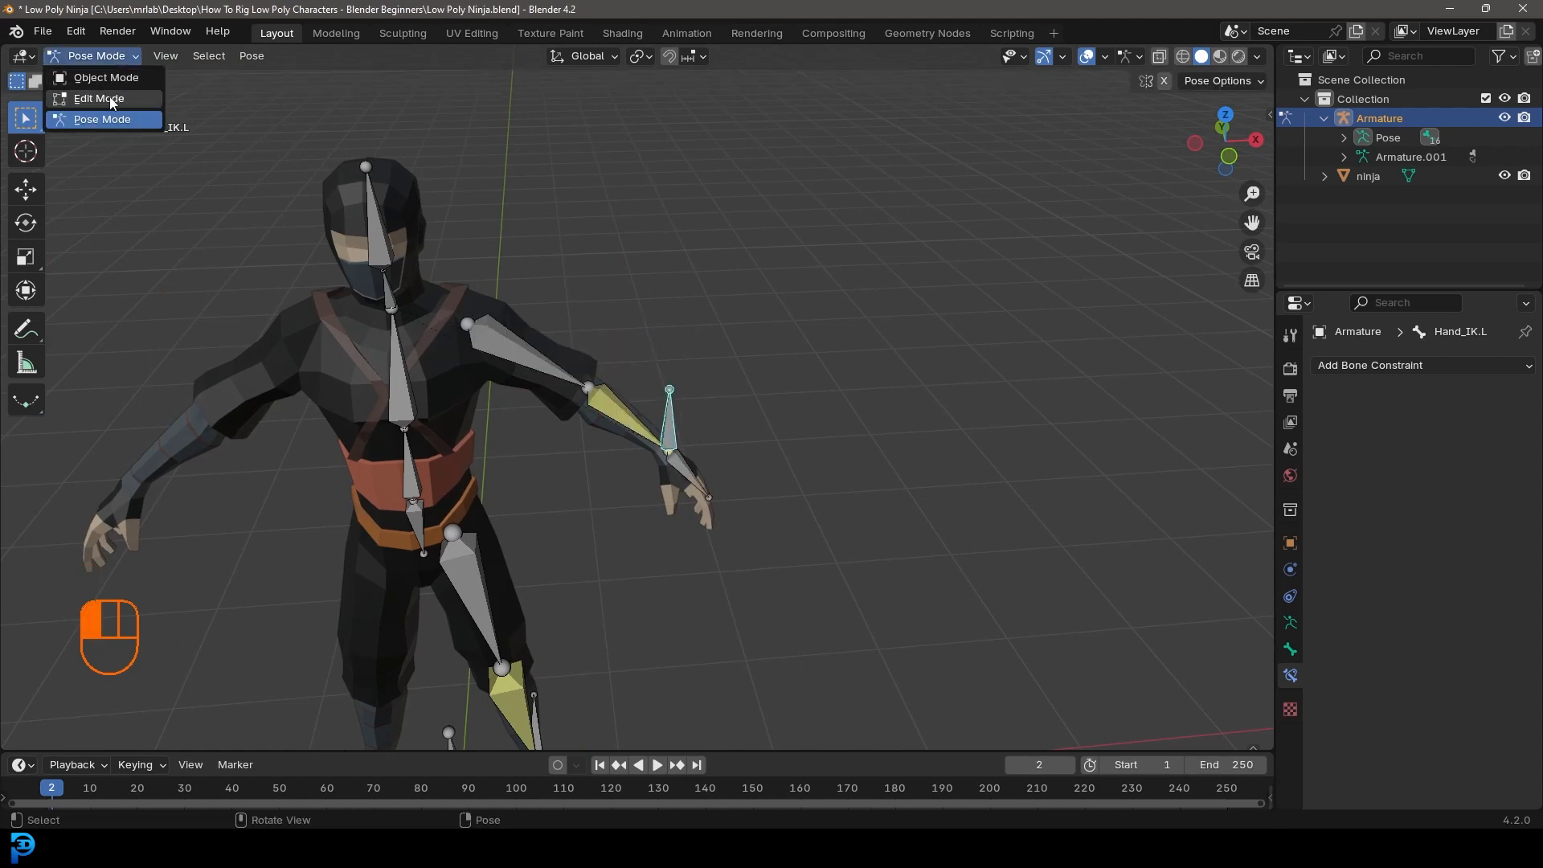
left_click(124, 103)
scroll(857, 482, "up", 4)
left_click(736, 534)
middle_click_drag(792, 585, 796, 549)
scroll(796, 549, "up", 1)
left_click(730, 434, "shift")
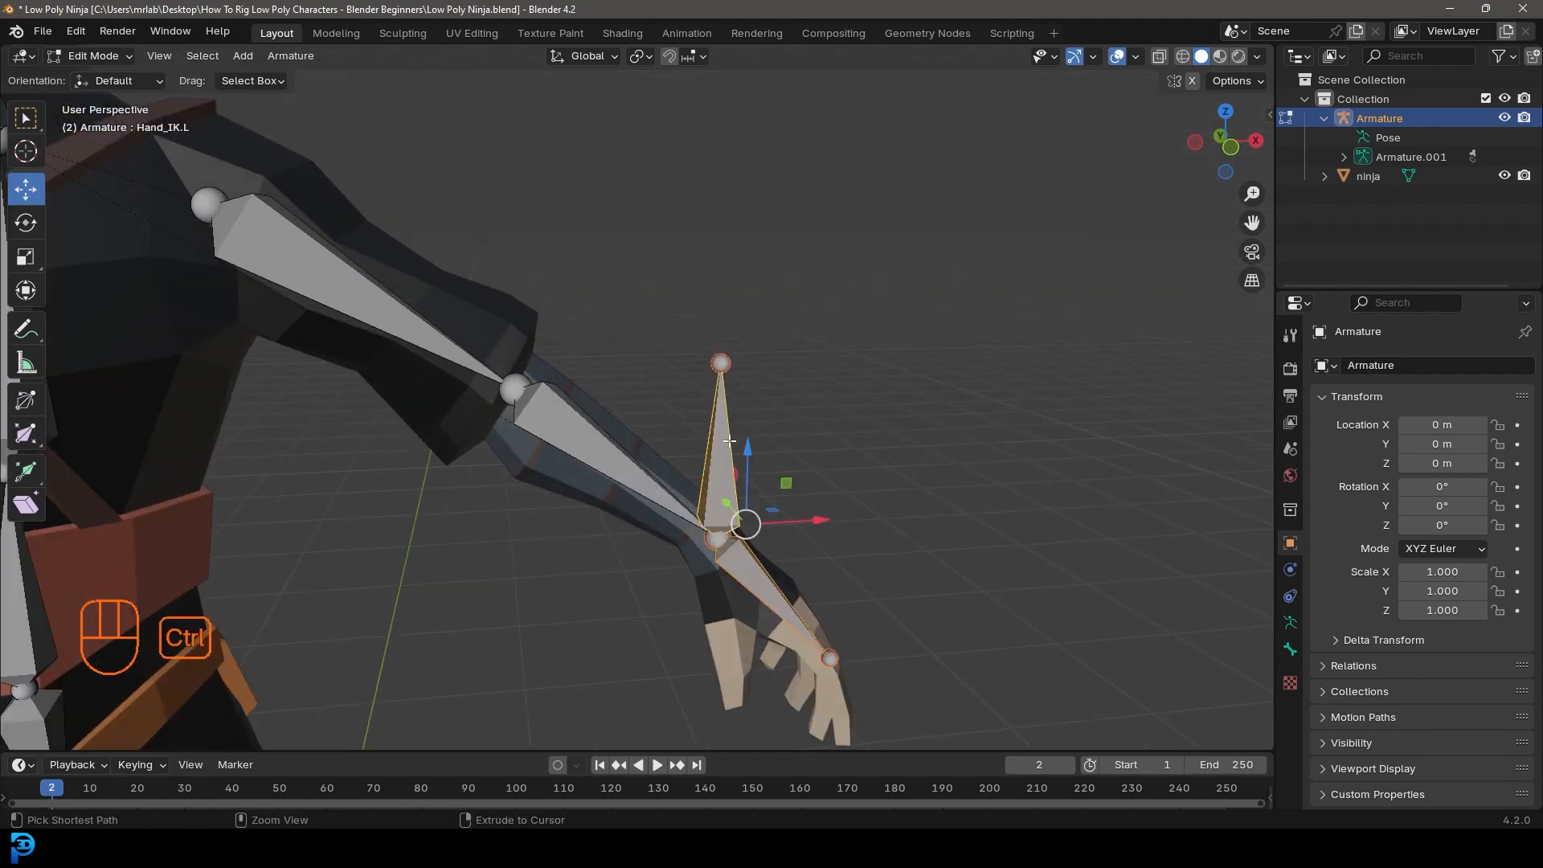
key("ctrl+p")
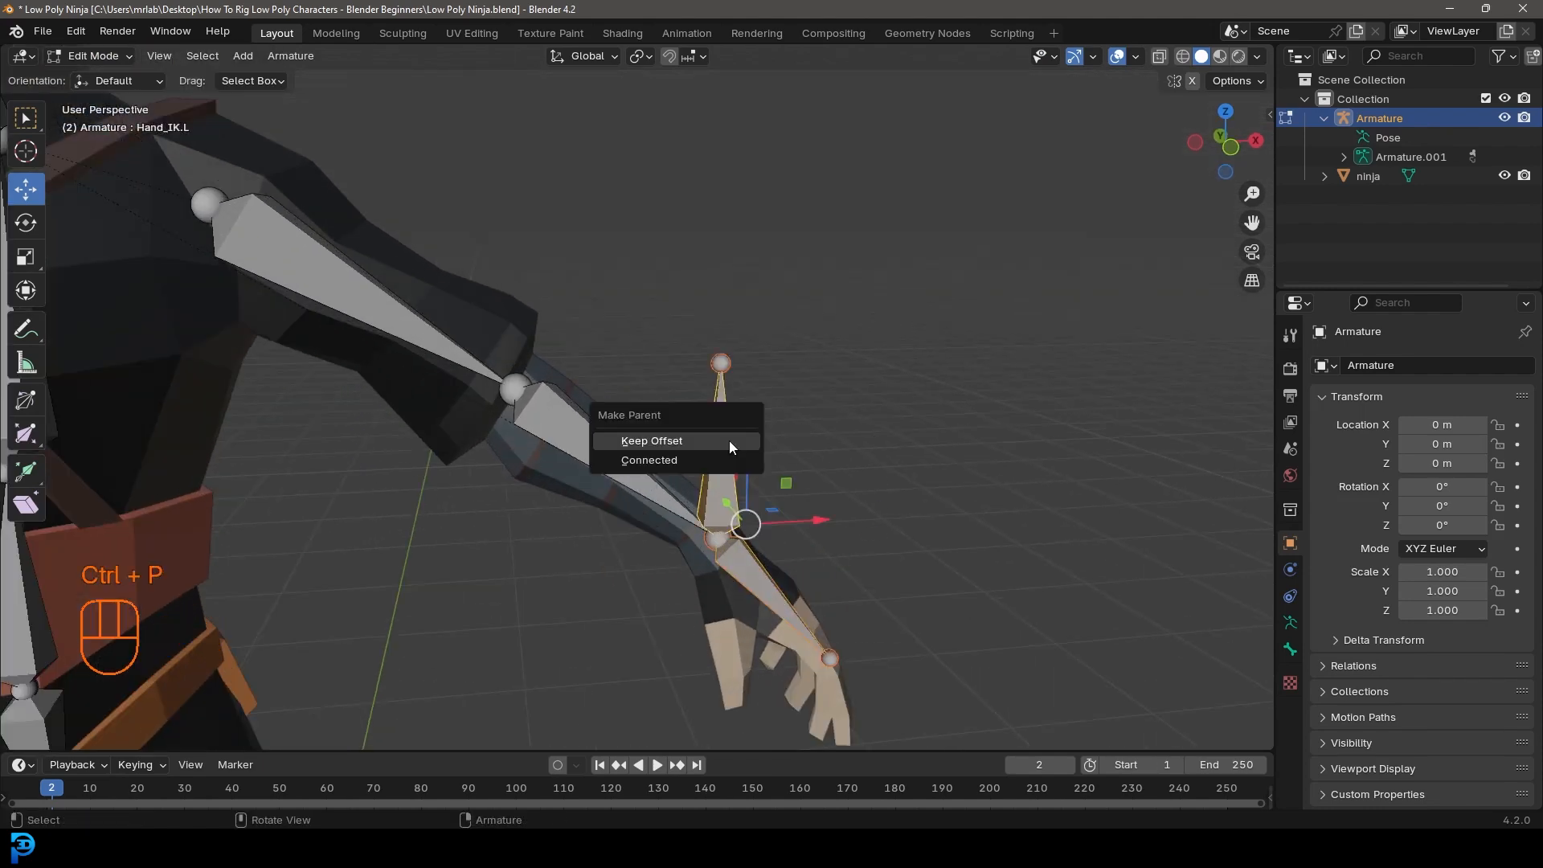
left_click(639, 442)
Step: Return to Pose Mode and test the arm and hand by moving and rotating Hand_IK.L
left_click(90, 56)
left_click(95, 119)
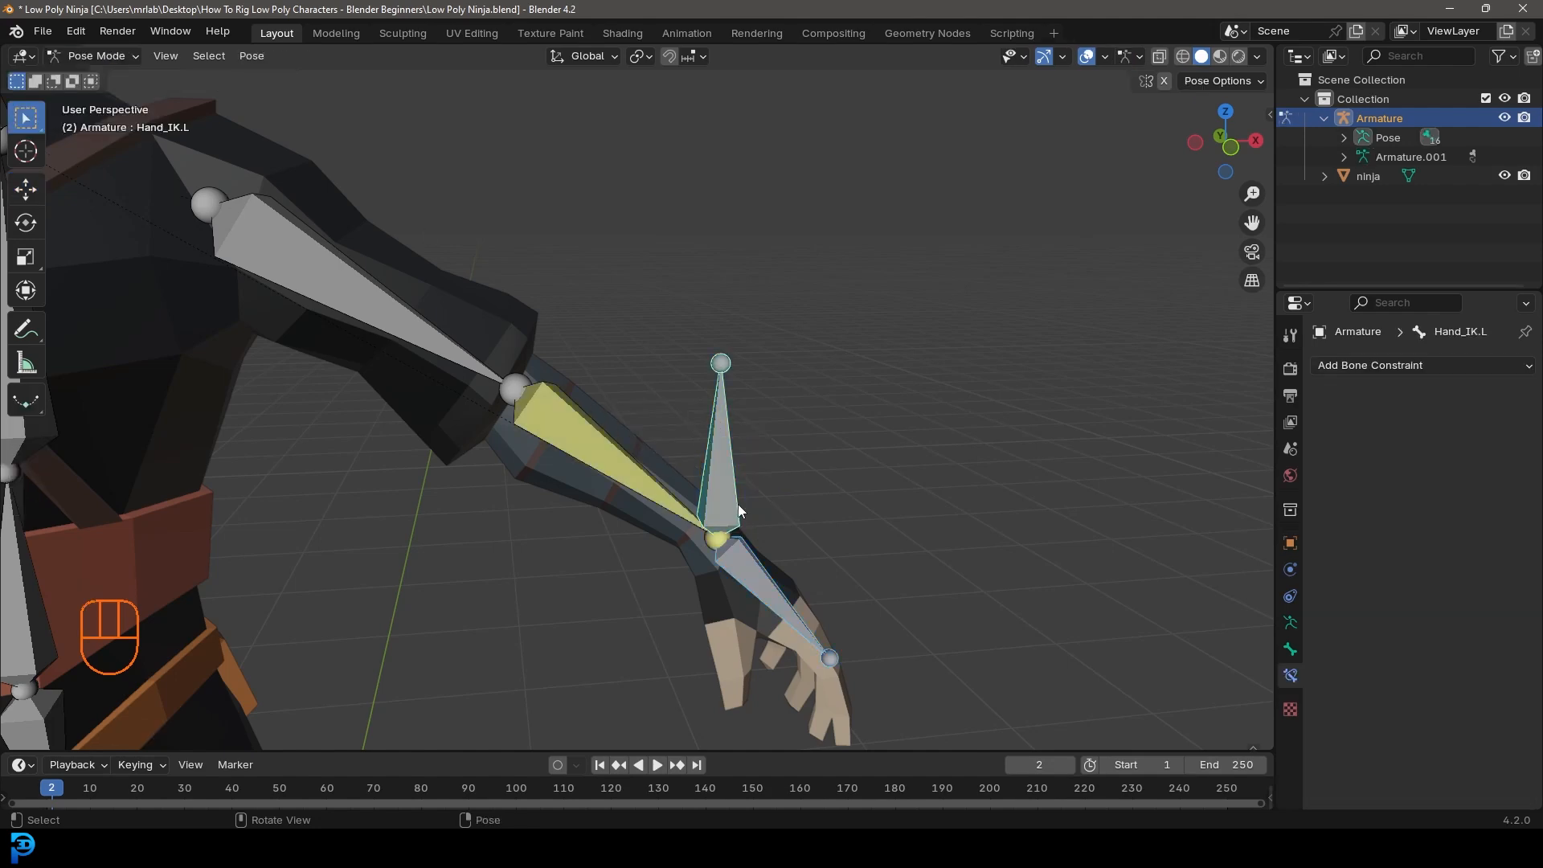
key("alt+a")
scroll(664, 411, "down", 3)
middle_click_drag(712, 474, 715, 470)
key("g")
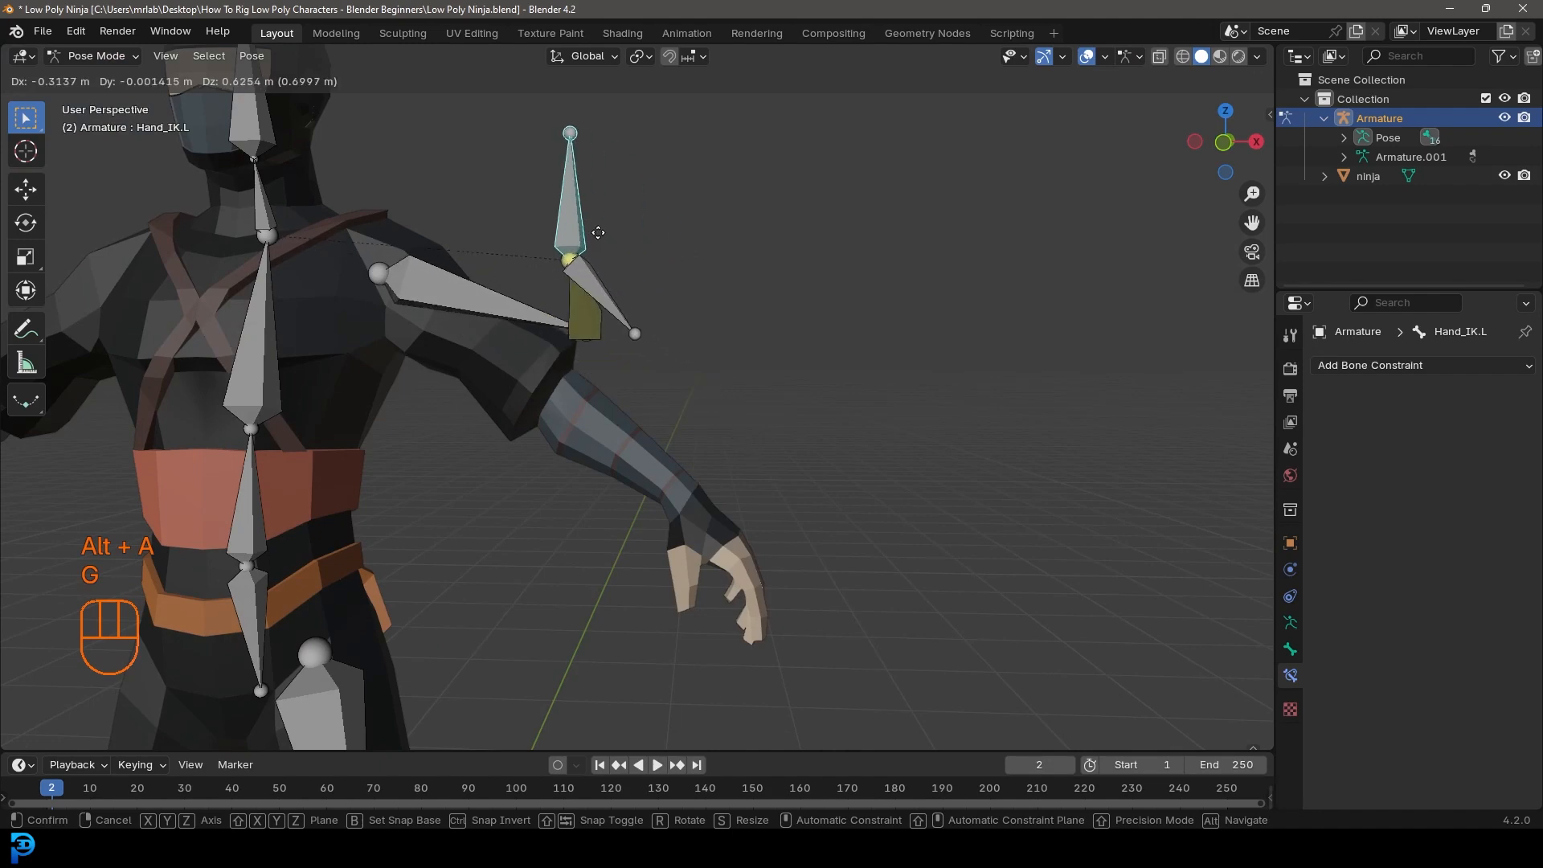
left_click(752, 262)
middle_click_drag(760, 278, 707, 438)
key("g")
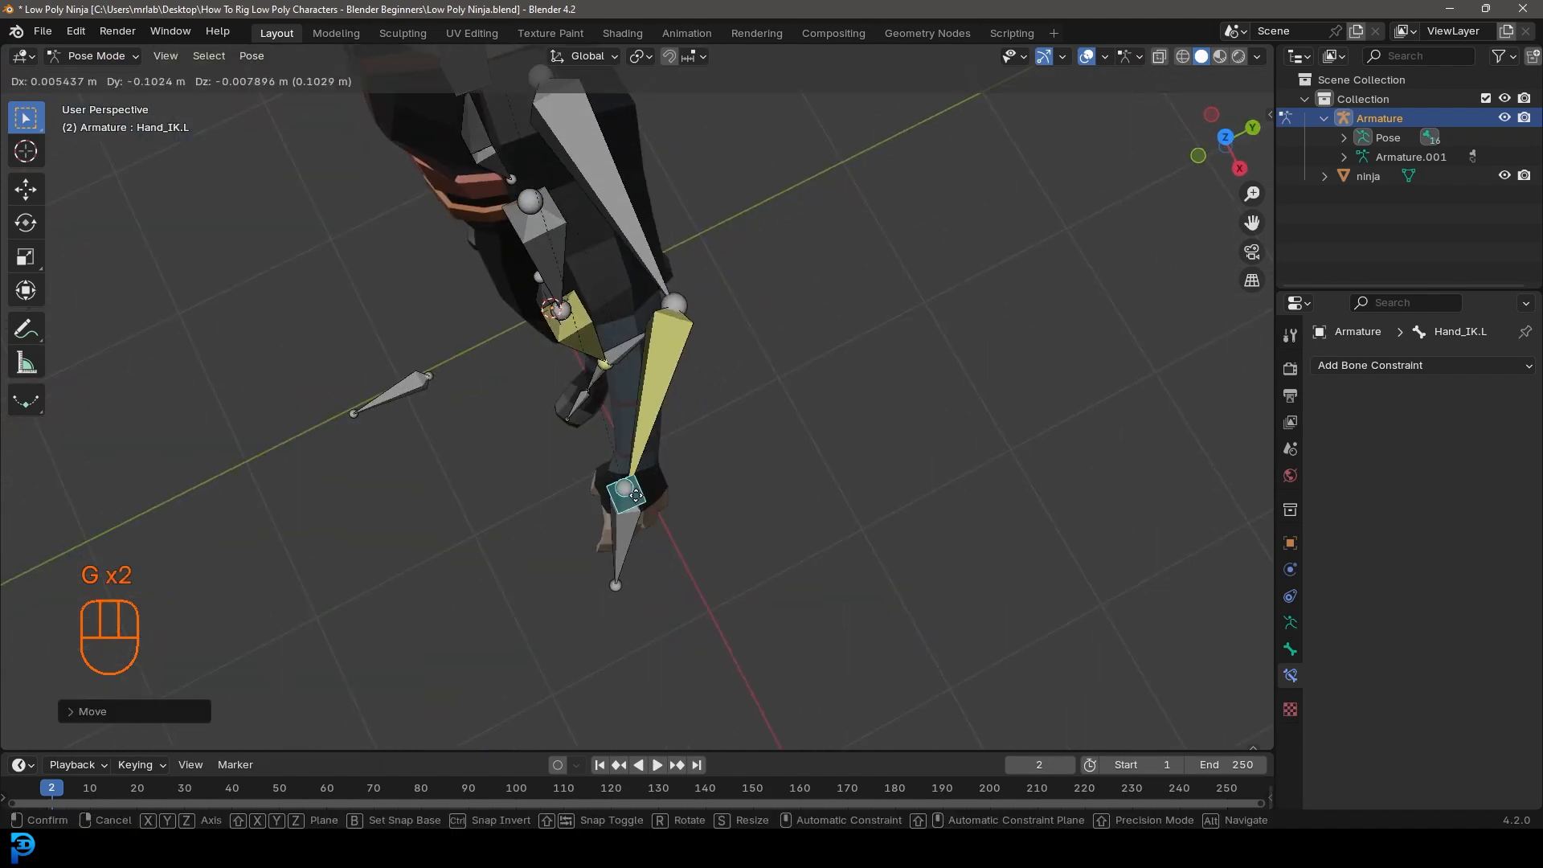
key("r")
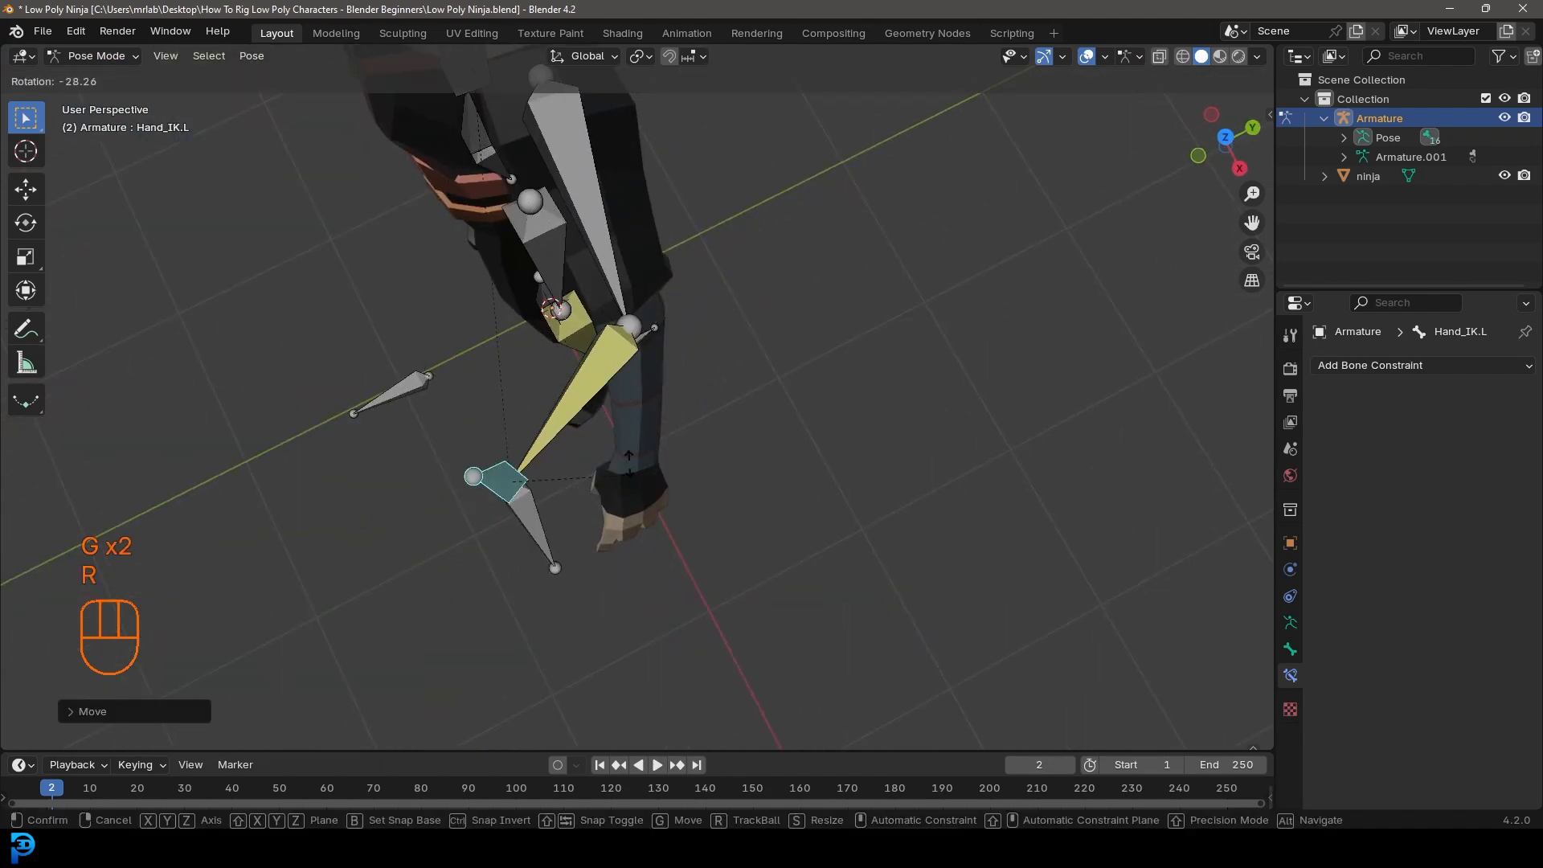
left_click(500, 551)
Step: Clear the location of all bones after the arm test
middle_click_drag(499, 552, 593, 427)
key("a")
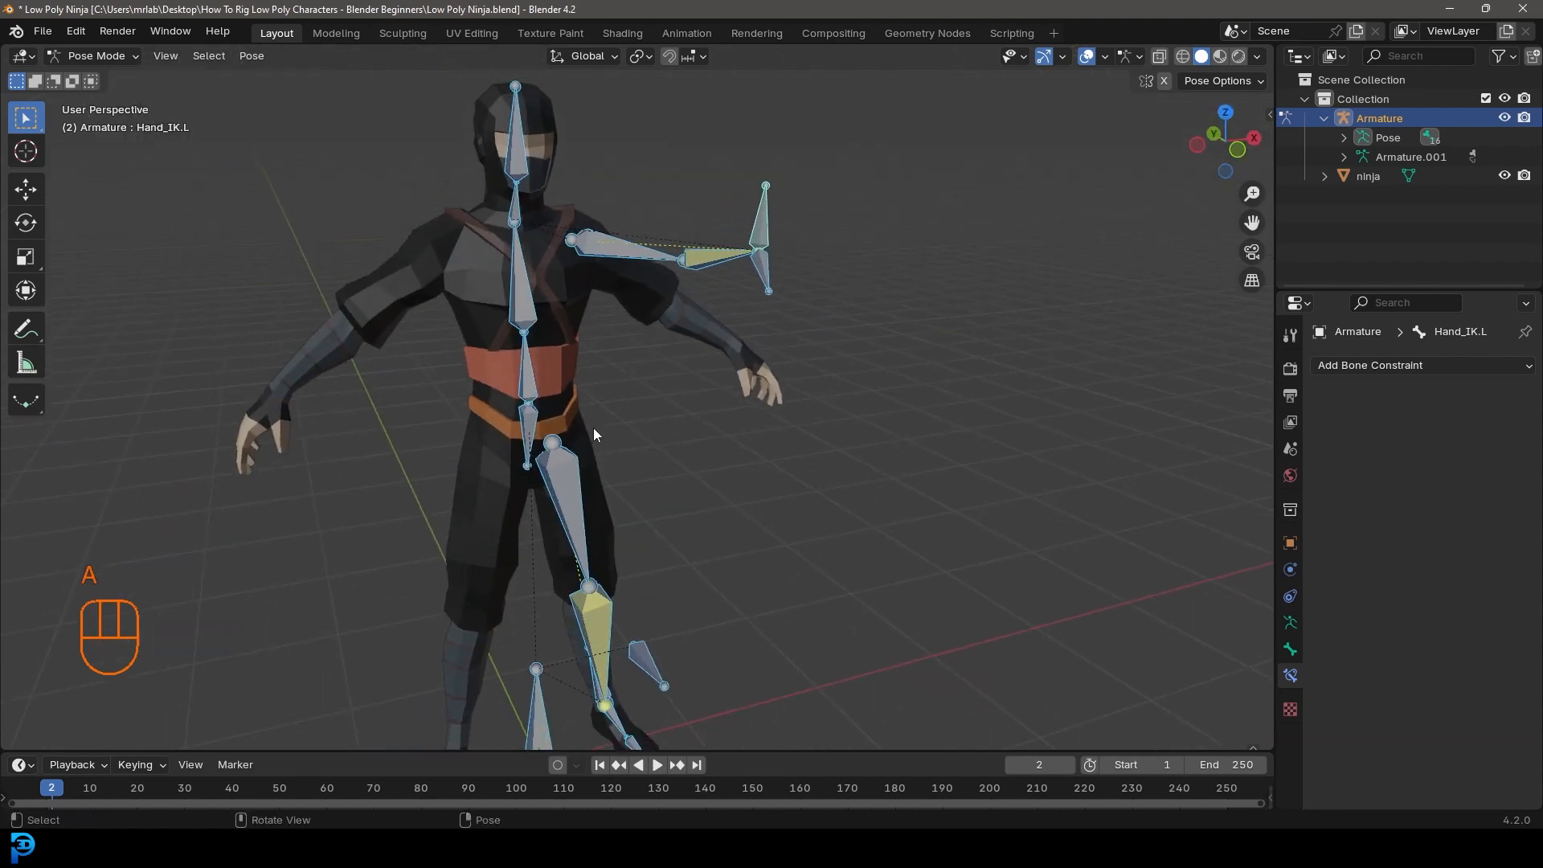
key("alt+g")
scroll(599, 428, "up", 4)
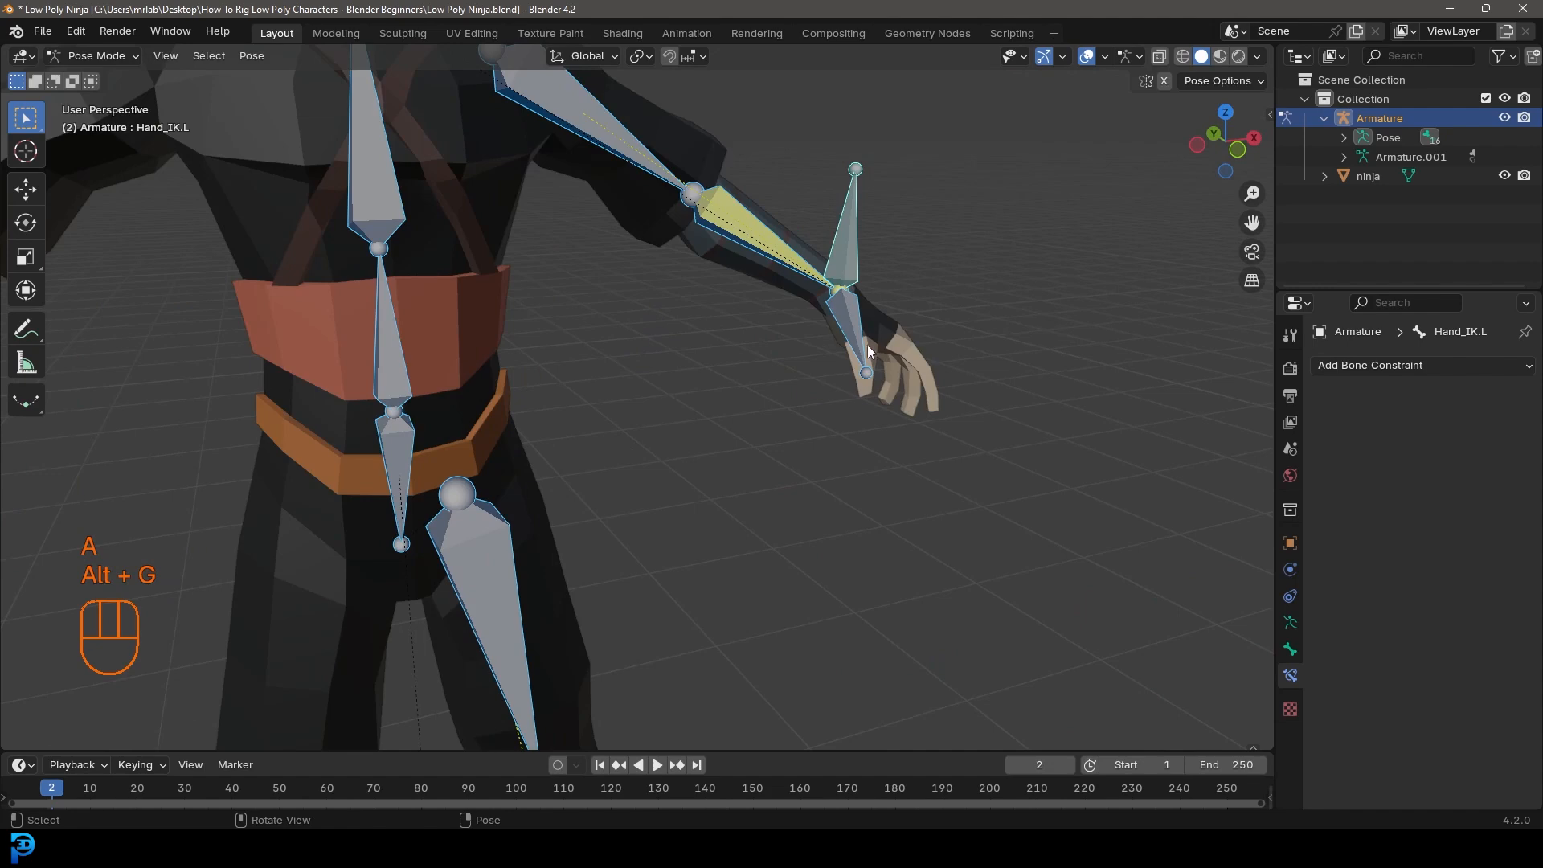
middle_click_drag(866, 344, 821, 374)
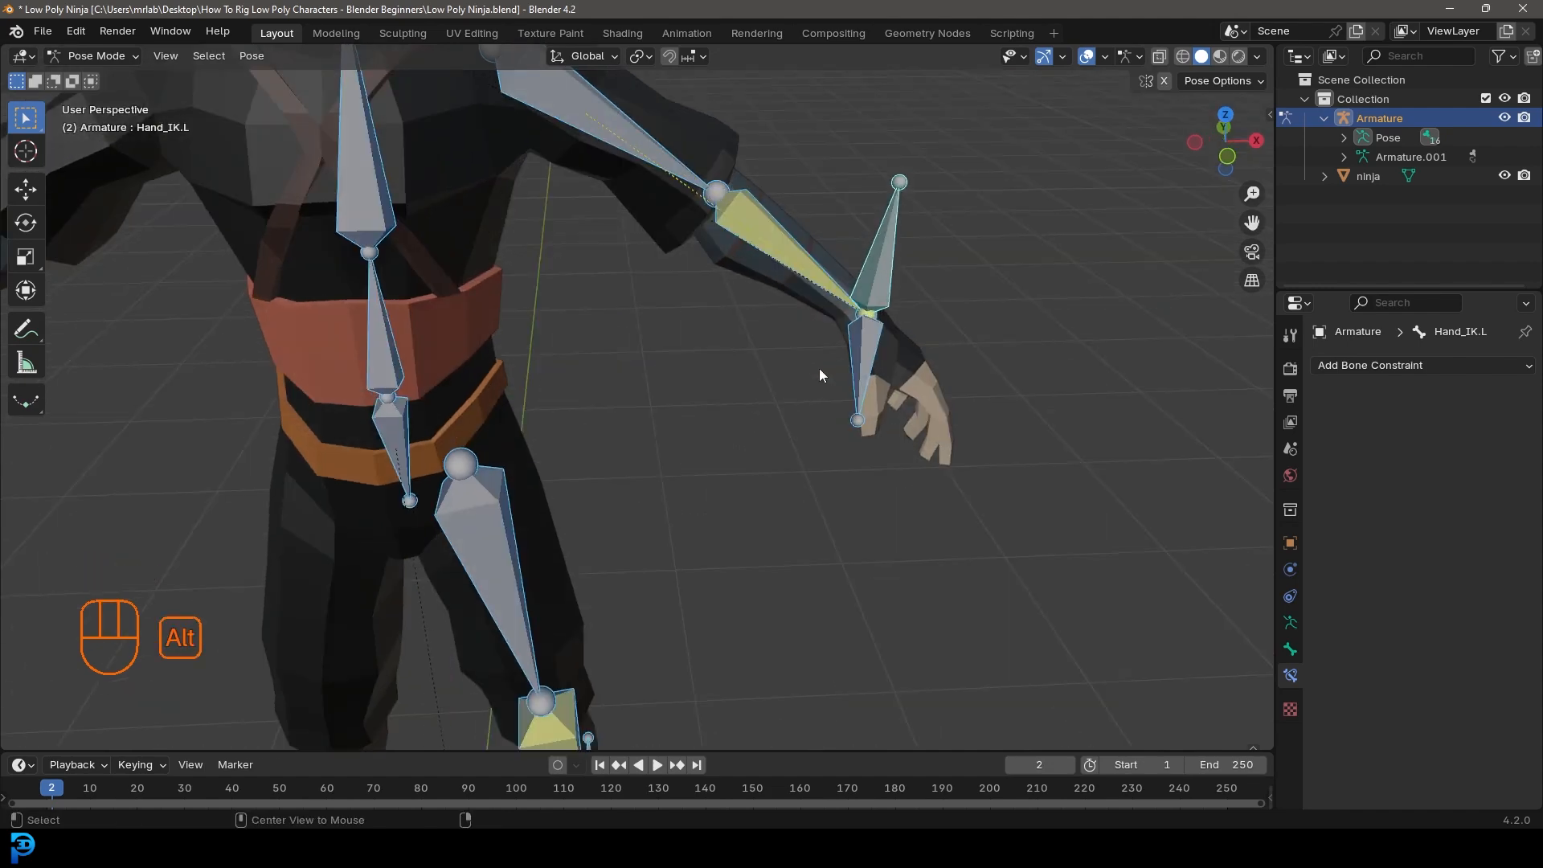
Step: Clear the rotation of all bones and deselect them
key("alt+r")
scroll(802, 354, "down", 4)
mouse_move(802, 353)
middle_mouse_down()
mouse_move(672, 424)
mouse_move(421, 407)
mouse_move(774, 398)
mouse_move(800, 366)
middle_mouse_up()
scroll(661, 417, "down", 3)
key("alt+a")
scroll(626, 222, "up", 3)
scroll(701, 508, "down", 3)
Step: In Edit Mode, select all left arm, leg and IK control bones in wireframe front view and Symmetrize them to the right side
left_click(94, 55)
left_click(80, 90)
key("KP_1")
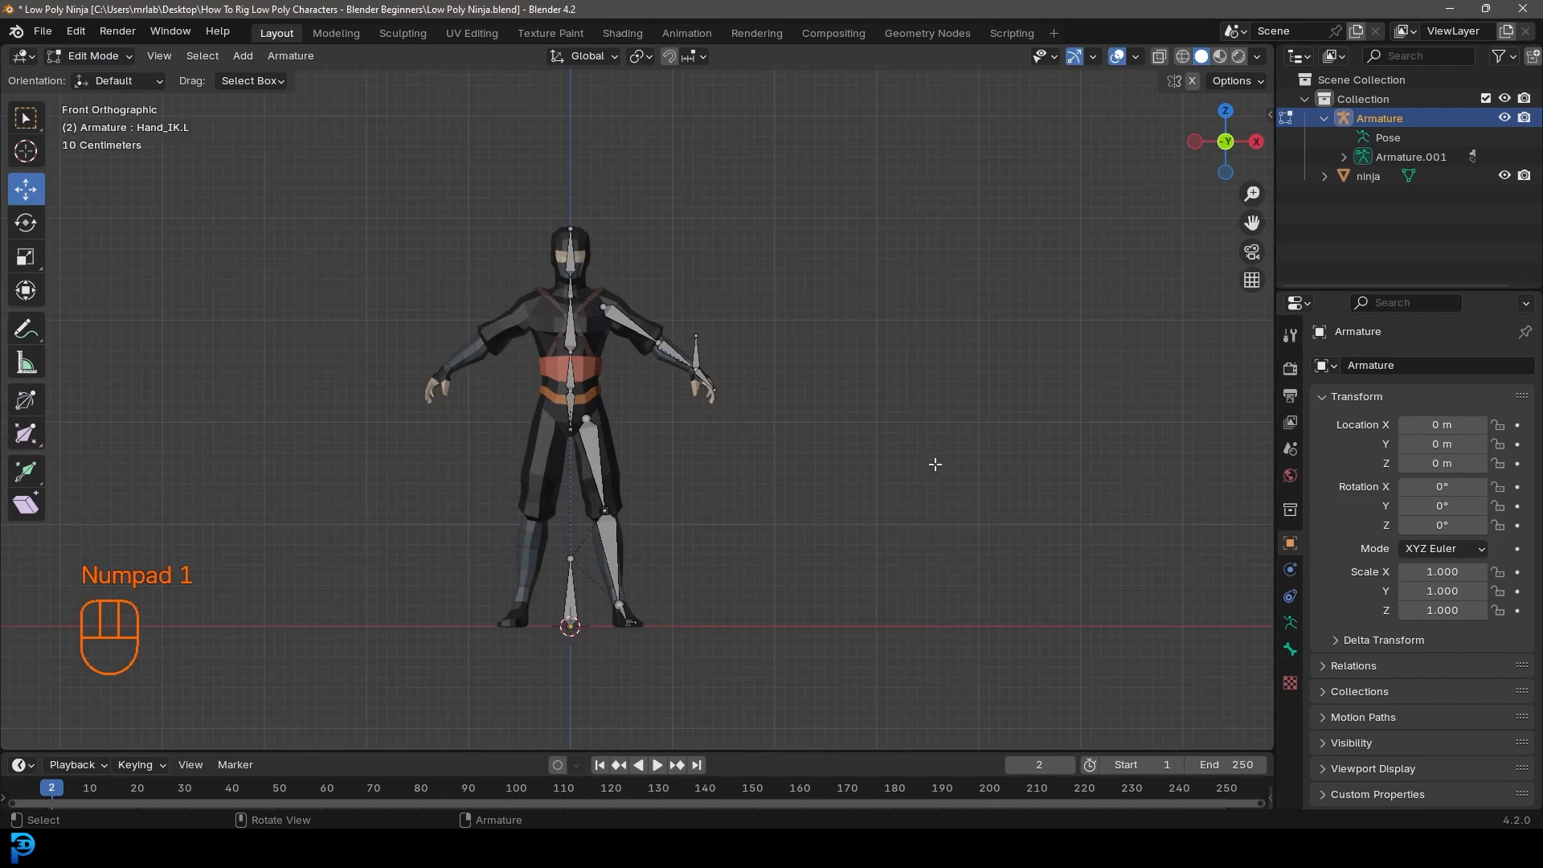
scroll(875, 665, "up", 2)
middle_click_drag(726, 600, 789, 584, "shift")
scroll(957, 671, "down", 1)
mouse_move(950, 677)
left_mouse_down()
mouse_move(627, 224)
mouse_move(613, 243)
left_mouse_up()
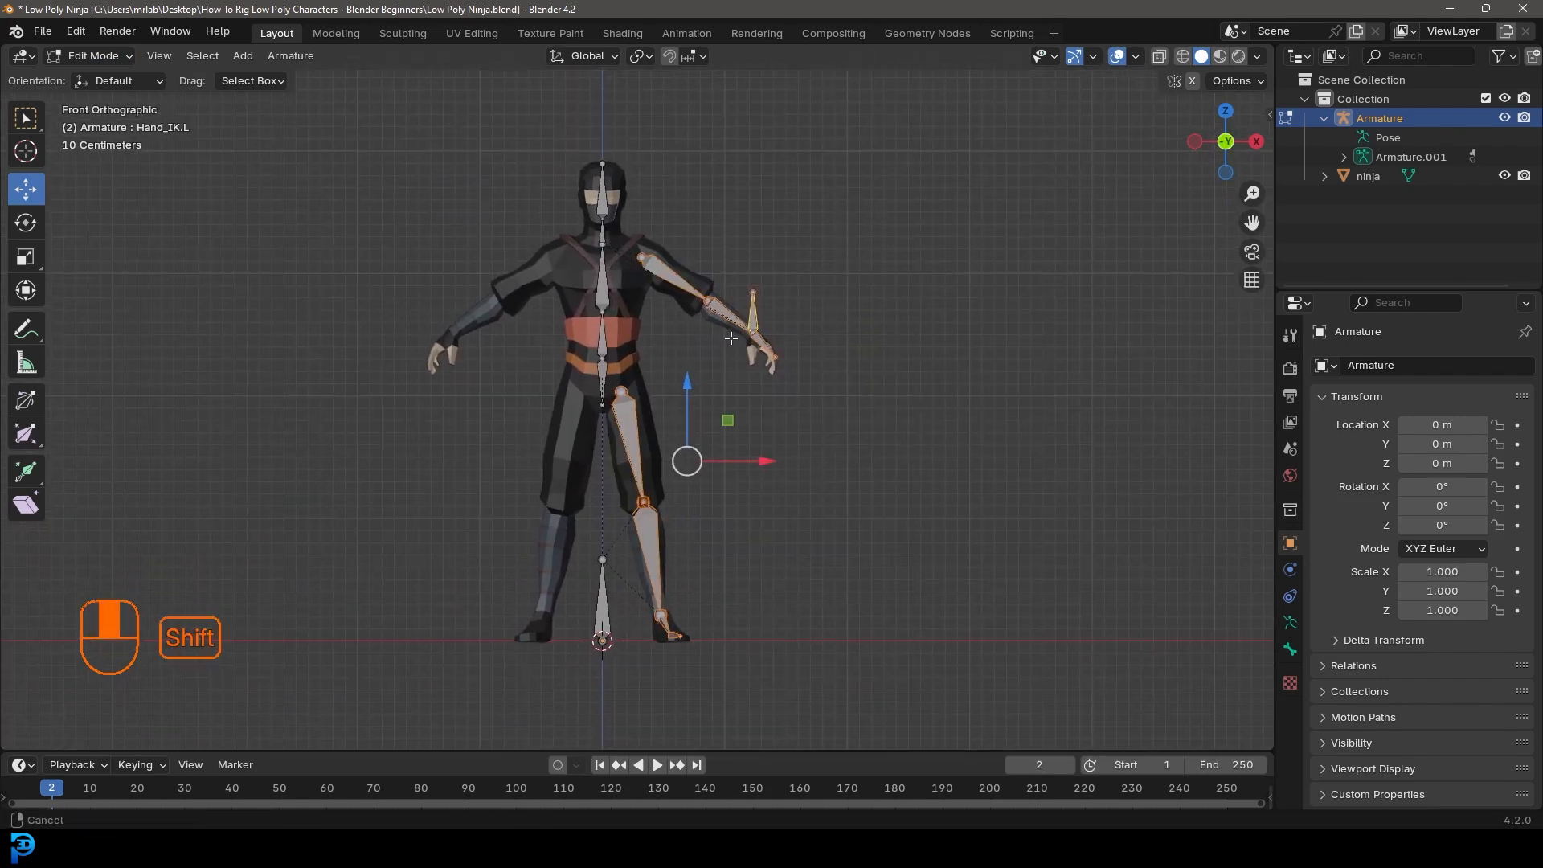
scroll(888, 373, "up", 3)
key("shift+z")
scroll(660, 437, "down", 3)
left_click_drag(785, 689, 622, 304)
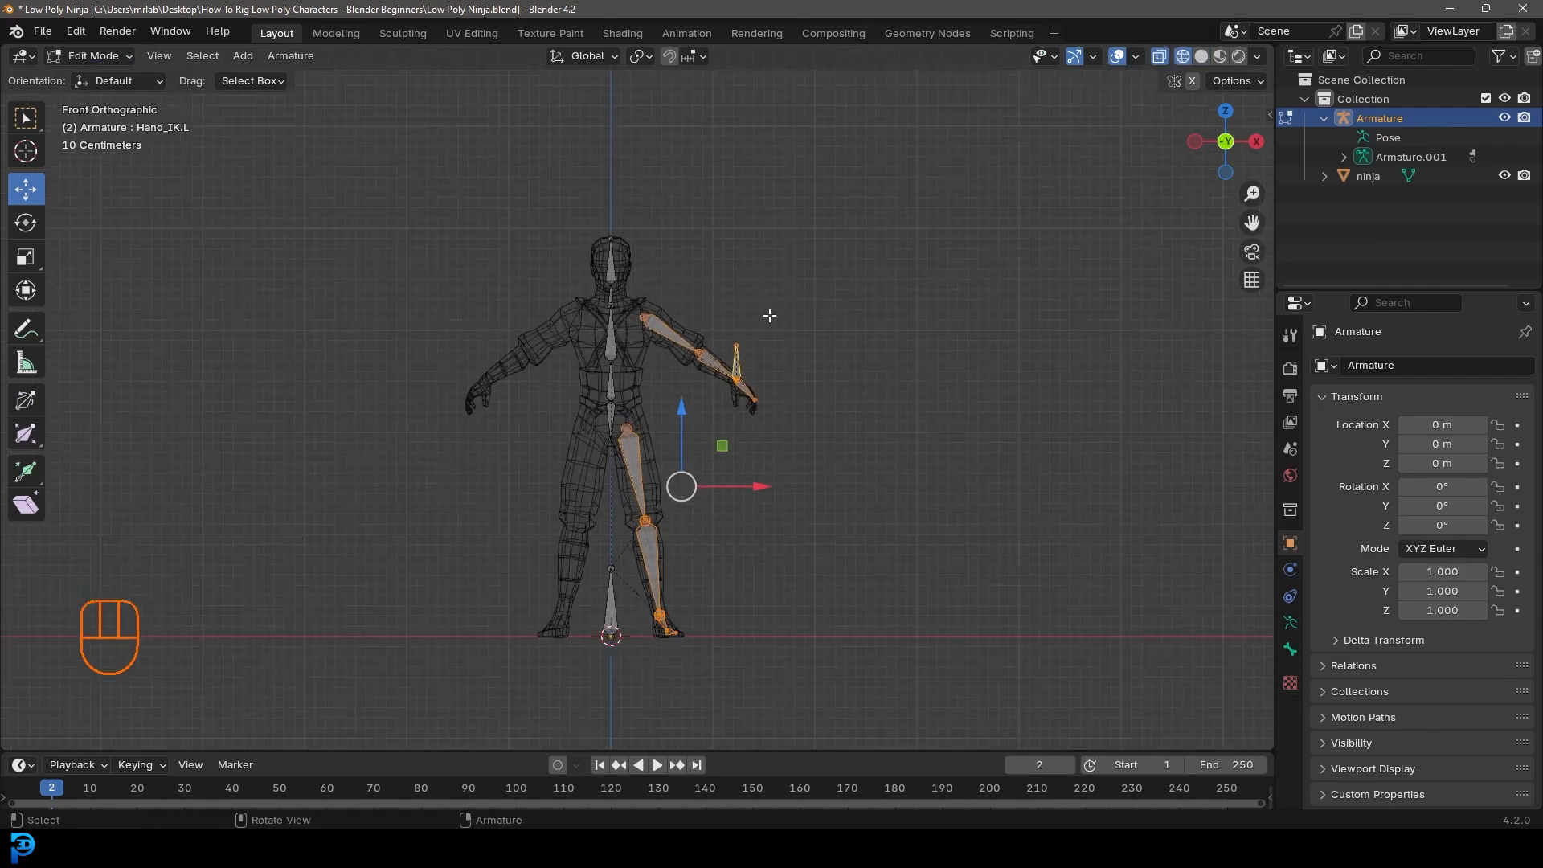
scroll(635, 312, "up", 2)
left_click(297, 57)
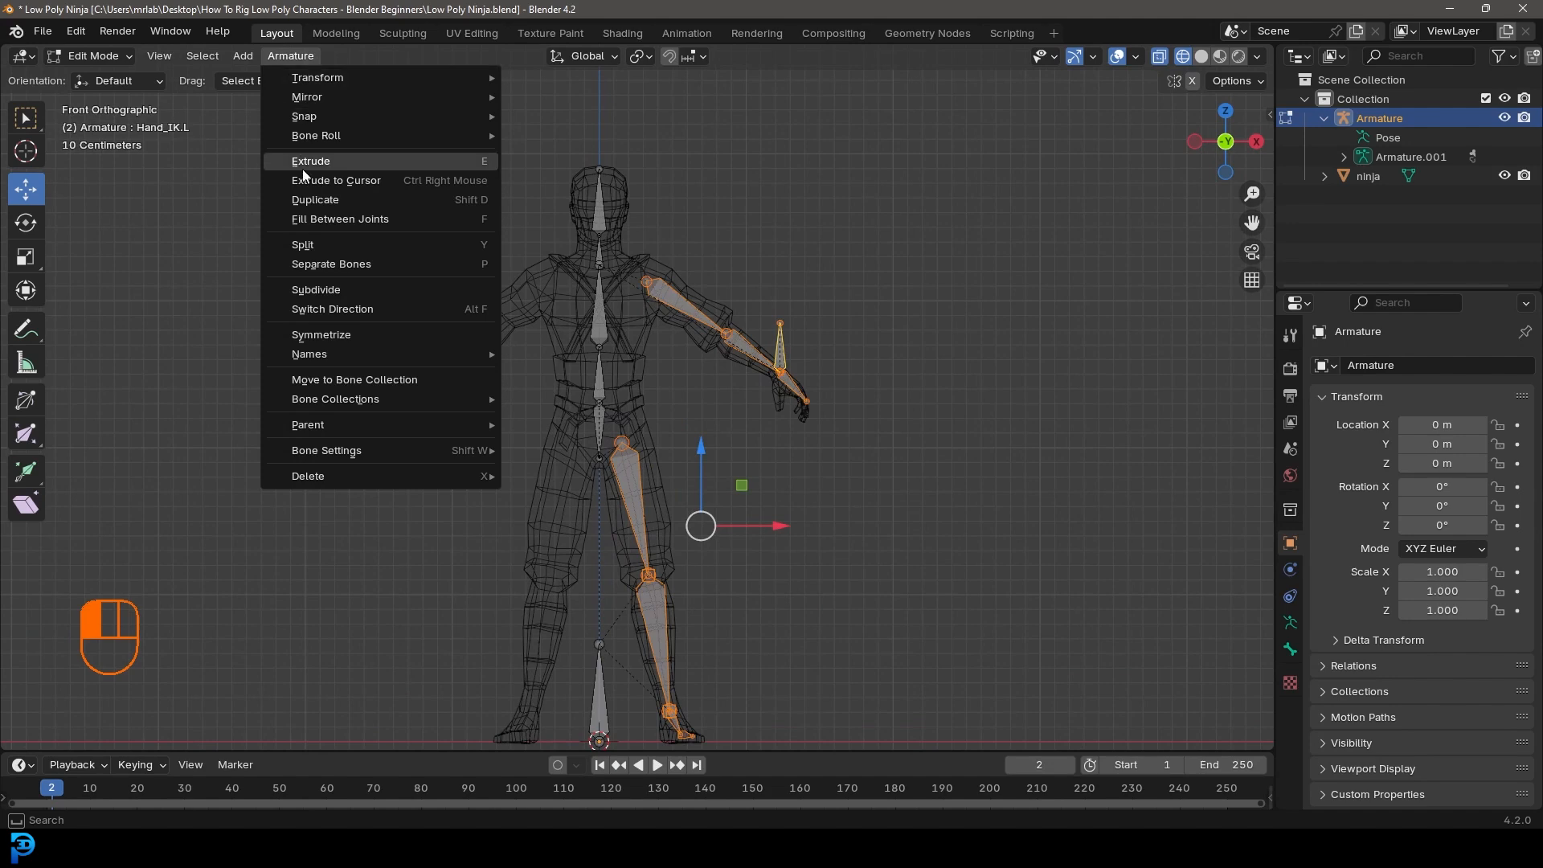
left_click(356, 335)
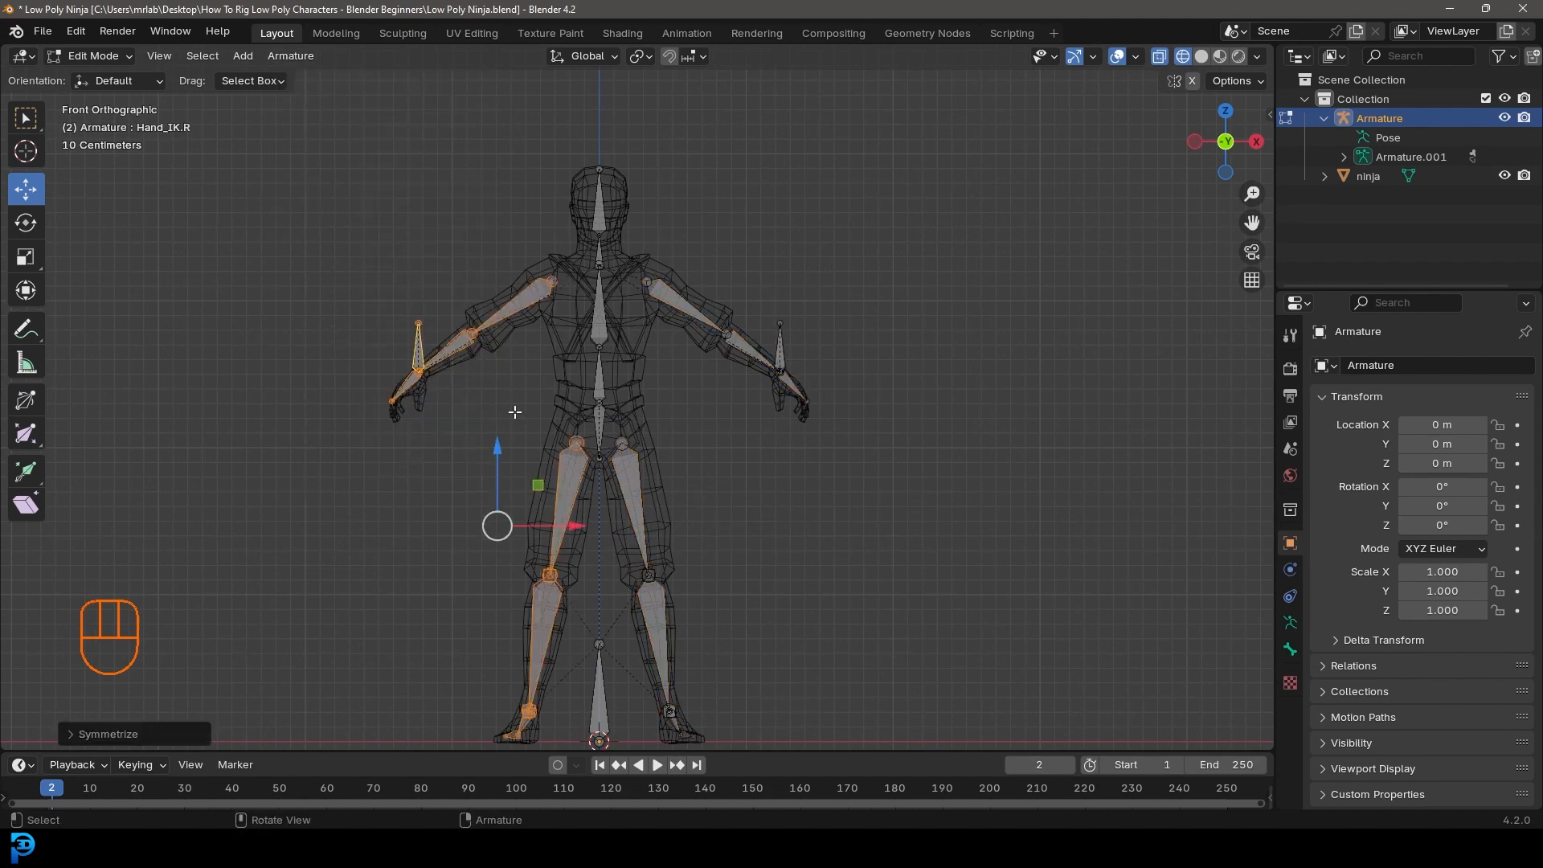
Step: Return the viewport to solid shading
scroll(522, 413, "down", 2)
key("z")
left_click(715, 412)
middle_click_drag(707, 402, 665, 333)
scroll(477, 393, "up", 2)
Step: Compare the names of the right and left upper arm bones in their bone properties
left_click(518, 278)
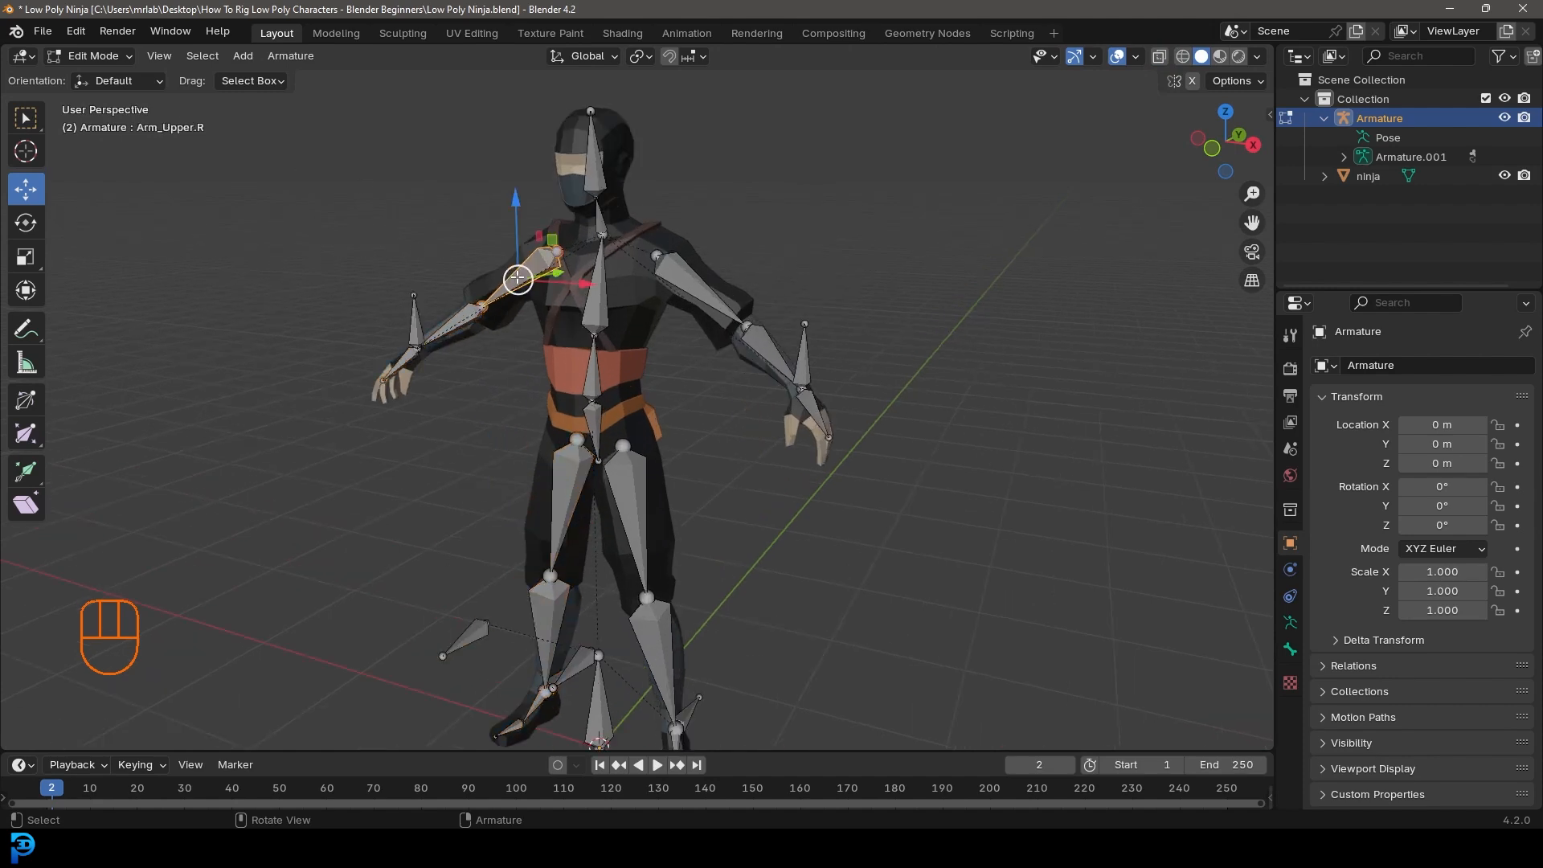
middle_click_drag(519, 277, 567, 266)
scroll(530, 293, "up", 1)
middle_click_drag(495, 320, 521, 342, "shift")
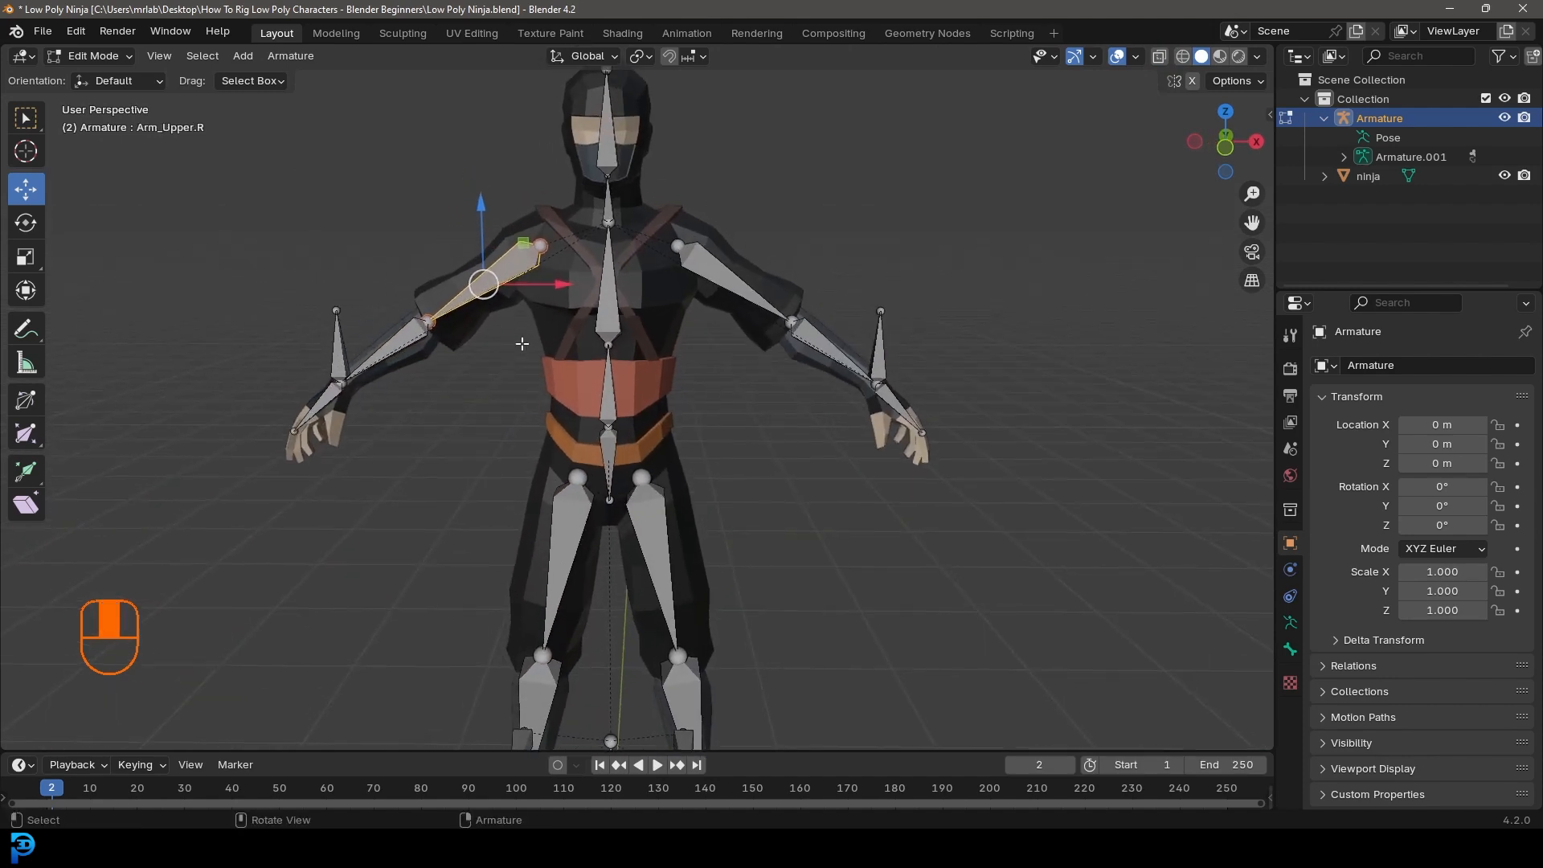
left_click(1290, 649)
scroll(755, 267, "up", 2)
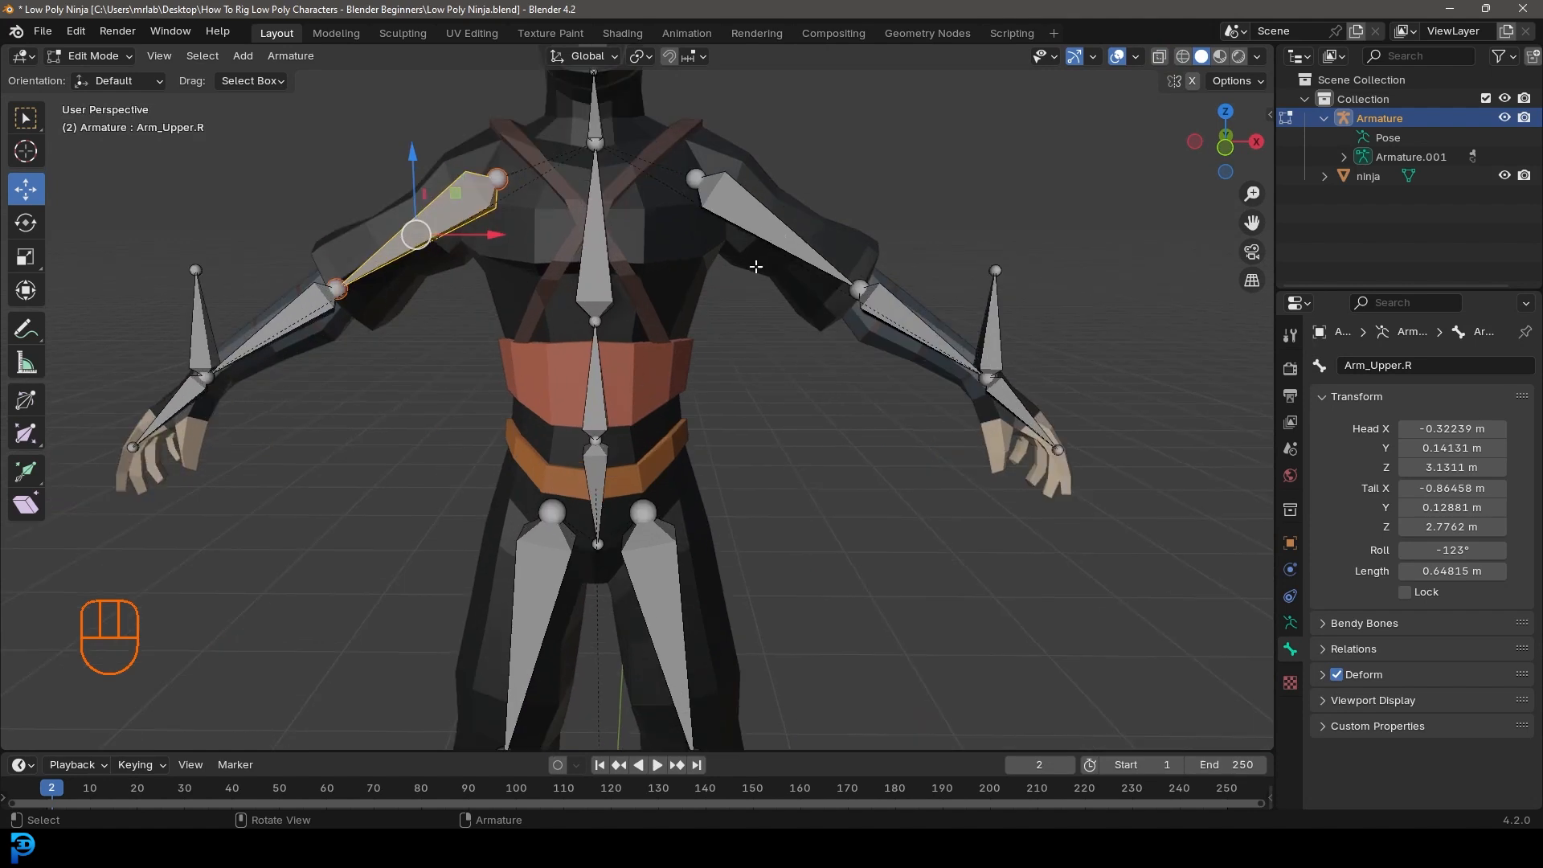
left_click(758, 203)
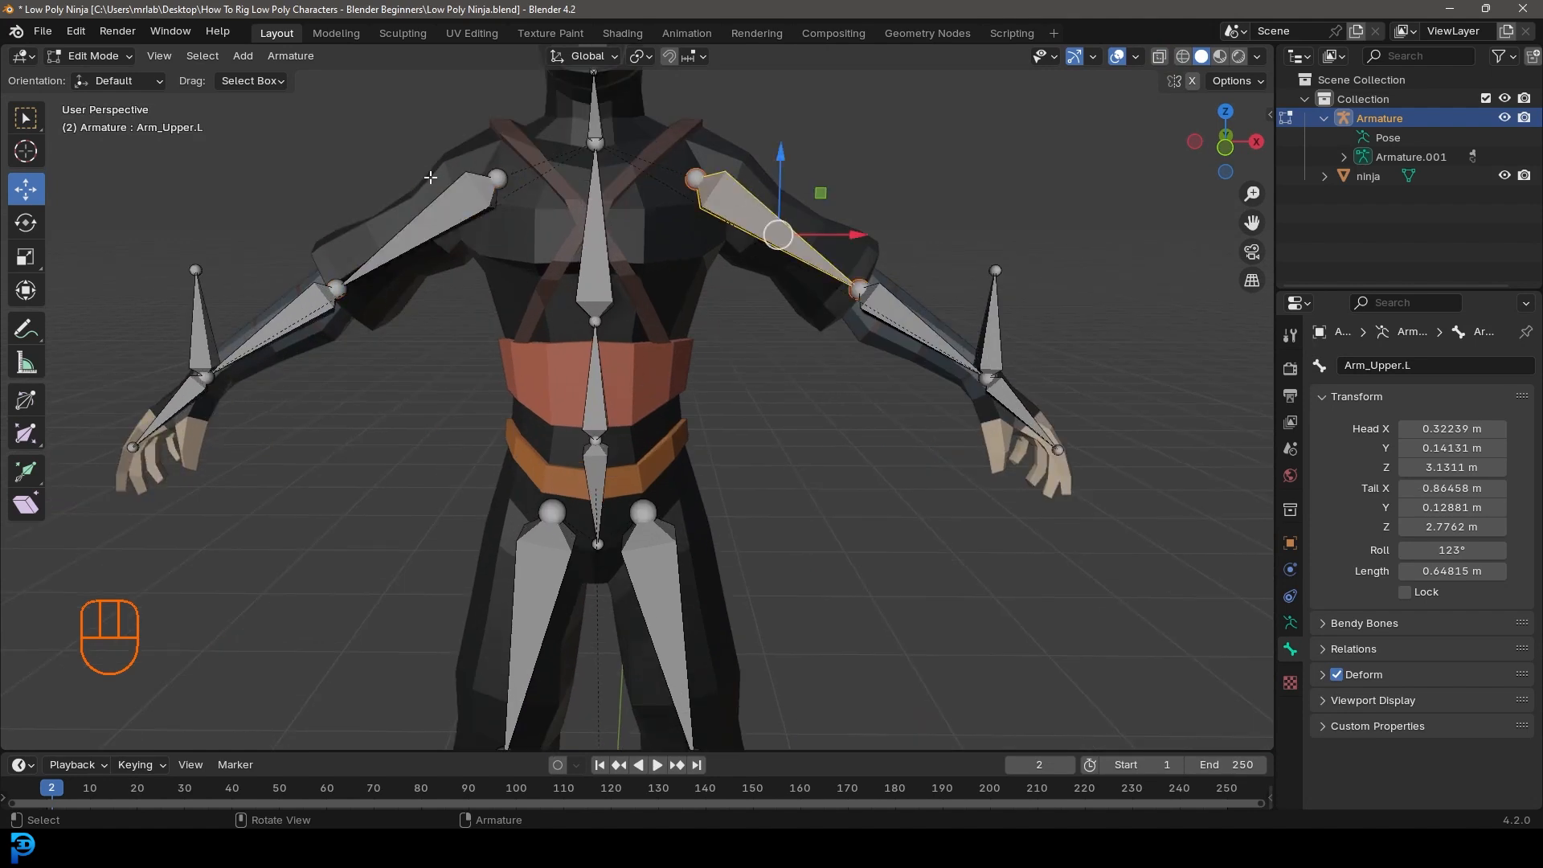
left_click(439, 203)
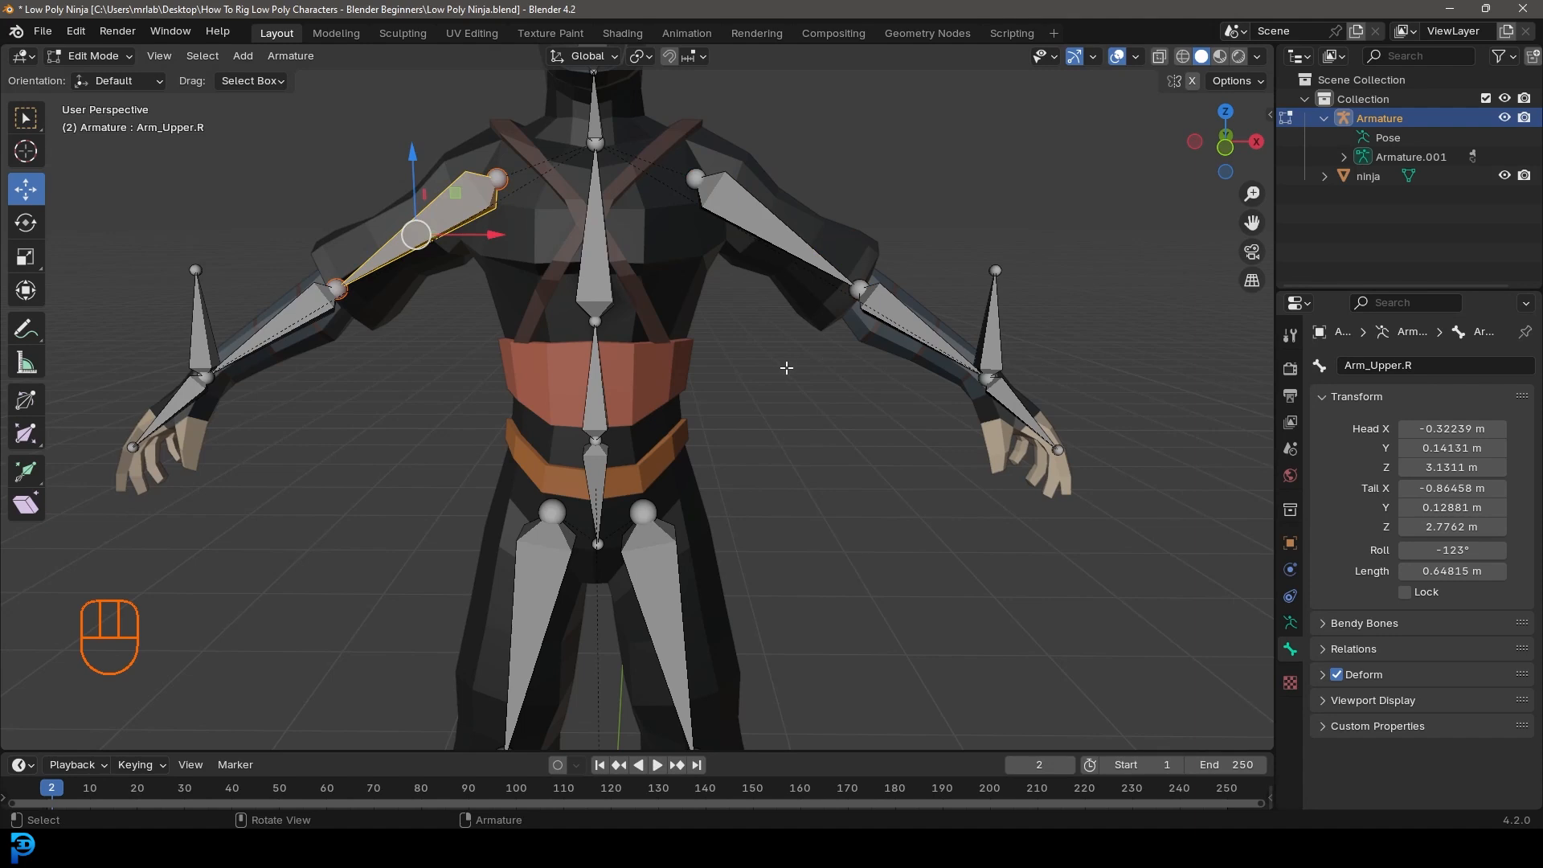
middle_click_drag(858, 171, 911, 311, "shift")
scroll(911, 311, "up", 3)
left_click(911, 308)
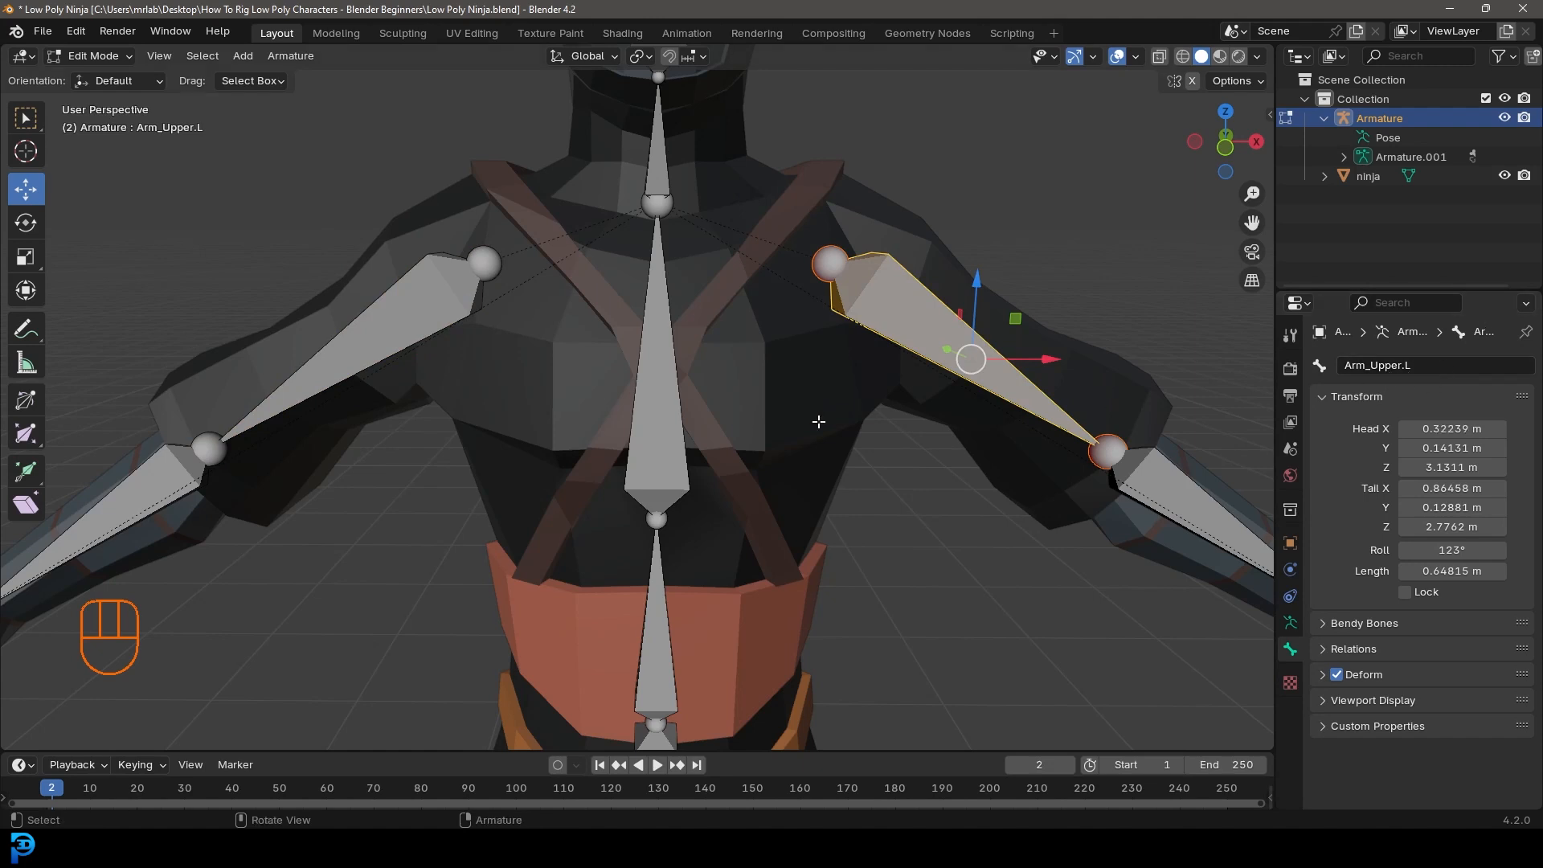
scroll(878, 399, "down", 3)
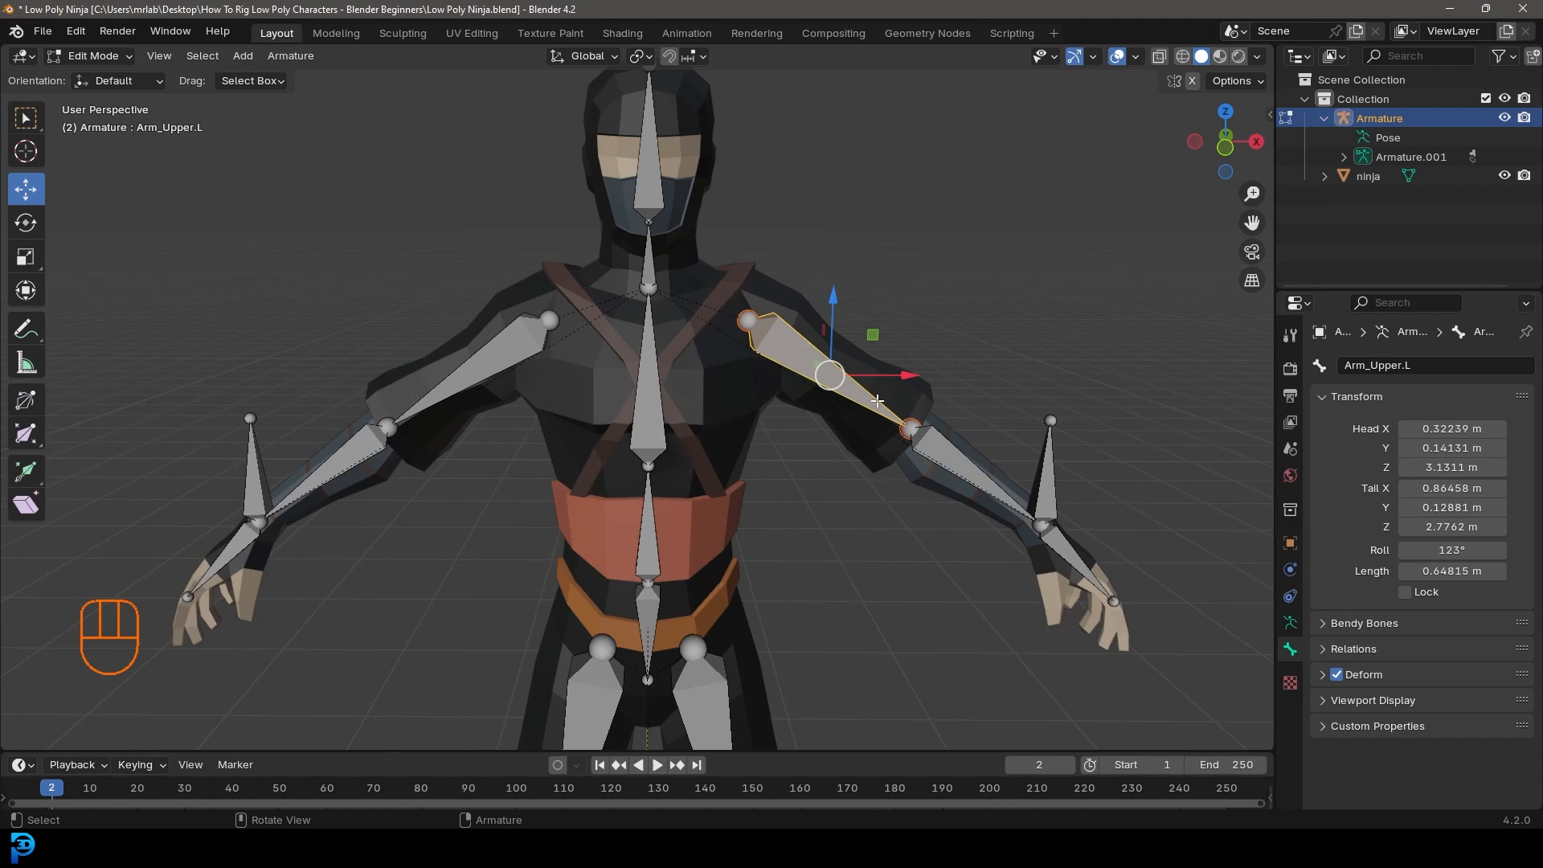
scroll(876, 400, "down", 2)
middle_click_drag(876, 400, 736, 291)
scroll(683, 396, "down", 3)
scroll(665, 288, "up", 1)
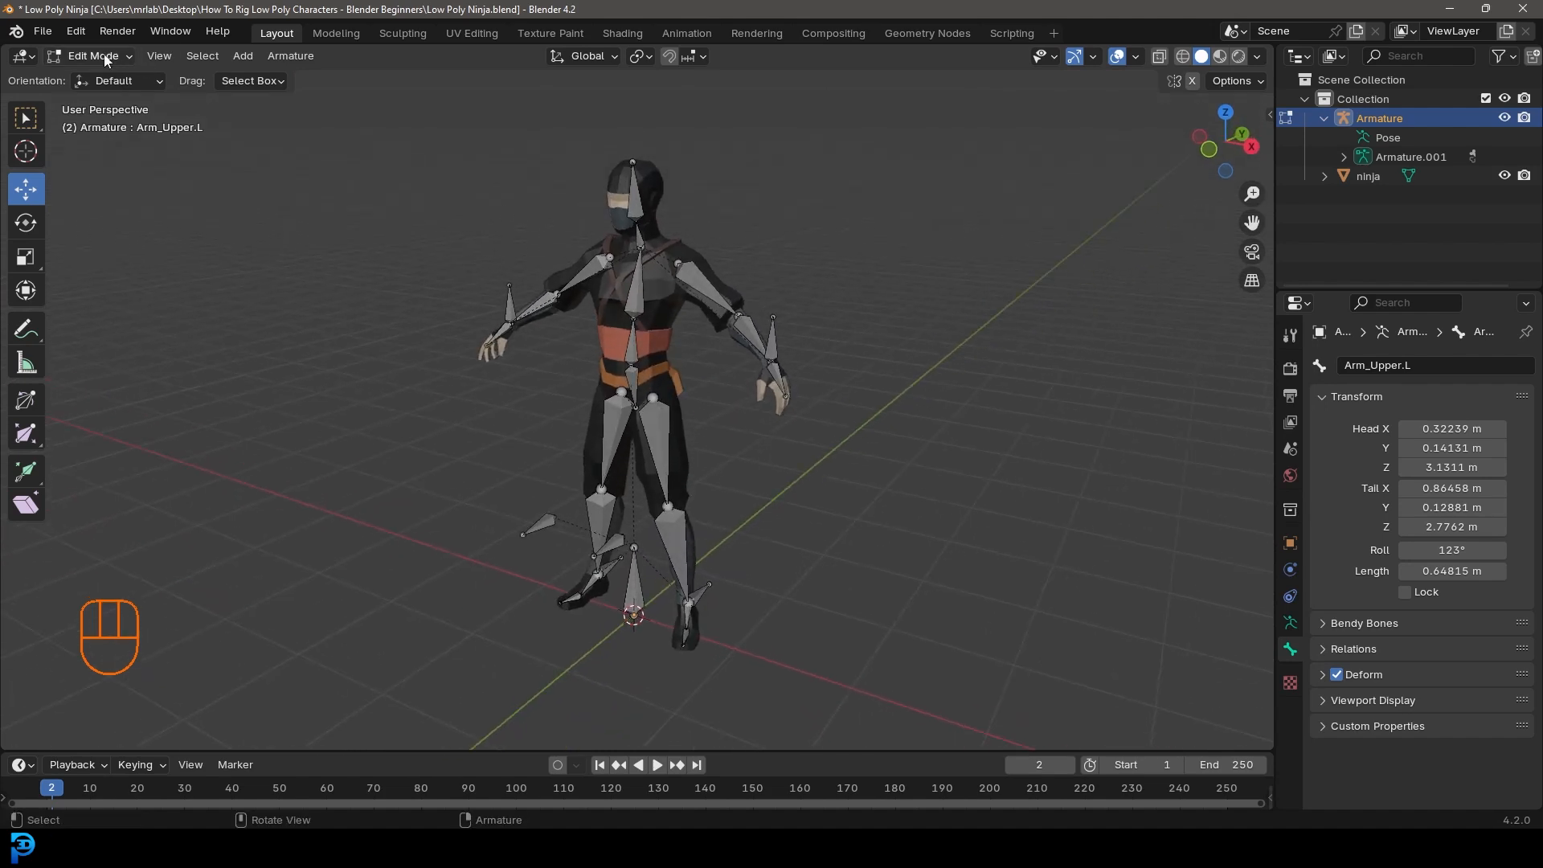
Step: In Object Mode, parent the ninja mesh to the armature With Automatic Weights
left_click(93, 56)
left_click(104, 77)
scroll(668, 298, "up", 3)
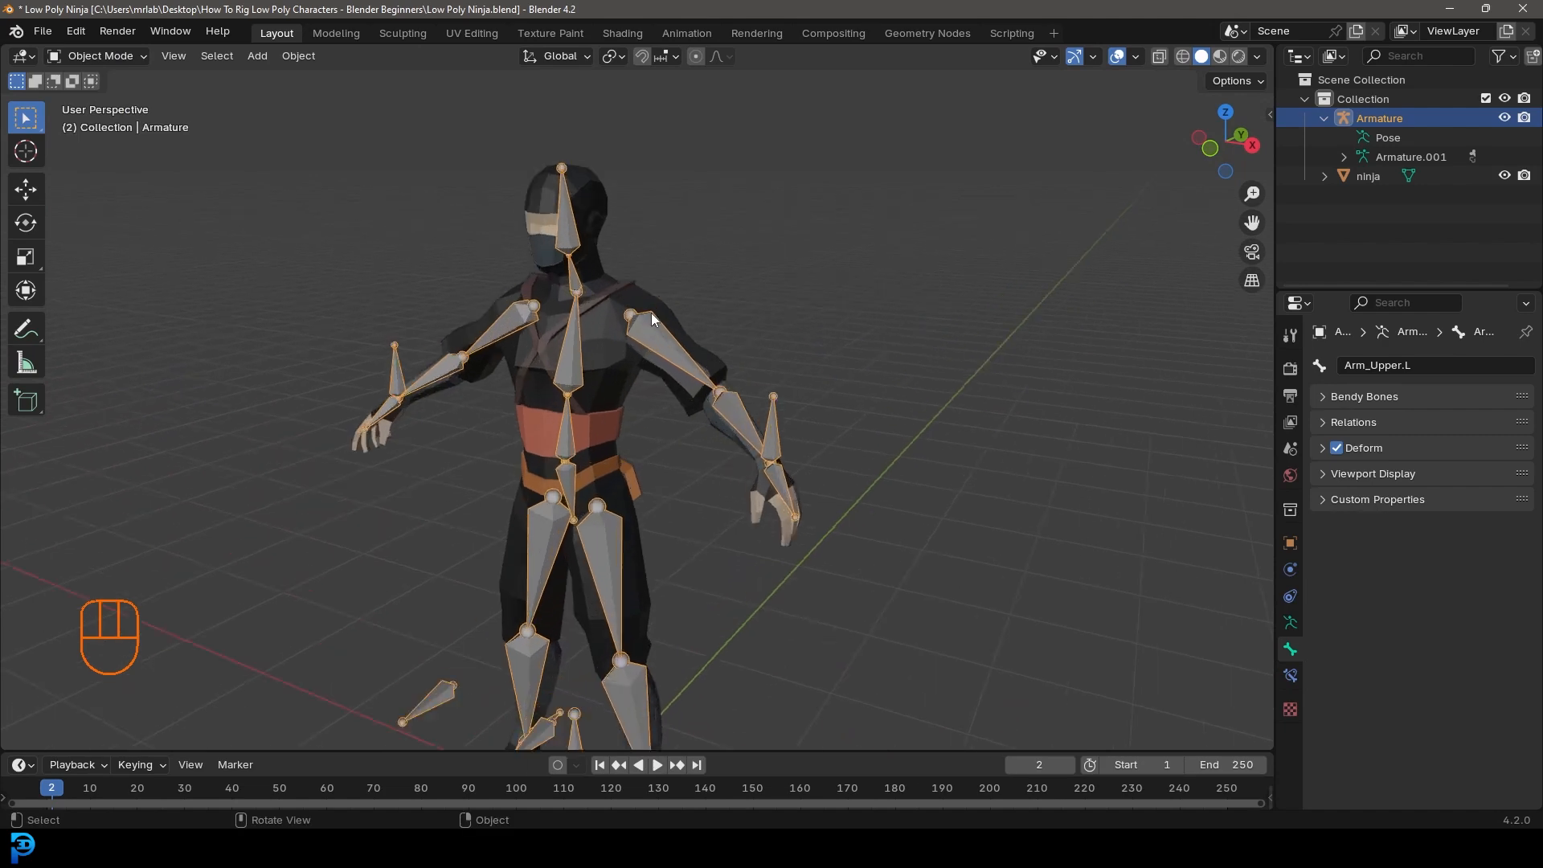
left_click(618, 279)
middle_click_drag(618, 278, 720, 335, "shift")
scroll(681, 309, "up", 2)
scroll(708, 313, "down", 4)
scroll(720, 336, "up", 2)
key("shift")
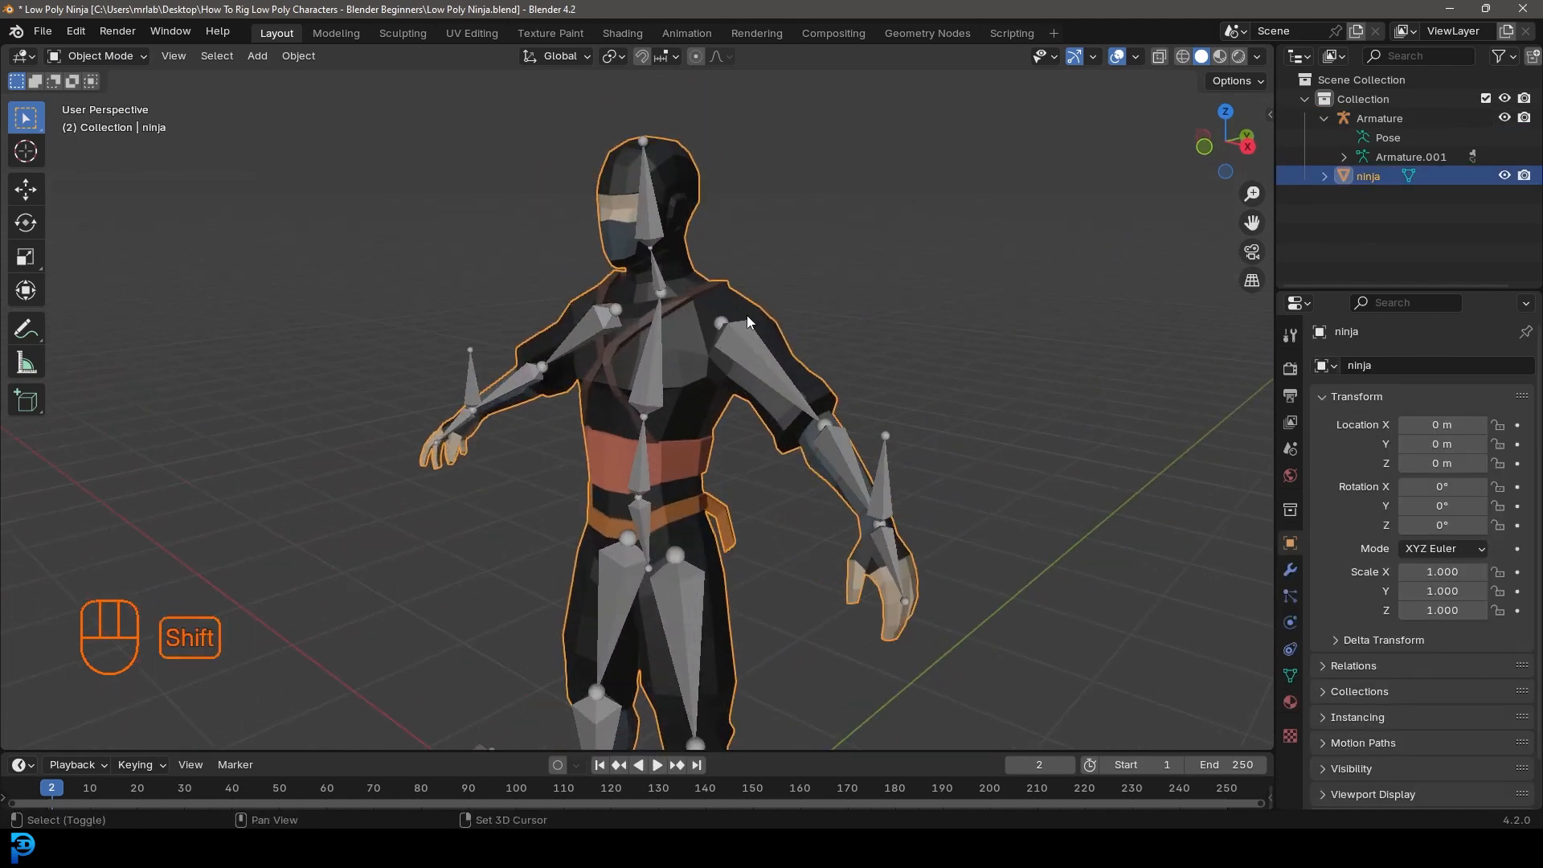
left_click(740, 325, "shift")
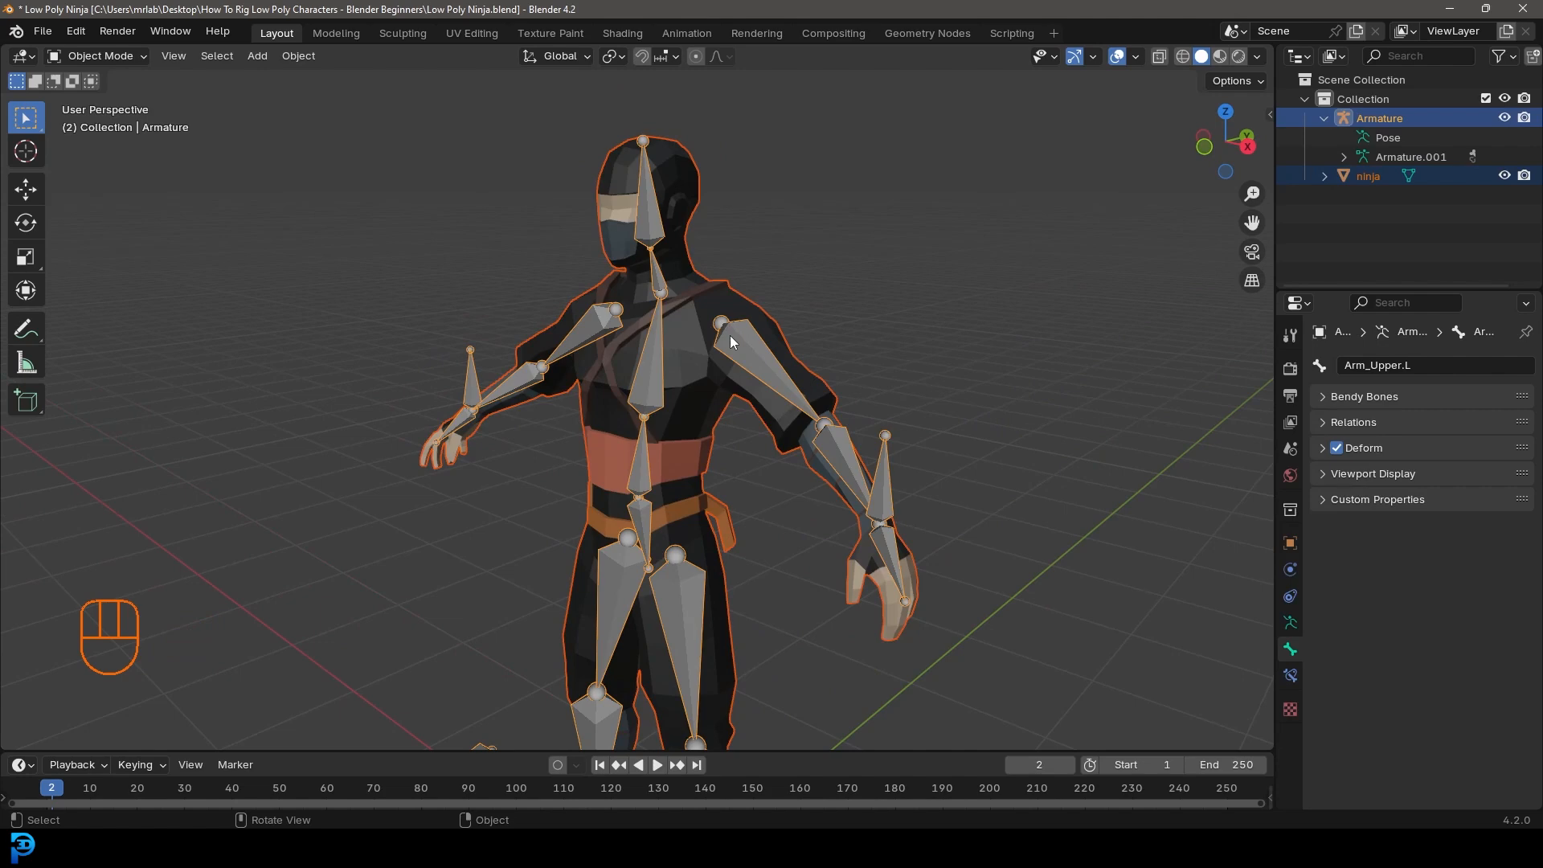
key("ctrl+p")
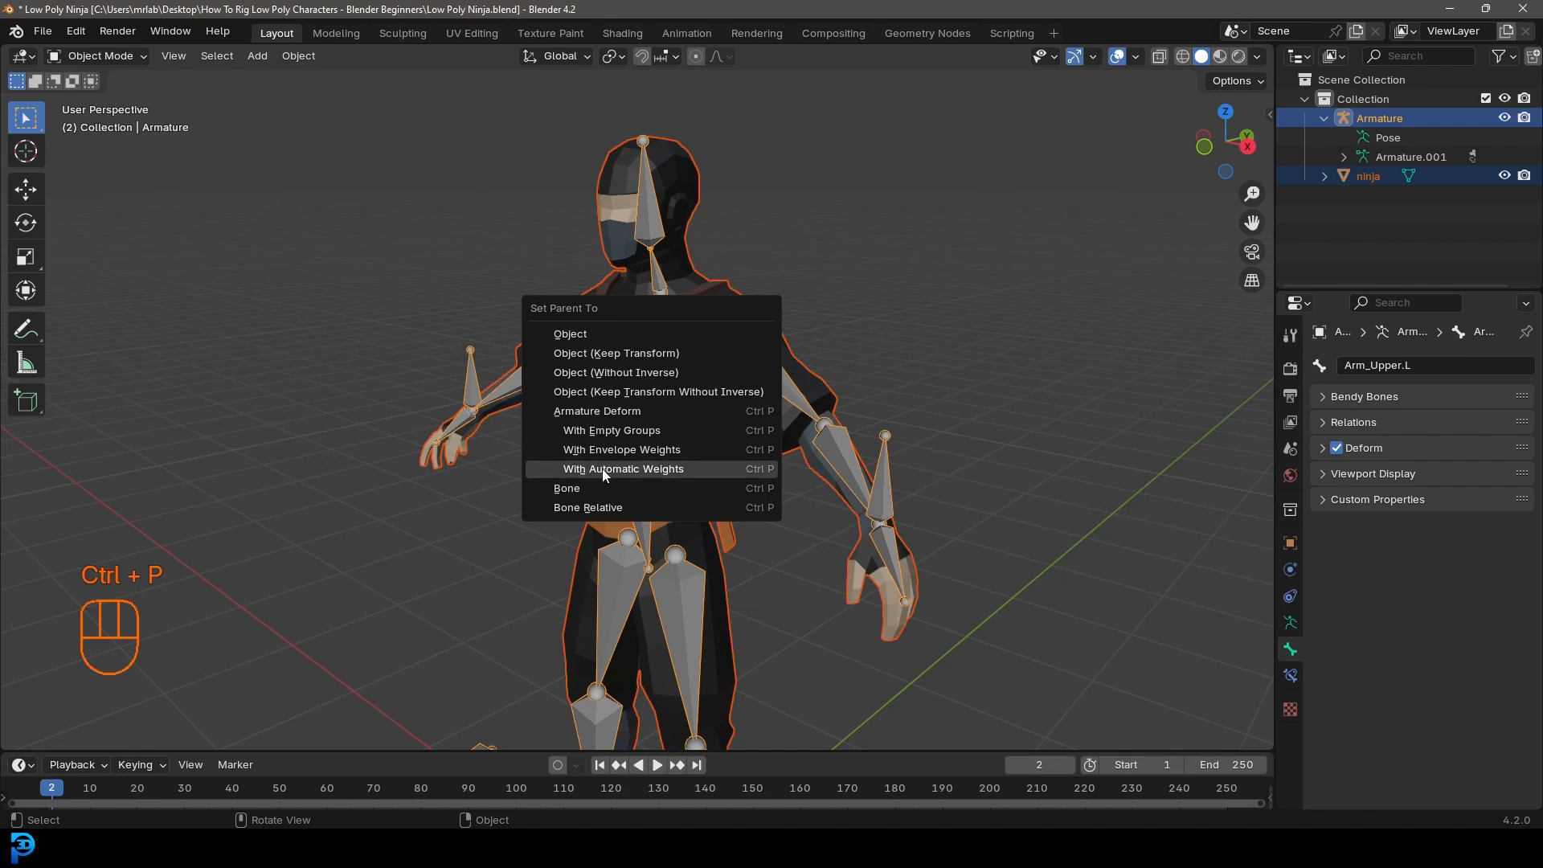
left_click(707, 471)
middle_click_drag(707, 470, 771, 258)
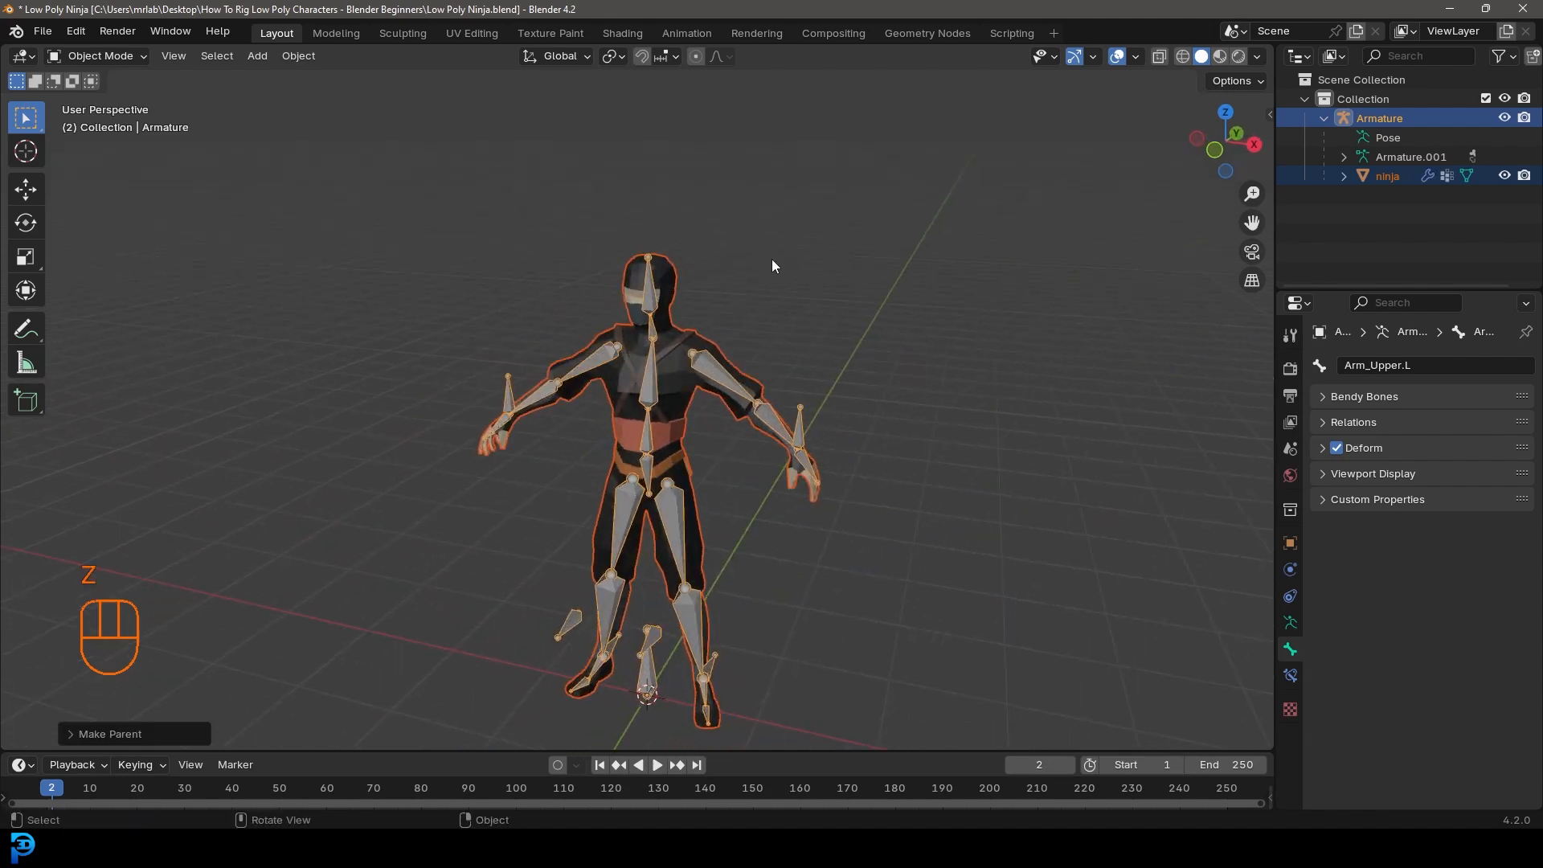
Step: Check the ninja mesh's Armature modifier and put the armature into Pose Mode
left_click(664, 273)
left_click(1291, 569)
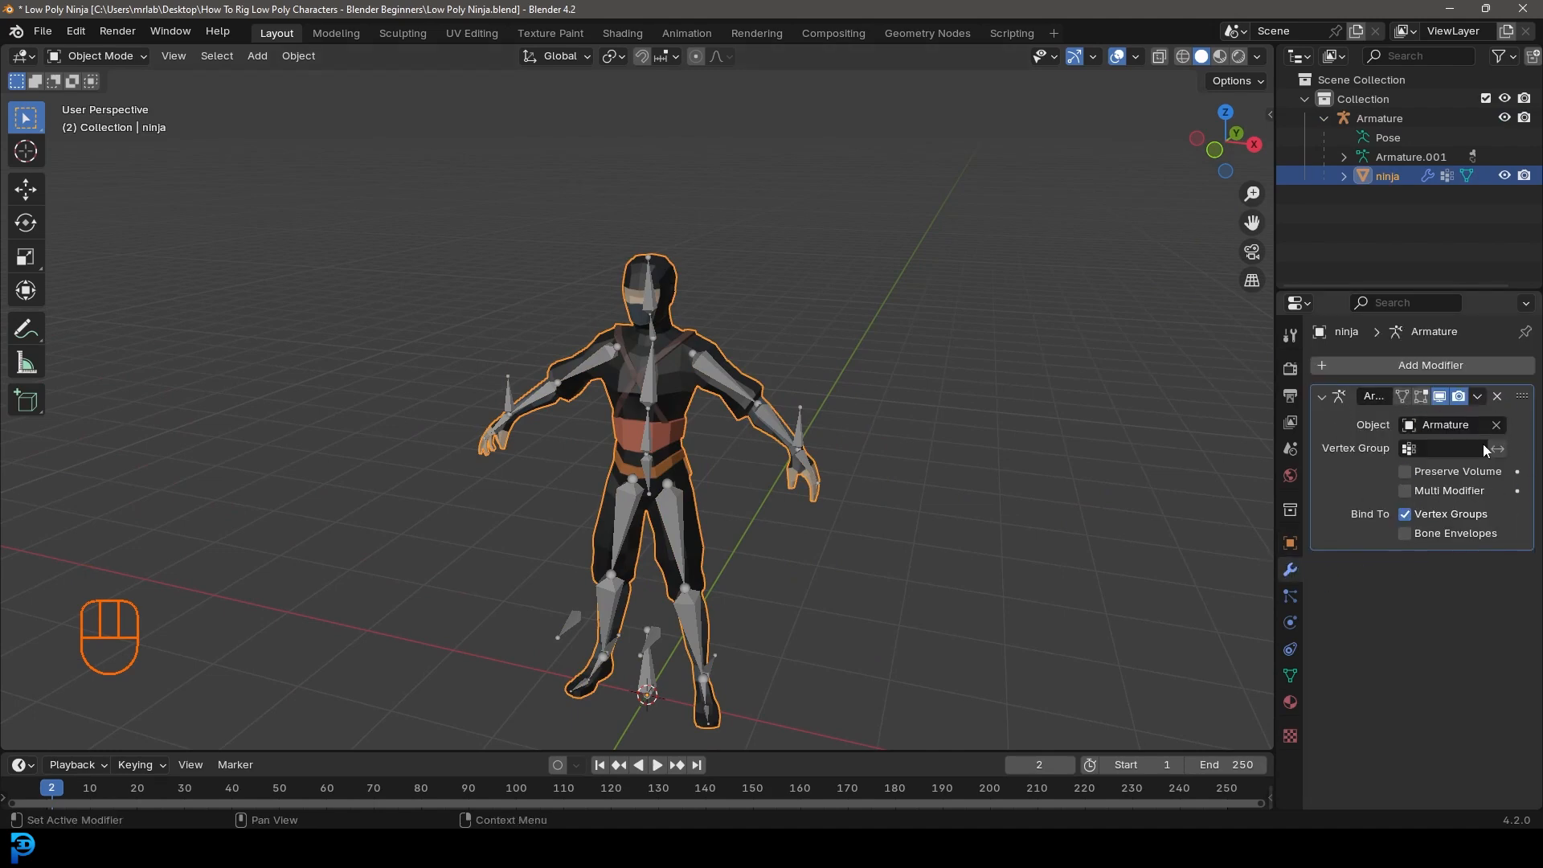
left_click(713, 365)
left_click(101, 58)
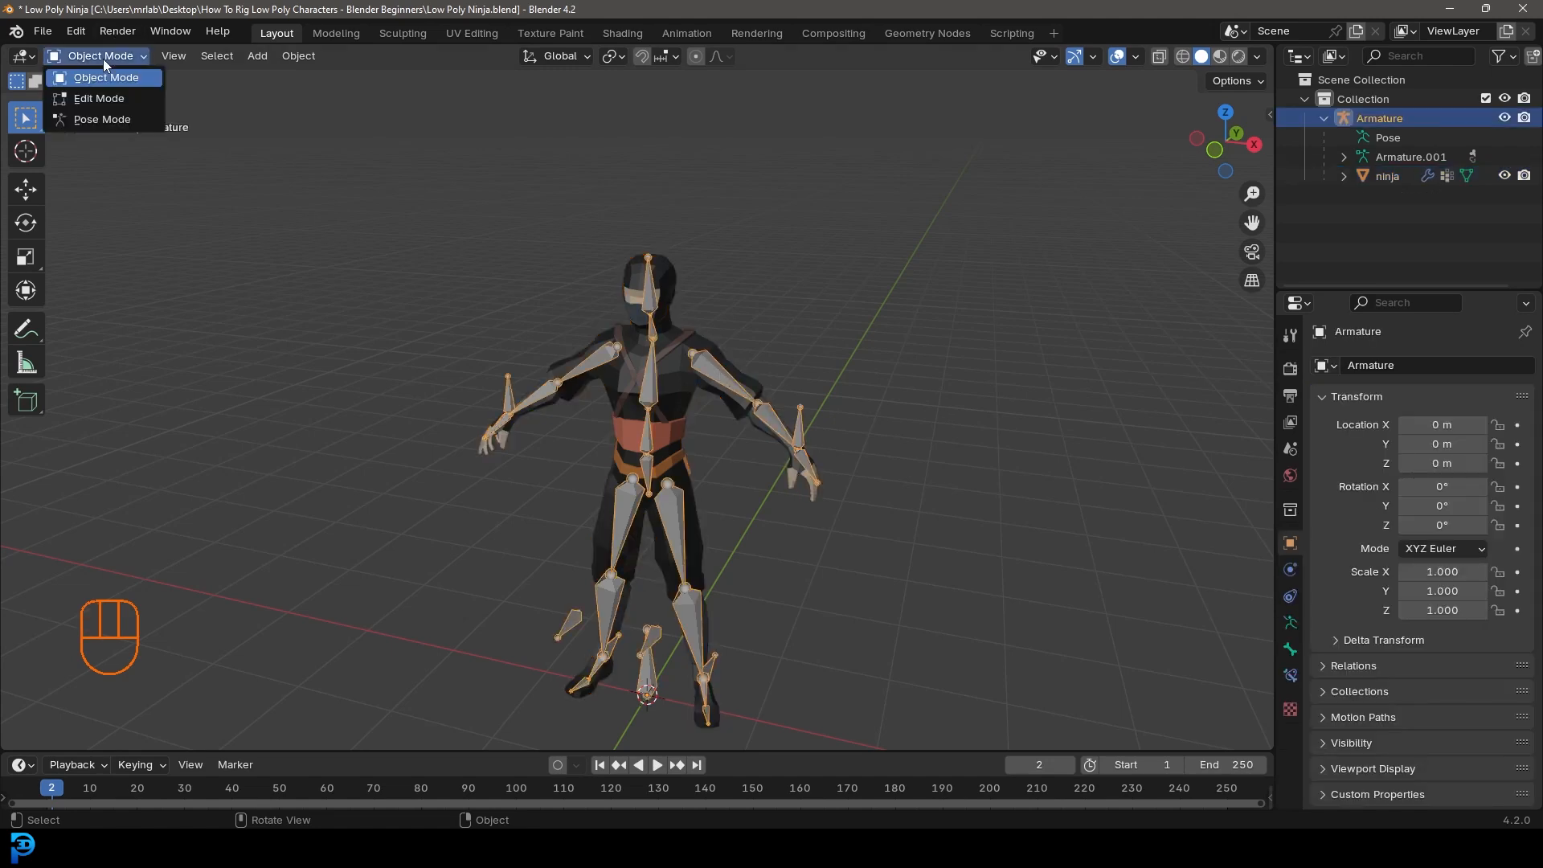
left_click(97, 119)
Step: Test the hip bone by moving it downward, cancelling the move
middle_click_drag(735, 516, 735, 400)
left_click(629, 264)
middle_click_drag(629, 264, 677, 275)
middle_click_drag(641, 241, 638, 289, "shift")
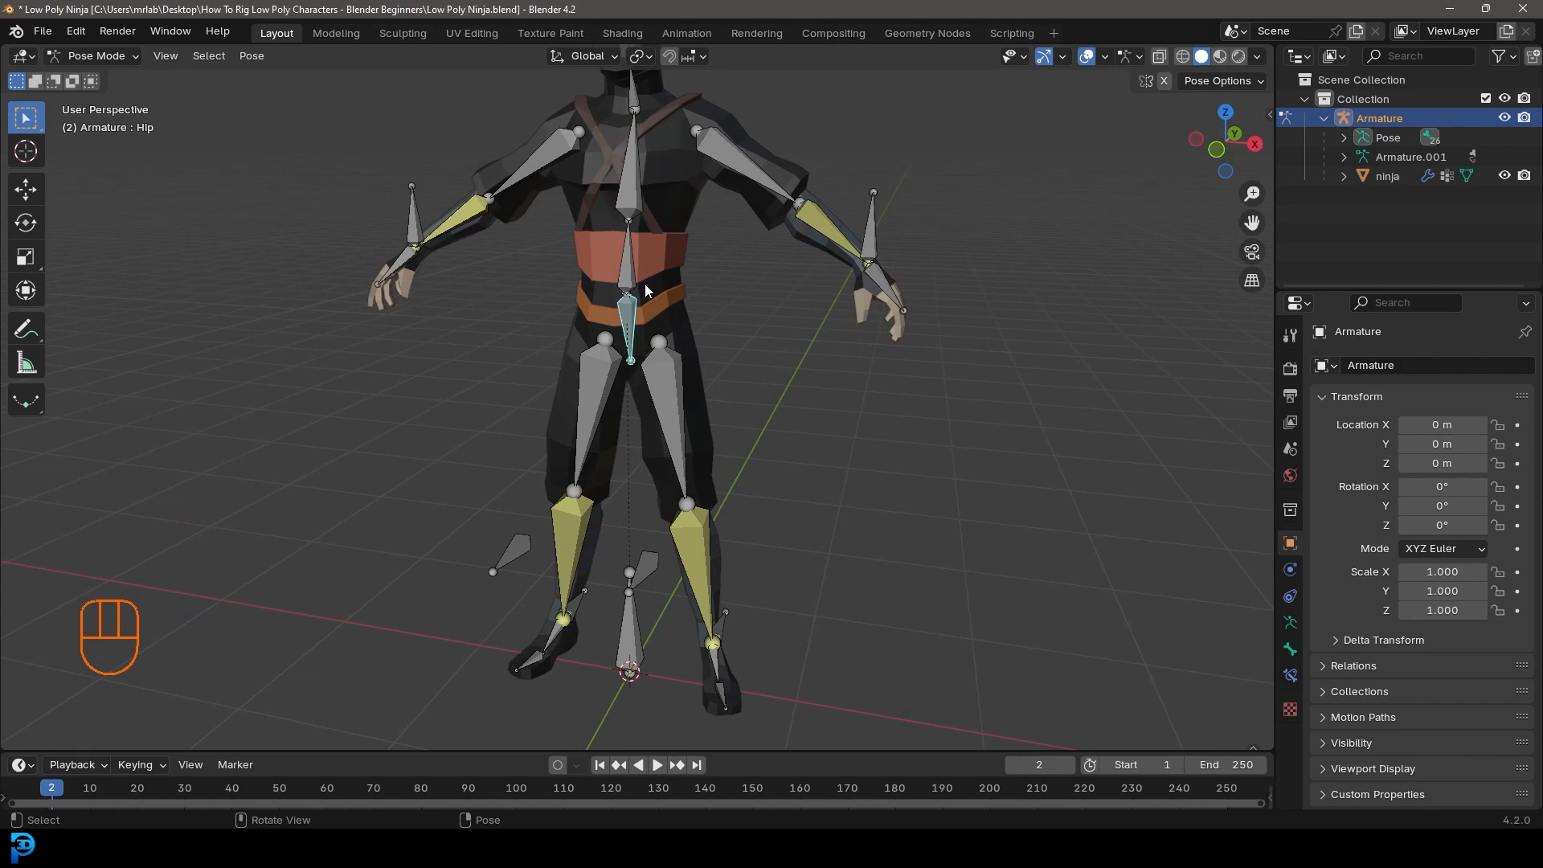
key("g")
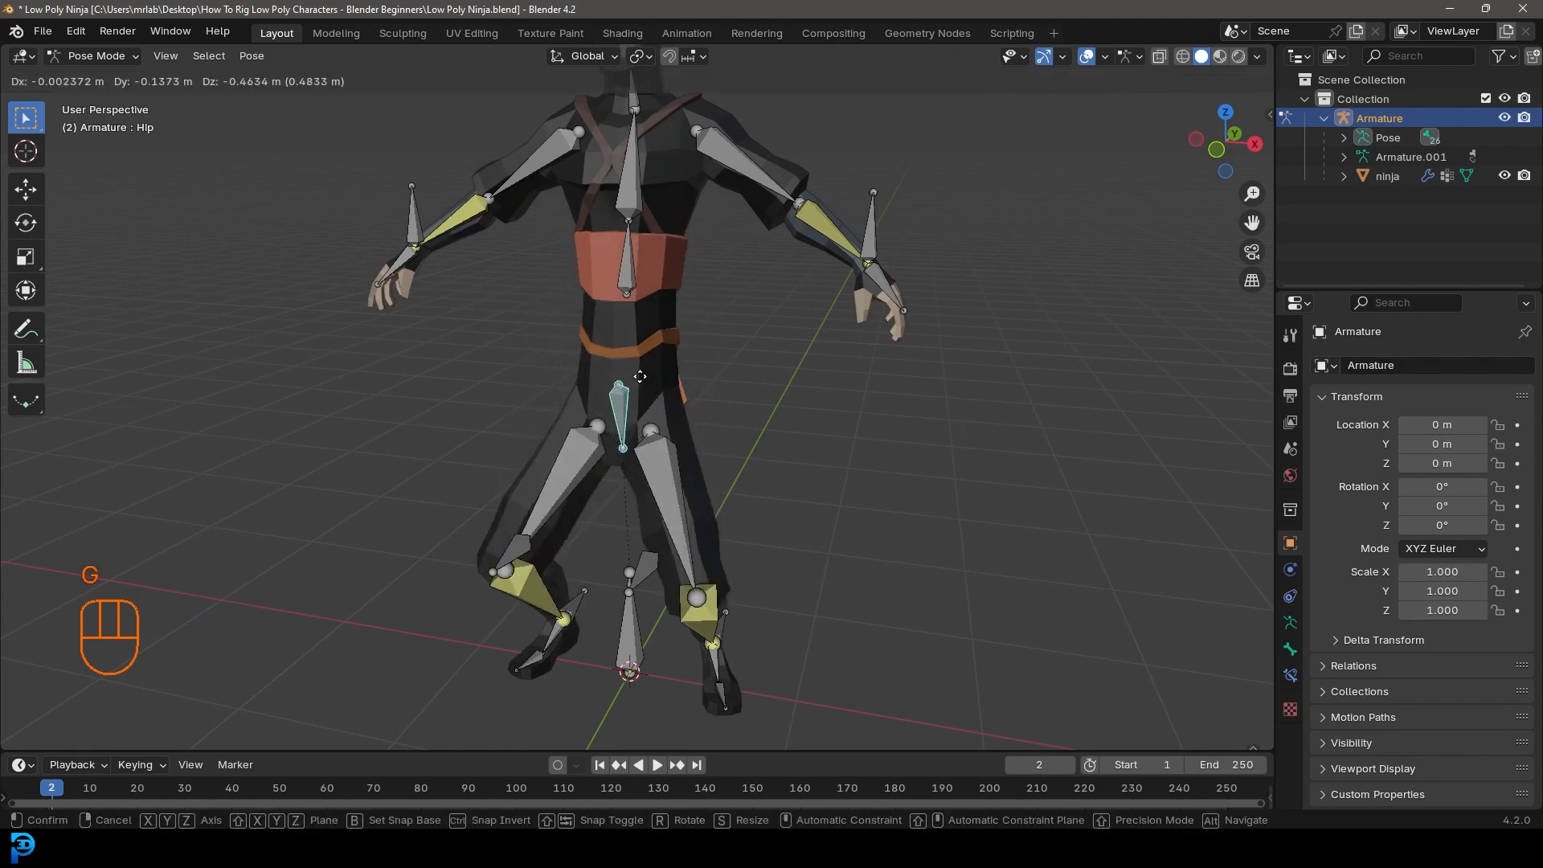
right_click(644, 330)
middle_click_drag(645, 331, 623, 352)
scroll(622, 352, "up", 1)
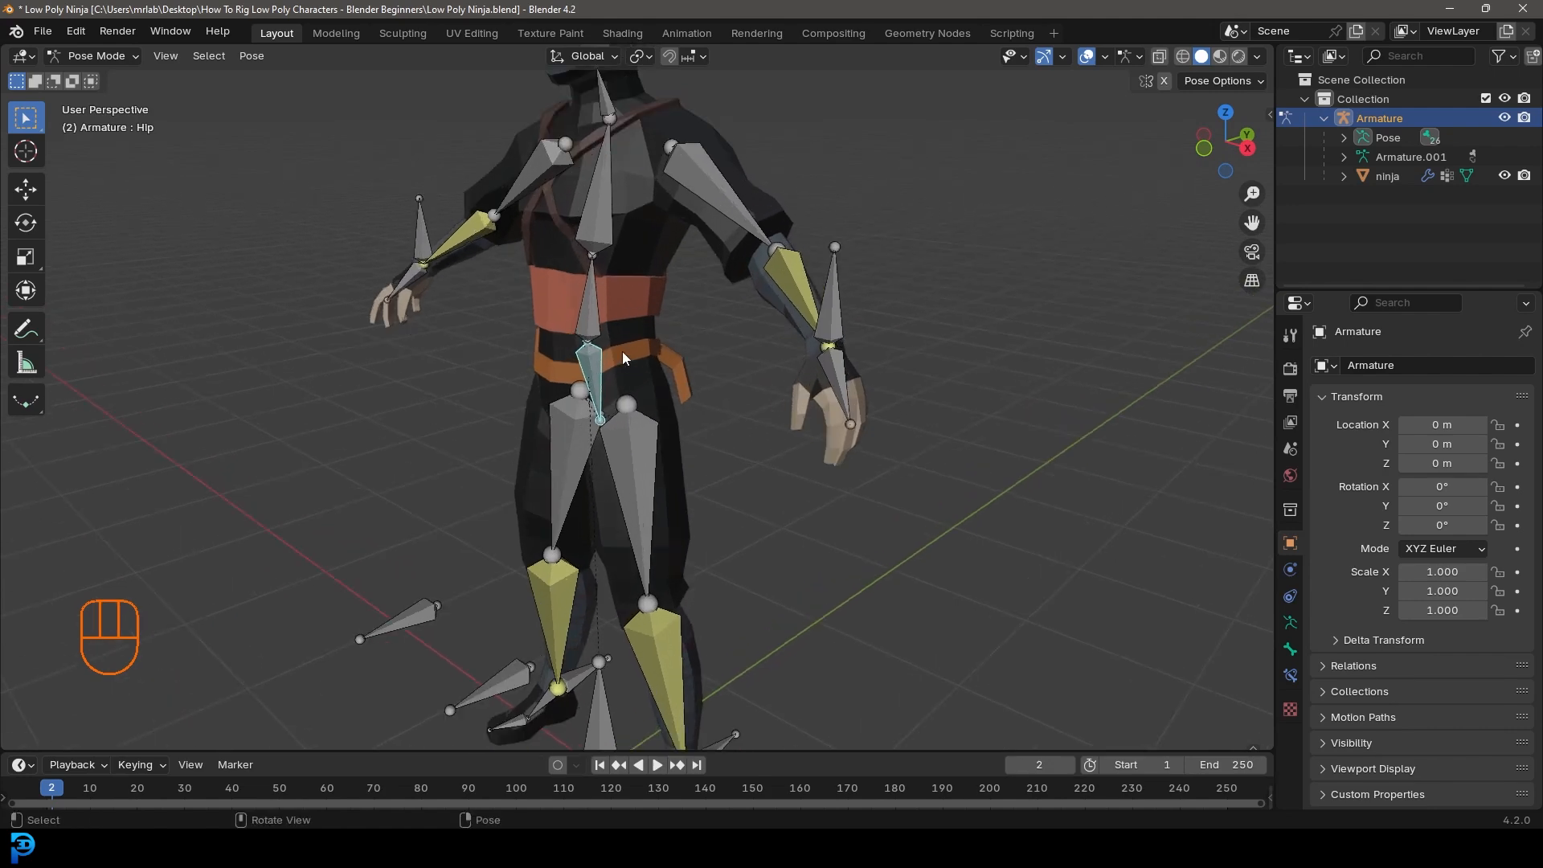
Step: In Edit Mode, parent the Spine bone to the Hip bone with Keep Offset
left_click(95, 56)
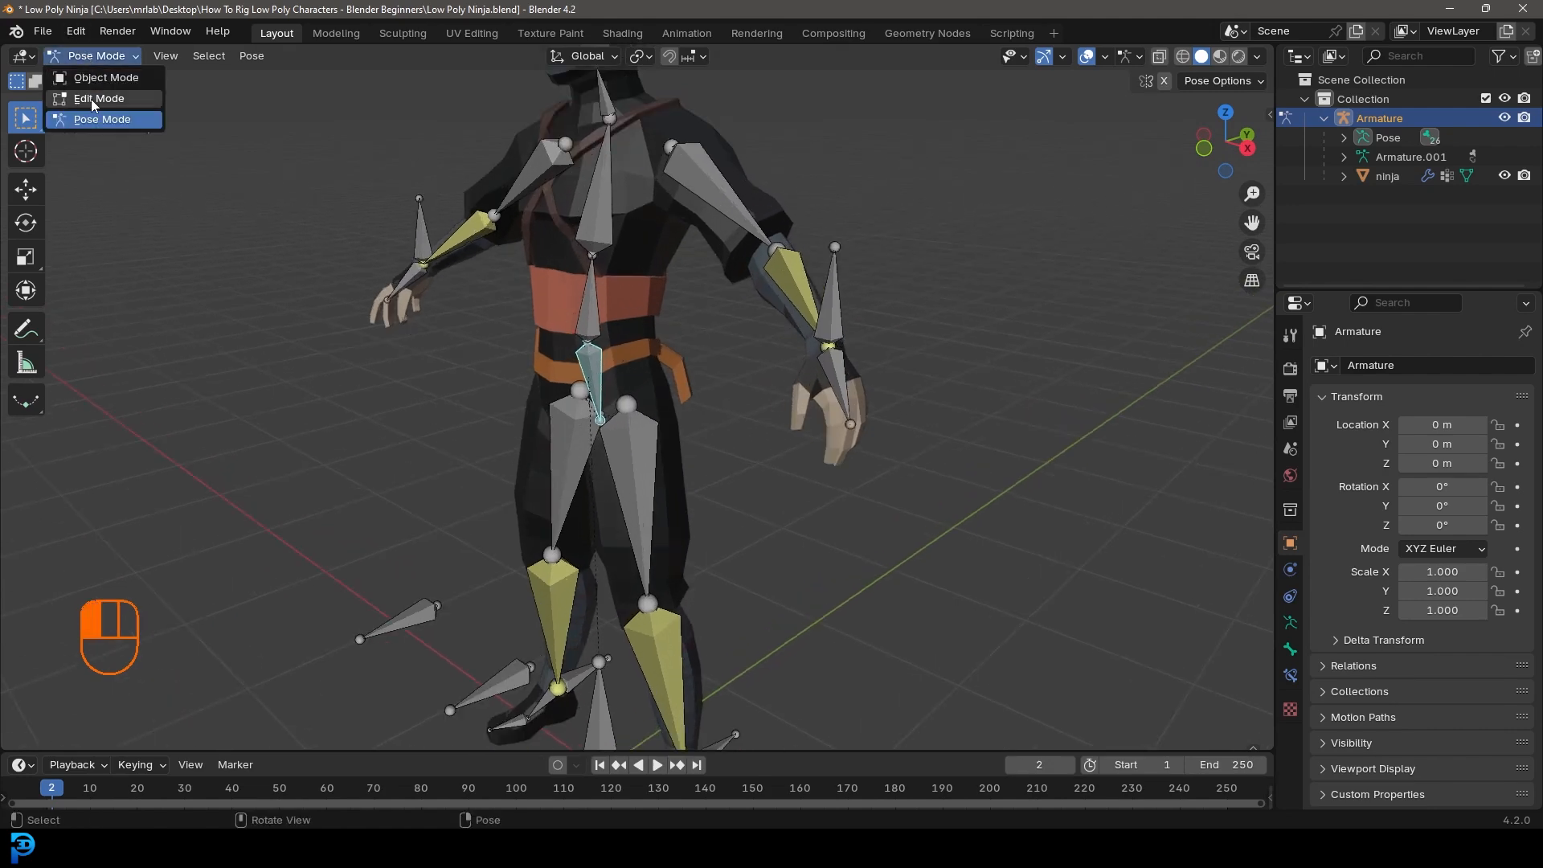
left_click(92, 97)
scroll(657, 283, "up", 2)
middle_click_drag(611, 320, 598, 258)
left_click(597, 250)
scroll(598, 258, "up", 2)
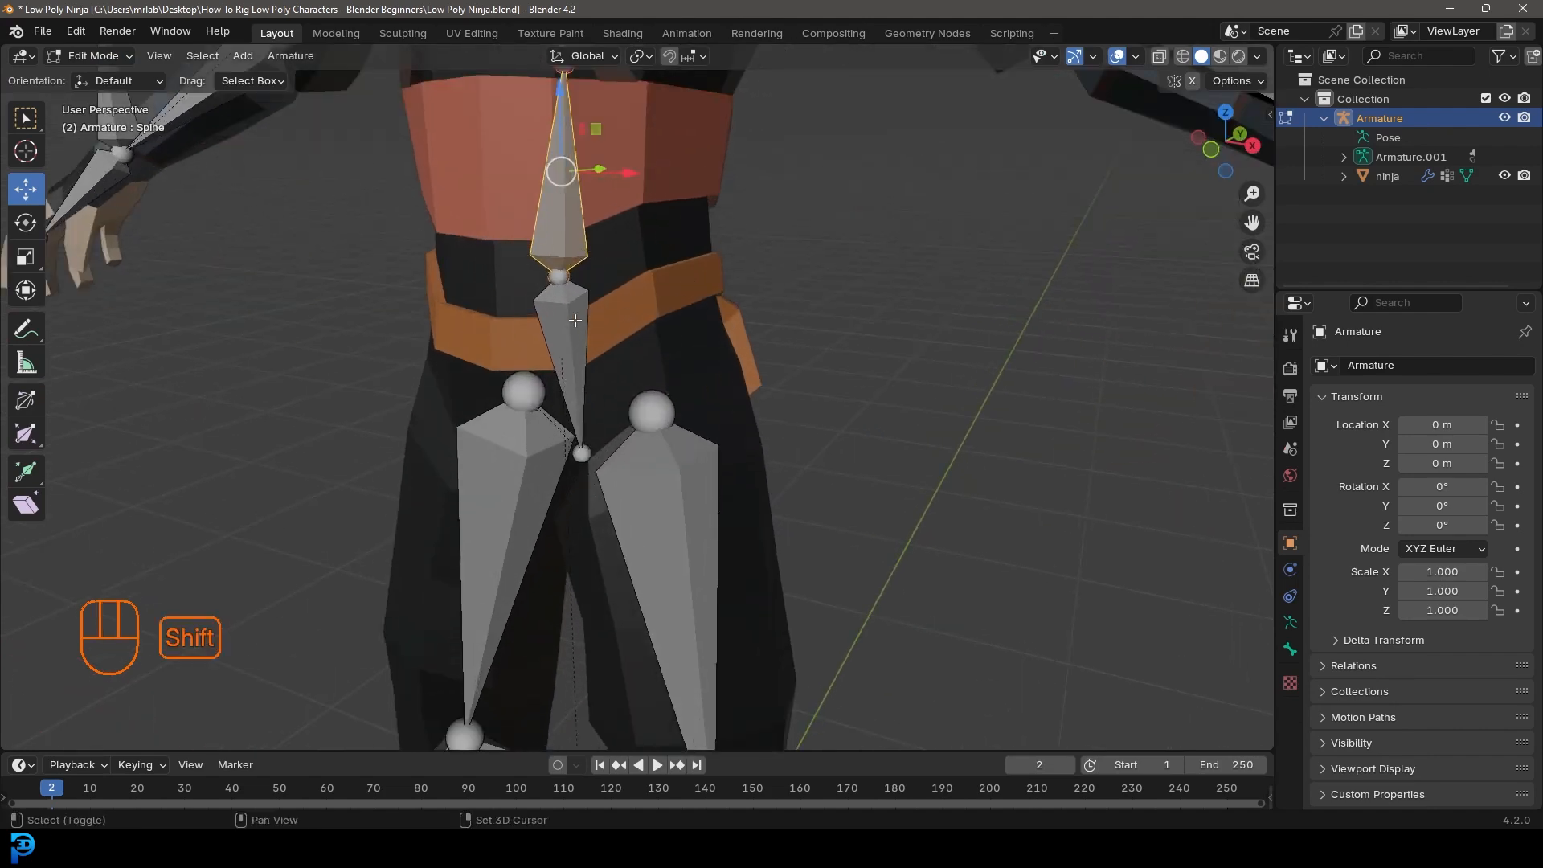
left_click(575, 319, "shift")
key("ctrl+p")
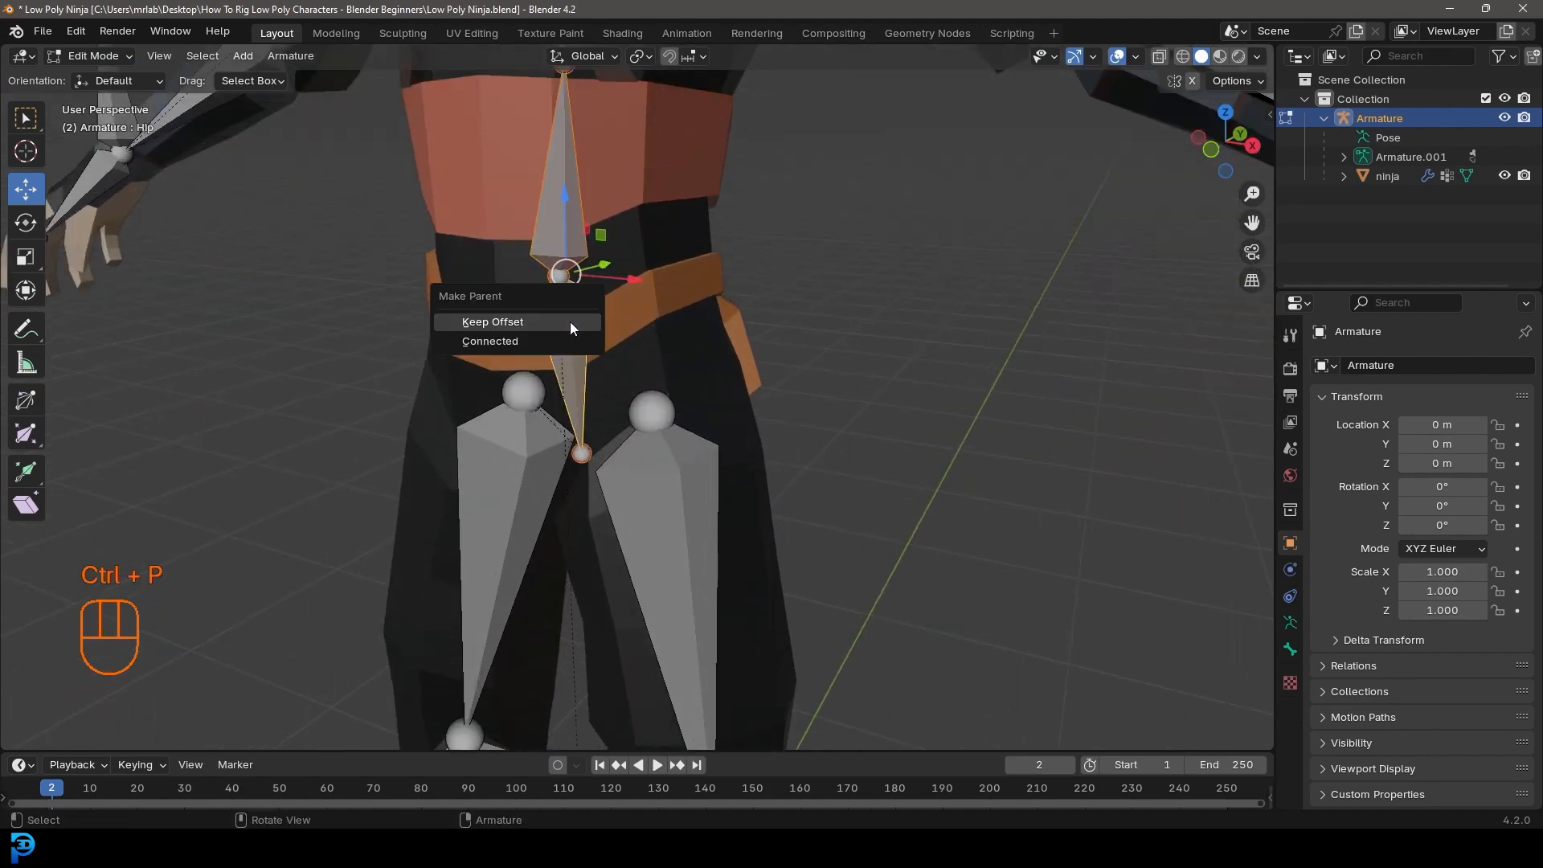
left_click(529, 323)
Step: Return to Pose Mode and lower the Hip bone so the ninja crouches with bent knees
left_click(135, 83)
left_click(90, 56)
left_click(113, 119)
key("alt+a")
scroll(721, 385, "down", 4)
mouse_move(643, 378)
middle_mouse_down()
mouse_move(563, 373)
mouse_move(632, 354)
middle_mouse_up()
left_click(623, 367)
scroll(626, 363, "down", 2)
scroll(632, 353, "down", 2)
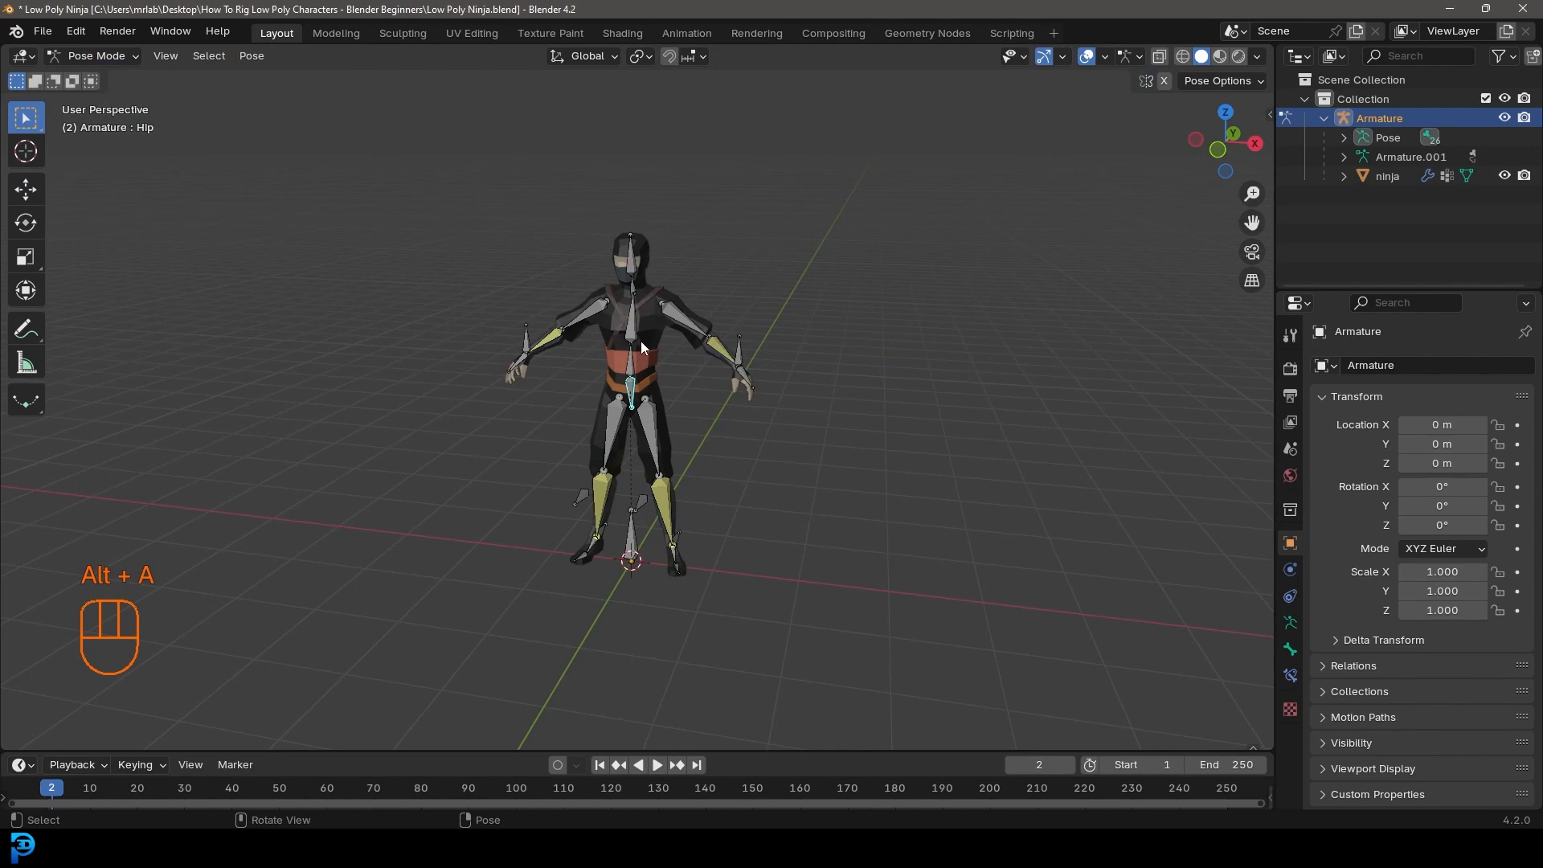
key("g")
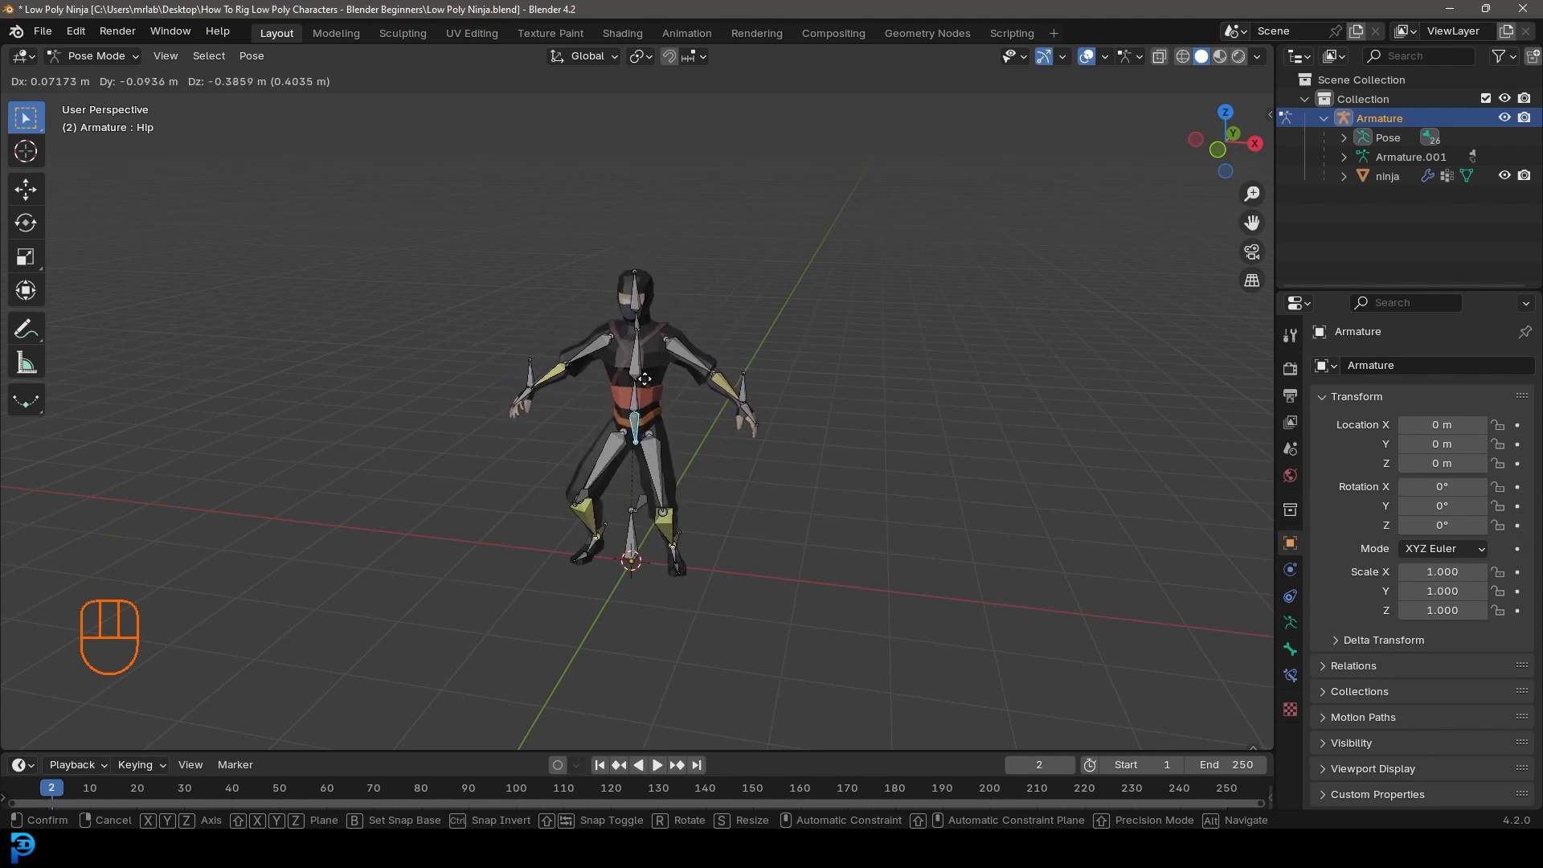
left_click(668, 455)
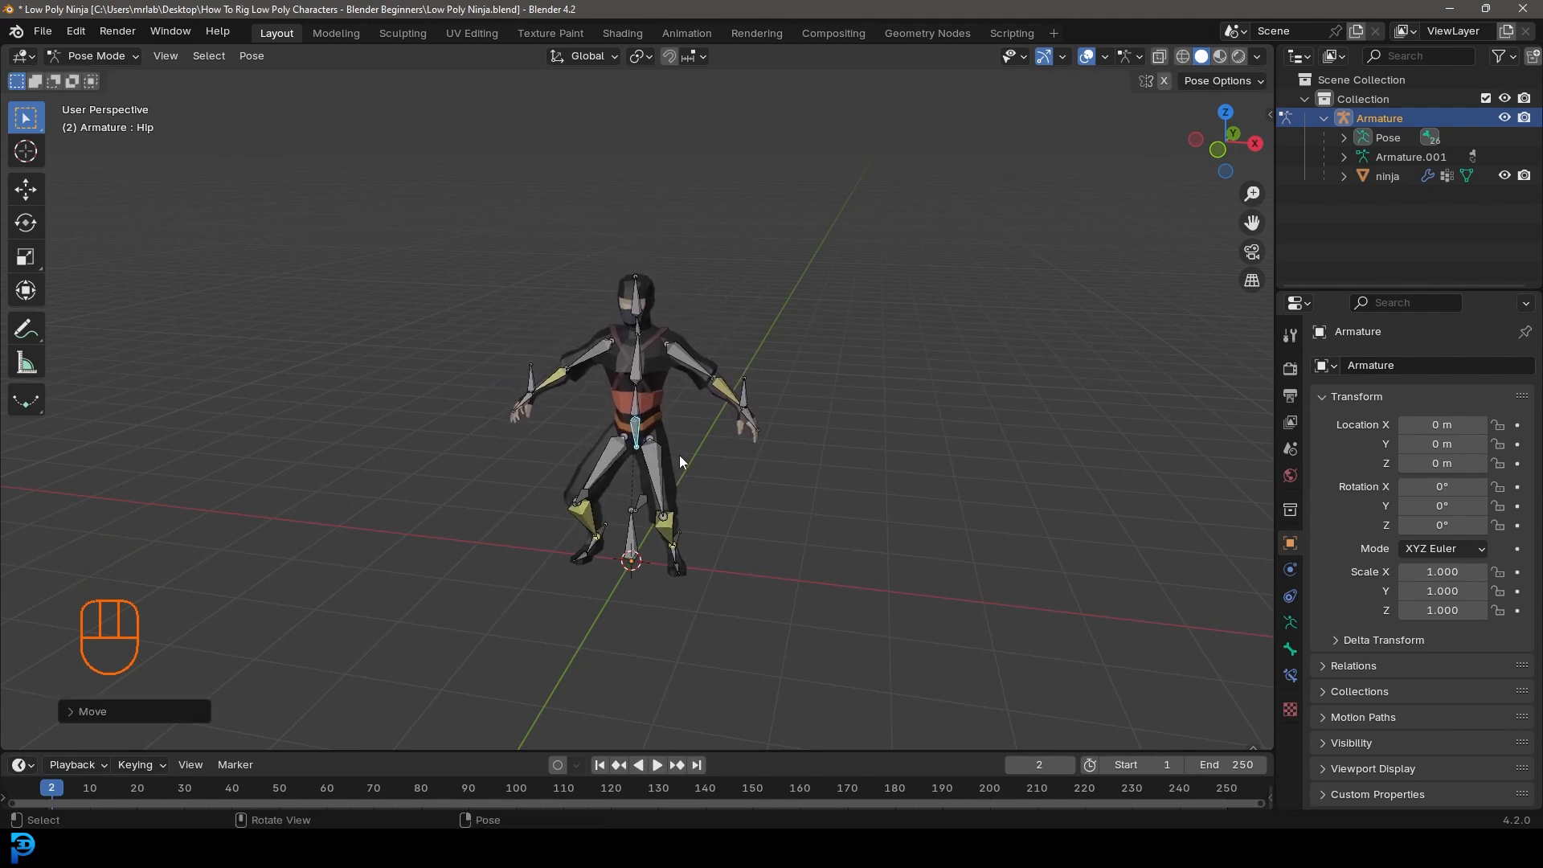
key("r")
key("r")
right_click(684, 450)
Step: Rotate the Spine bone and the Chest bone to pose the torso
scroll(671, 438, "up", 3)
left_click(635, 402)
middle_click_drag(661, 405, 684, 408)
scroll(695, 409, "up", 3)
key("r")
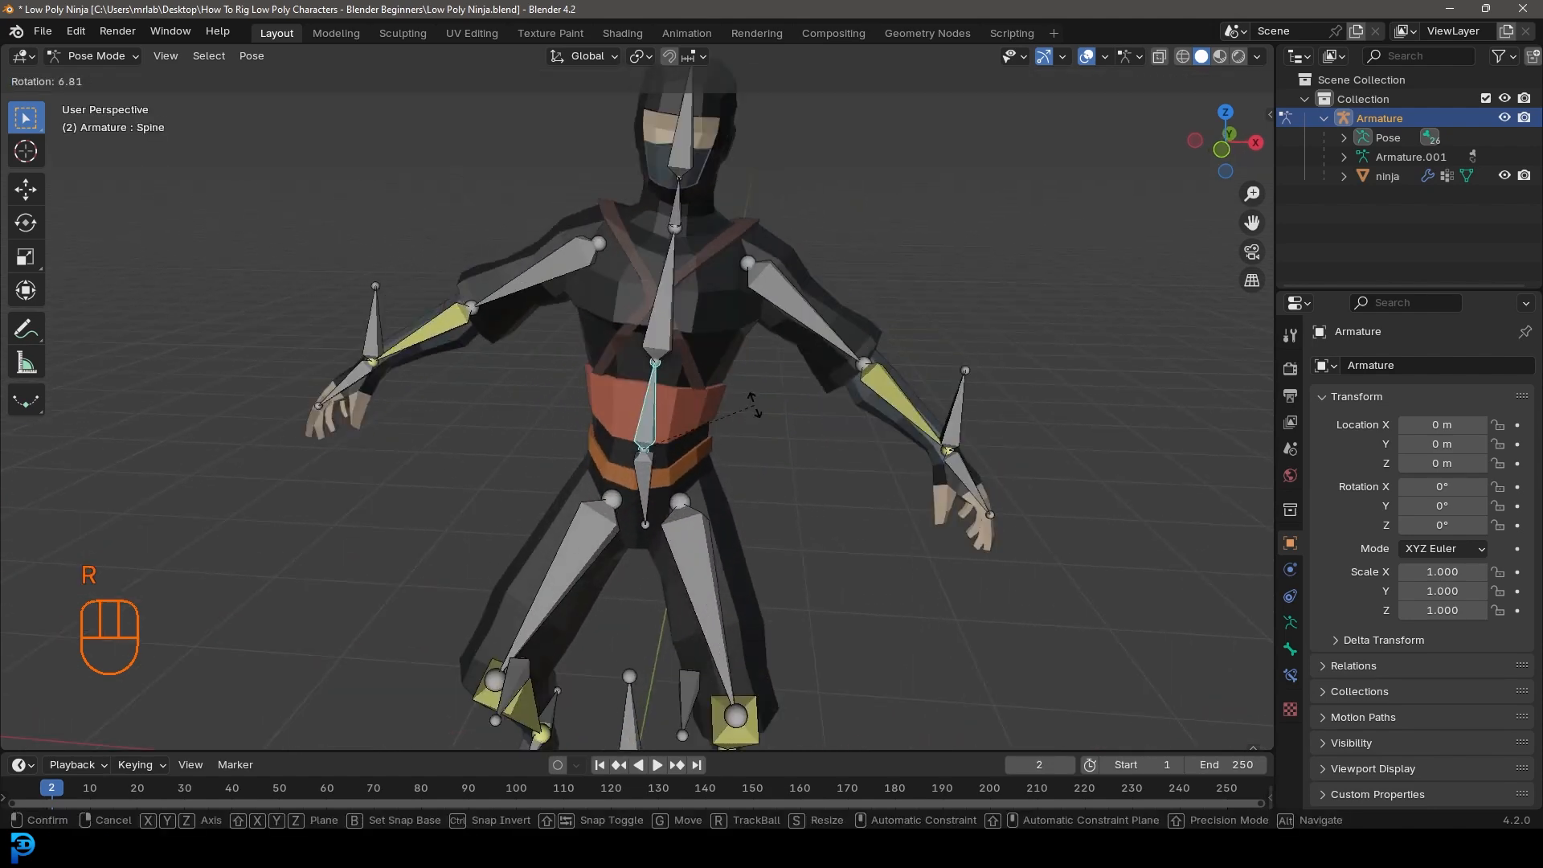
left_click(678, 322)
left_click(679, 318)
key("r")
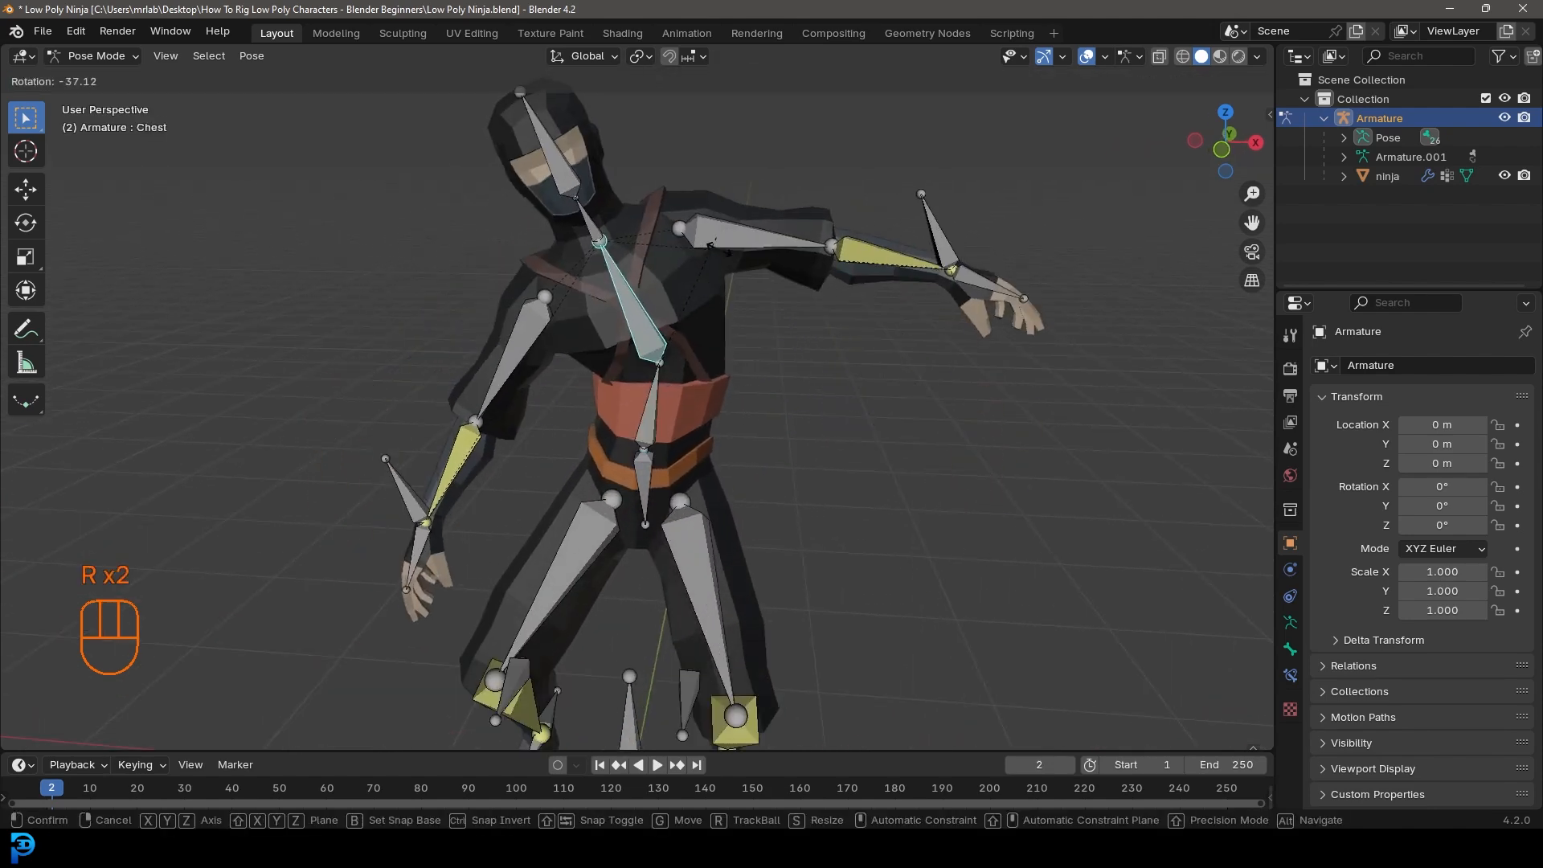
left_click(734, 297)
Step: Rotate the neck bone and freely rotate the head bone to pose the head
left_click(680, 213)
key("r")
left_click(753, 227)
left_click(691, 145)
key("r")
key("r")
left_click(904, 413)
Step: Move and rotate Hand_IK.L to bend the left arm, and reposition it in front view
left_click(961, 402)
middle_click_drag(961, 402, 829, 460)
key("g")
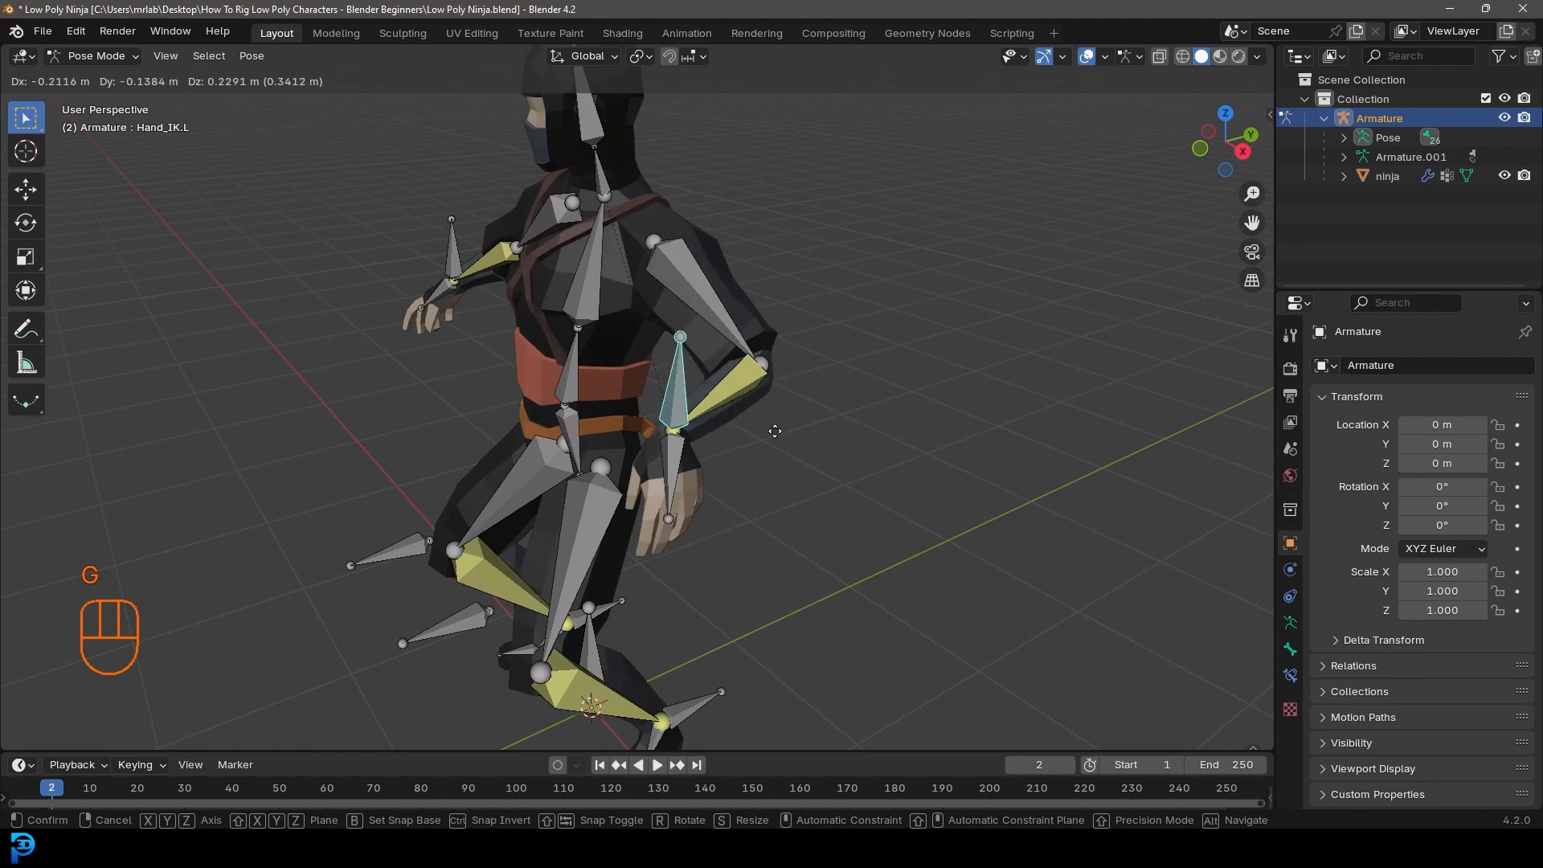
left_click(785, 430)
key("r")
left_click(708, 533)
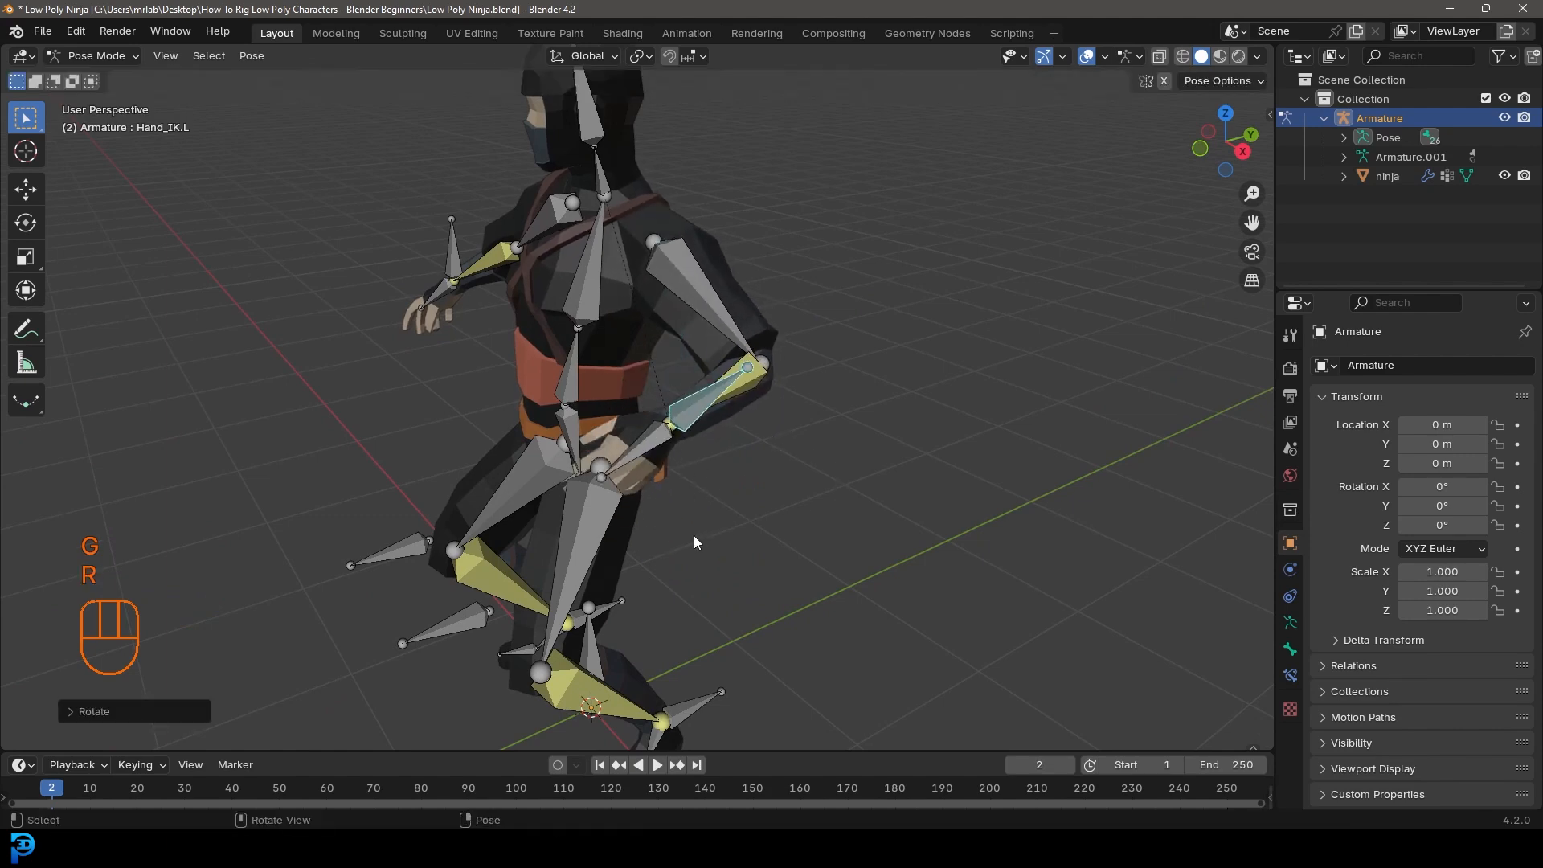
key("KP_1")
key("g")
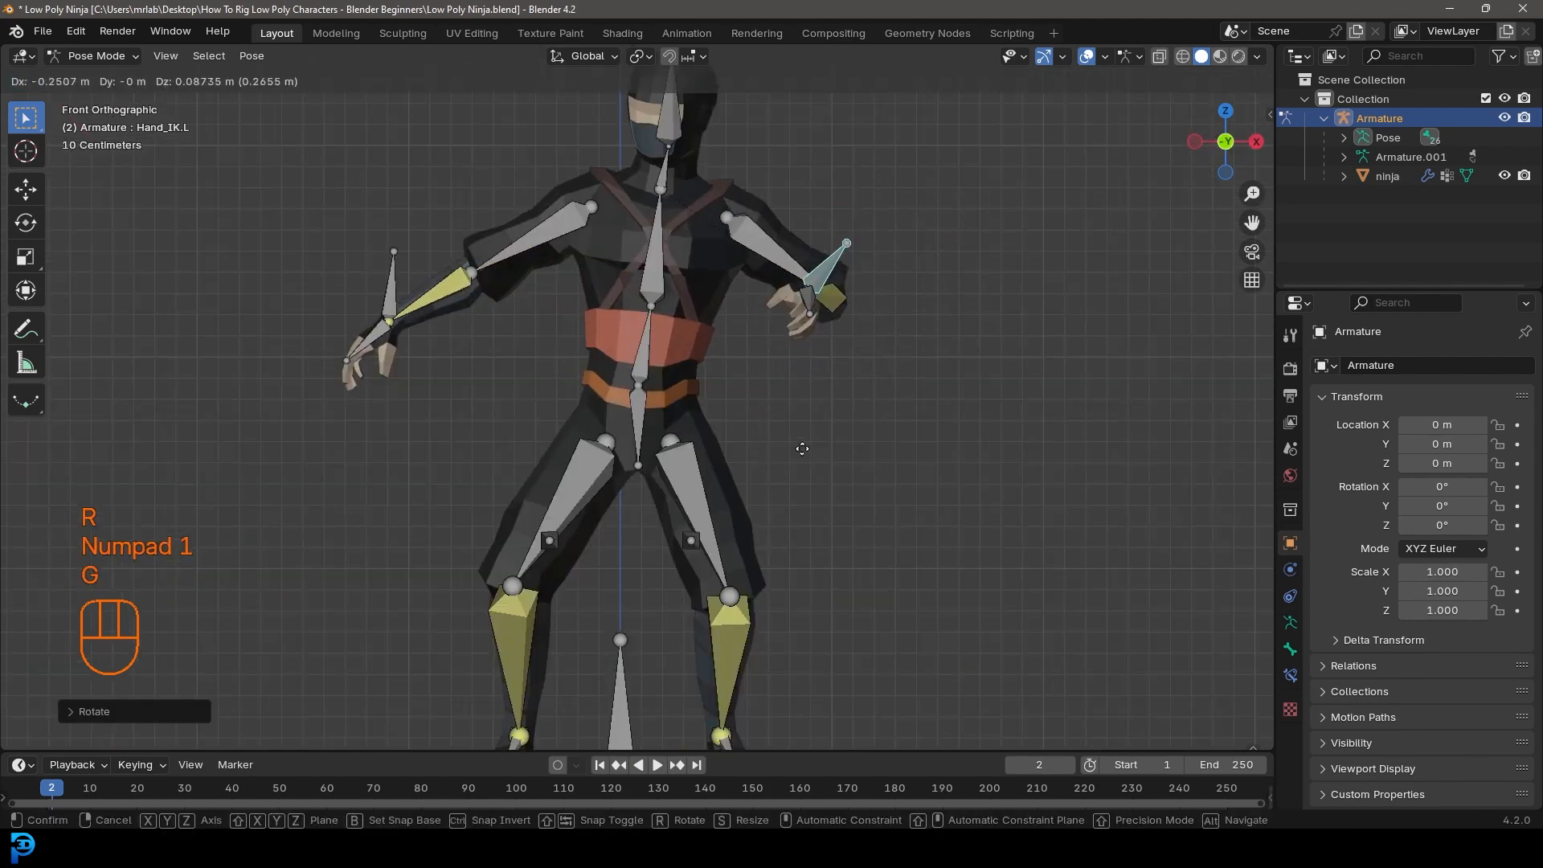
left_click(815, 533)
Step: Move the Leg_IK.L bone forward and up in side view so the left leg takes a raised step
middle_click_drag(810, 532, 770, 294, "shift")
middle_click_drag(770, 294, 733, 538)
left_click(704, 440)
key("KP_3")
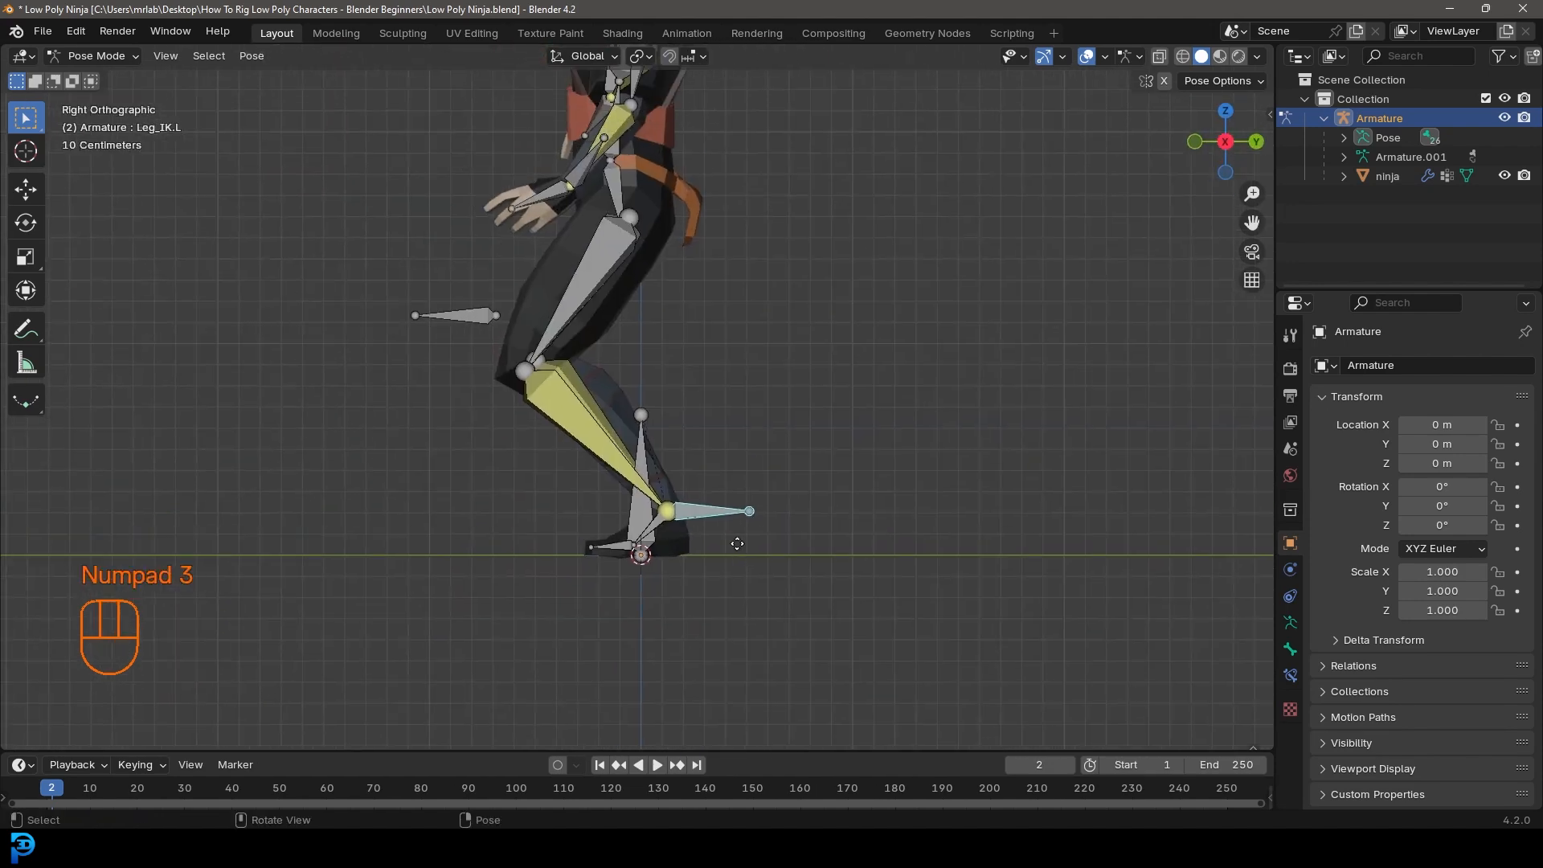
key("g")
left_click(546, 469)
Step: Move the Leg_Target.L bone forward of the left knee and outward to turn the knee to the side
left_click(485, 315)
key("g")
left_click(358, 285)
middle_click_drag(371, 288, 562, 352)
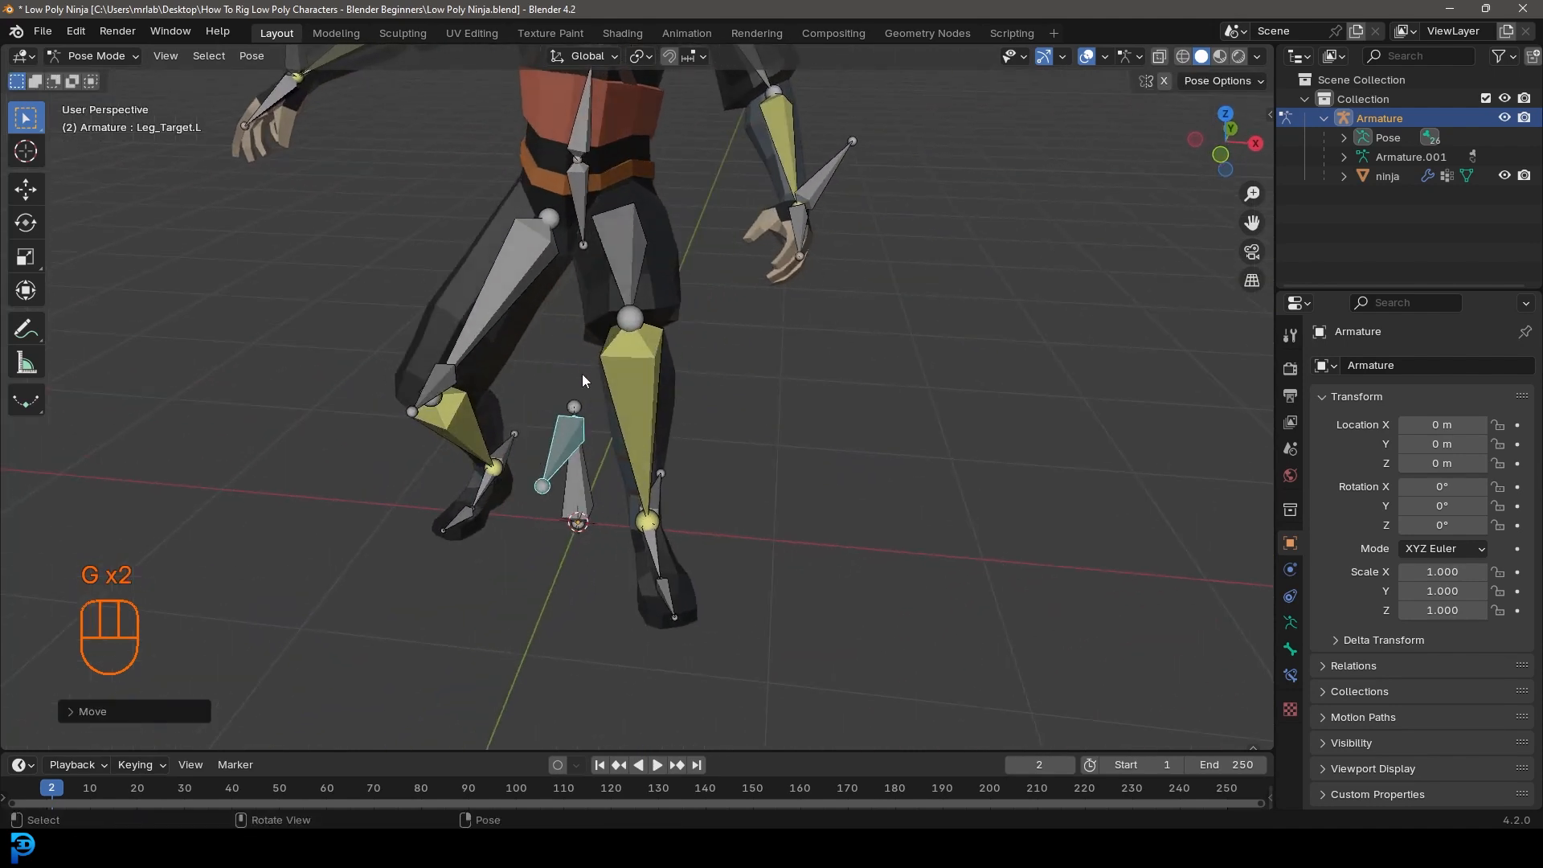
key("g")
left_click(791, 439)
middle_click_drag(791, 438, 579, 409)
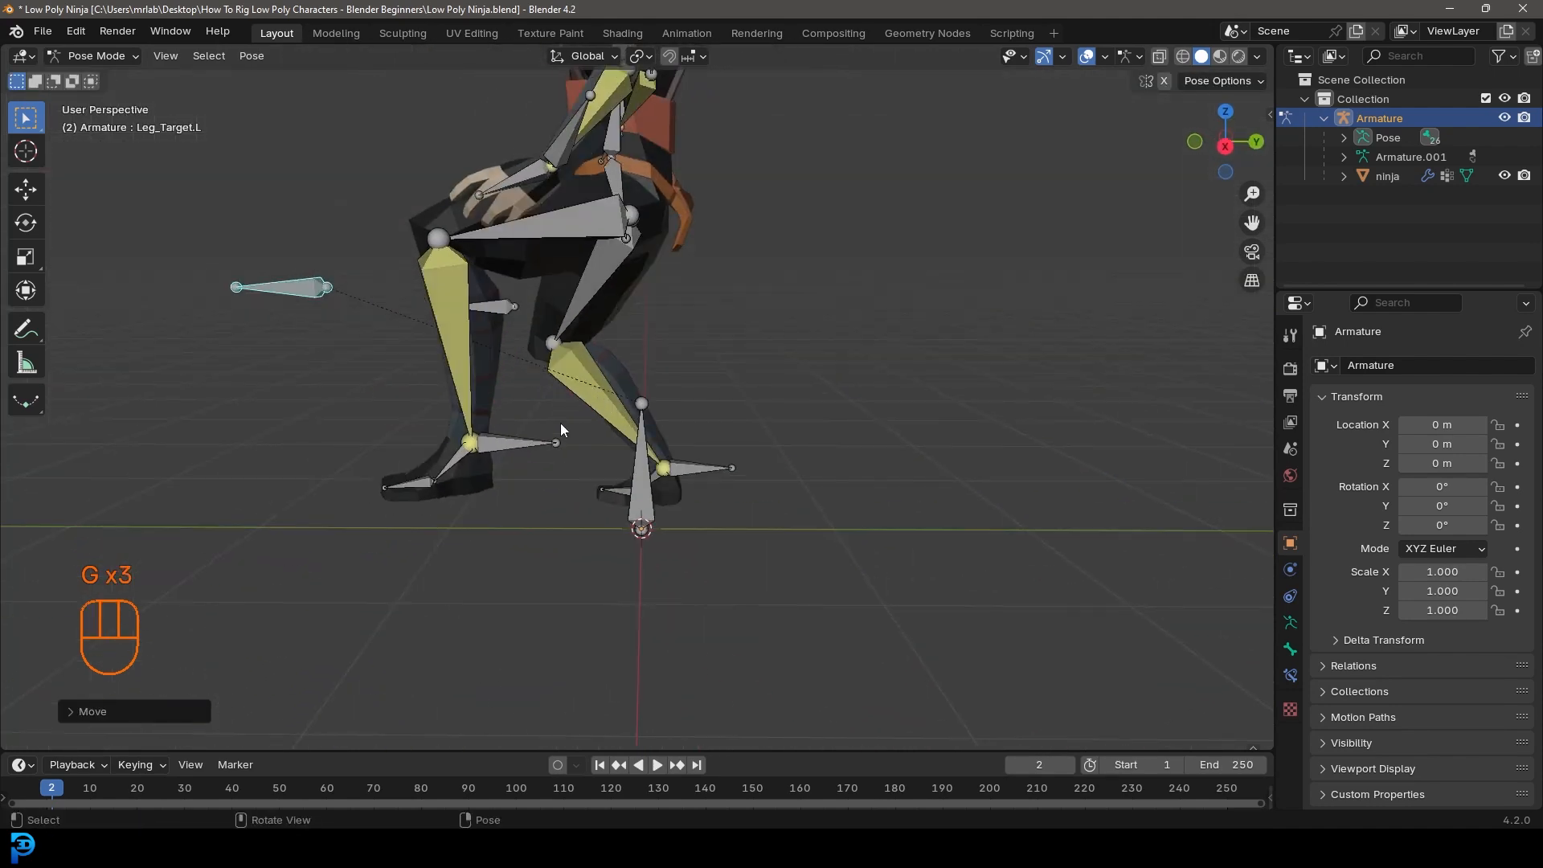
Step: Move Leg_IK.L back and down to lower the left foot toward the ground
left_click(555, 447)
key("g")
left_click(586, 490)
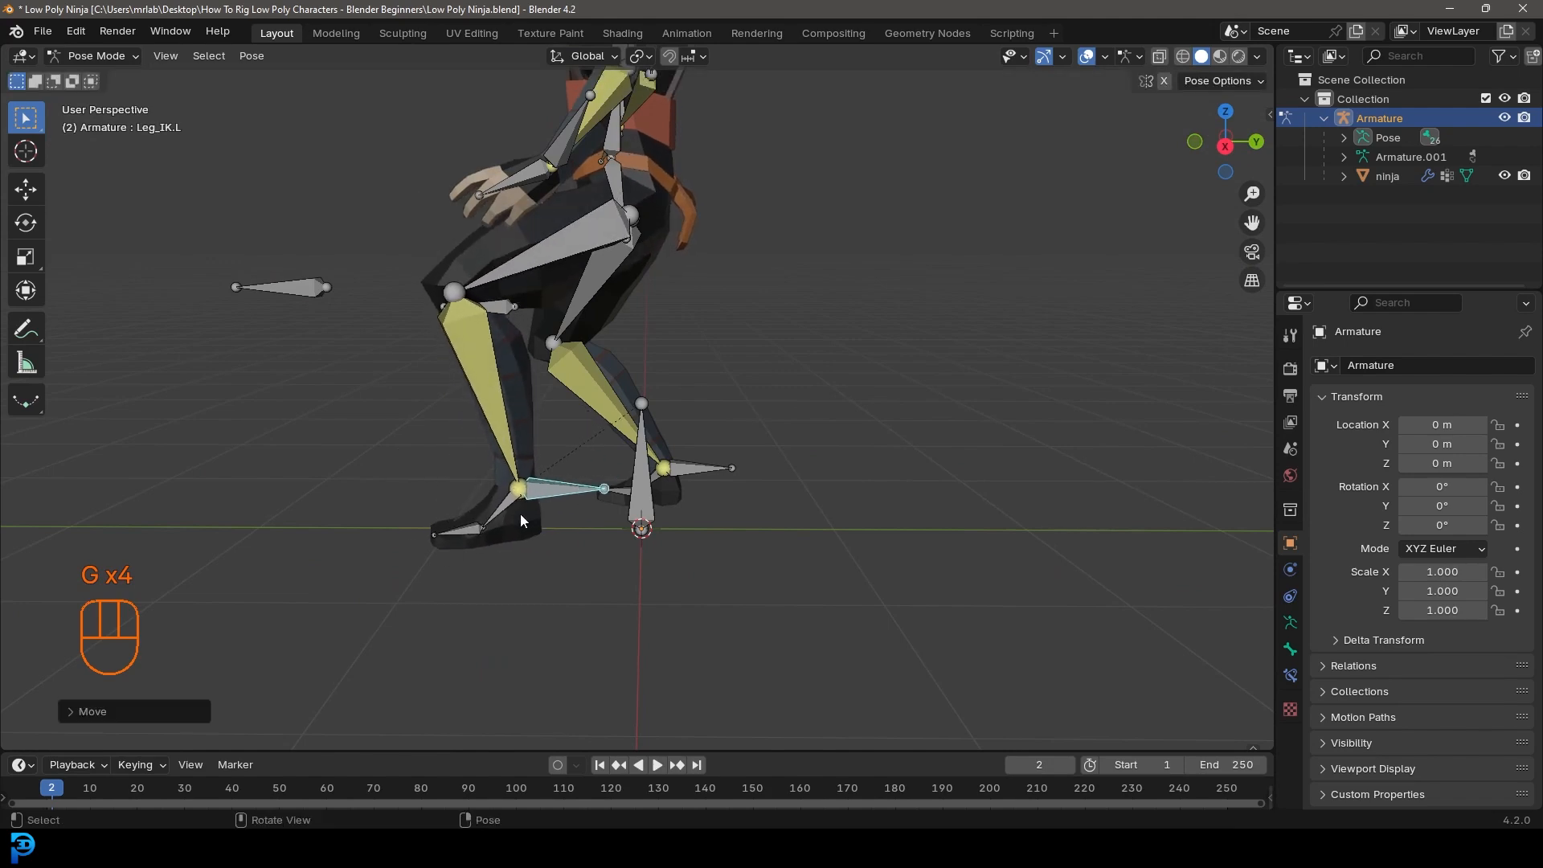
Step: Rotate the left foot bone and the toe.L bone to tilt the foot and bend the toes
left_click(509, 516)
middle_click_drag(512, 525, 512, 517)
scroll(513, 516, "up", 1)
key("r")
left_click(443, 557)
left_click(402, 521)
key("r")
key("r")
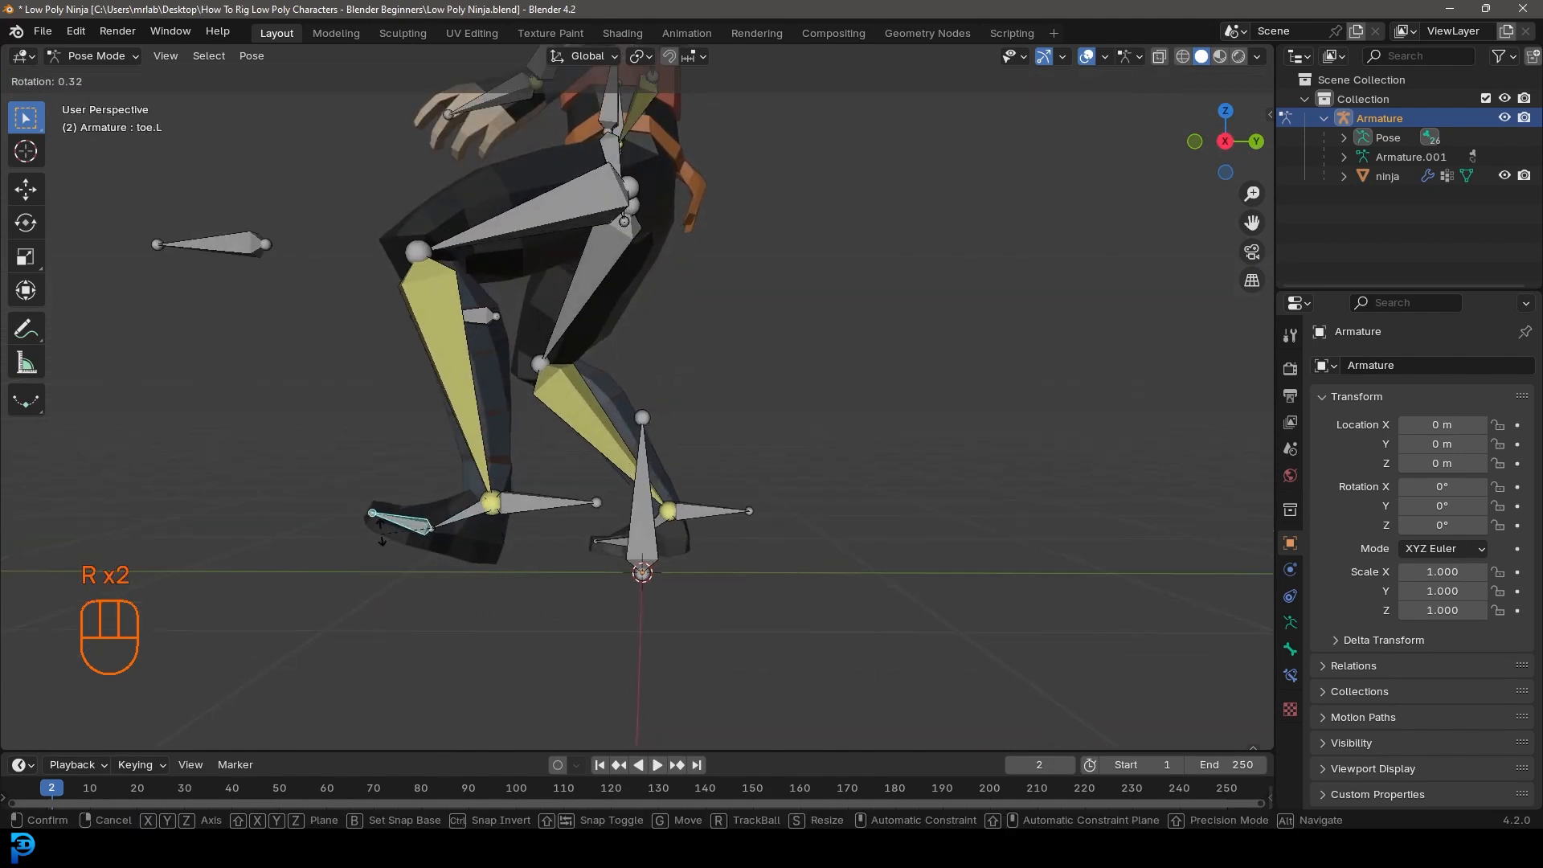
left_click(391, 504)
Step: Reposition Hand_IK.L from the front and from the side to adjust the bend of the left arm
scroll(392, 504, "down", 3)
middle_click_drag(514, 434, 697, 452)
middle_click_drag(624, 193, 643, 334, "shift")
scroll(643, 334, "up", 1)
left_click(818, 417)
key("g")
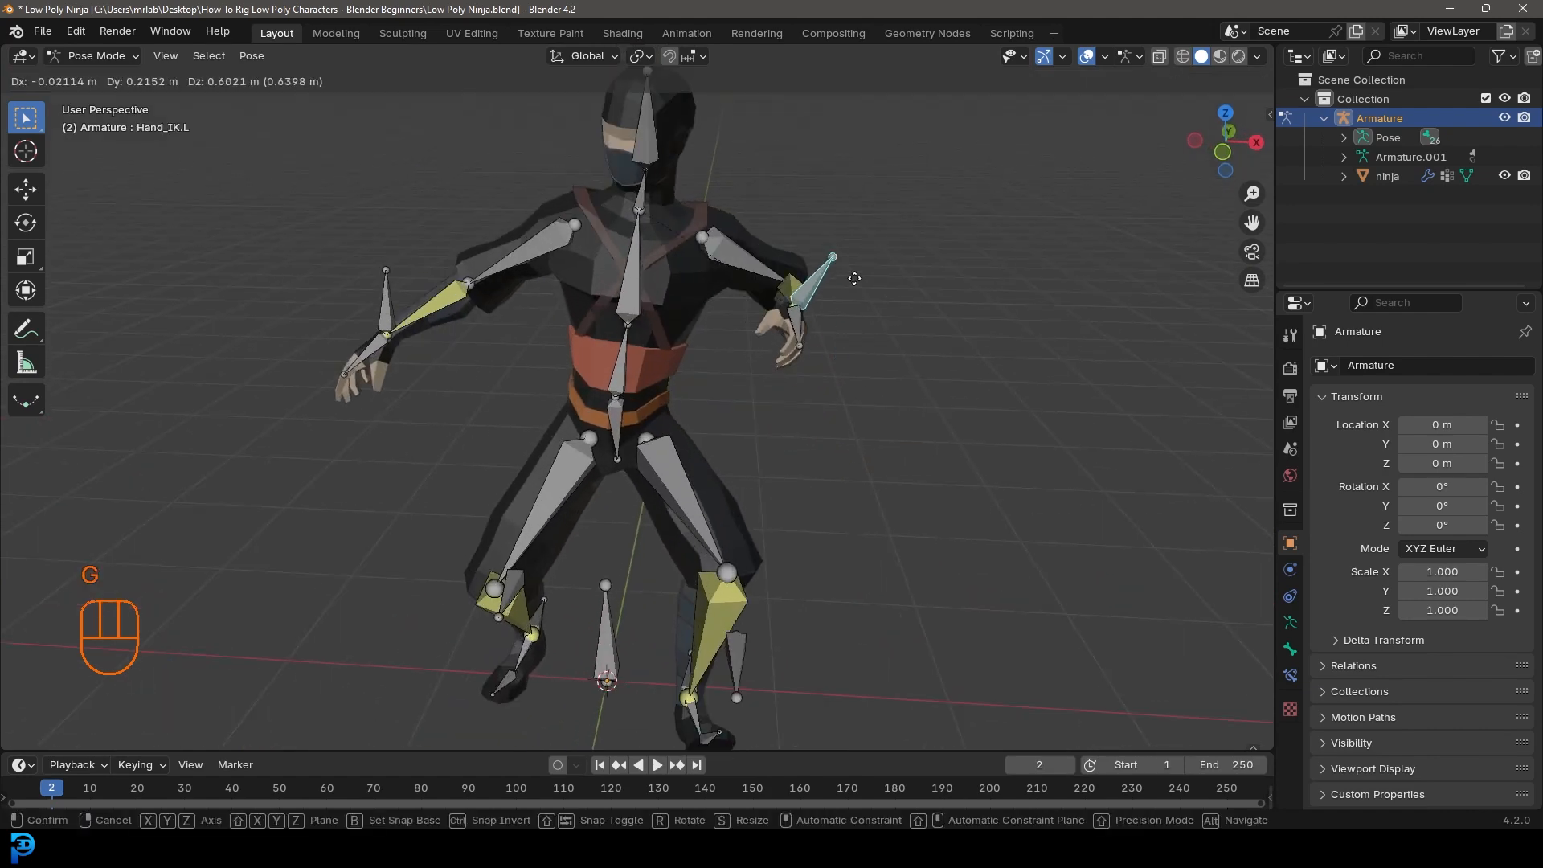
left_click(885, 417)
middle_click_drag(885, 417, 684, 407)
key("g")
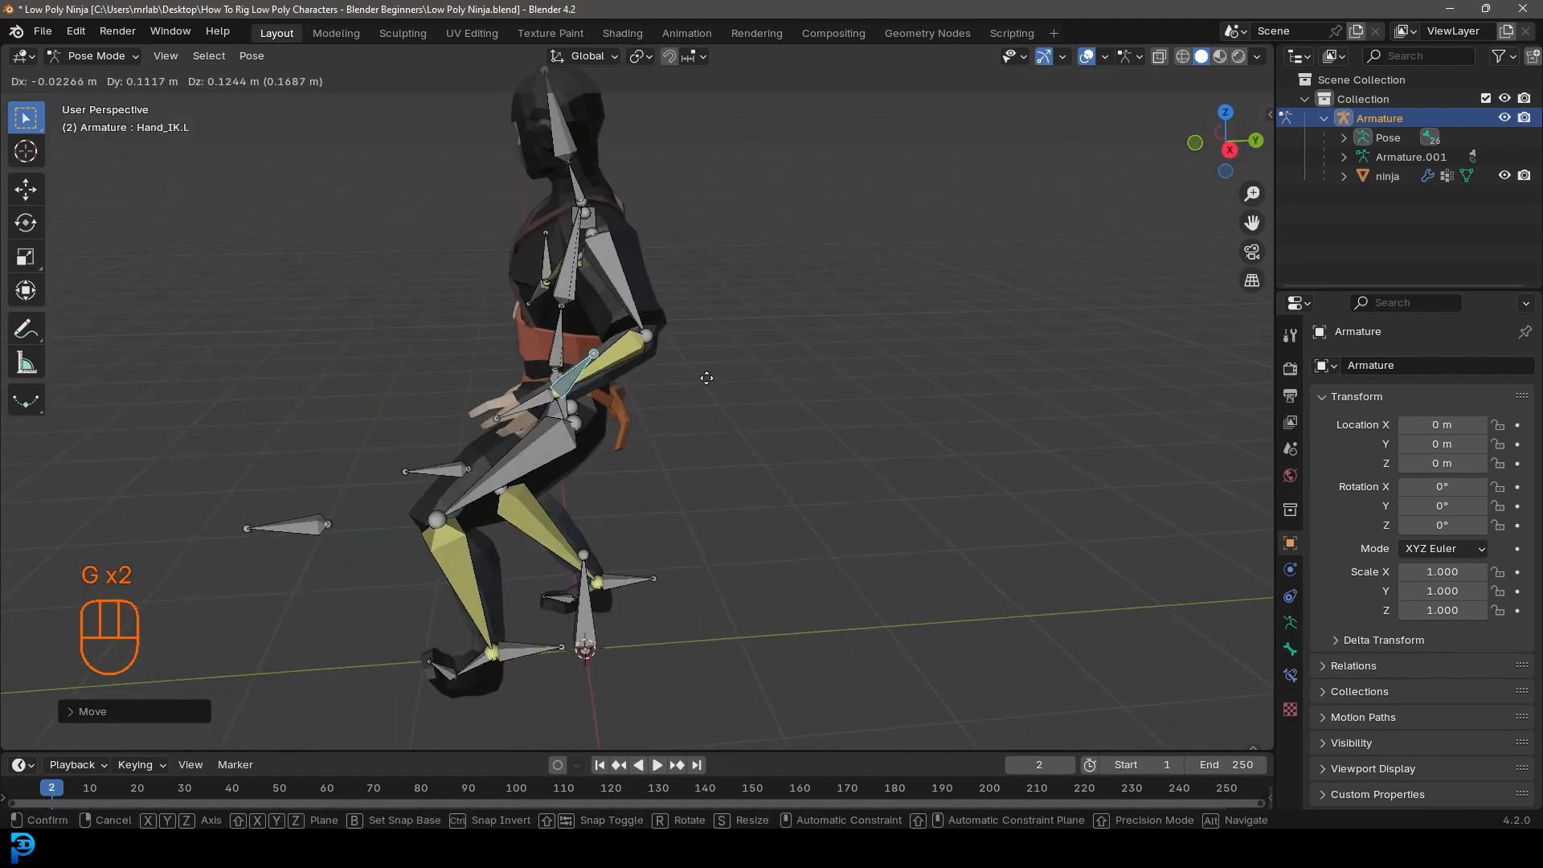
left_click(703, 376)
middle_click_drag(521, 157, 677, 158)
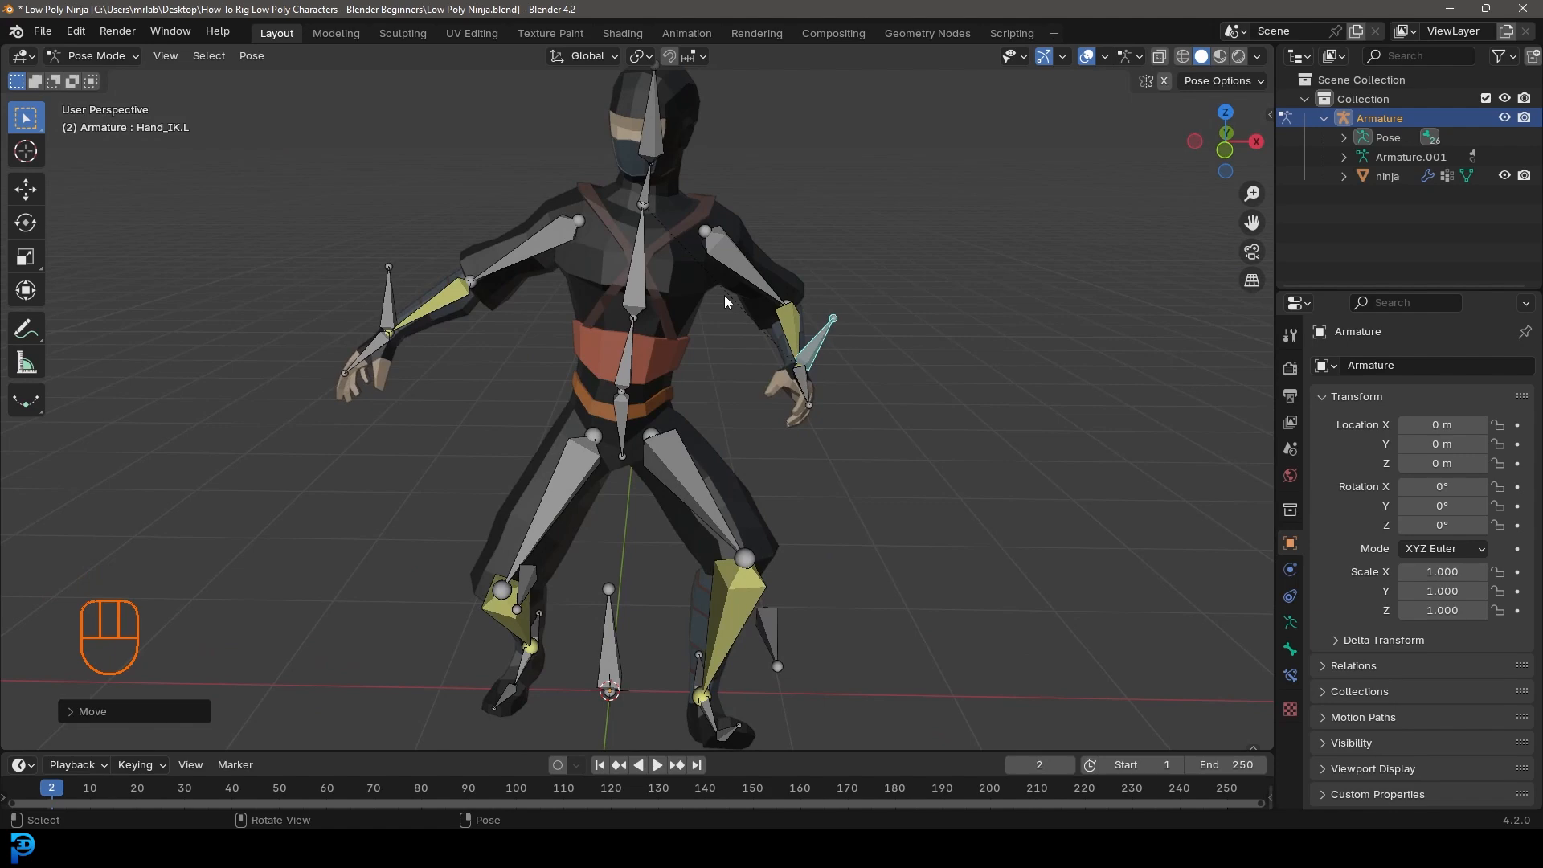
Step: Select all the pose bones and clear their location and rotation to restore the rest pose
middle_click_drag(570, 277, 756, 355)
key("a")
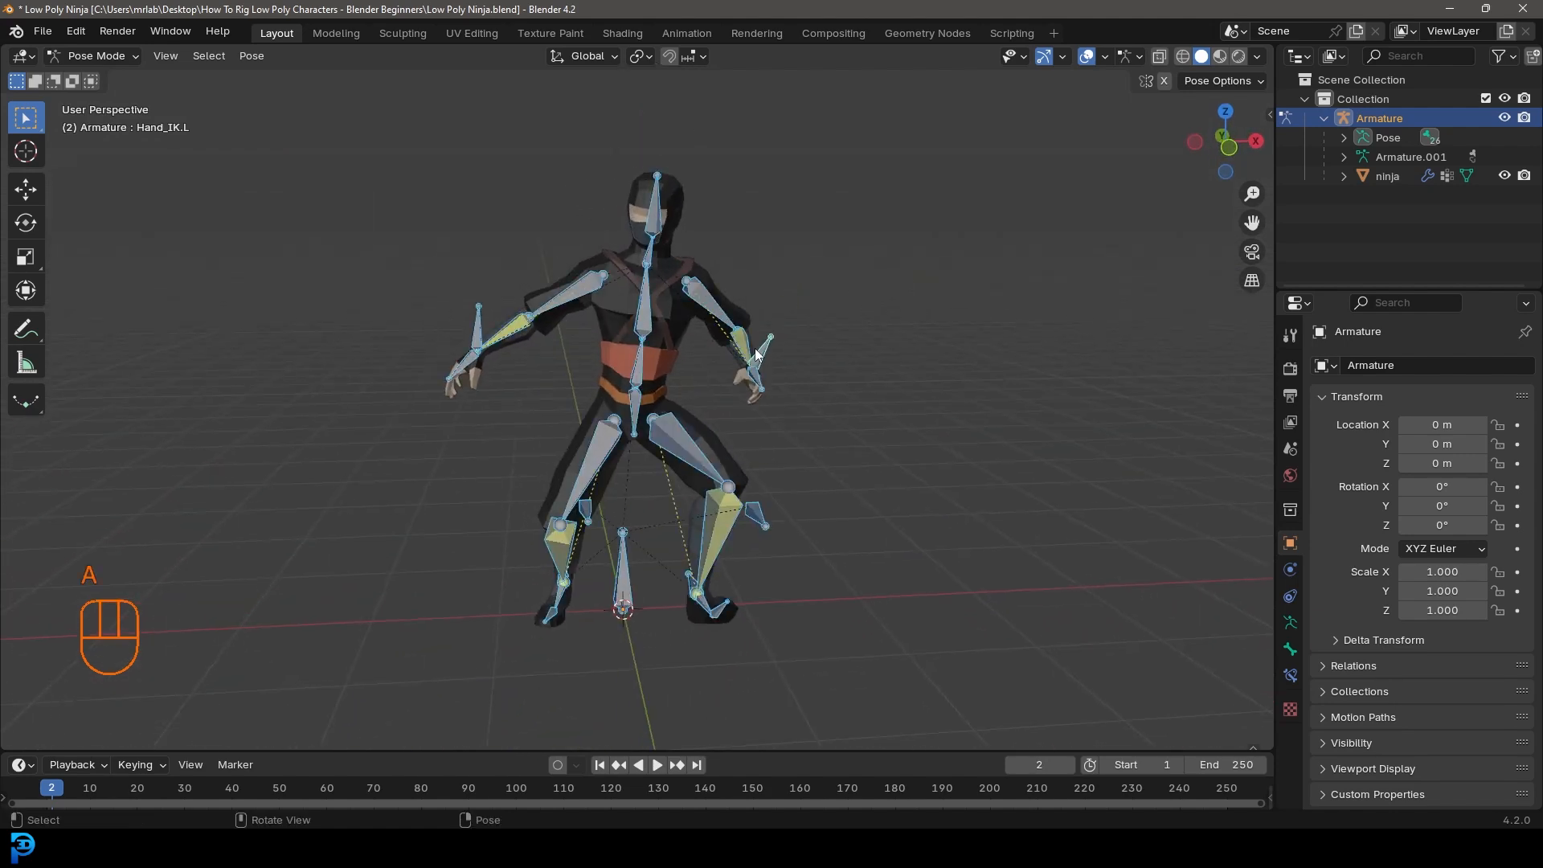
key("alt+g")
key("alt+r")
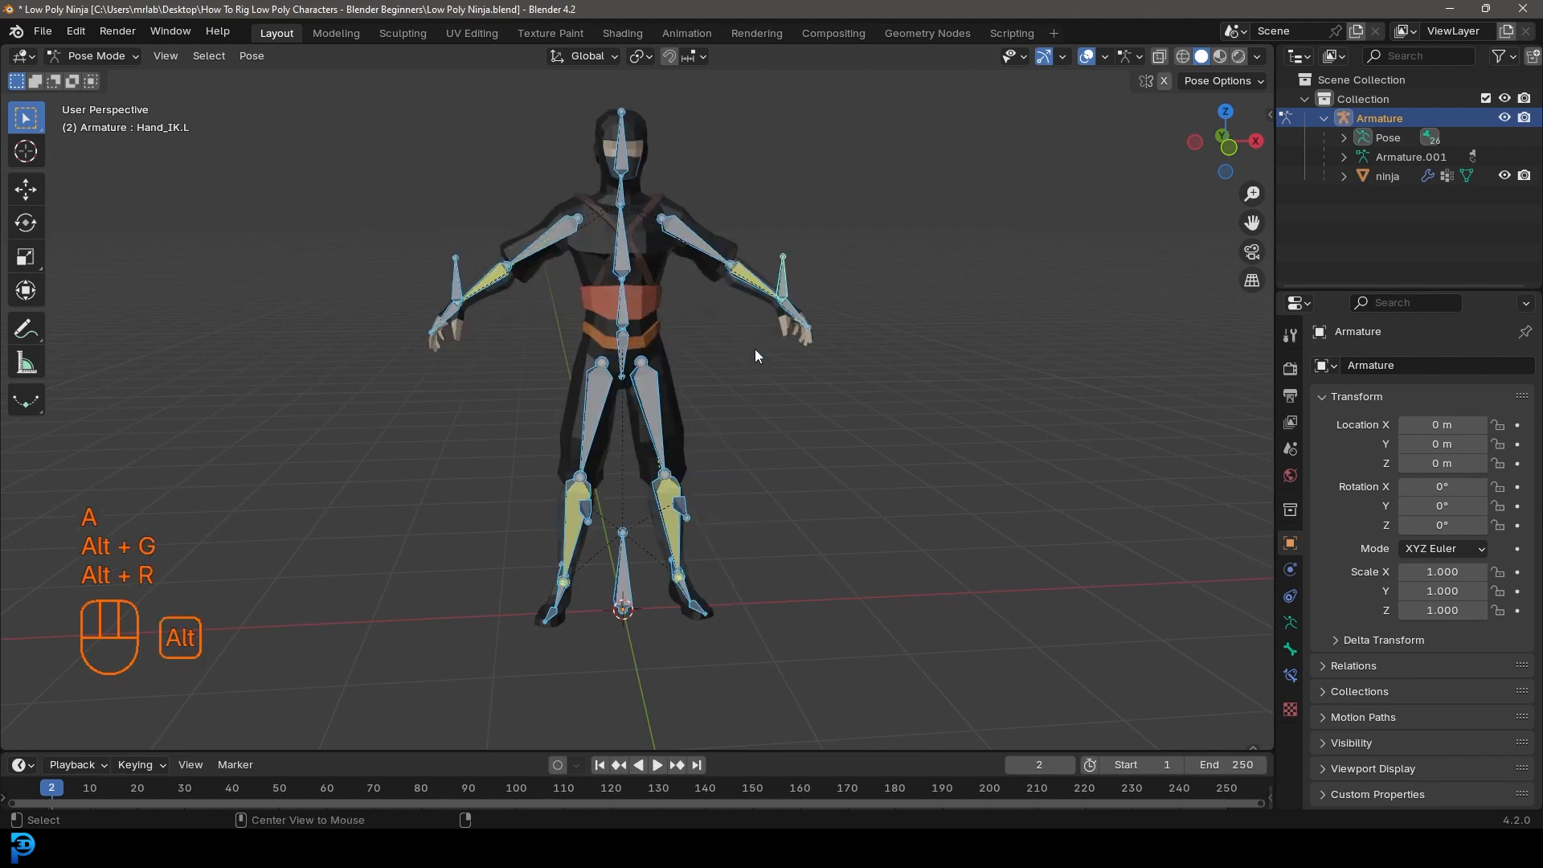
Step: Return to front view, deselect all bones, and save the Low Poly Ninja.blend file
key("KP_1")
key("alt+a")
key("alt+a")
key("ctrl+s")
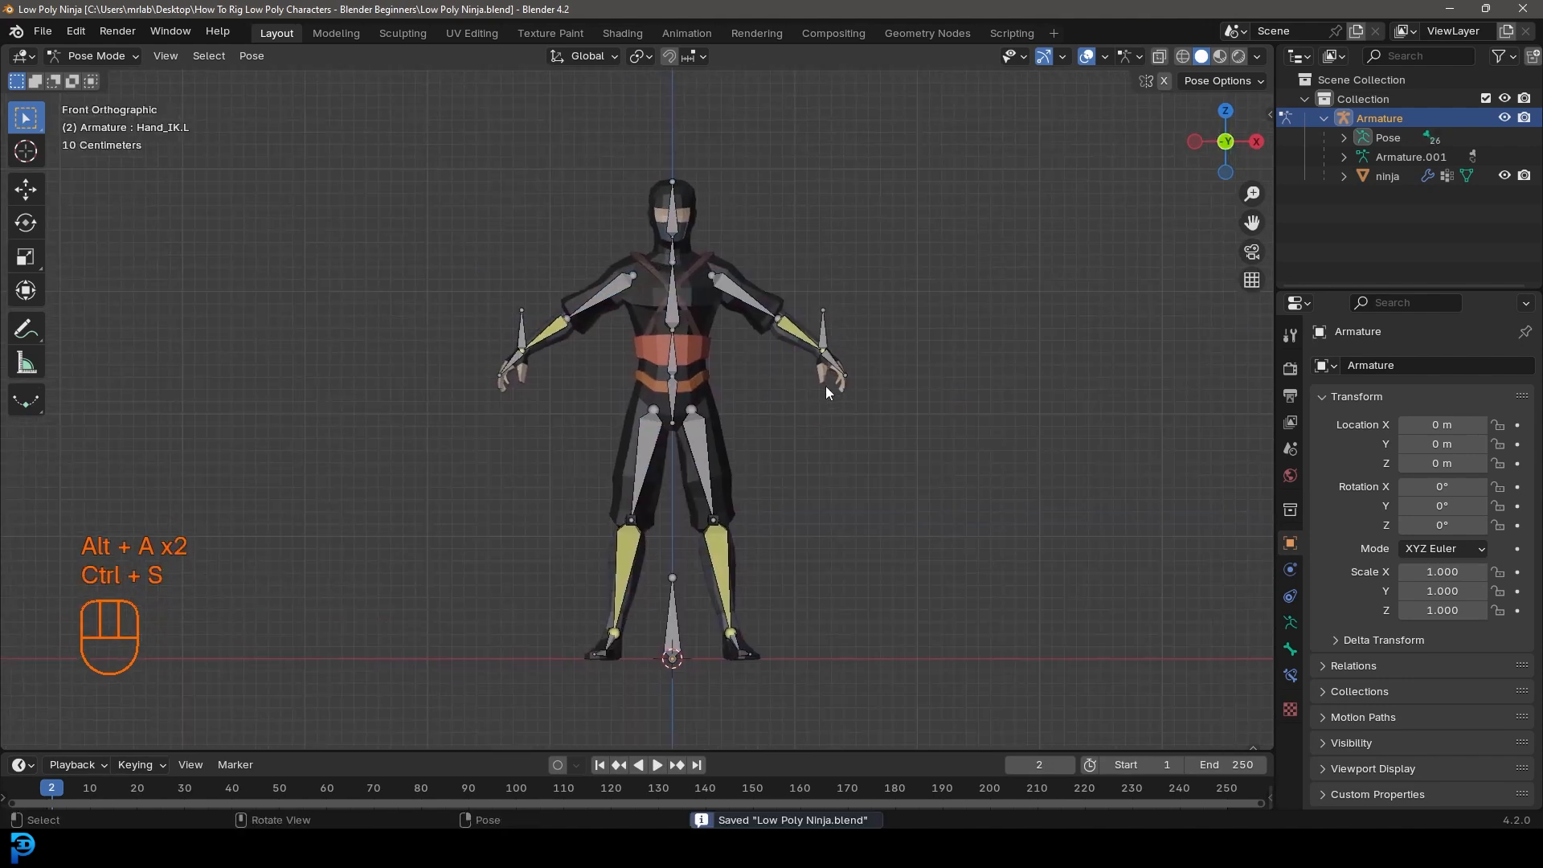